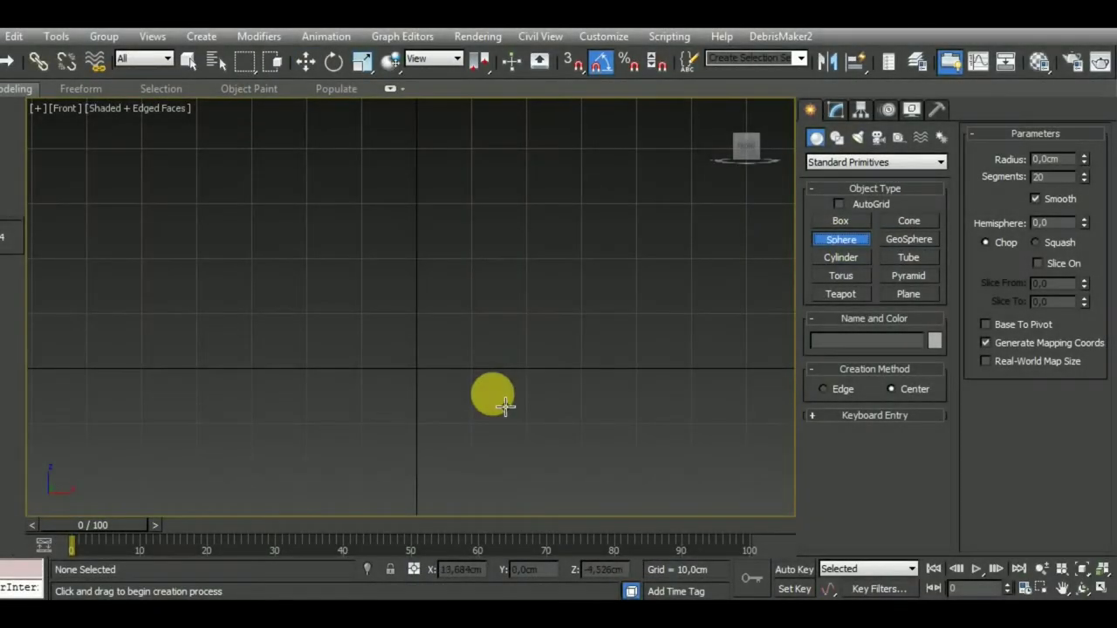
# Create a sphere of radius 16.165cm in the Front view and flip it 180° on X
pyautogui.moveTo(463, 367); pyautogui.dragTo(515, 440)
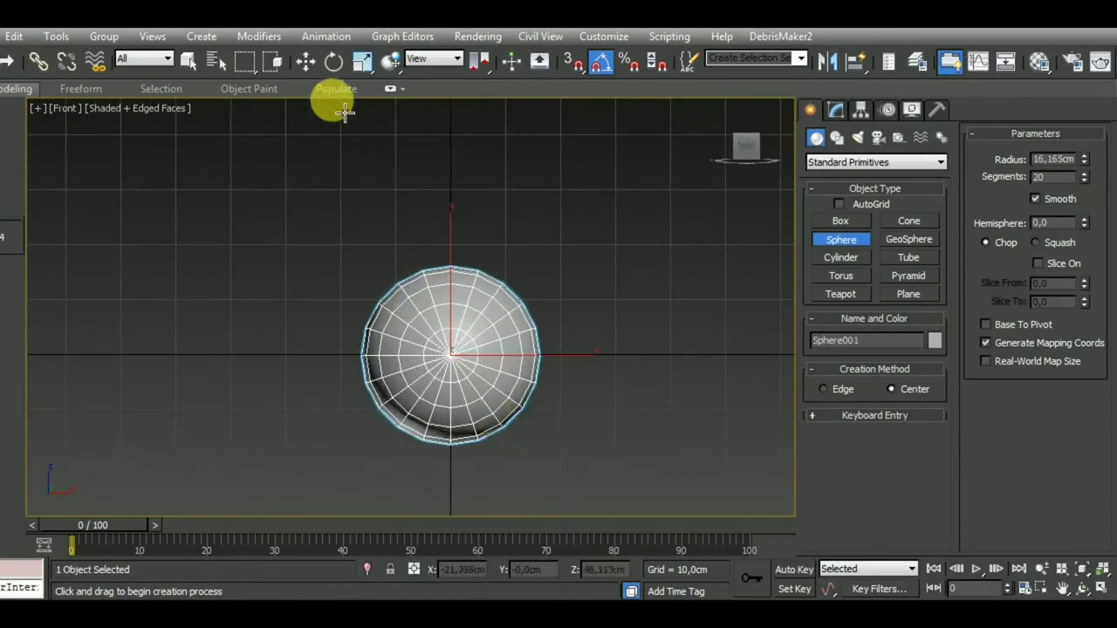
pyautogui.click(332, 65)
pyautogui.moveTo(469, 432); pyautogui.dragTo(461, 355)
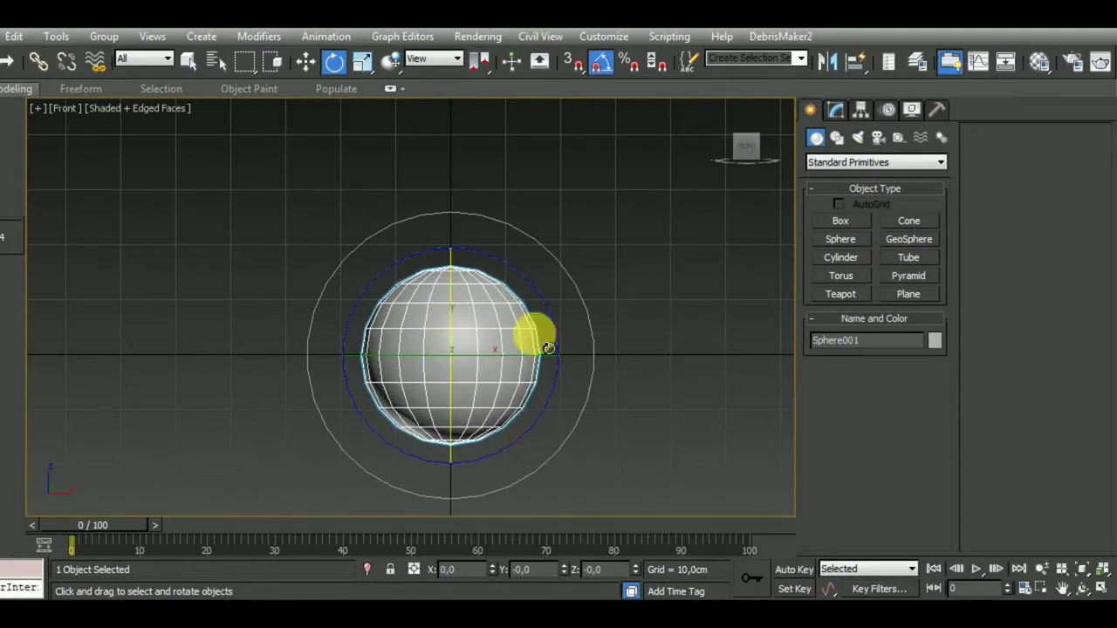
# Squash the sphere vertically with non-uniform scale into a flattened oval
pyautogui.click(835, 110)
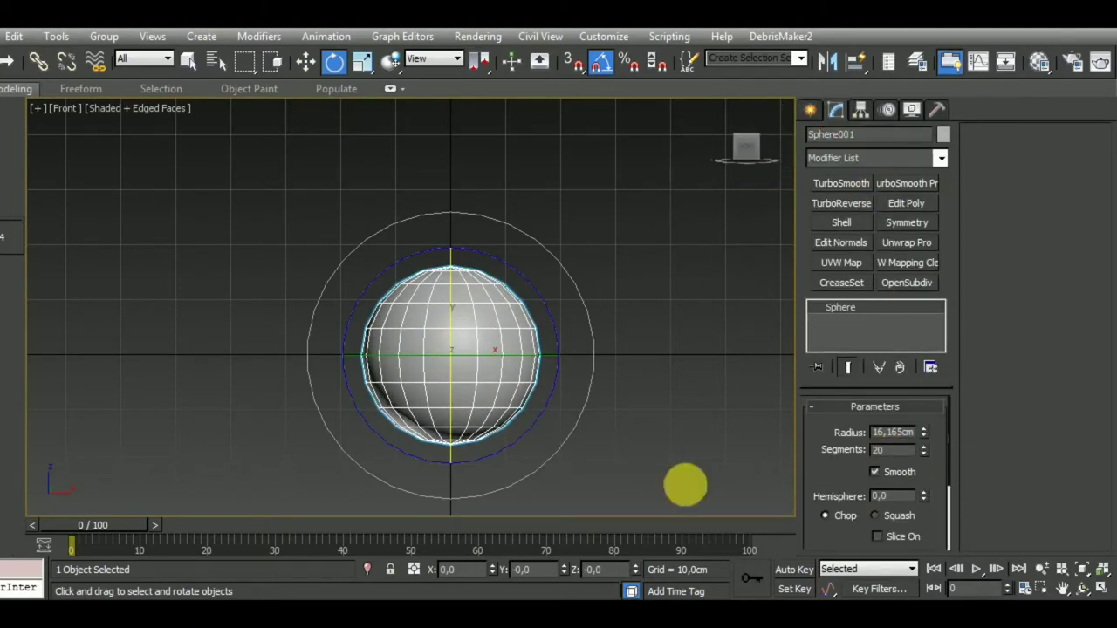
pyautogui.moveTo(616, 490); pyautogui.dragTo(626, 469, button='middle')
pyautogui.click(362, 60)
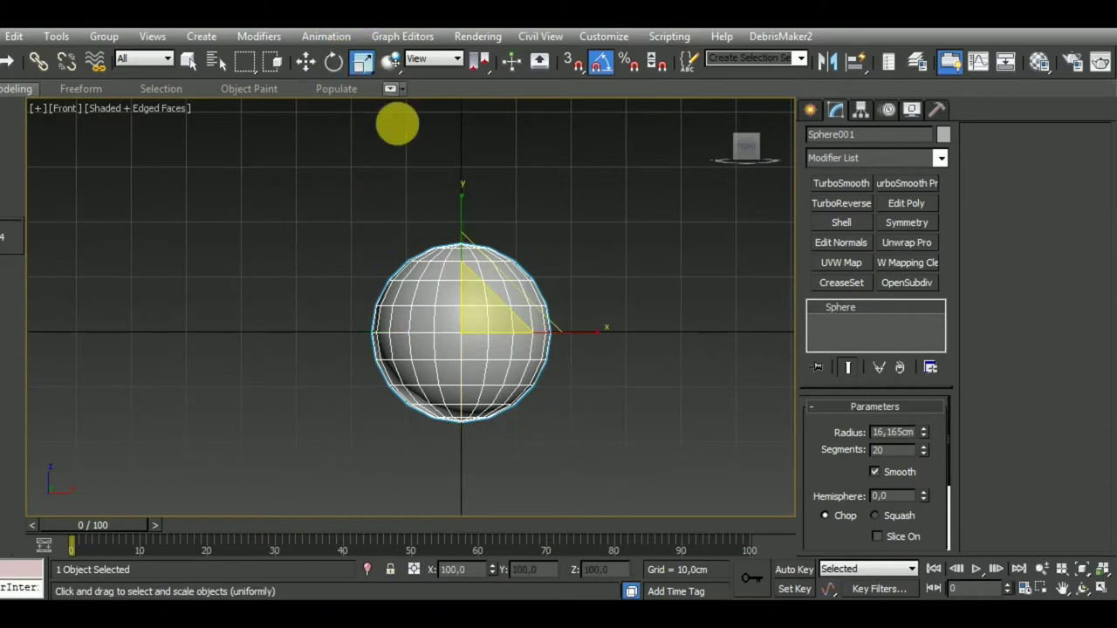
pyautogui.moveTo(460, 206); pyautogui.dragTo(477, 239)
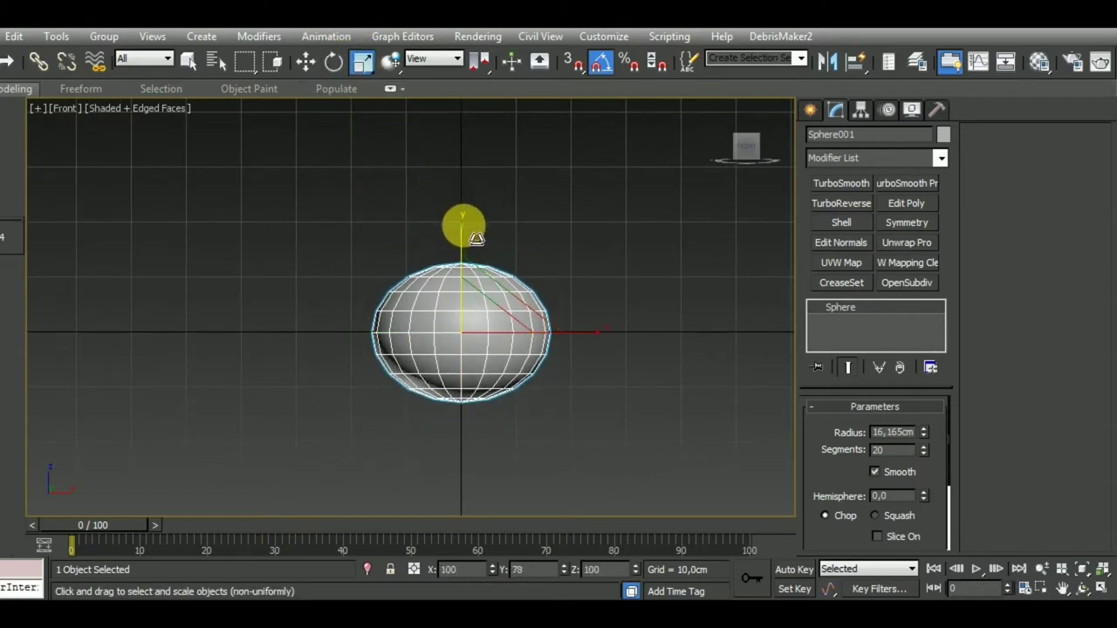
# Hide the grid and convert the sphere to an Editable Poly
pyautogui.press('g')
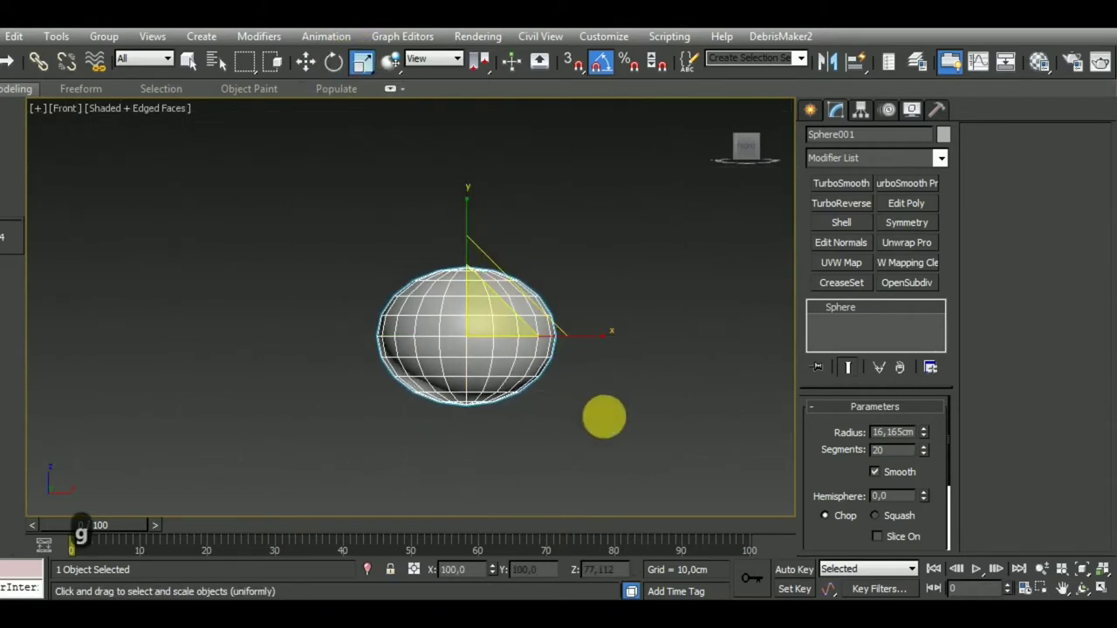
pyautogui.rightClick(877, 310)
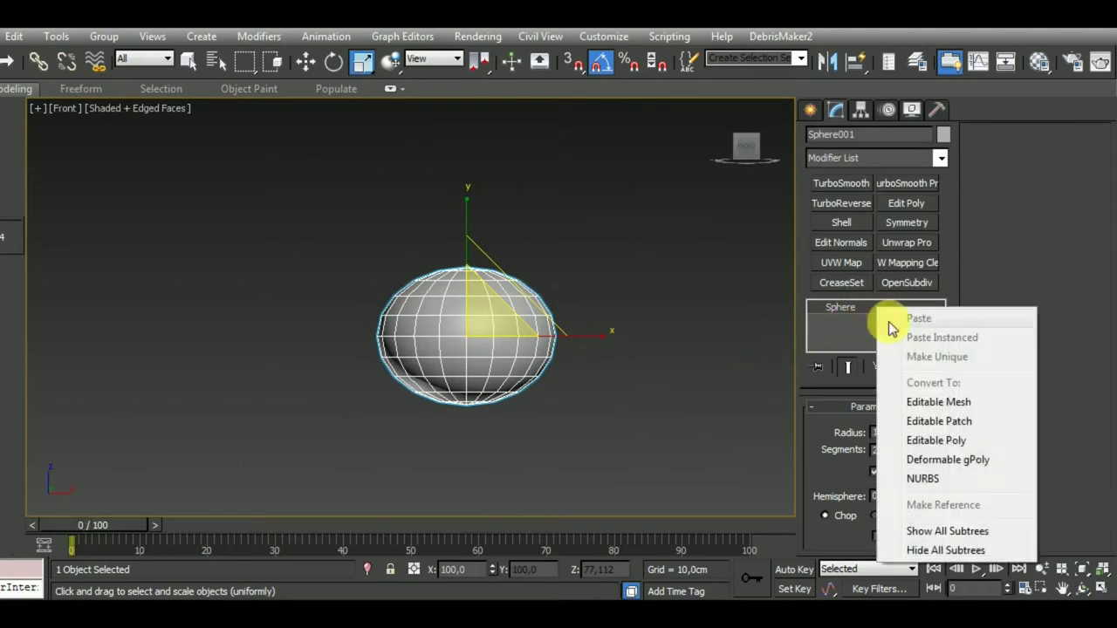
pyautogui.click(933, 443)
# Delete the bottom and top cap polygons, leaving an open-ended barrel
pyautogui.click(893, 426)
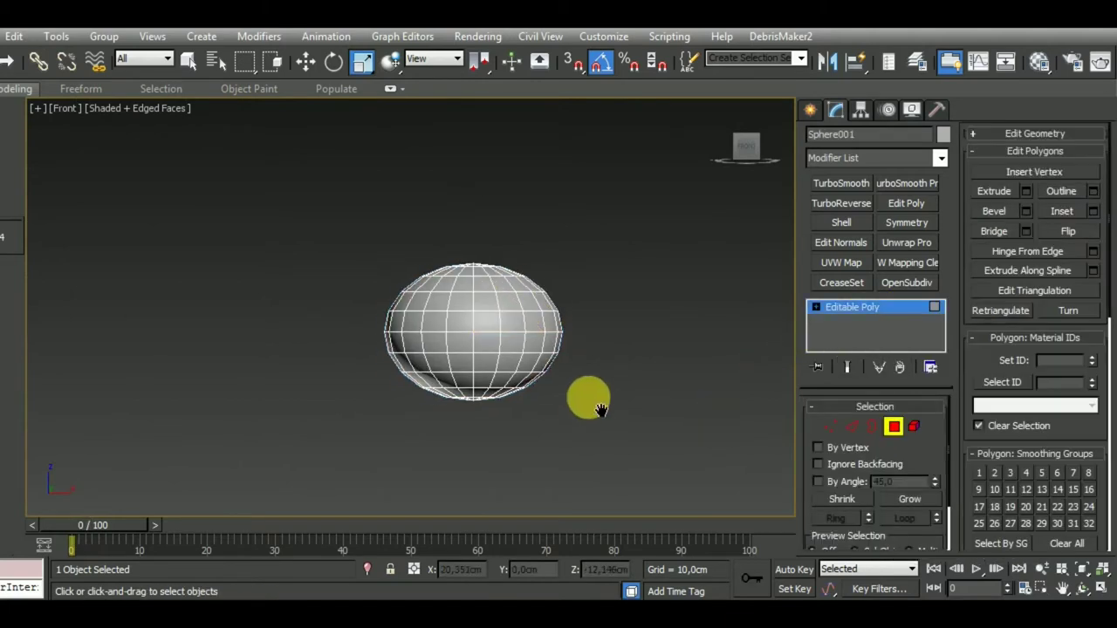
pyautogui.moveTo(600, 436); pyautogui.dragTo(408, 390)
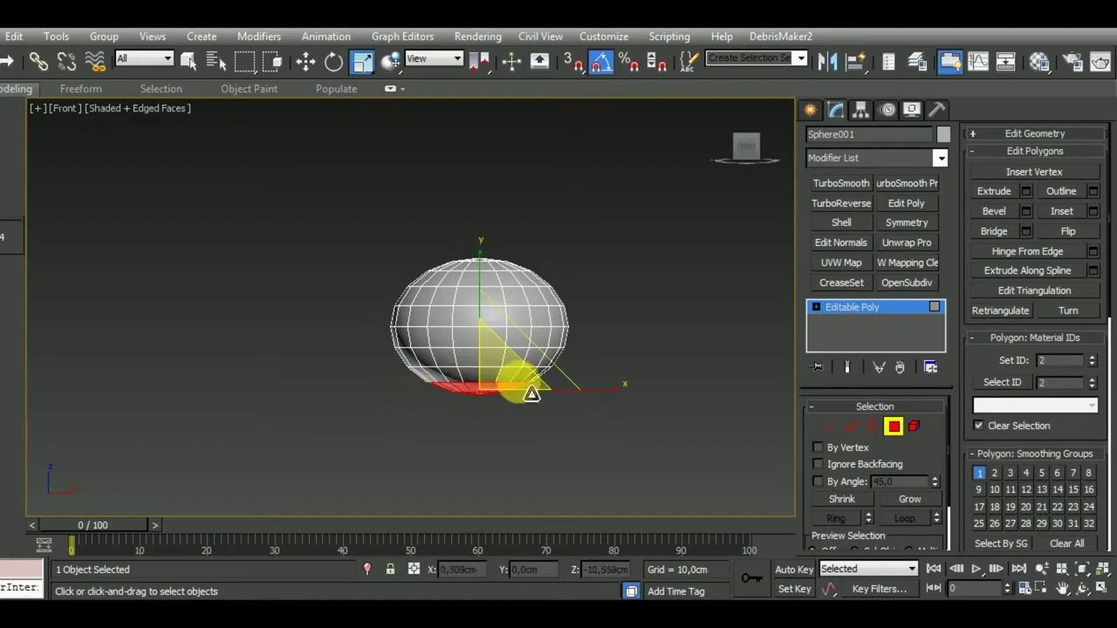
pyautogui.scroll(4, 541, 389)
pyautogui.scroll(-2, 557, 391)
pyautogui.press('Delete')
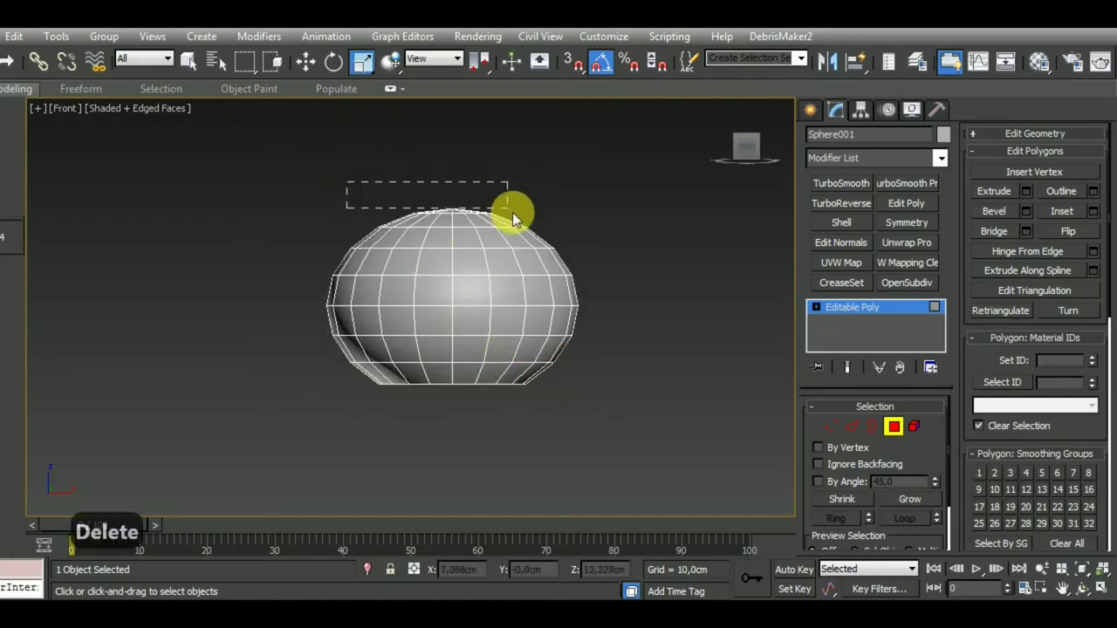
pyautogui.moveTo(512, 212); pyautogui.dragTo(550, 225)
pyautogui.press('Delete')
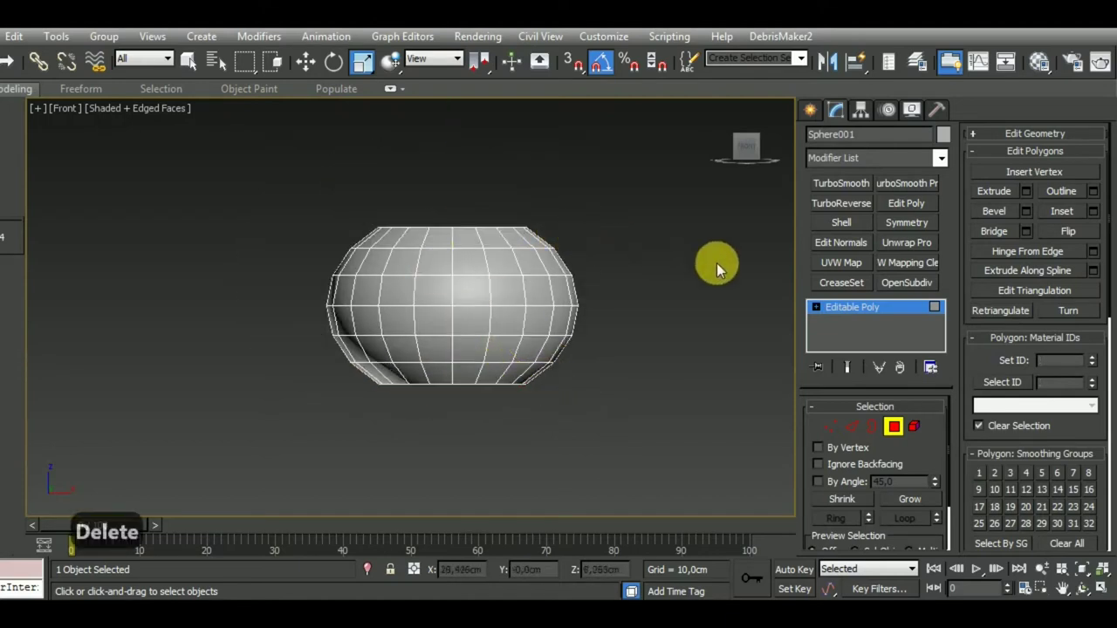
pyautogui.click(869, 426)
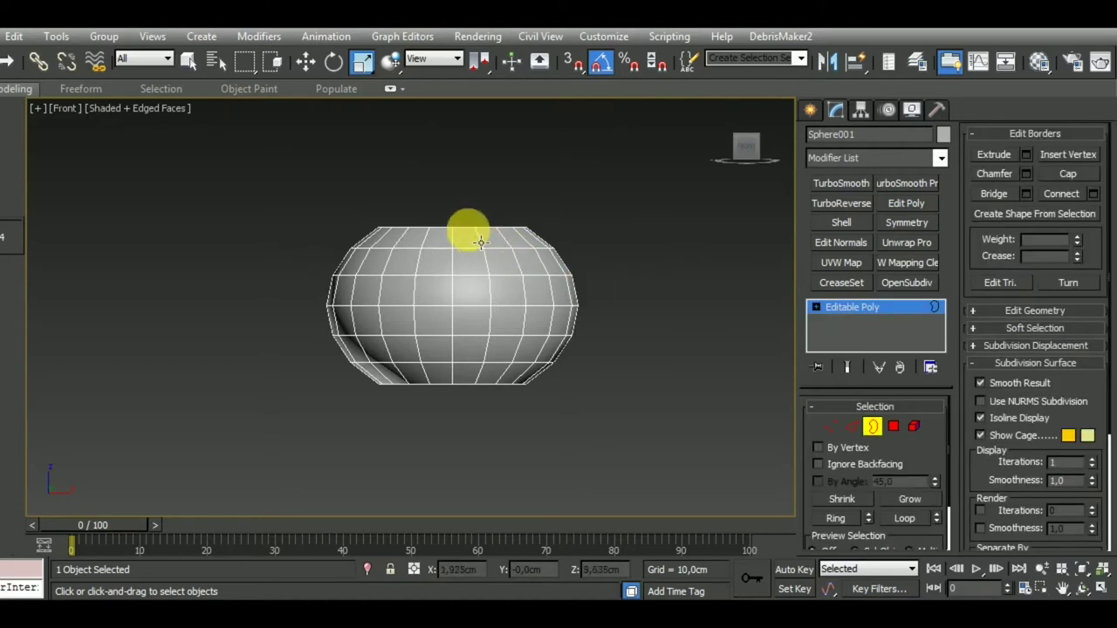
# Shift-extrude the top border upward into a short neck
pyautogui.click(479, 232)
pyautogui.press('w')
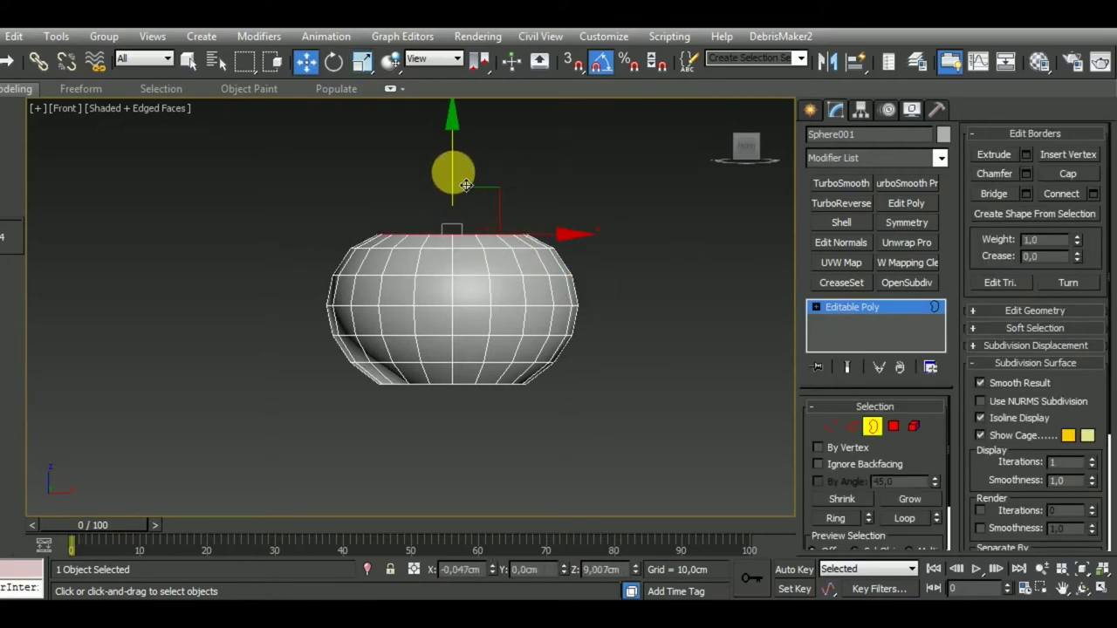
pyautogui.keyDown('shift'); pyautogui.moveTo(466, 185); pyautogui.dragTo(463, 160); pyautogui.keyUp('shift')
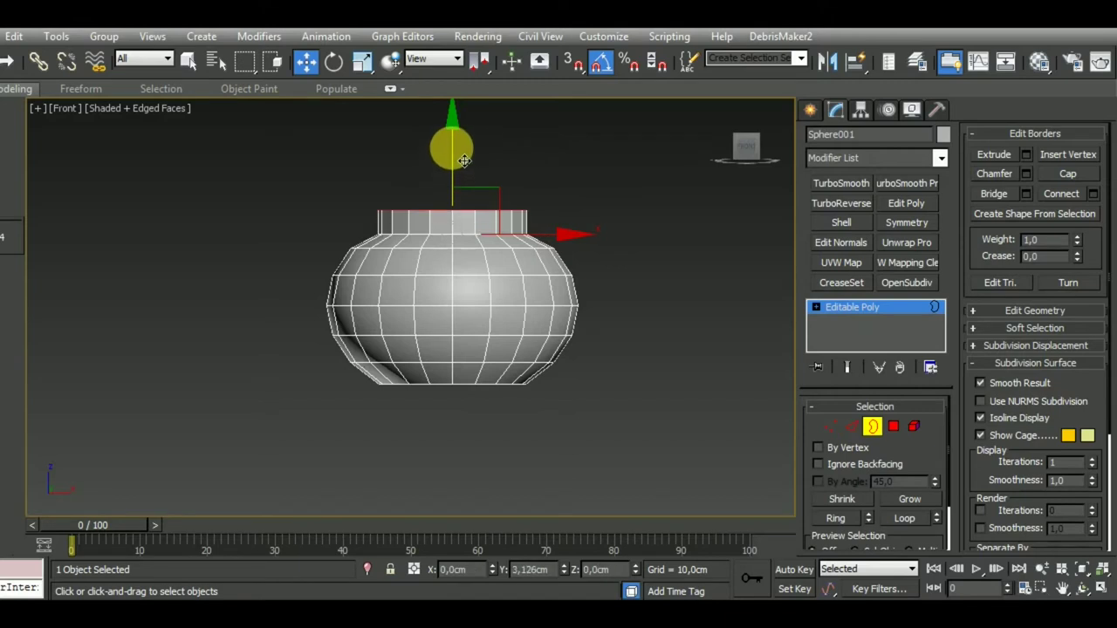
pyautogui.hotkey('ctrl', 'z')
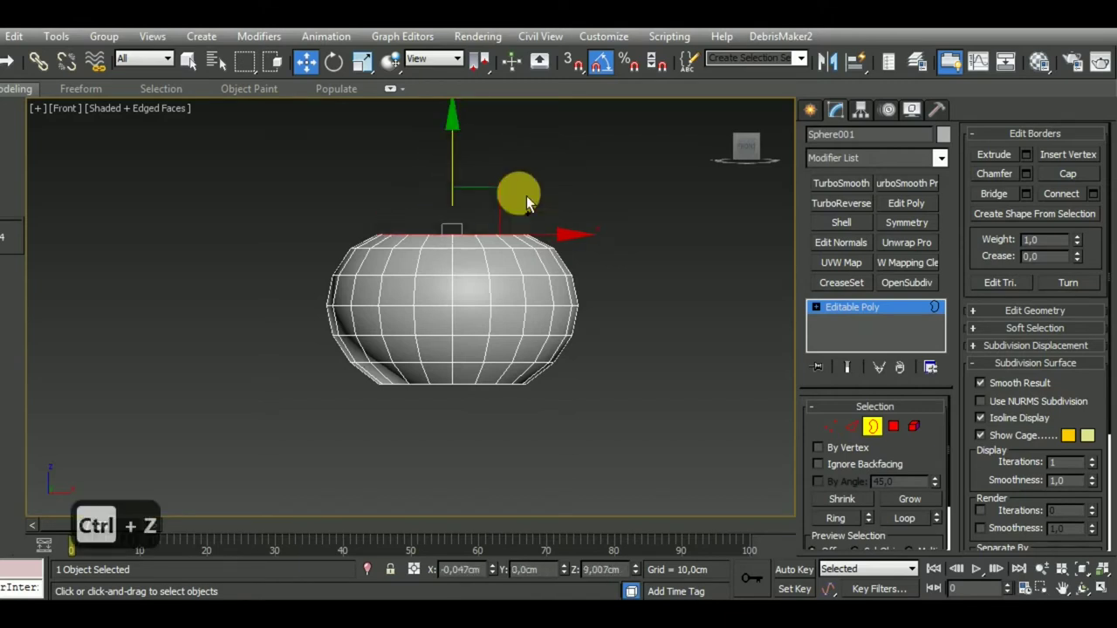
pyautogui.click(362, 61)
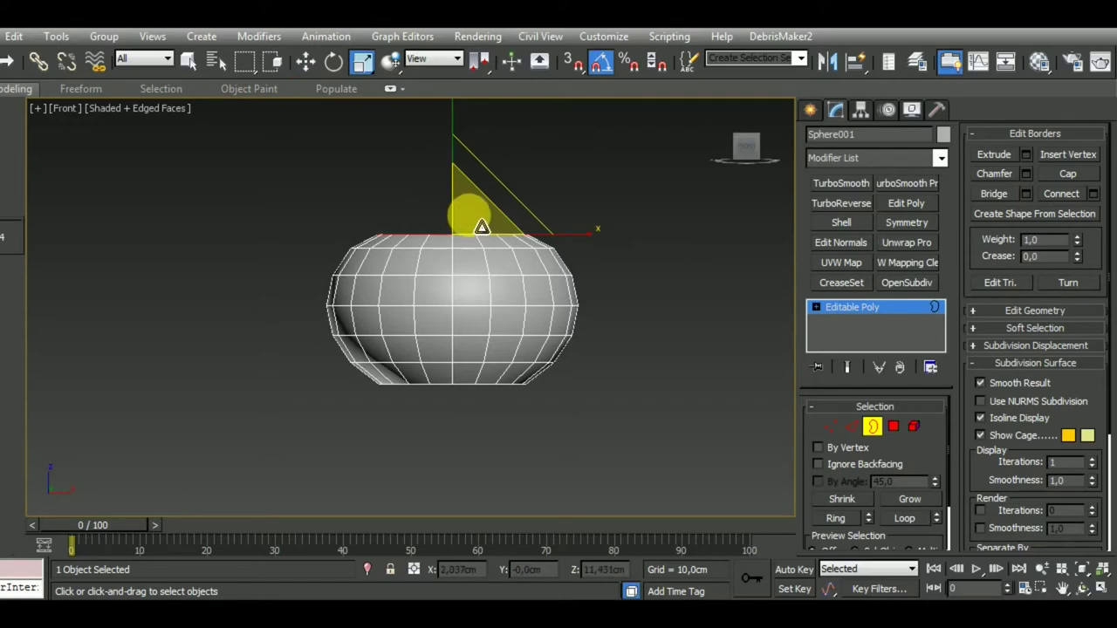
pyautogui.press('w')
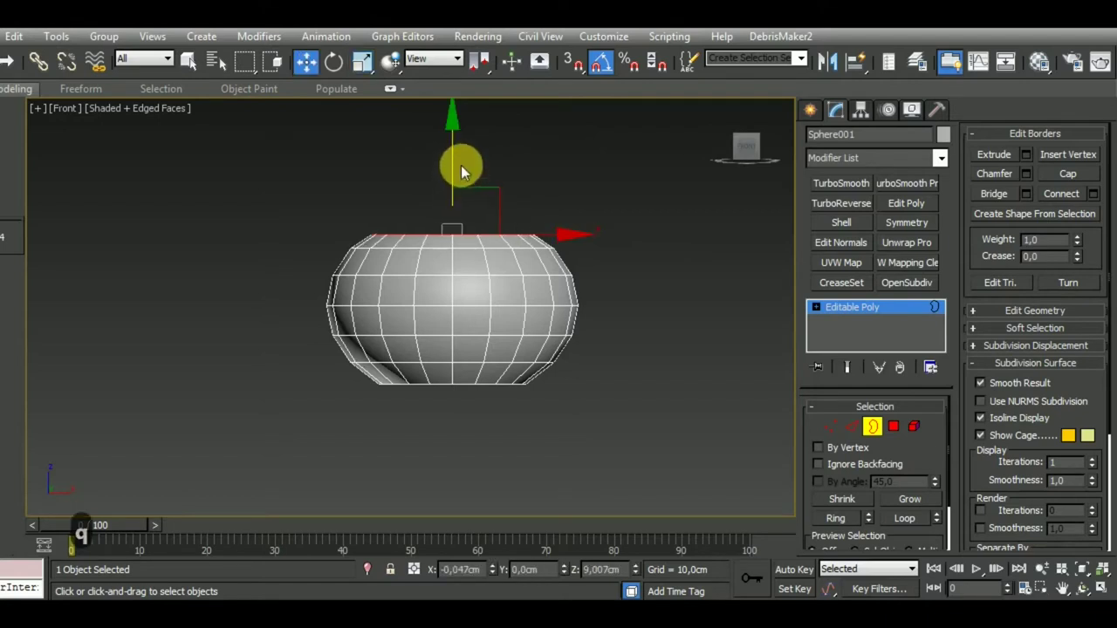
pyautogui.keyDown('shift'); pyautogui.moveTo(464, 181); pyautogui.dragTo(465, 160); pyautogui.keyUp('shift')
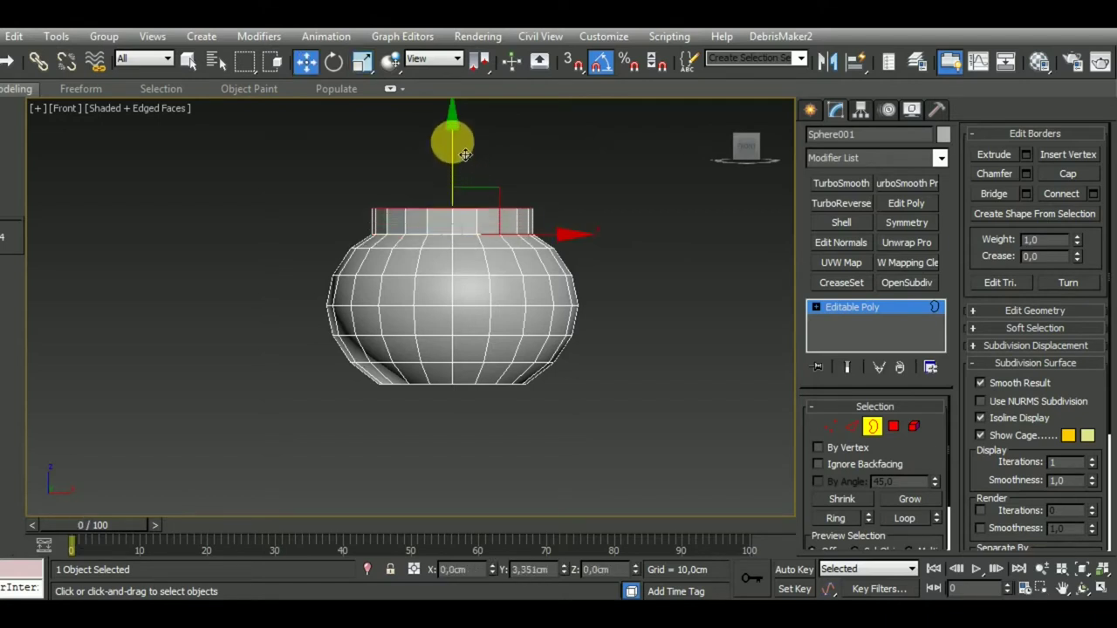
# Widen and extrude the border into a flat rim, pushing its opening down into the pot
pyautogui.click(362, 61)
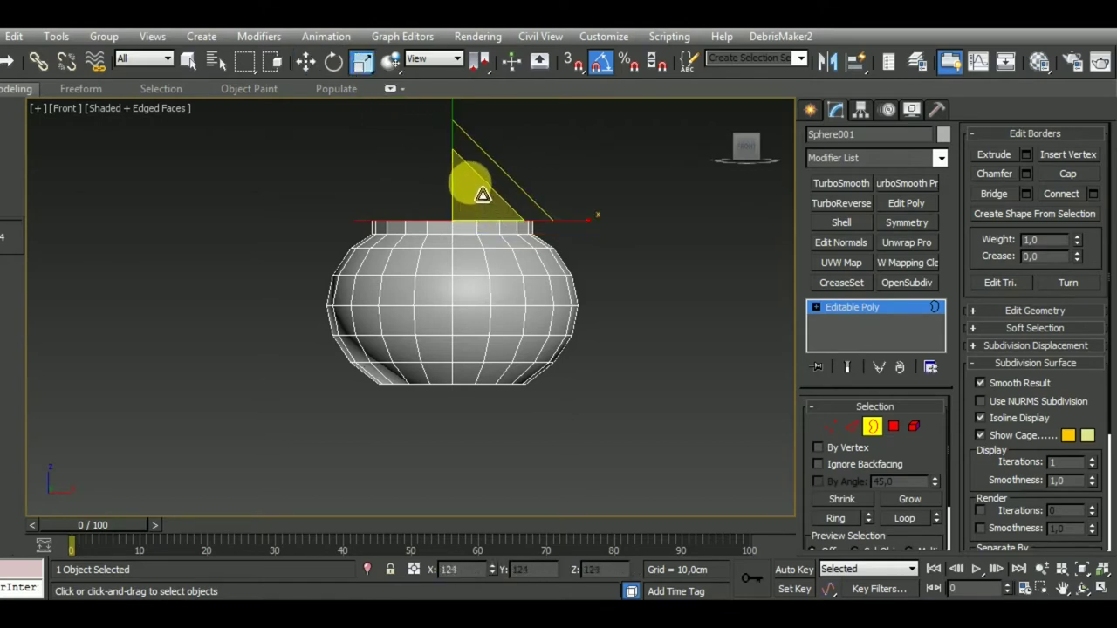
pyautogui.press('w')
pyautogui.keyDown('shift'); pyautogui.moveTo(465, 163); pyautogui.dragTo(465, 144); pyautogui.keyUp('shift')
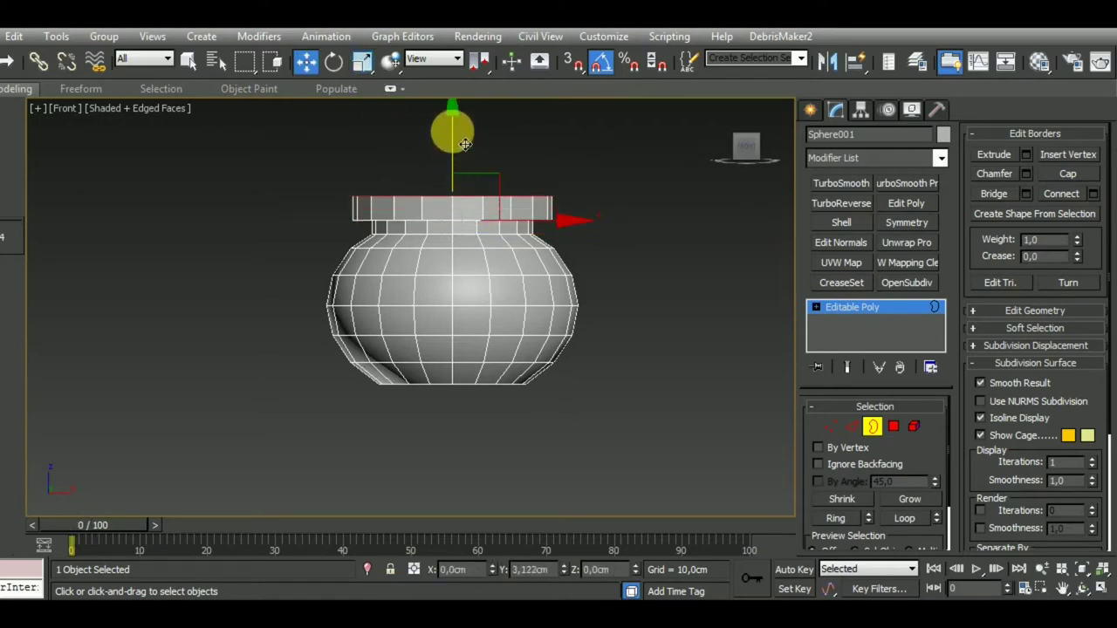
pyautogui.press('r')
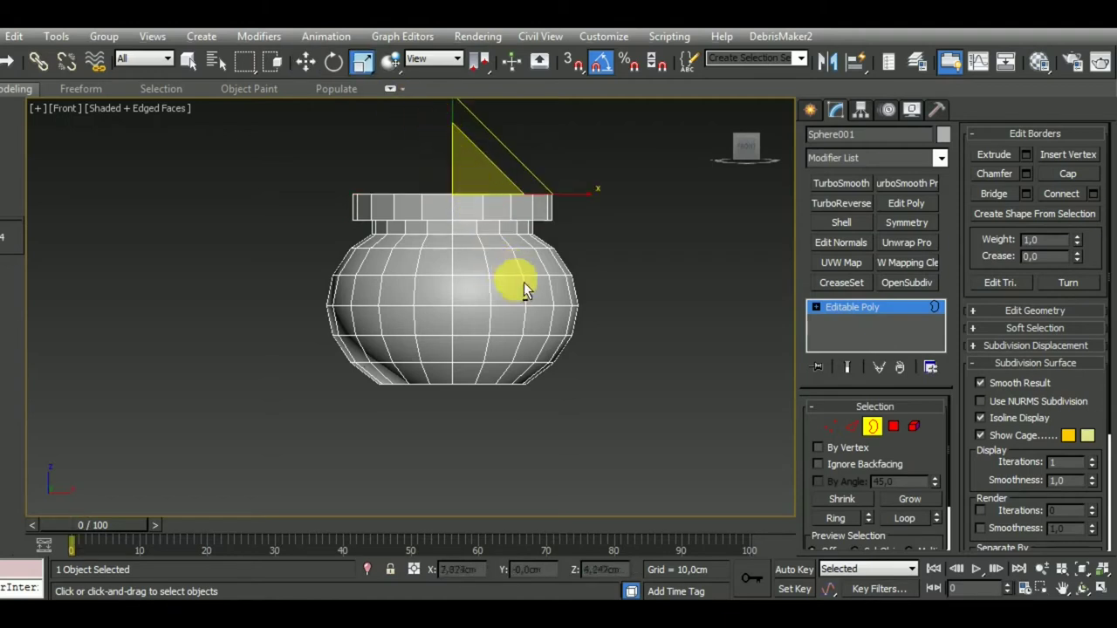
pyautogui.moveTo(523, 290)
pyautogui.keyDown('alt'); pyautogui.mouseDown(button='middle')
pyautogui.moveTo(536, 329)
pyautogui.moveTo(446, 210)
pyautogui.mouseUp(button='middle'); pyautogui.keyUp('alt')
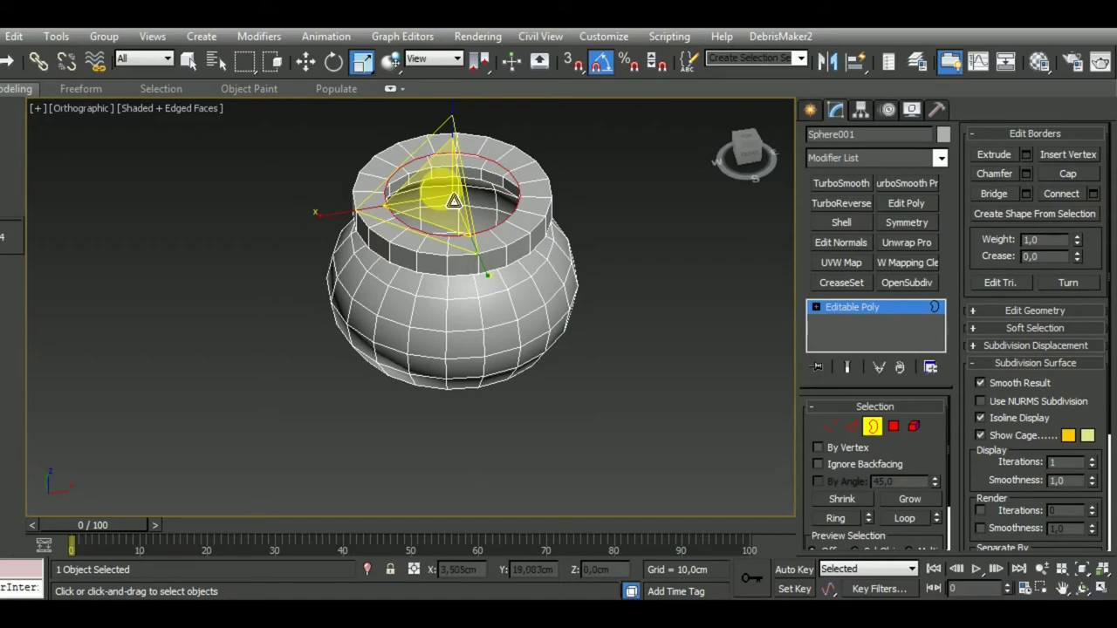
pyautogui.press('w')
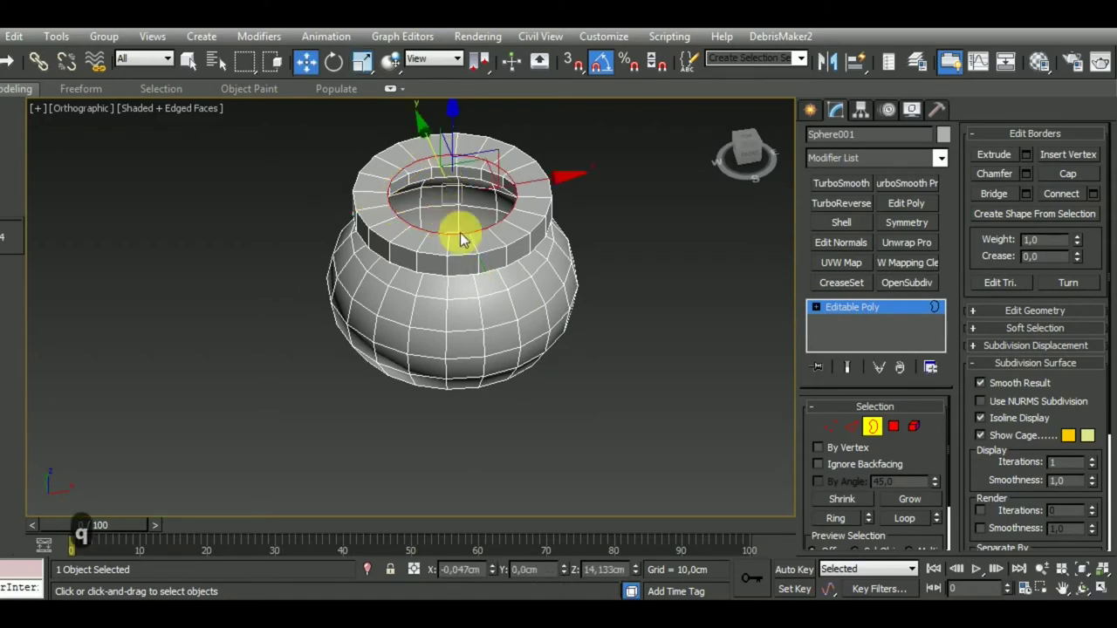
pyautogui.moveTo(527, 328)
pyautogui.keyDown('alt'); pyautogui.mouseDown(button='middle')
pyautogui.moveTo(536, 300)
pyautogui.moveTo(486, 154)
pyautogui.mouseUp(button='middle'); pyautogui.keyUp('alt')
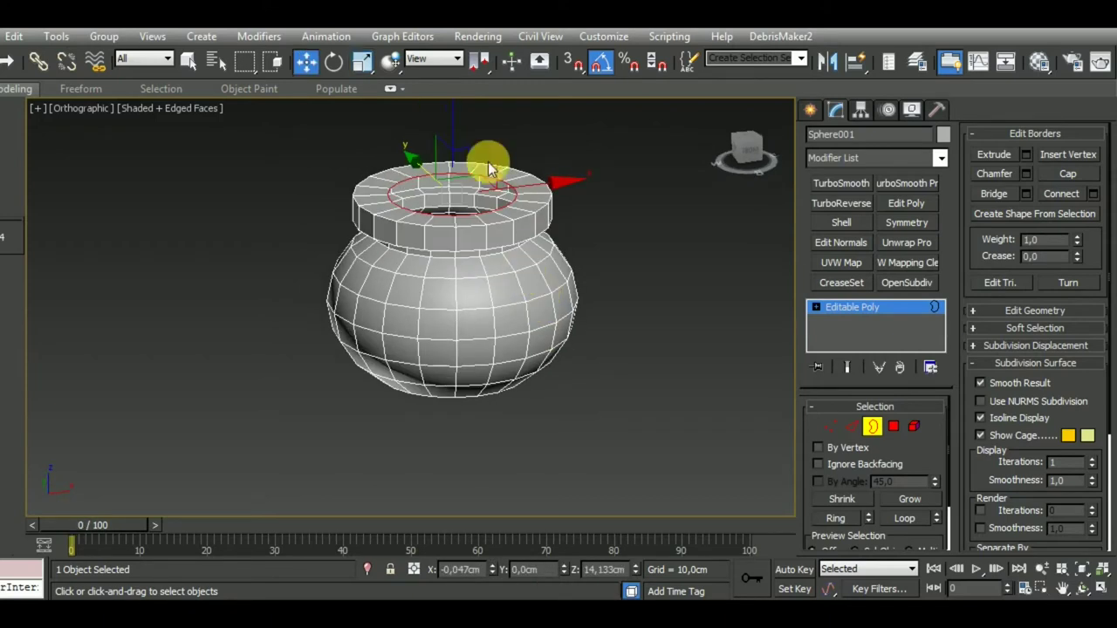
pyautogui.moveTo(467, 145); pyautogui.dragTo(467, 190)
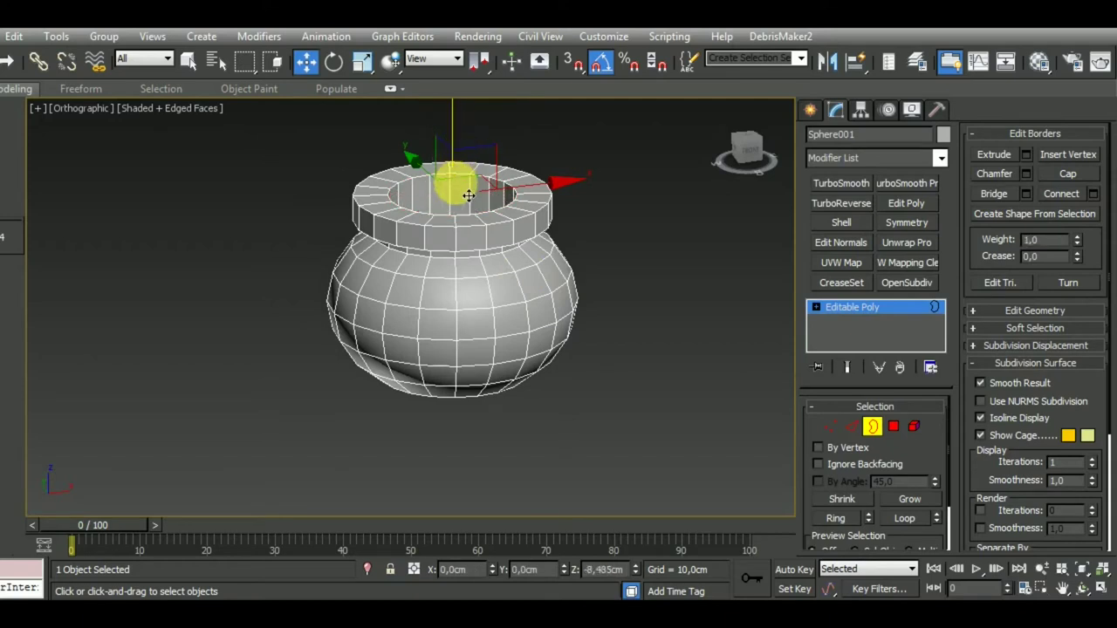
pyautogui.press('f')
pyautogui.moveTo(491, 411); pyautogui.dragTo(533, 322, button='middle')
# In wireframe, scale an upper body edge loop outward to about 137%
pyautogui.press('F3')
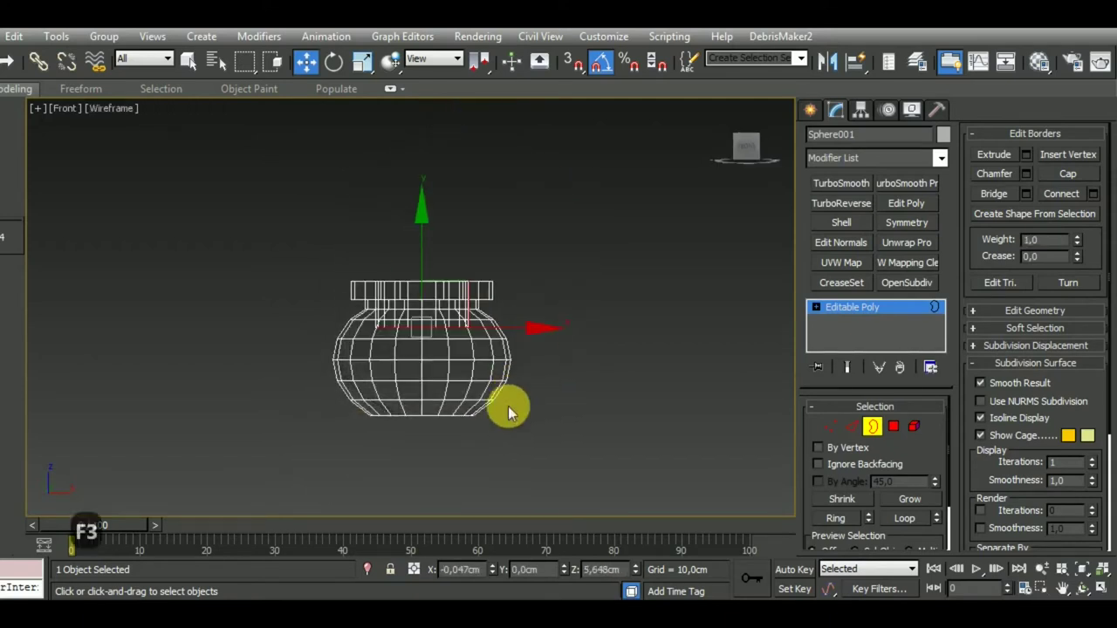
pyautogui.scroll(3, 474, 337)
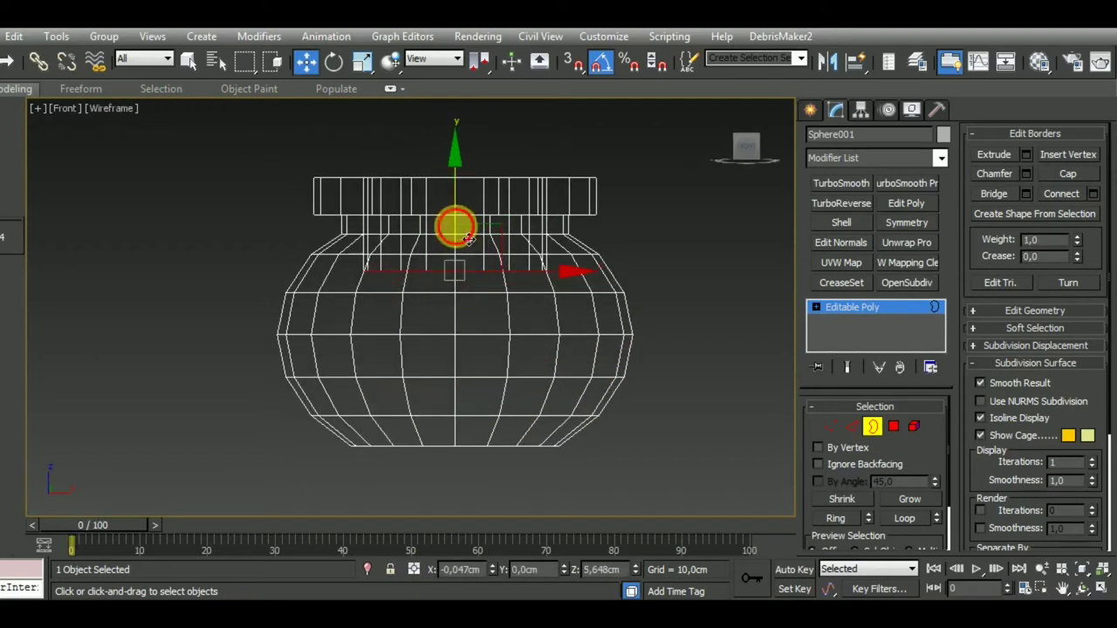
pyautogui.click(448, 202)
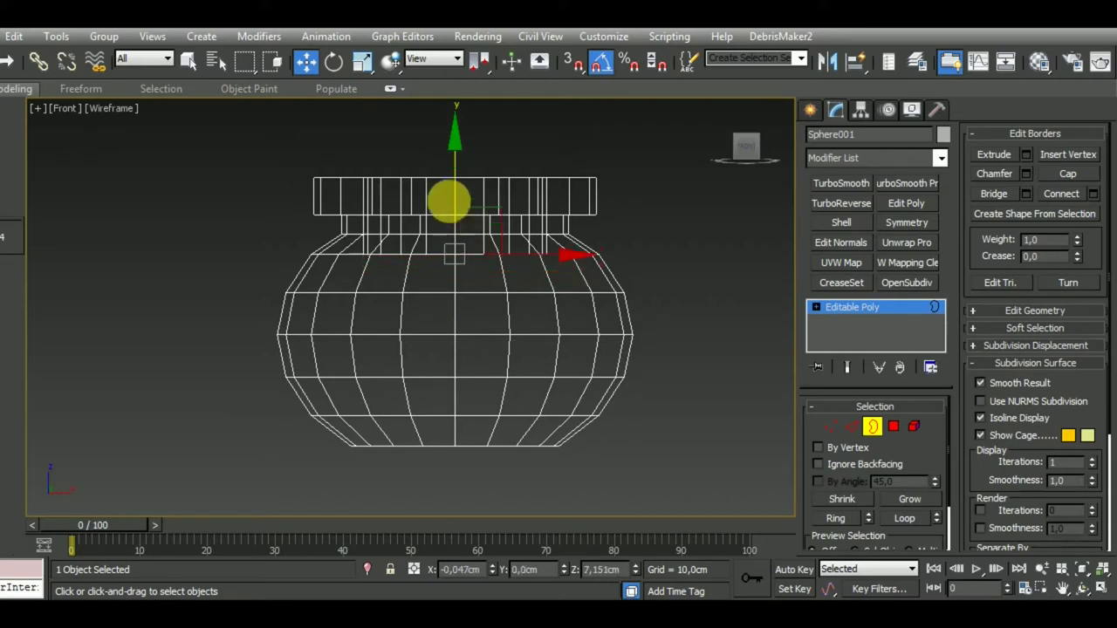
pyautogui.click(365, 66)
pyautogui.click(312, 68)
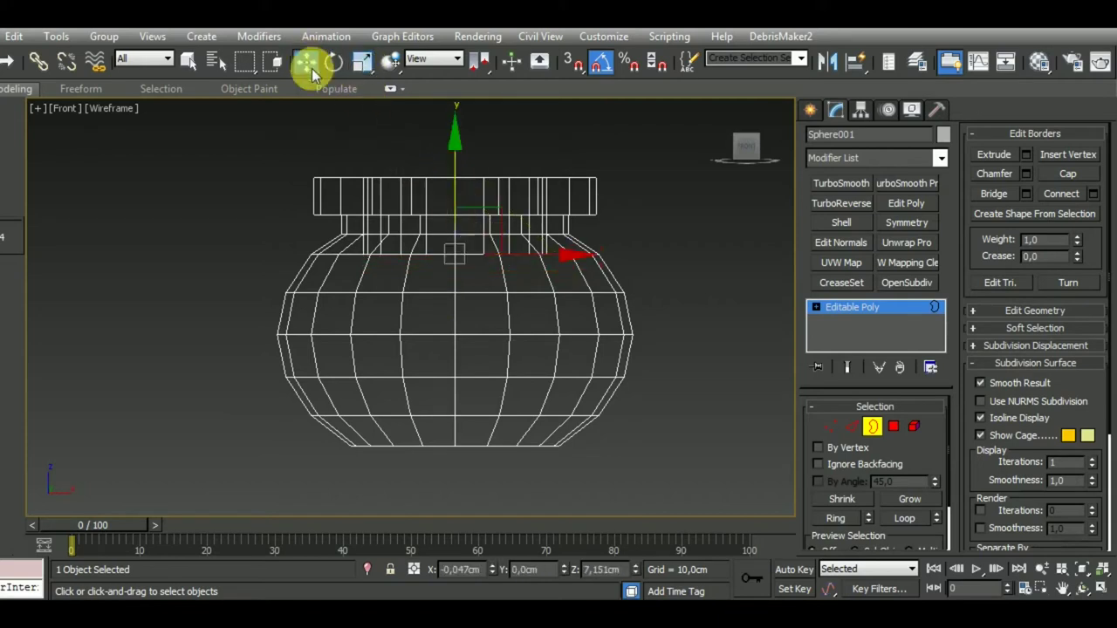
pyautogui.click(449, 242)
pyautogui.press('r')
pyautogui.moveTo(478, 288); pyautogui.dragTo(469, 272)
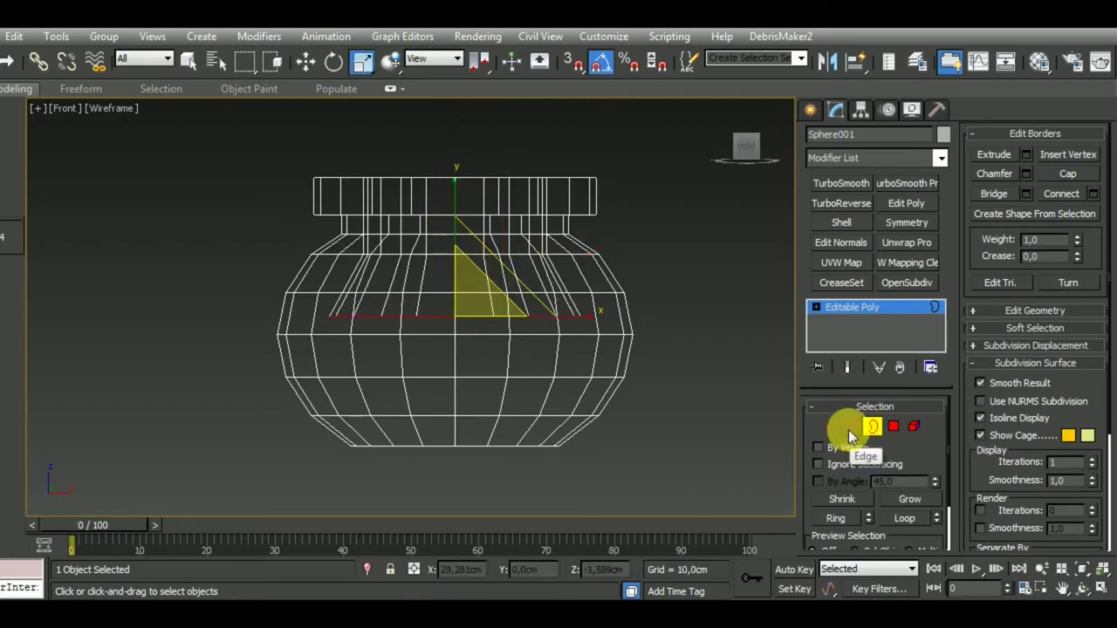
# Select an upper body edge loop and trial-scale it, then undo the scaling
pyautogui.click(851, 426)
pyautogui.doubleClick(479, 257)
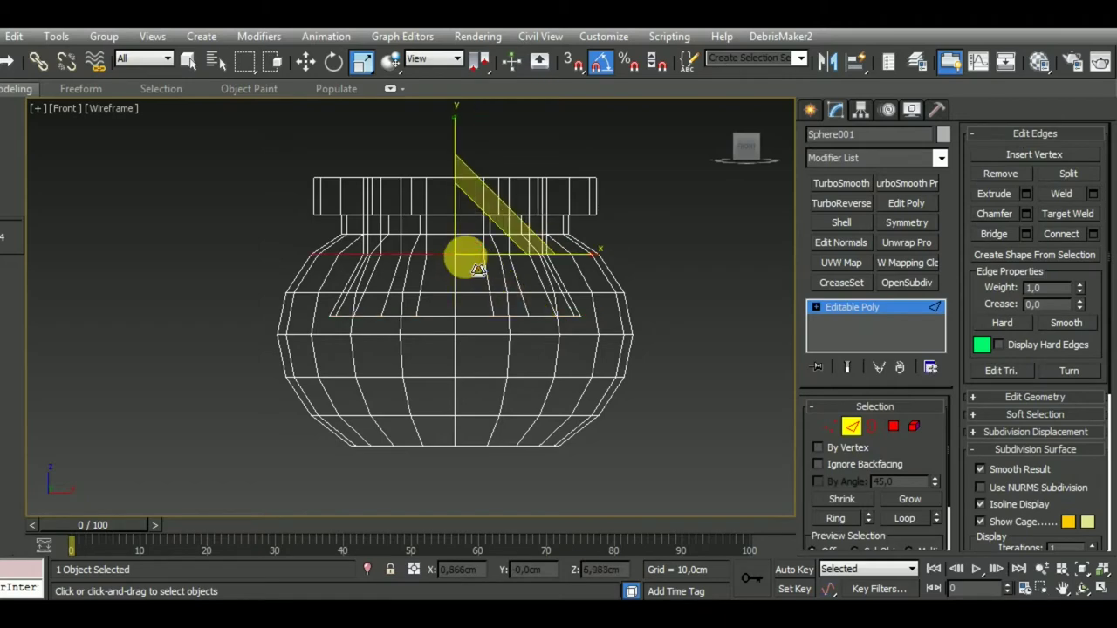
pyautogui.keyDown('alt'); pyautogui.moveTo(448, 288); pyautogui.dragTo(461, 319, button='middle'); pyautogui.keyUp('alt')
pyautogui.scroll(4, 434, 293)
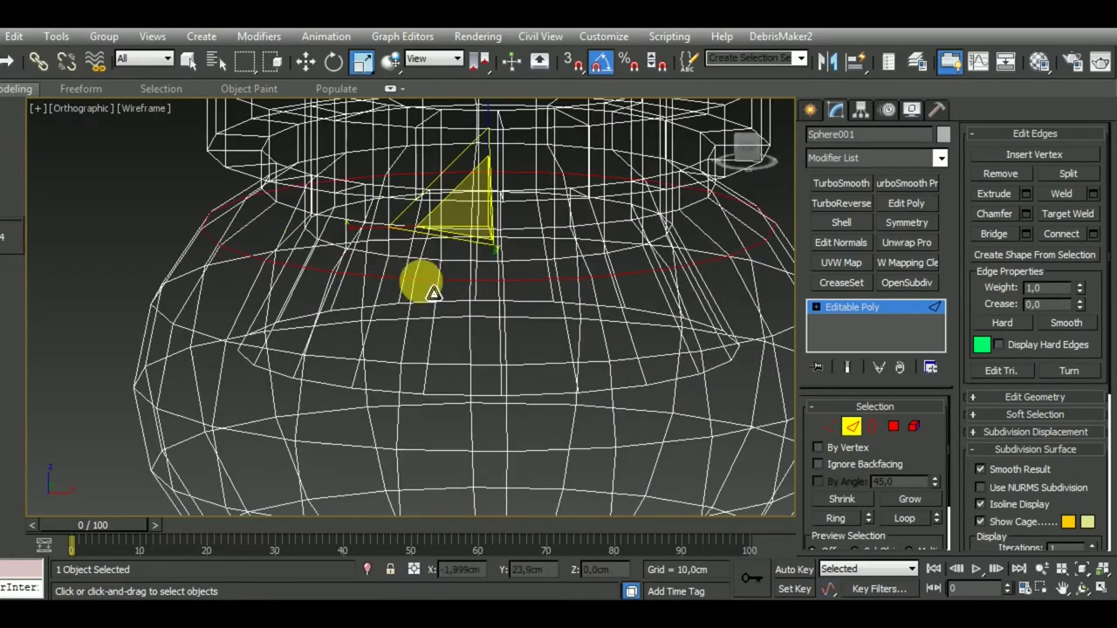
pyautogui.keyDown('alt'); pyautogui.moveTo(434, 276); pyautogui.dragTo(447, 276, button='middle'); pyautogui.keyUp('alt')
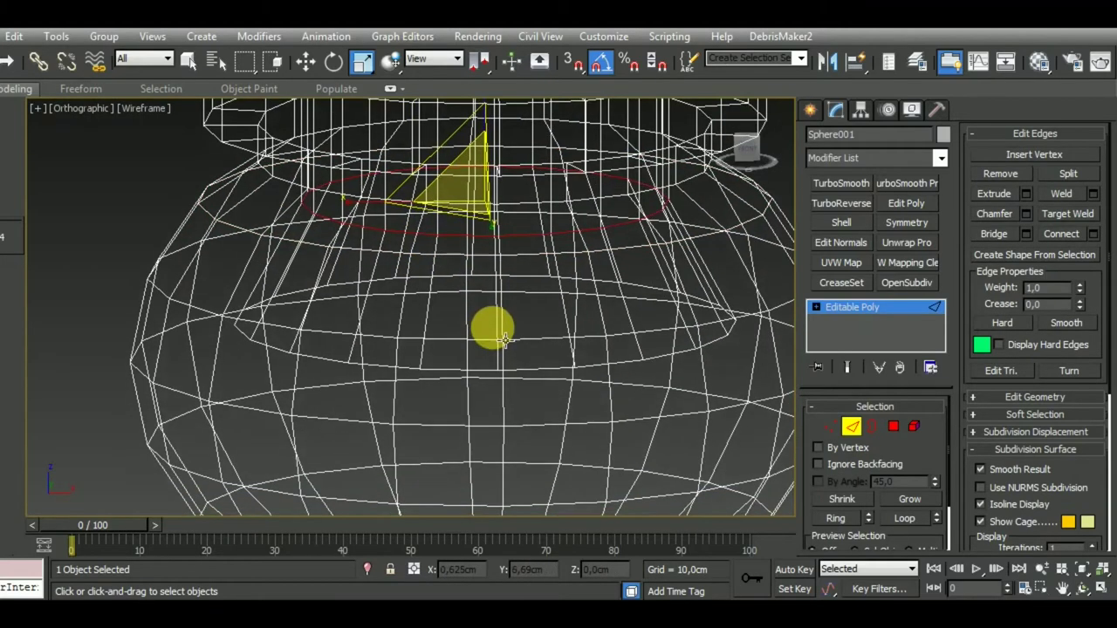
pyautogui.press('f')
pyautogui.scroll(2, 476, 318)
pyautogui.scroll(2, 474, 307)
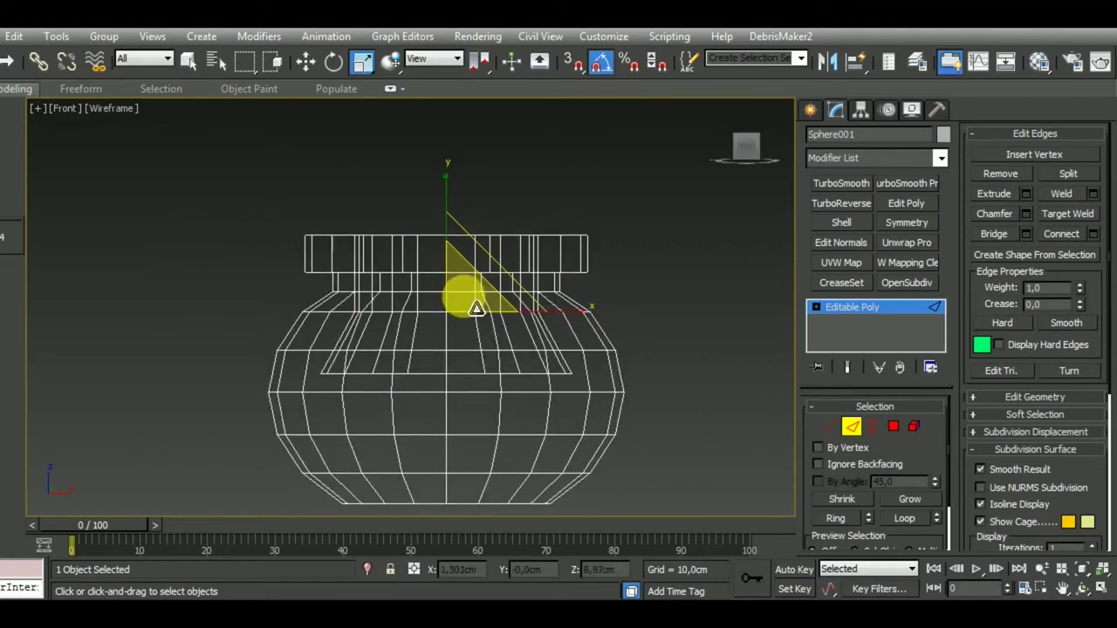
pyautogui.moveTo(476, 308); pyautogui.dragTo(475, 303)
pyautogui.hotkey('ctrl', 'z')
pyautogui.scroll(4, 462, 300)
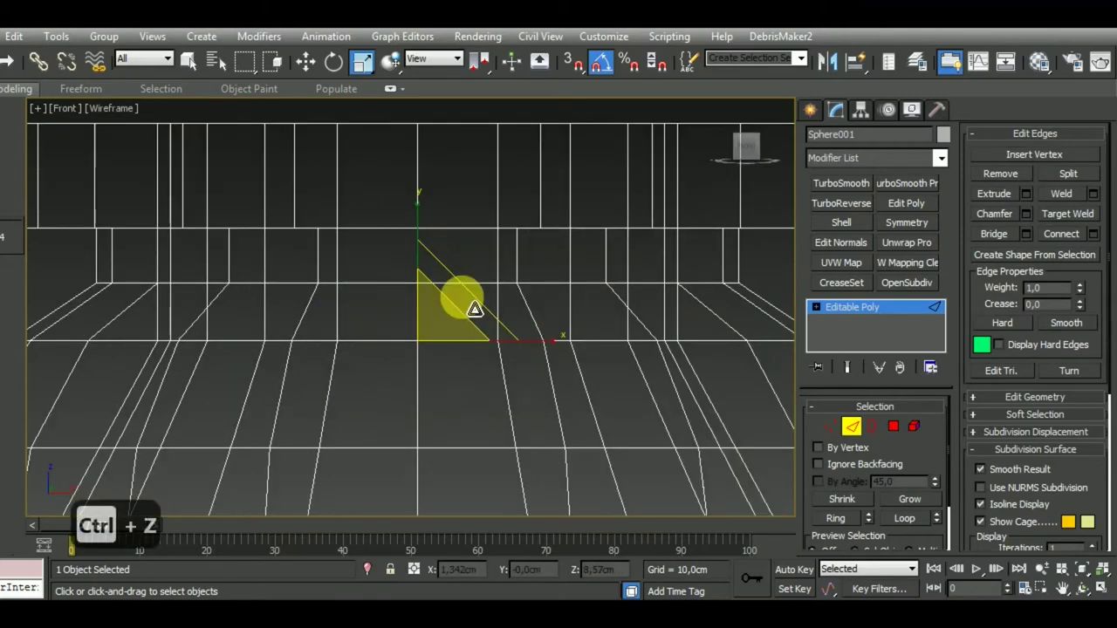
pyautogui.scroll(-2, 461, 299)
pyautogui.scroll(-1, 462, 299)
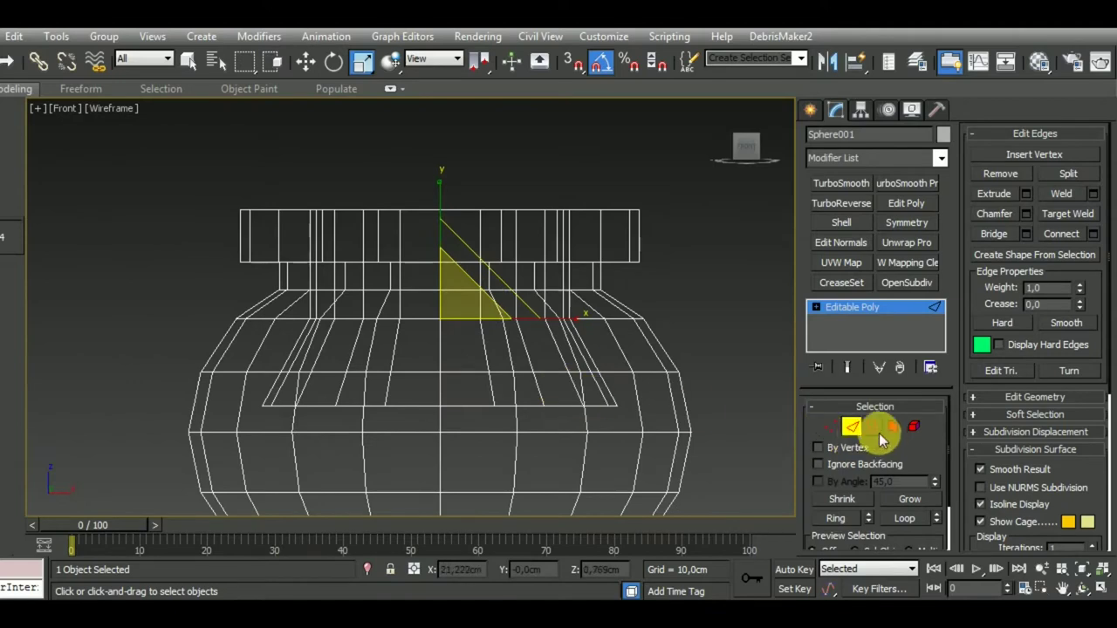
# Select the lower border loop, then undo the recent edits
pyautogui.click(871, 425)
pyautogui.moveTo(529, 411); pyautogui.dragTo(536, 357, button='middle')
pyautogui.click(504, 364)
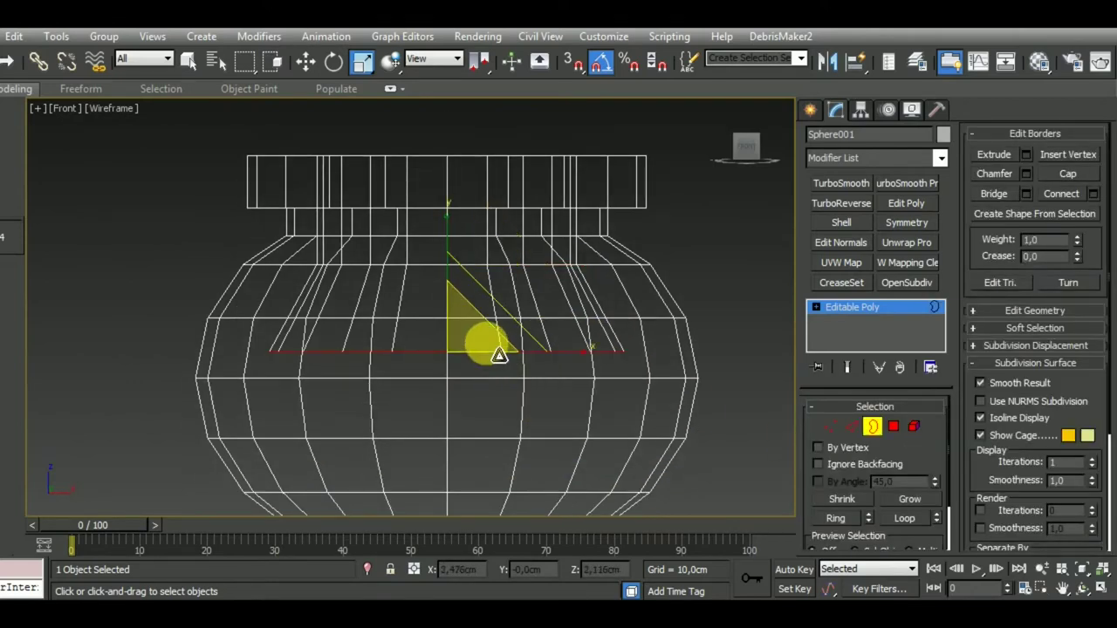
pyautogui.click(851, 426)
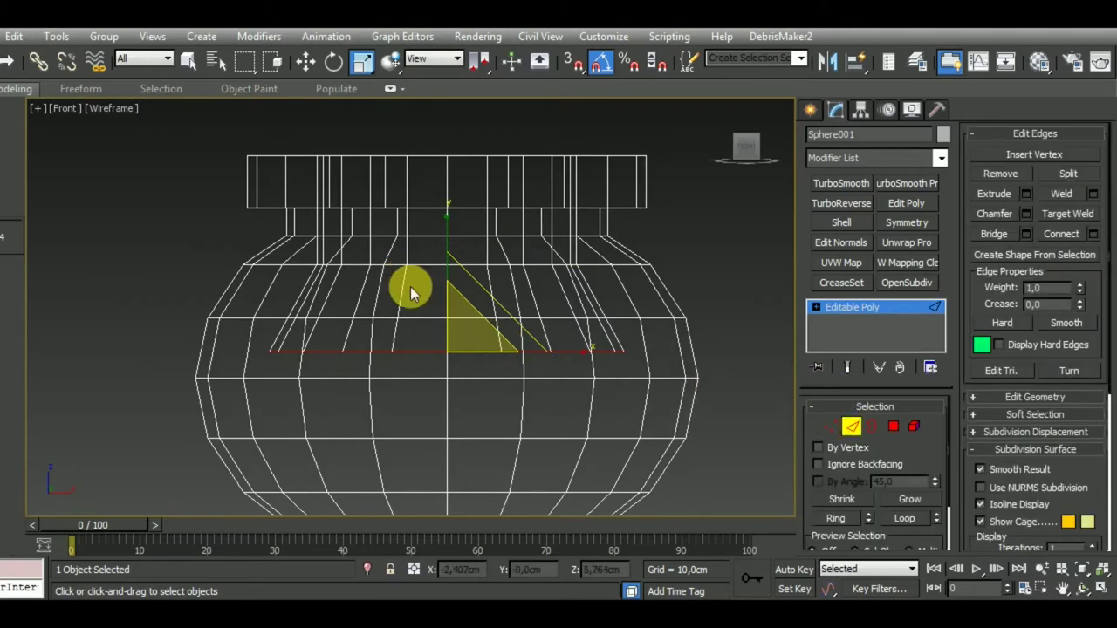
pyautogui.moveTo(409, 285); pyautogui.dragTo(409, 297, button='middle')
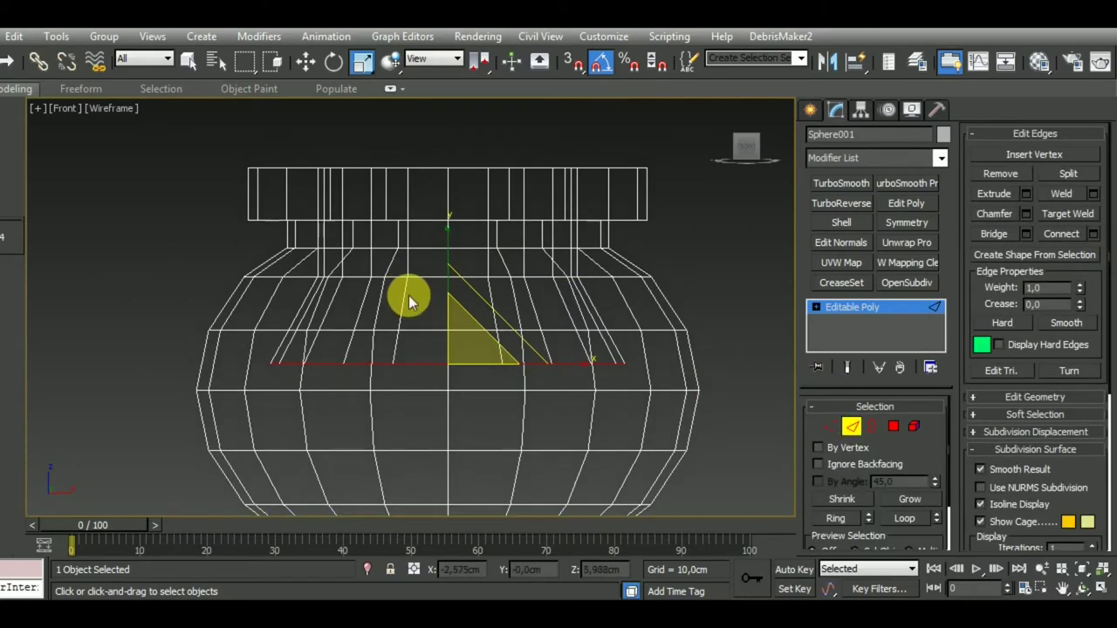
pyautogui.hotkey('ctrl', 'z')
pyautogui.hotkey('ctrl', 'z')
pyautogui.hotkey('ctrl', 'z')
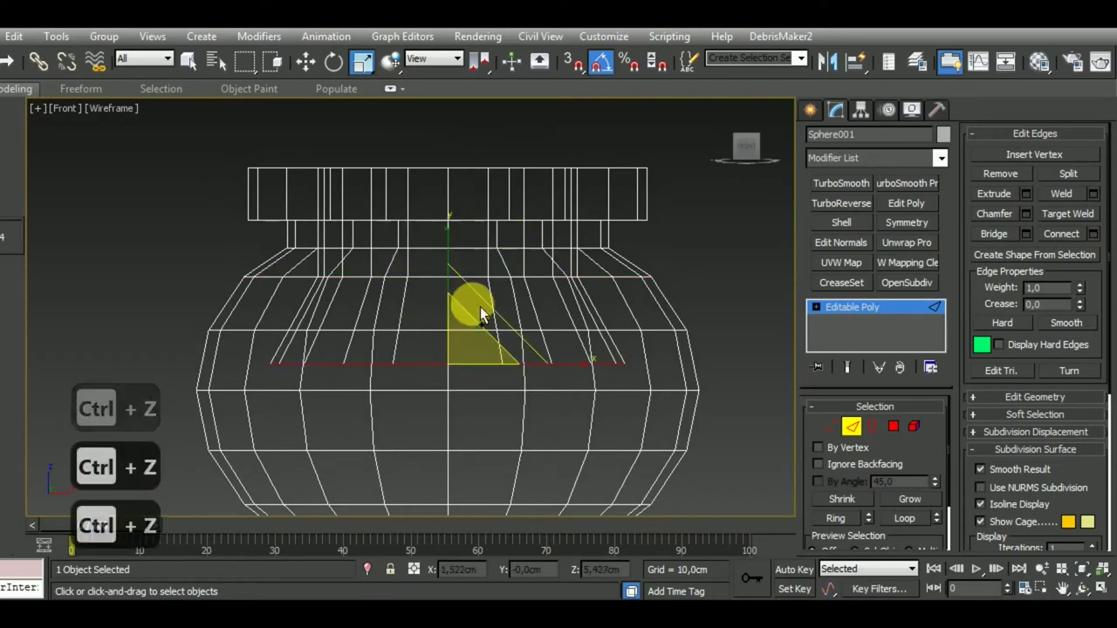
pyautogui.hotkey('ctrl', 'z')
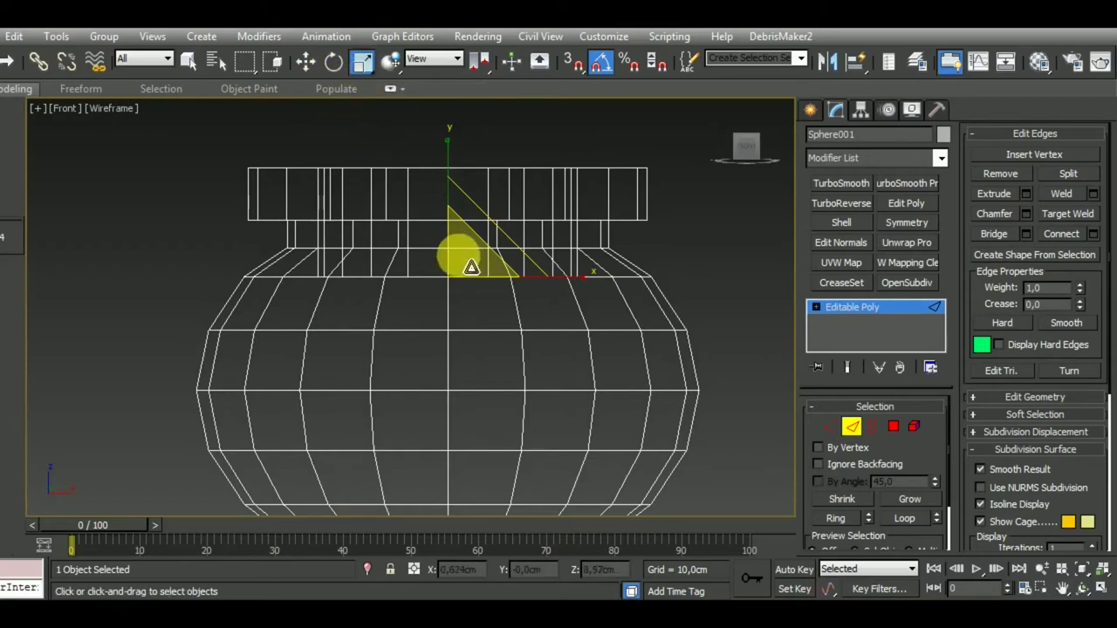
# Move the selected edge loop down and flare the bottom loop outward
pyautogui.press('w')
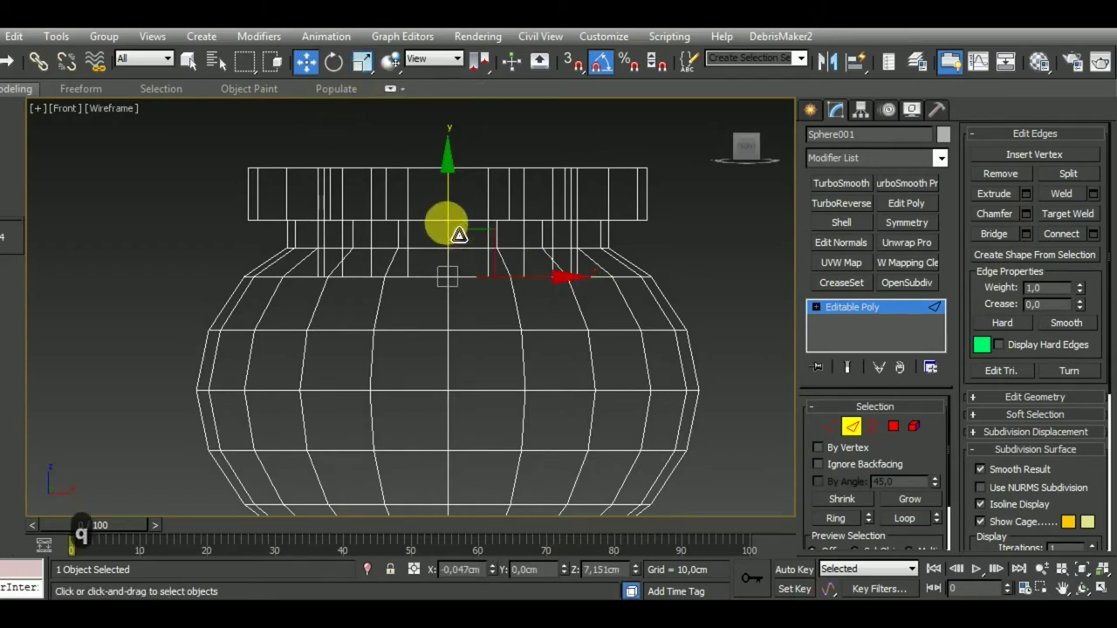
pyautogui.moveTo(459, 225); pyautogui.dragTo(478, 311)
pyautogui.press('r')
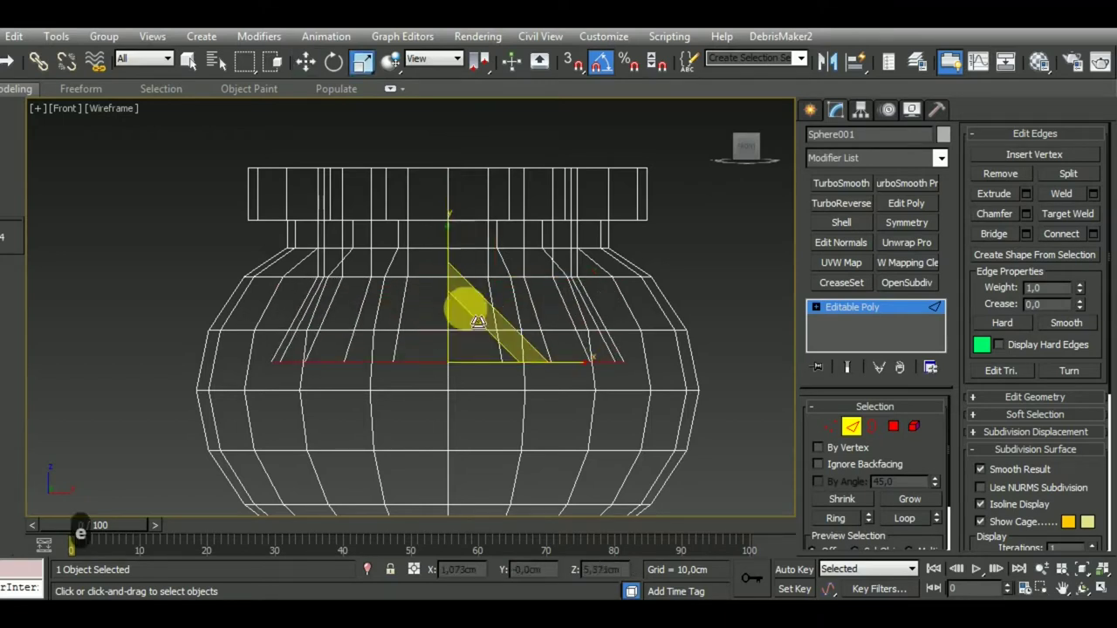
pyautogui.moveTo(481, 349)
pyautogui.mouseDown()
pyautogui.moveTo(474, 329)
pyautogui.moveTo(453, 417)
pyautogui.mouseUp()
pyautogui.press('w')
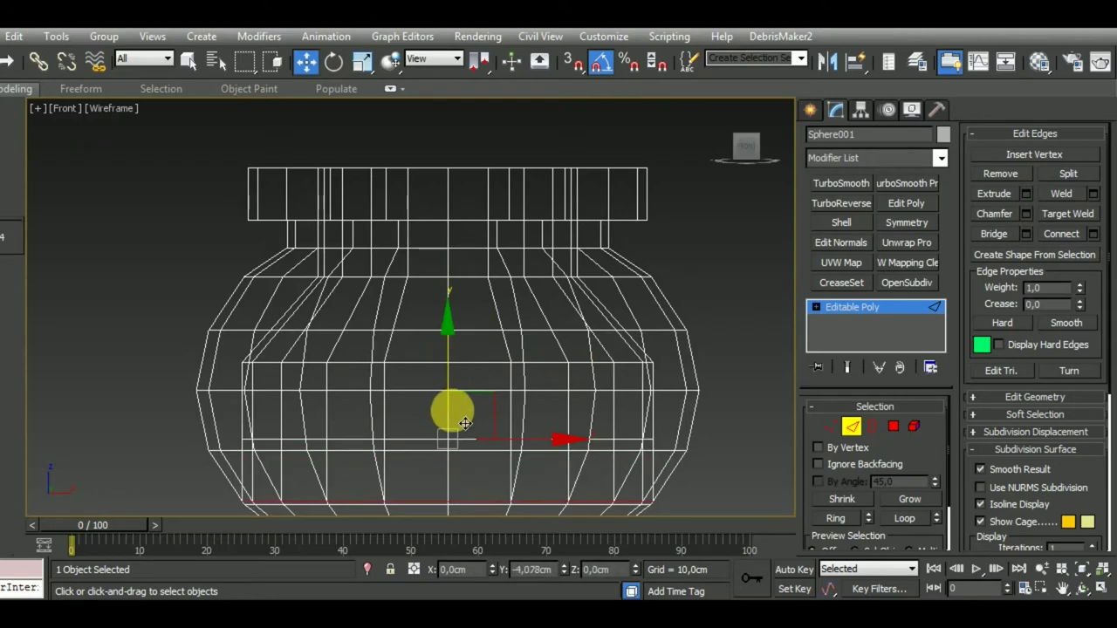
pyautogui.moveTo(453, 417); pyautogui.dragTo(443, 336, button='middle')
pyautogui.press('r')
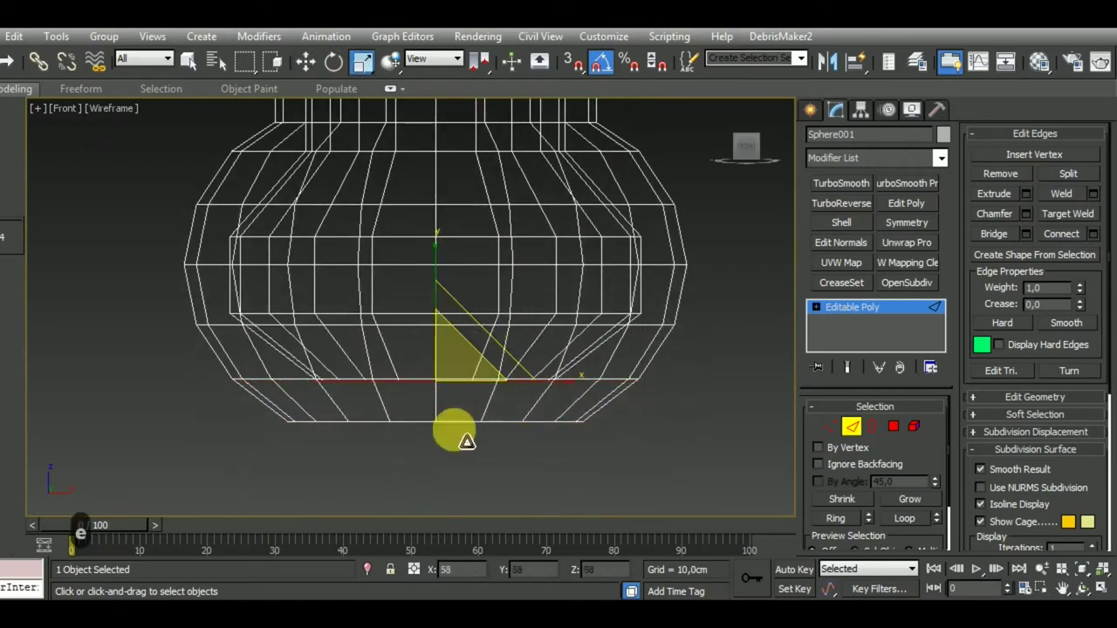
pyautogui.moveTo(457, 499); pyautogui.dragTo(458, 466)
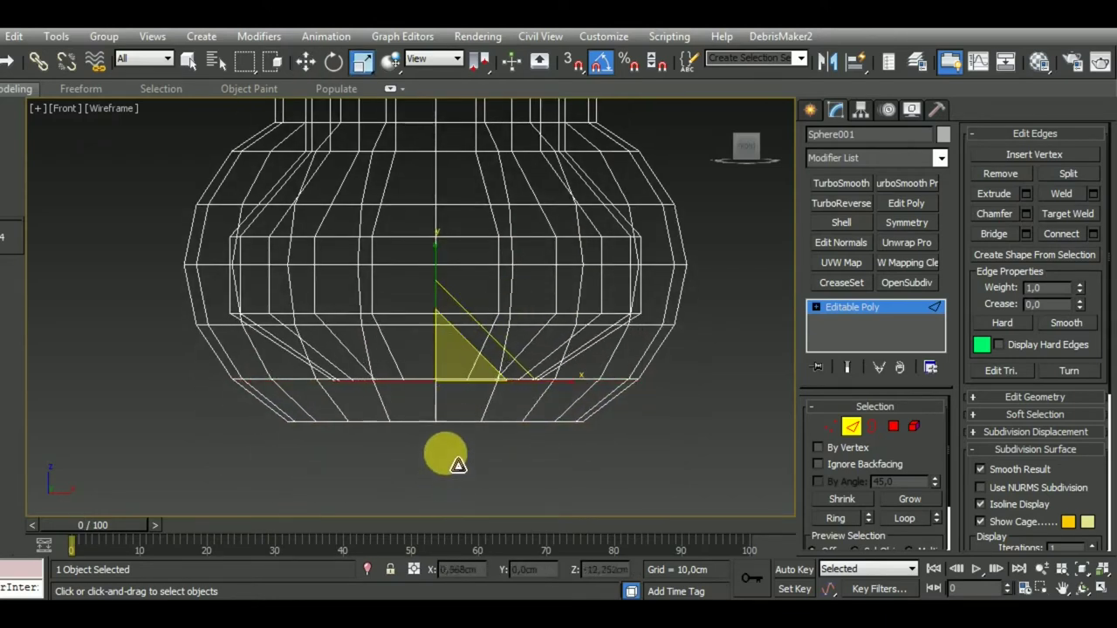
pyautogui.moveTo(636, 313); pyautogui.dragTo(623, 381, button='middle')
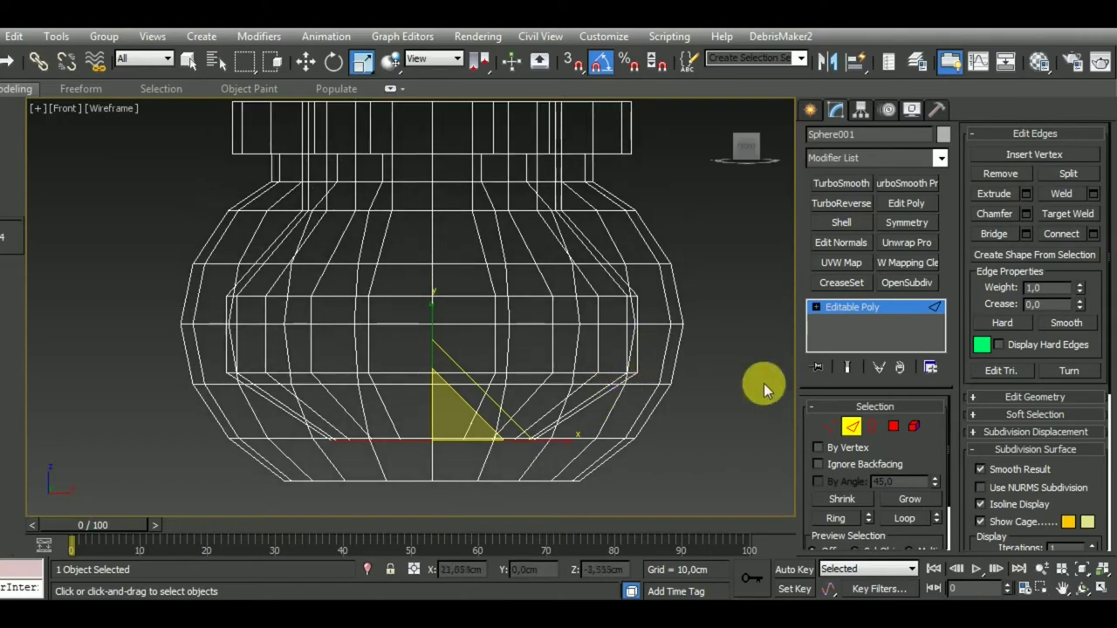
# Raise the middle body edge loop to just below the neck, forming the shoulder
pyautogui.doubleClick(534, 297)
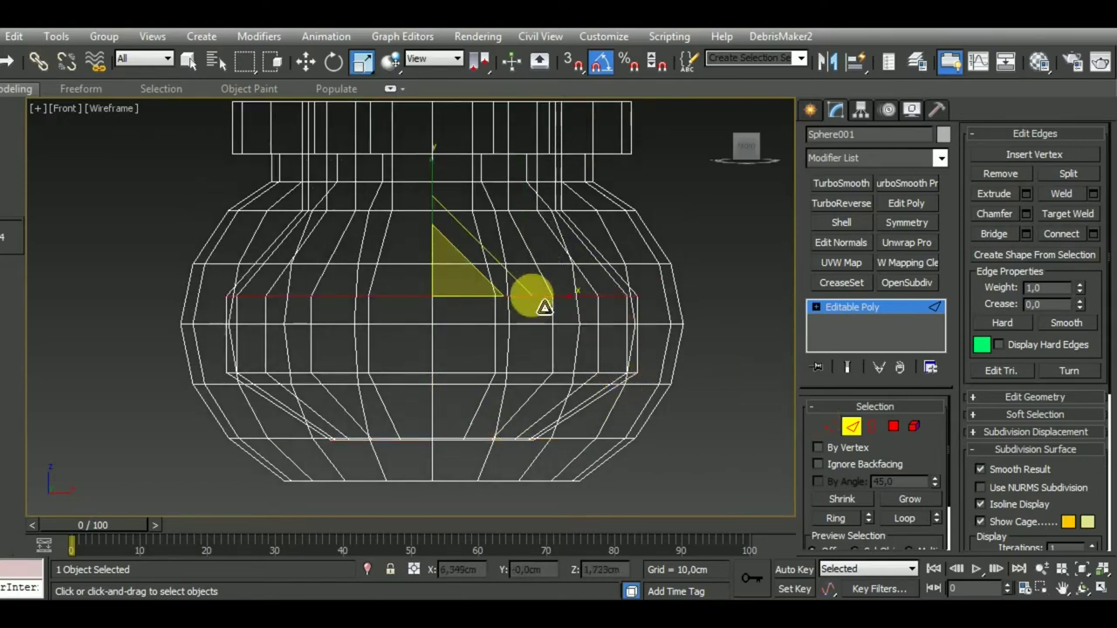
pyautogui.press('w')
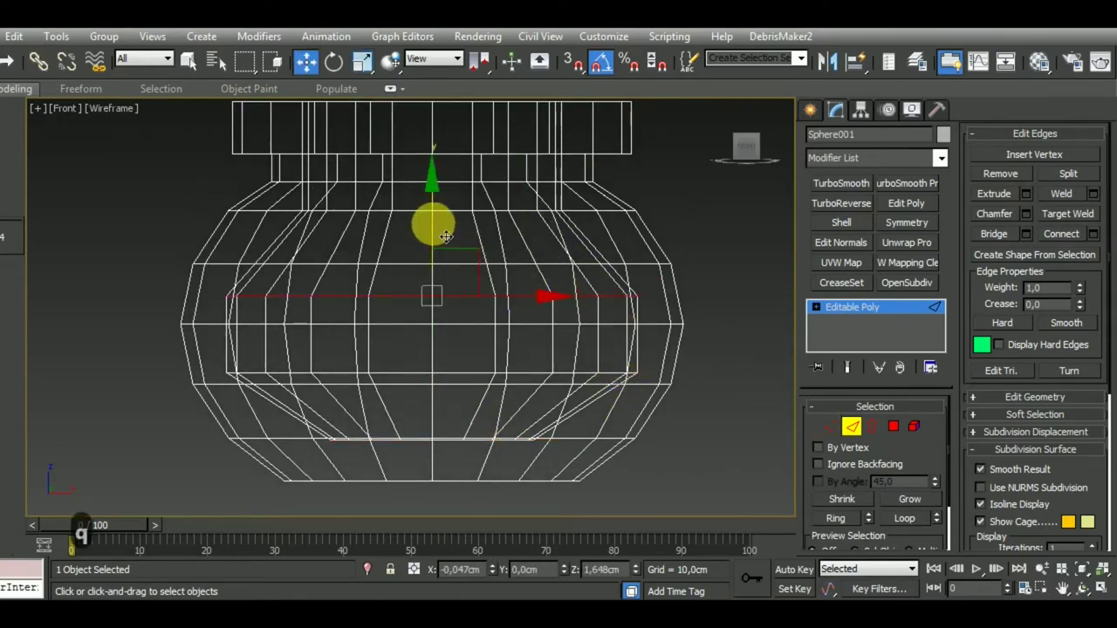
pyautogui.moveTo(431, 220); pyautogui.dragTo(444, 208)
pyautogui.keyDown('alt'); pyautogui.moveTo(454, 228); pyautogui.dragTo(514, 254, button='middle'); pyautogui.keyUp('alt')
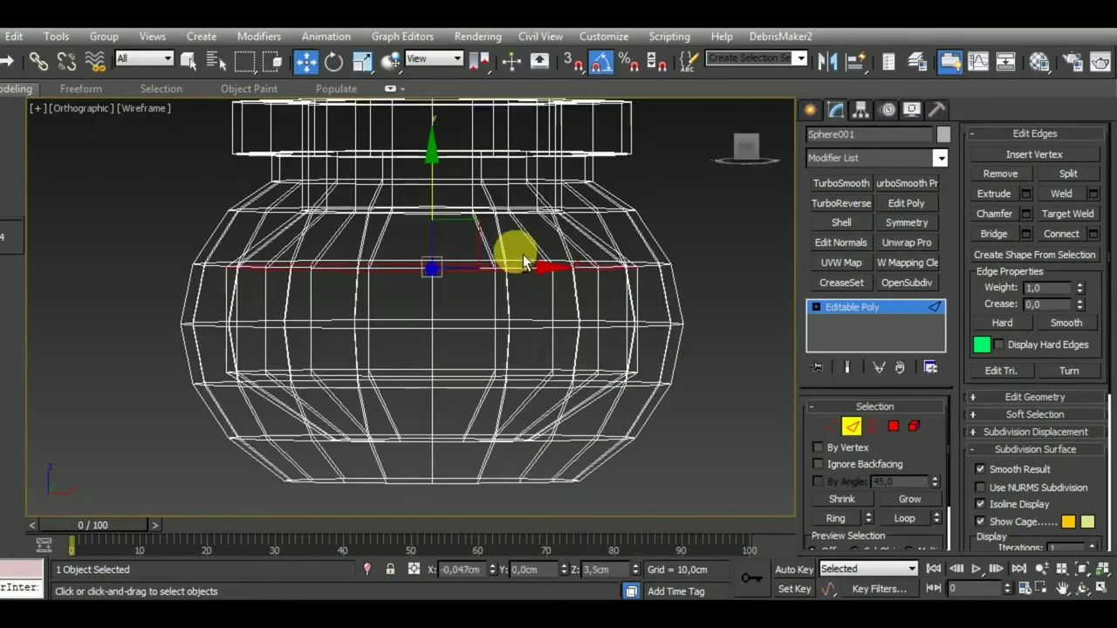
pyautogui.moveTo(509, 229); pyautogui.dragTo(509, 231)
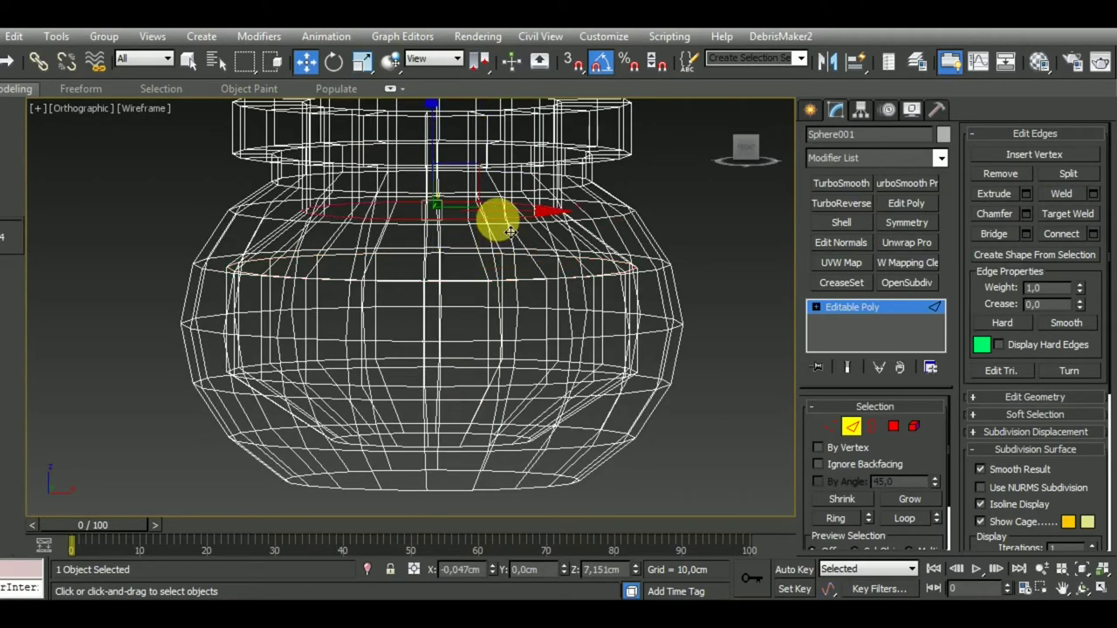
pyautogui.press('f')
pyautogui.scroll(3, 375, 453)
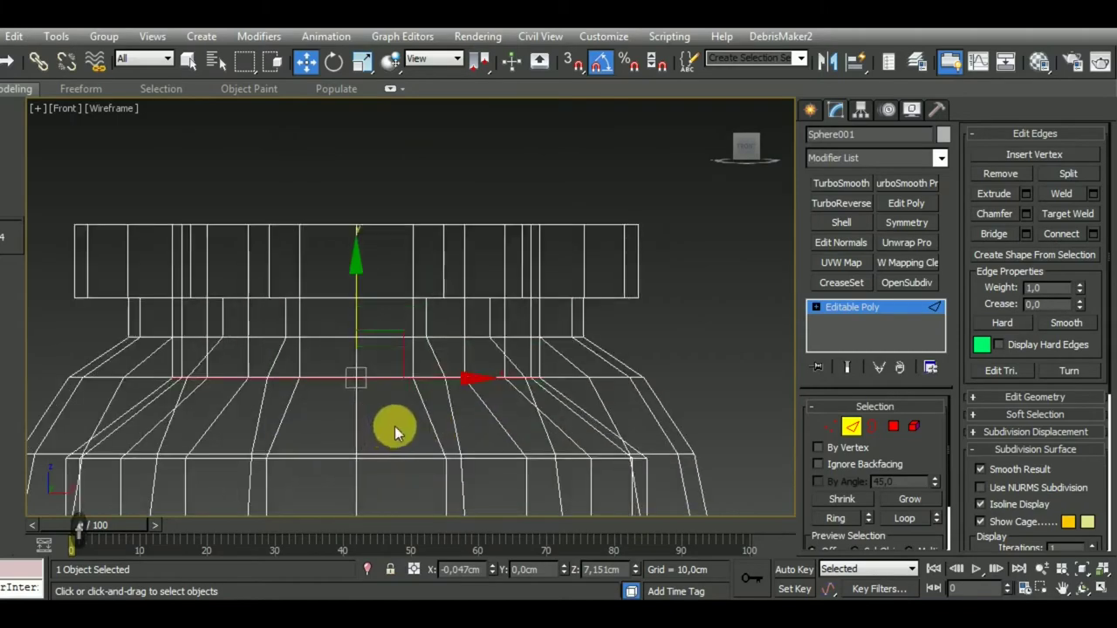
pyautogui.scroll(4, 393, 429)
pyautogui.scroll(-2, 424, 316)
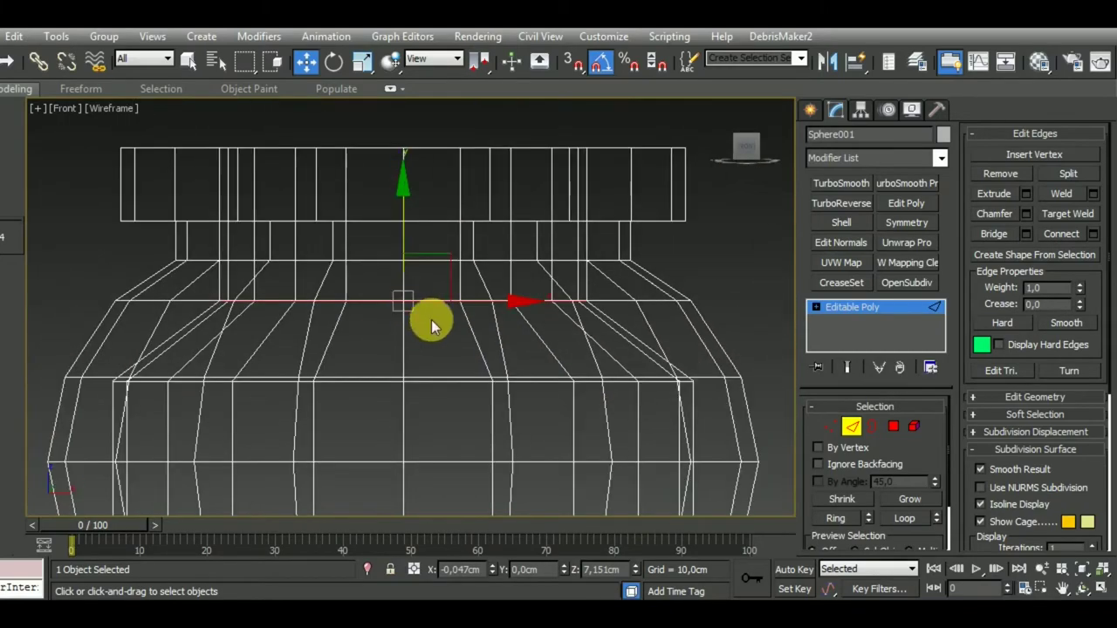
pyautogui.moveTo(430, 325)
pyautogui.keyDown('alt'); pyautogui.mouseDown(button='middle')
pyautogui.moveTo(442, 392)
pyautogui.moveTo(428, 411)
pyautogui.moveTo(398, 386)
pyautogui.moveTo(436, 396)
pyautogui.mouseUp(button='middle'); pyautogui.keyUp('alt')
pyautogui.press('F3')
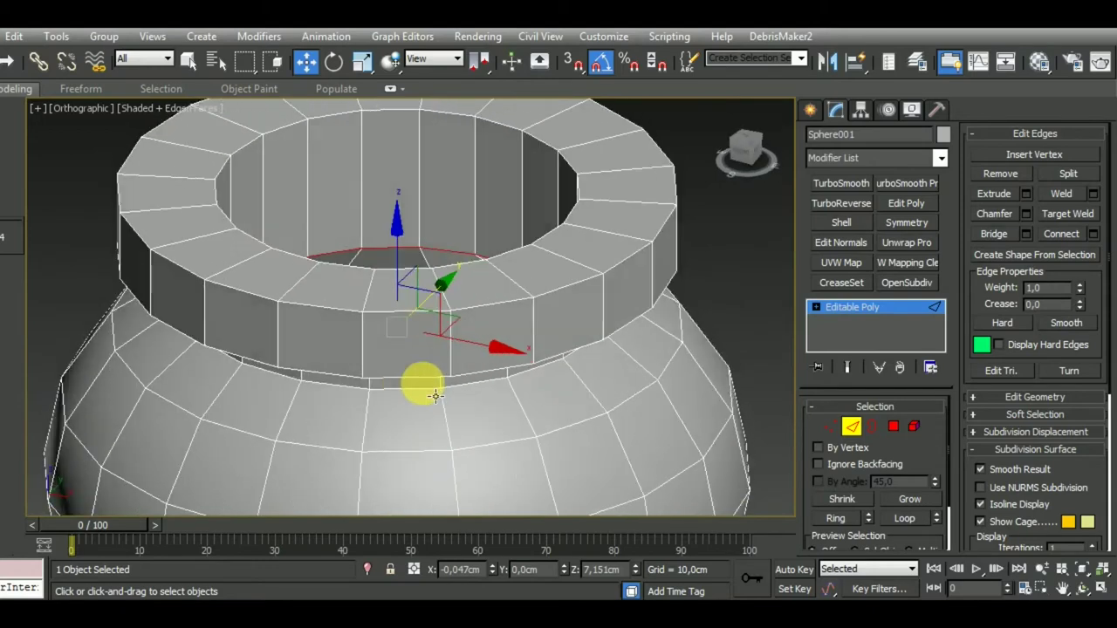
# Inspect the pot shaded, then return to the Front view in wireframe
pyautogui.scroll(3, 361, 234)
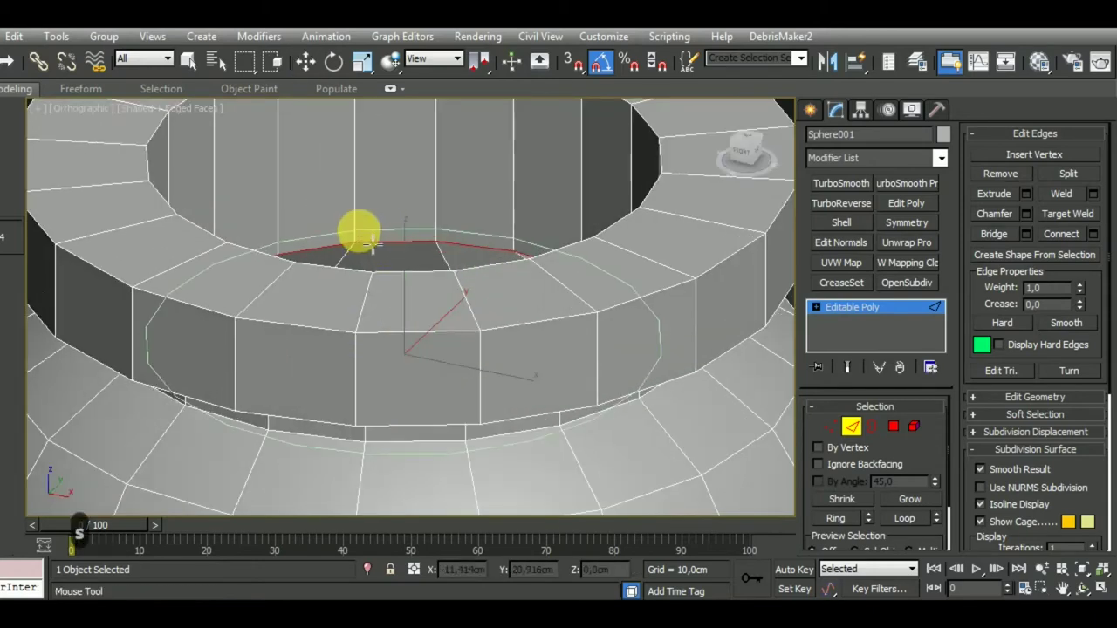
pyautogui.moveTo(538, 437); pyautogui.dragTo(531, 323, button='middle')
pyautogui.press('w')
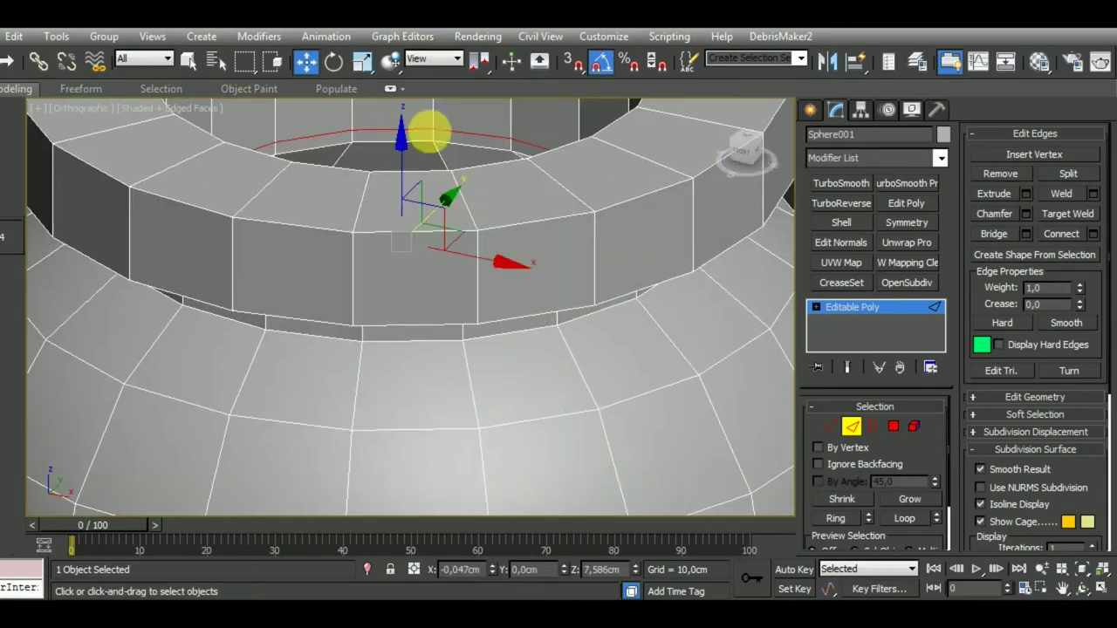
pyautogui.scroll(-3, 461, 308)
pyautogui.press('f')
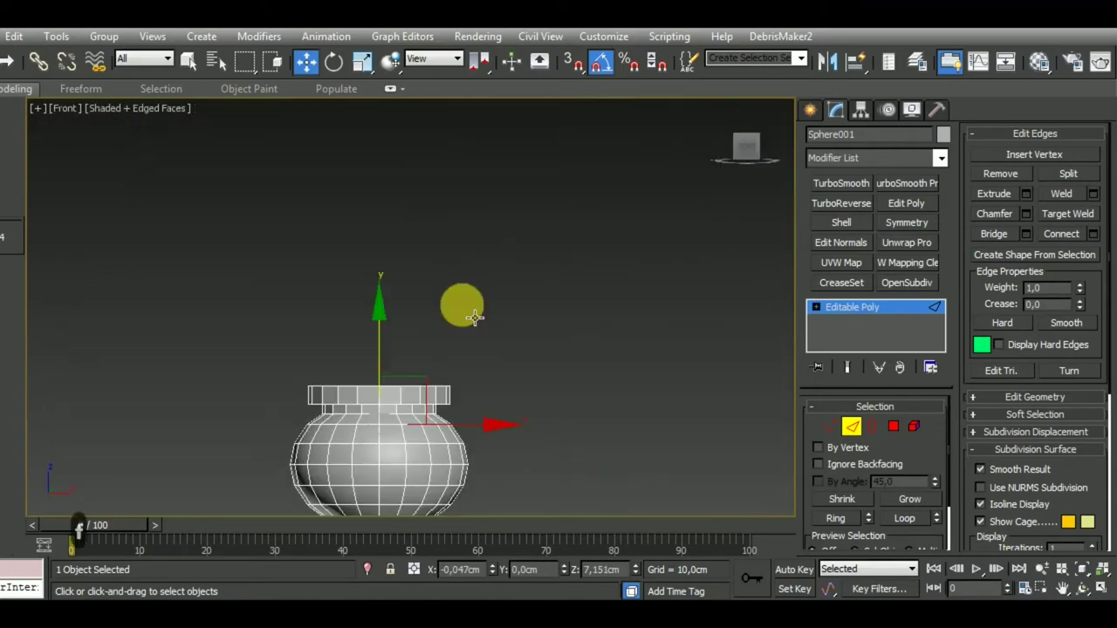
pyautogui.press('F3')
# Scale the shoulder edge loop below the neck slightly wider
pyautogui.scroll(2, 494, 299)
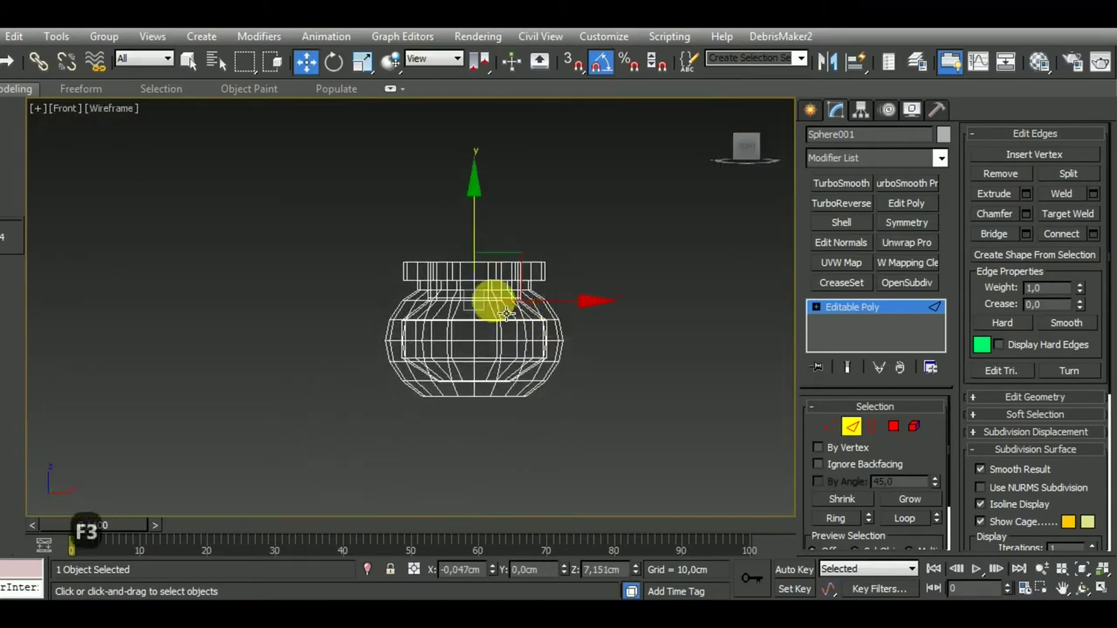
pyautogui.scroll(4, 495, 313)
pyautogui.press('e')
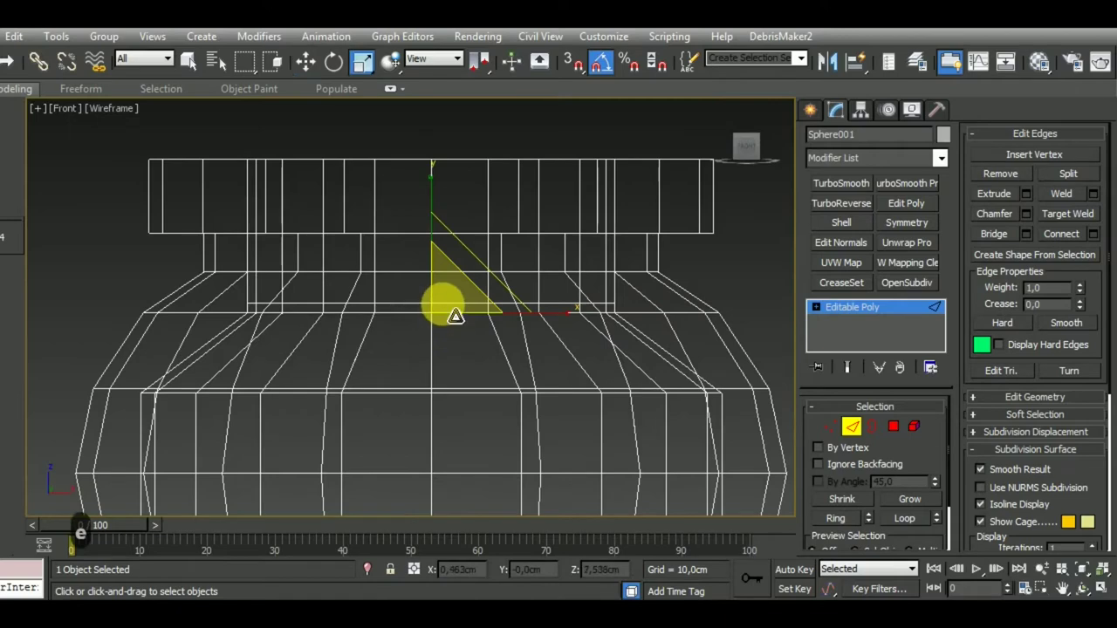
pyautogui.moveTo(455, 315)
pyautogui.mouseDown()
pyautogui.moveTo(449, 297)
pyautogui.moveTo(448, 310)
pyautogui.moveTo(458, 294)
pyautogui.mouseUp()
pyautogui.press('w')
pyautogui.press('e')
pyautogui.press('w')
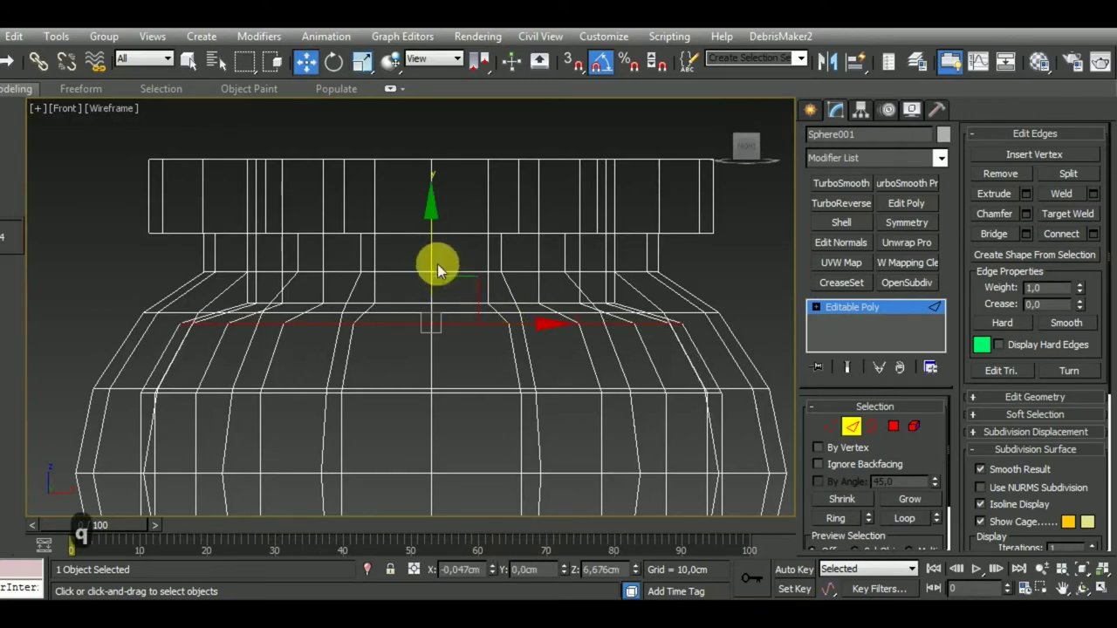
pyautogui.scroll(-1, 498, 411)
pyautogui.scroll(-3, 506, 349)
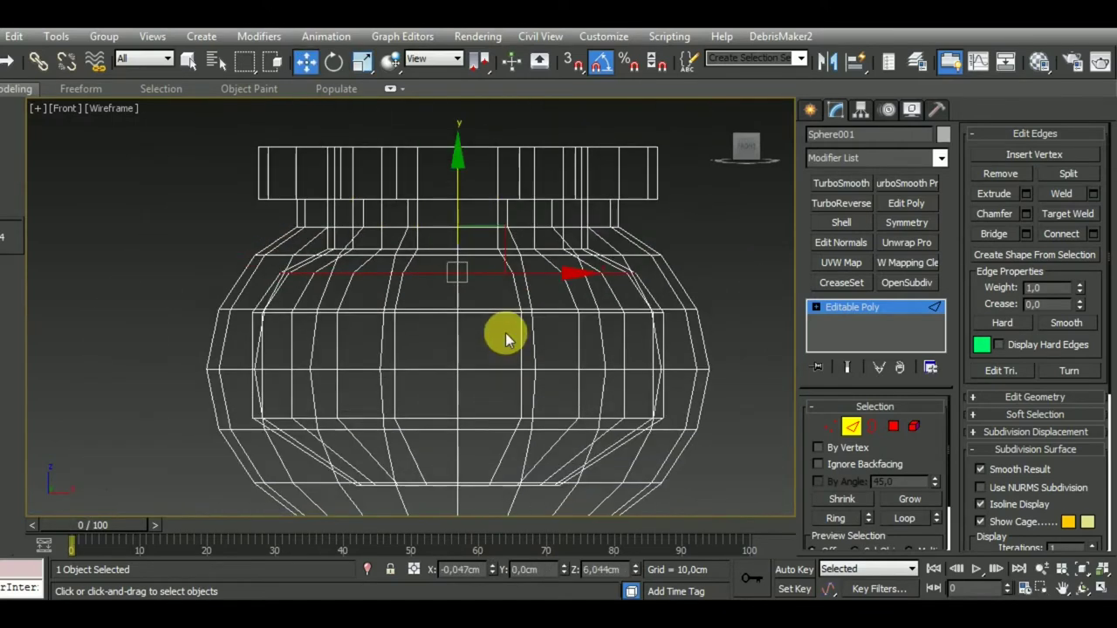
# Ring-select the vertical body edges and connect them into a new horizontal loop
pyautogui.click(264, 397)
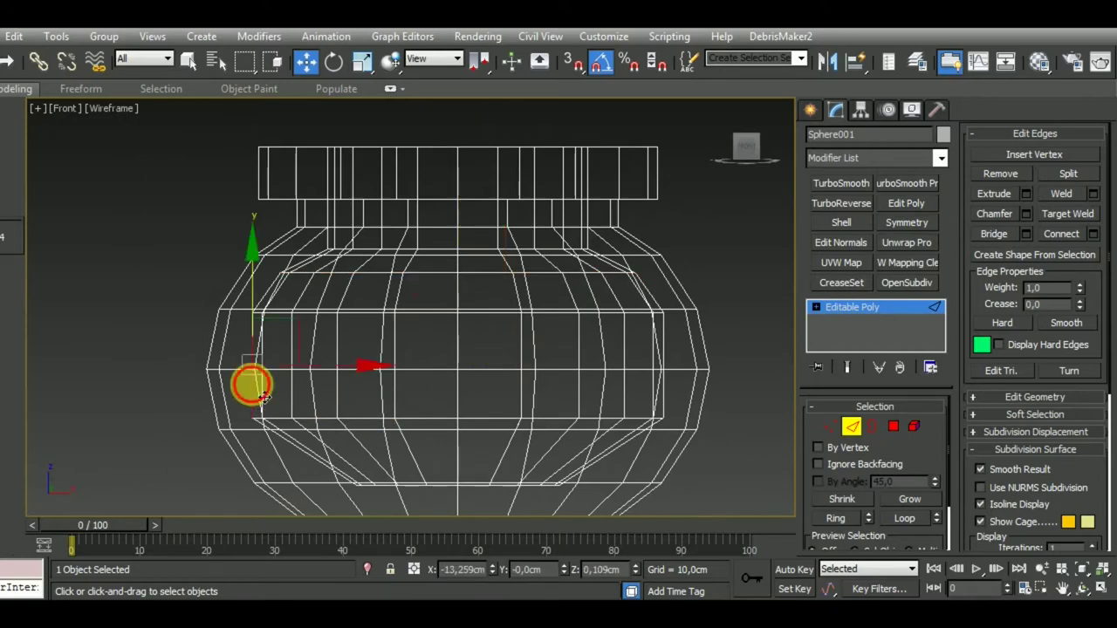
pyautogui.click(263, 394)
pyautogui.click(265, 400)
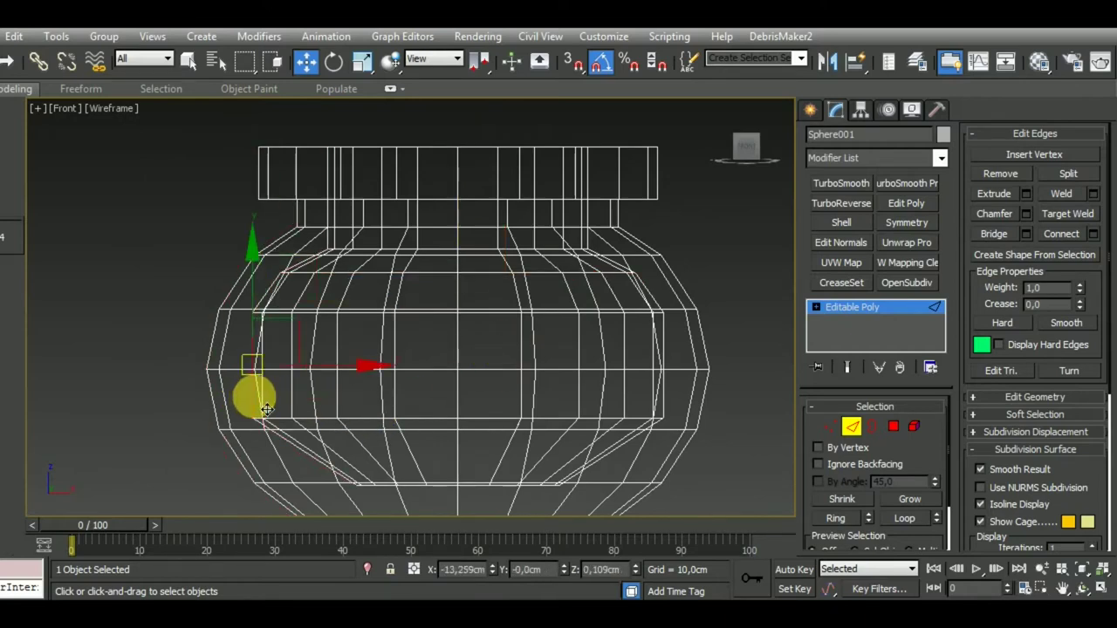
pyautogui.hotkey('alt', 'r')
pyautogui.hotkey('ctrl', 'shift', 'e')
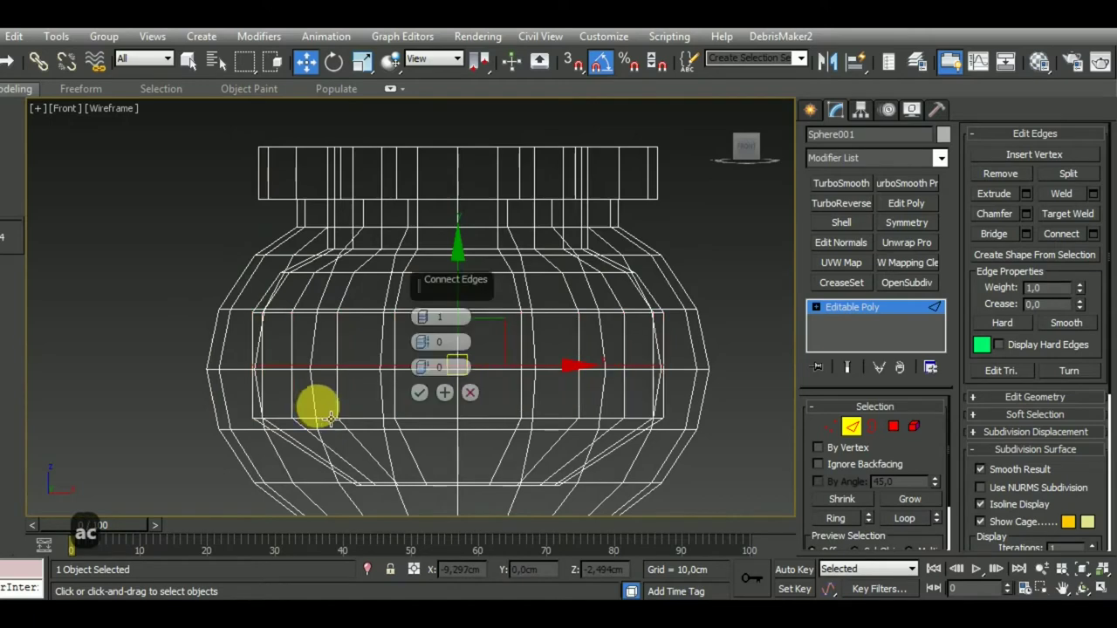
pyautogui.click(426, 382)
# Scale the new loop outward to about 109% and view the pot shaded
pyautogui.press('r')
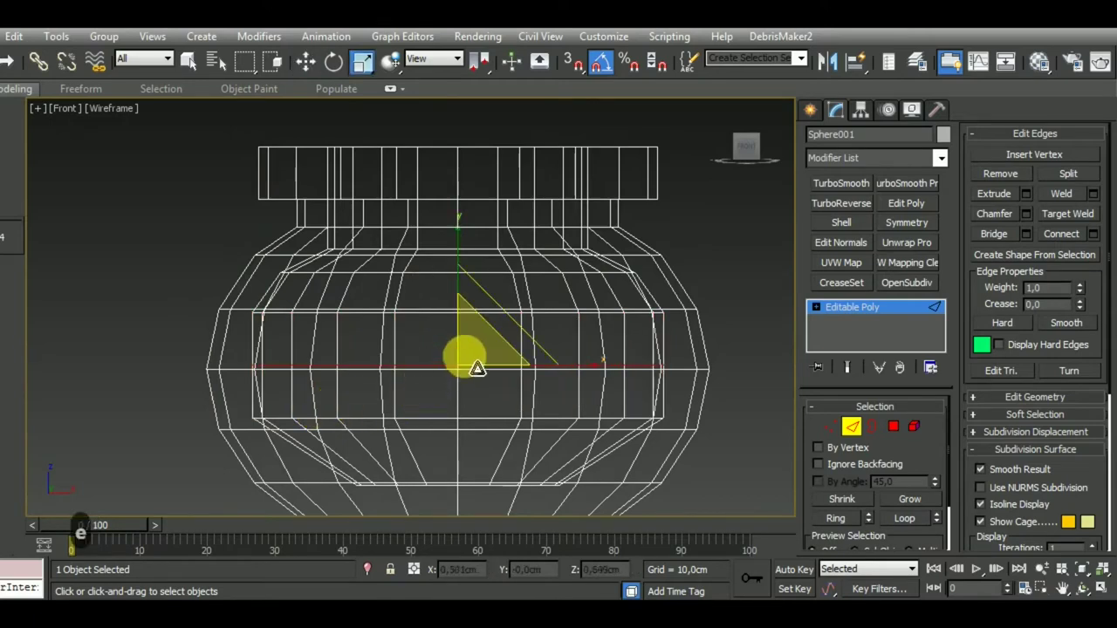
pyautogui.moveTo(473, 361); pyautogui.dragTo(479, 359)
pyautogui.click(891, 424)
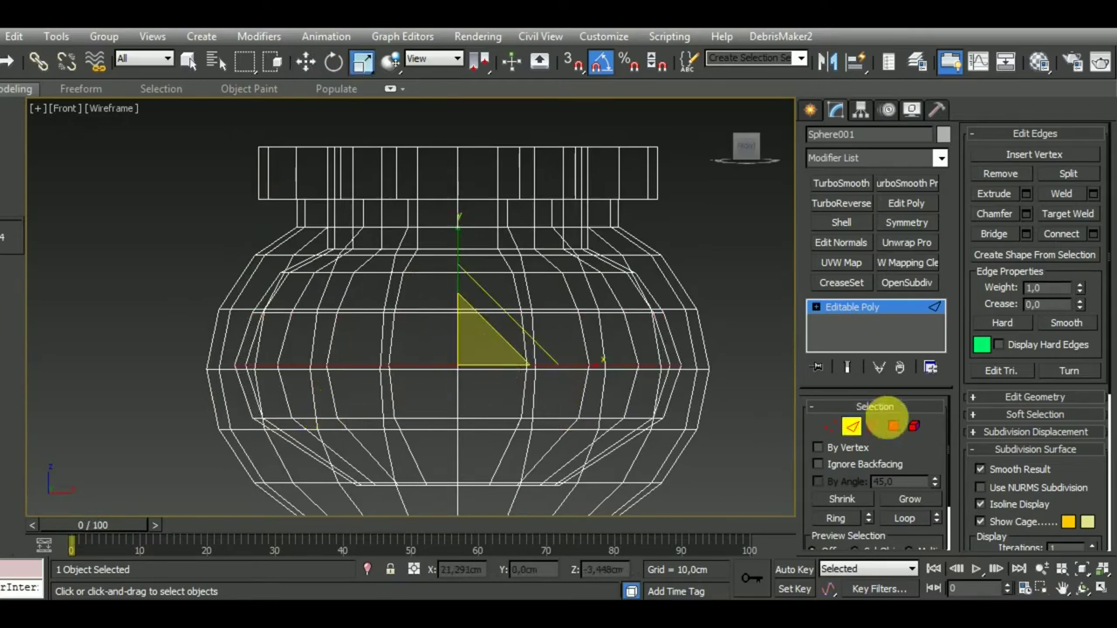
pyautogui.click(851, 427)
pyautogui.press('F3')
pyautogui.moveTo(619, 349)
pyautogui.keyDown('alt'); pyautogui.mouseDown(button='middle')
pyautogui.moveTo(661, 424)
pyautogui.moveTo(687, 434)
pyautogui.moveTo(684, 409)
pyautogui.mouseUp(button='middle'); pyautogui.keyUp('alt')
# Cap the bottom opening border, then frame the pot in the Front view
pyautogui.moveTo(574, 372); pyautogui.dragTo(594, 362)
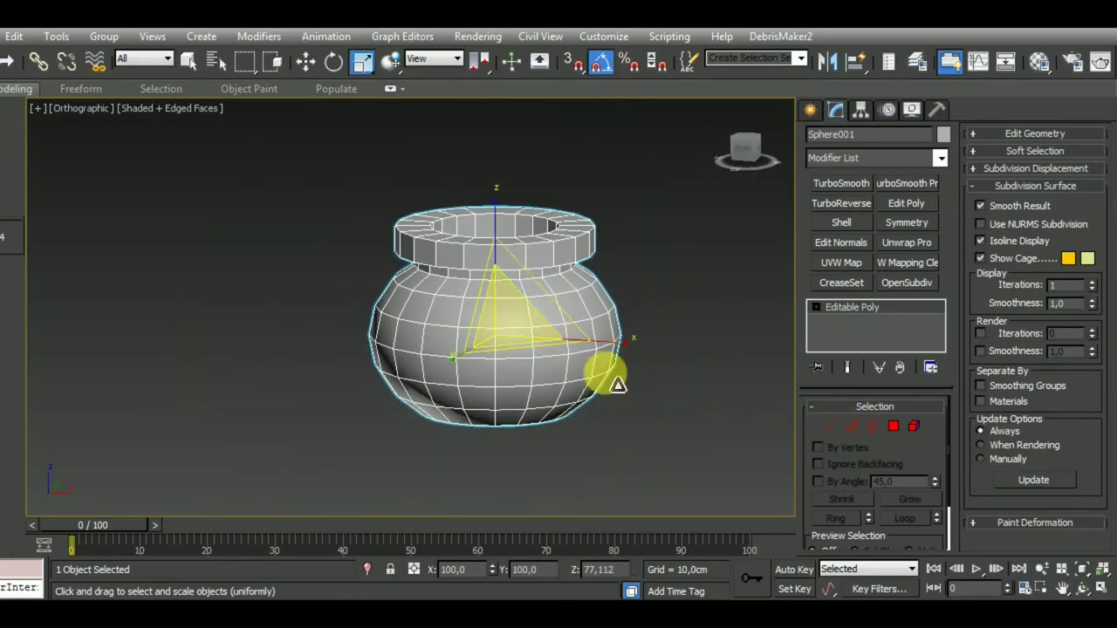
pyautogui.click(872, 427)
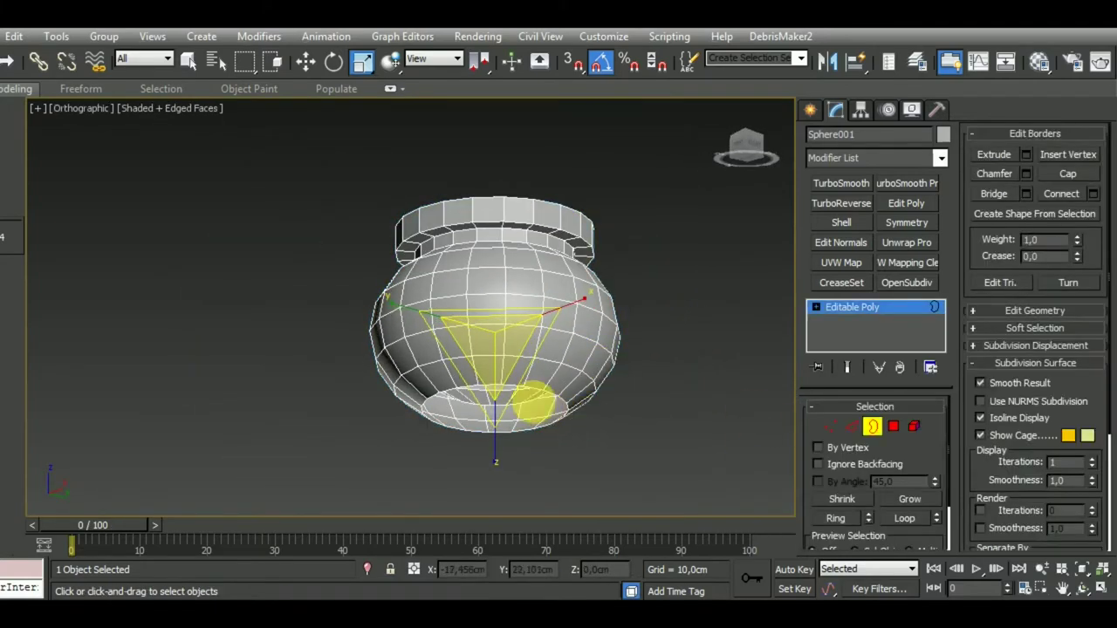
pyautogui.click(550, 402)
pyautogui.click(1089, 183)
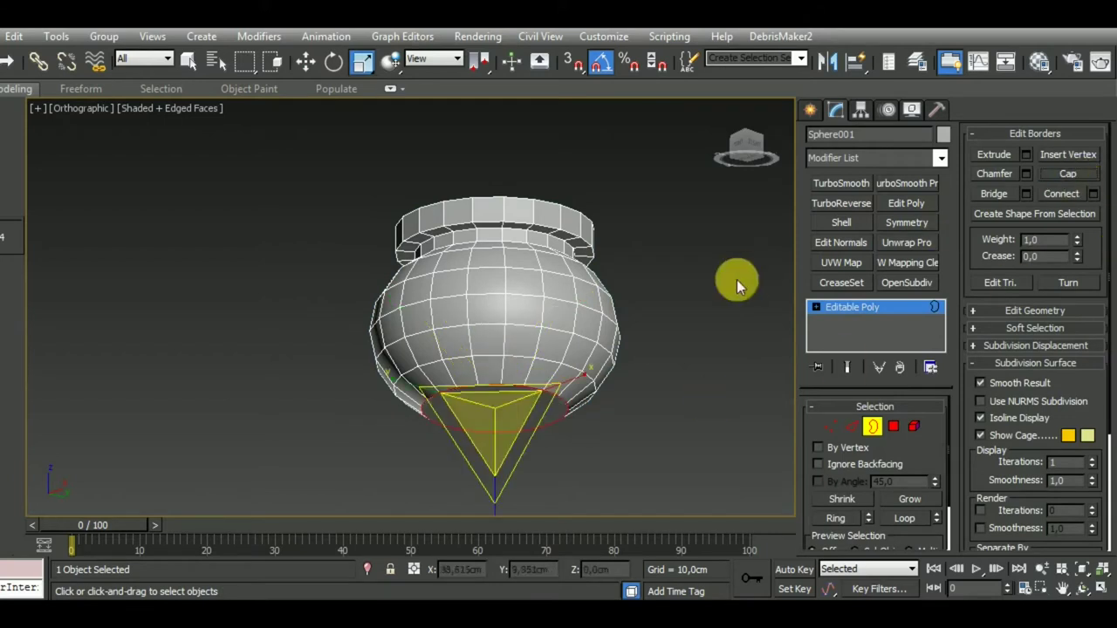
pyautogui.keyDown('alt'); pyautogui.moveTo(737, 279); pyautogui.dragTo(717, 348, button='middle'); pyautogui.keyUp('alt')
pyautogui.press('f')
pyautogui.press('z')
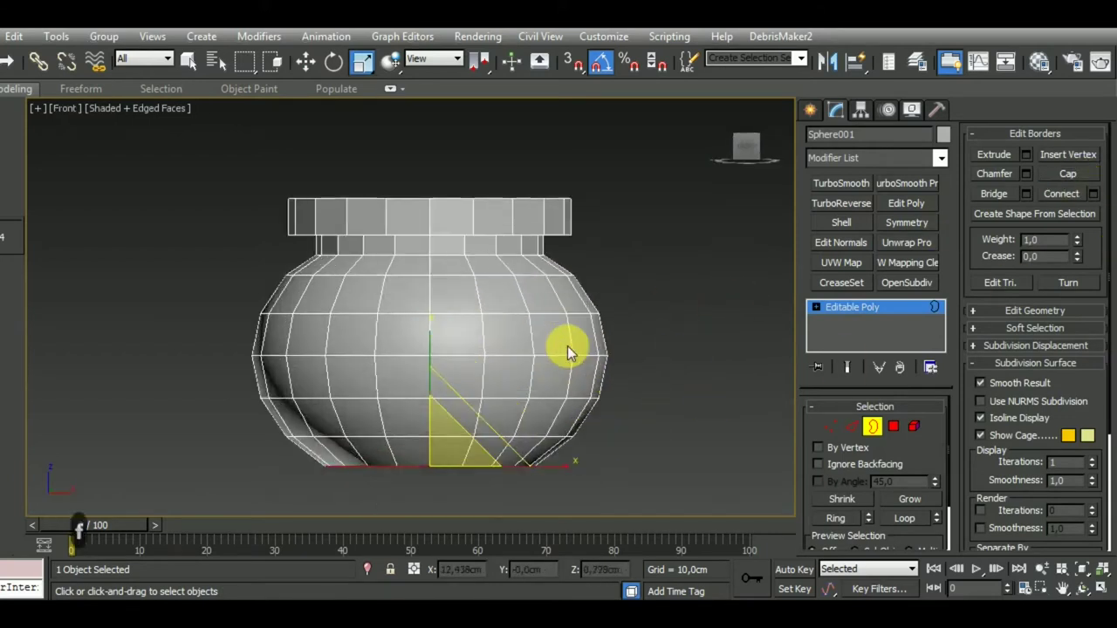
pyautogui.click(872, 428)
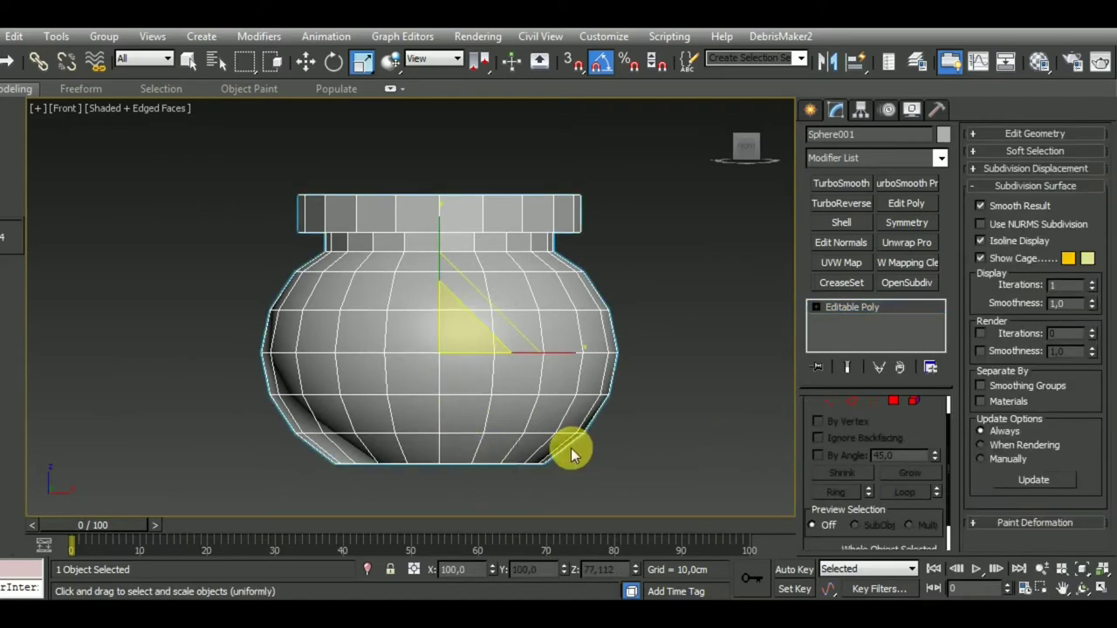
pyautogui.scroll(-3, 563, 436)
pyautogui.moveTo(568, 410); pyautogui.dragTo(583, 436, button='middle')
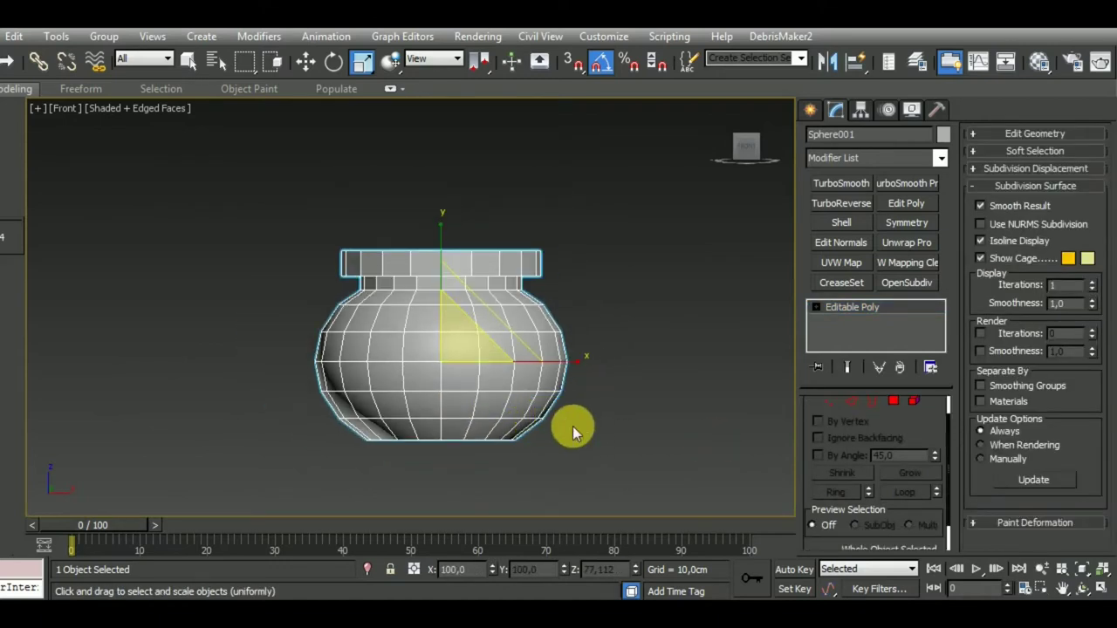
# Loop-select the pot's middle belt of faces and detach it as a clone named Object002
pyautogui.click(892, 404)
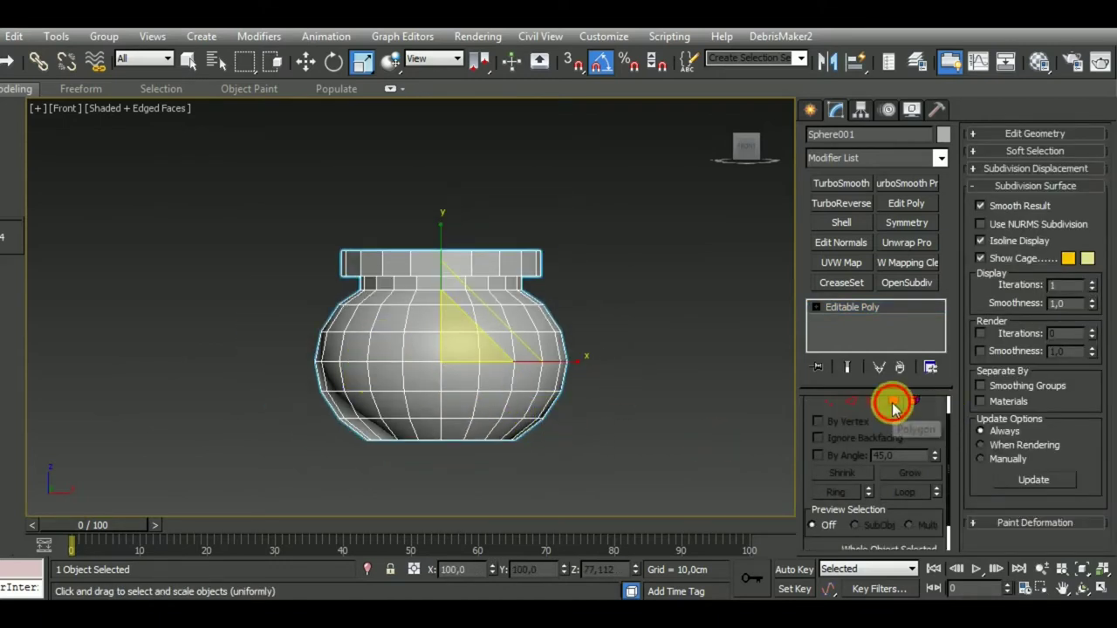
pyautogui.moveTo(586, 405); pyautogui.dragTo(586, 428, button='middle')
pyautogui.click(460, 373)
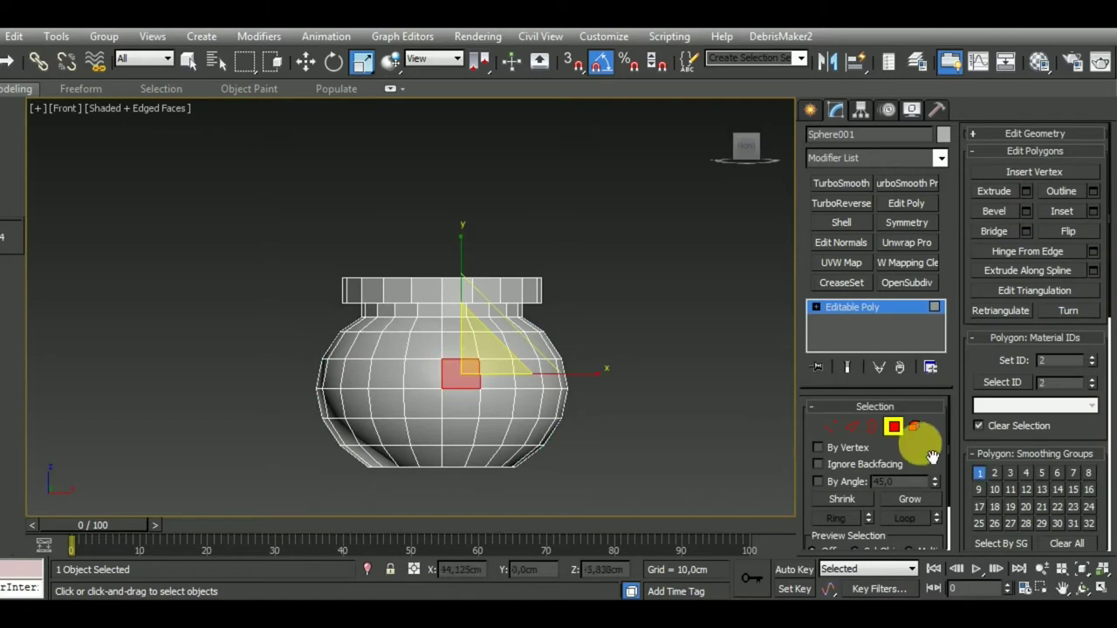
pyautogui.click(858, 428)
pyautogui.click(462, 387)
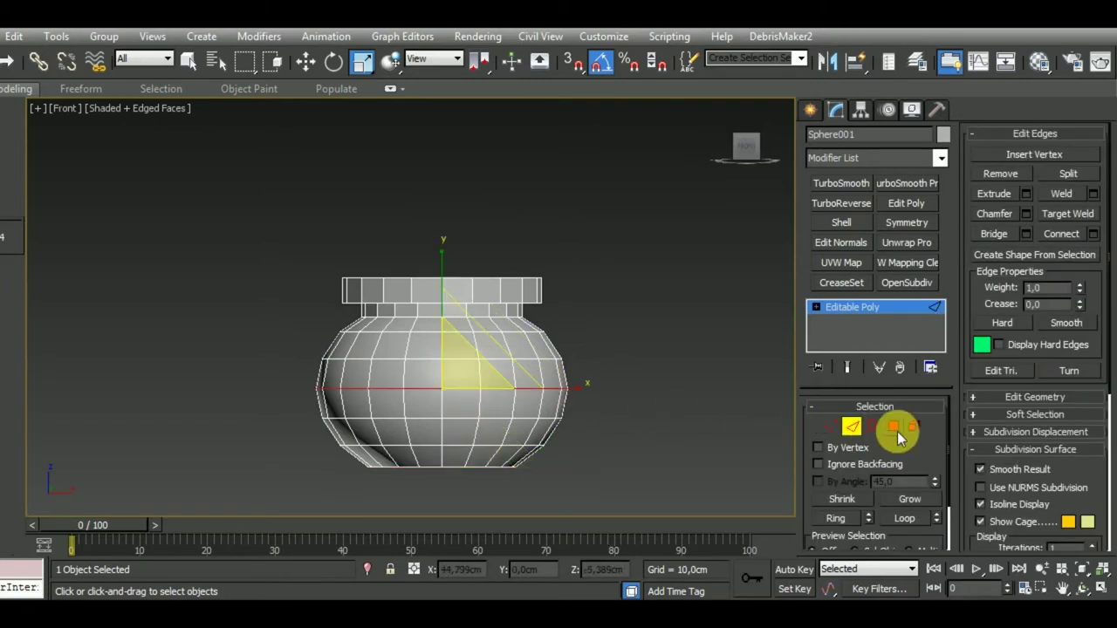
pyautogui.click(901, 431)
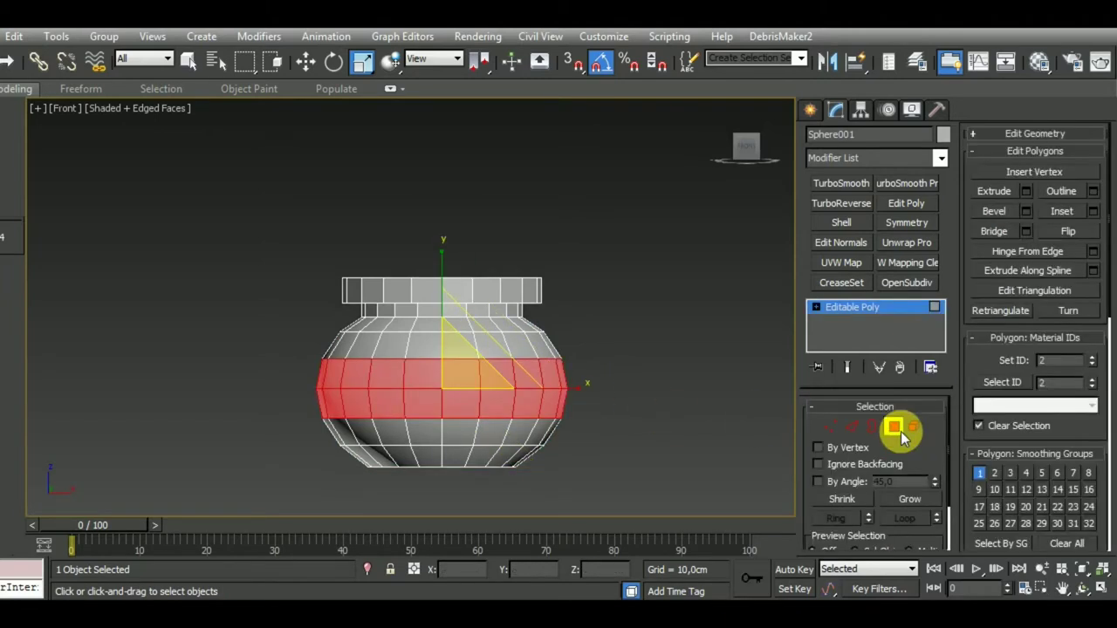
pyautogui.click(1079, 152)
pyautogui.click(1067, 261)
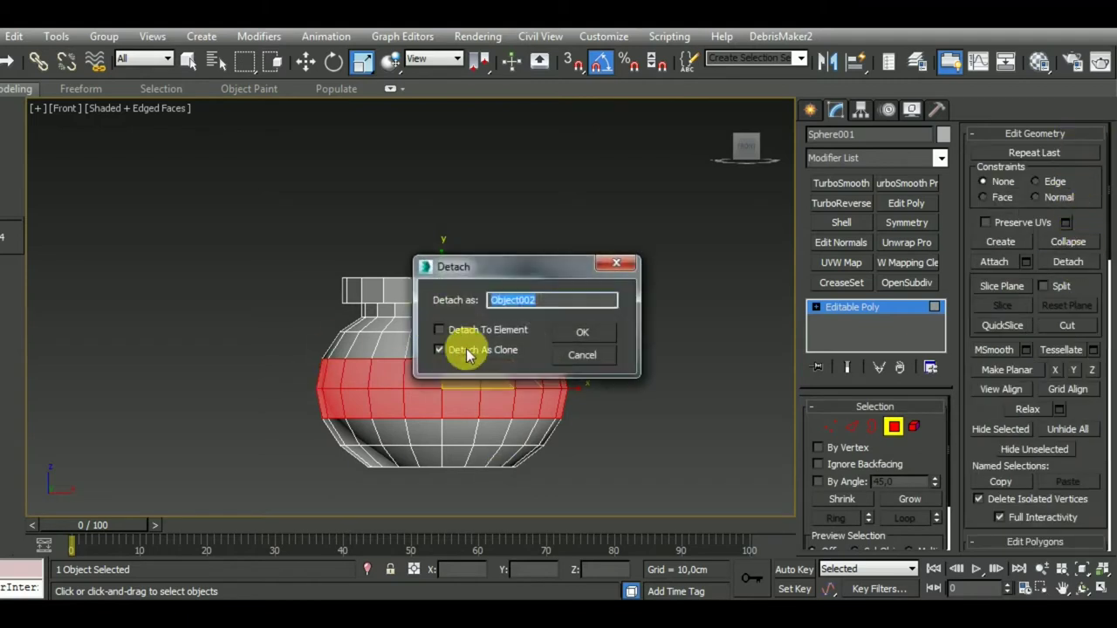
pyautogui.click(584, 335)
pyautogui.click(893, 426)
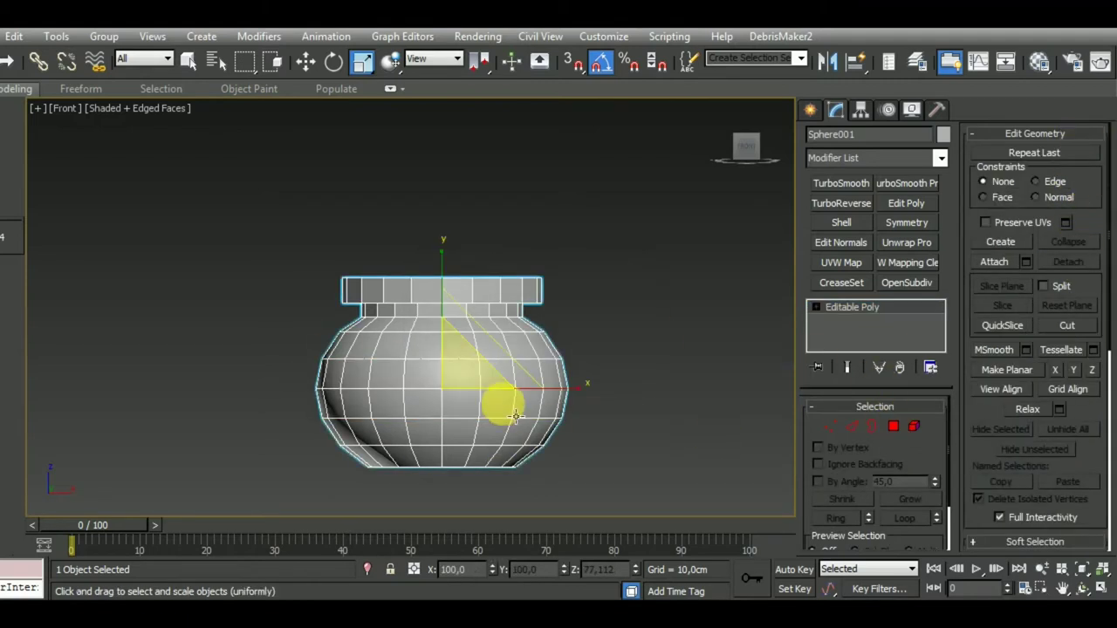
# Add a Shell modifier with 1.0cm outer amount to Object002
pyautogui.click(503, 420)
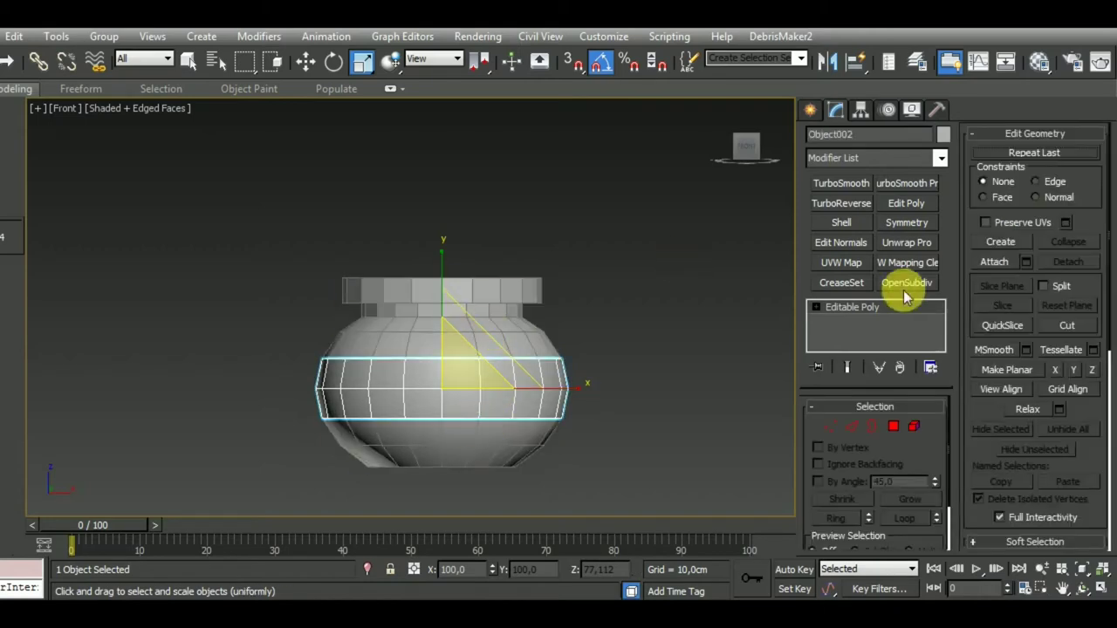
pyautogui.click(839, 222)
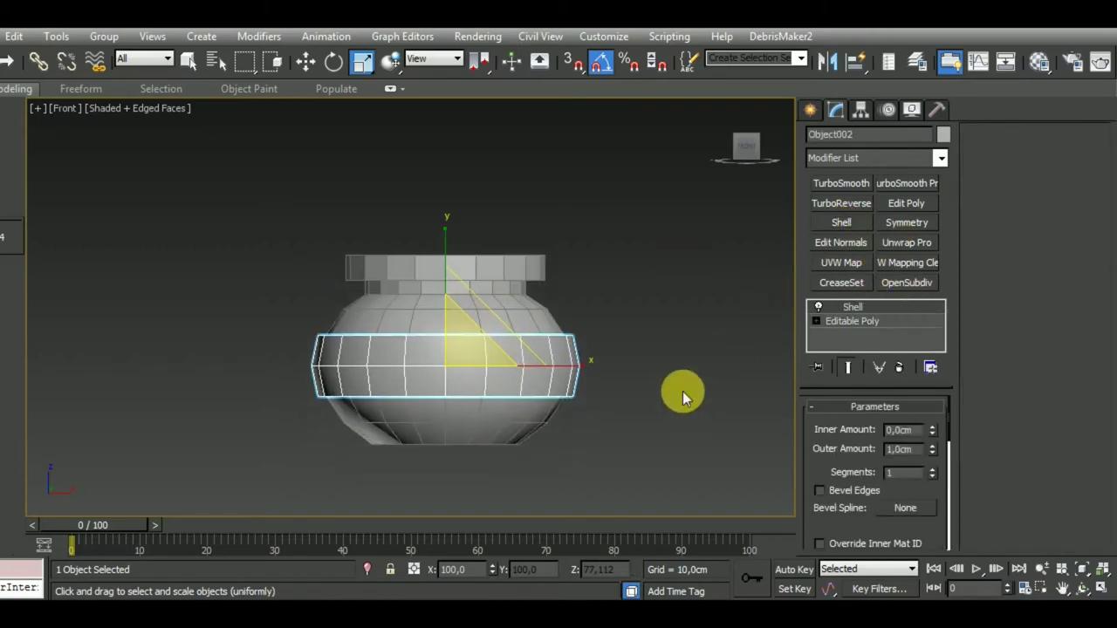
pyautogui.keyDown('alt'); pyautogui.moveTo(683, 391); pyautogui.dragTo(704, 423, button='middle'); pyautogui.keyUp('alt')
pyautogui.scroll(5, 578, 384)
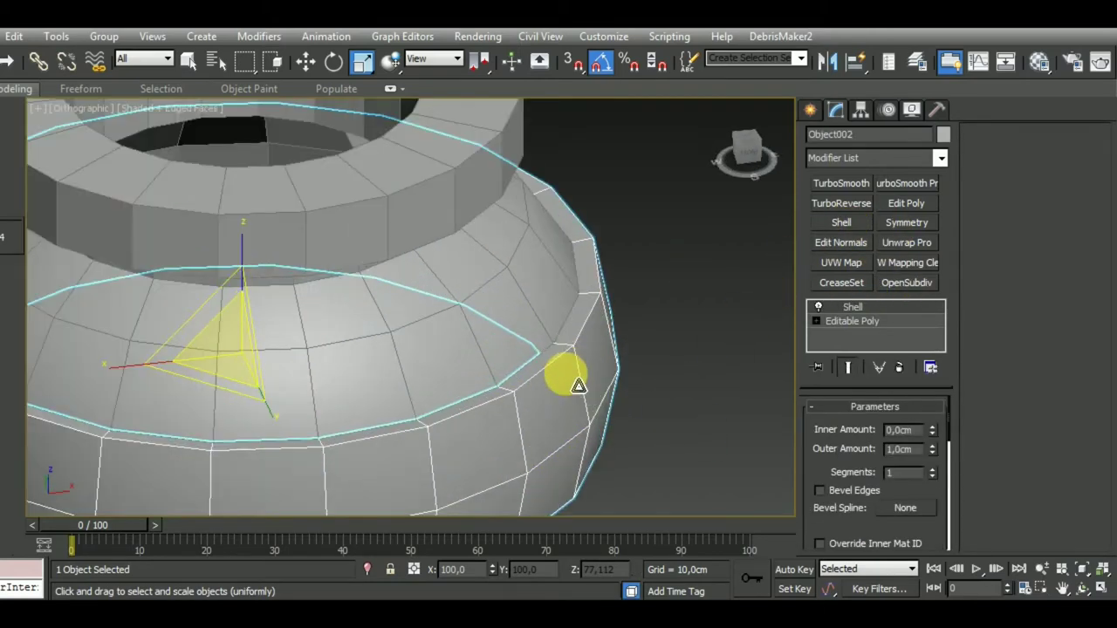
pyautogui.scroll(-3, 578, 385)
pyautogui.scroll(-2, 579, 384)
pyautogui.press('f')
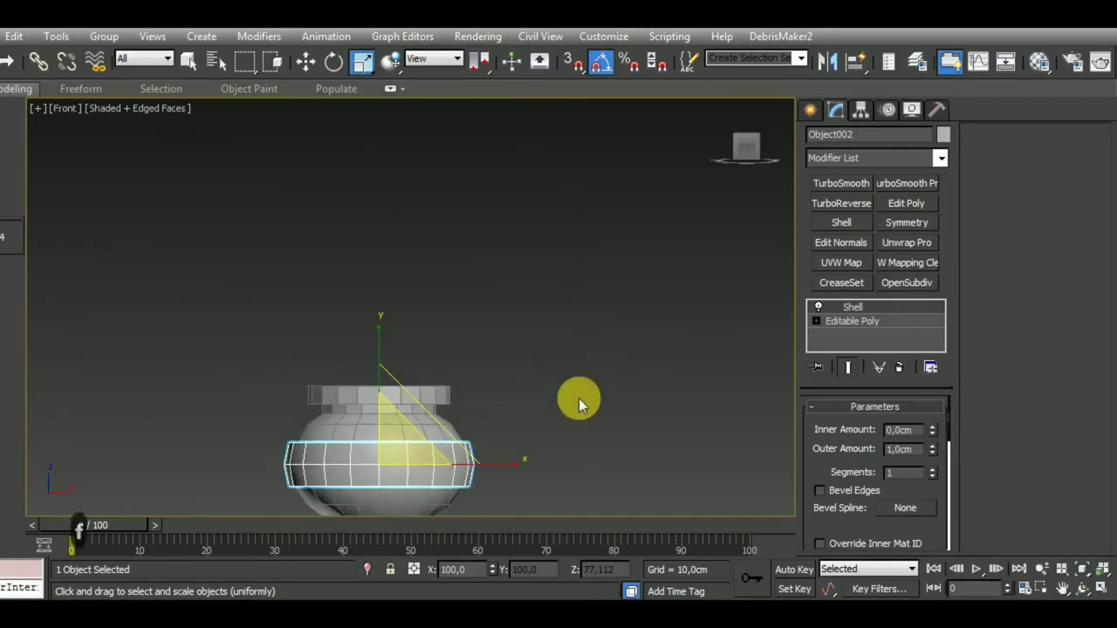
pyautogui.scroll(3, 484, 394)
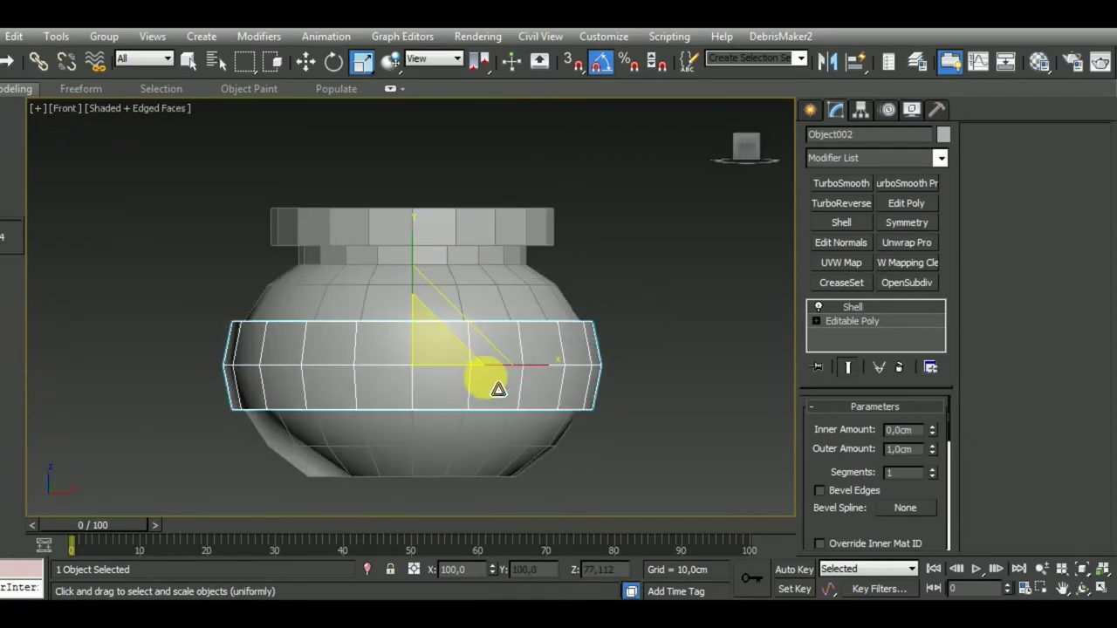
# Add an Edit Poly modifier to the band and flatten its top vertex row in Y
pyautogui.click(914, 210)
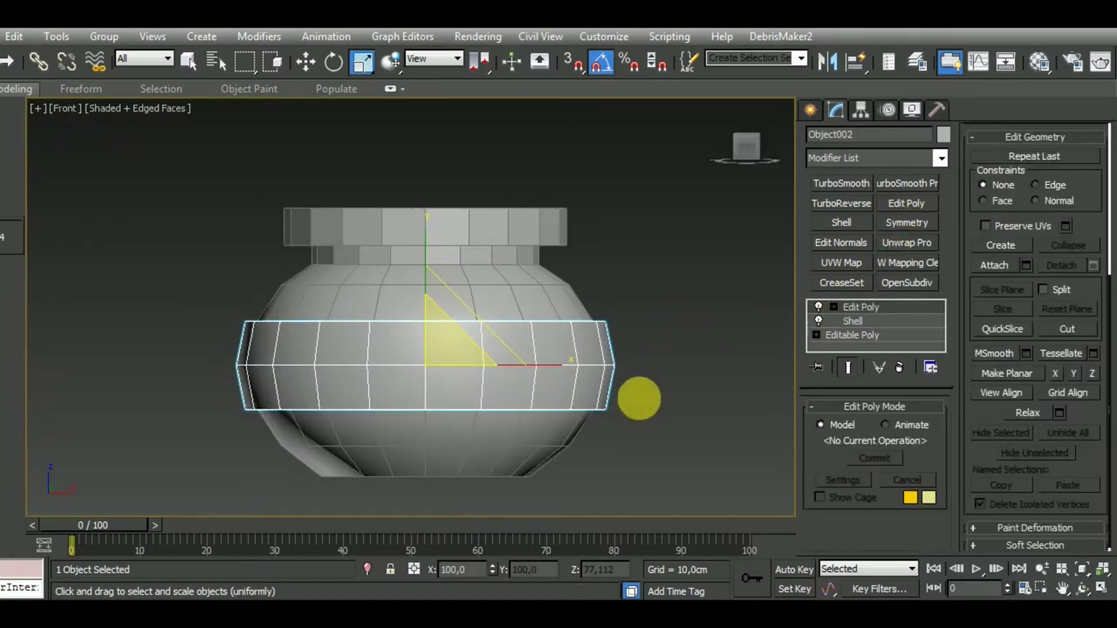
pyautogui.press('F3')
pyautogui.scroll(5, 478, 371)
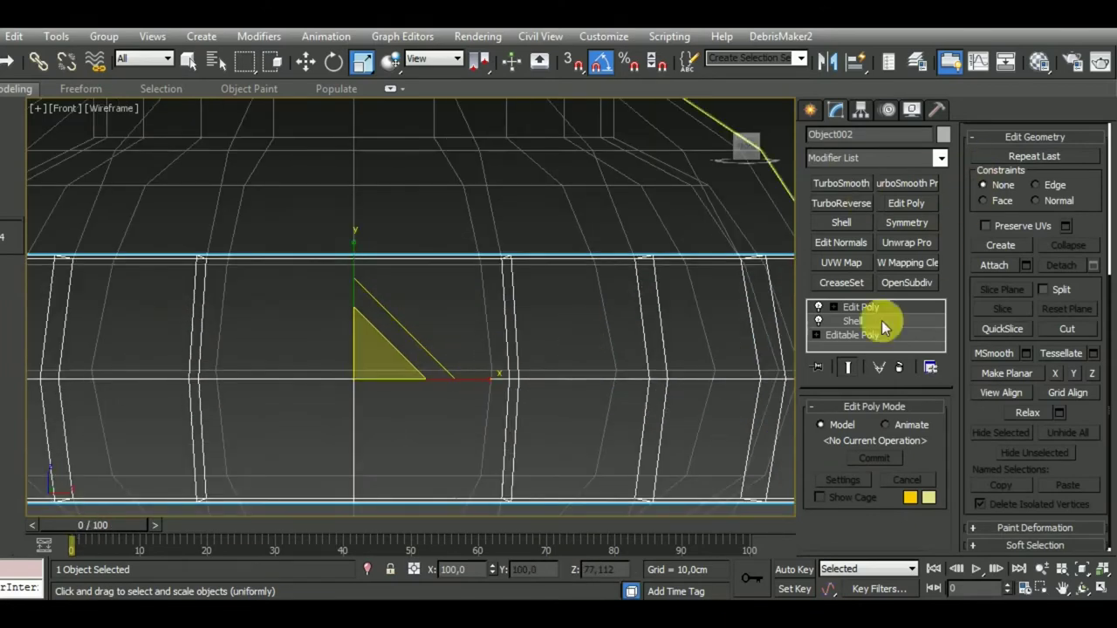
pyautogui.press('1')
pyautogui.scroll(-2, 502, 405)
pyautogui.scroll(-3, 515, 398)
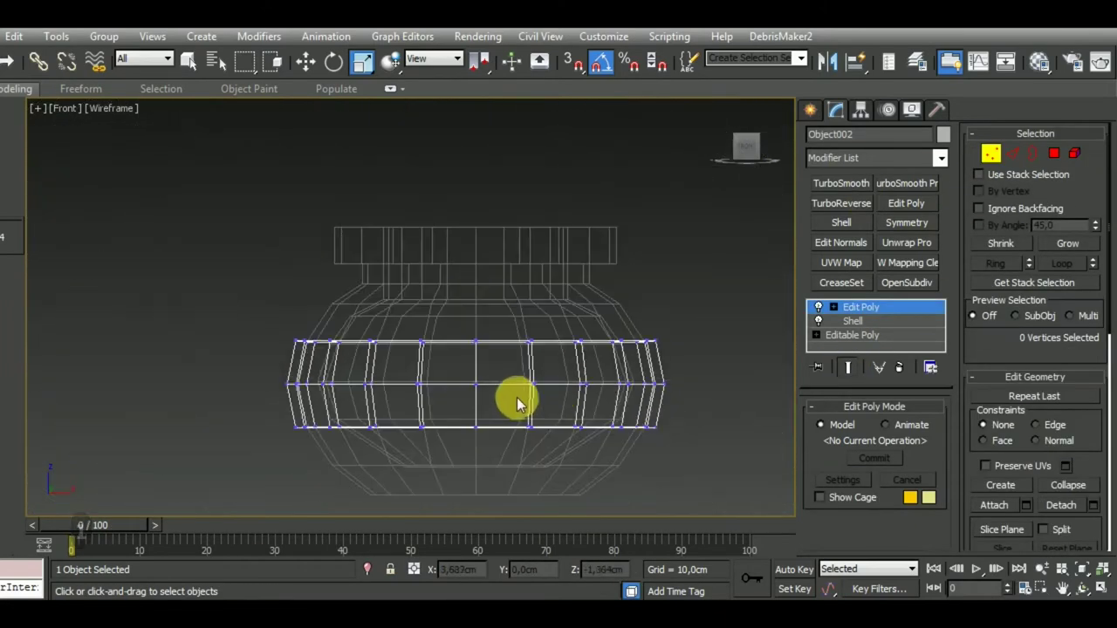
pyautogui.moveTo(417, 349); pyautogui.dragTo(697, 356)
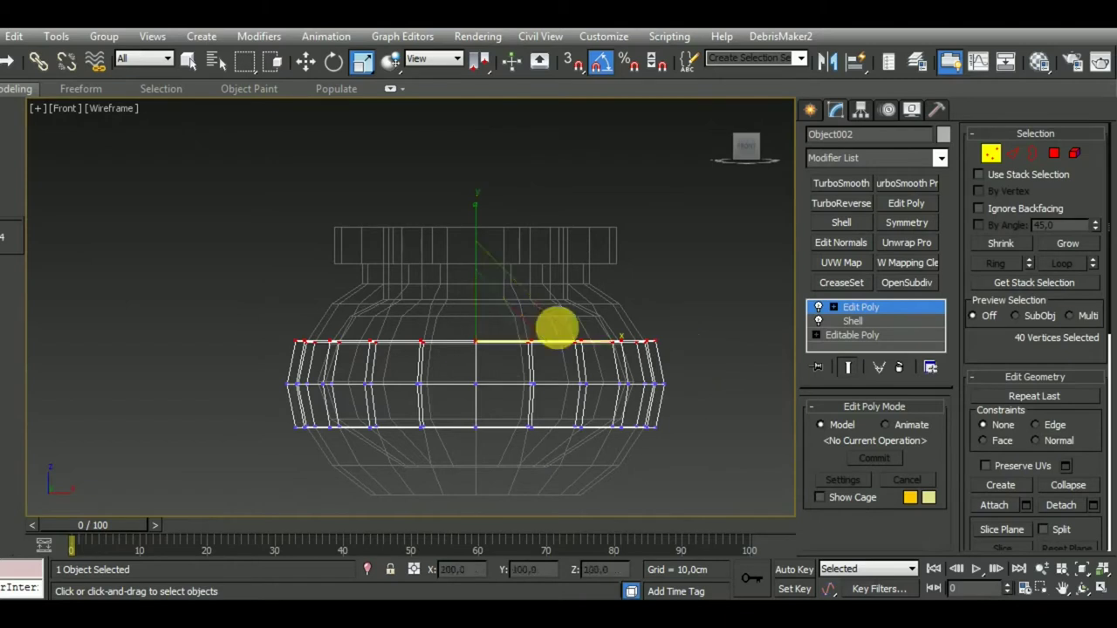
pyautogui.moveTo(484, 235); pyautogui.dragTo(553, 344)
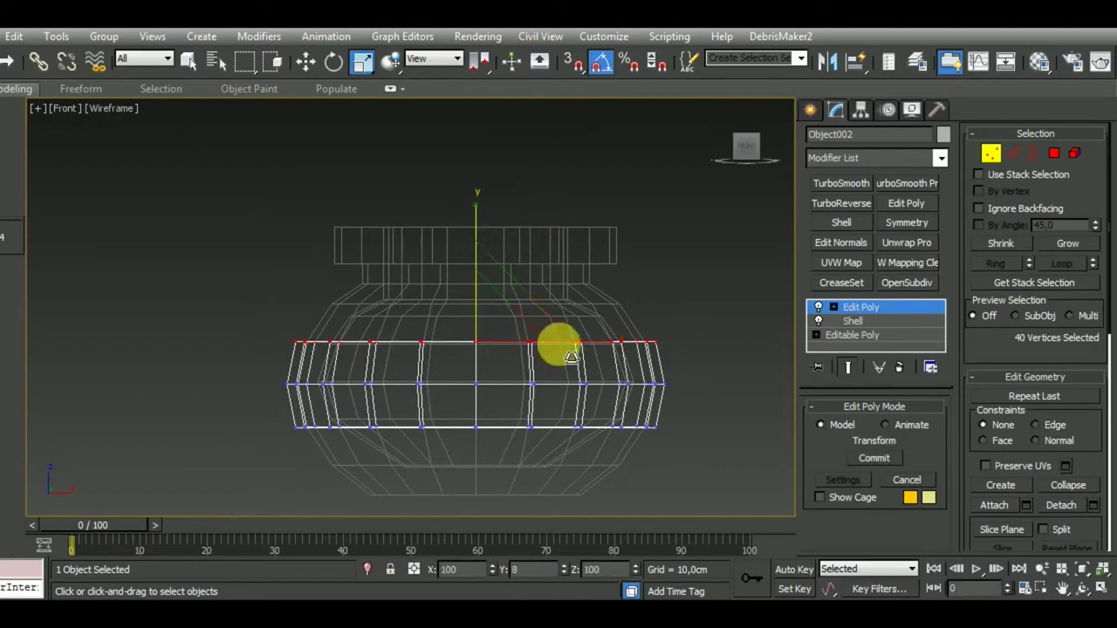
# Flatten the band's bottom vertex row in Y and return to shaded display
pyautogui.moveTo(316, 398); pyautogui.dragTo(688, 453)
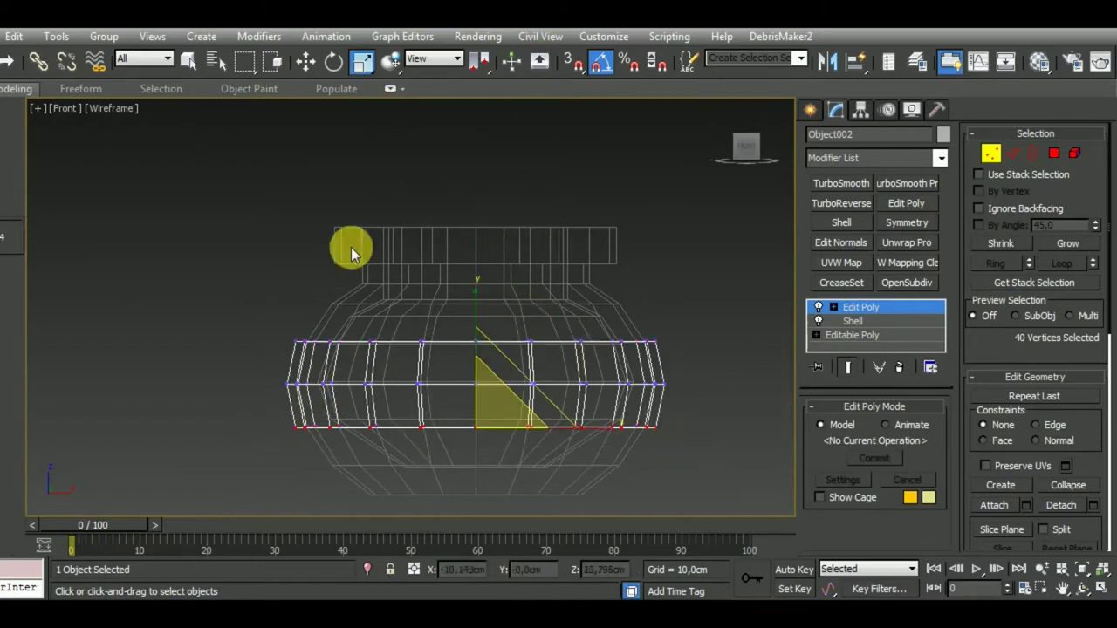
pyautogui.moveTo(478, 303); pyautogui.dragTo(502, 377)
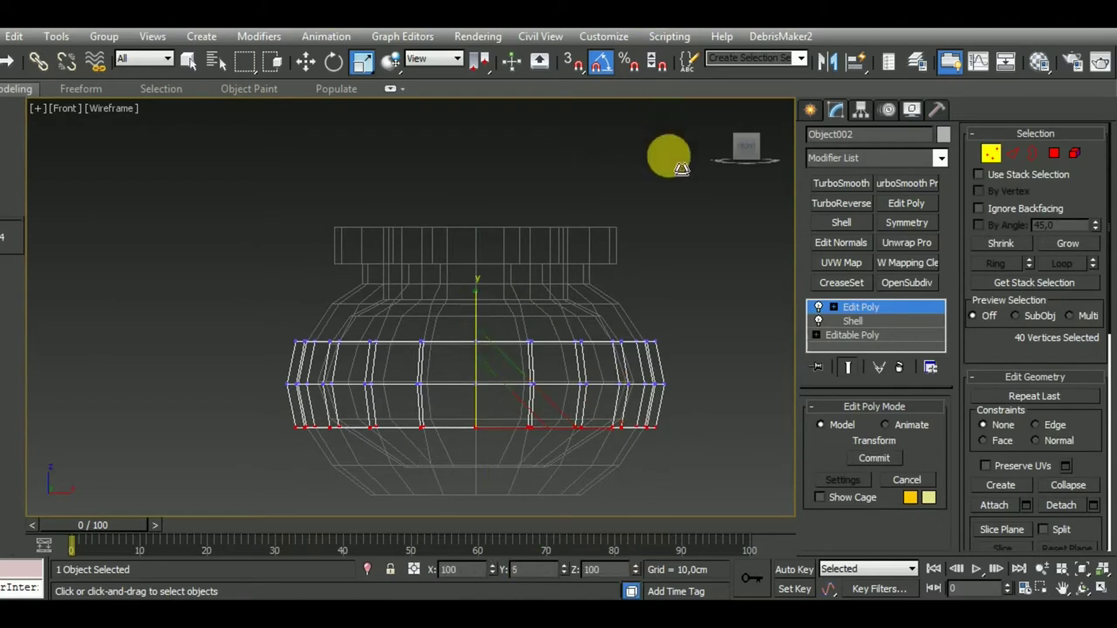
pyautogui.moveTo(618, 399); pyautogui.dragTo(659, 399)
pyautogui.press('F3')
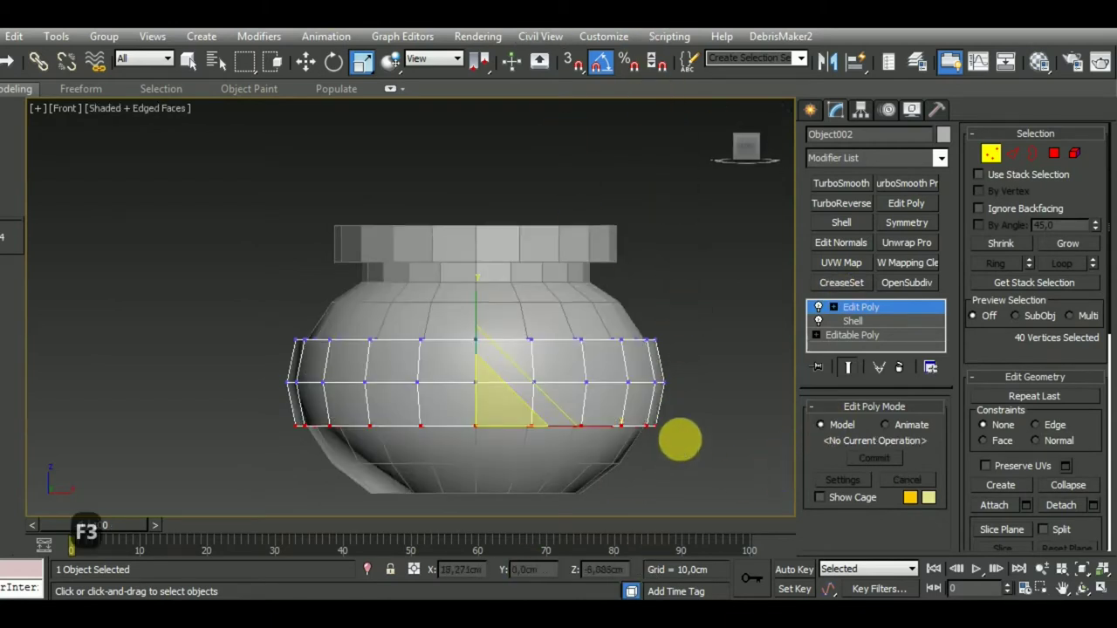
pyautogui.moveTo(681, 439); pyautogui.dragTo(686, 425, button='middle')
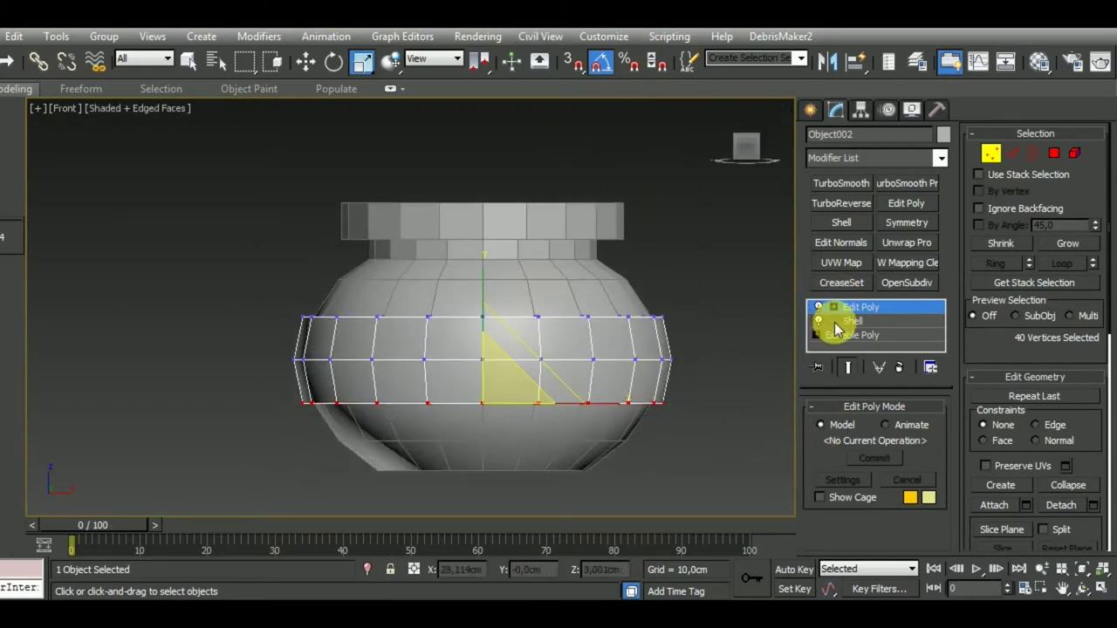
pyautogui.click(1012, 154)
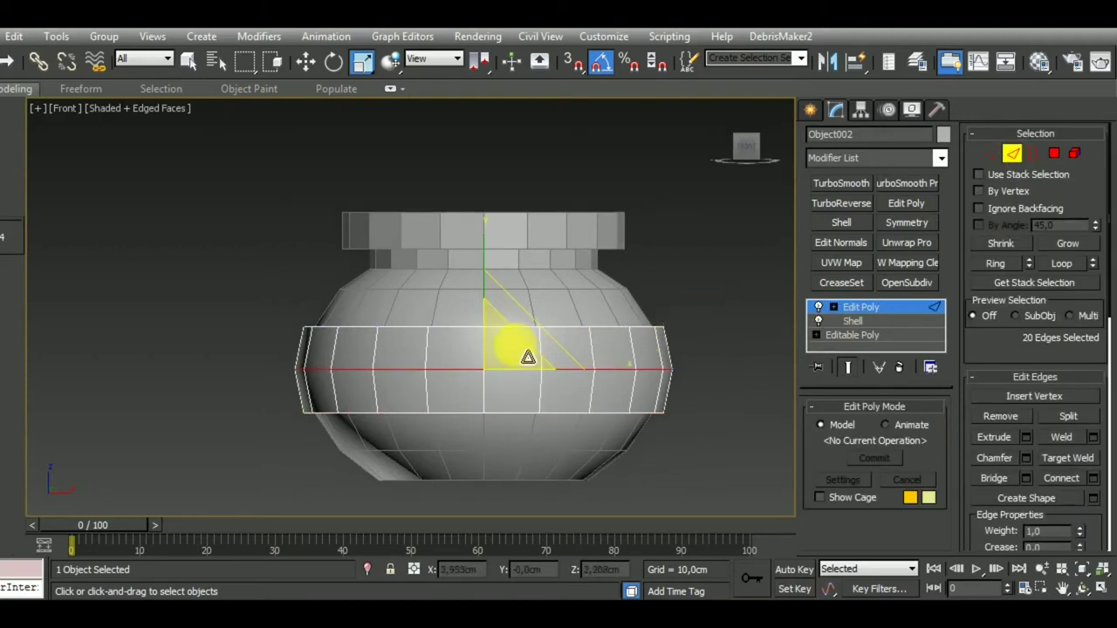
# Ring-select the band's vertical edges and connect them with a loop slid upward (Slide 35)
pyautogui.hotkey('alt', 'r')
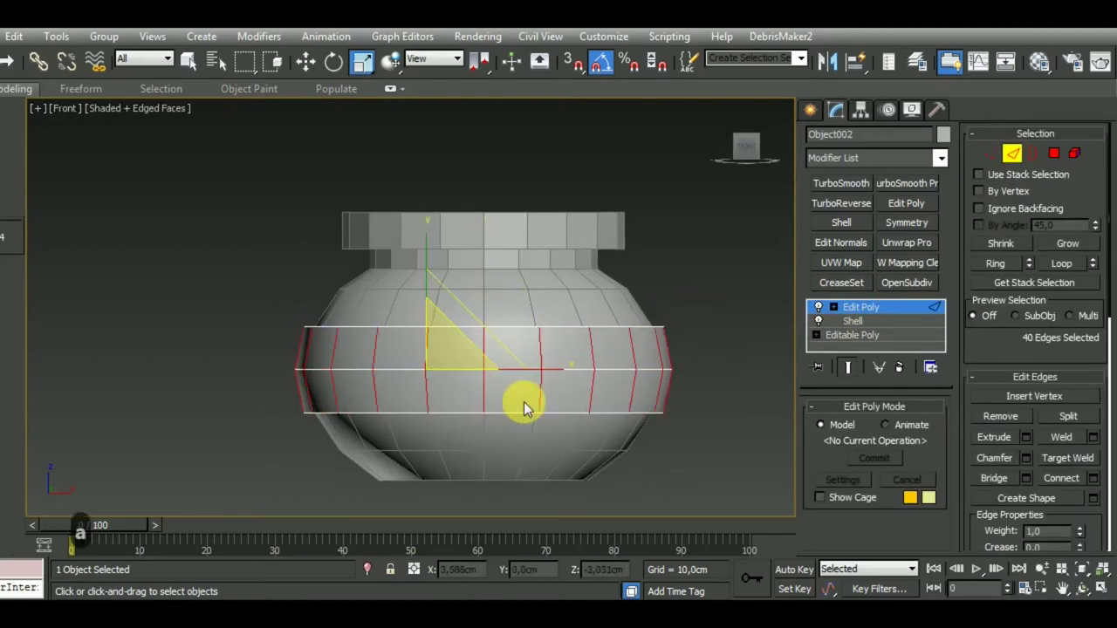
pyautogui.hotkey('ctrl', 'shift', 'e')
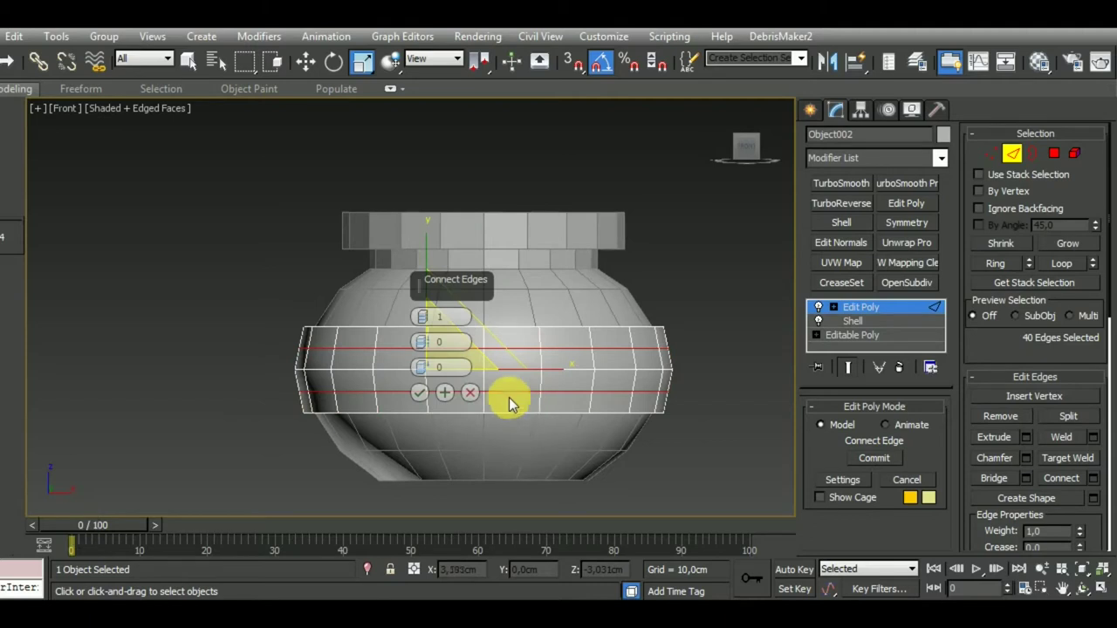
pyautogui.click(469, 393)
pyautogui.click(498, 367)
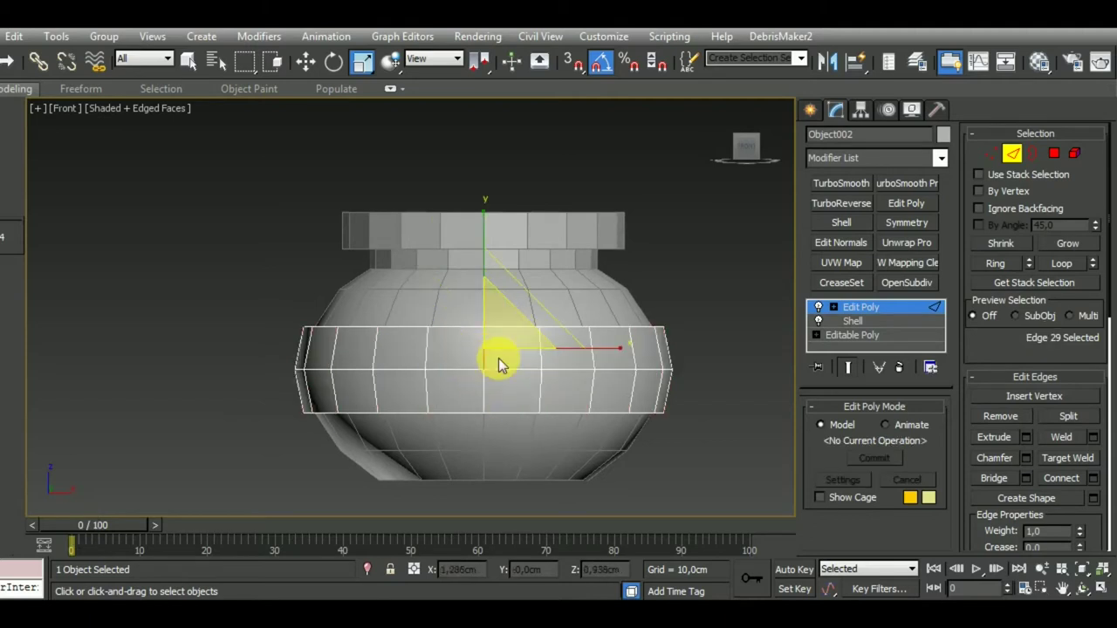
pyautogui.hotkey('alt', 'r')
pyautogui.hotkey('ctrl', 'shift', 'e')
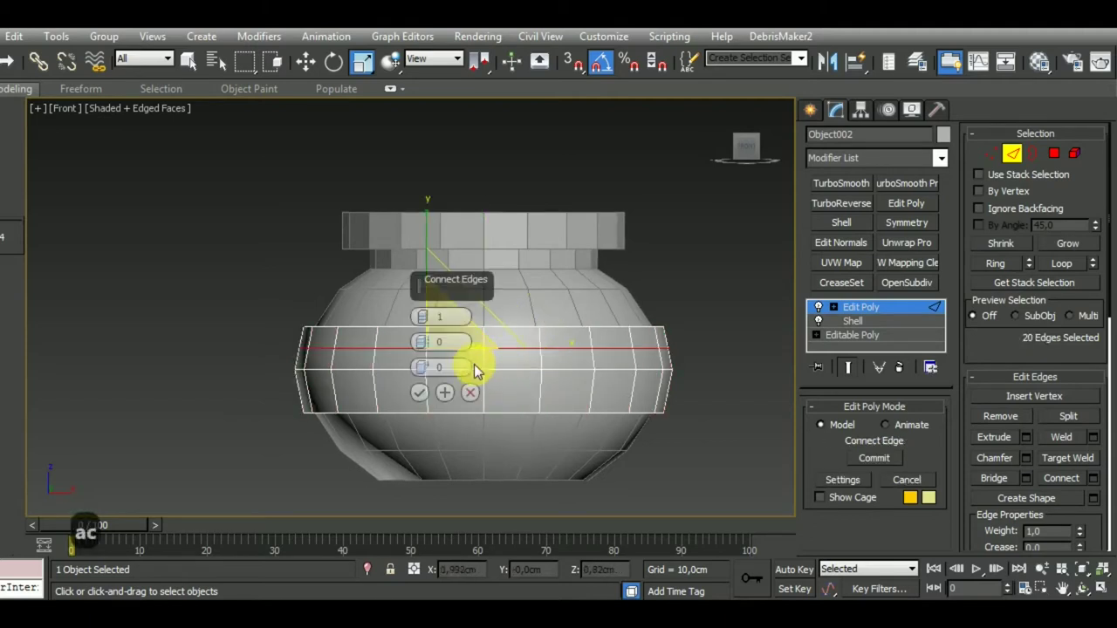
pyautogui.moveTo(426, 357); pyautogui.dragTo(431, 262)
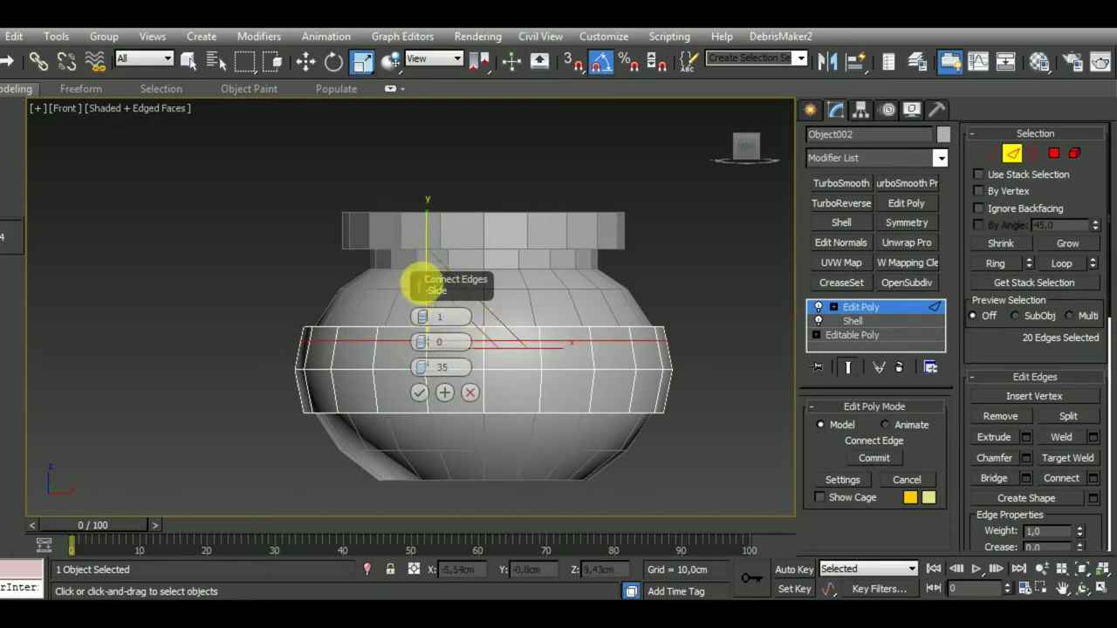
pyautogui.click(419, 393)
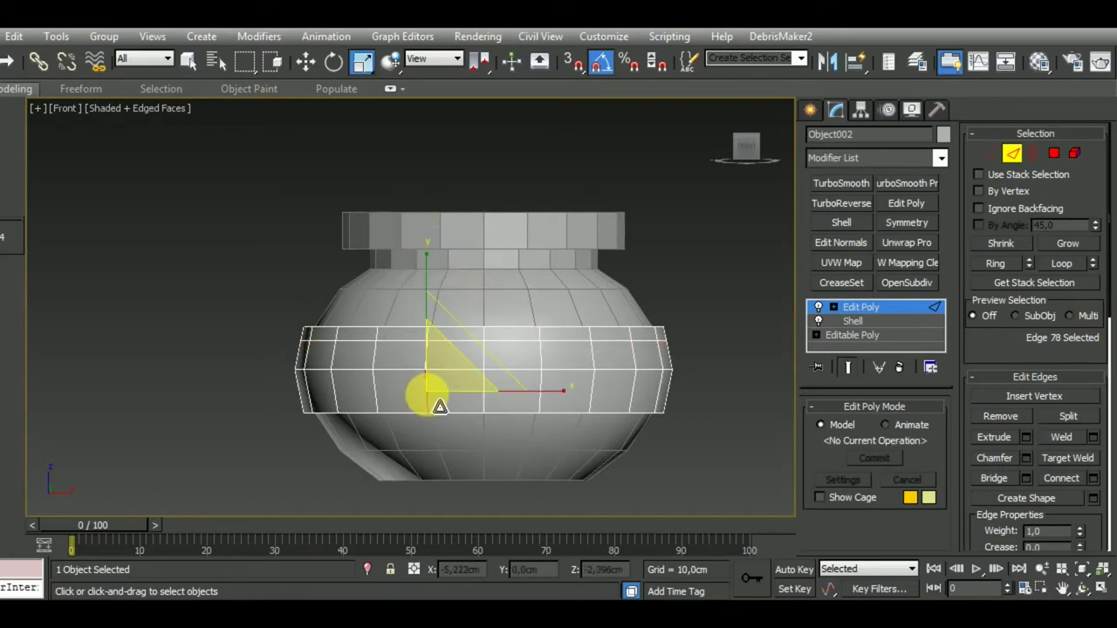
# Connect the edge ring again with a second loop at Slide -35
pyautogui.hotkey('alt', 'r')
pyautogui.hotkey('ctrl', 'shift', 'e')
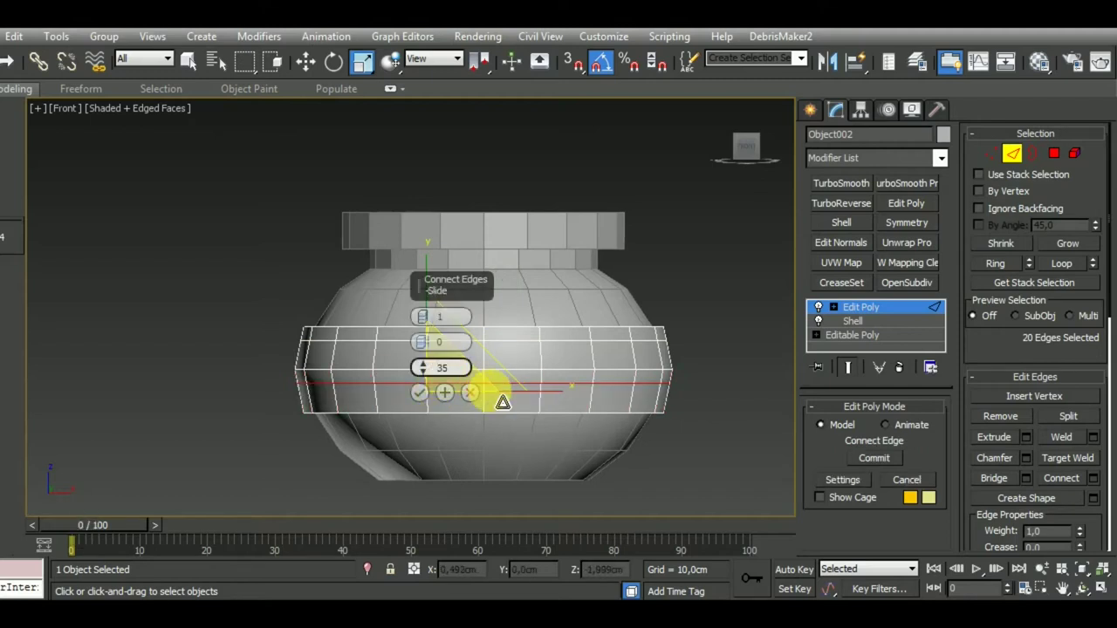
pyautogui.write('-35')
pyautogui.click(419, 397)
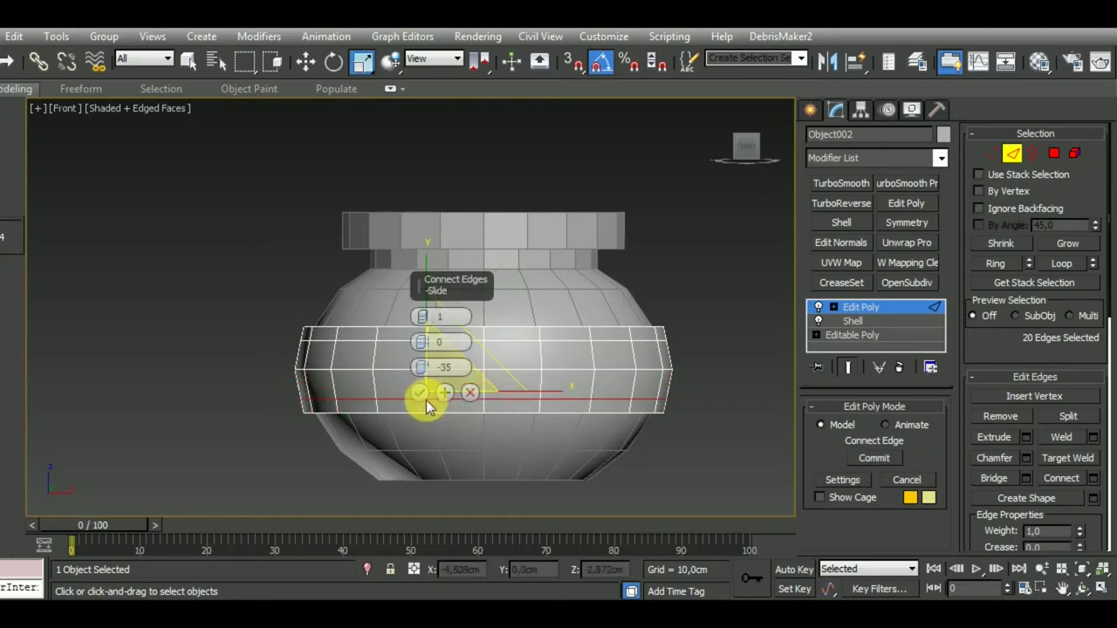
pyautogui.click(420, 394)
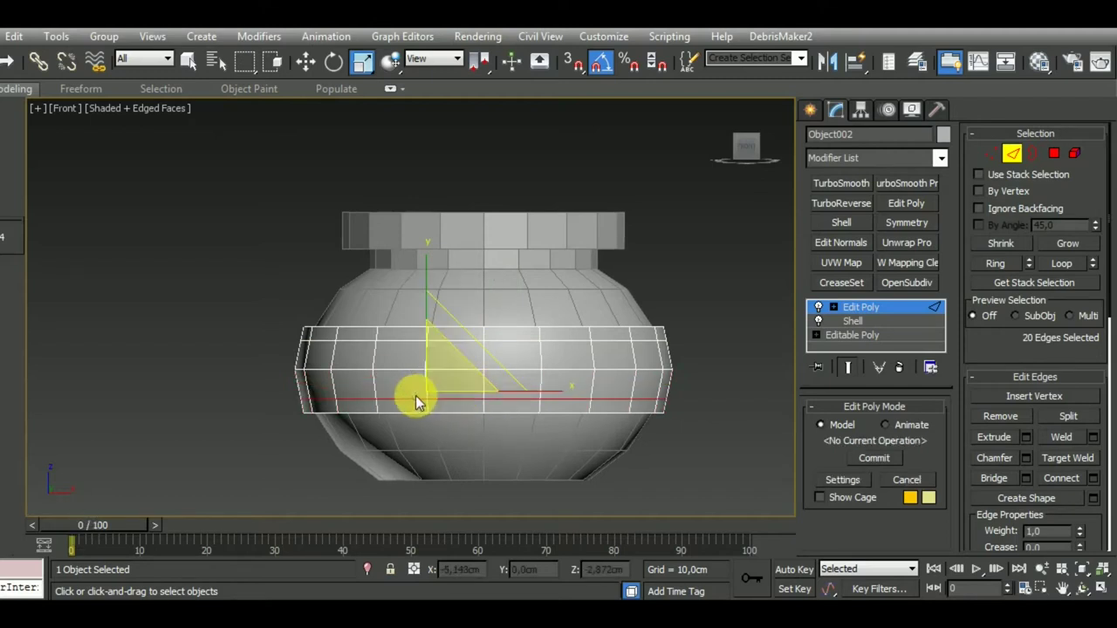
pyautogui.click(1052, 154)
# Select the 40 band polygons between the new loops and bevel them inward
pyautogui.click(1013, 154)
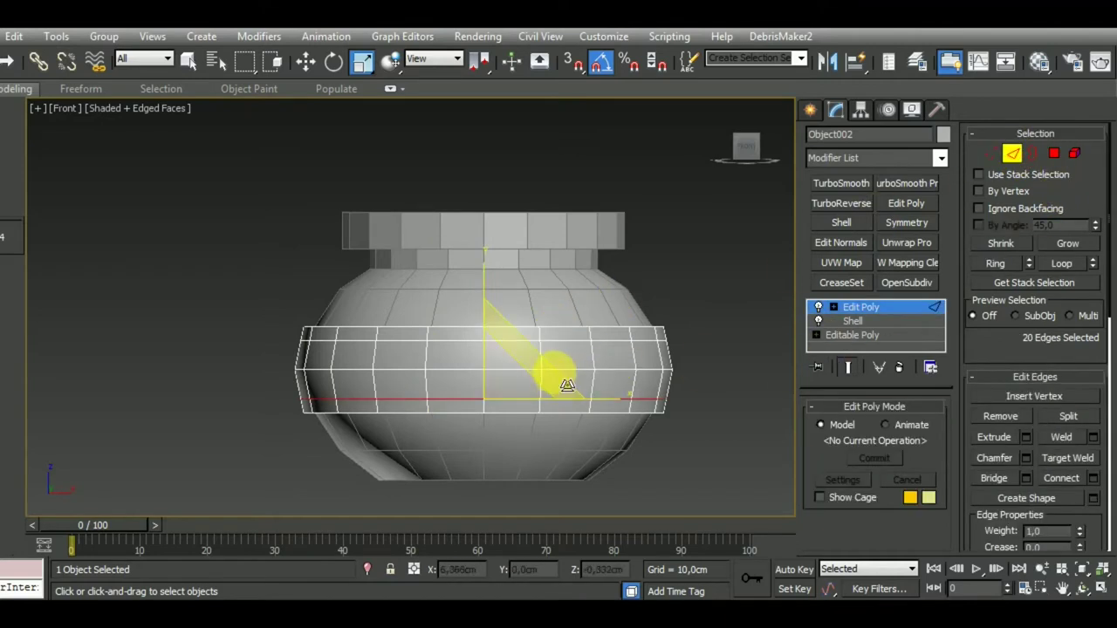
pyautogui.keyDown('ctrl'); pyautogui.click(1054, 155); pyautogui.keyUp('ctrl')
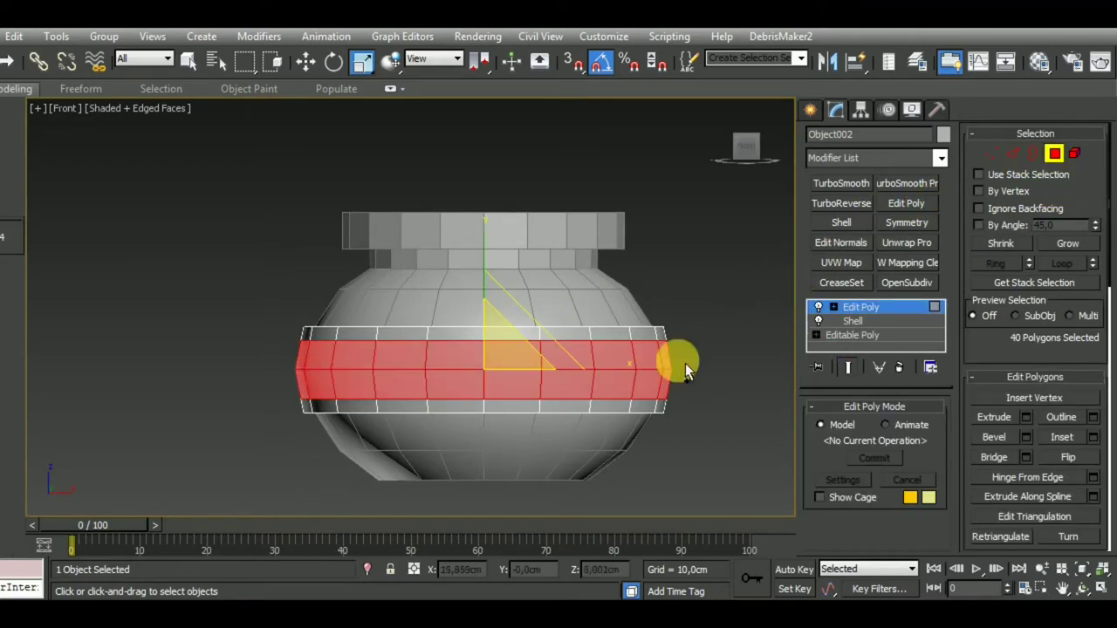
pyautogui.moveTo(635, 447); pyautogui.dragTo(629, 417, button='middle')
pyautogui.press('b')
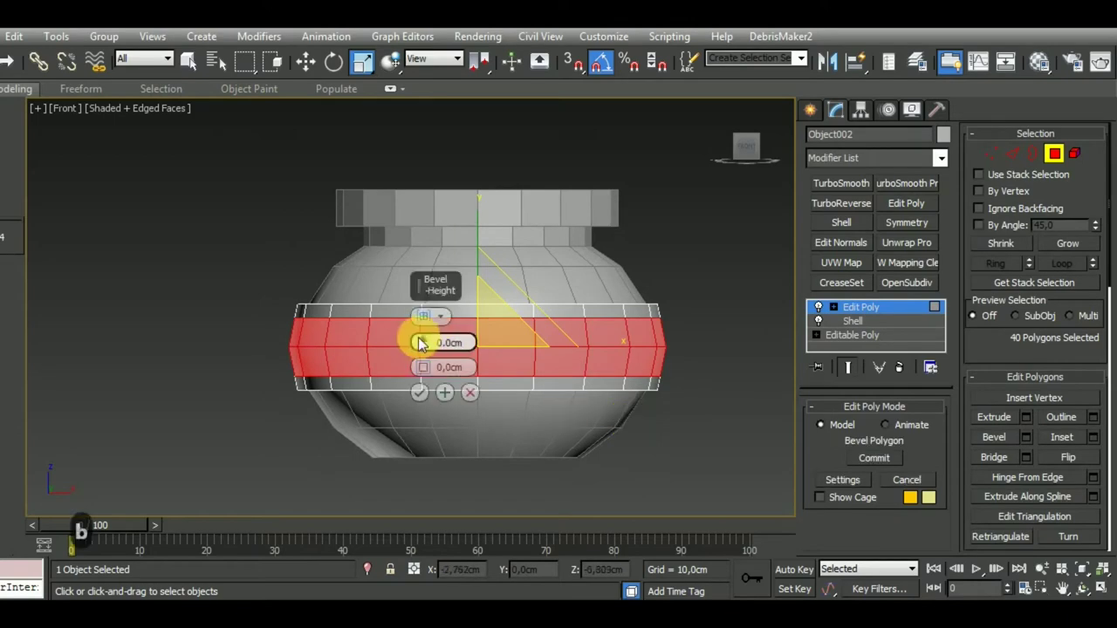
pyautogui.moveTo(425, 349); pyautogui.dragTo(427, 358)
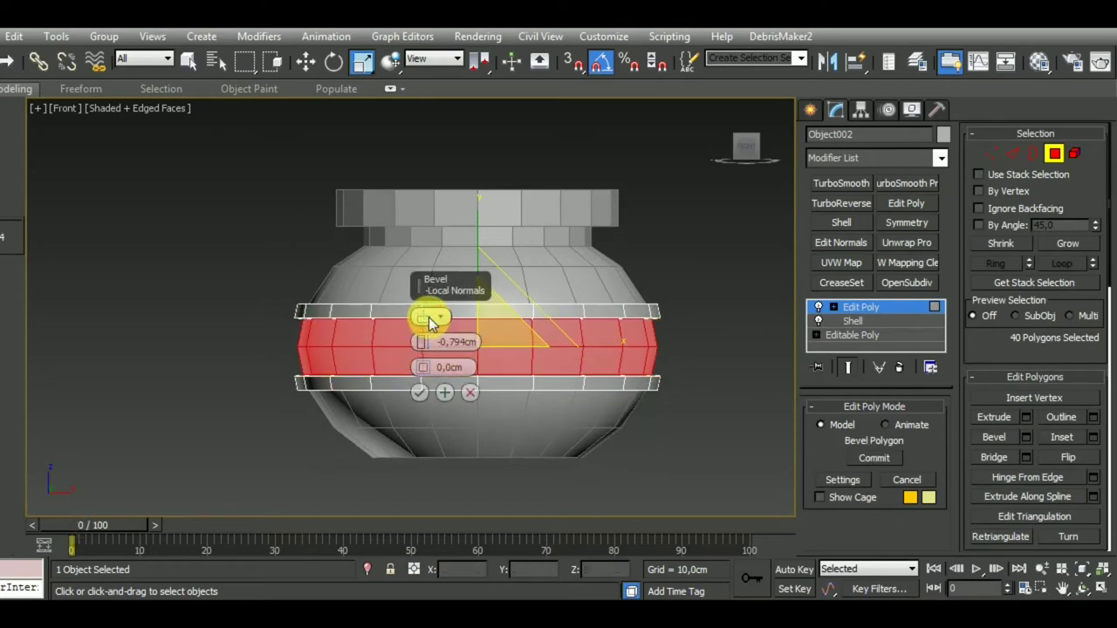
pyautogui.moveTo(637, 419)
pyautogui.keyDown('alt'); pyautogui.mouseDown(button='middle')
pyautogui.moveTo(658, 463)
pyautogui.moveTo(631, 413)
pyautogui.moveTo(692, 383)
pyautogui.moveTo(691, 355)
pyautogui.moveTo(686, 388)
pyautogui.mouseUp(button='middle'); pyautogui.keyUp('alt')
pyautogui.scroll(4, 645, 408)
pyautogui.scroll(-3, 651, 406)
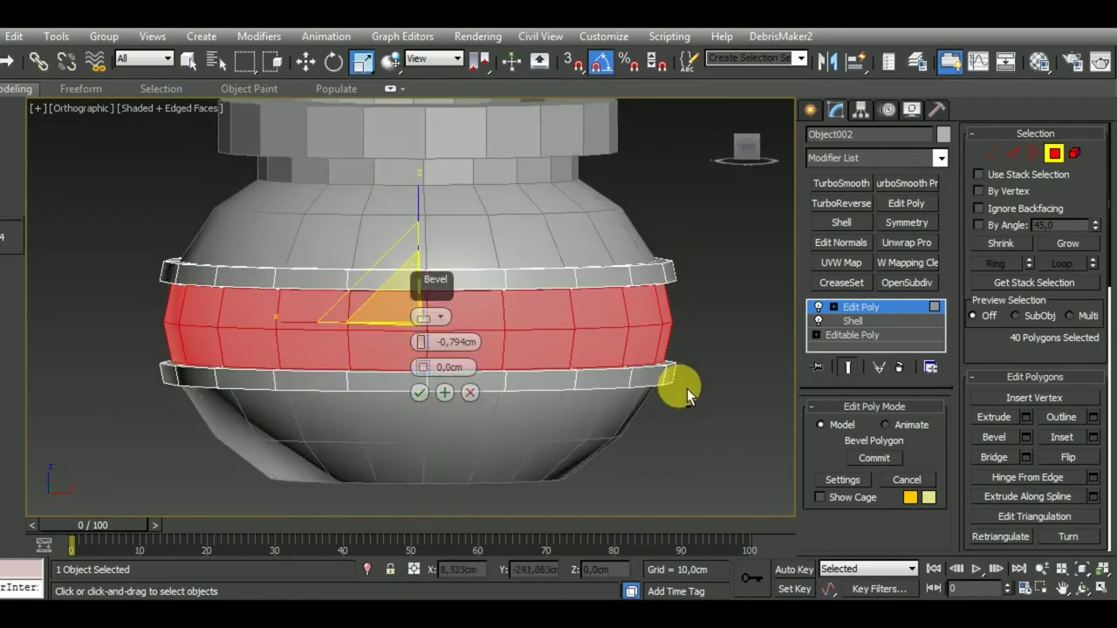
# Finish the inward bevel at about -0.794 cm height, then select the rim piece Sphere001
pyautogui.click(444, 393)
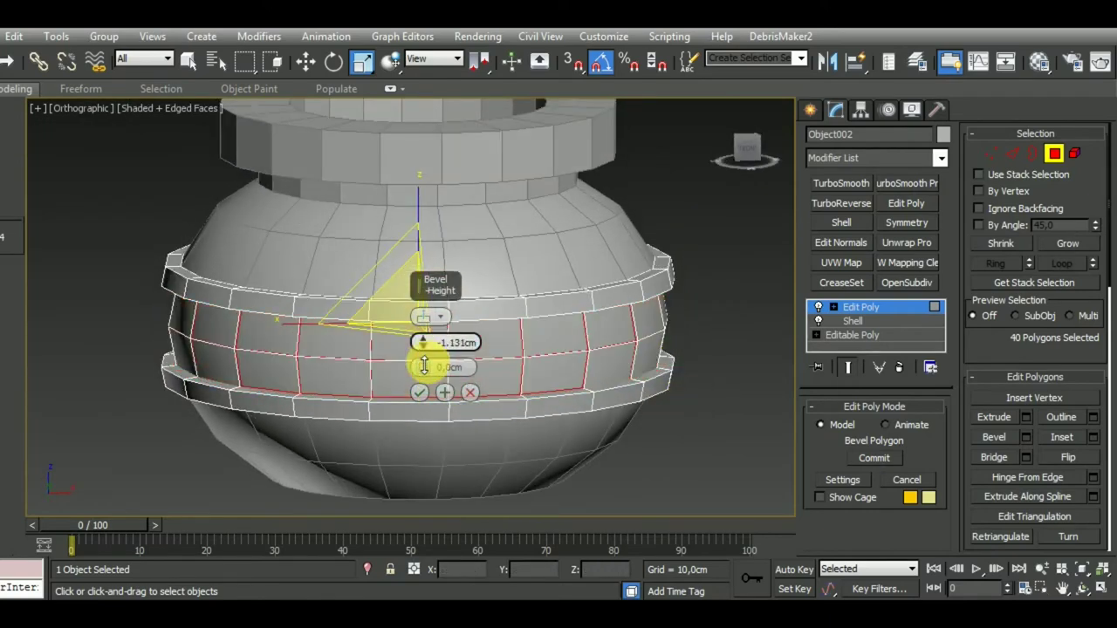
pyautogui.moveTo(423, 350); pyautogui.dragTo(424, 362)
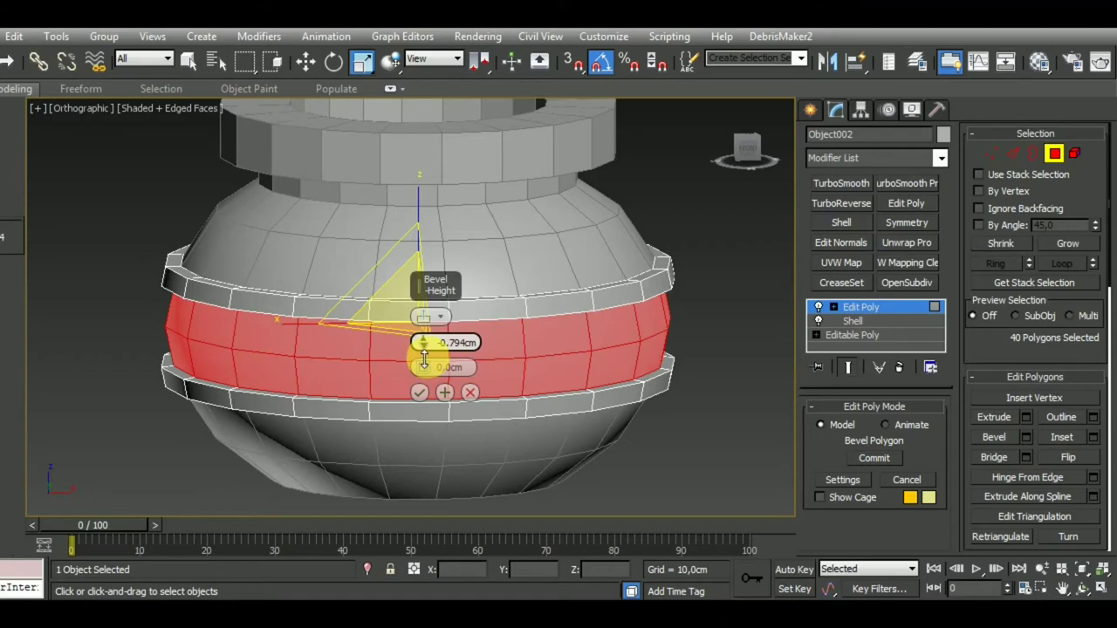
pyautogui.click(419, 394)
pyautogui.scroll(-2, 518, 443)
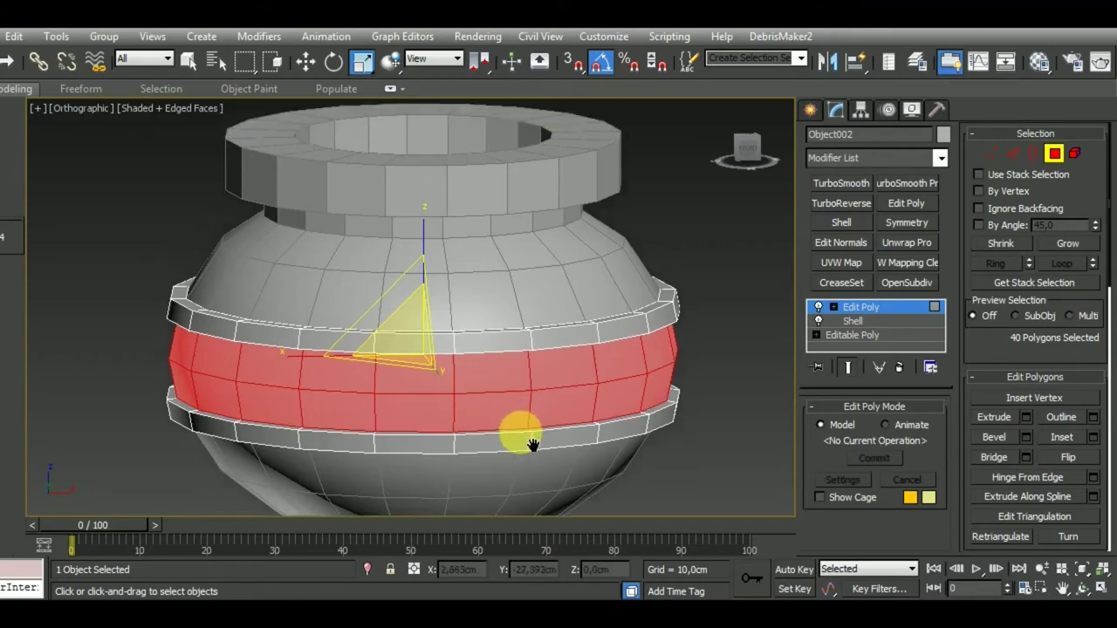
pyautogui.scroll(-2, 518, 440)
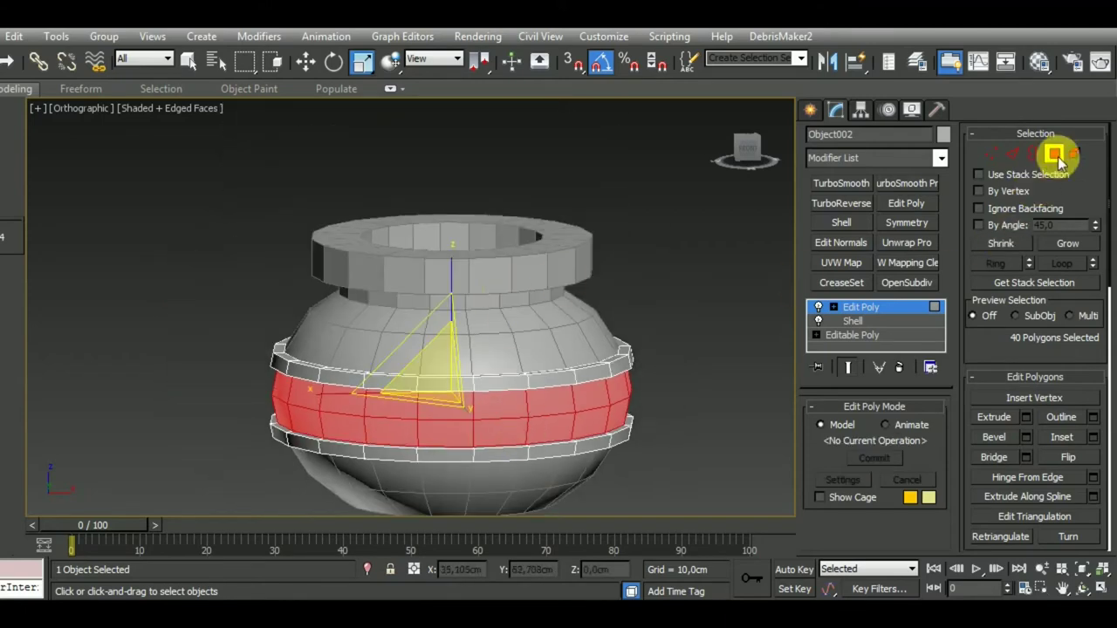
pyautogui.click(1054, 153)
pyautogui.click(515, 279)
pyautogui.moveTo(537, 349); pyautogui.dragTo(548, 396, button='middle')
# Connect the rim's vertical edge ring with 2 segments and Pinch 45
pyautogui.scroll(4, 549, 396)
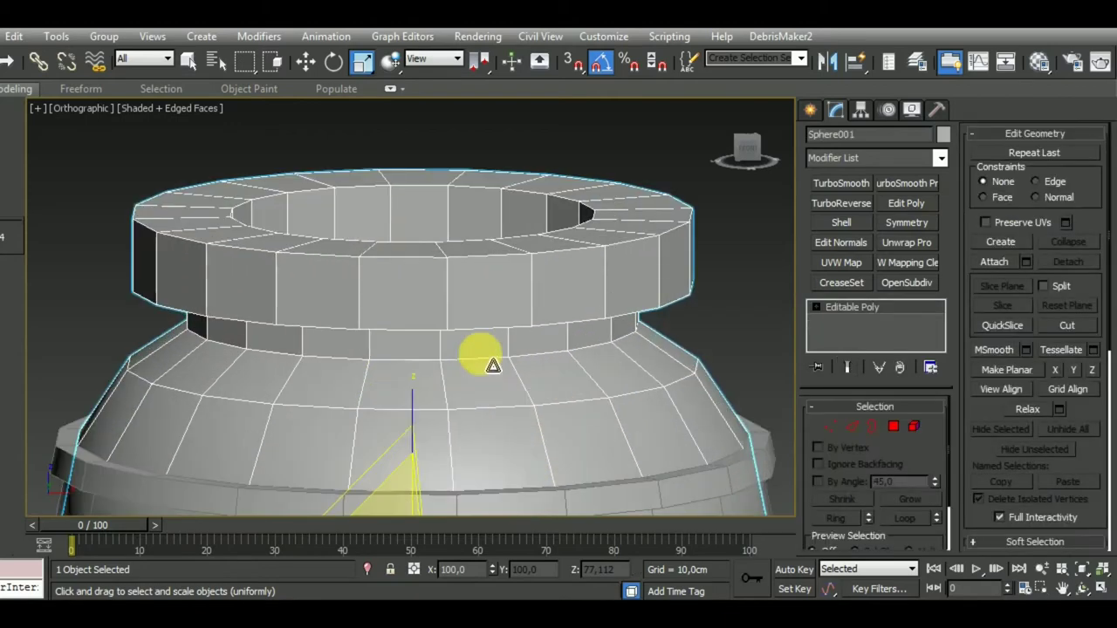
pyautogui.click(851, 426)
pyautogui.click(447, 301)
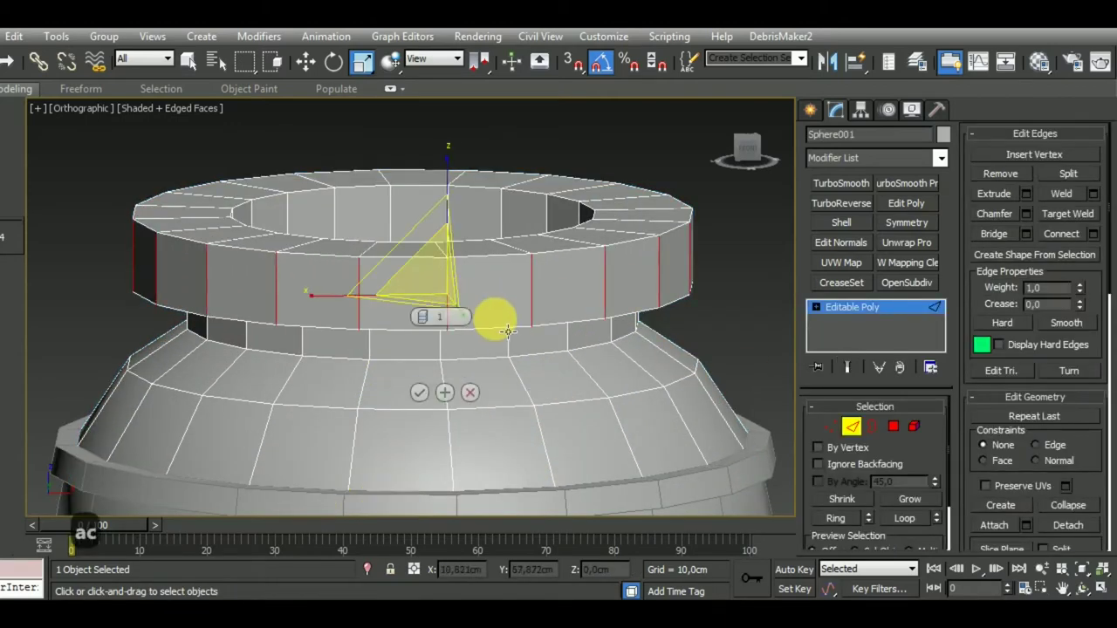
pyautogui.click(424, 315)
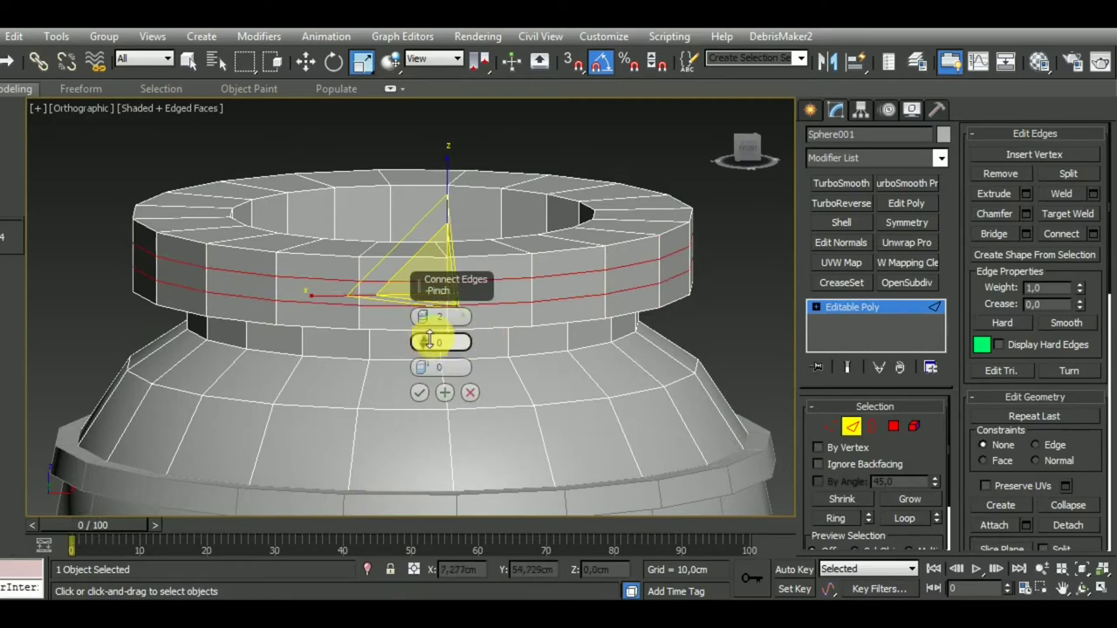
pyautogui.moveTo(428, 341)
pyautogui.mouseDown()
pyautogui.moveTo(423, 148)
pyautogui.moveTo(424, 185)
pyautogui.mouseUp()
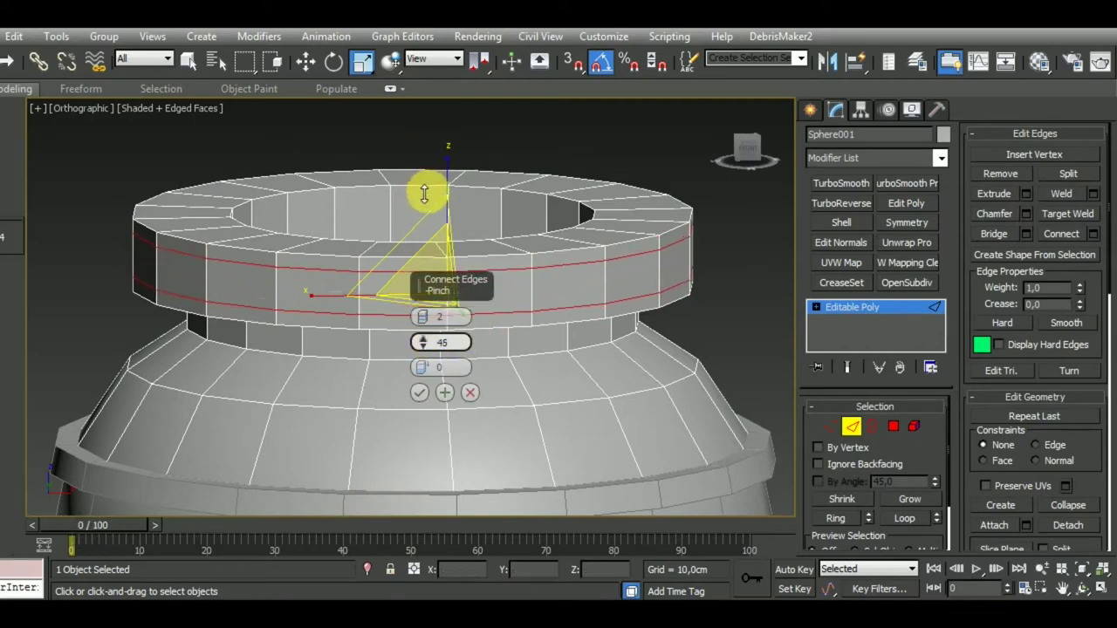
pyautogui.click(419, 392)
# Select the polygon ring between the new rim loops and bevel it inward about -0.437 cm
pyautogui.click(893, 425)
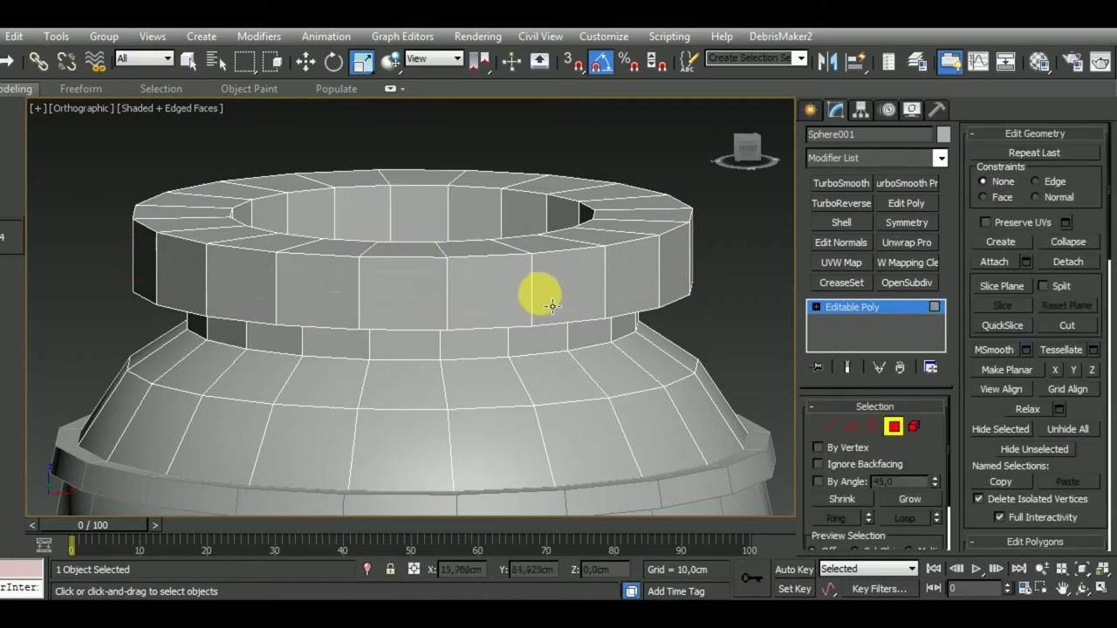
pyautogui.click(518, 295)
pyautogui.keyDown('shift'); pyautogui.click(573, 287); pyautogui.keyUp('shift')
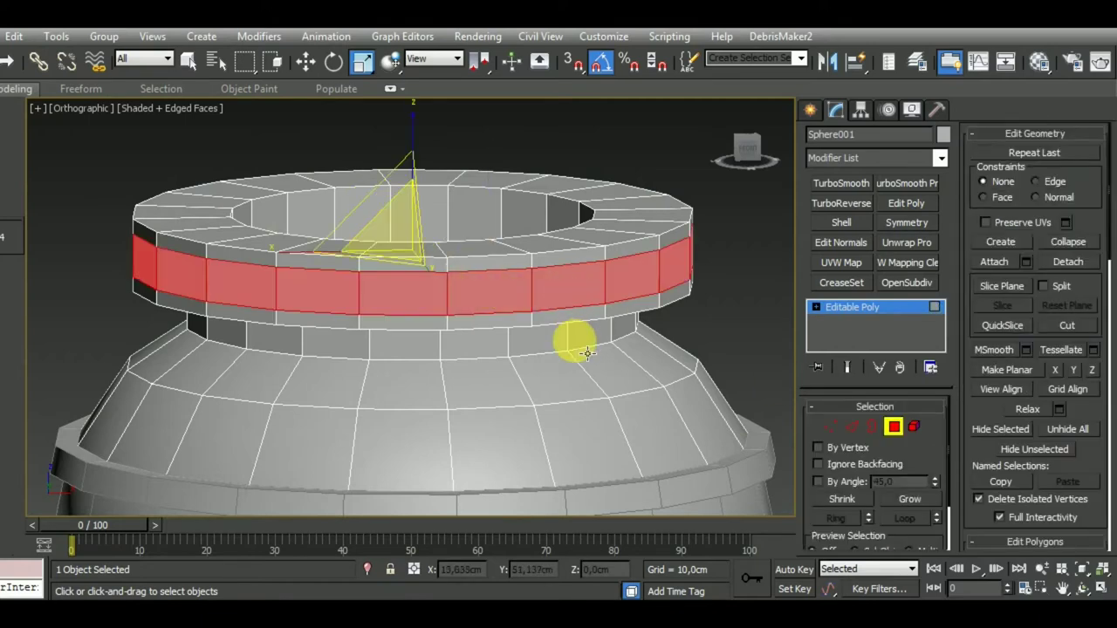
pyautogui.hotkey('ctrl', 'shift', 'b')
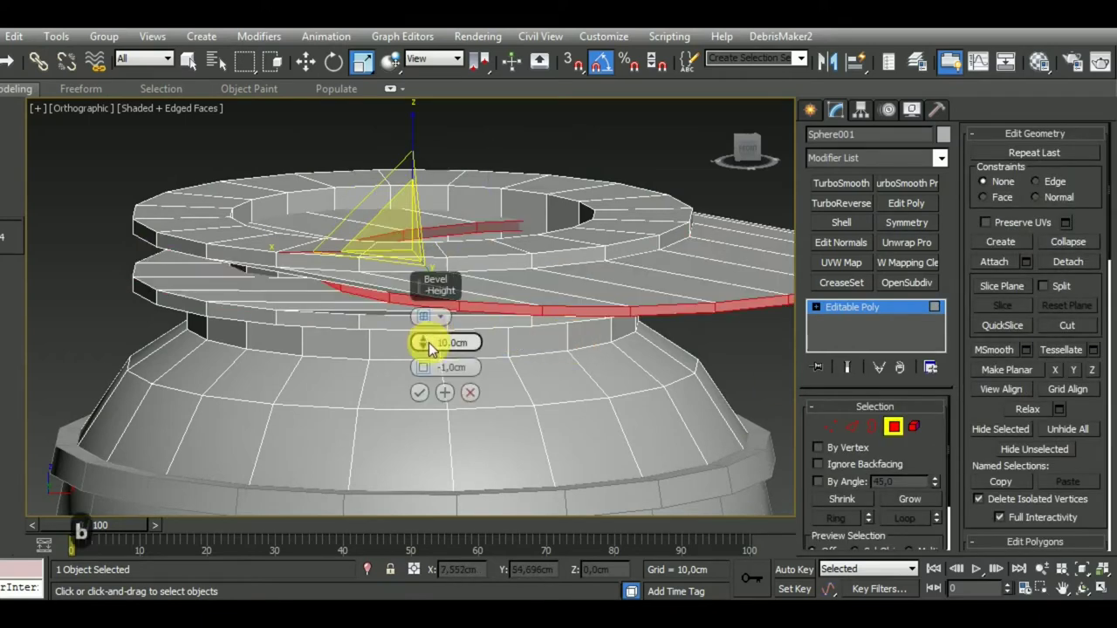
pyautogui.moveTo(424, 362); pyautogui.dragTo(425, 348)
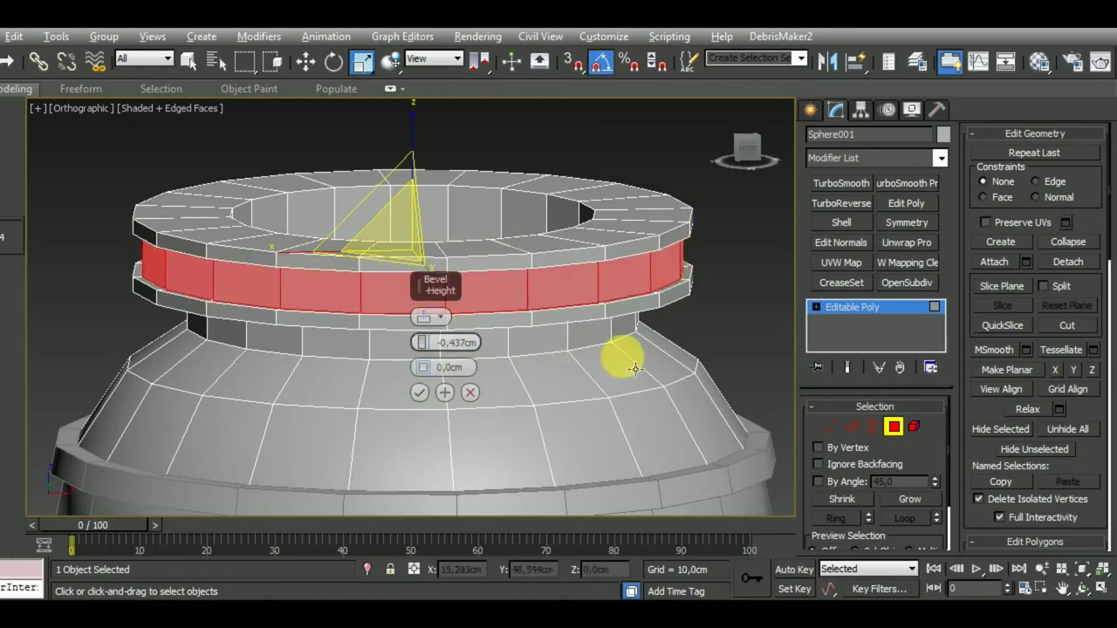
pyautogui.moveTo(618, 357)
pyautogui.keyDown('alt'); pyautogui.mouseDown(button='middle')
pyautogui.moveTo(643, 312)
pyautogui.moveTo(637, 367)
pyautogui.moveTo(654, 305)
pyautogui.mouseUp(button='middle'); pyautogui.keyUp('alt')
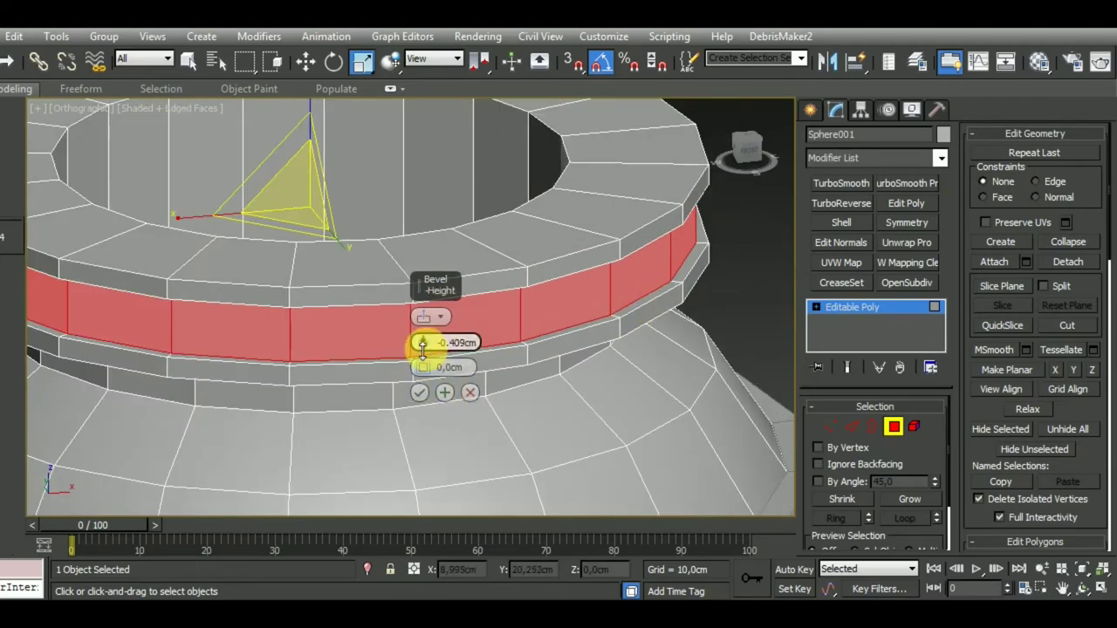
pyautogui.click(419, 392)
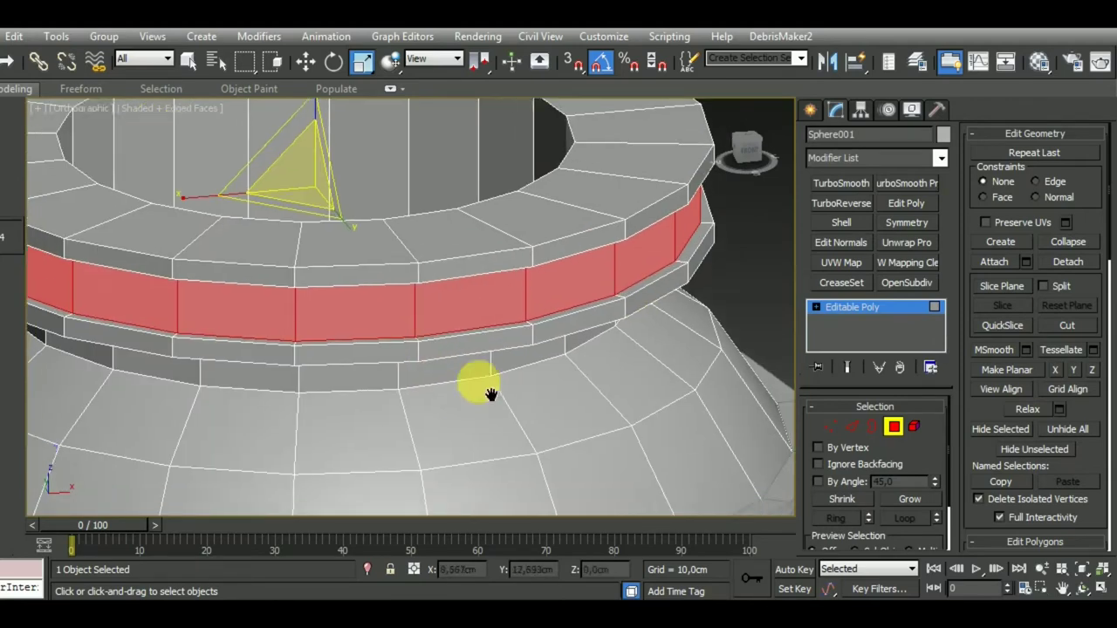
pyautogui.scroll(-5, 504, 346)
pyautogui.moveTo(508, 367); pyautogui.dragTo(511, 443, button='middle')
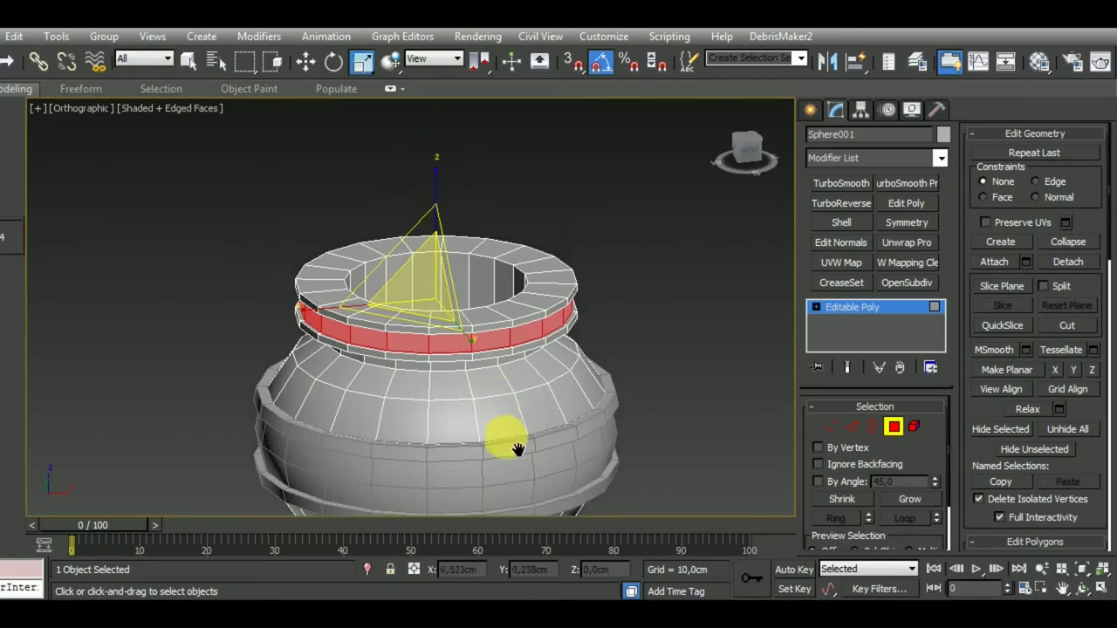
pyautogui.scroll(5, 511, 237)
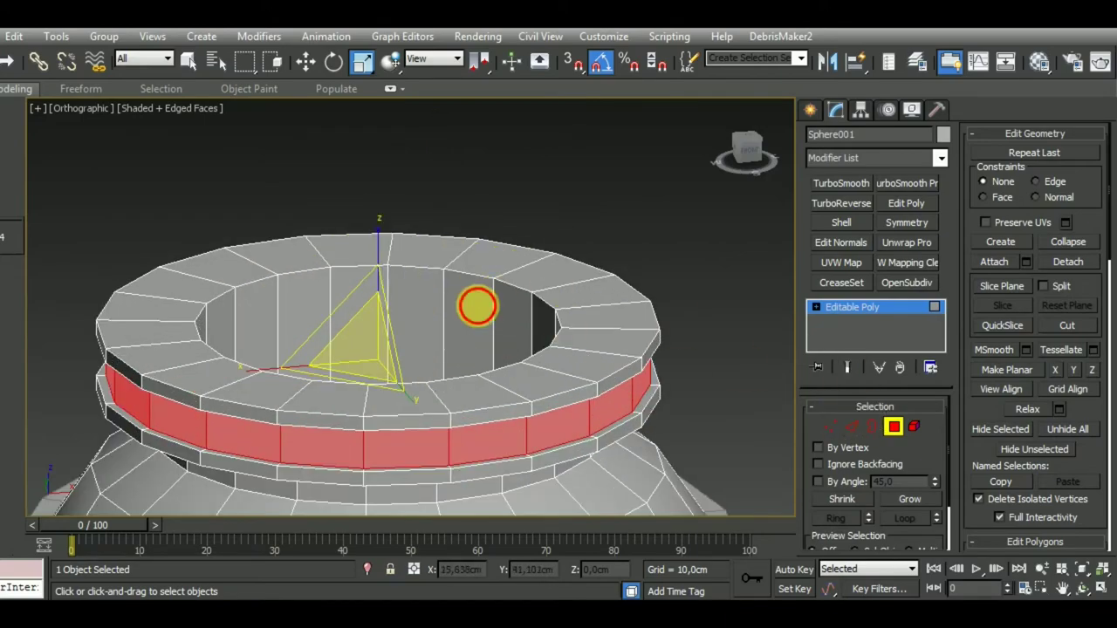
# Loop-select the rim's inner-wall faces, scale them to about 121%, and lower them in Front view
pyautogui.click(474, 301)
pyautogui.moveTo(474, 302)
pyautogui.keyDown('alt'); pyautogui.mouseDown(button='middle')
pyautogui.moveTo(613, 349)
pyautogui.moveTo(448, 286)
pyautogui.mouseUp(button='middle'); pyautogui.keyUp('alt')
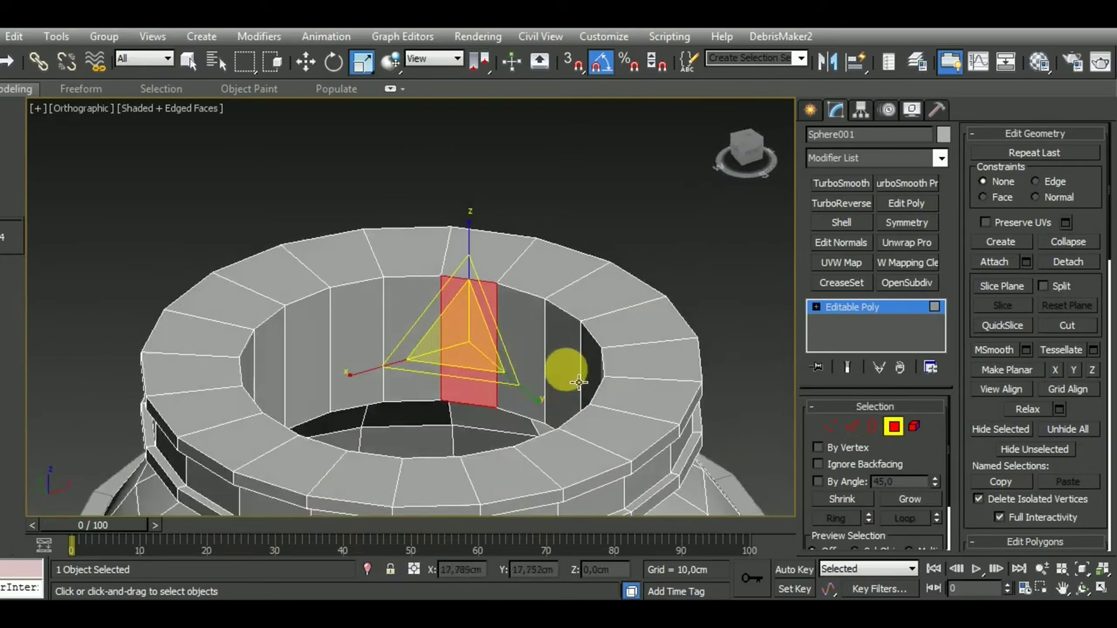
pyautogui.keyDown('shift'); pyautogui.click(471, 290); pyautogui.keyUp('shift')
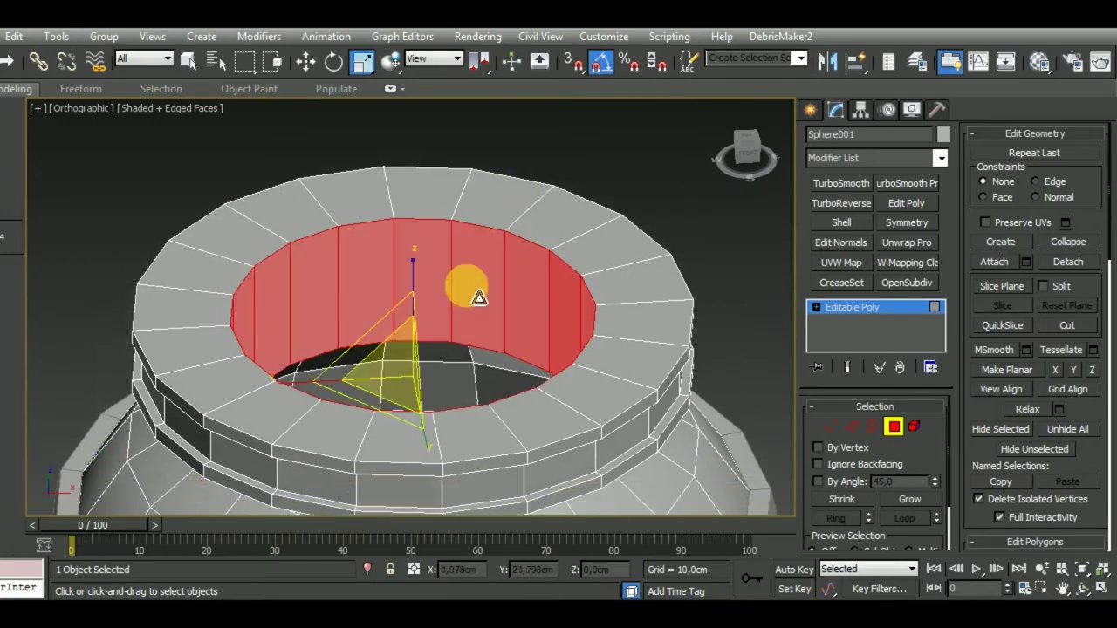
pyautogui.moveTo(404, 375); pyautogui.dragTo(400, 358)
pyautogui.press('f')
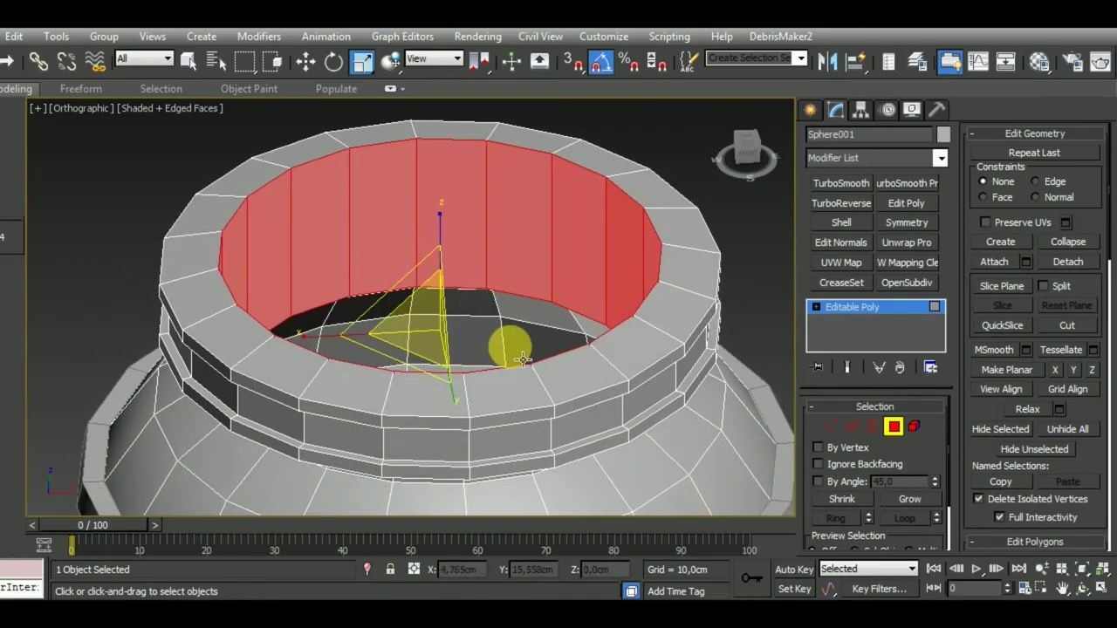
pyautogui.scroll(3, 397, 412)
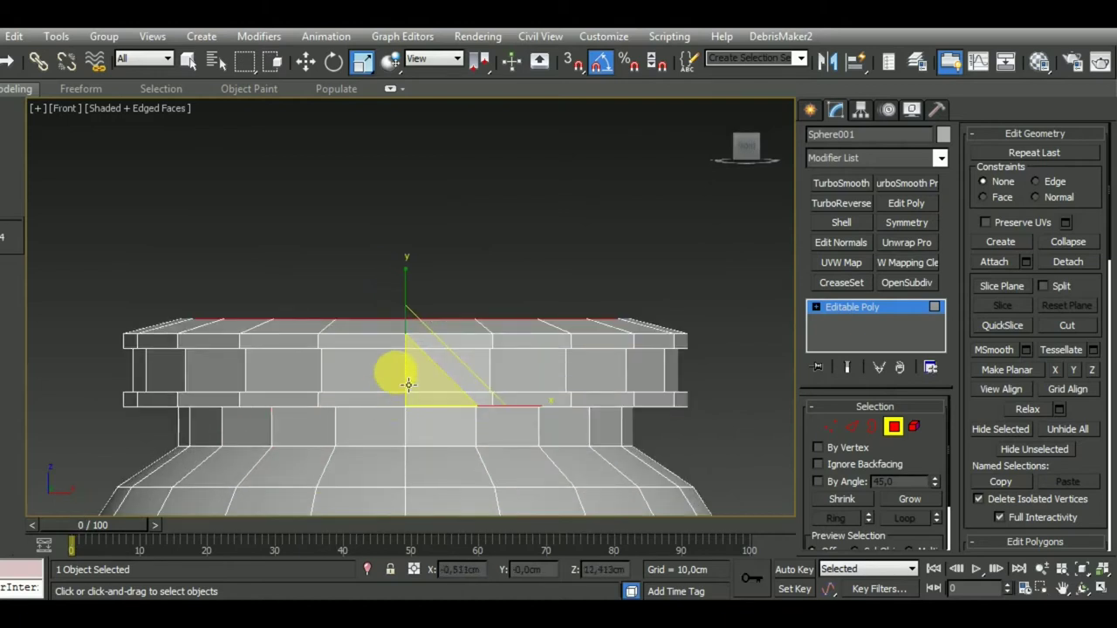
pyautogui.press('w')
pyautogui.moveTo(420, 334); pyautogui.dragTo(423, 348)
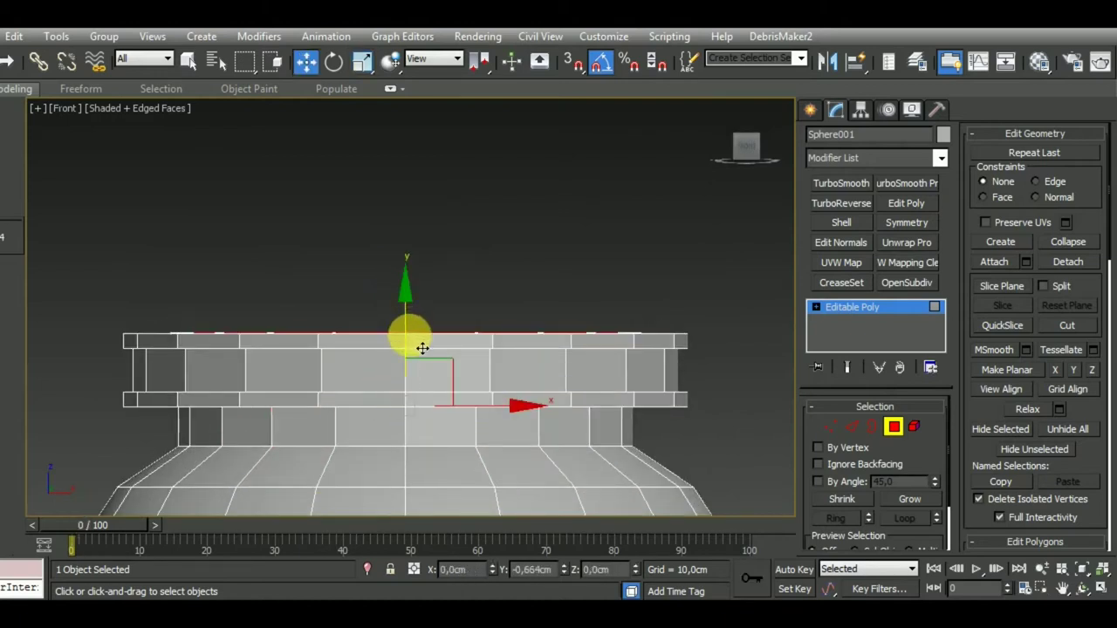
# Check the enlarged inner wall in wireframe and orbit around the rim to inspect it
pyautogui.press('F3')
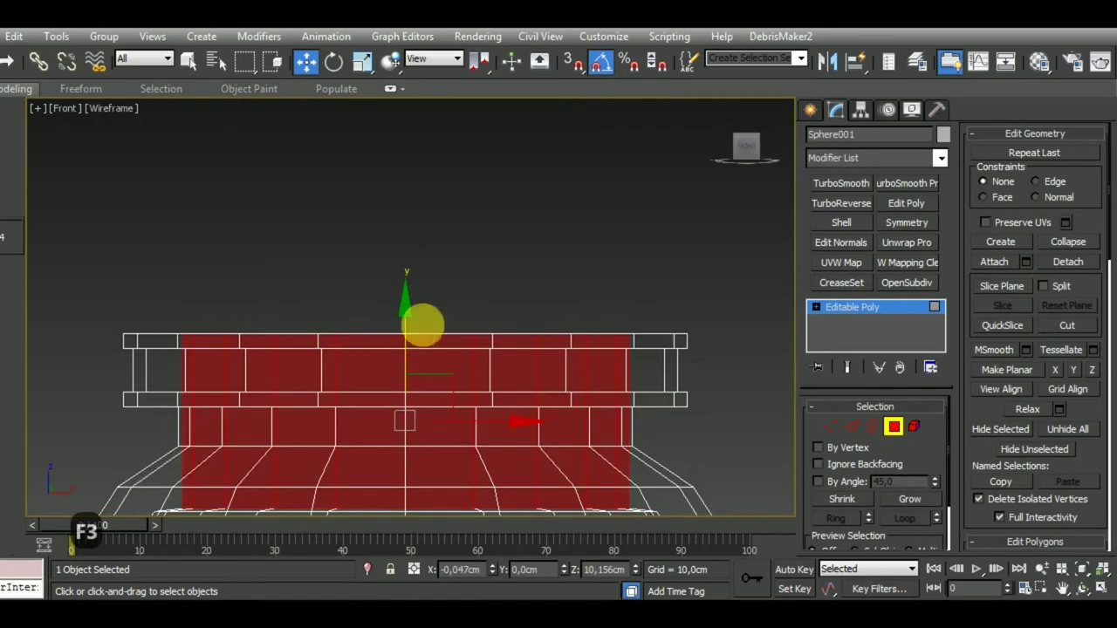
pyautogui.scroll(-1, 421, 325)
pyautogui.scroll(2, 269, 369)
pyautogui.scroll(1, 274, 375)
pyautogui.scroll(-2, 303, 377)
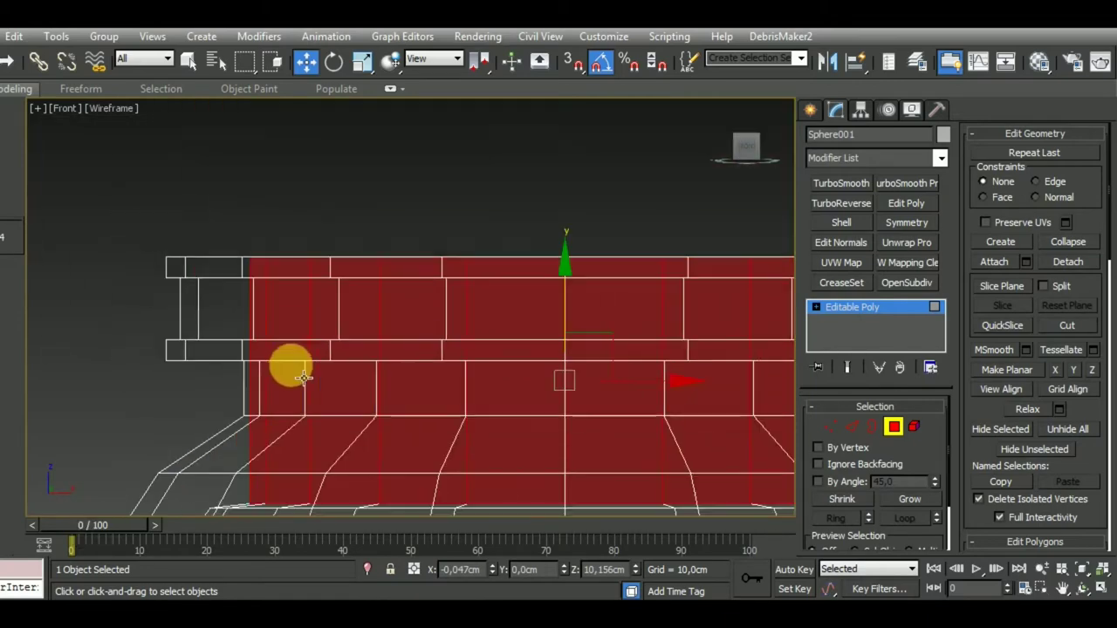
pyautogui.press('F3')
pyautogui.moveTo(320, 352)
pyautogui.keyDown('alt'); pyautogui.mouseDown(button='middle')
pyautogui.moveTo(399, 418)
pyautogui.moveTo(305, 449)
pyautogui.moveTo(396, 446)
pyautogui.mouseUp(button='middle'); pyautogui.keyUp('alt')
pyautogui.scroll(-1, 396, 447)
pyautogui.scroll(-4, 369, 378)
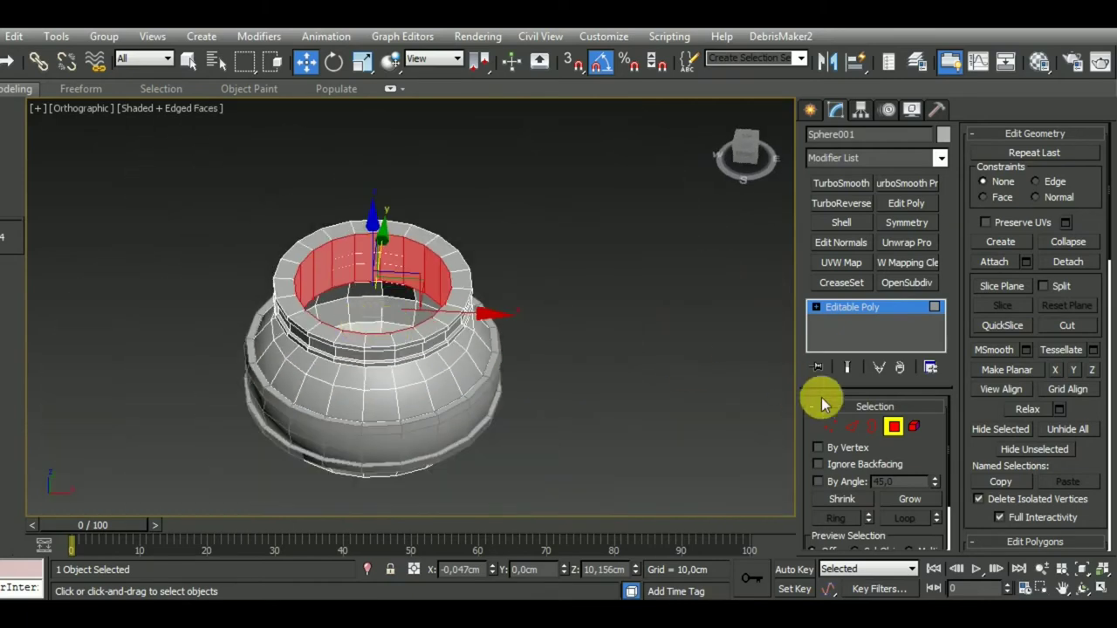
pyautogui.click(893, 425)
pyautogui.moveTo(705, 434)
pyautogui.keyDown('alt'); pyautogui.mouseDown(button='middle')
pyautogui.moveTo(623, 410)
pyautogui.moveTo(614, 374)
pyautogui.moveTo(534, 371)
pyautogui.moveTo(553, 361)
pyautogui.moveTo(553, 399)
pyautogui.mouseUp(button='middle'); pyautogui.keyUp('alt')
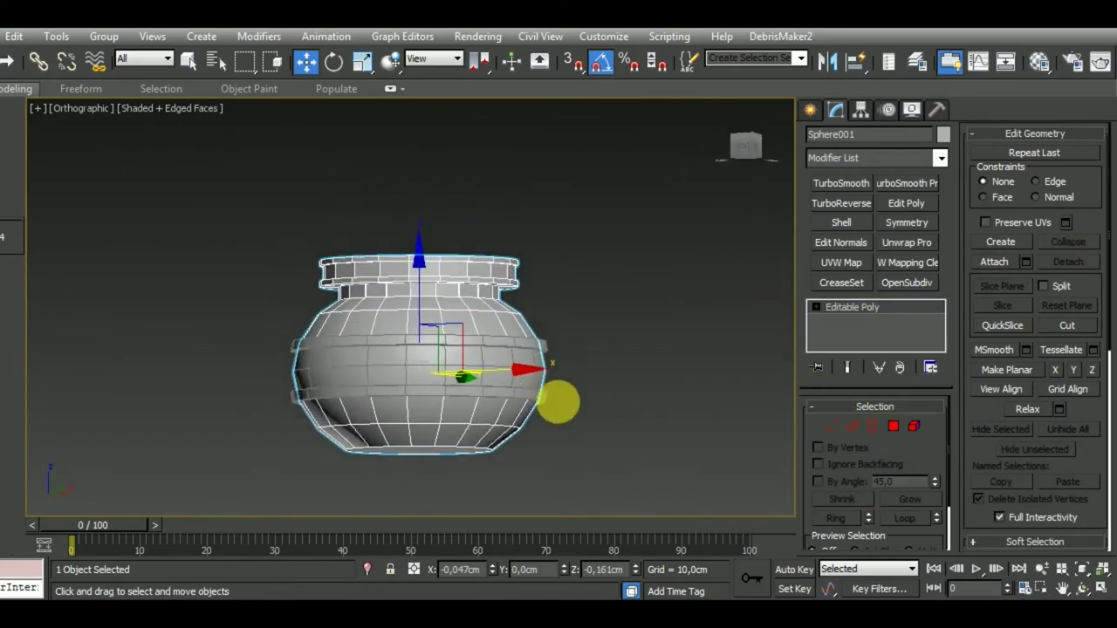
# Select the top rim vertices in Front view and lower them slightly, undoing a 95% scale trial
pyautogui.press('f')
pyautogui.scroll(2, 426, 384)
pyautogui.scroll(3, 426, 384)
pyautogui.scroll(-2, 426, 379)
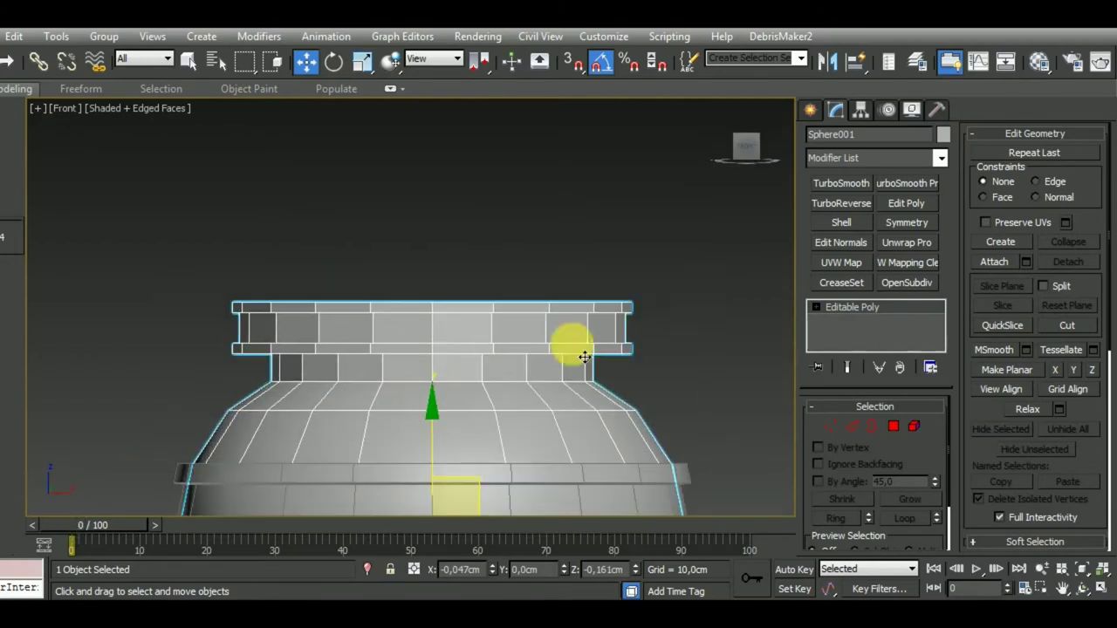
pyautogui.click(829, 426)
pyautogui.moveTo(183, 281); pyautogui.dragTo(686, 369)
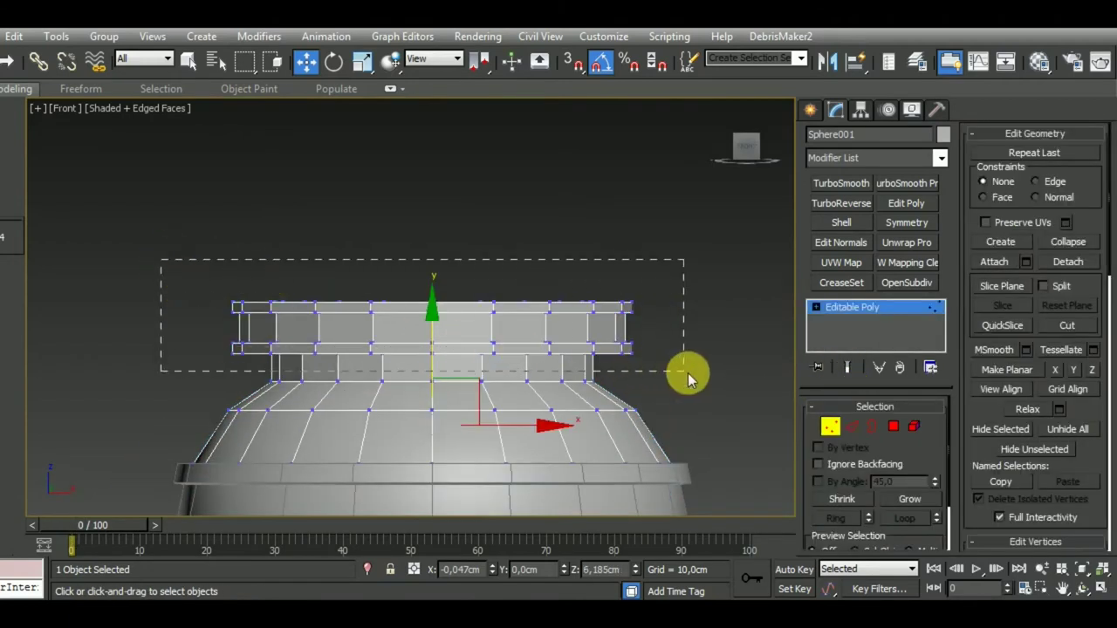
pyautogui.moveTo(443, 274); pyautogui.dragTo(449, 283)
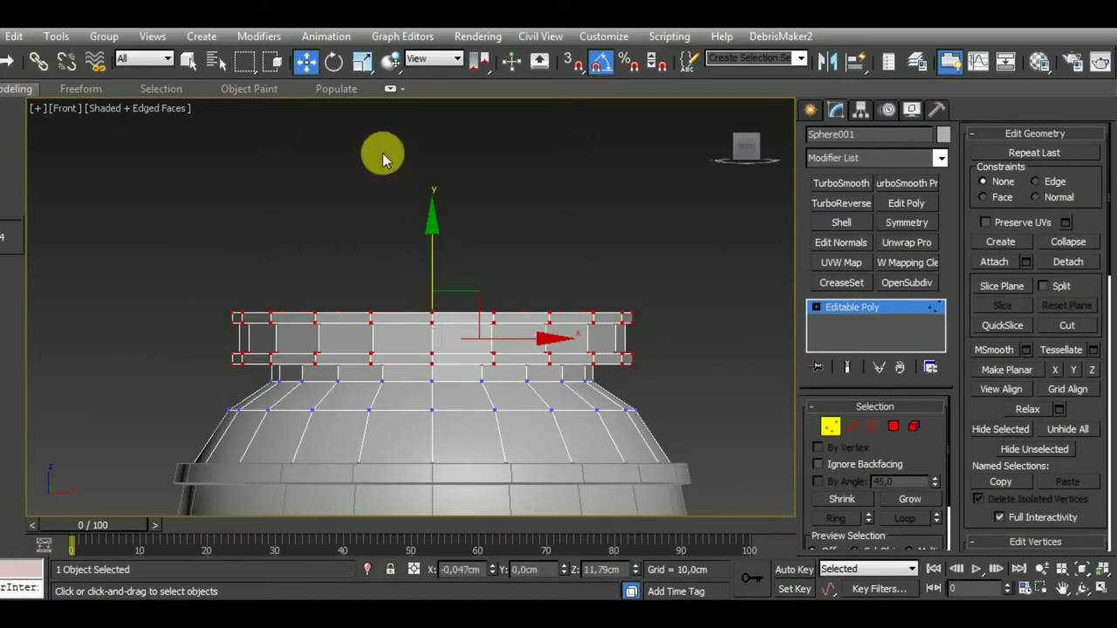
pyautogui.click(364, 62)
pyautogui.moveTo(466, 329); pyautogui.dragTo(466, 334)
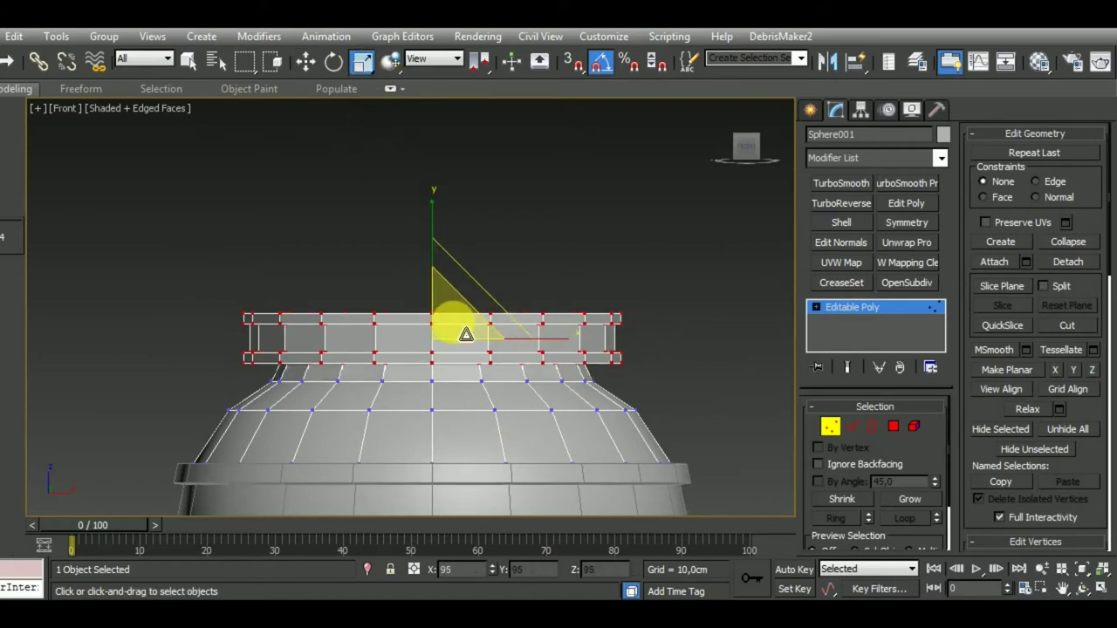
pyautogui.hotkey('ctrl', 'z')
# Orbit to inspect the rim from above, then return to the Front view
pyautogui.keyDown('alt'); pyautogui.moveTo(466, 334); pyautogui.dragTo(494, 384, button='middle'); pyautogui.keyUp('alt')
pyautogui.click(830, 402)
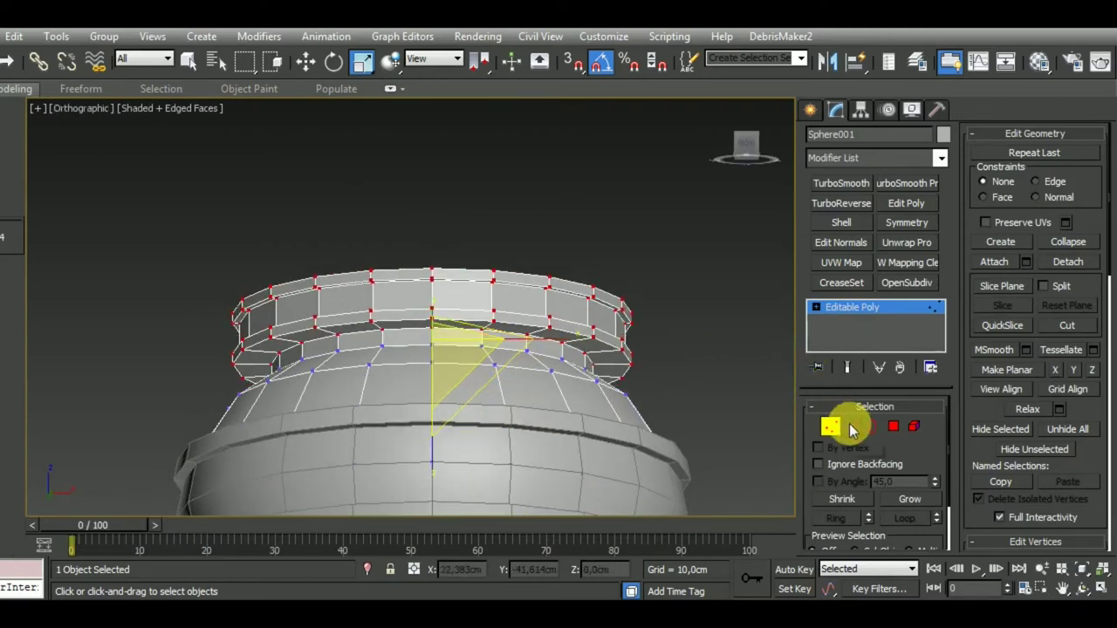
pyautogui.scroll(1, 640, 387)
pyautogui.scroll(1, 641, 381)
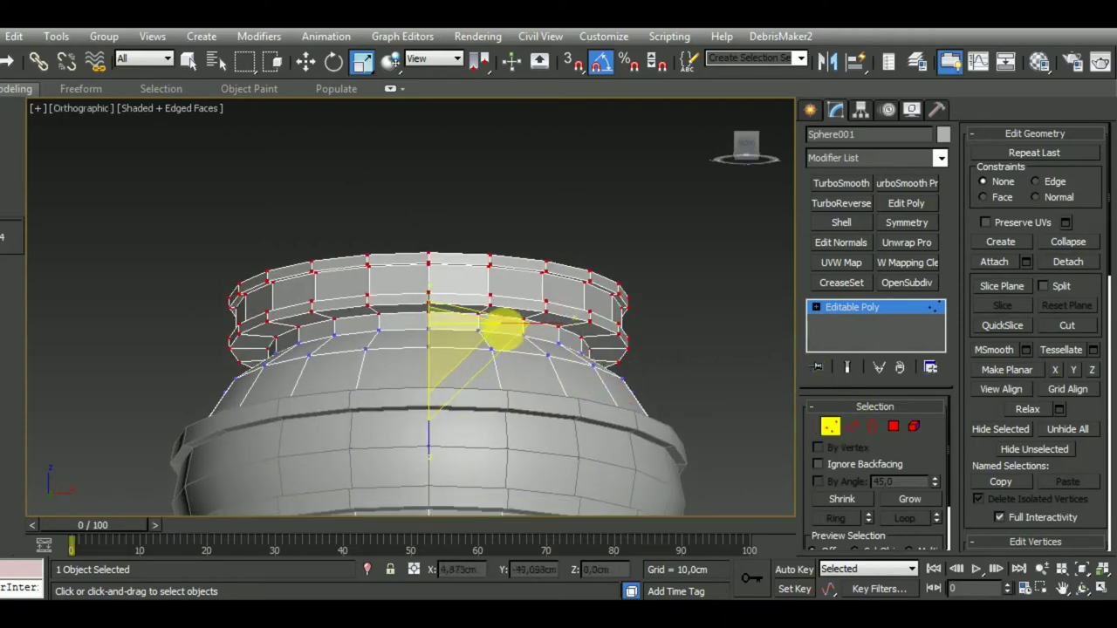
pyautogui.scroll(3, 506, 331)
pyautogui.scroll(-2, 517, 338)
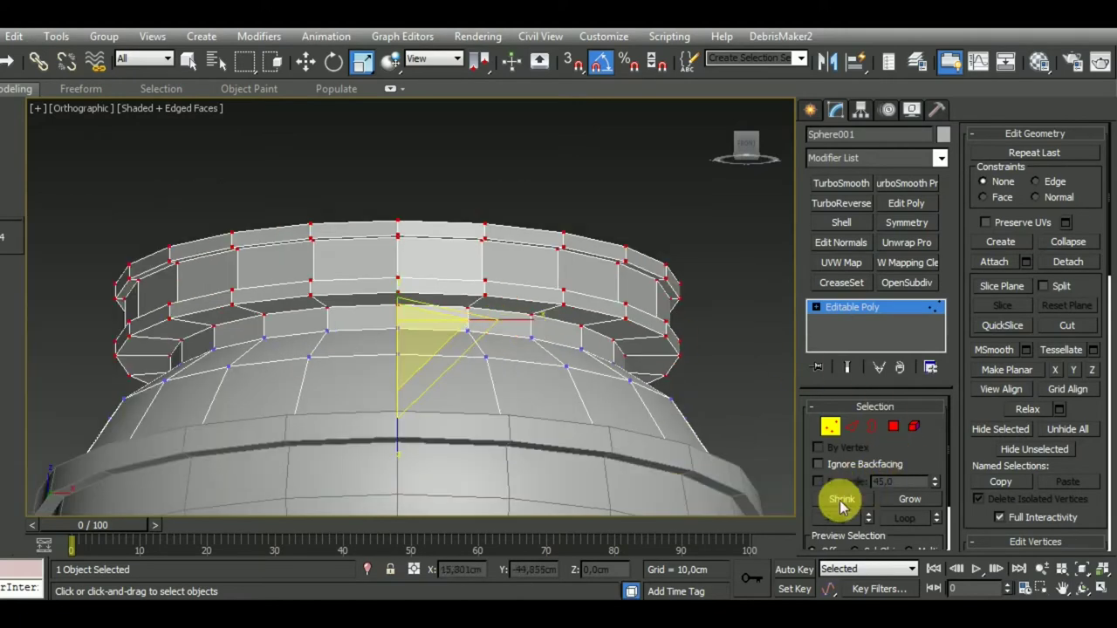
pyautogui.moveTo(568, 386)
pyautogui.keyDown('alt'); pyautogui.mouseDown(button='middle')
pyautogui.moveTo(568, 424)
pyautogui.moveTo(544, 448)
pyautogui.moveTo(576, 445)
pyautogui.moveTo(574, 419)
pyautogui.mouseUp(button='middle'); pyautogui.keyUp('alt')
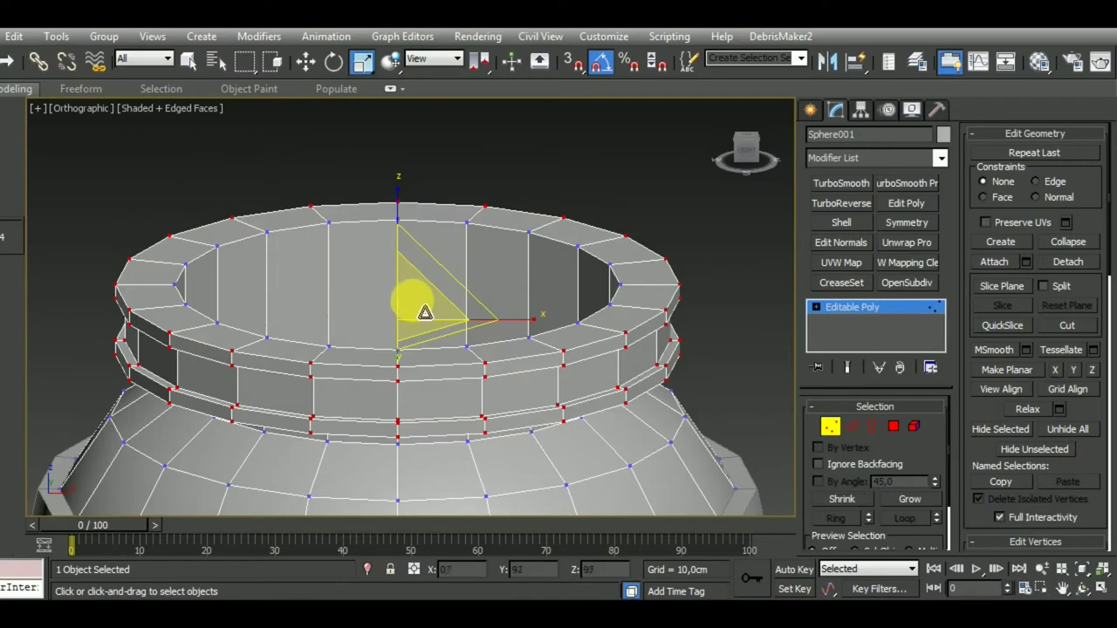
pyautogui.press('f')
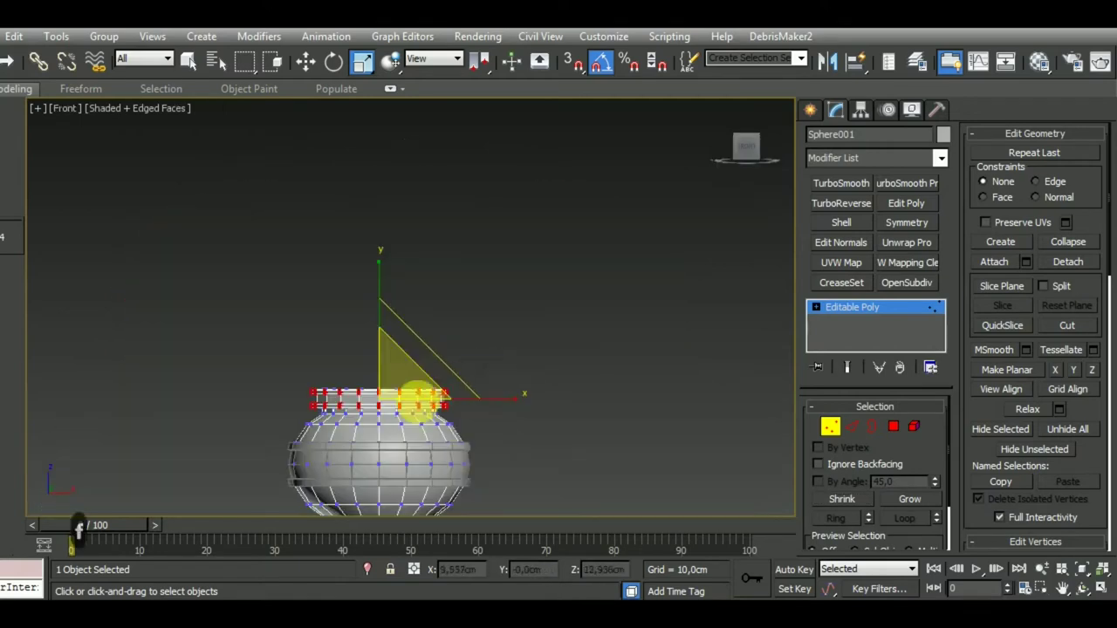
pyautogui.scroll(3, 416, 400)
pyautogui.scroll(2, 411, 394)
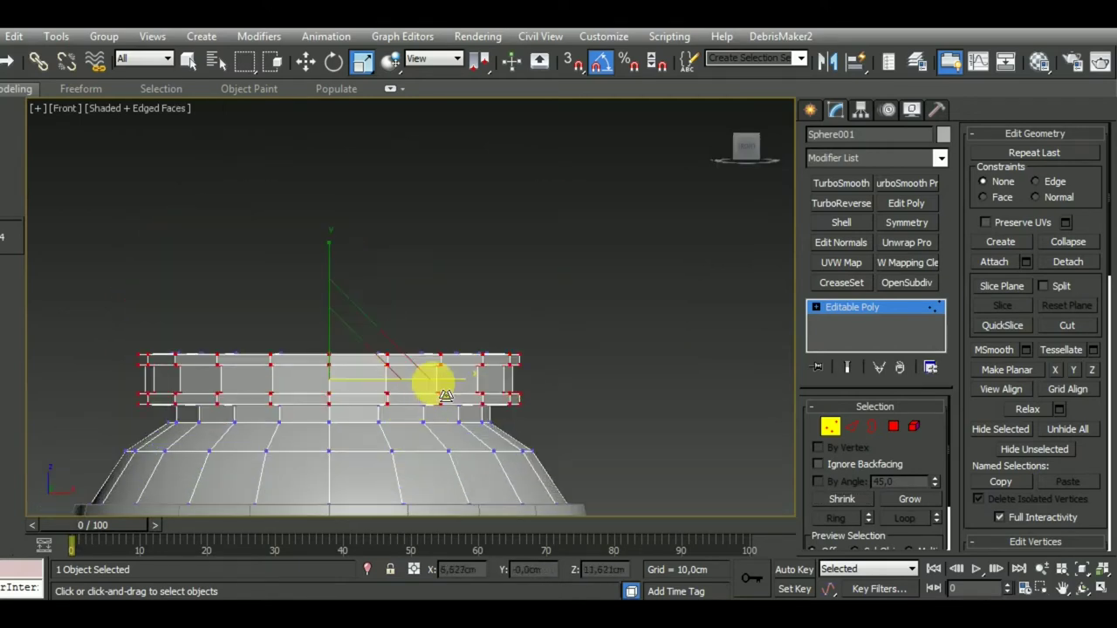
# Reselect the top rim vertices and try a downward nudge and vertical scale, undoing both
pyautogui.press('w')
pyautogui.scroll(1, 424, 362)
pyautogui.scroll(1, 388, 286)
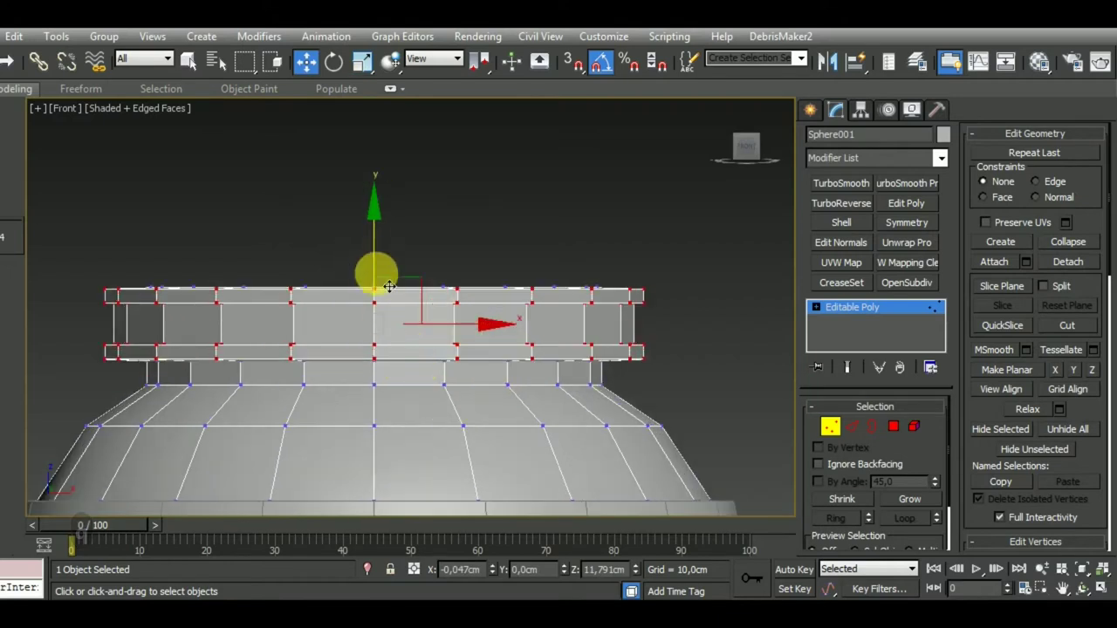
pyautogui.moveTo(388, 273); pyautogui.dragTo(389, 278)
pyautogui.hotkey('ctrl', 'z')
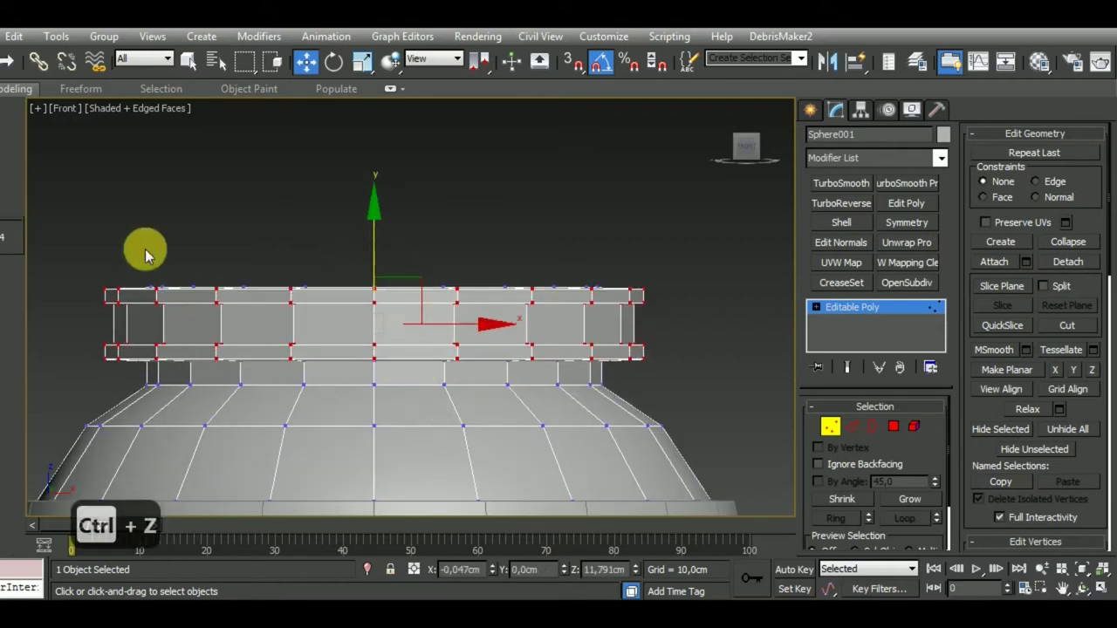
pyautogui.moveTo(70, 243)
pyautogui.mouseDown()
pyautogui.moveTo(676, 346)
pyautogui.moveTo(741, 324)
pyautogui.mouseUp()
pyautogui.click(363, 61)
pyautogui.moveTo(368, 170); pyautogui.dragTo(386, 399)
pyautogui.hotkey('ctrl', 'z')
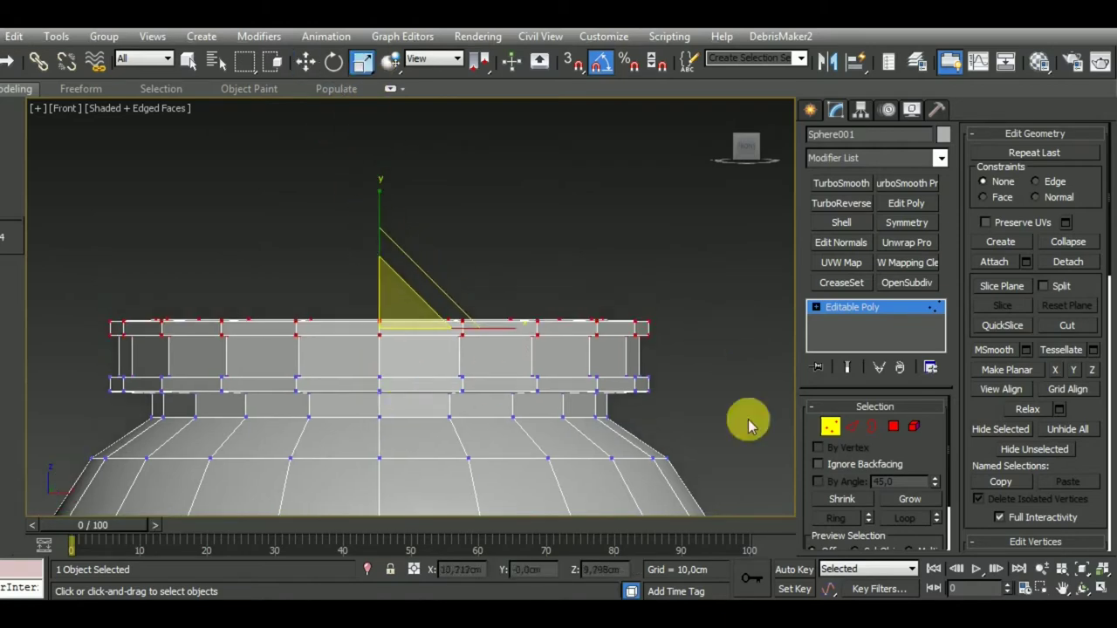
# Scale the selected top rim vertices on Y to 40% in the Front view
pyautogui.click(852, 426)
pyautogui.doubleClick(356, 326)
pyautogui.keyDown('alt'); pyautogui.moveTo(357, 326); pyautogui.dragTo(360, 348, button='middle'); pyautogui.keyUp('alt')
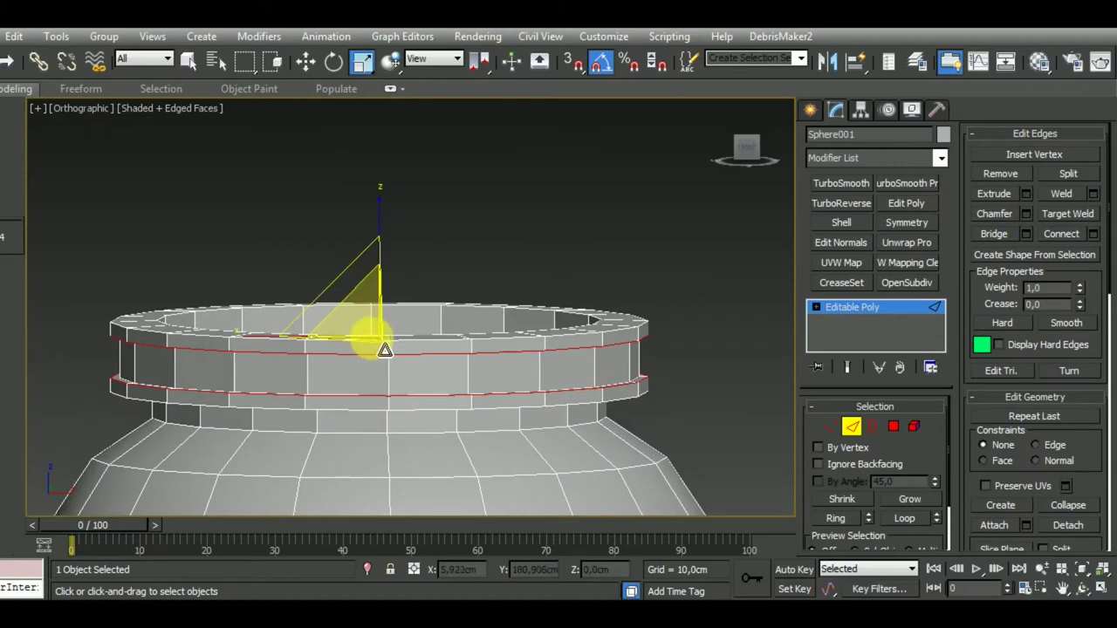
pyautogui.hotkey('ctrl', 'z')
pyautogui.press('f')
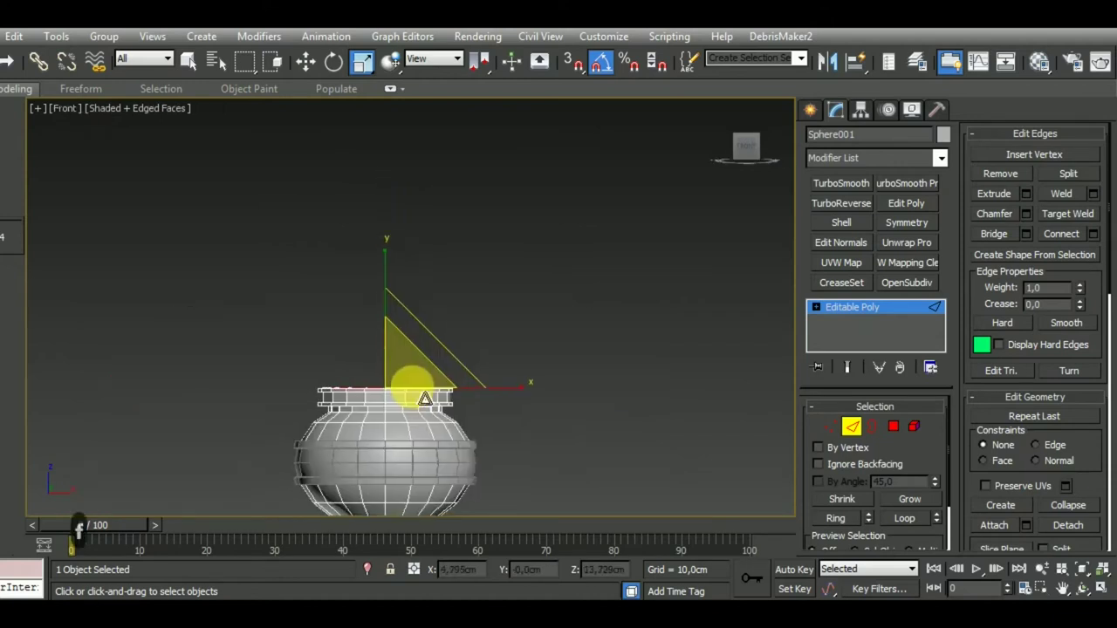
pyautogui.click(831, 427)
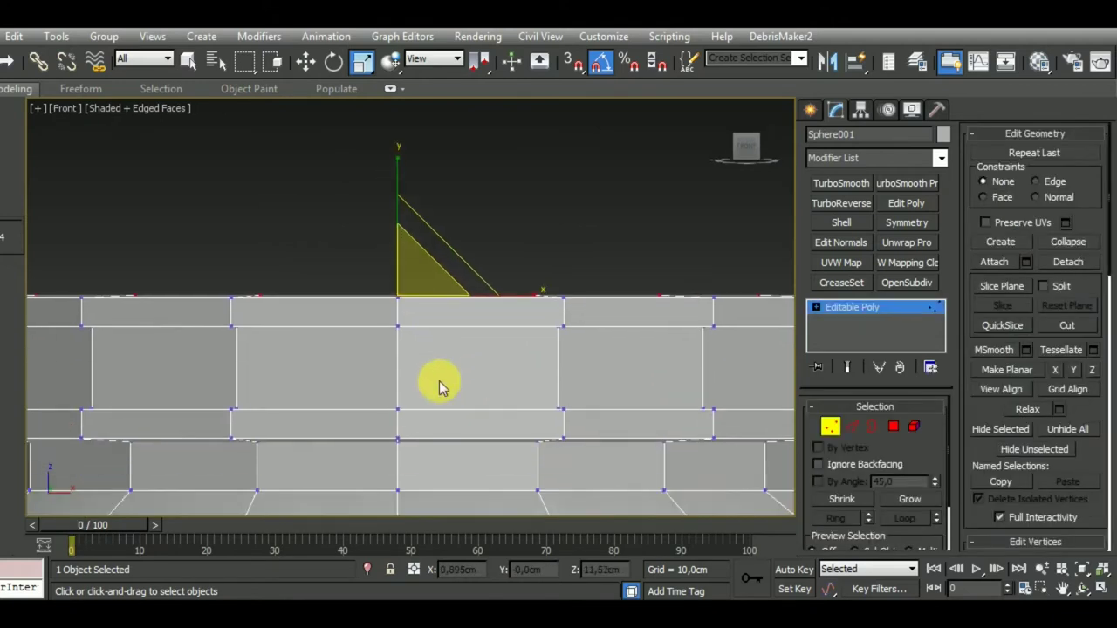
pyautogui.moveTo(438, 382)
pyautogui.mouseDown()
pyautogui.moveTo(407, 212)
pyautogui.moveTo(422, 329)
pyautogui.mouseUp()
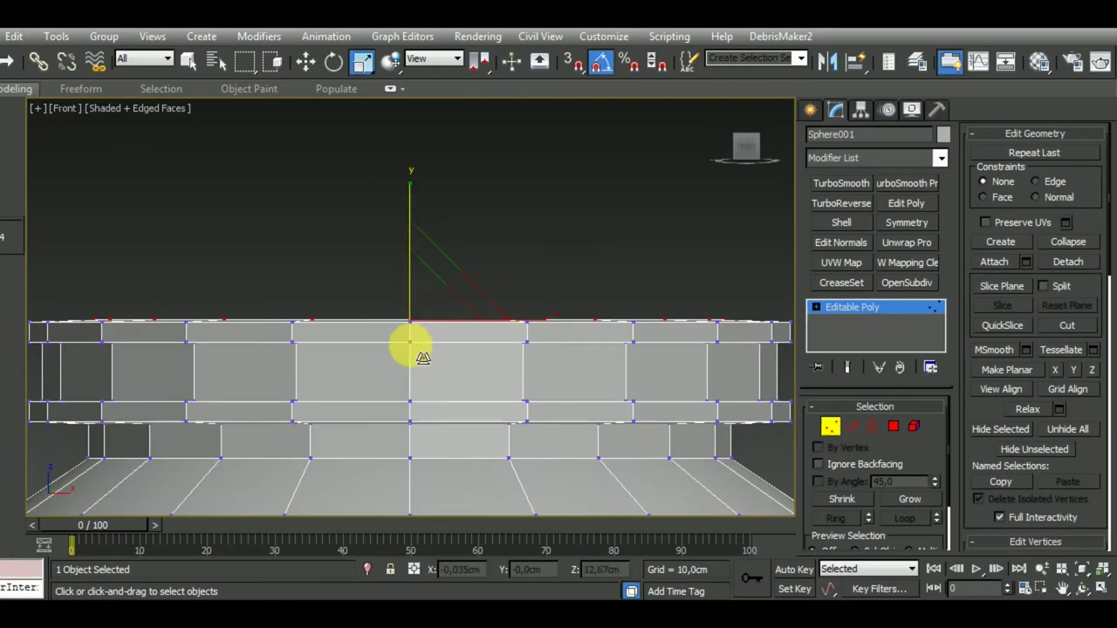
# Reframe the pot in the view and exit Vertex sub-object mode
pyautogui.press('w')
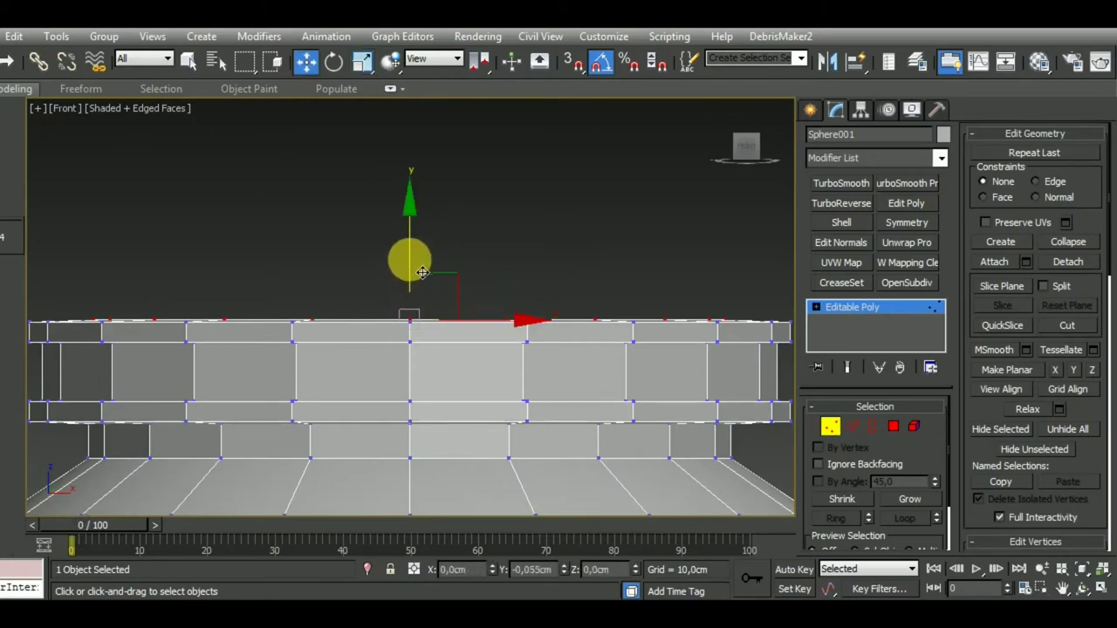
pyautogui.scroll(-2, 432, 353)
pyautogui.scroll(-3, 440, 369)
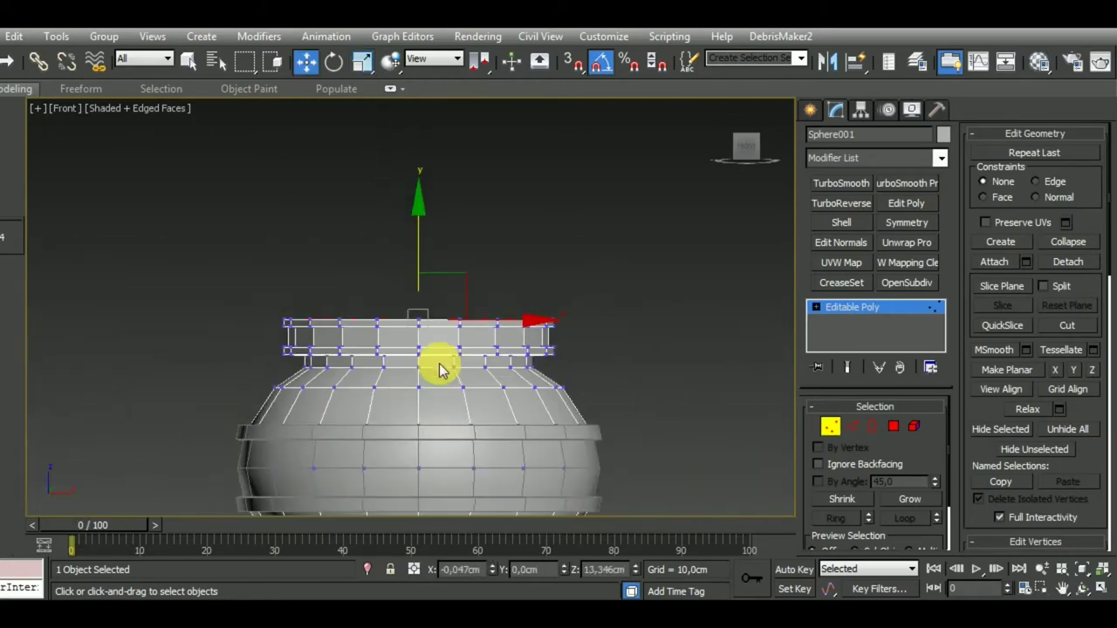
pyautogui.moveTo(558, 448); pyautogui.dragTo(543, 410, button='middle')
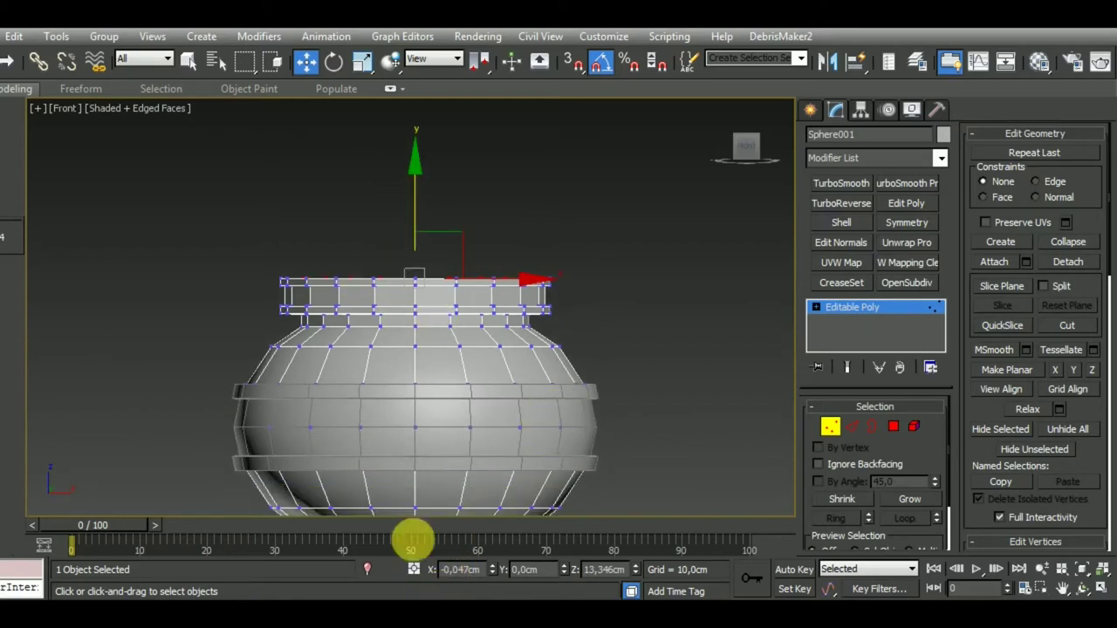
pyautogui.moveTo(537, 453); pyautogui.dragTo(558, 465, button='middle')
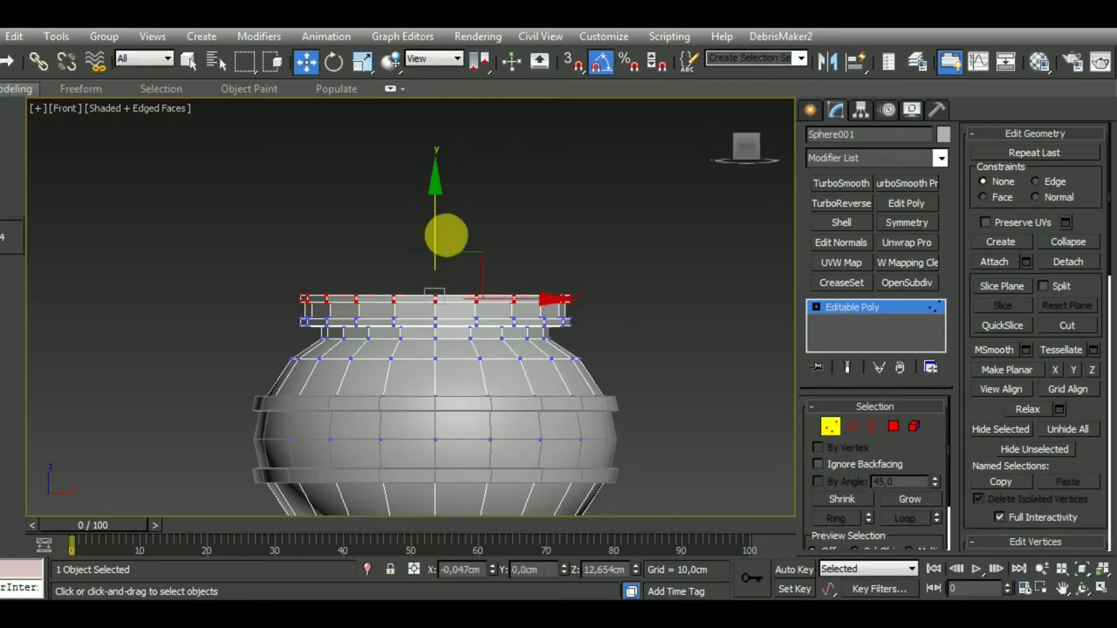
pyautogui.click(830, 426)
pyautogui.scroll(-3, 695, 404)
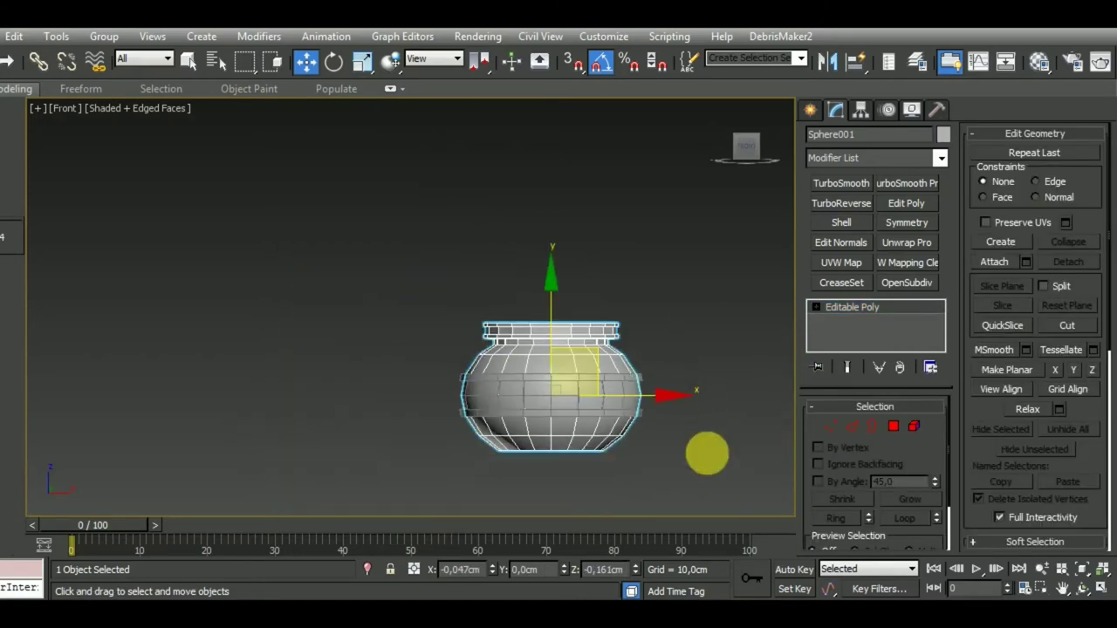
pyautogui.moveTo(707, 451)
pyautogui.mouseDown(button='middle')
pyautogui.moveTo(623, 416)
pyautogui.moveTo(568, 463)
pyautogui.mouseUp(button='middle')
# Create a cylinder, stand it upright, and move it below the pot's right side
pyautogui.click(606, 440)
pyautogui.click(516, 426)
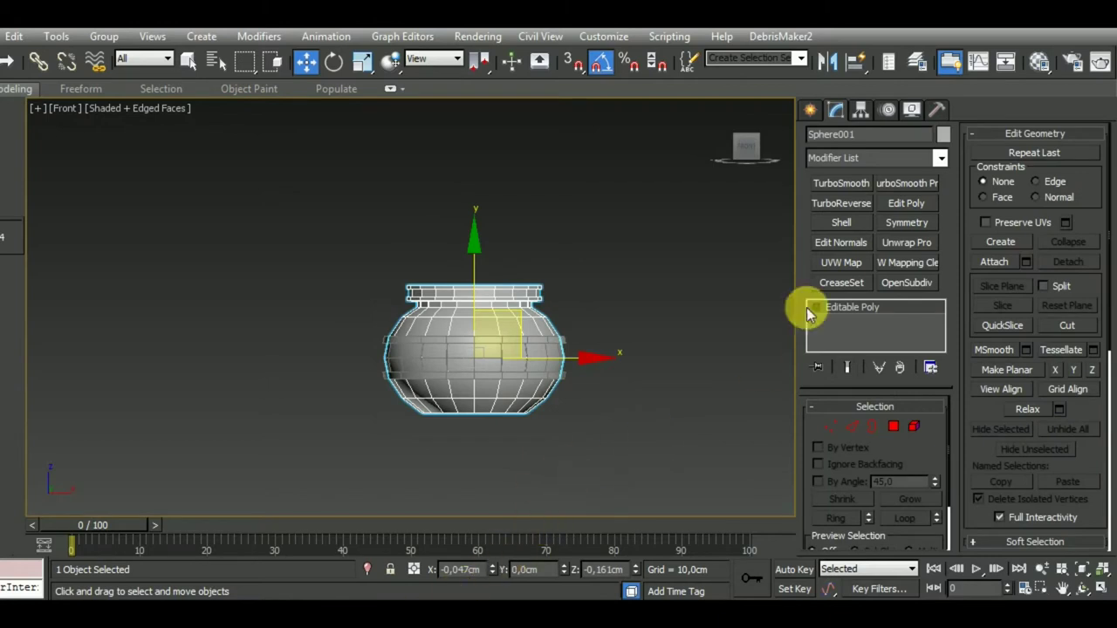
pyautogui.click(810, 109)
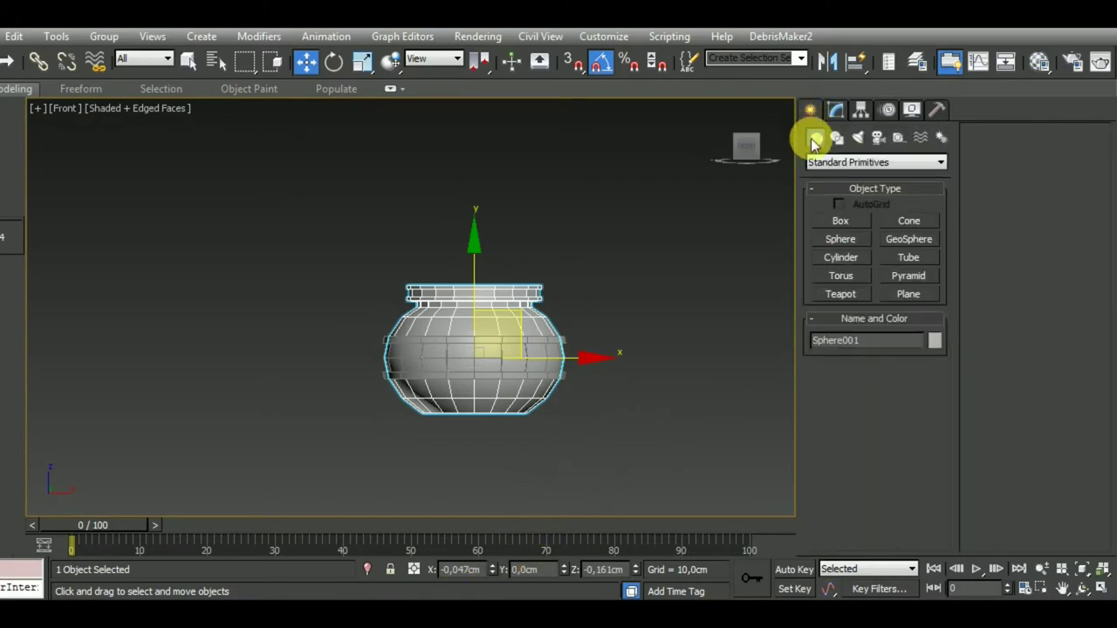
pyautogui.click(845, 259)
pyautogui.scroll(1, 481, 374)
pyautogui.scroll(3, 515, 357)
pyautogui.scroll(1, 541, 377)
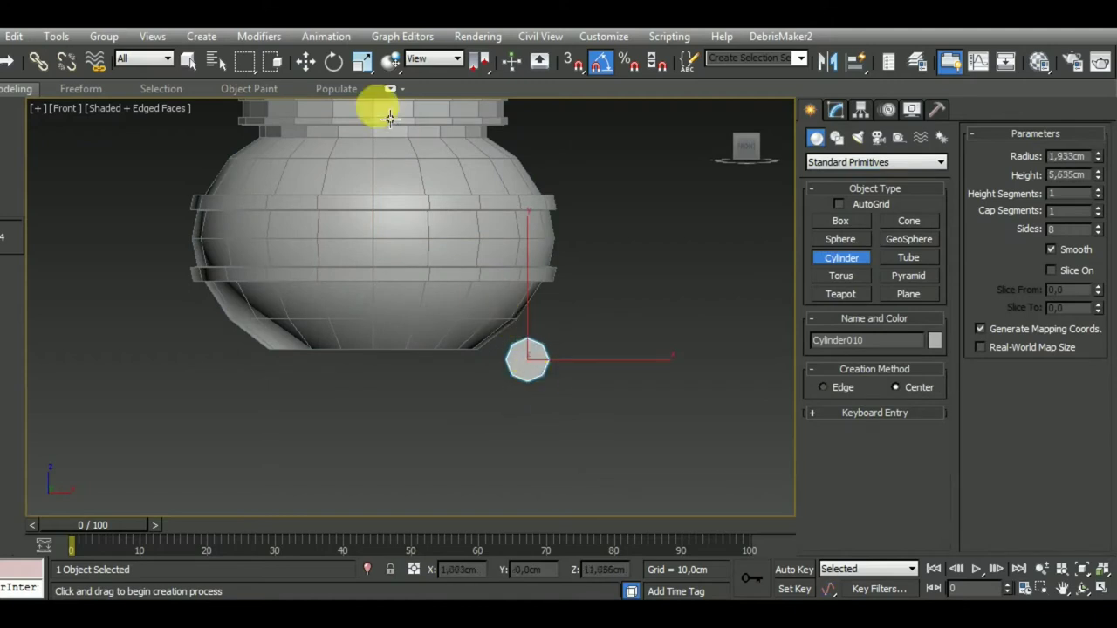
pyautogui.click(333, 61)
pyautogui.moveTo(519, 426); pyautogui.dragTo(534, 363)
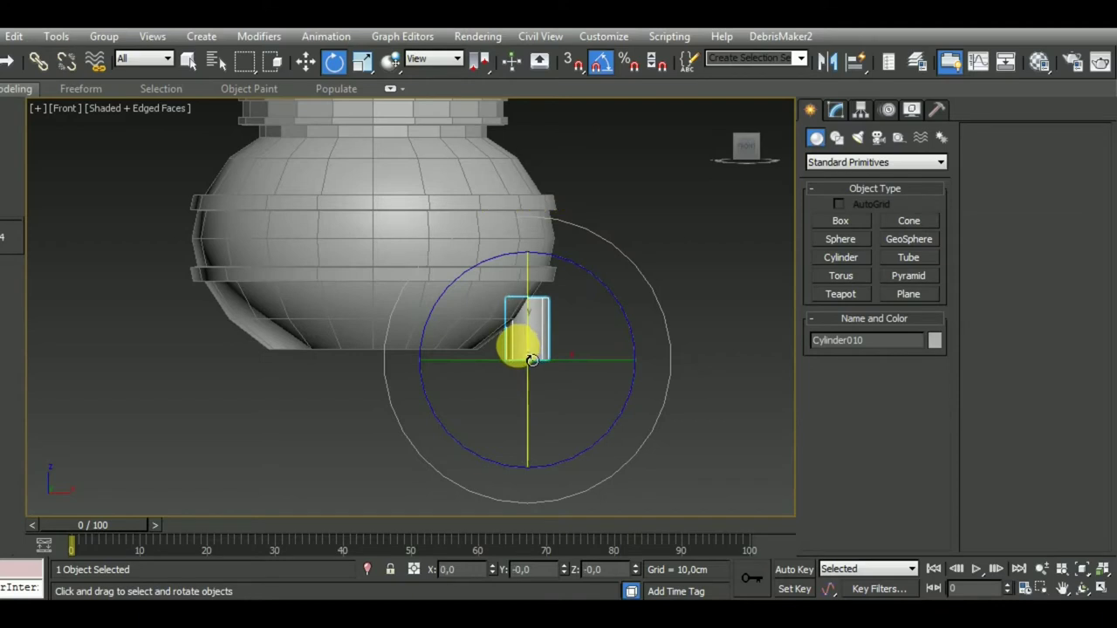
pyautogui.click(305, 61)
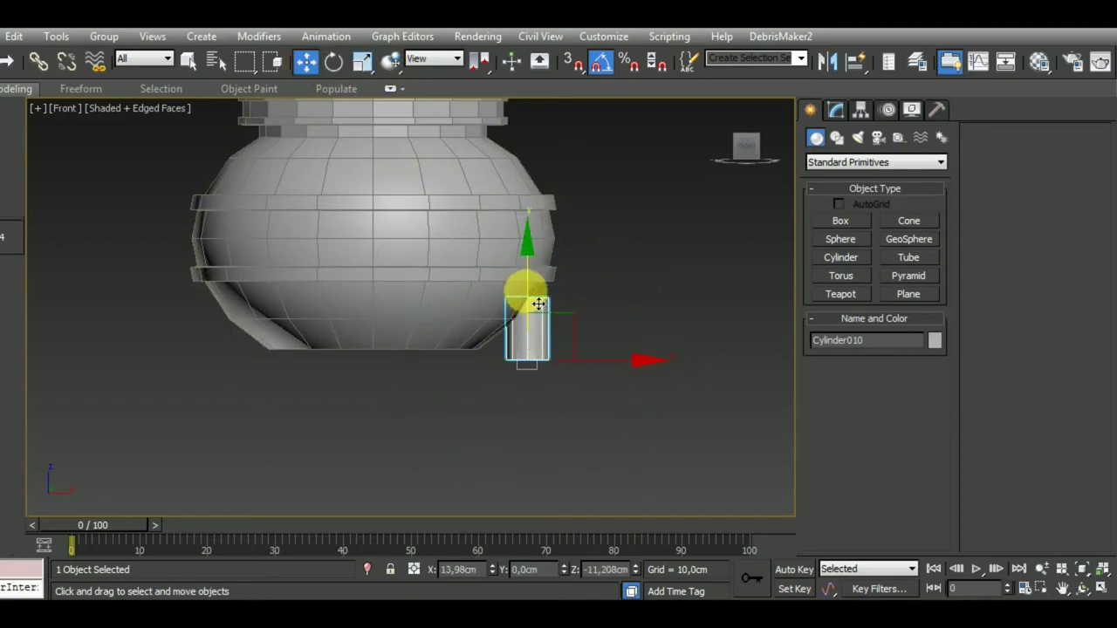
pyautogui.moveTo(538, 303); pyautogui.dragTo(546, 348)
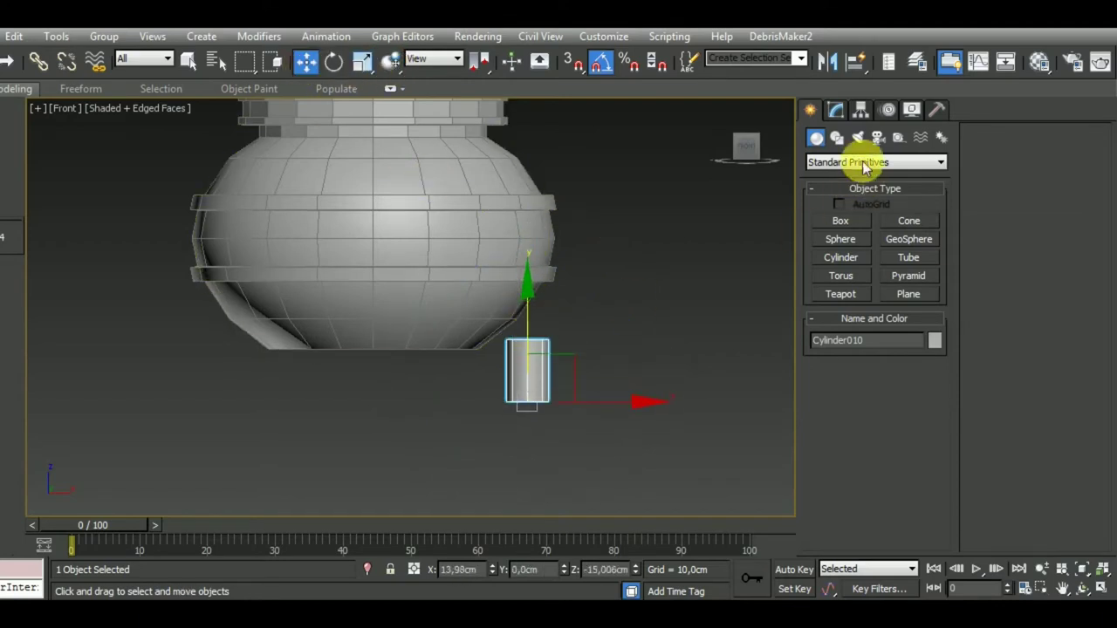
# Set the cylinder to radius 0.928 cm with 16 sides and convert it to Editable Poly
pyautogui.click(835, 110)
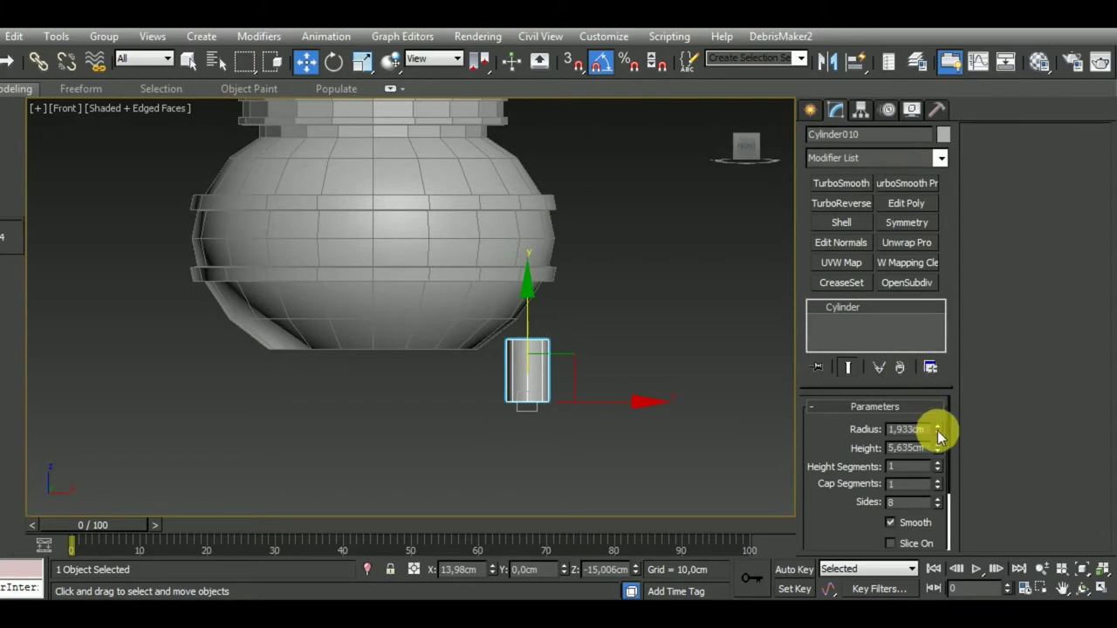
pyautogui.moveTo(938, 431); pyautogui.dragTo(962, 478)
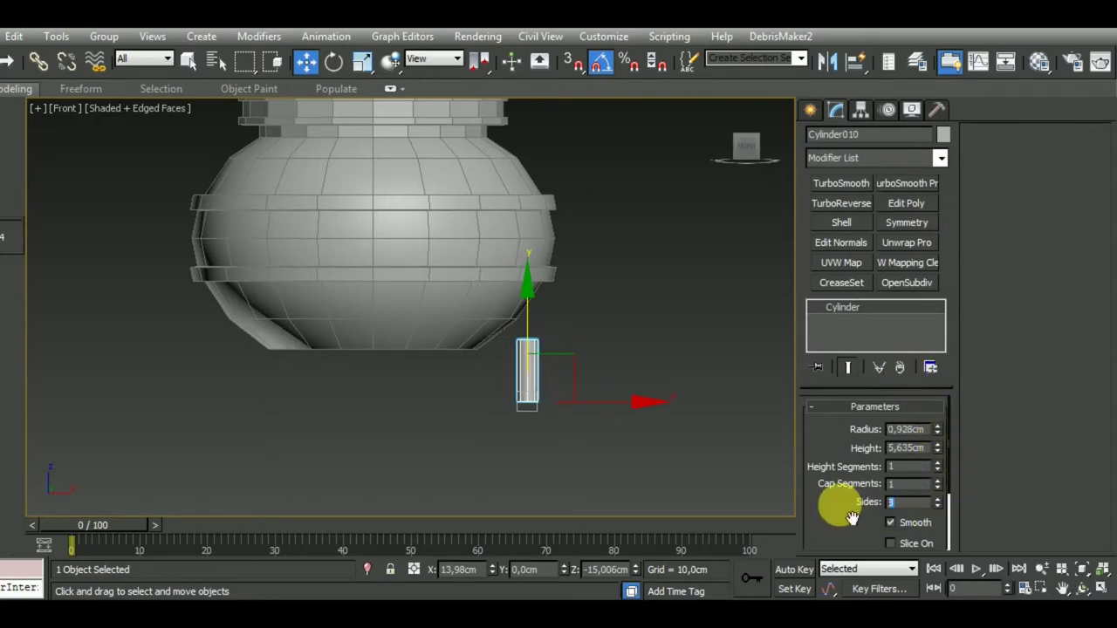
pyautogui.write('16')
pyautogui.press('Return')
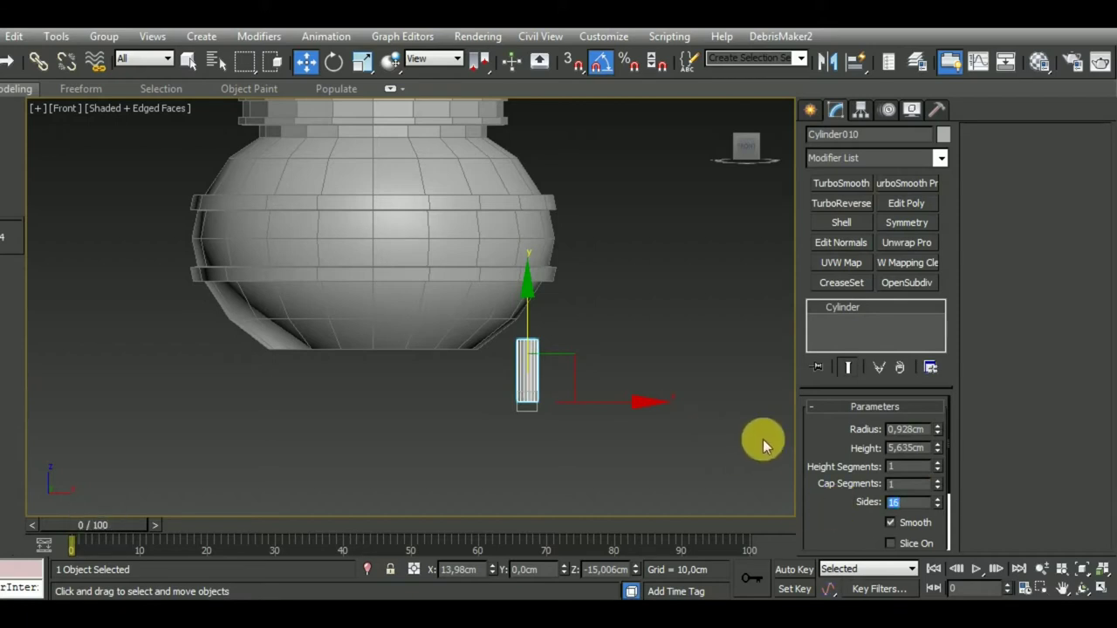
pyautogui.rightClick(873, 310)
# Convert the foot to editable poly, scale its top vertices to 156% and lower the bottom ones
pyautogui.click(932, 440)
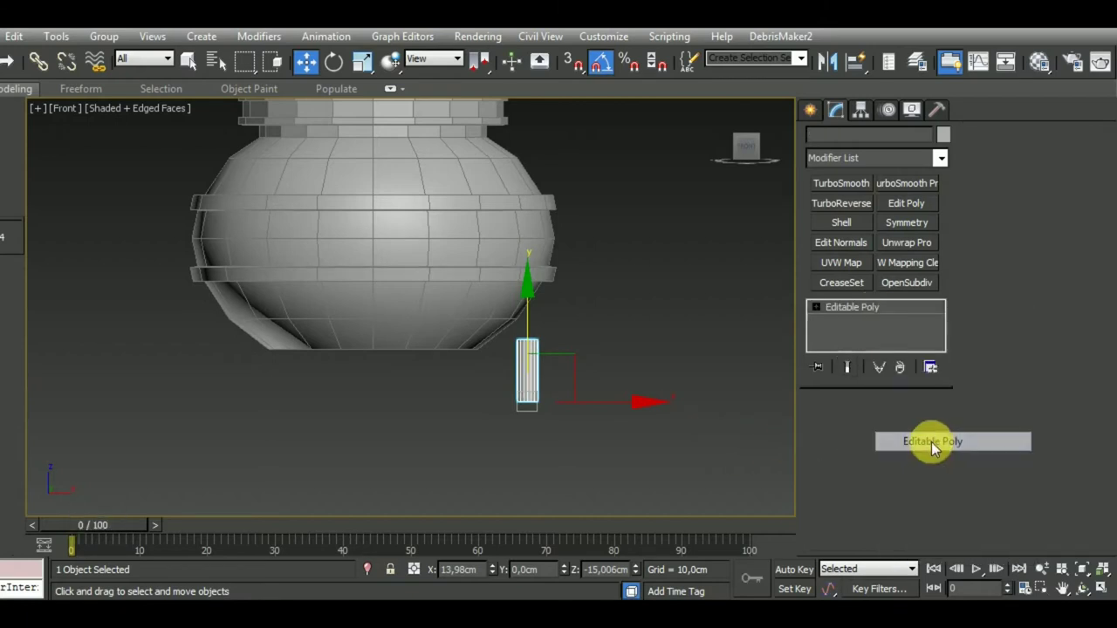
pyautogui.click(829, 426)
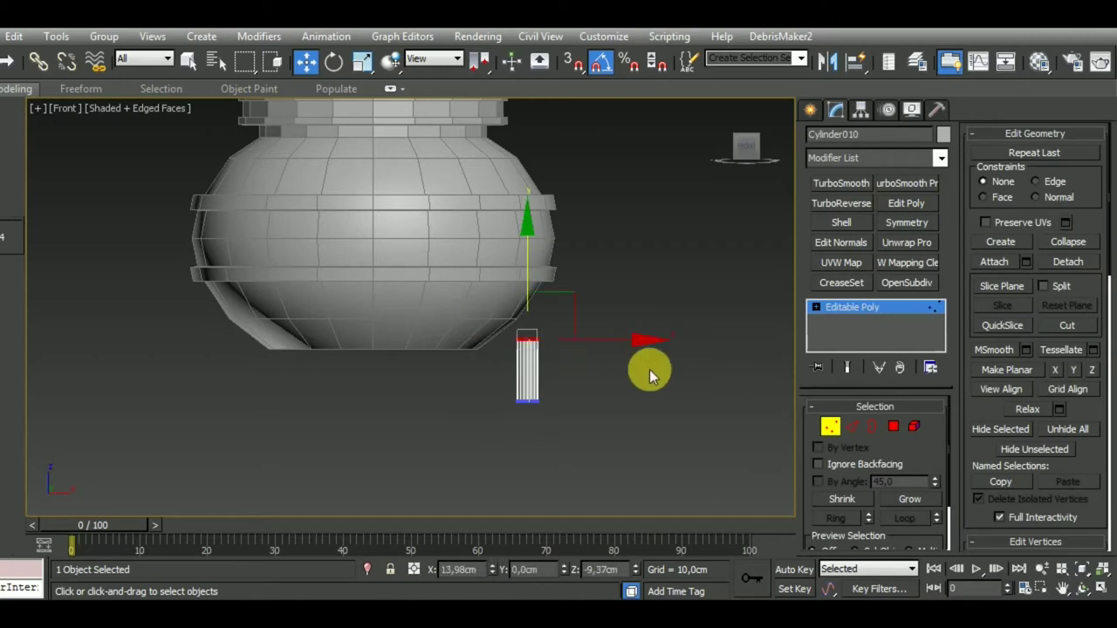
pyautogui.press('r')
pyautogui.moveTo(543, 323); pyautogui.dragTo(540, 288)
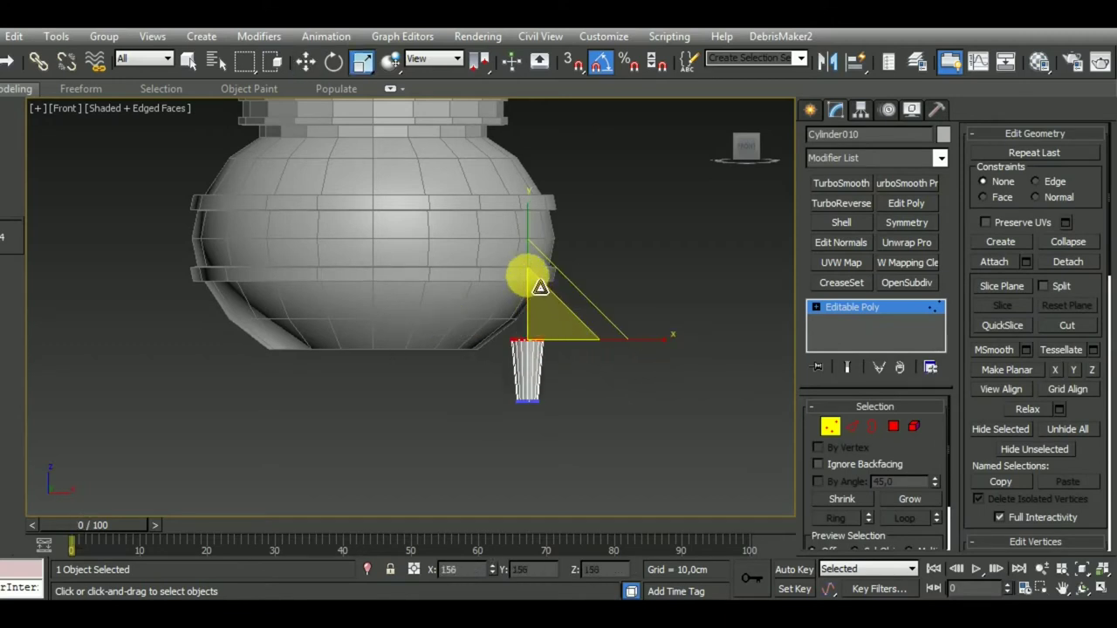
pyautogui.moveTo(622, 445); pyautogui.dragTo(622, 445)
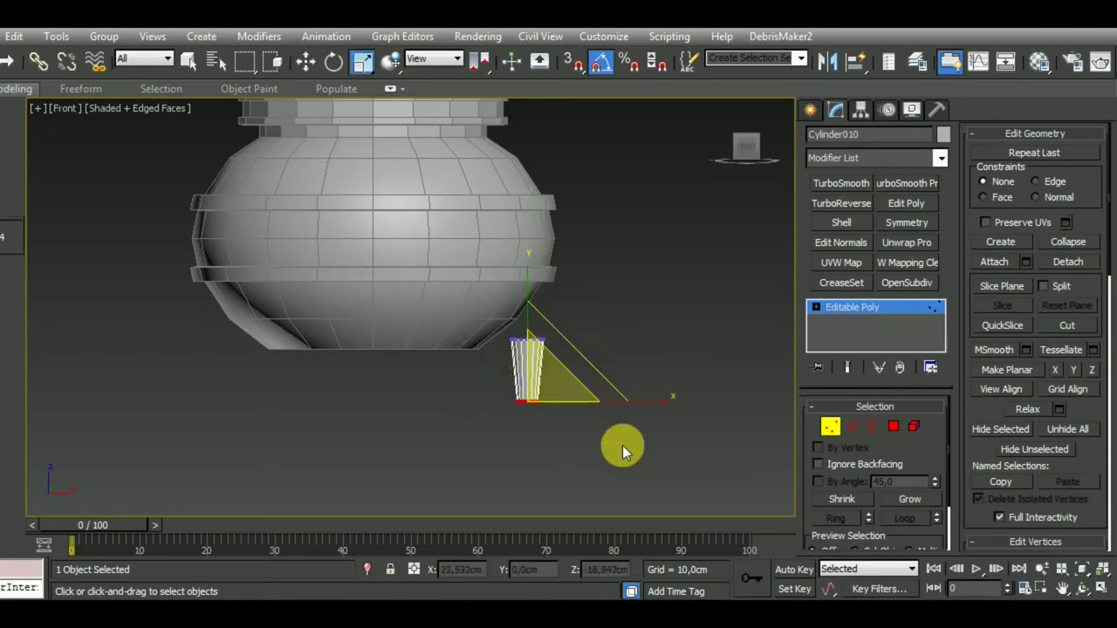
pyautogui.press('w')
pyautogui.moveTo(529, 311)
pyautogui.mouseDown()
pyautogui.moveTo(539, 337)
pyautogui.moveTo(626, 326)
pyautogui.mouseUp()
# Tilt the foot about 20° and tuck it under the pot at Z -14,316 cm
pyautogui.click(829, 425)
pyautogui.click(333, 62)
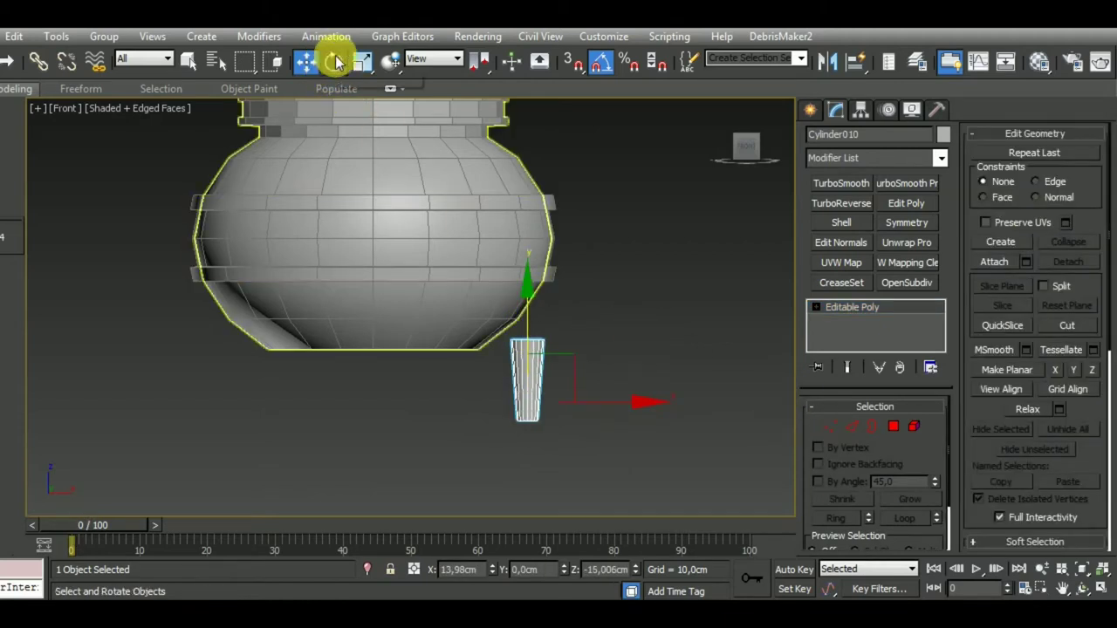
pyautogui.moveTo(593, 319); pyautogui.dragTo(582, 302)
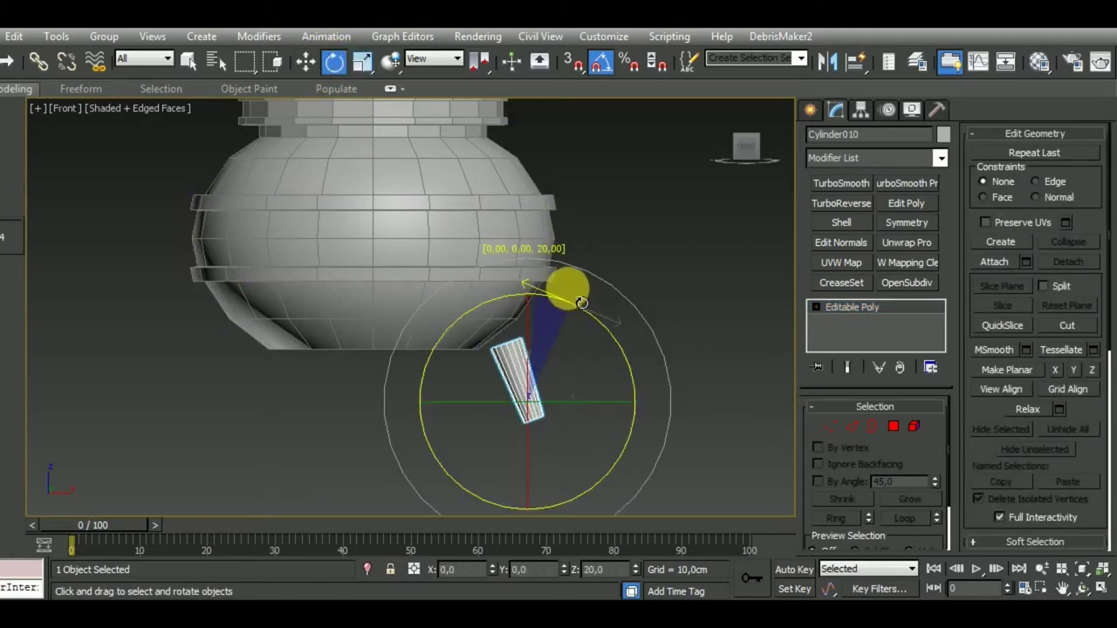
pyautogui.click(305, 61)
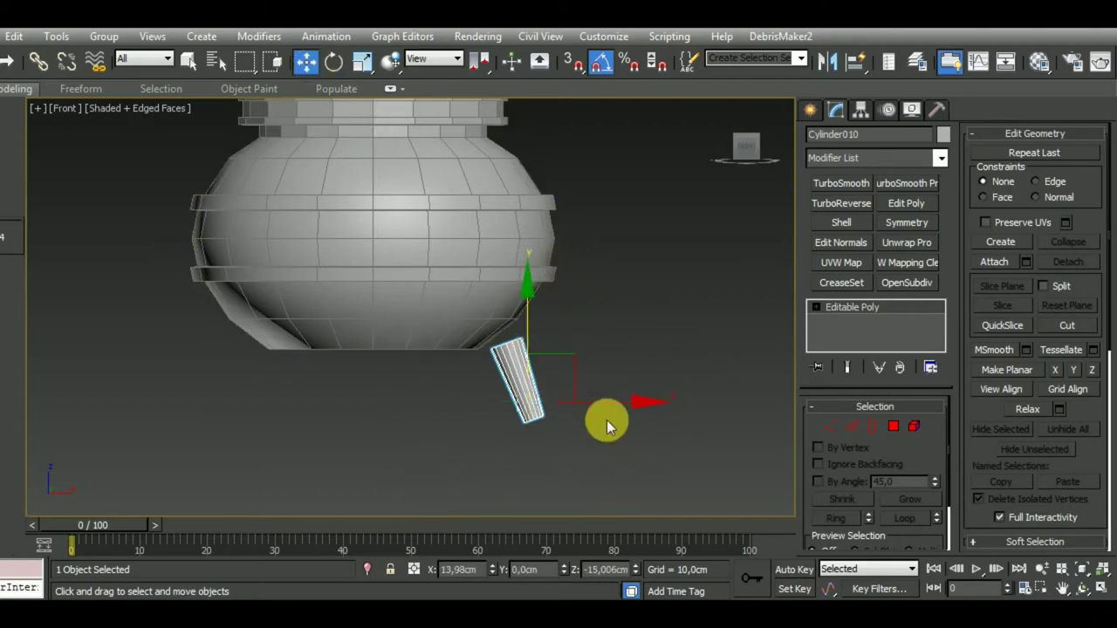
pyautogui.moveTo(632, 418); pyautogui.dragTo(590, 405)
pyautogui.scroll(2, 442, 373)
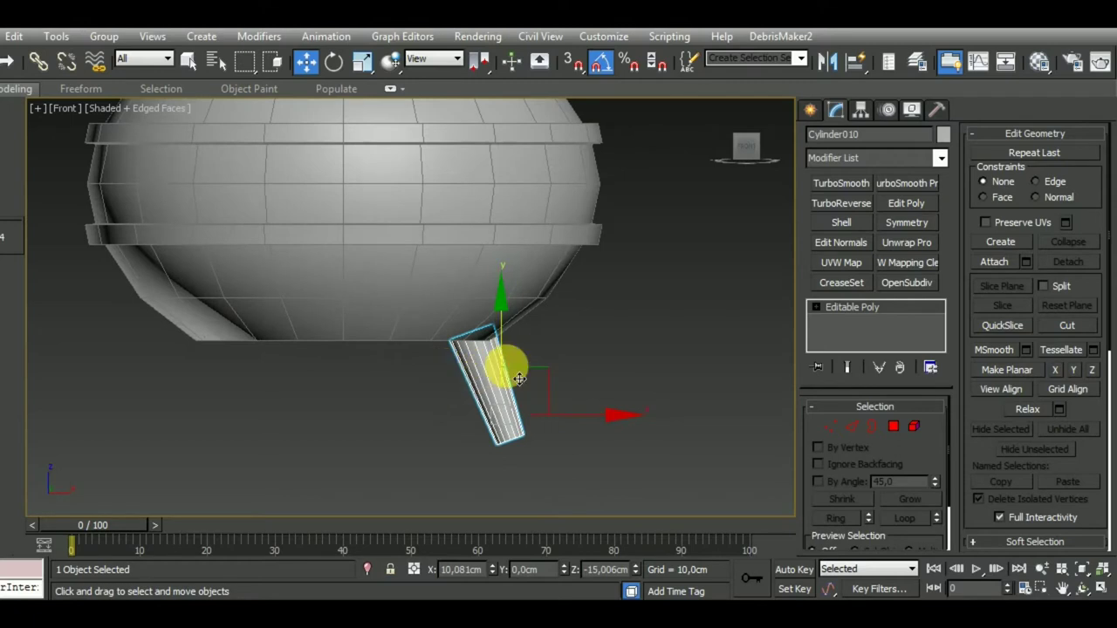
pyautogui.moveTo(512, 357)
pyautogui.mouseDown()
pyautogui.moveTo(506, 333)
pyautogui.moveTo(564, 406)
pyautogui.moveTo(614, 421)
pyautogui.moveTo(593, 404)
pyautogui.mouseUp()
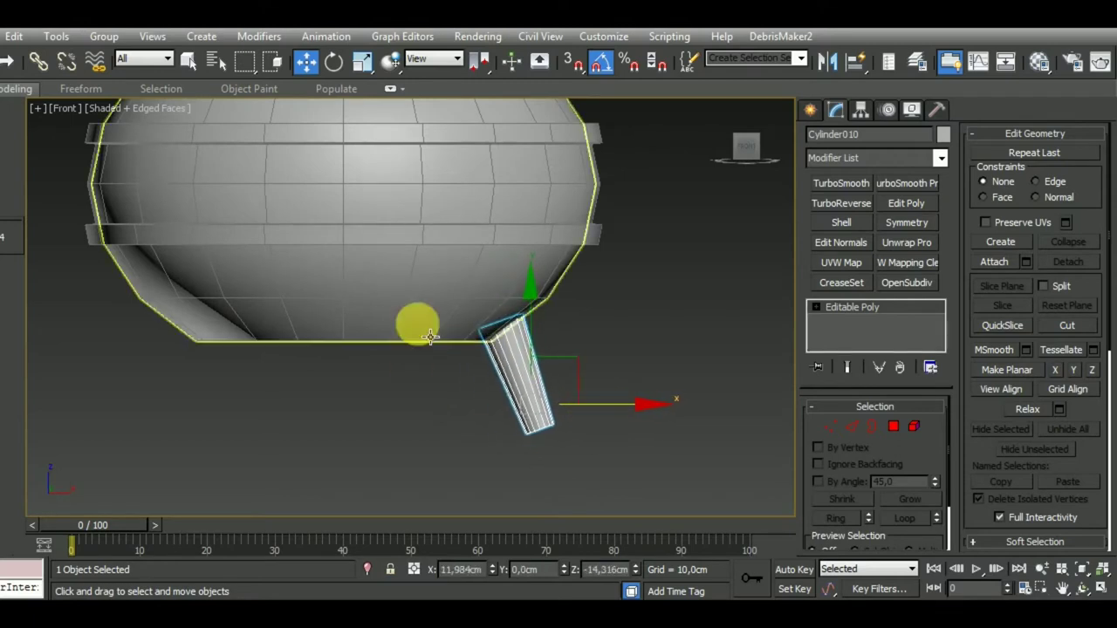
pyautogui.scroll(4, 494, 345)
pyautogui.scroll(-2, 494, 358)
pyautogui.scroll(-3, 494, 351)
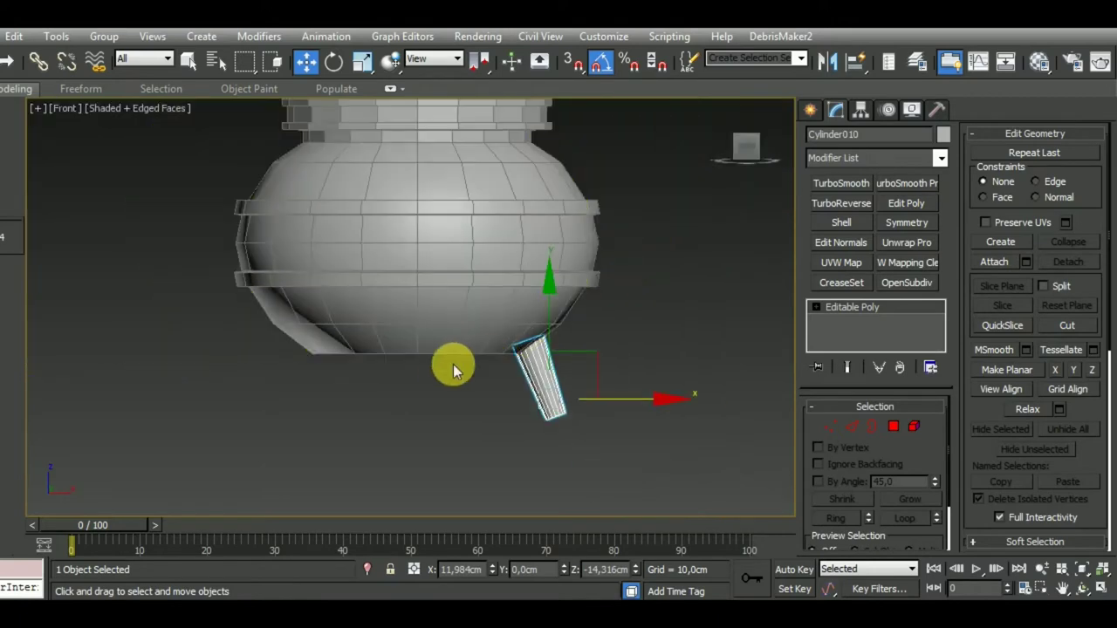
pyautogui.keyDown('alt'); pyautogui.moveTo(452, 359); pyautogui.dragTo(492, 341, button='middle'); pyautogui.keyUp('alt')
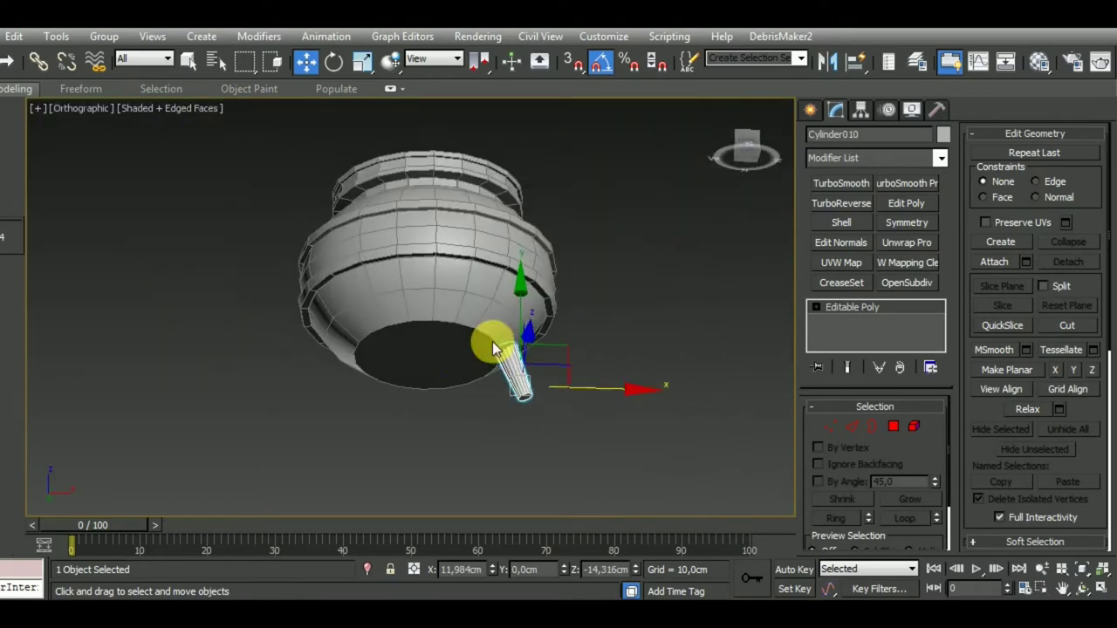
# Inset the pot's bottom face by 1.0 cm in Polygon mode
pyautogui.click(894, 426)
pyautogui.click(894, 425)
pyautogui.click(448, 343)
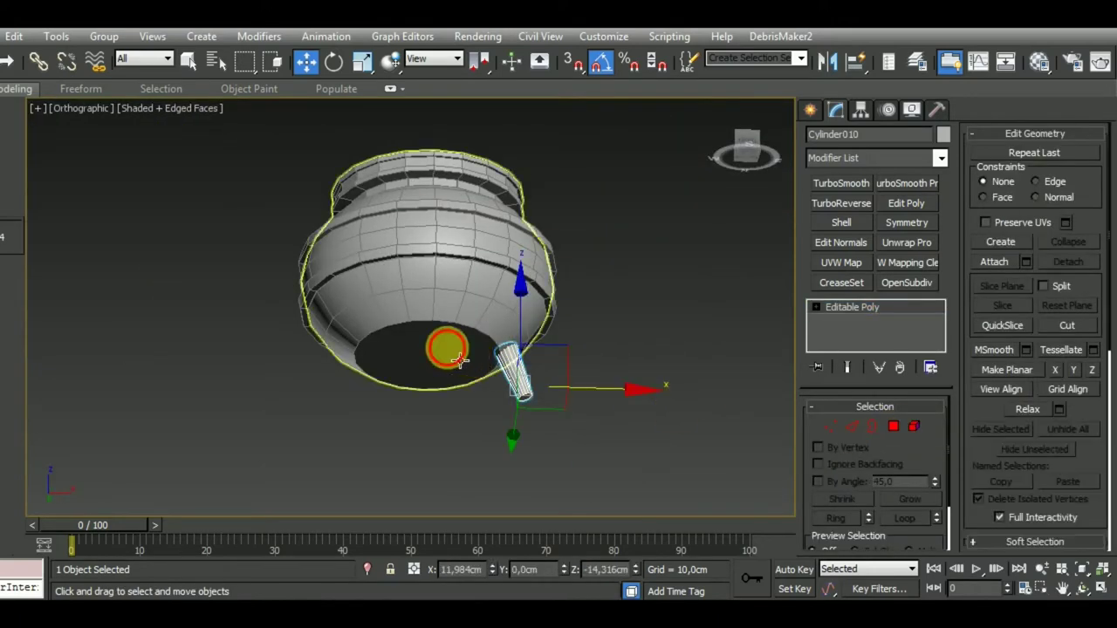
pyautogui.click(480, 364)
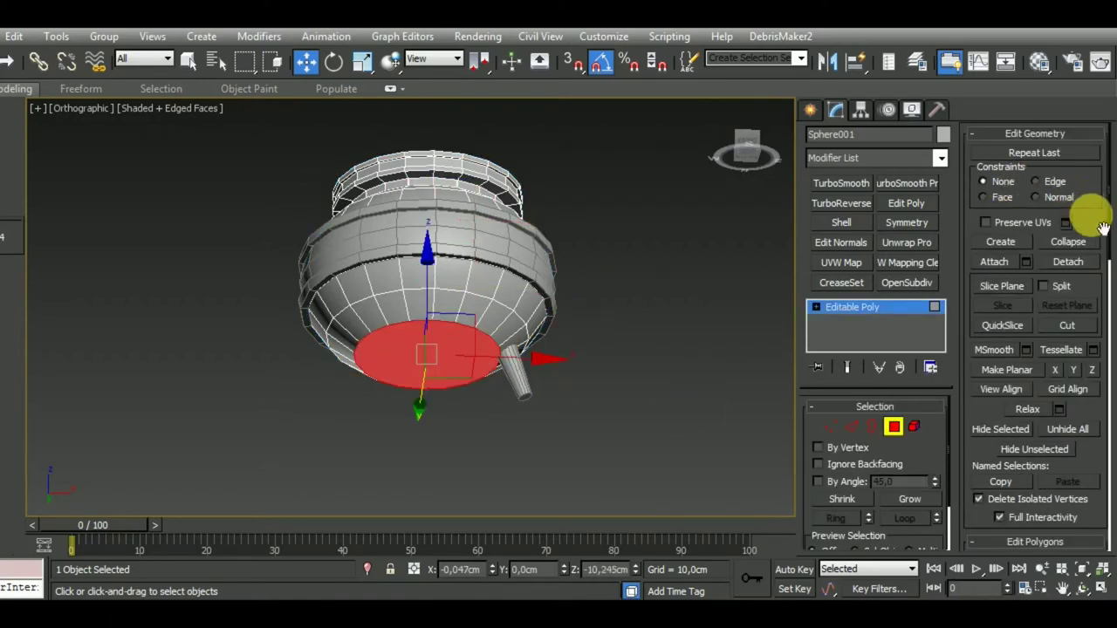
pyautogui.click(1086, 136)
pyautogui.click(1093, 211)
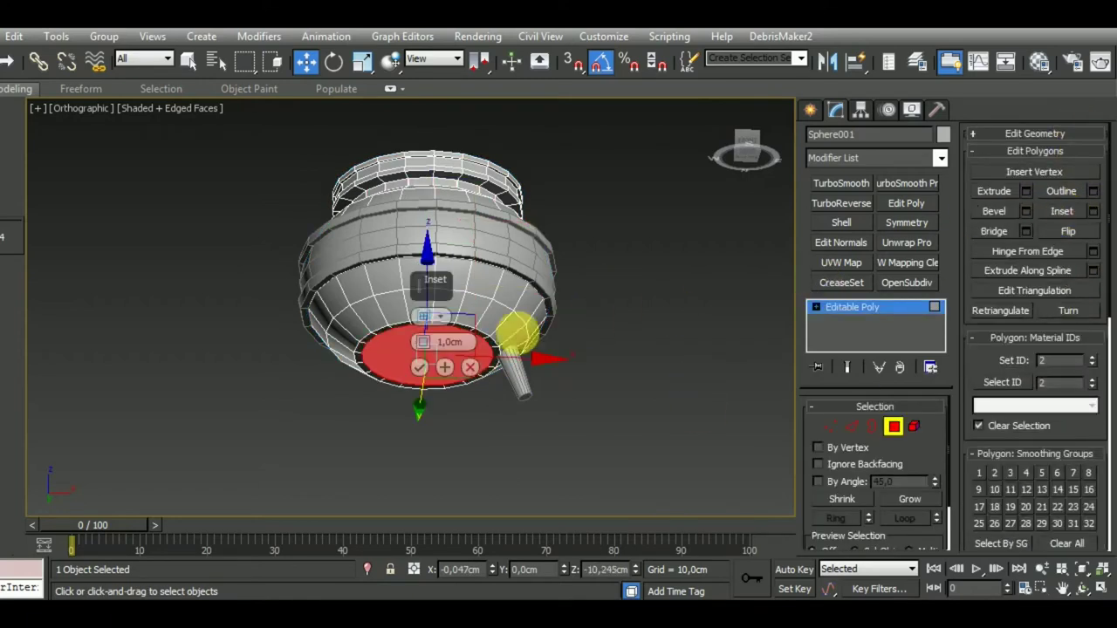
pyautogui.click(417, 368)
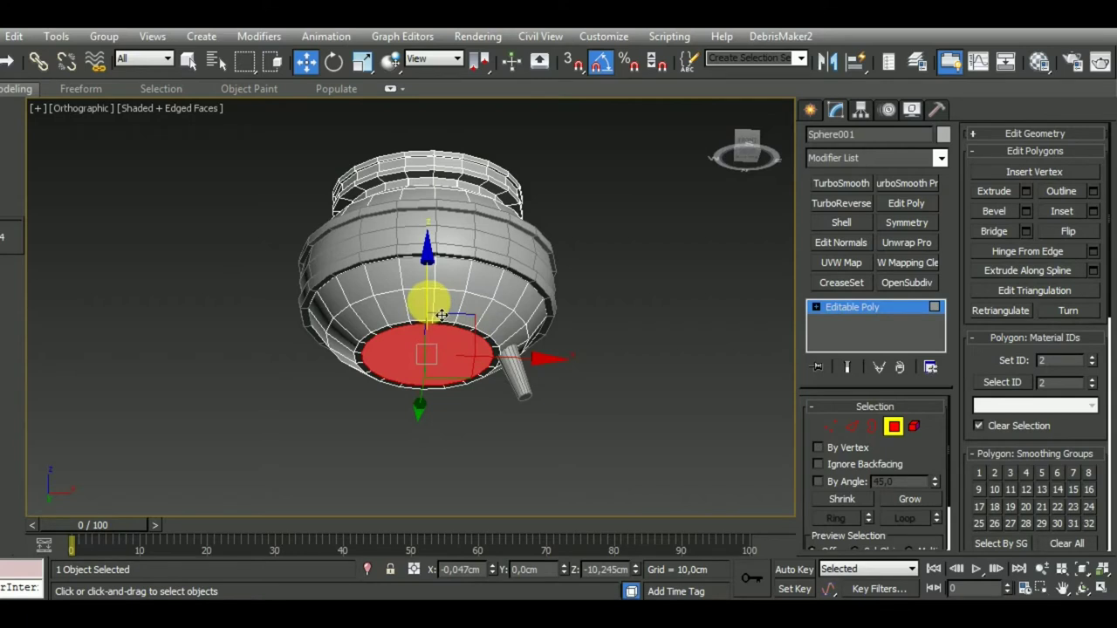
pyautogui.moveTo(442, 315); pyautogui.dragTo(443, 319)
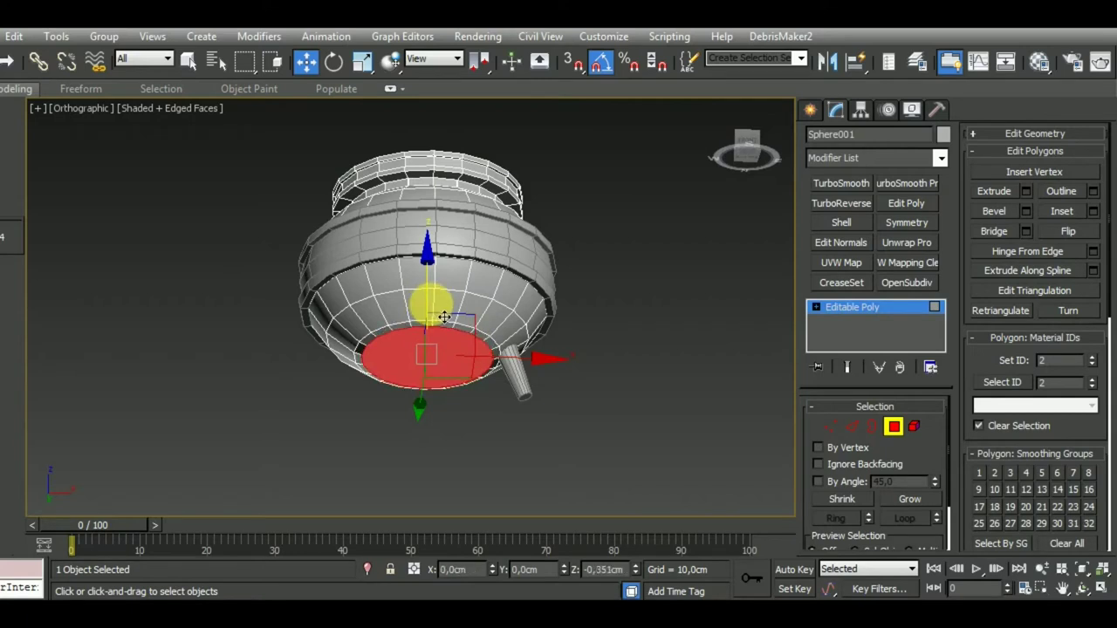
pyautogui.click(894, 425)
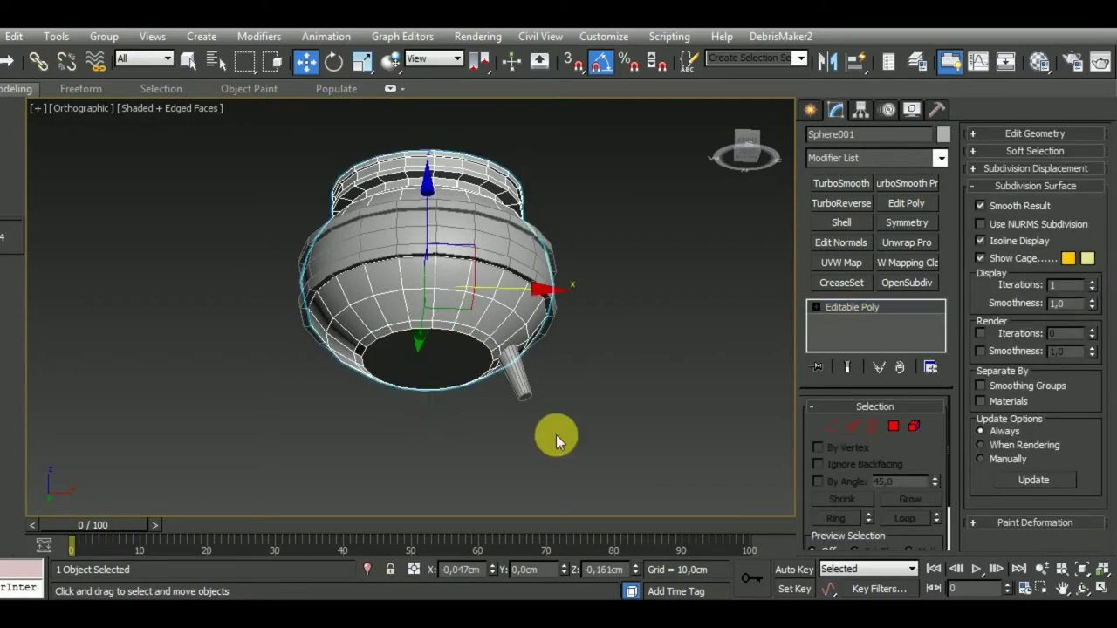
# In front view, nudge the foot cylinder slightly lower to Z -14,692 cm
pyautogui.press('f')
pyautogui.scroll(5, 514, 375)
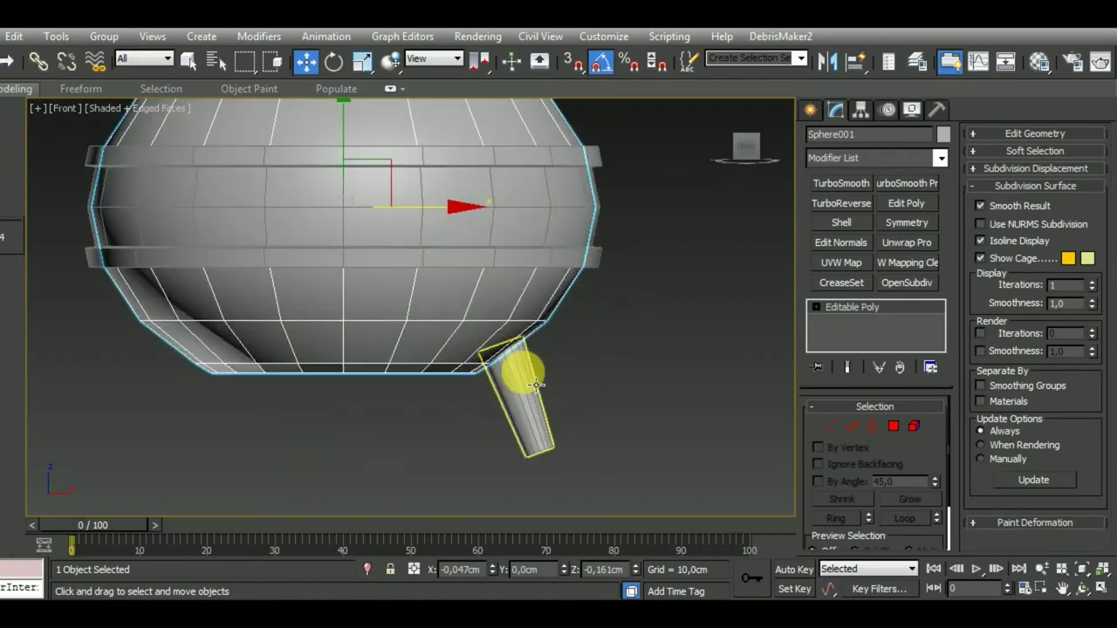
pyautogui.click(522, 373)
pyautogui.moveTo(521, 373); pyautogui.dragTo(525, 380)
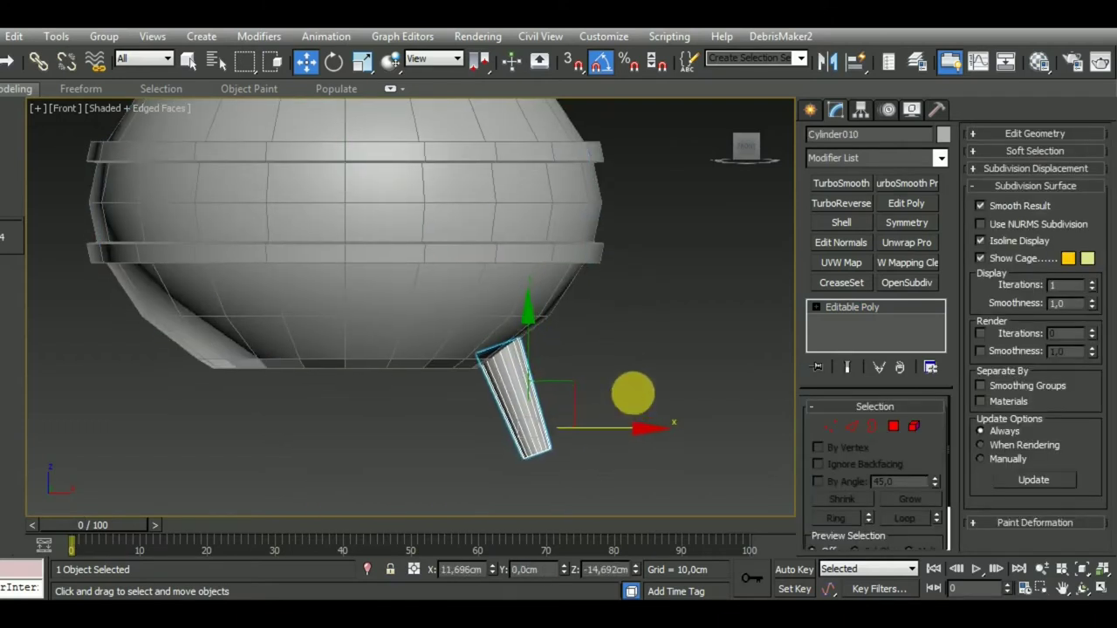
pyautogui.scroll(-3, 638, 384)
pyautogui.scroll(-2, 639, 376)
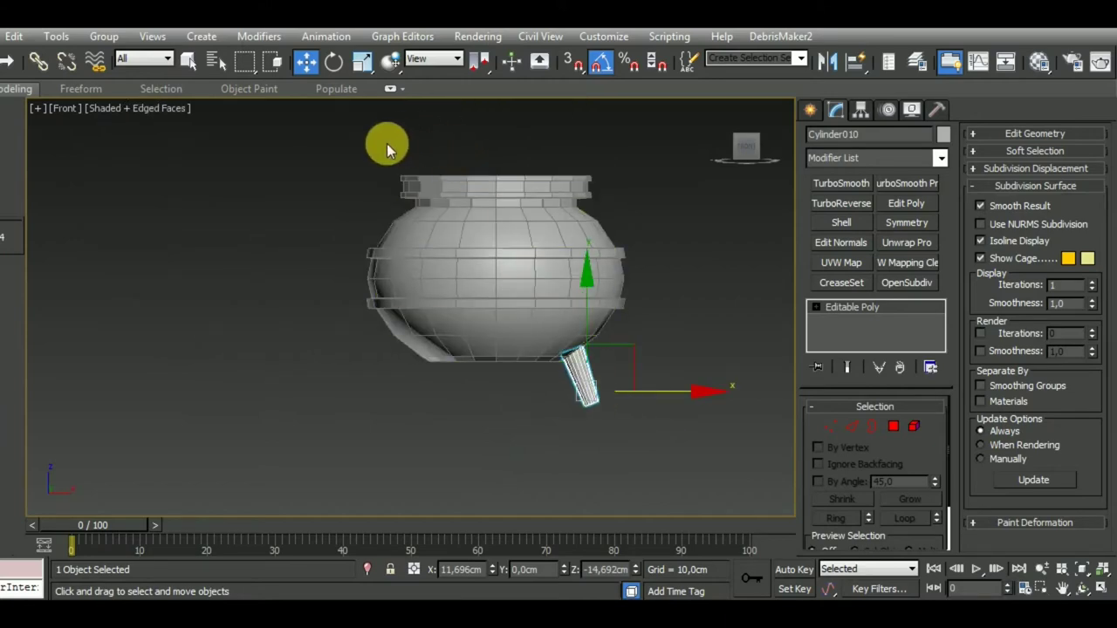
# Group all three pot parts as Group001 and zero the group's Z height
pyautogui.hotkey('ctrl', 'a')
pyautogui.click(103, 35)
pyautogui.click(122, 59)
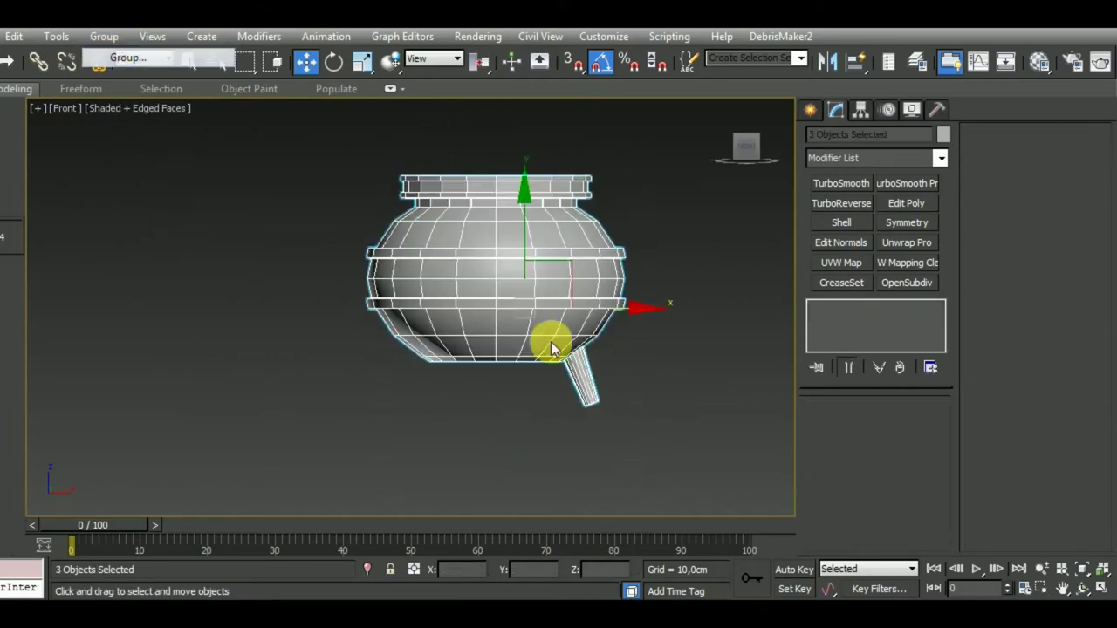
pyautogui.click(551, 341)
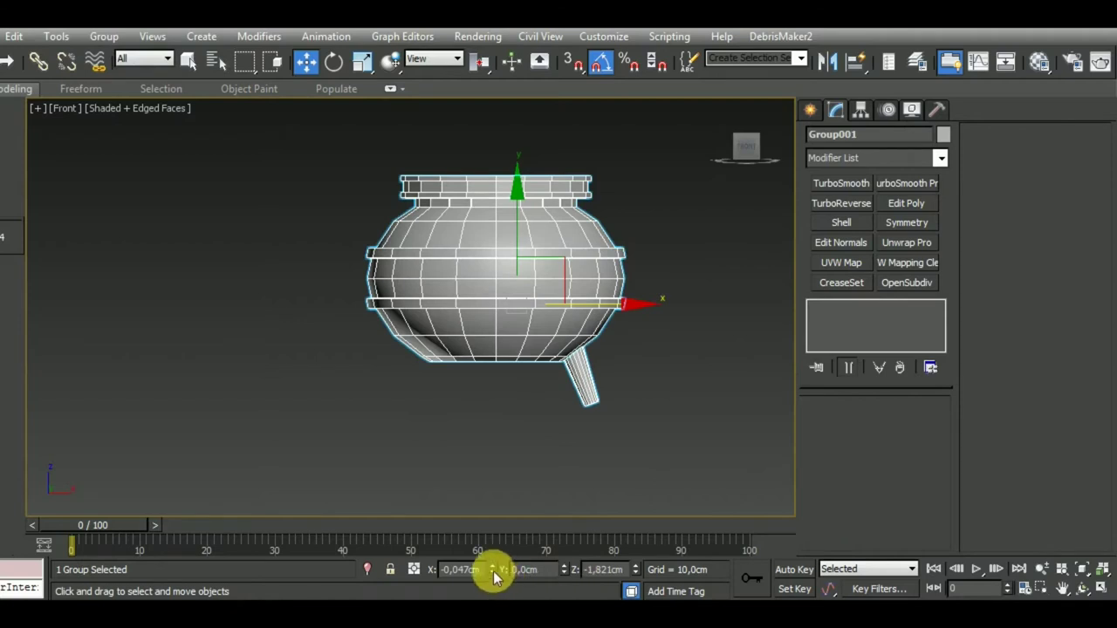
pyautogui.rightClick(636, 569)
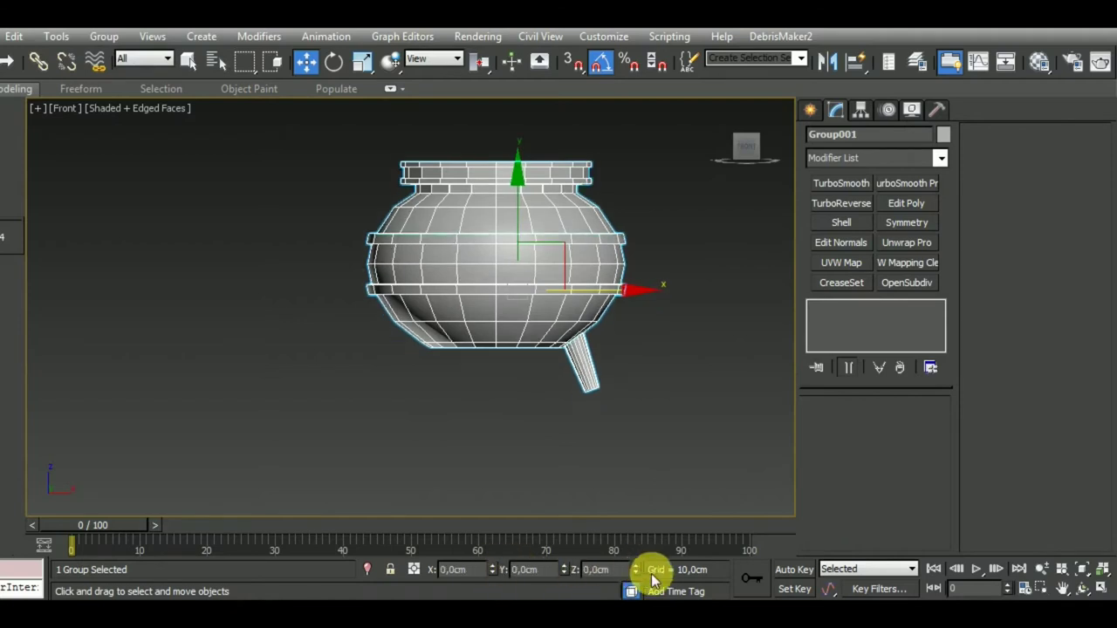
# Ungroup the pot, undo the body's Z reset, and select the angled leg
pyautogui.click(104, 36)
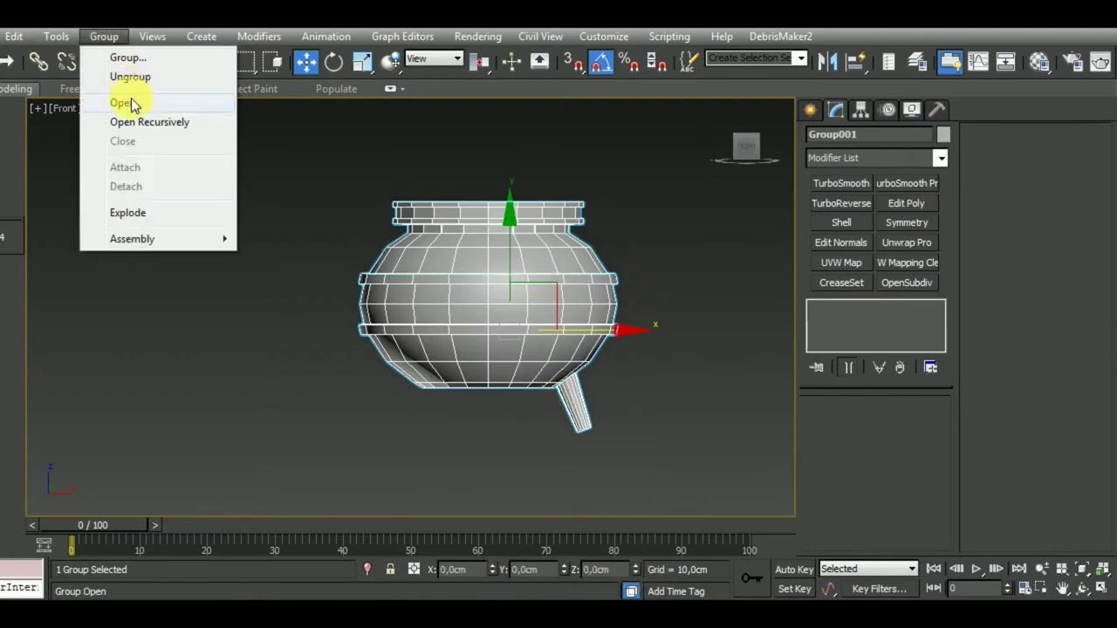
pyautogui.click(127, 78)
pyautogui.click(636, 411)
pyautogui.click(532, 386)
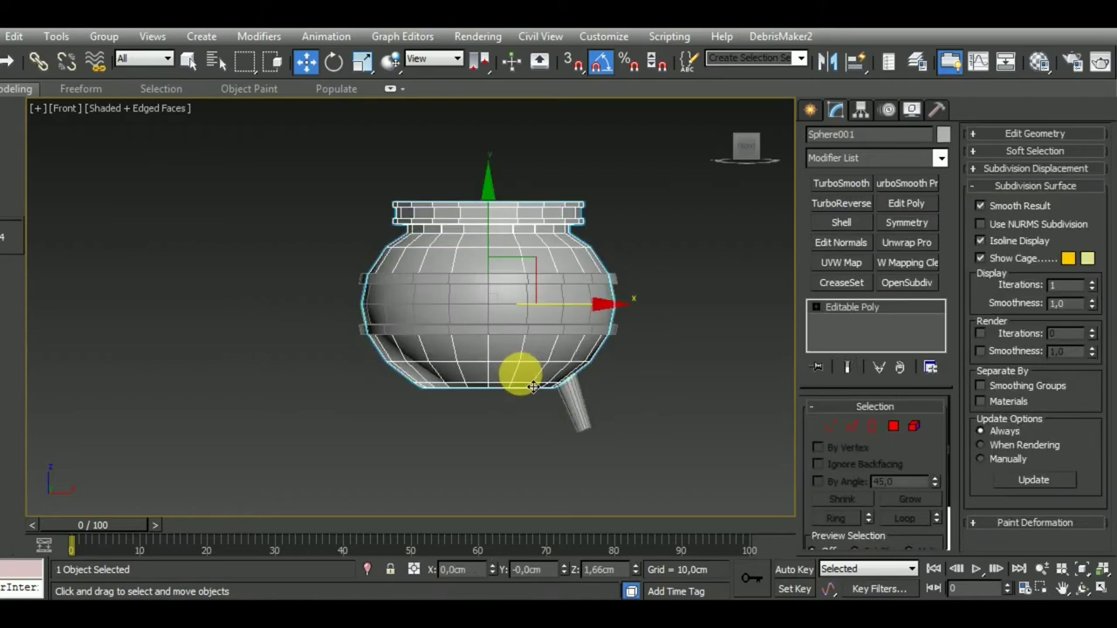
pyautogui.rightClick(638, 568)
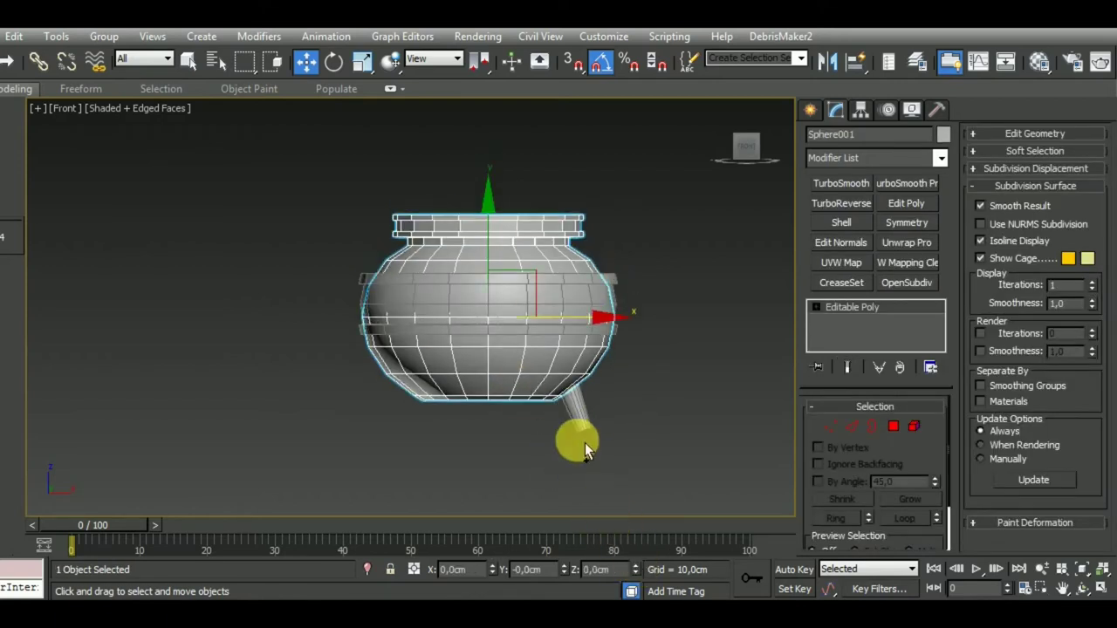
pyautogui.hotkey('ctrl', 'z')
pyautogui.click(578, 417)
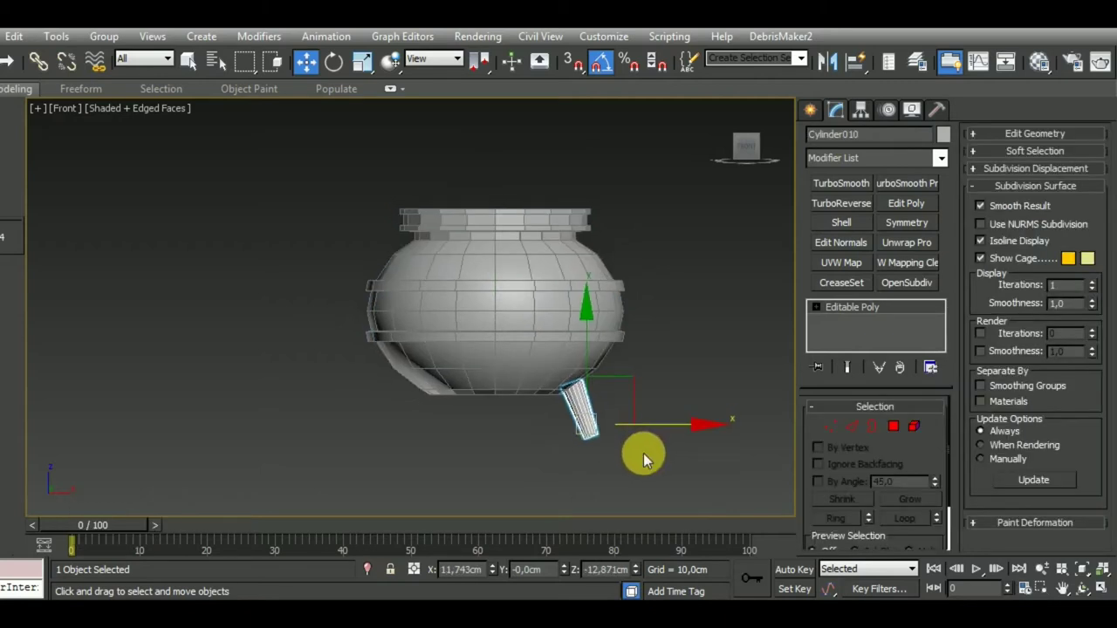
# Move the leg's pivot to the pot's centre using Affect Pivot Only with X at 0
pyautogui.press('t')
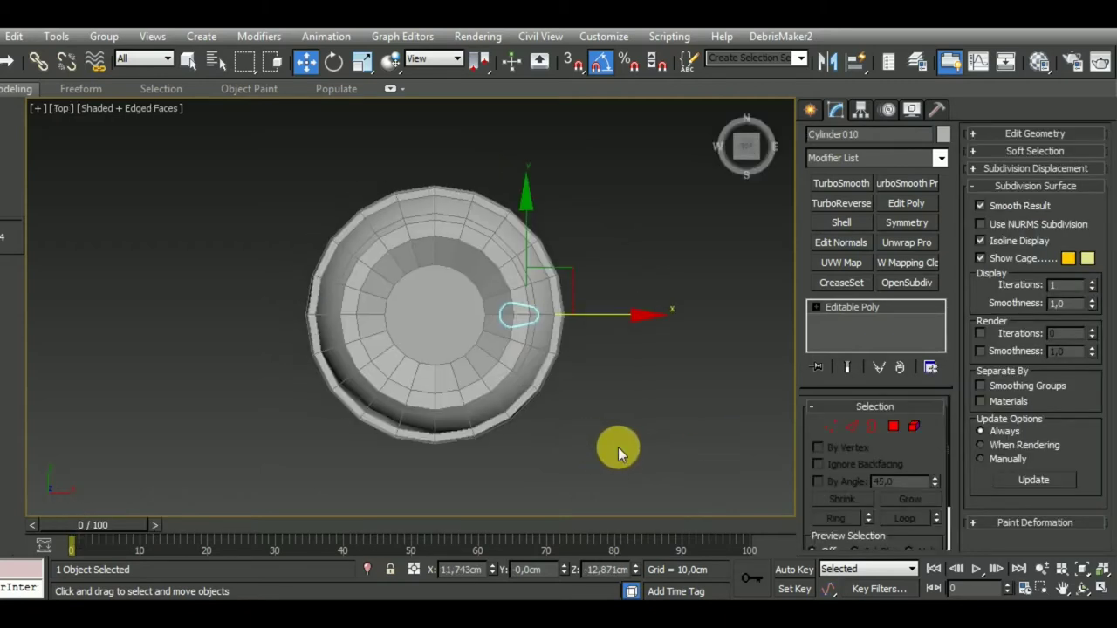
pyautogui.click(861, 110)
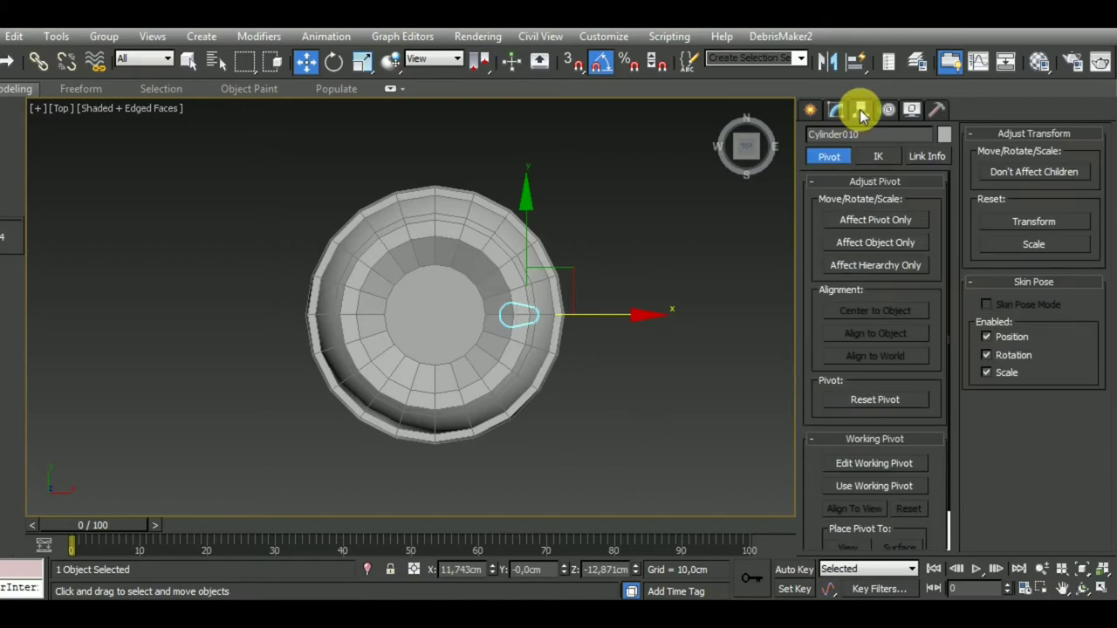
pyautogui.click(899, 223)
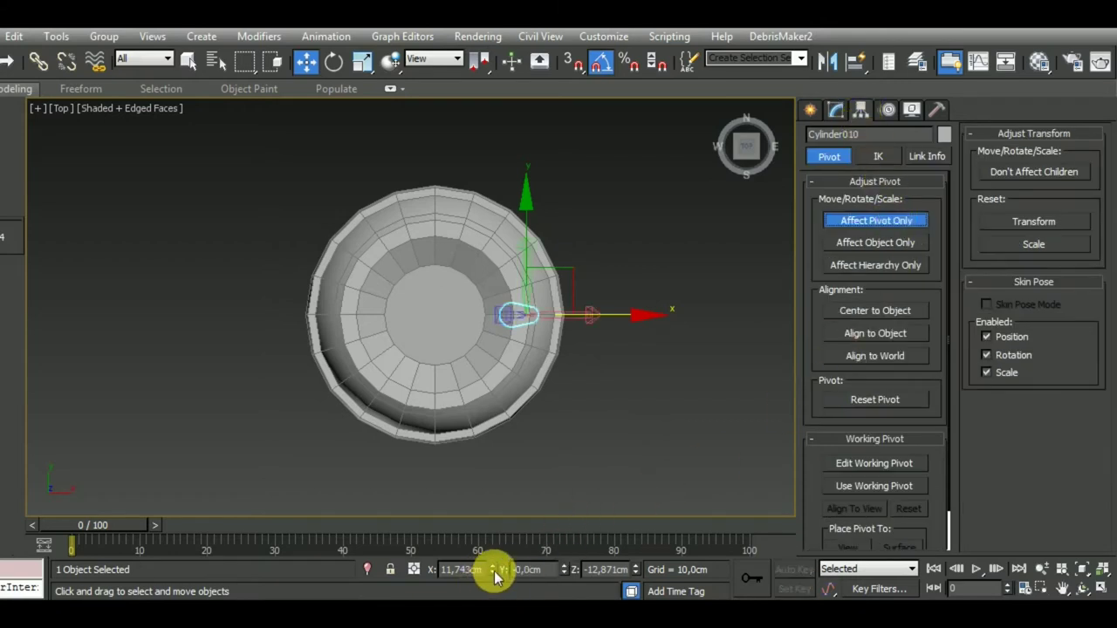
pyautogui.click(873, 224)
# Shift-rotate the leg 90° around Z to create 2 copies around the base
pyautogui.click(332, 60)
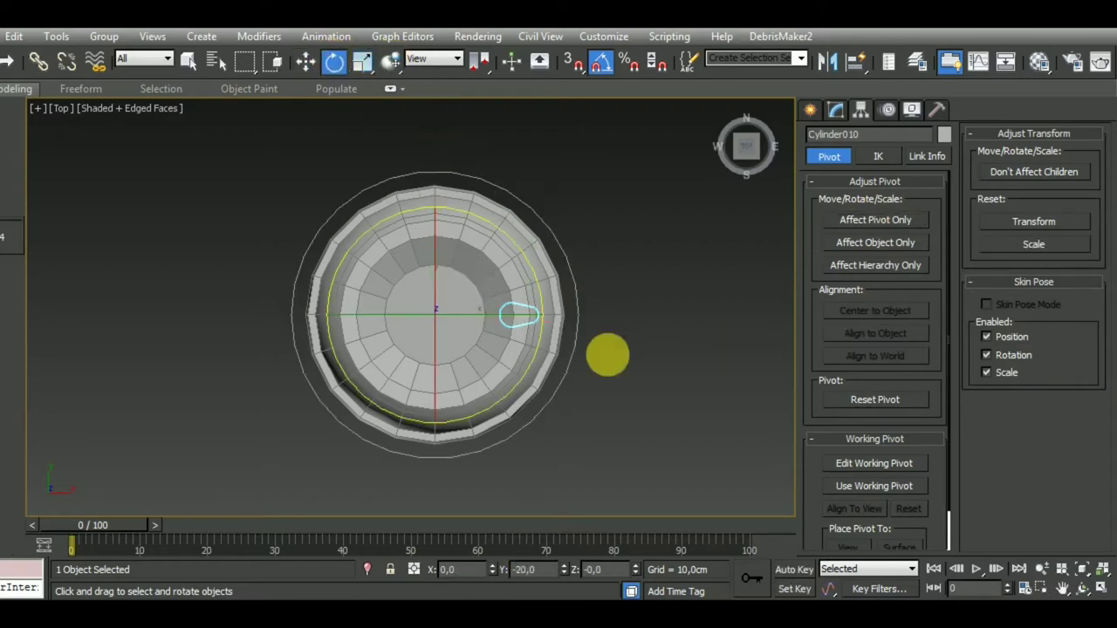
pyautogui.moveTo(609, 354); pyautogui.dragTo(582, 364)
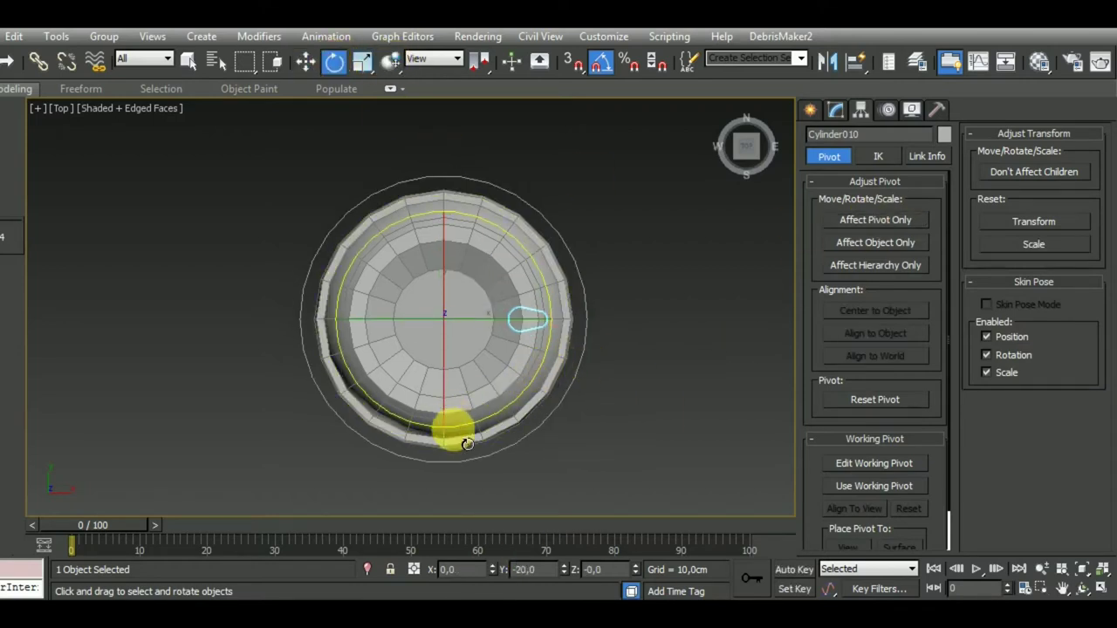
pyautogui.moveTo(474, 443); pyautogui.dragTo(552, 445)
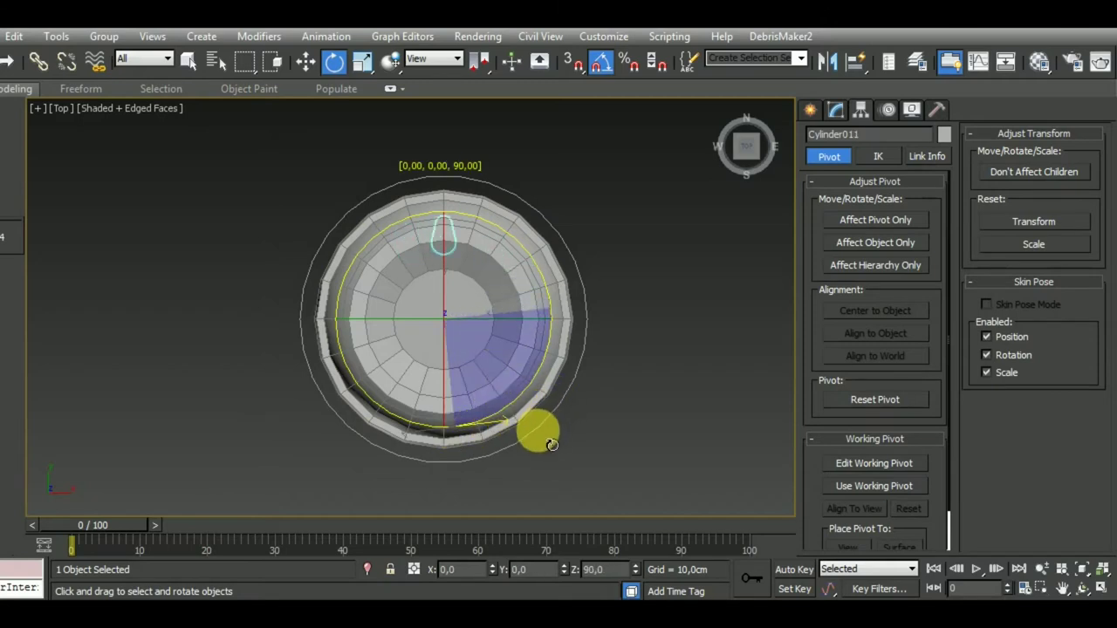
pyautogui.click(580, 318)
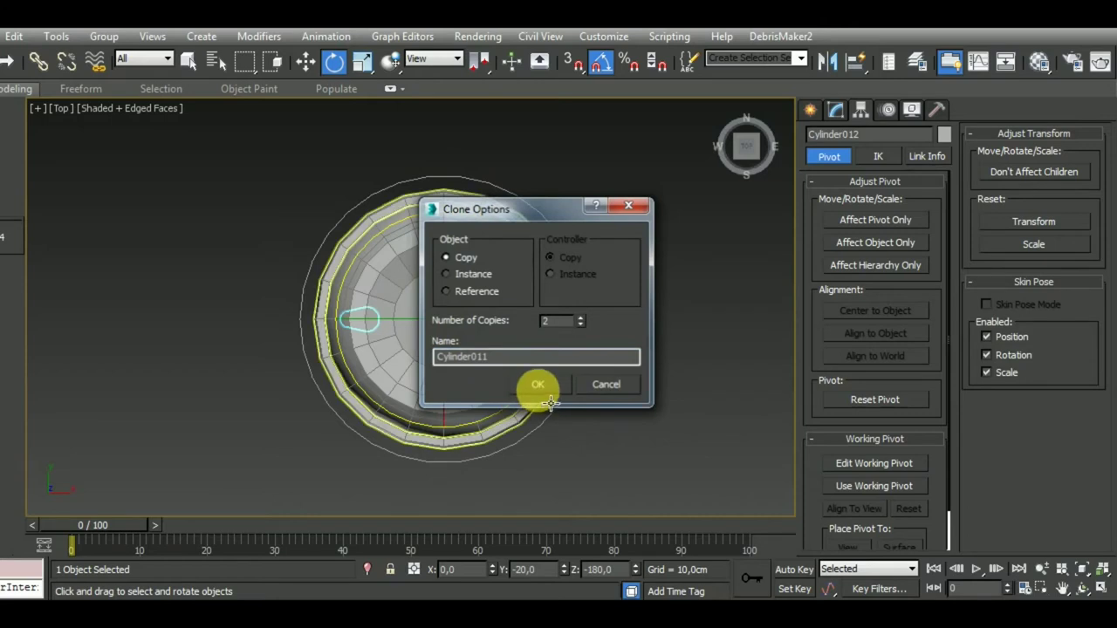
pyautogui.click(541, 385)
pyautogui.click(607, 388)
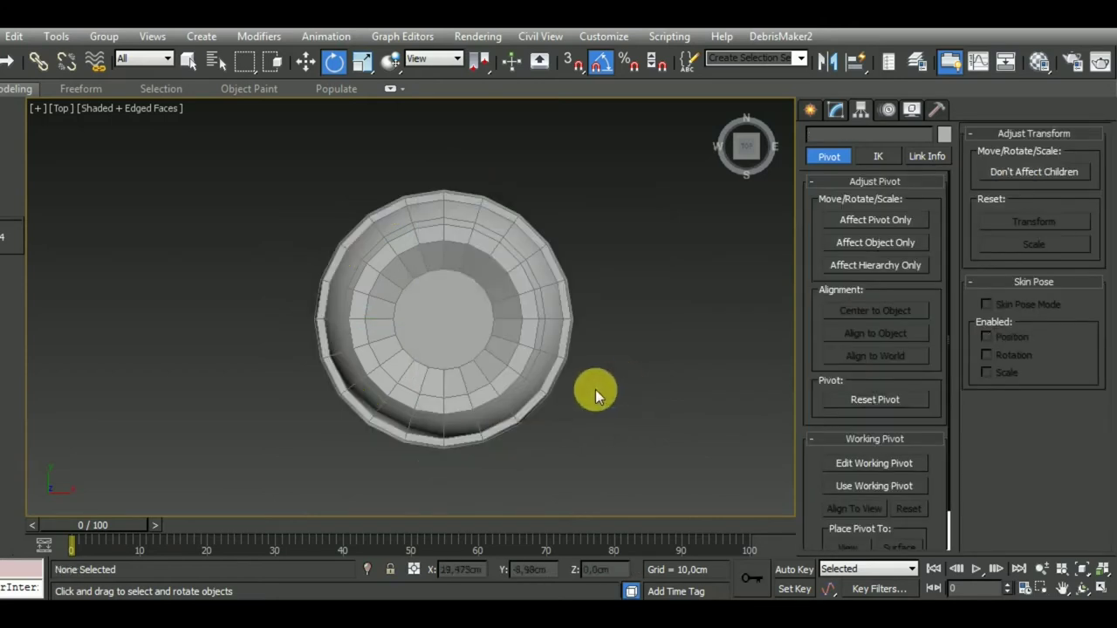
# Orbit around the pot to inspect its angled legs from below
pyautogui.moveTo(599, 394)
pyautogui.keyDown('alt'); pyautogui.mouseDown(button='middle')
pyautogui.moveTo(573, 274)
pyautogui.moveTo(616, 265)
pyautogui.moveTo(598, 309)
pyautogui.mouseUp(button='middle'); pyautogui.keyUp('alt')
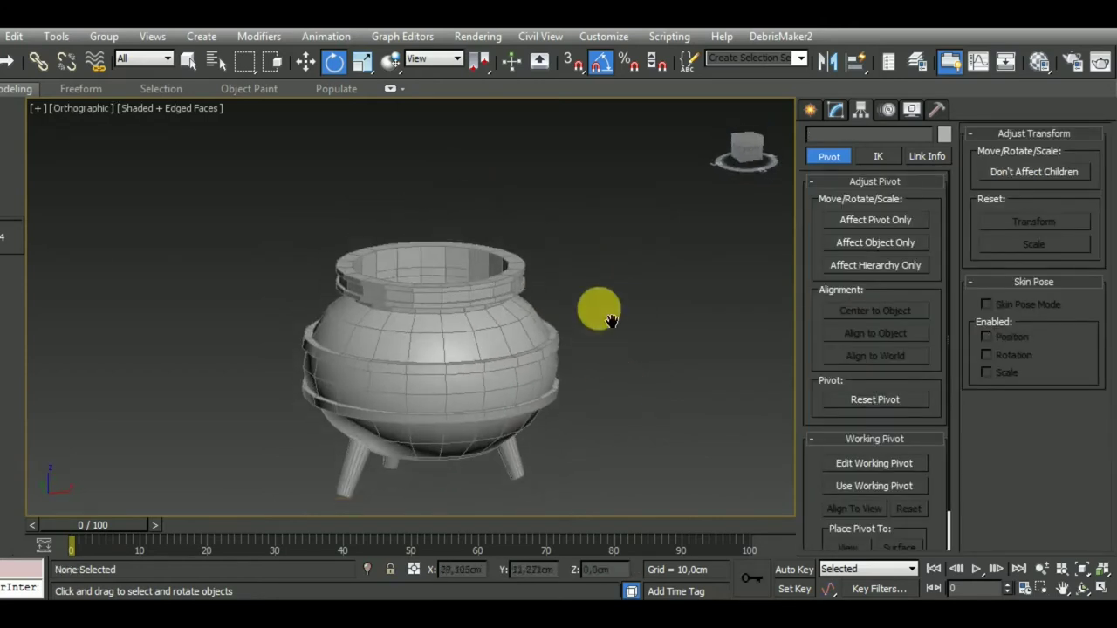
pyautogui.scroll(5, 598, 309)
pyautogui.click(513, 360)
pyautogui.moveTo(513, 359)
pyautogui.keyDown('alt'); pyautogui.mouseDown(button='middle')
pyautogui.moveTo(602, 304)
pyautogui.moveTo(593, 319)
pyautogui.moveTo(544, 313)
pyautogui.moveTo(563, 328)
pyautogui.moveTo(598, 323)
pyautogui.mouseUp(button='middle'); pyautogui.keyUp('alt')
pyautogui.scroll(-4, 601, 324)
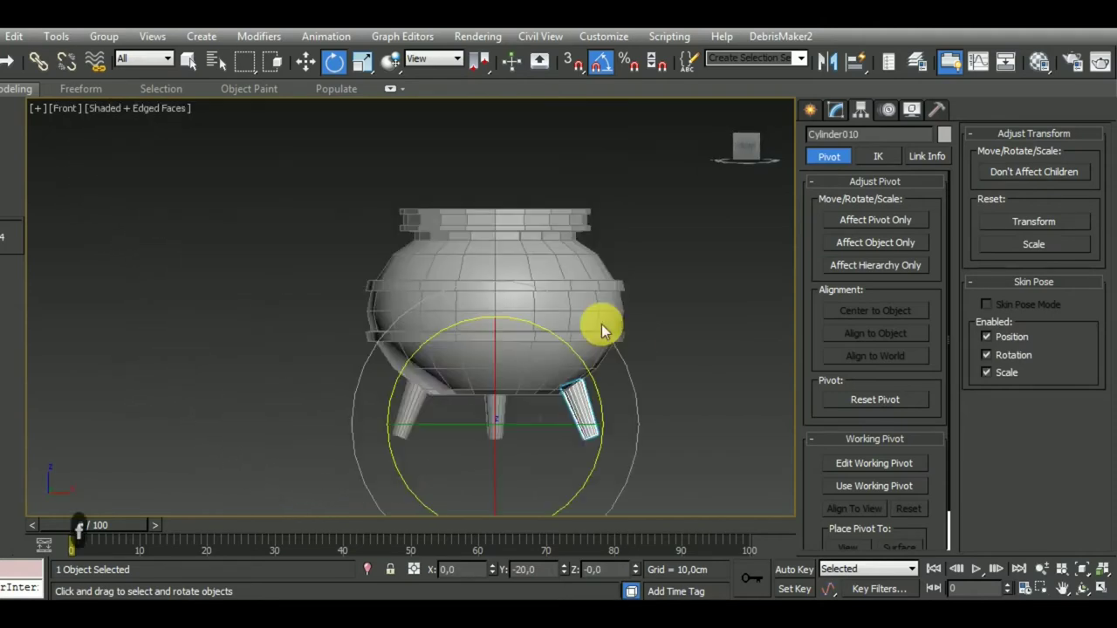
# Return to the front view, recentre the pot and marquee-select all its pieces
pyautogui.press('f')
pyautogui.click(658, 364)
pyautogui.moveTo(656, 369)
pyautogui.mouseDown(button='middle')
pyautogui.moveTo(657, 385)
pyautogui.moveTo(635, 374)
pyautogui.mouseUp(button='middle')
pyautogui.click(310, 66)
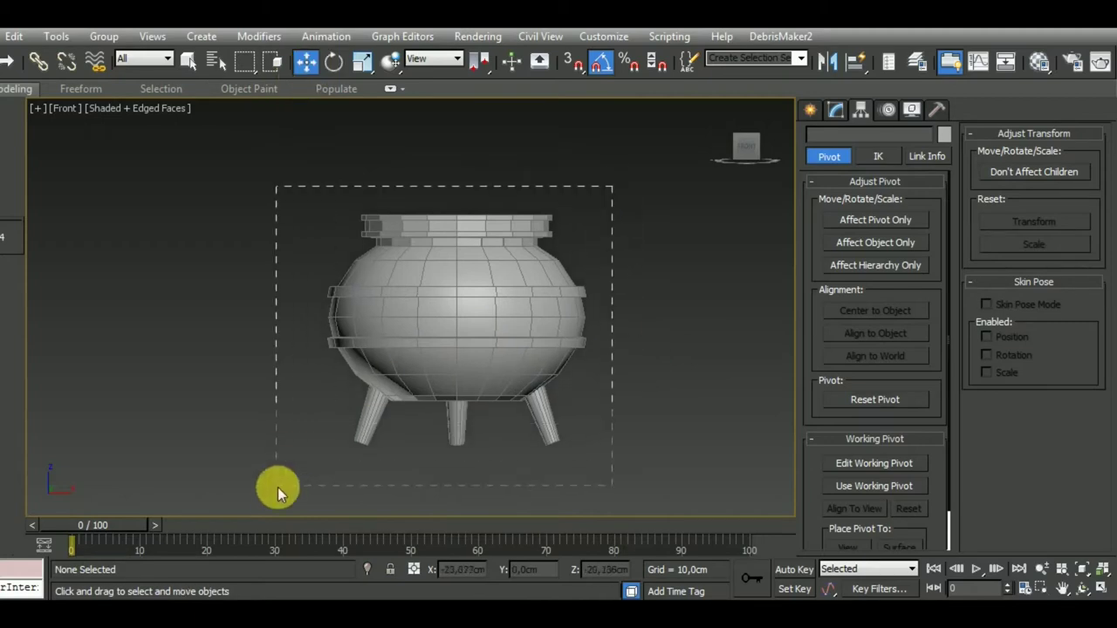
pyautogui.moveTo(278, 487); pyautogui.dragTo(279, 486)
# Assign a standard material to the selected pot pieces in the Material Editor
pyautogui.press('m')
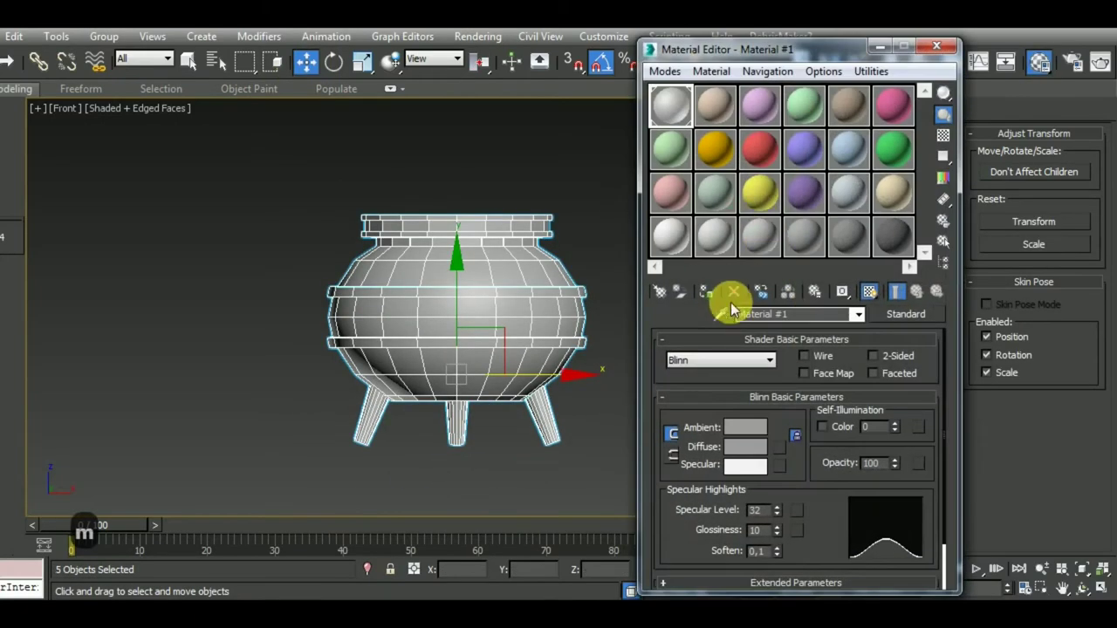
pyautogui.click(709, 294)
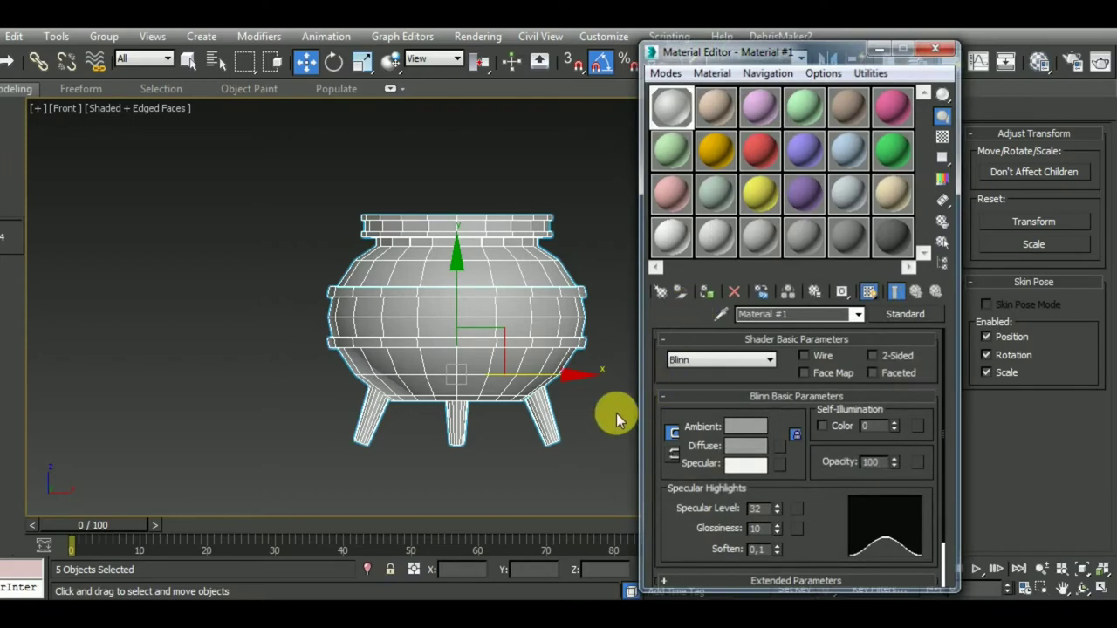
pyautogui.click(663, 412)
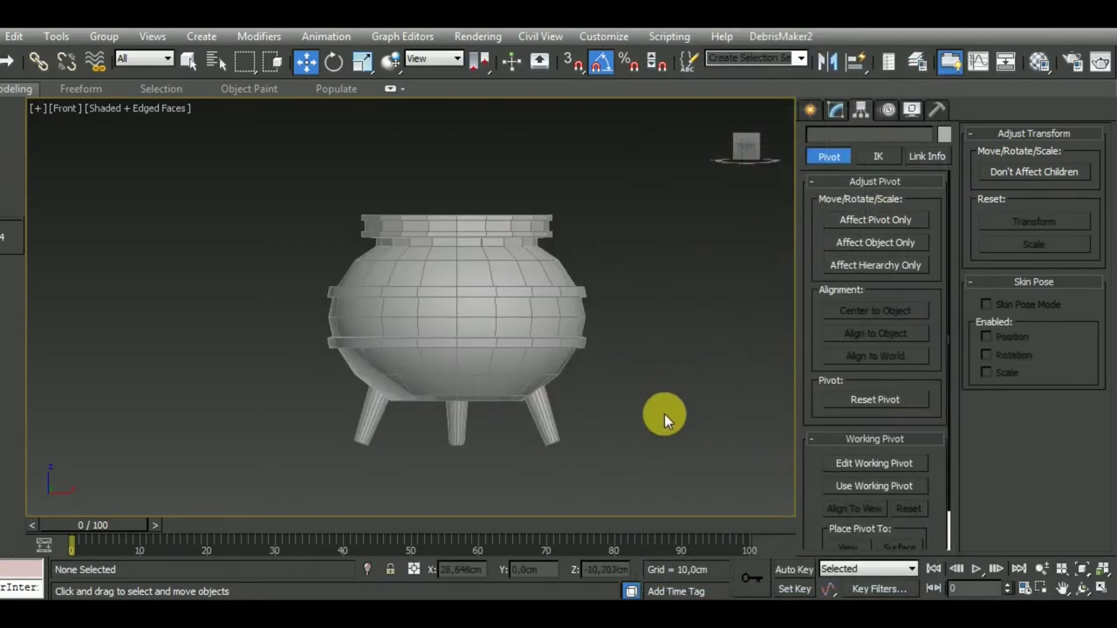
# Set the object colour of all five pot pieces to white
pyautogui.moveTo(630, 182); pyautogui.dragTo(287, 506)
pyautogui.click(835, 109)
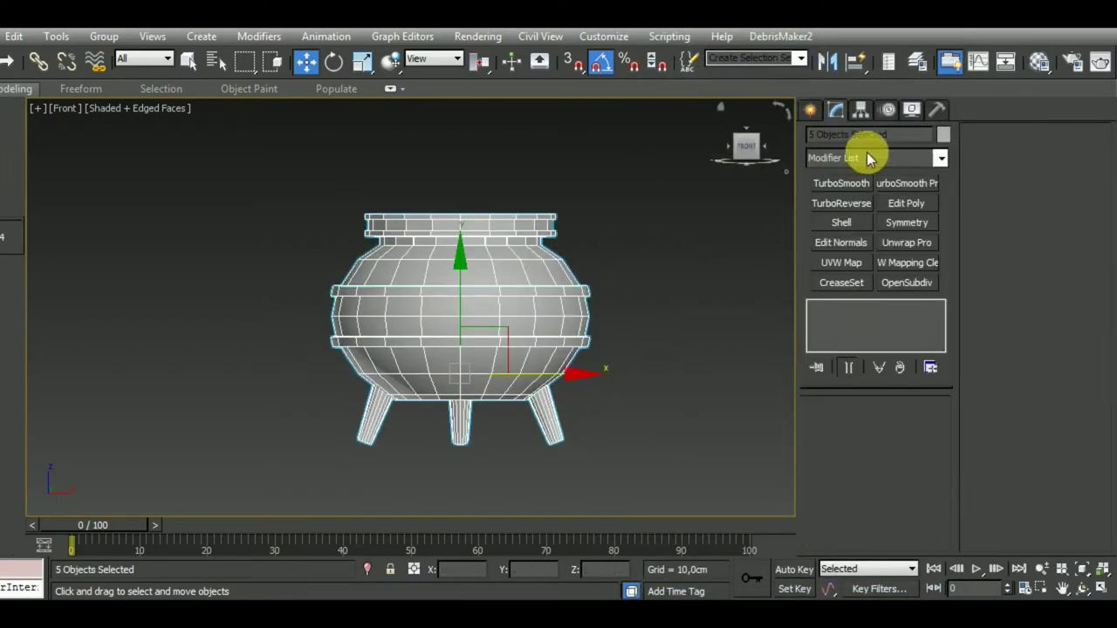
pyautogui.click(943, 136)
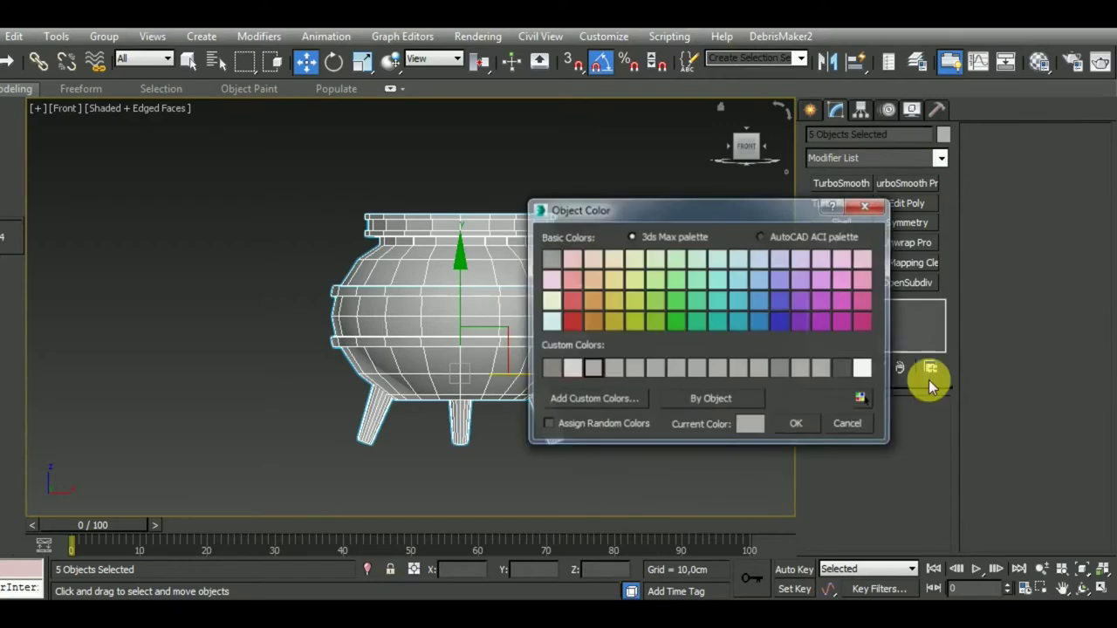
pyautogui.click(808, 427)
pyautogui.click(591, 468)
pyautogui.scroll(1, 530, 460)
pyautogui.scroll(3, 531, 460)
pyautogui.scroll(3, 392, 399)
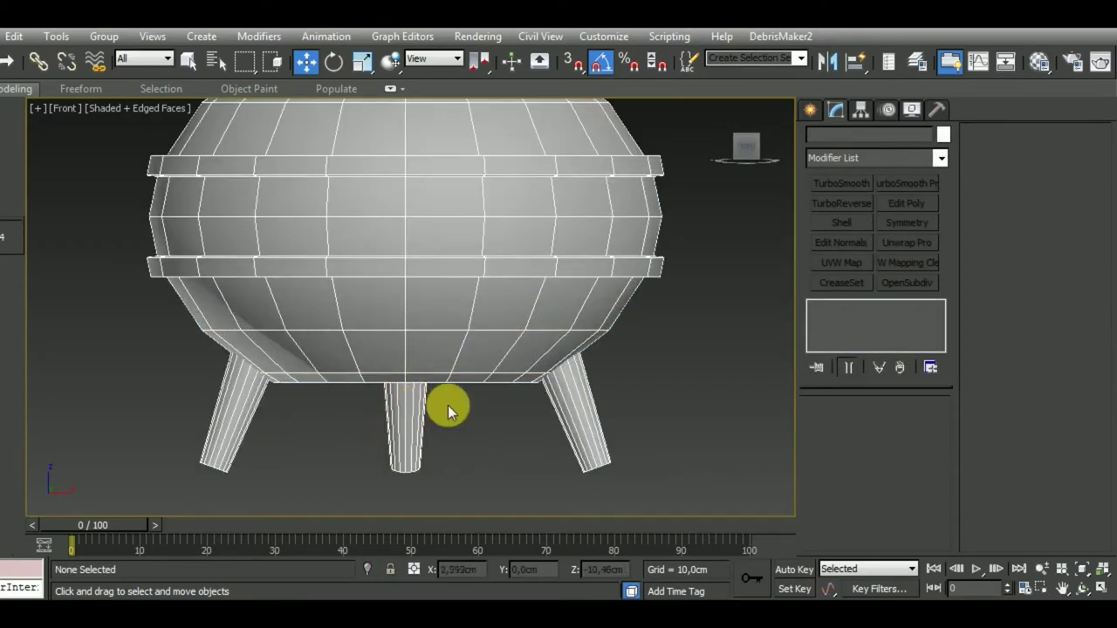
pyautogui.scroll(-1, 449, 405)
pyautogui.moveTo(616, 443); pyautogui.dragTo(621, 419, button='middle')
pyautogui.scroll(-3, 620, 421)
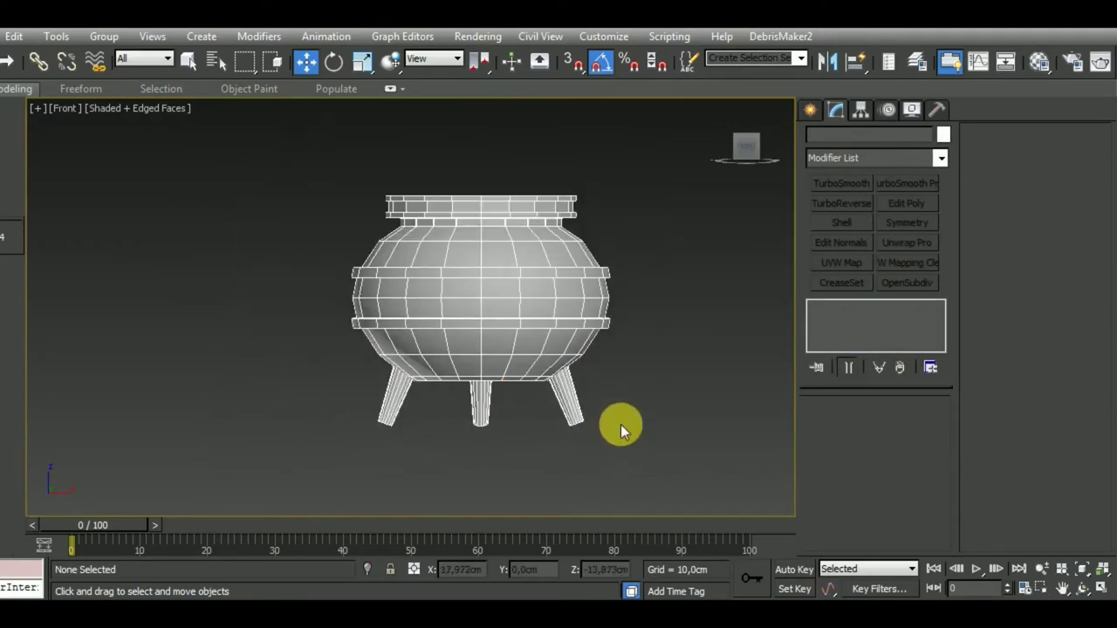
# Select the middle, left and right legs and raise them slightly along Y into the base
pyautogui.click(490, 407)
pyautogui.keyDown('ctrl'); pyautogui.click(409, 410); pyautogui.keyUp('ctrl')
pyautogui.keyDown('ctrl'); pyautogui.click(566, 395); pyautogui.keyUp('ctrl')
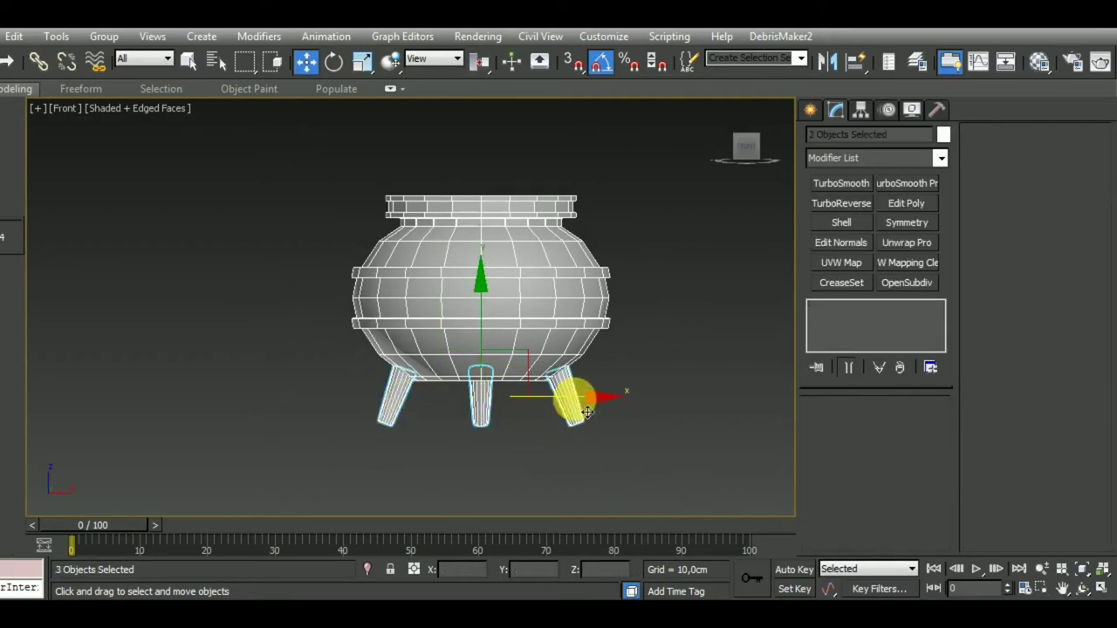
pyautogui.moveTo(493, 364); pyautogui.dragTo(493, 351)
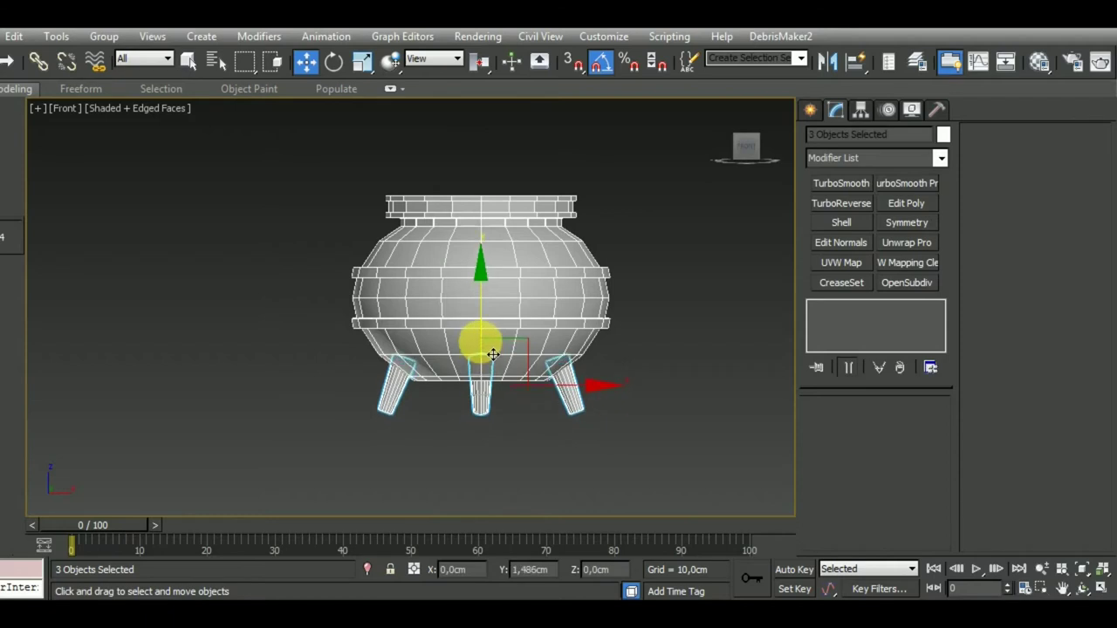
pyautogui.scroll(5, 592, 404)
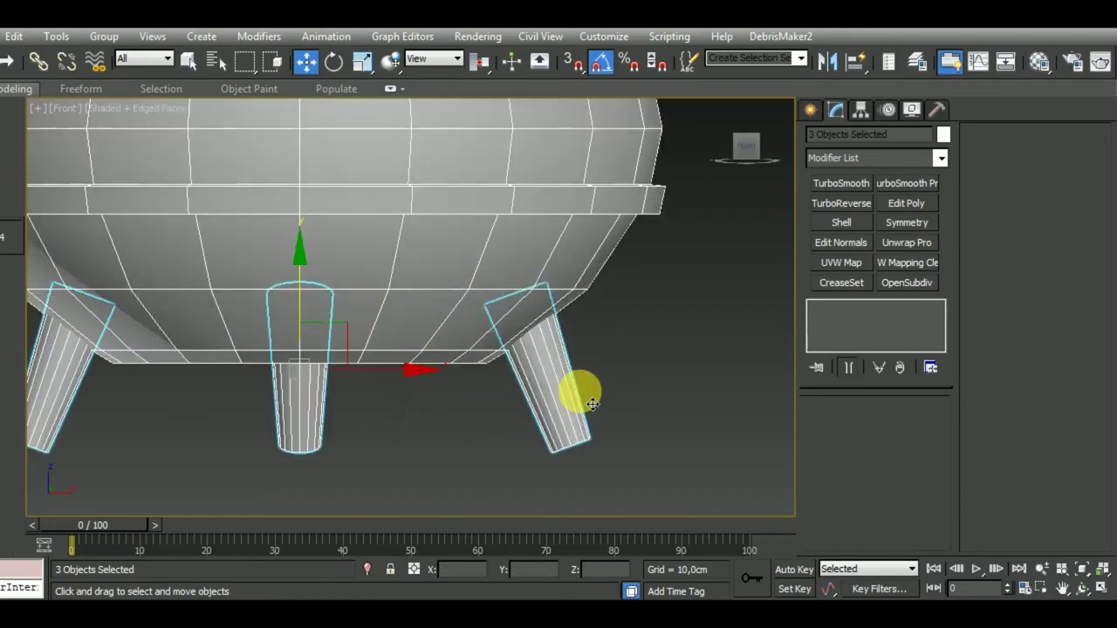
pyautogui.scroll(-2, 587, 390)
pyautogui.scroll(-3, 576, 445)
pyautogui.click(567, 464)
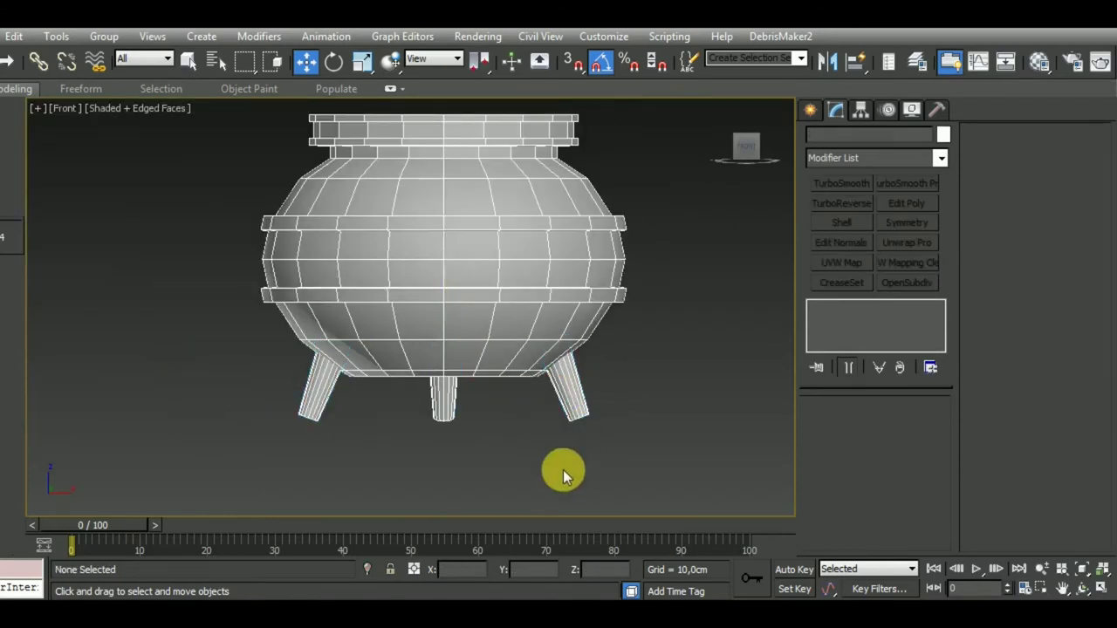
pyautogui.click(312, 370)
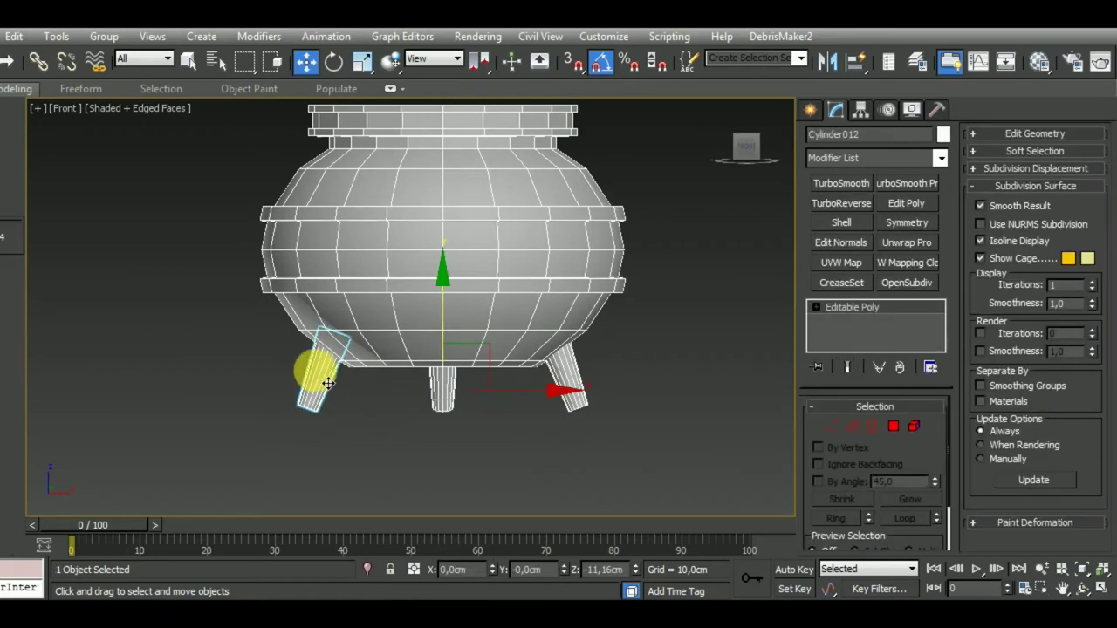
# With the Move Type-In X spinner, nudge the left and right legs sideways
pyautogui.rightClick(306, 61)
pyautogui.click(741, 476)
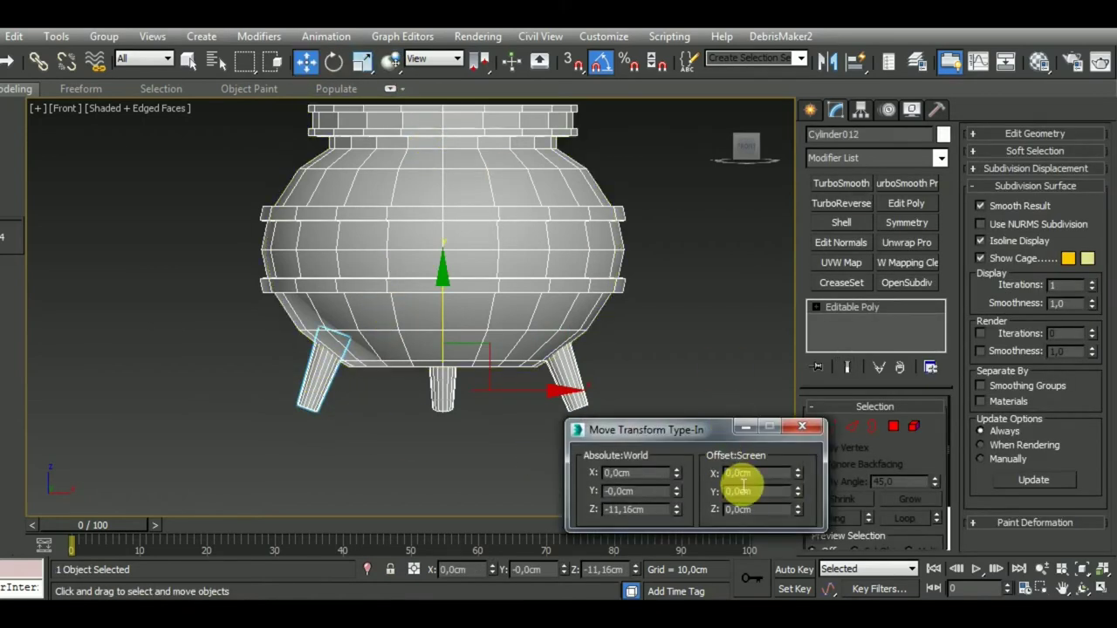
pyautogui.moveTo(682, 472); pyautogui.dragTo(678, 472)
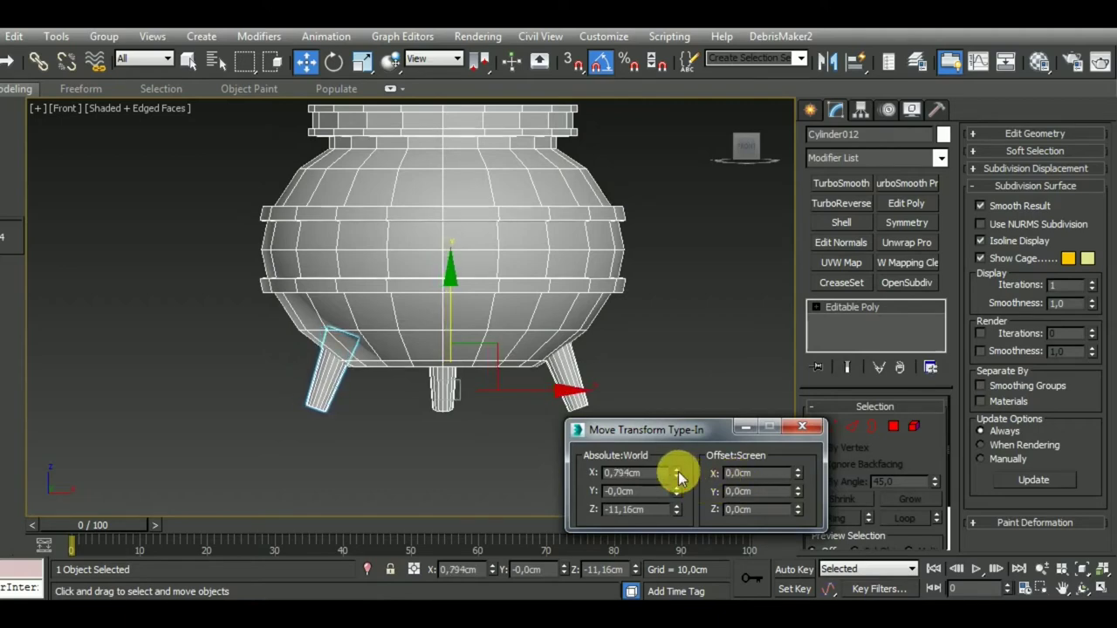
pyautogui.click(580, 378)
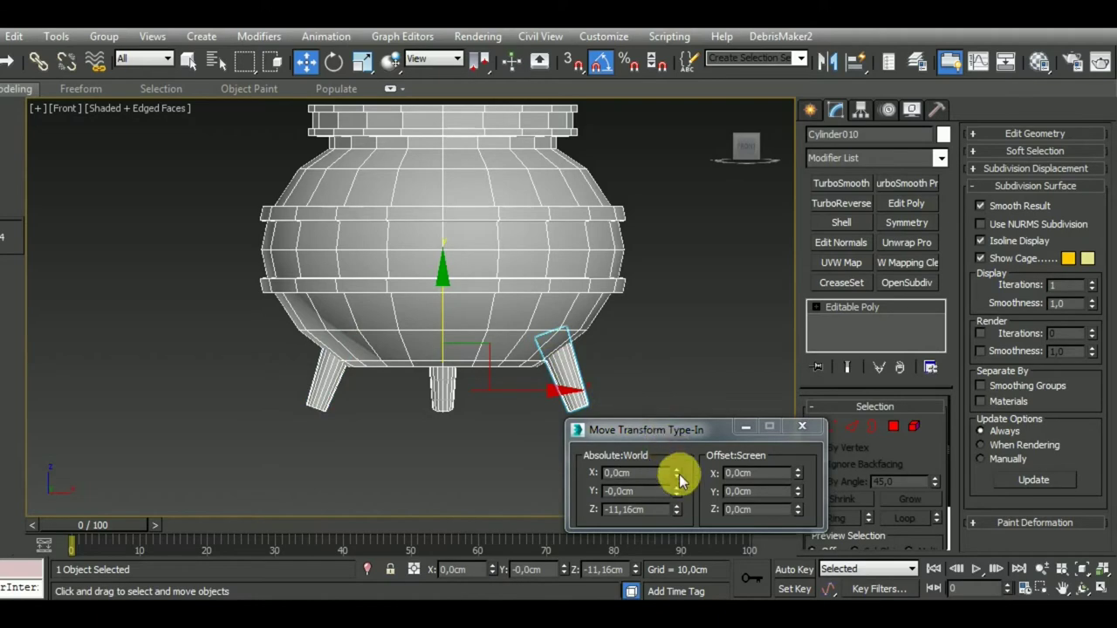
pyautogui.moveTo(679, 474); pyautogui.dragTo(677, 476)
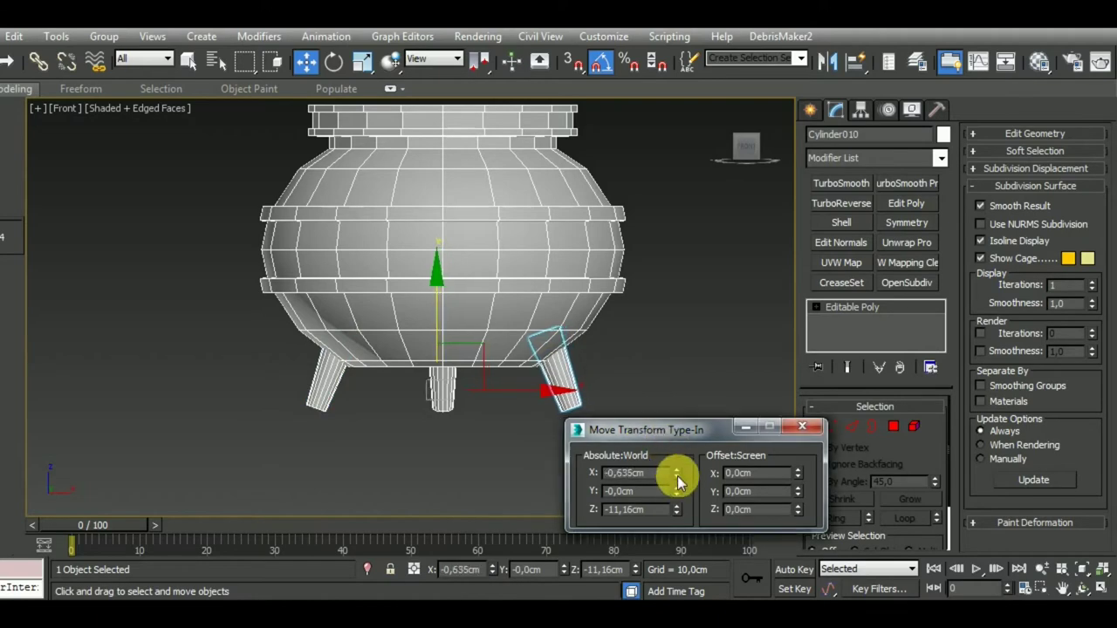
# In Left view, line up middle leg Cylinder011 at X 0,079 cm
pyautogui.click(463, 414)
pyautogui.press('l')
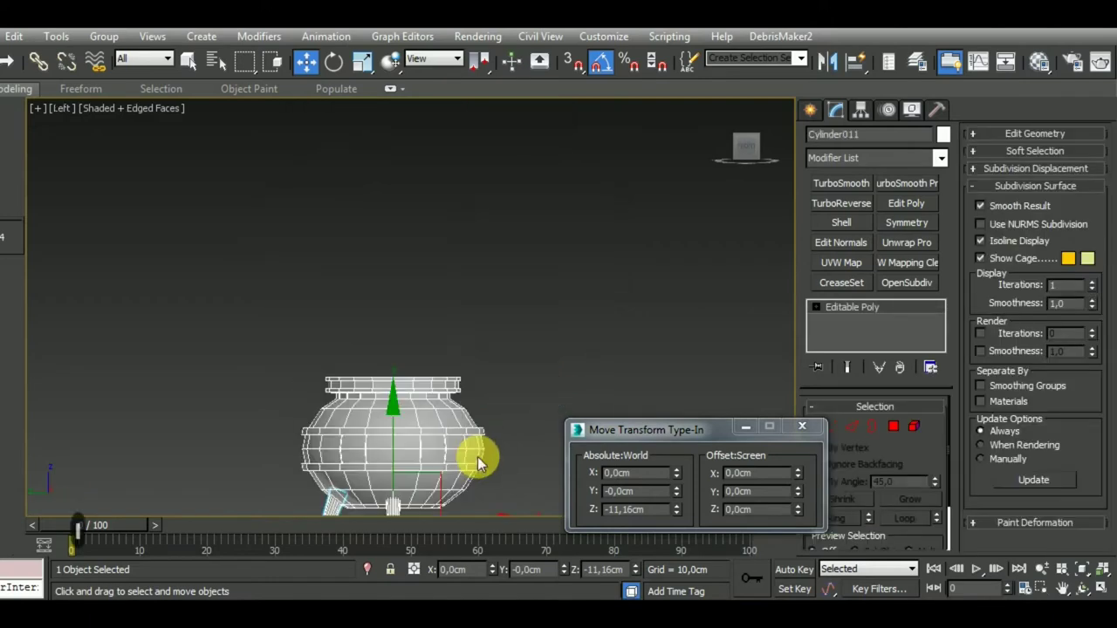
pyautogui.moveTo(478, 456); pyautogui.dragTo(498, 287, button='middle')
pyautogui.scroll(3, 411, 311)
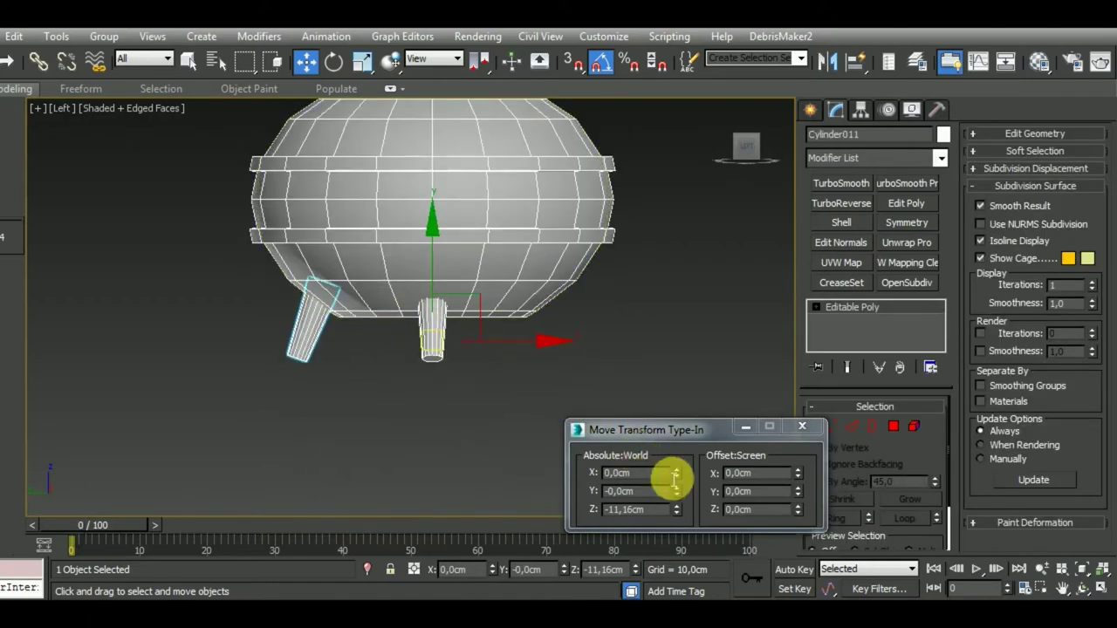
pyautogui.moveTo(681, 474); pyautogui.dragTo(678, 471)
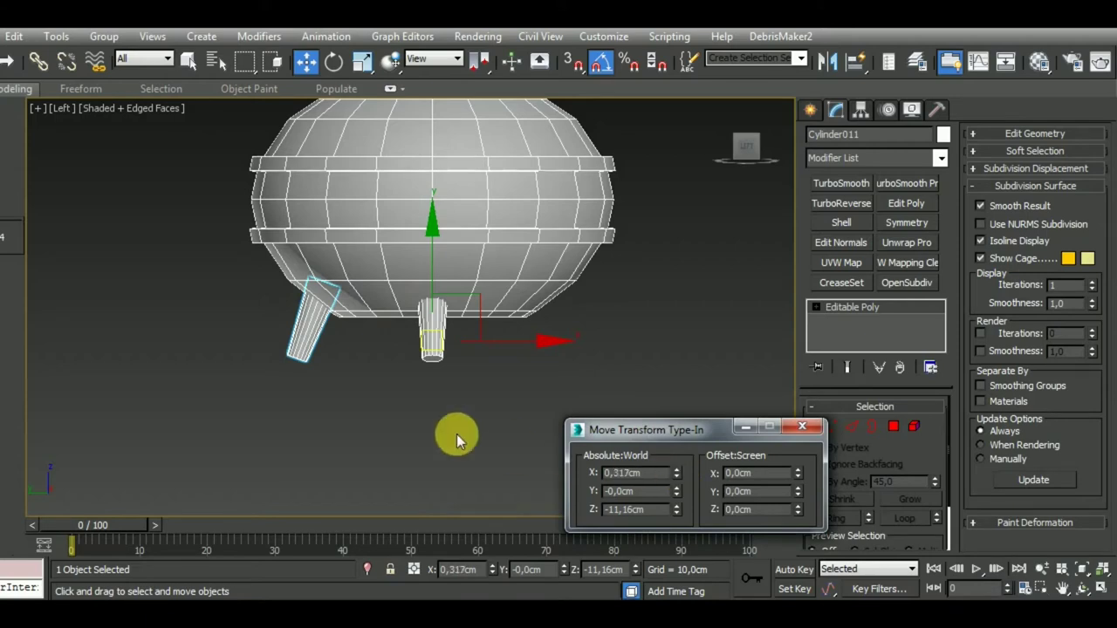
pyautogui.hotkey('ctrl', 'z')
pyautogui.hotkey('ctrl', 'z')
pyautogui.hotkey('ctrl', 'z')
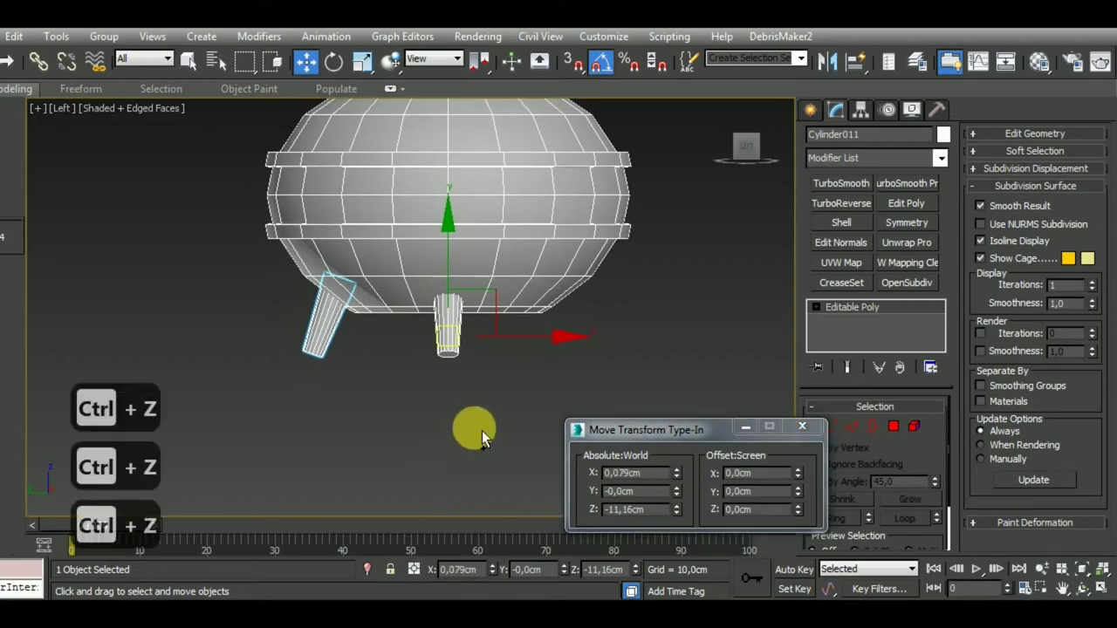
pyautogui.moveTo(481, 430)
pyautogui.keyDown('alt'); pyautogui.mouseDown(button='middle')
pyautogui.moveTo(539, 459)
pyautogui.moveTo(563, 423)
pyautogui.moveTo(532, 408)
pyautogui.mouseUp(button='middle'); pyautogui.keyUp('alt')
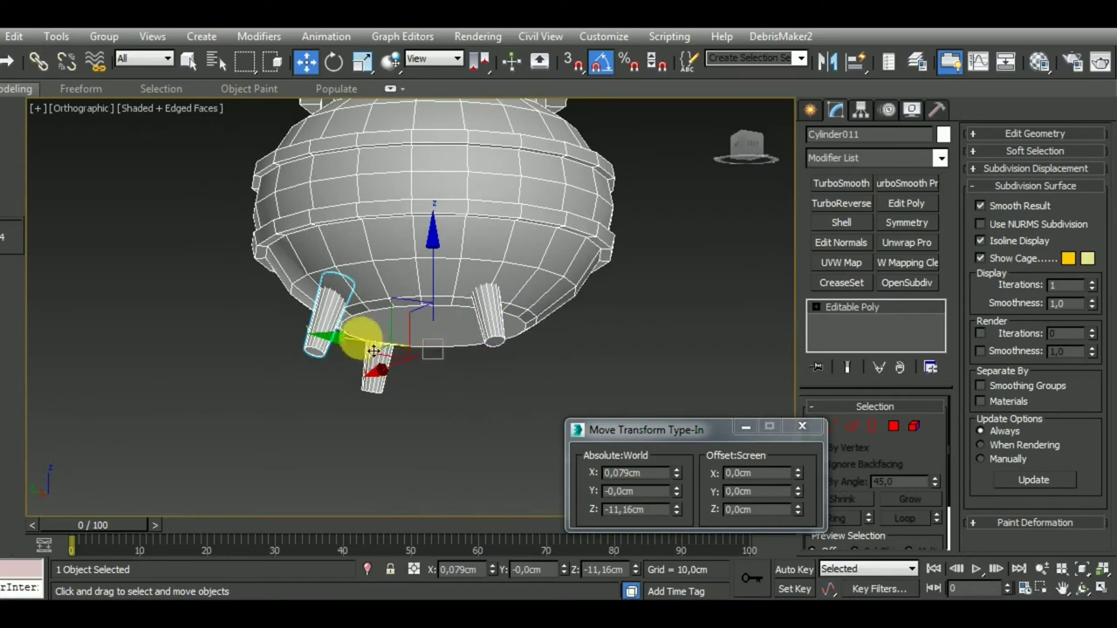
# Centre the angled leg's pivot on the leg using Affect Pivot Only
pyautogui.click(861, 111)
pyautogui.click(877, 220)
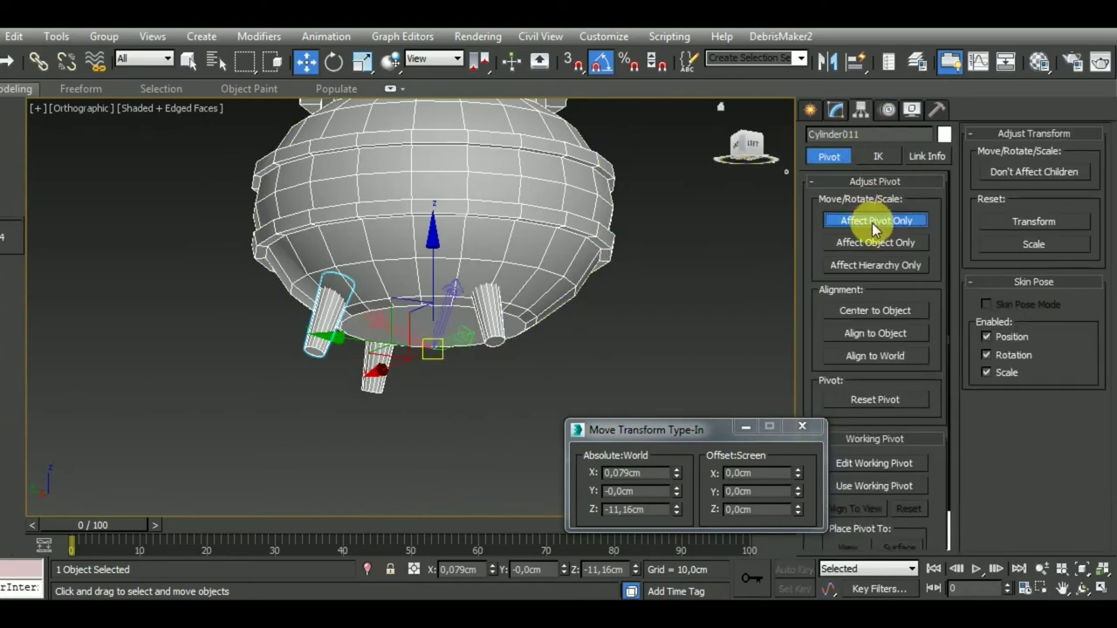
pyautogui.click(875, 310)
pyautogui.click(880, 226)
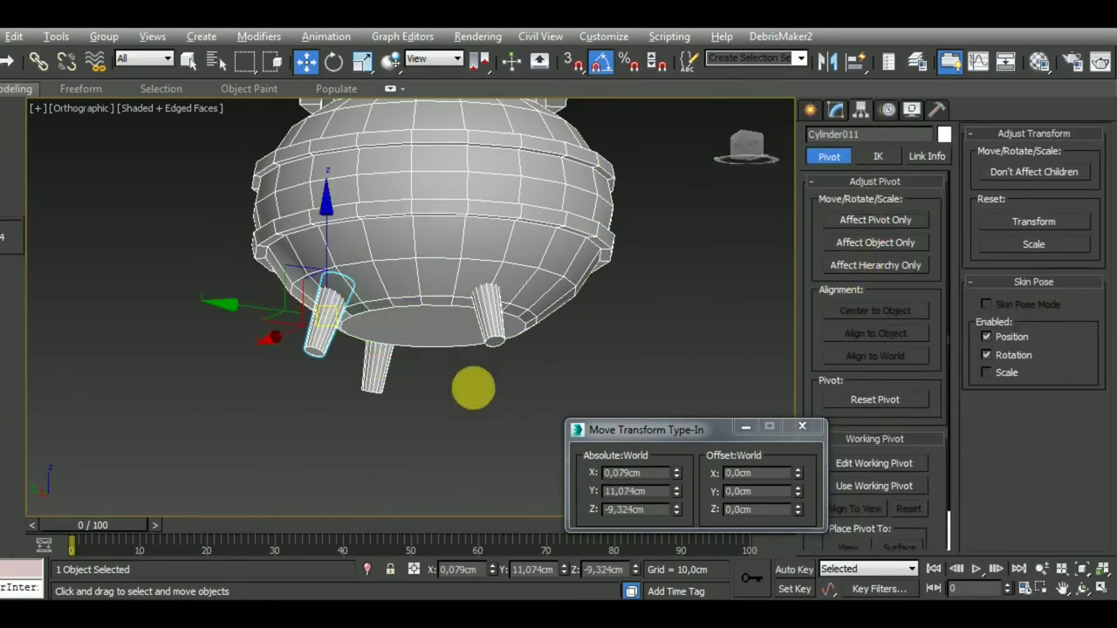
# Settle the leg at Y 10,281 cm, close the Move Type-In and return to front view
pyautogui.moveTo(474, 386)
pyautogui.keyDown('alt'); pyautogui.mouseDown(button='middle')
pyautogui.moveTo(471, 440)
pyautogui.moveTo(518, 319)
pyautogui.mouseUp(button='middle'); pyautogui.keyUp('alt')
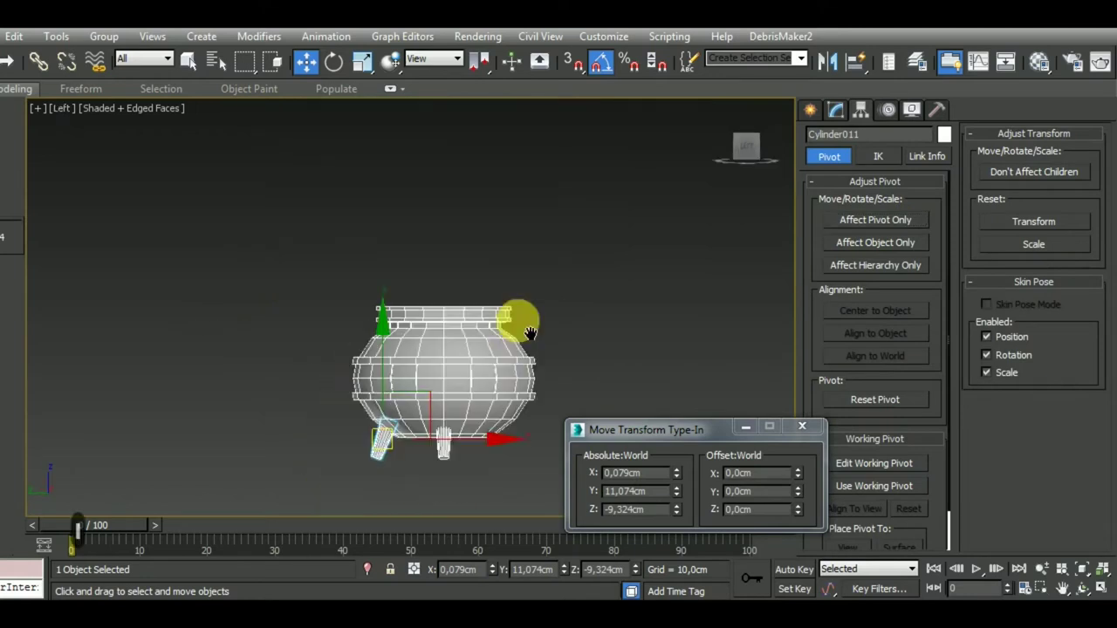
pyautogui.press('l')
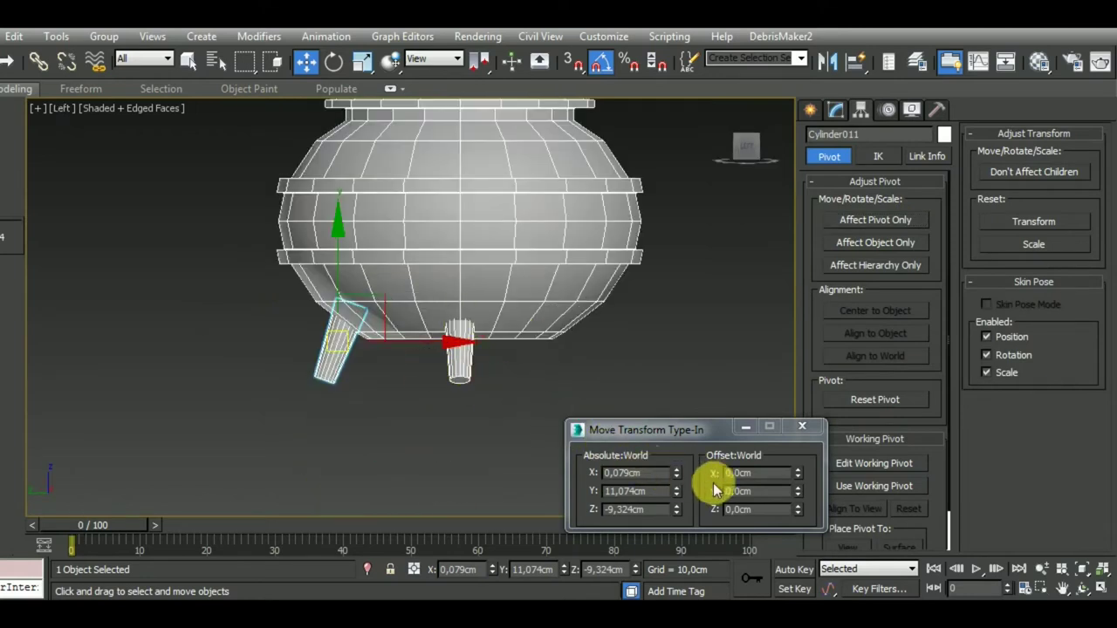
pyautogui.moveTo(796, 472)
pyautogui.mouseDown()
pyautogui.moveTo(806, 472)
pyautogui.moveTo(797, 476)
pyautogui.mouseUp()
pyautogui.hotkey('ctrl', 'z')
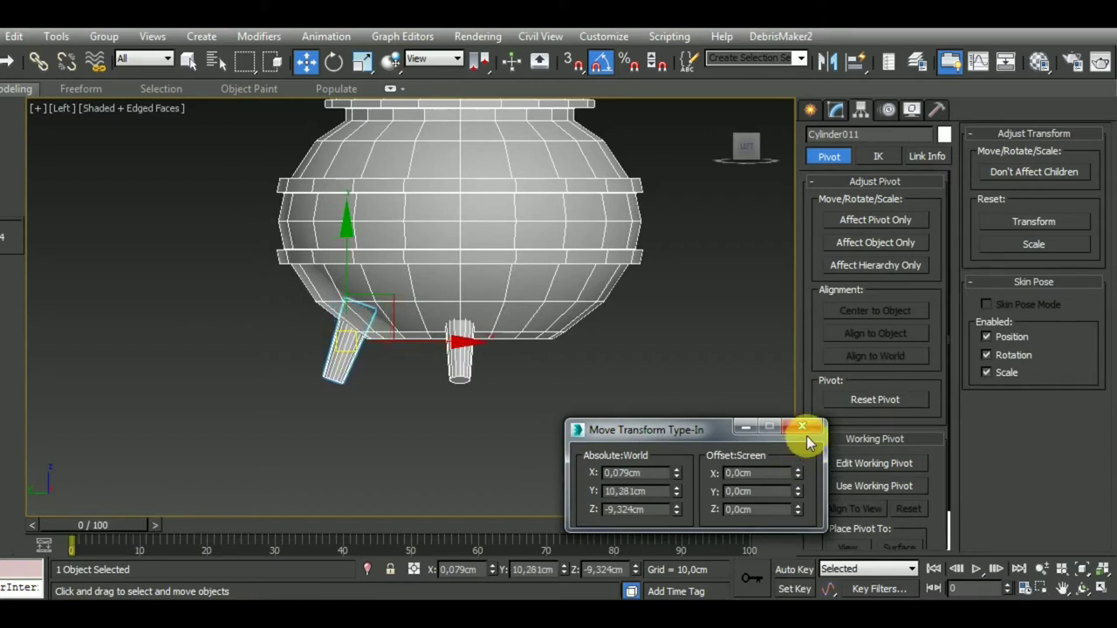
pyautogui.click(806, 436)
pyautogui.press('f')
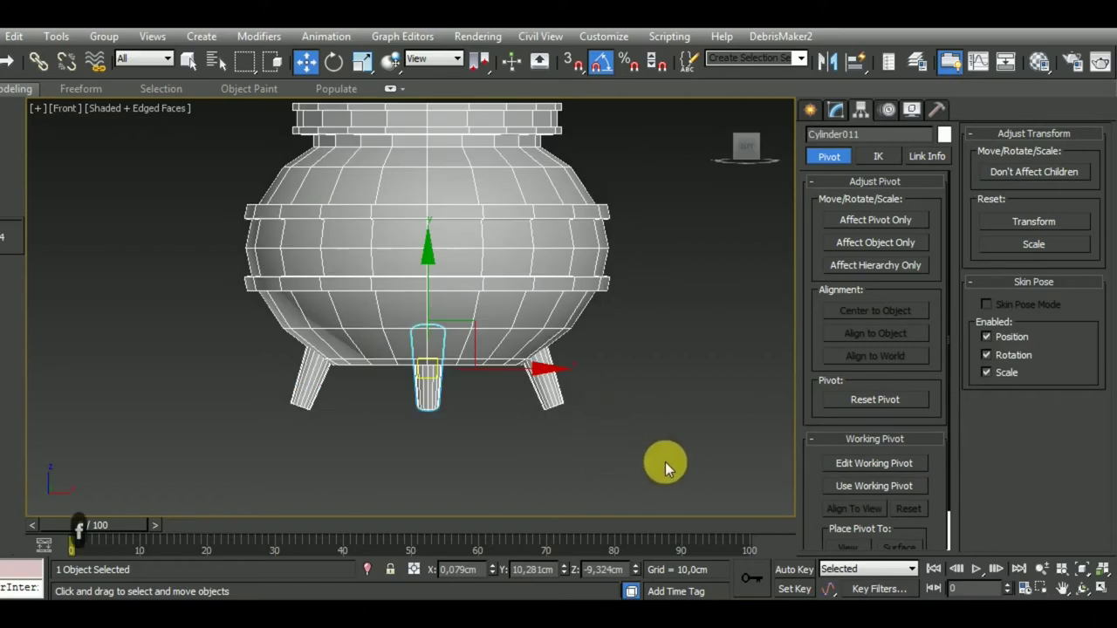
pyautogui.click(665, 462)
pyautogui.scroll(-5, 661, 439)
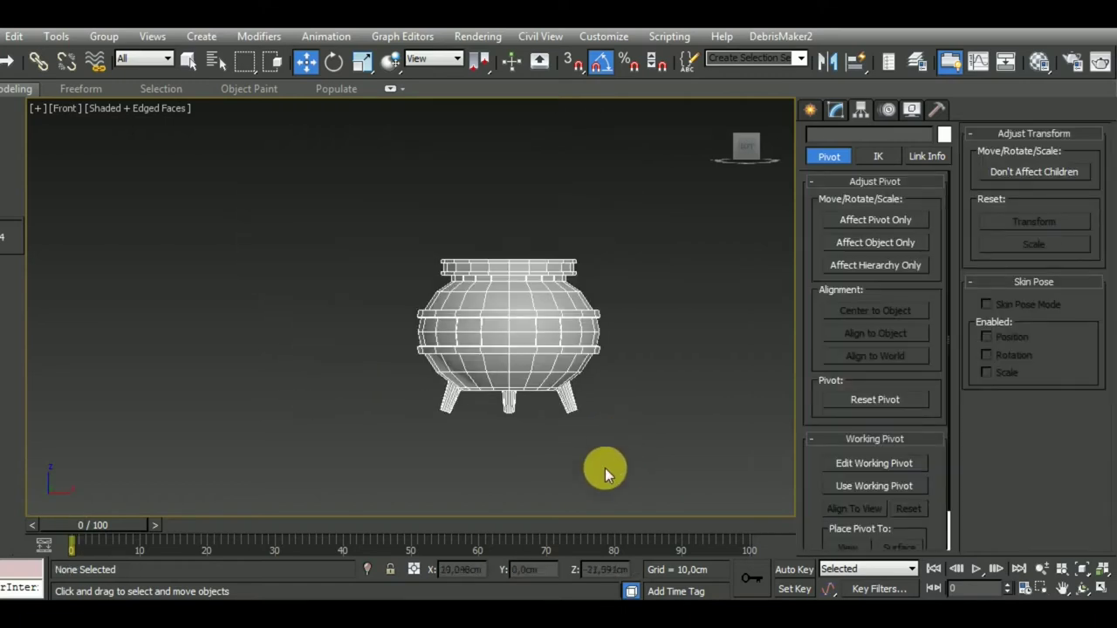
# In top view, draw ChamferBox003 from Extended Primitives to the right of the pot
pyautogui.moveTo(615, 496); pyautogui.dragTo(507, 495, button='middle')
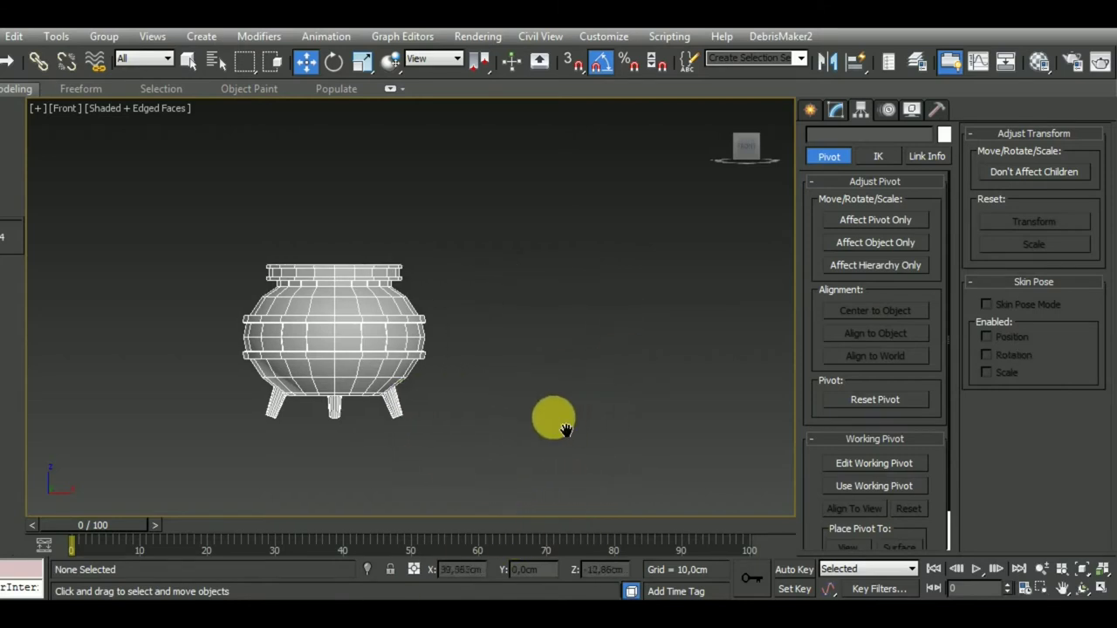
pyautogui.press('t')
pyautogui.moveTo(552, 417); pyautogui.dragTo(423, 450, button='middle')
pyautogui.click(831, 115)
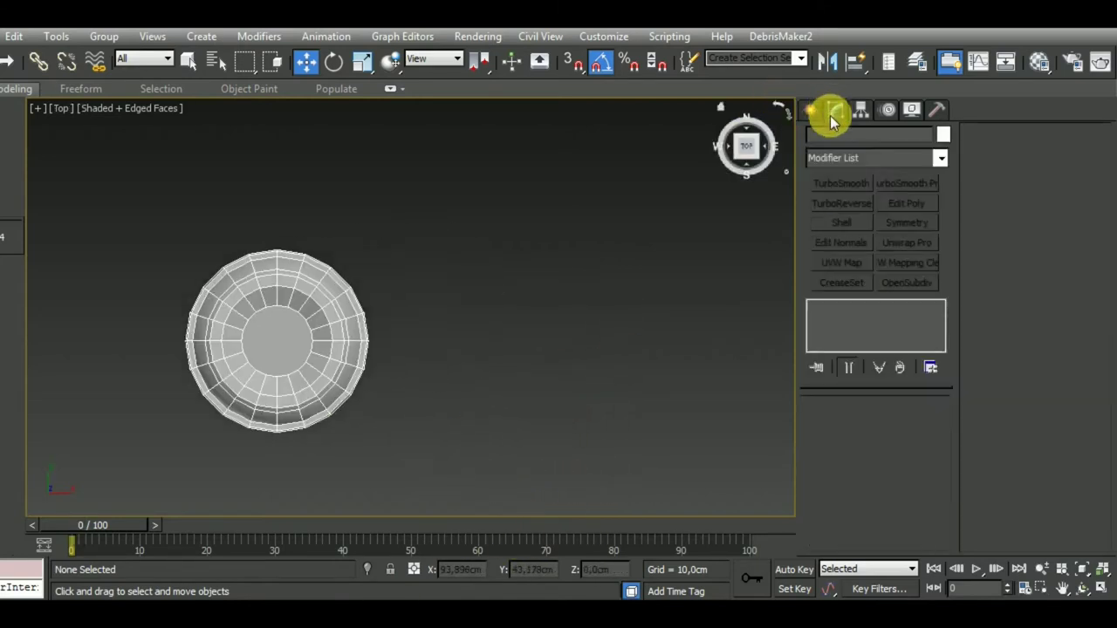
pyautogui.click(844, 222)
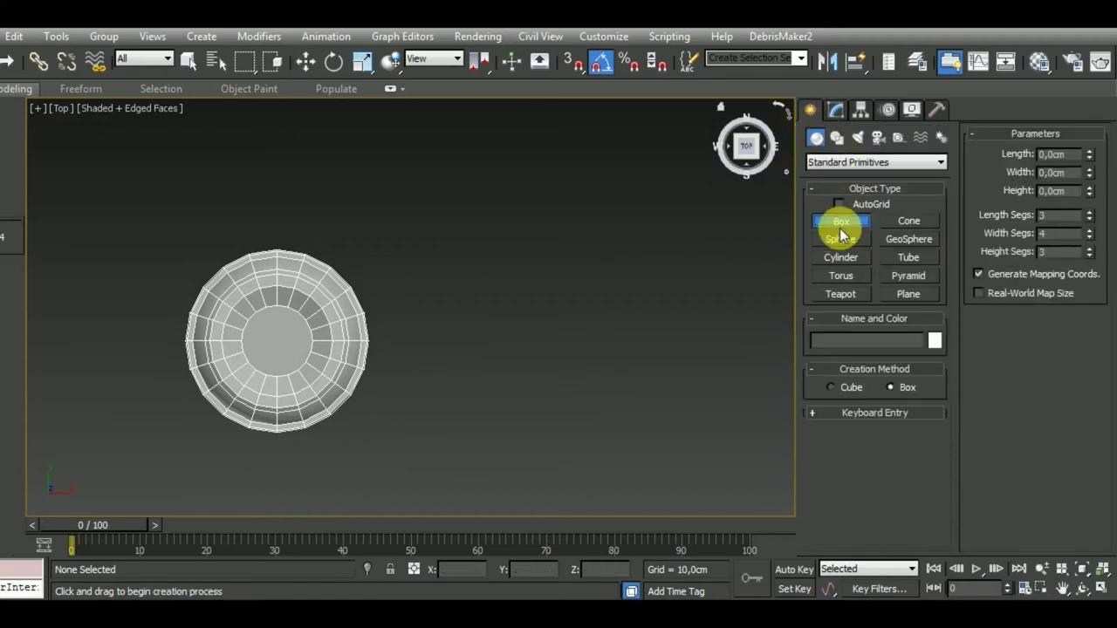
pyautogui.click(875, 161)
pyautogui.click(855, 185)
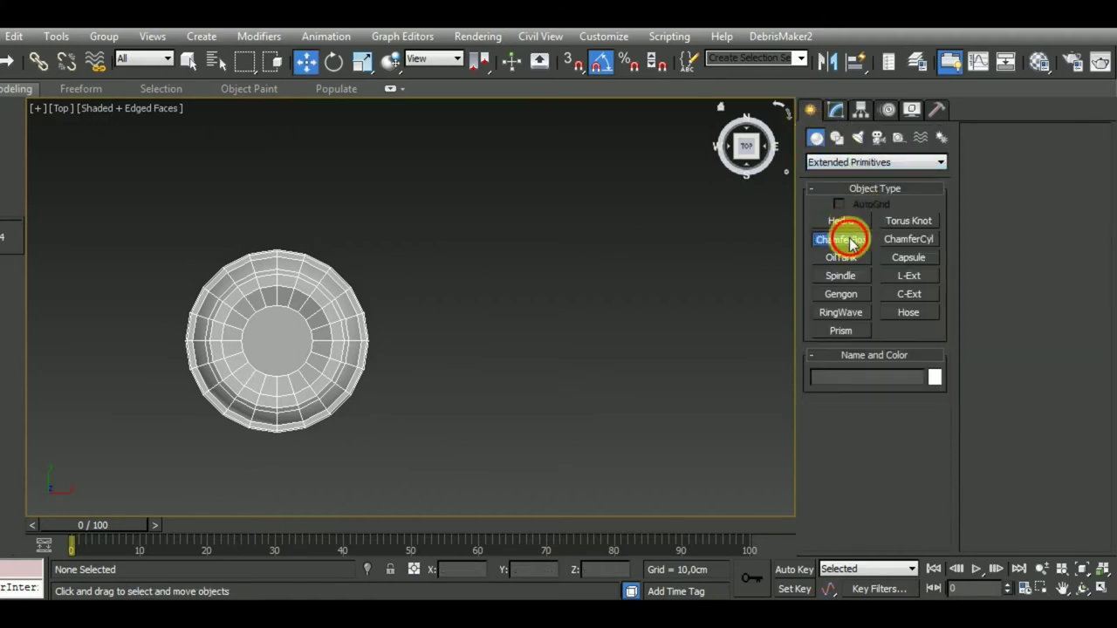
pyautogui.moveTo(430, 339); pyautogui.dragTo(524, 393)
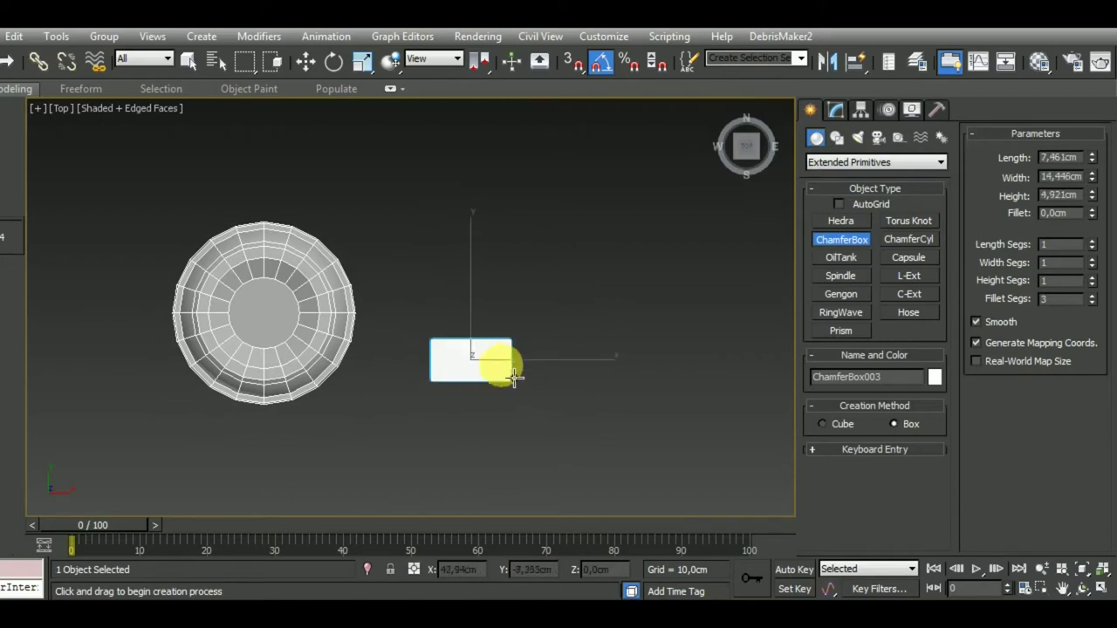
pyautogui.click(306, 60)
pyautogui.moveTo(512, 326)
pyautogui.keyDown('alt'); pyautogui.mouseDown(button='middle')
pyautogui.moveTo(590, 287)
pyautogui.moveTo(569, 275)
pyautogui.mouseUp(button='middle'); pyautogui.keyUp('alt')
# Apply Material #1 to the ChamferBox in the Material Editor
pyautogui.press('m')
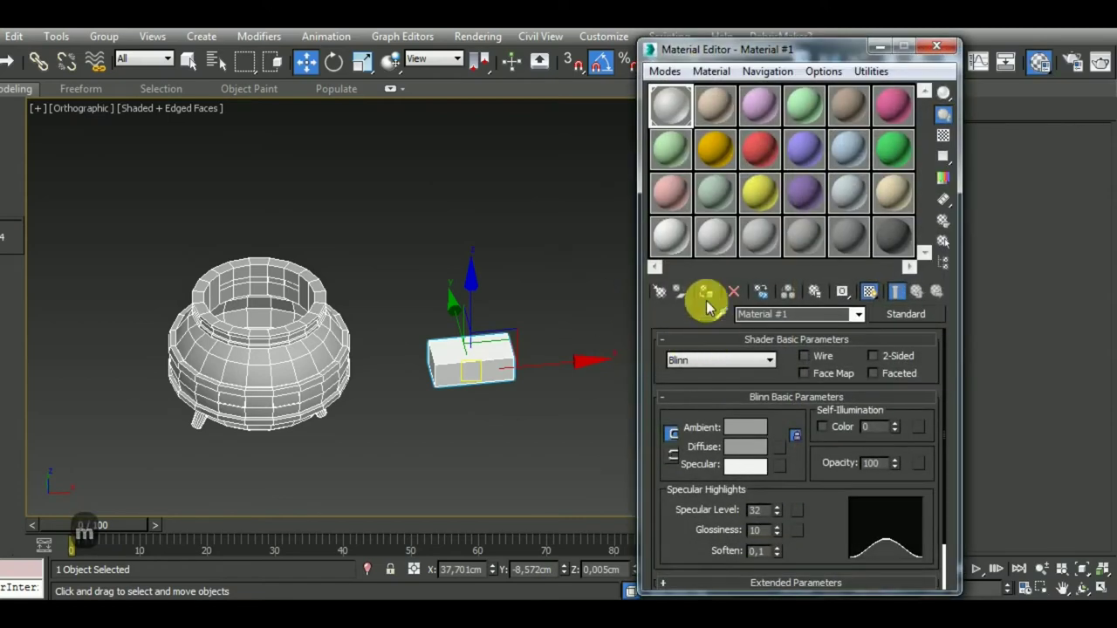
pyautogui.click(707, 291)
pyautogui.click(936, 48)
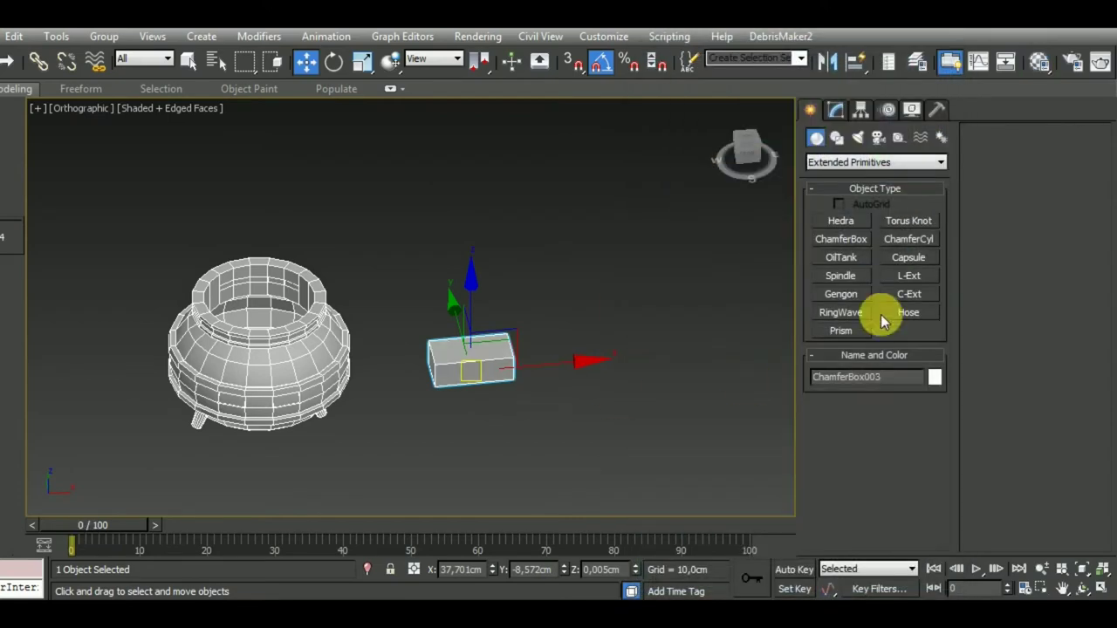
# Give the ChamferBox a 0,4cm fillet with 1 fillet segment
pyautogui.click(836, 112)
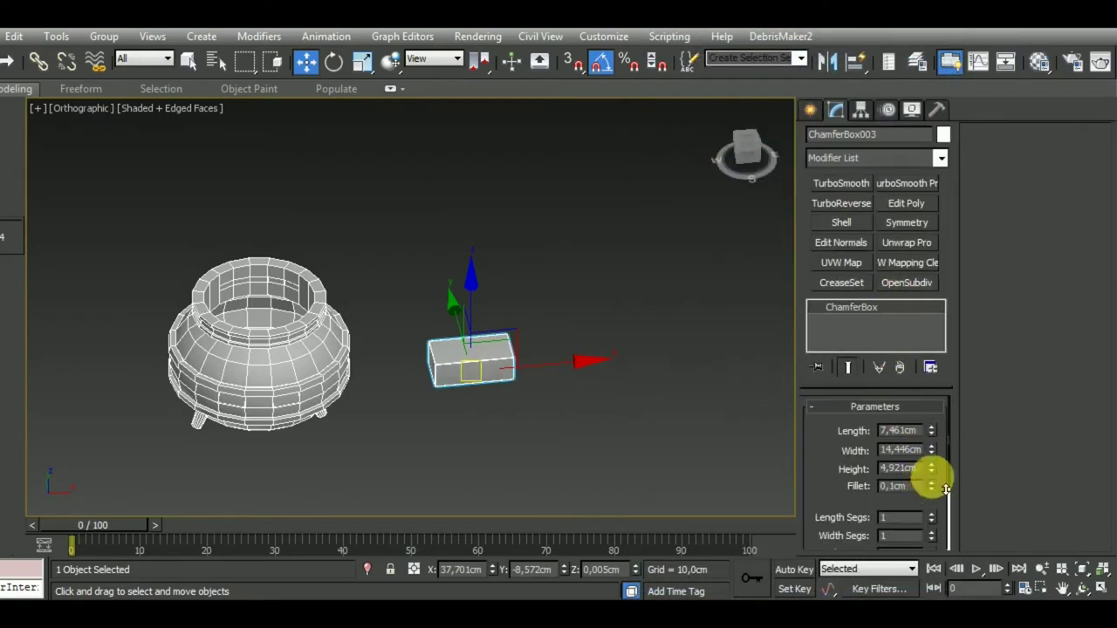
pyautogui.moveTo(946, 489); pyautogui.dragTo(948, 465)
pyautogui.scroll(3, 506, 369)
pyautogui.scroll(3, 571, 379)
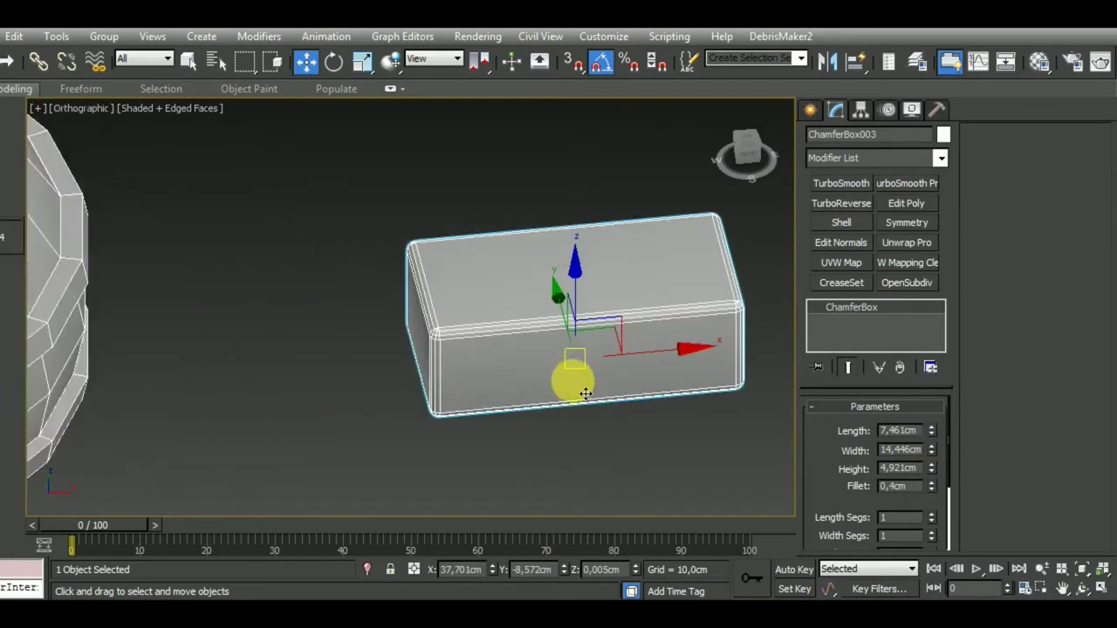
pyautogui.scroll(-3, 860, 434)
pyautogui.click(931, 492)
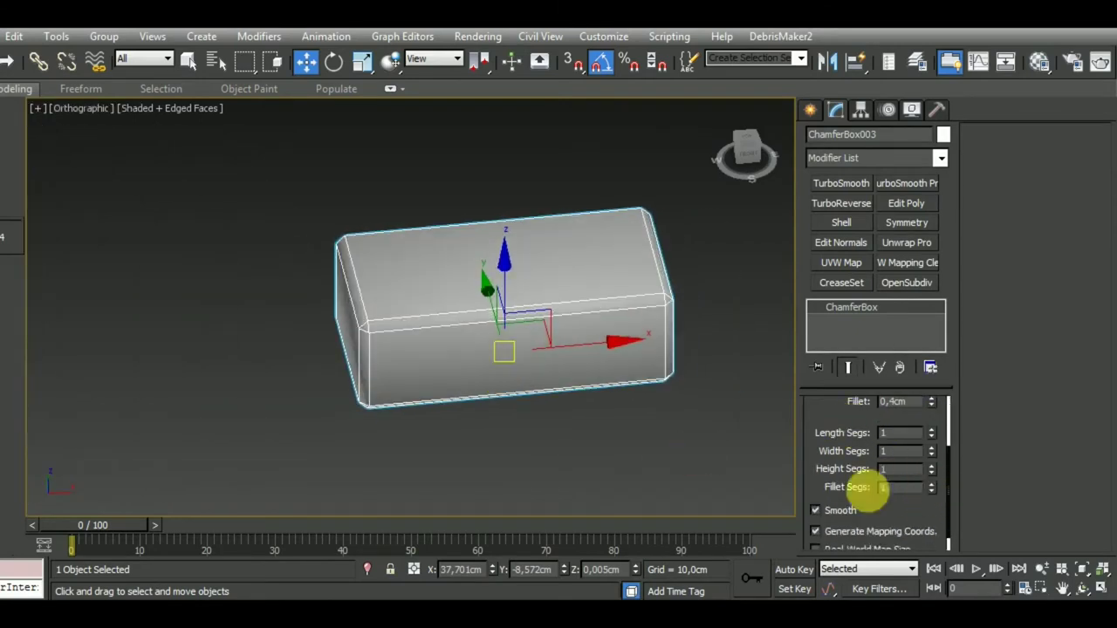
pyautogui.moveTo(507, 446); pyautogui.dragTo(511, 455, button='middle')
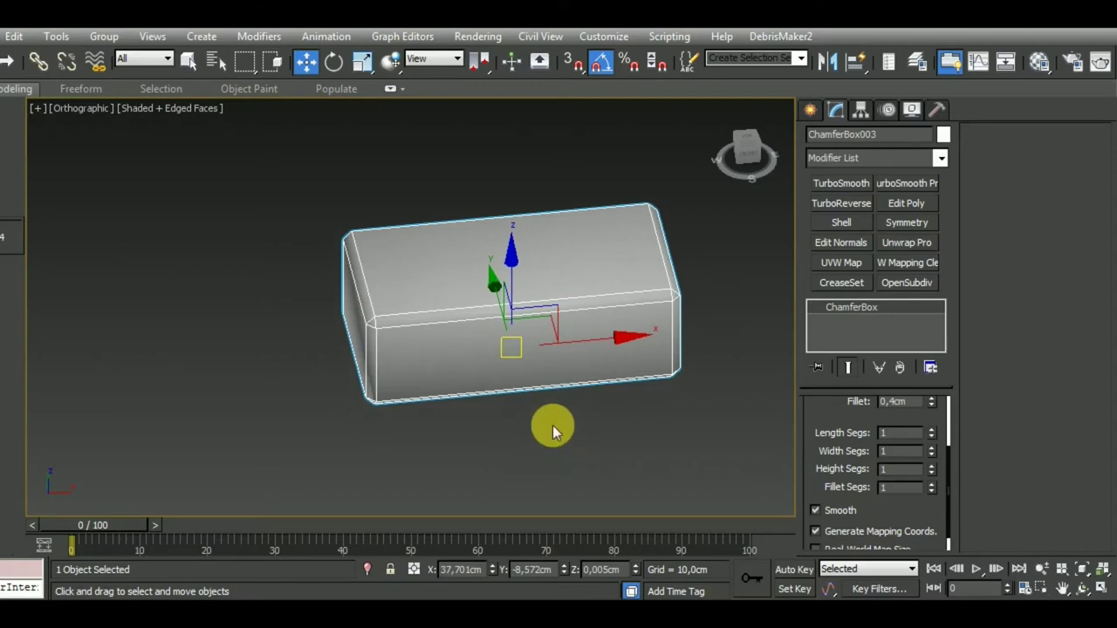
# In Front view, lower the box level with the pot's feet and narrow its width to 11,412cm
pyautogui.press('f')
pyautogui.moveTo(578, 277)
pyautogui.mouseDown()
pyautogui.moveTo(602, 367)
pyautogui.moveTo(583, 403)
pyautogui.mouseUp()
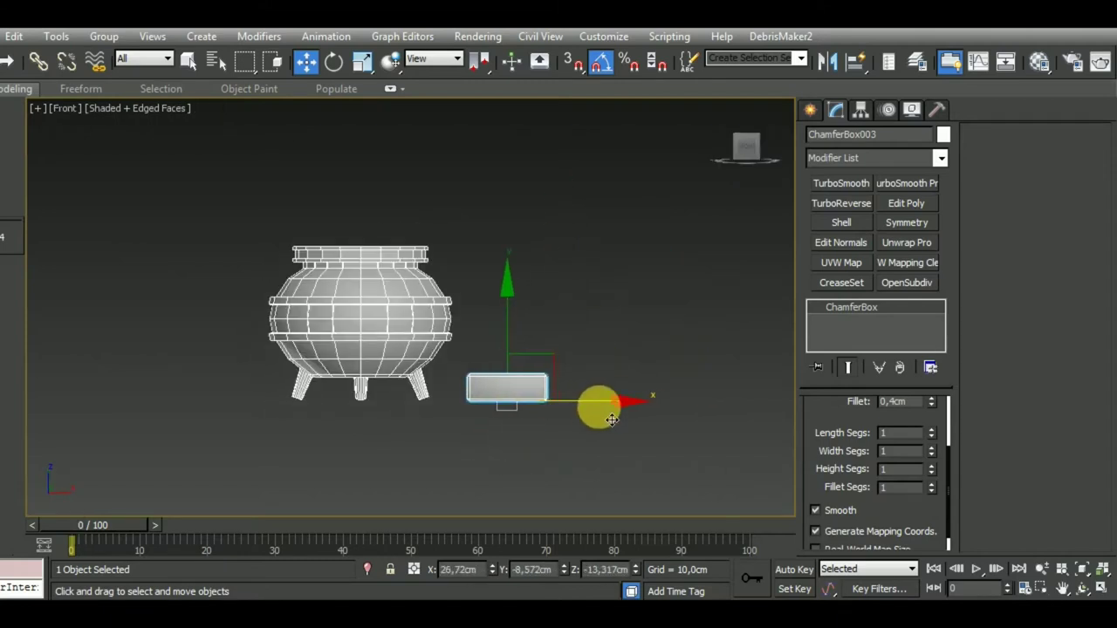
pyautogui.moveTo(831, 427); pyautogui.dragTo(867, 506)
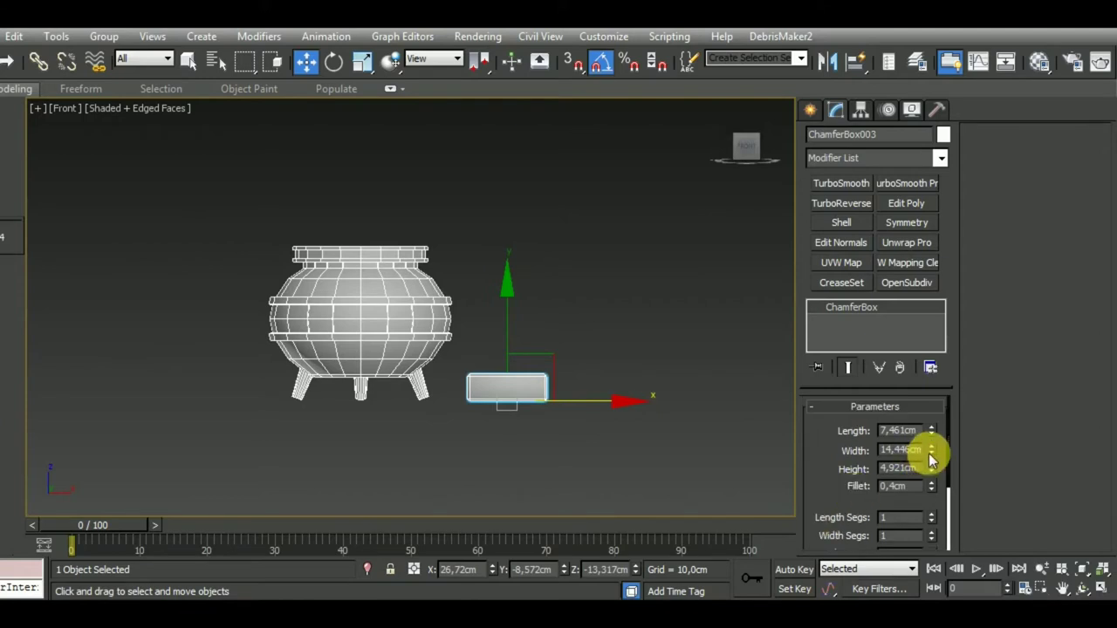
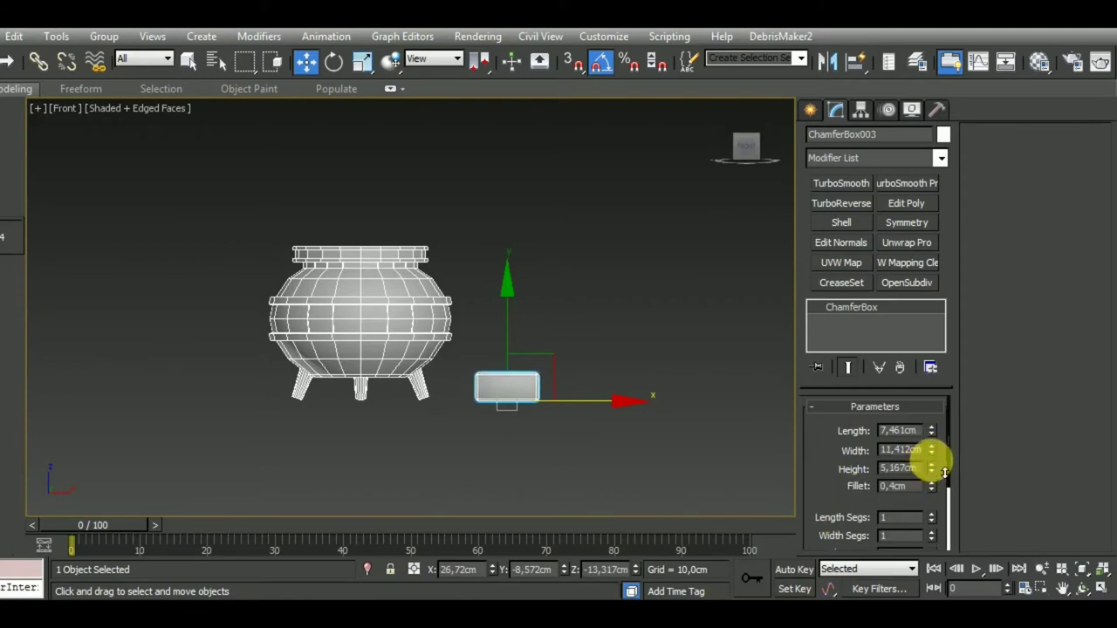
# Lower ChamferBox003 slightly and set its length to about 7.14 cm in Top view
pyautogui.scroll(3, 499, 395)
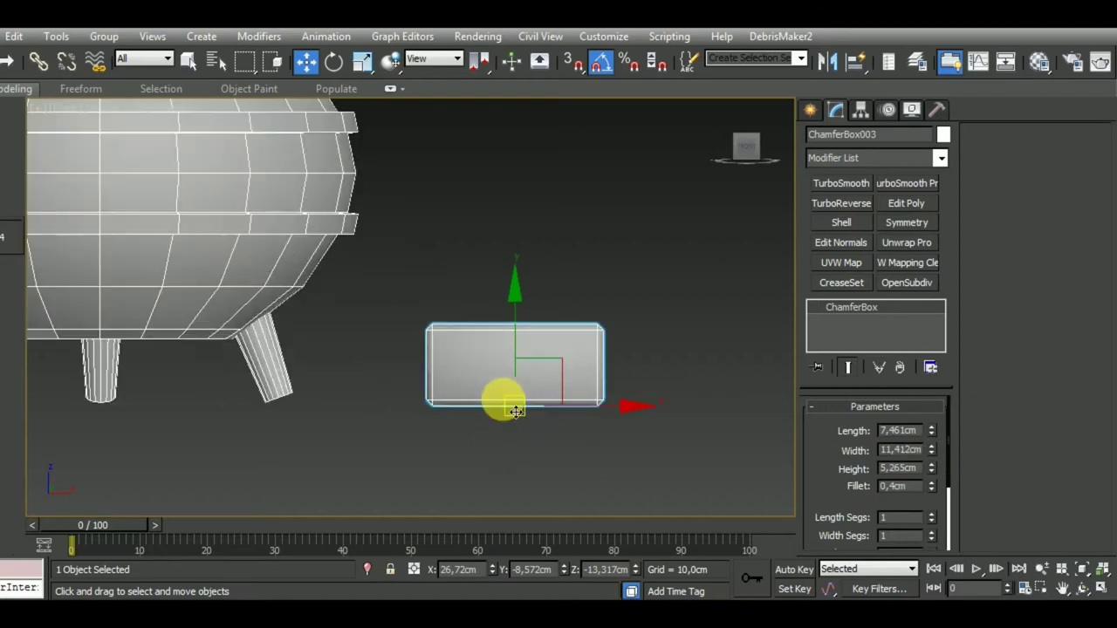
pyautogui.moveTo(524, 365); pyautogui.dragTo(520, 394)
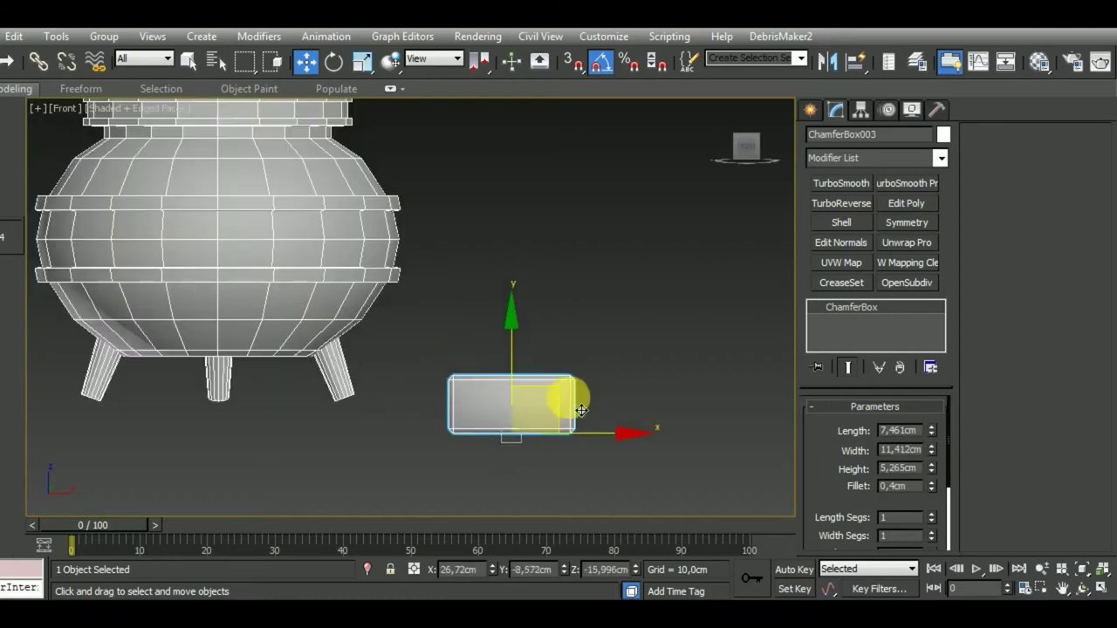
pyautogui.press('t')
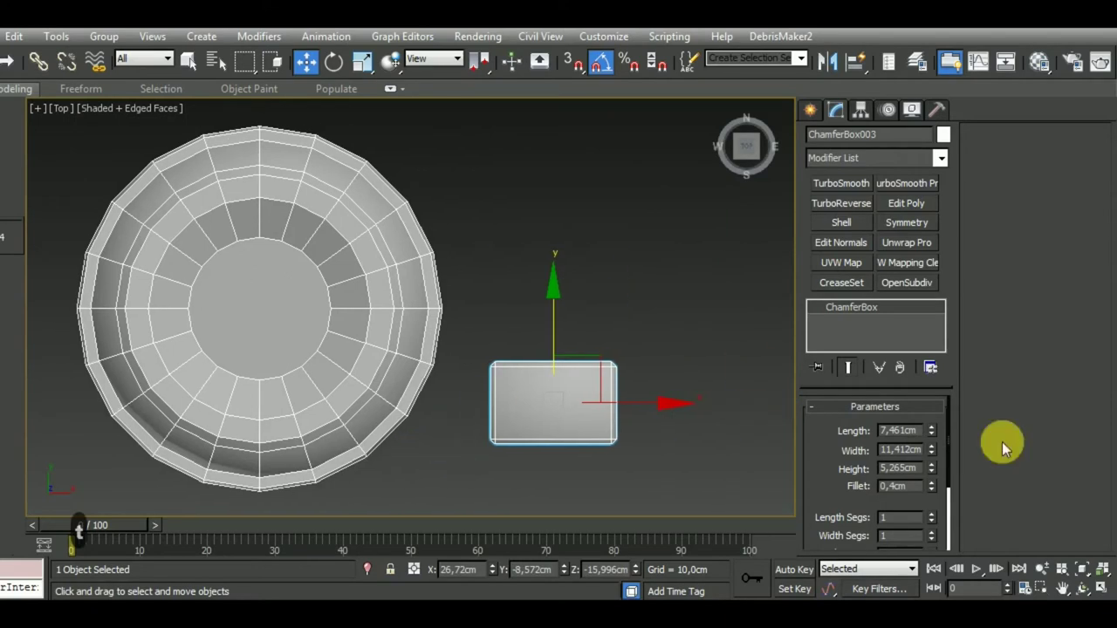
pyautogui.moveTo(931, 441); pyautogui.dragTo(930, 445)
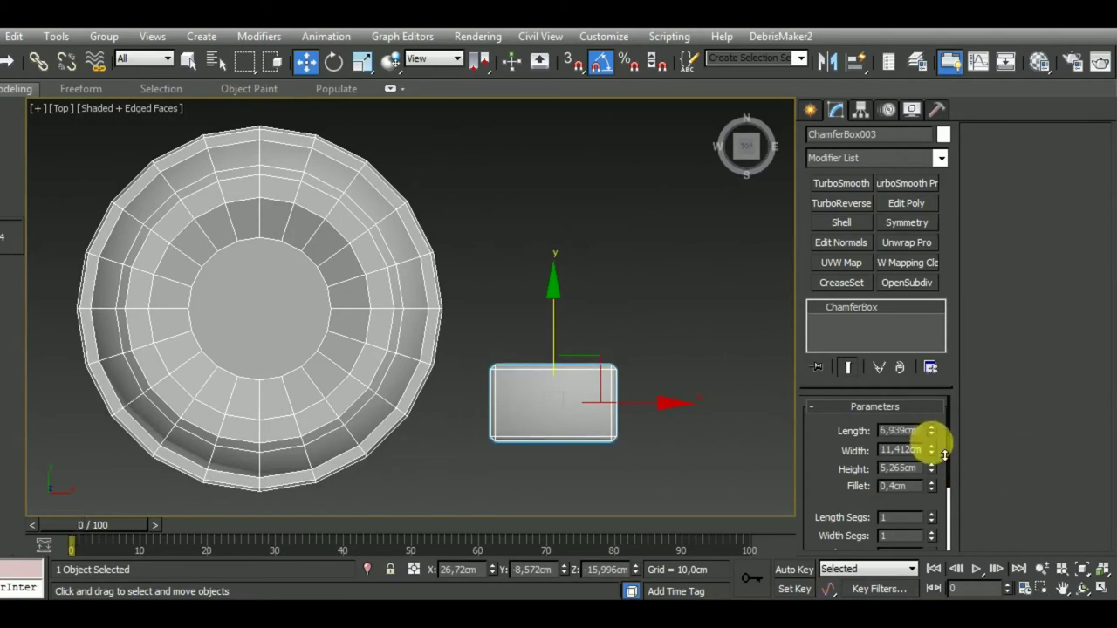
pyautogui.scroll(-2, 550, 452)
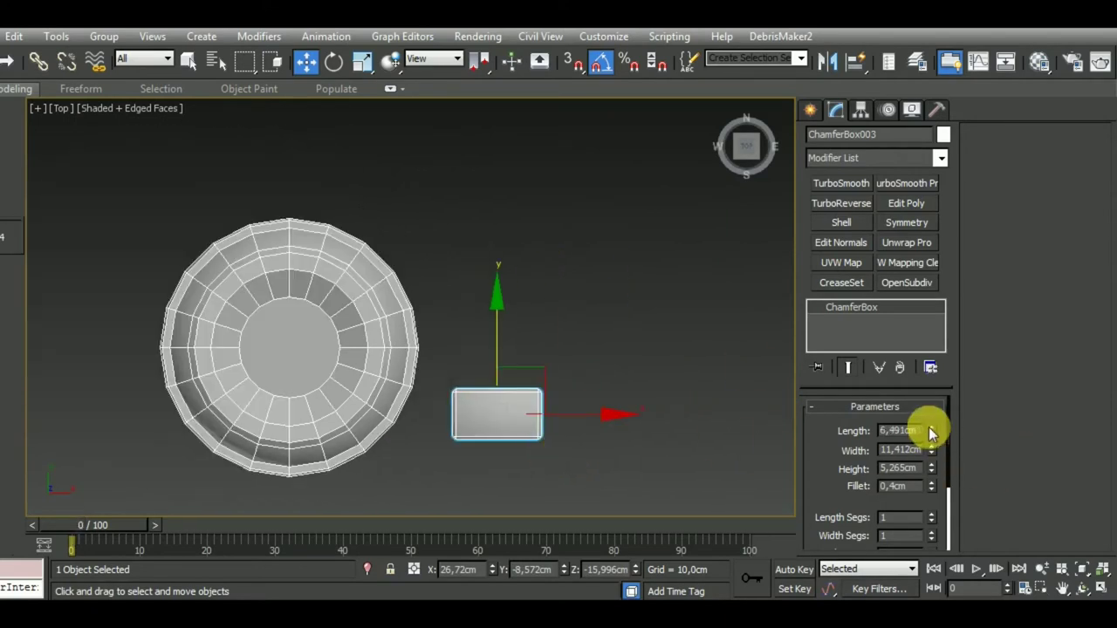
pyautogui.moveTo(932, 432); pyautogui.dragTo(942, 428)
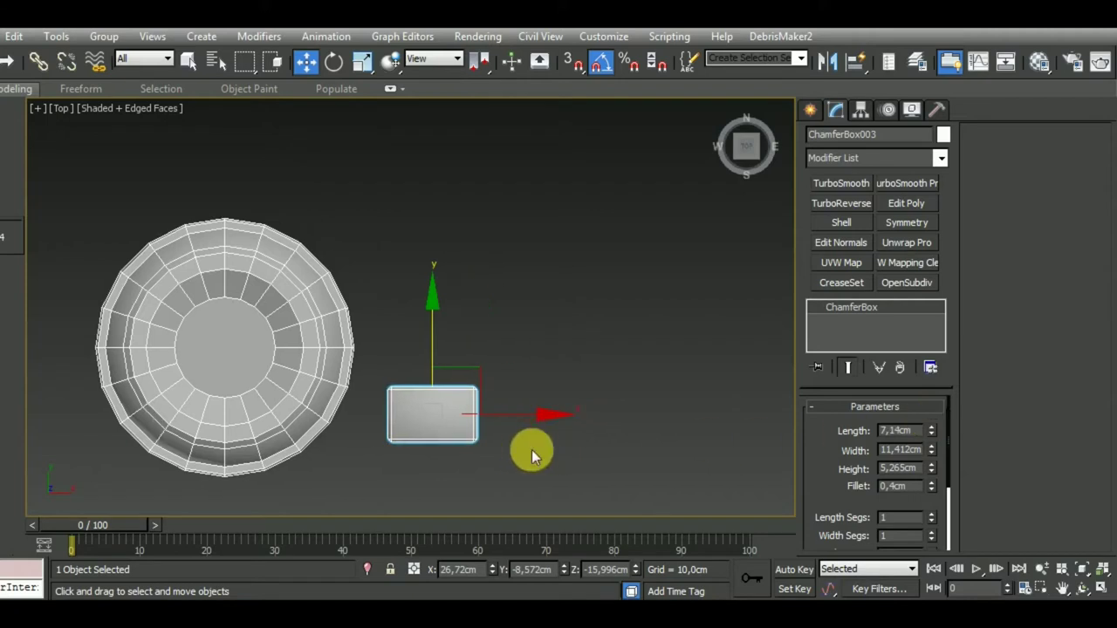
pyautogui.scroll(5, 515, 436)
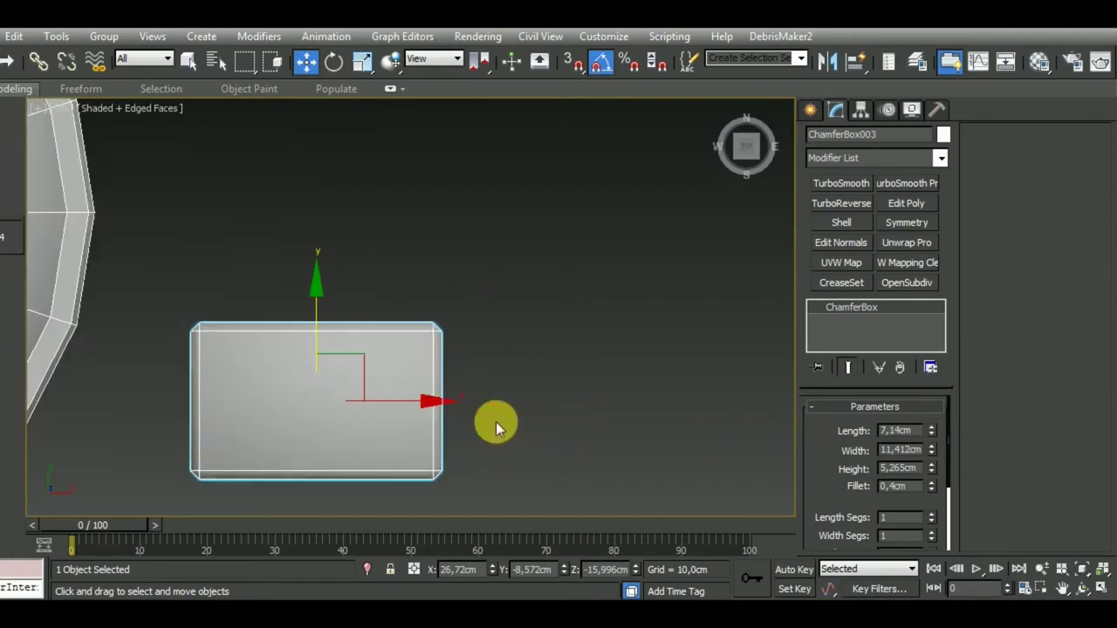
# Convert the chamfer box to Editable Poly and Shift-clone 10 copies in a row
pyautogui.rightClick(909, 309)
pyautogui.click(960, 441)
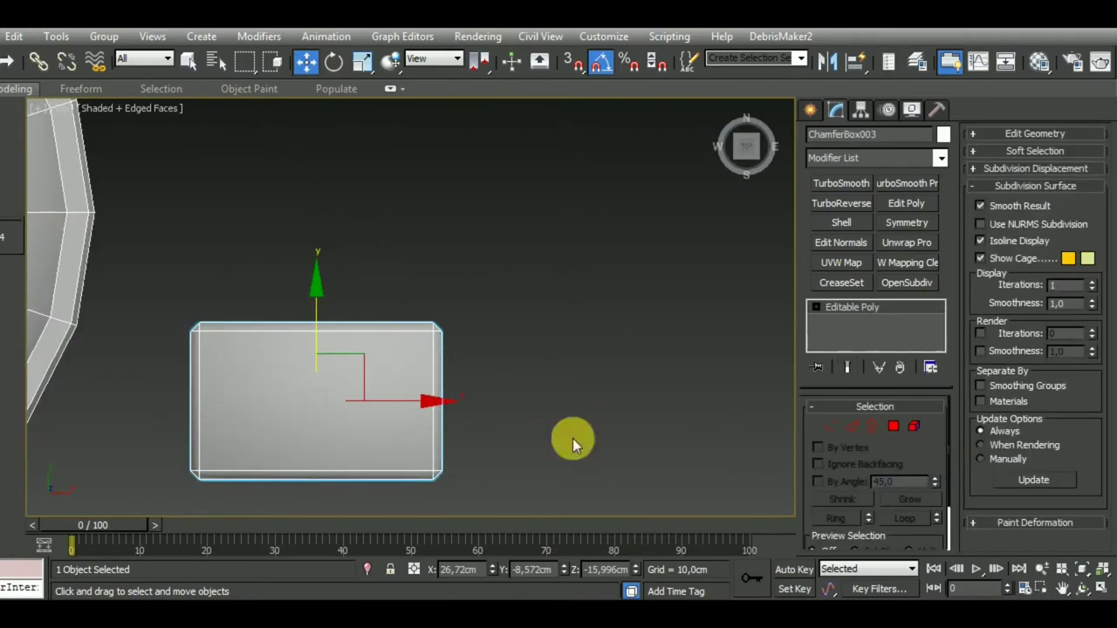
pyautogui.moveTo(399, 411); pyautogui.dragTo(658, 412)
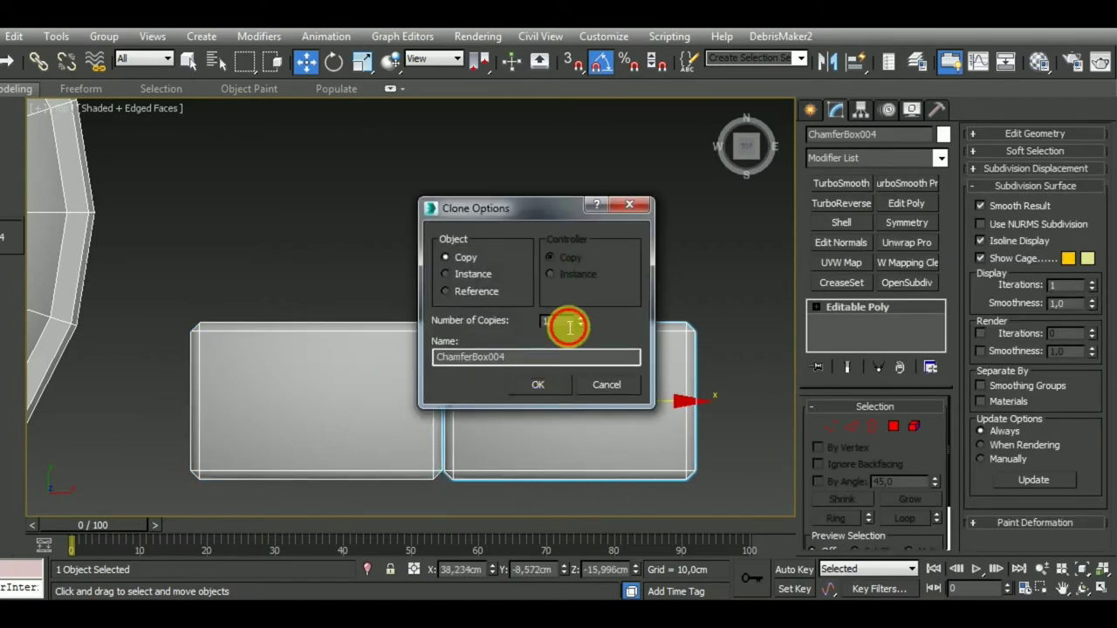
pyautogui.write('10')
pyautogui.click(537, 384)
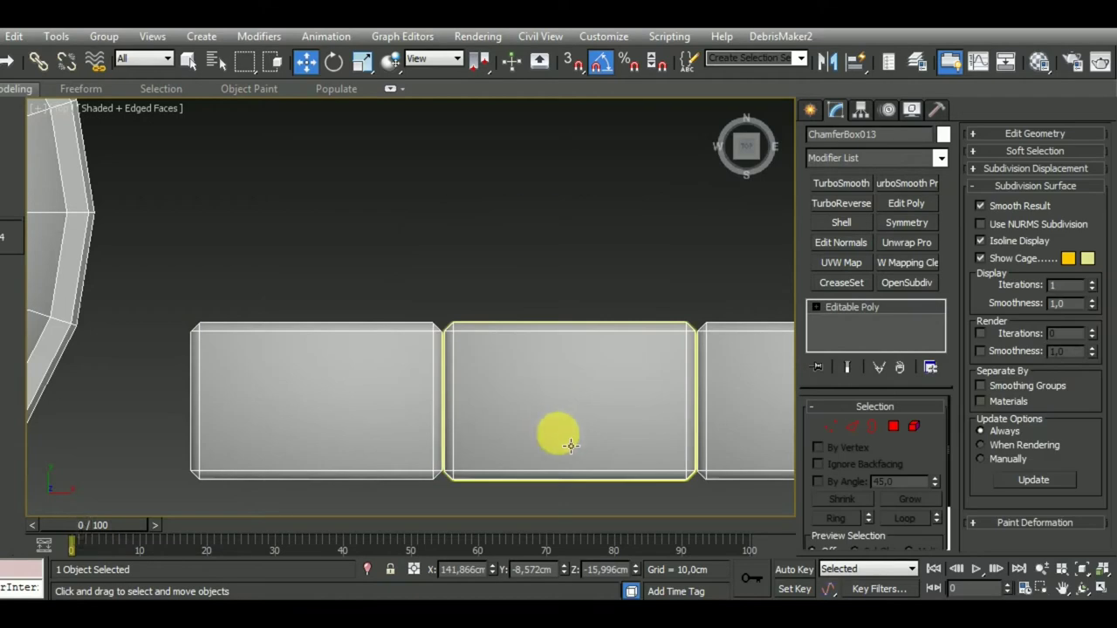
pyautogui.scroll(-5, 523, 375)
pyautogui.scroll(-3, 505, 342)
# Attach the cloned boxes one by one into the first box of the row
pyautogui.click(436, 337)
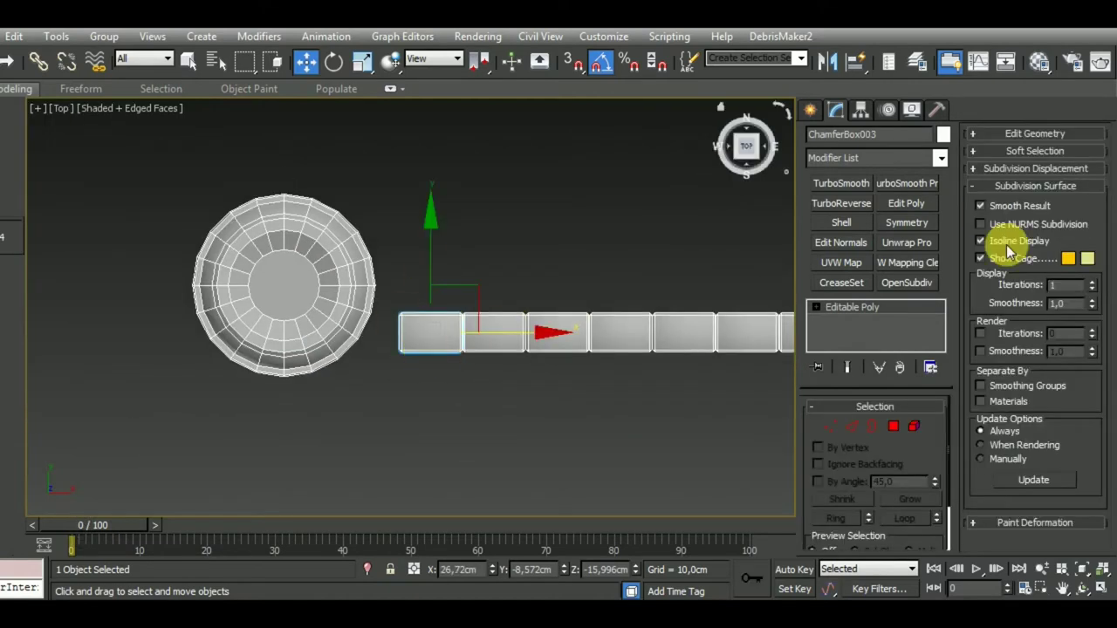
pyautogui.click(1029, 133)
pyautogui.click(994, 262)
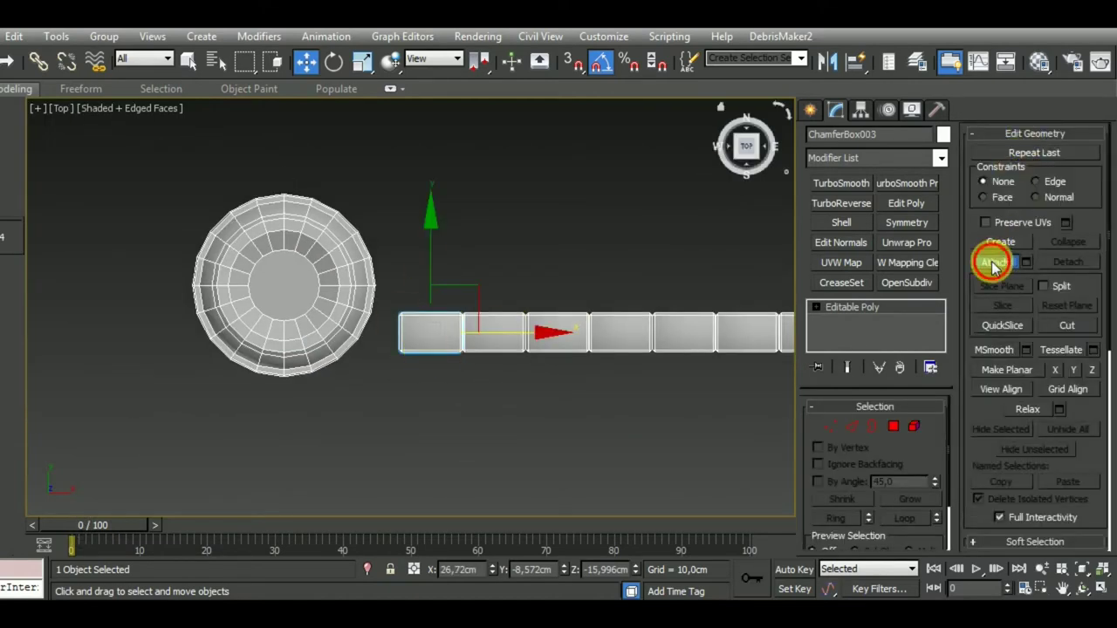
pyautogui.click(517, 356)
pyautogui.click(548, 342)
pyautogui.click(624, 342)
pyautogui.click(678, 340)
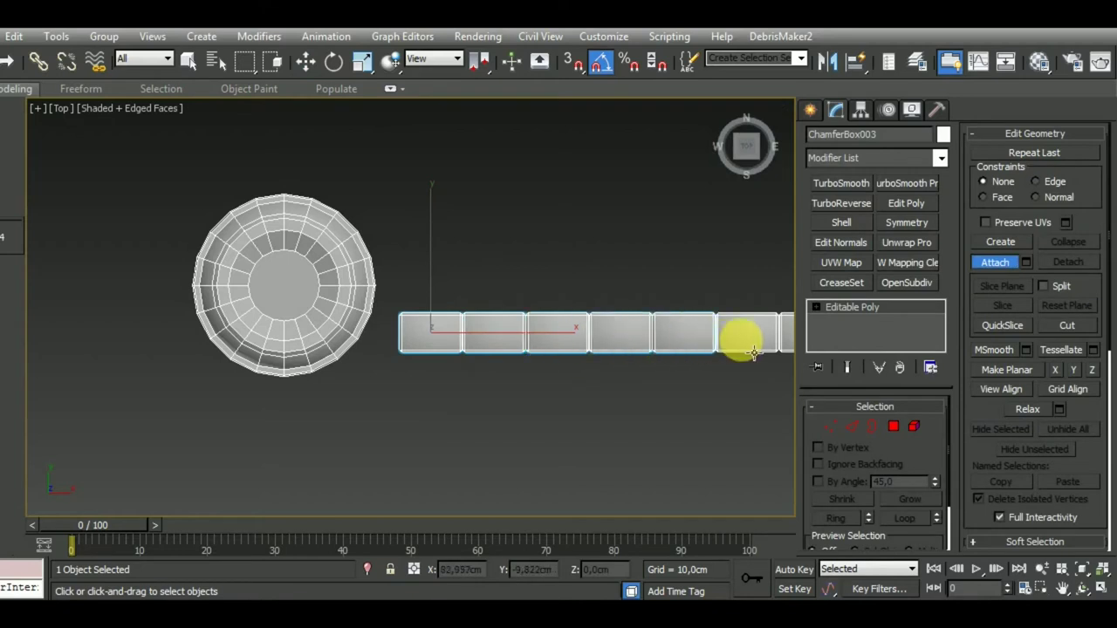
pyautogui.click(740, 342)
pyautogui.moveTo(741, 341)
pyautogui.mouseDown(button='middle')
pyautogui.moveTo(515, 427)
pyautogui.moveTo(490, 420)
pyautogui.mouseUp(button='middle')
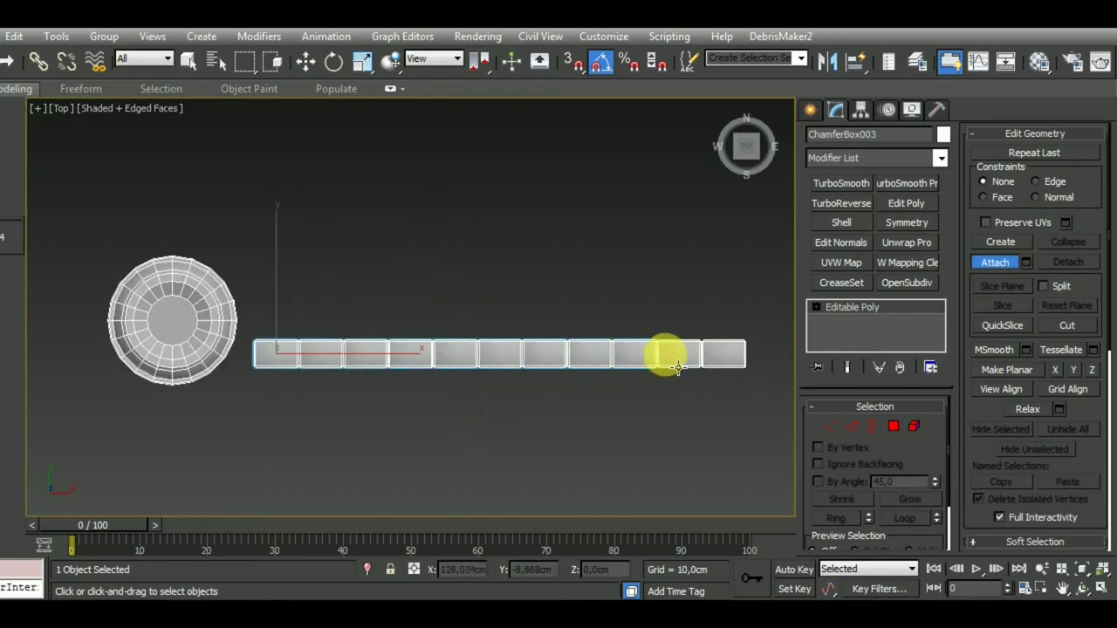
# Draw a circle spline centred on the pot
pyautogui.press('w')
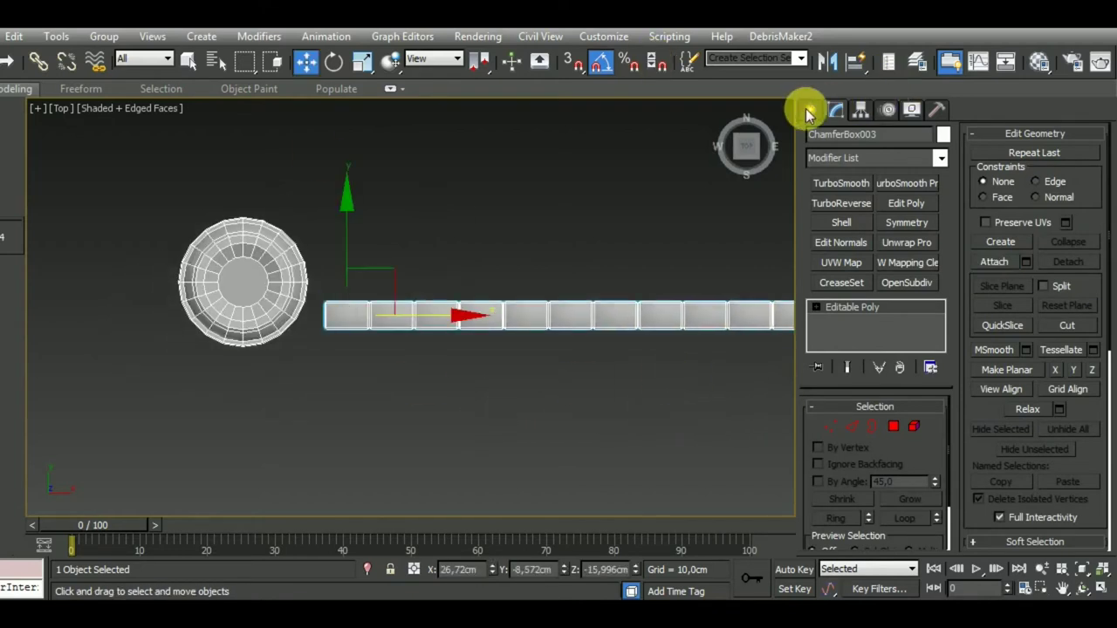
pyautogui.click(810, 111)
pyautogui.click(837, 137)
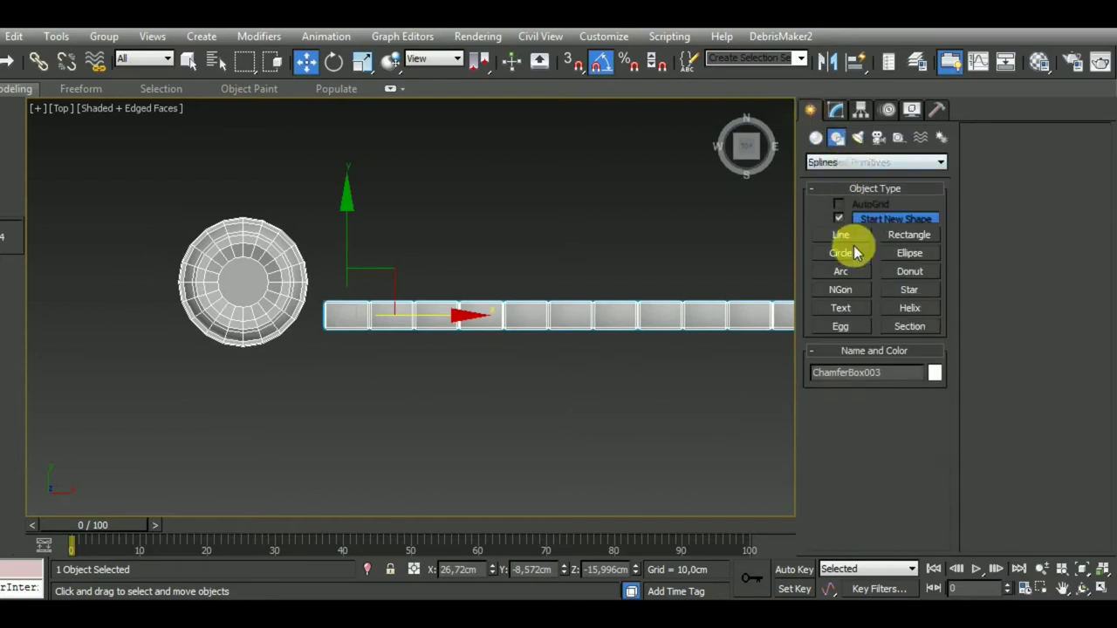
pyautogui.click(841, 253)
pyautogui.moveTo(281, 331); pyautogui.dragTo(420, 352, button='middle')
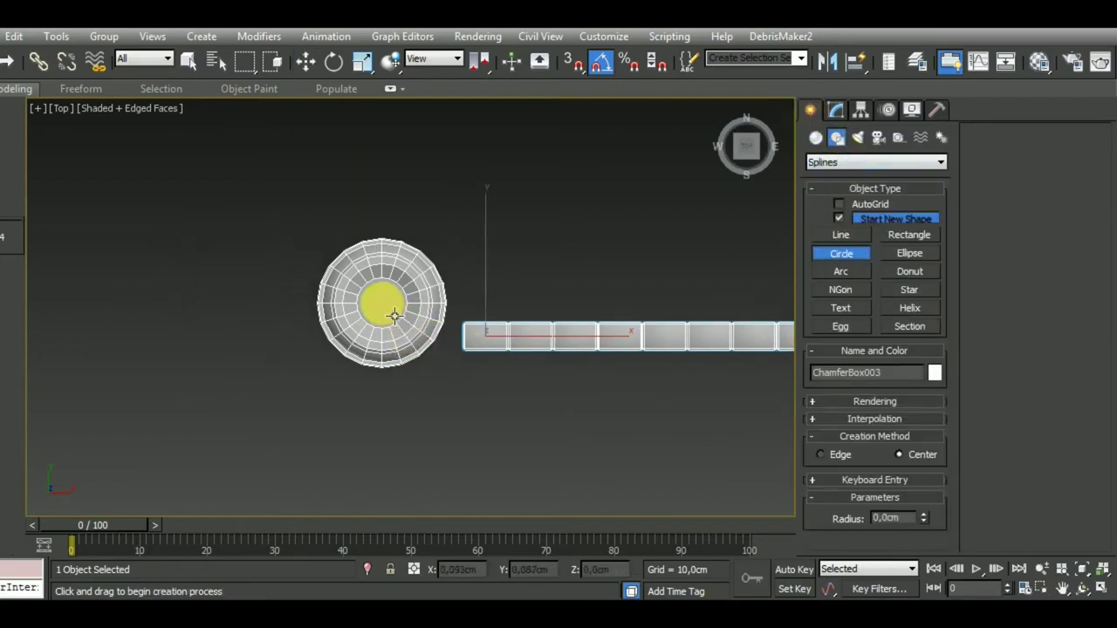
pyautogui.moveTo(394, 316)
pyautogui.mouseDown()
pyautogui.moveTo(441, 363)
pyautogui.moveTo(440, 353)
pyautogui.mouseUp()
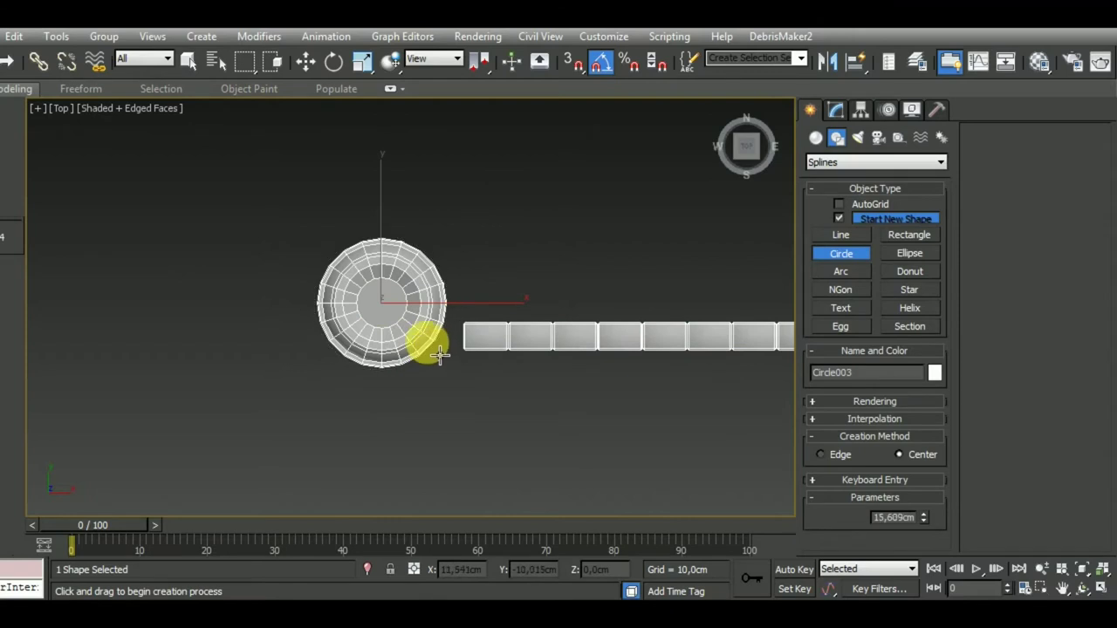
# Zero the circle's Y position and lower it to the pot's feet in Front view
pyautogui.click(305, 60)
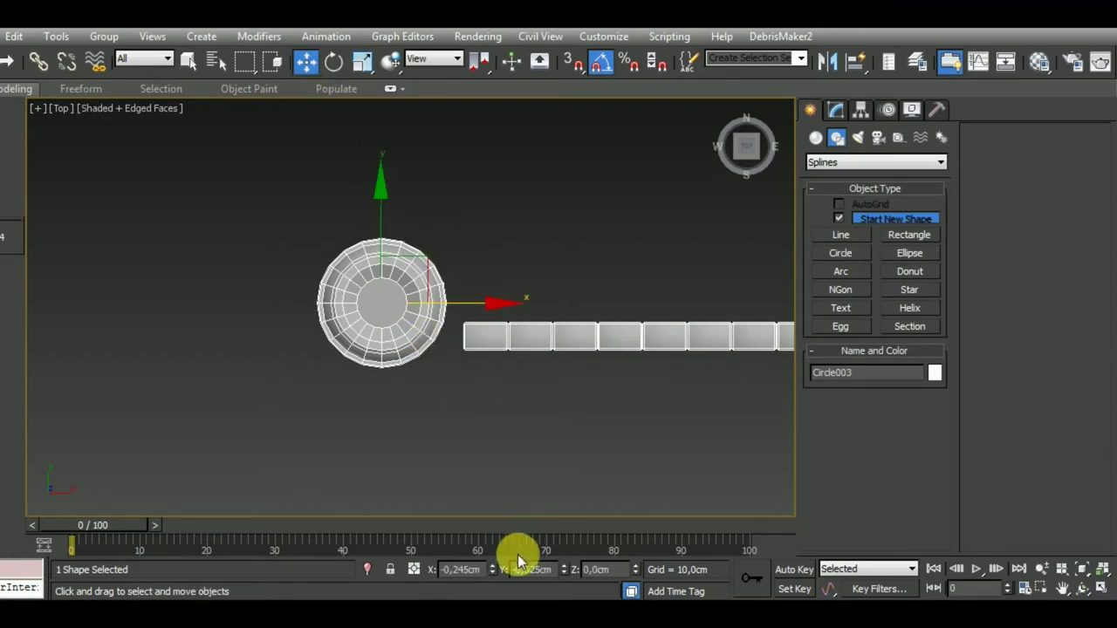
pyautogui.rightClick(564, 571)
pyautogui.press('f')
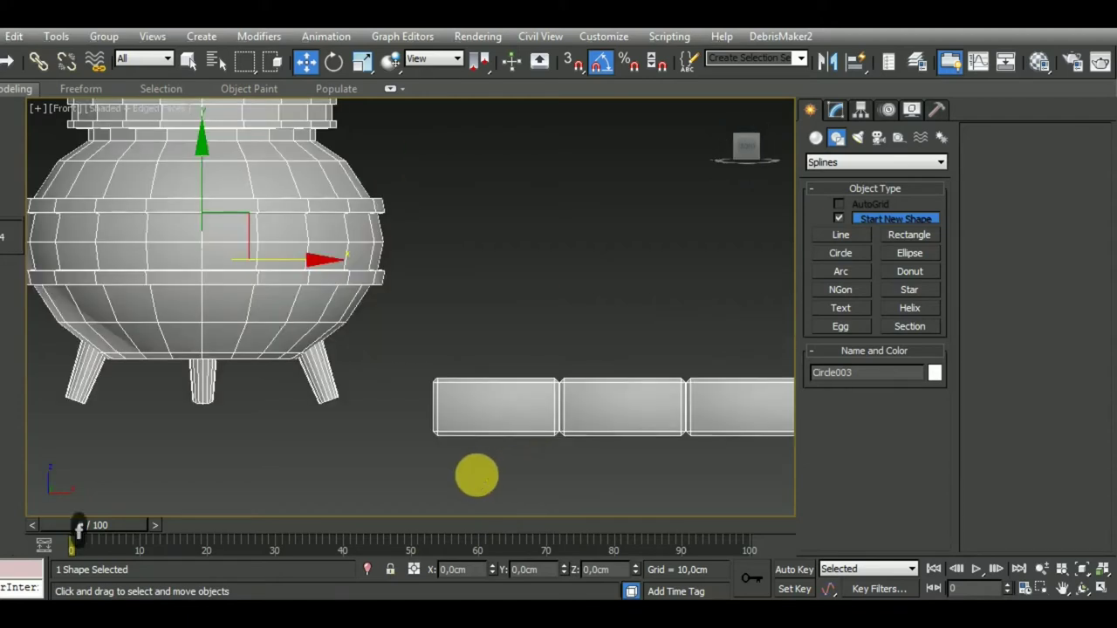
pyautogui.scroll(-3, 476, 471)
pyautogui.moveTo(357, 212); pyautogui.dragTo(374, 332)
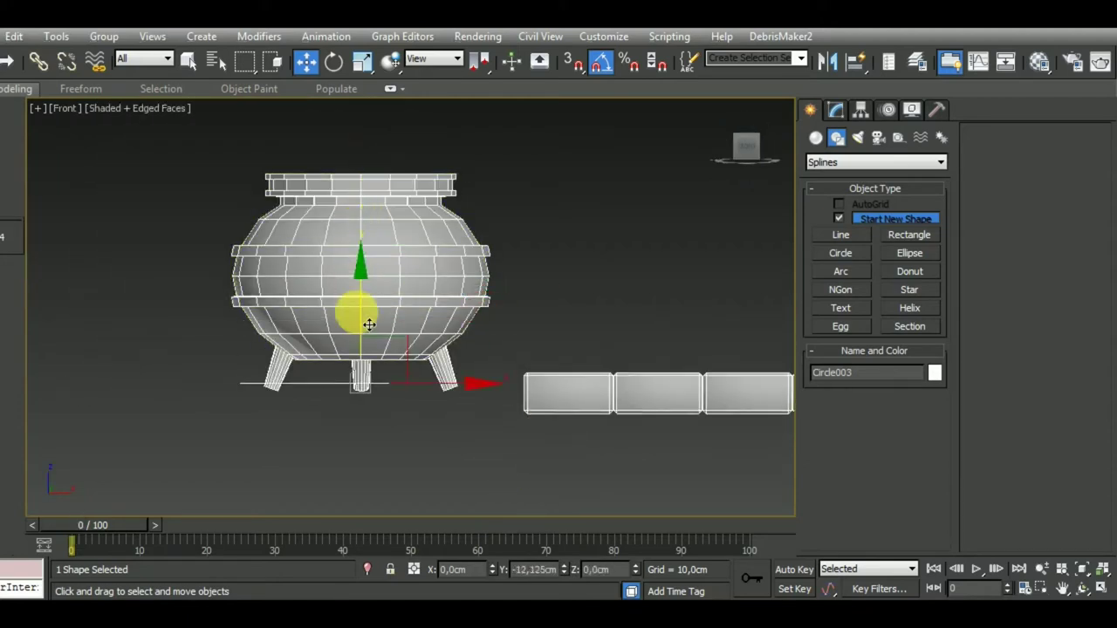
pyautogui.scroll(3, 456, 361)
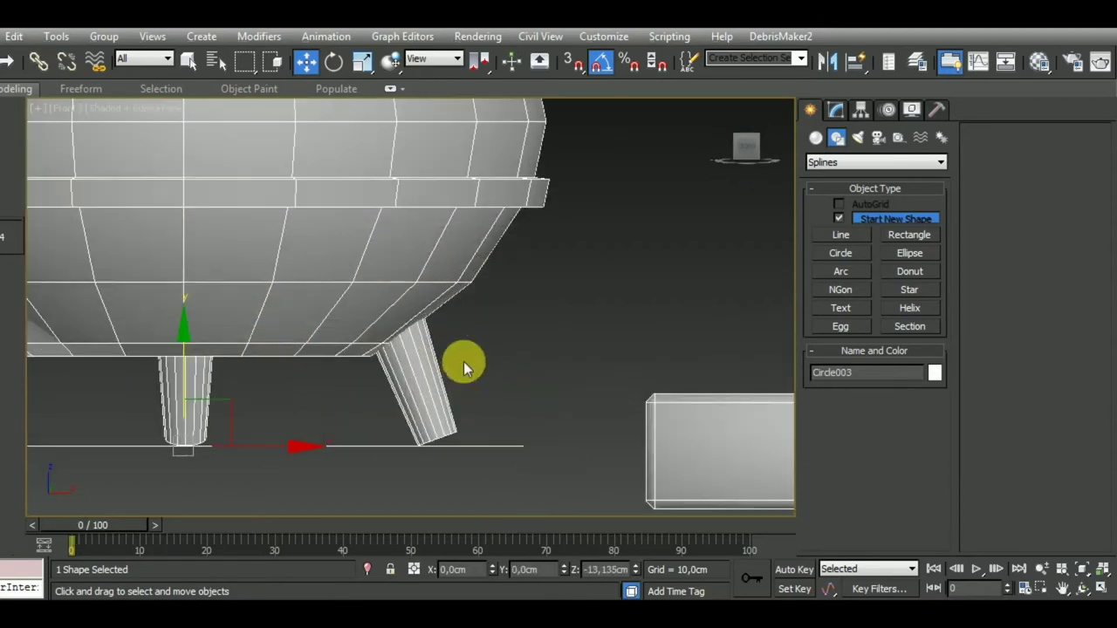
pyautogui.scroll(-2, 464, 361)
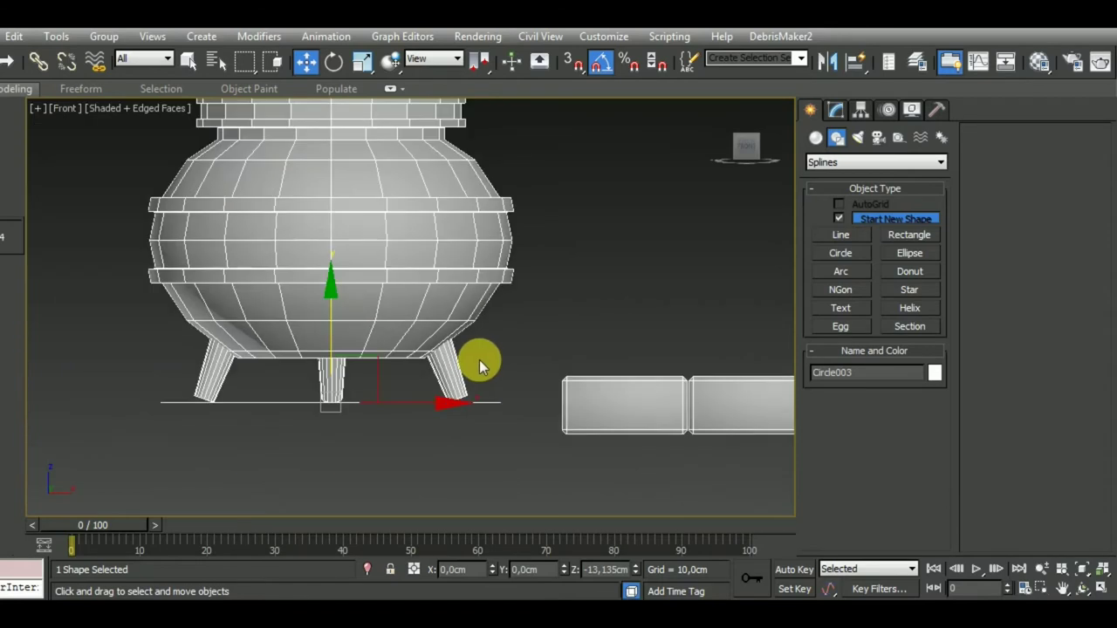
# Set Circle003's radius to 12.681 cm and select the box row
pyautogui.click(835, 109)
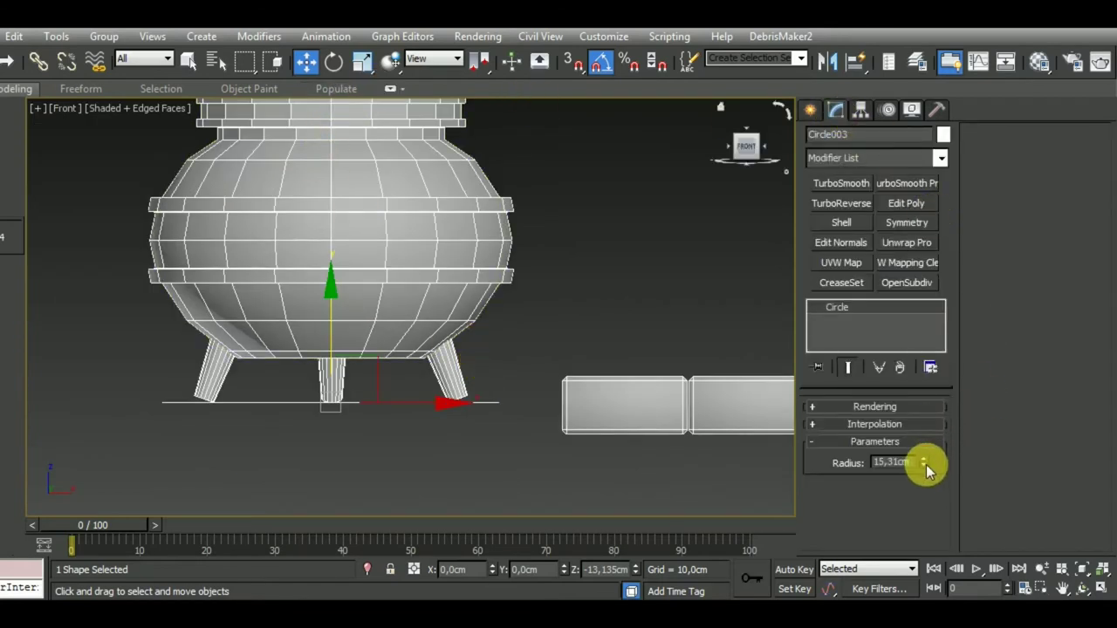
pyautogui.moveTo(928, 464); pyautogui.dragTo(938, 482)
pyautogui.click(648, 404)
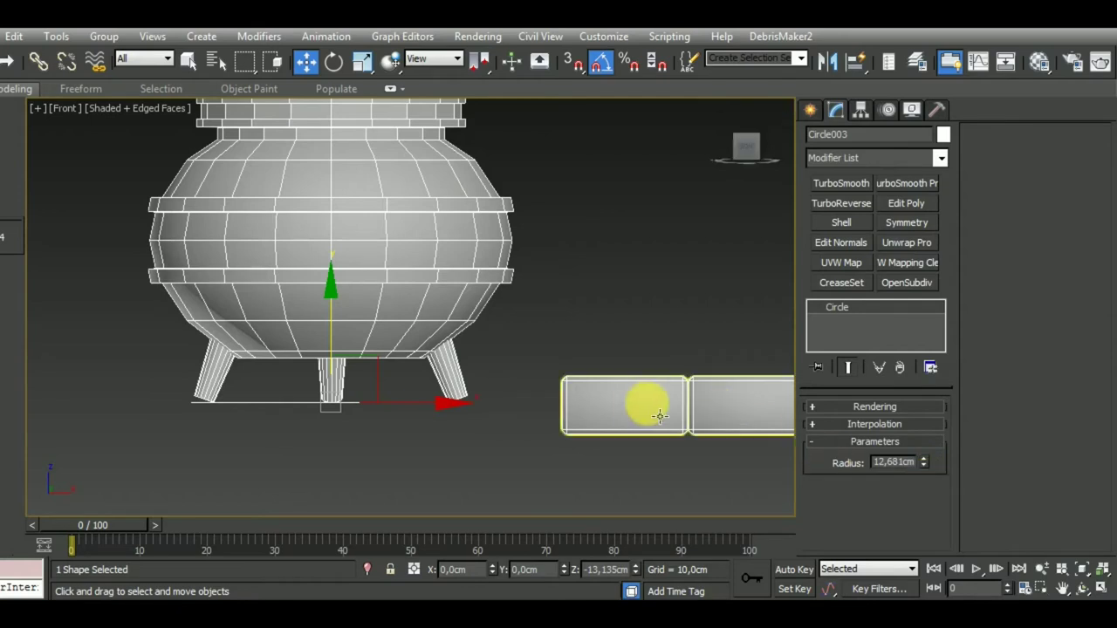
pyautogui.click(940, 161)
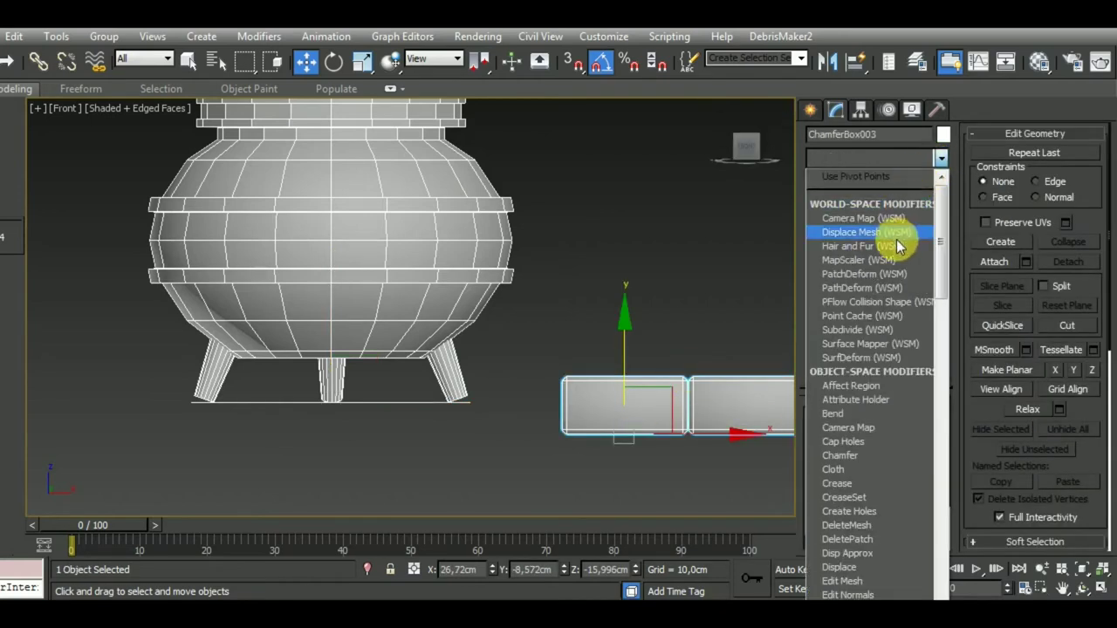
# Apply Path Deform Binding to the box row along Circle003, Move to Path, X axis
pyautogui.click(907, 288)
pyautogui.click(875, 454)
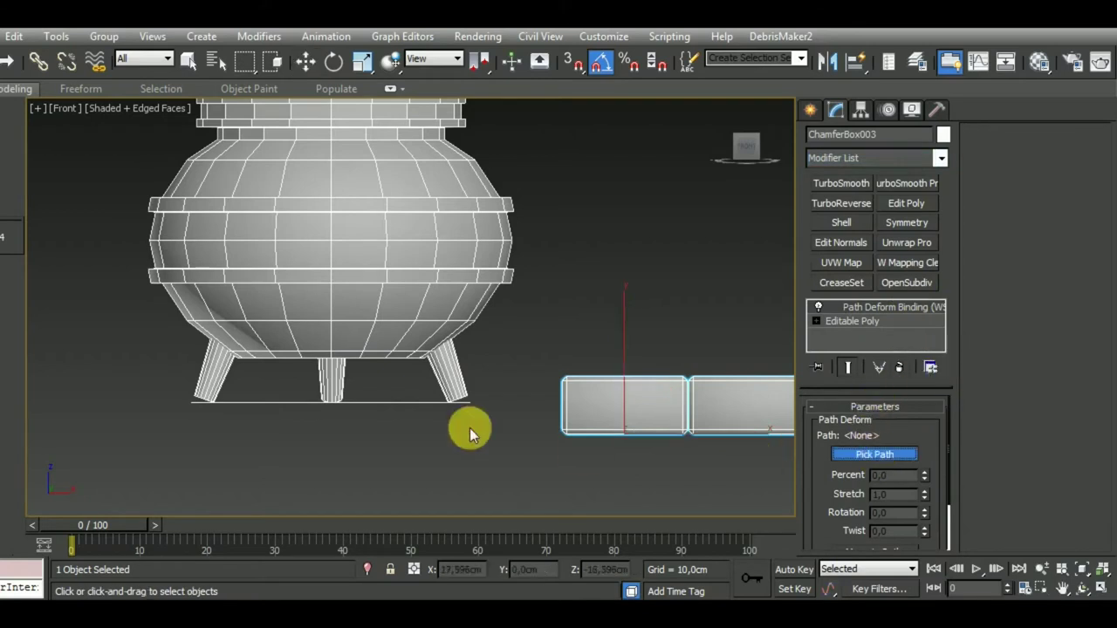
pyautogui.click(397, 406)
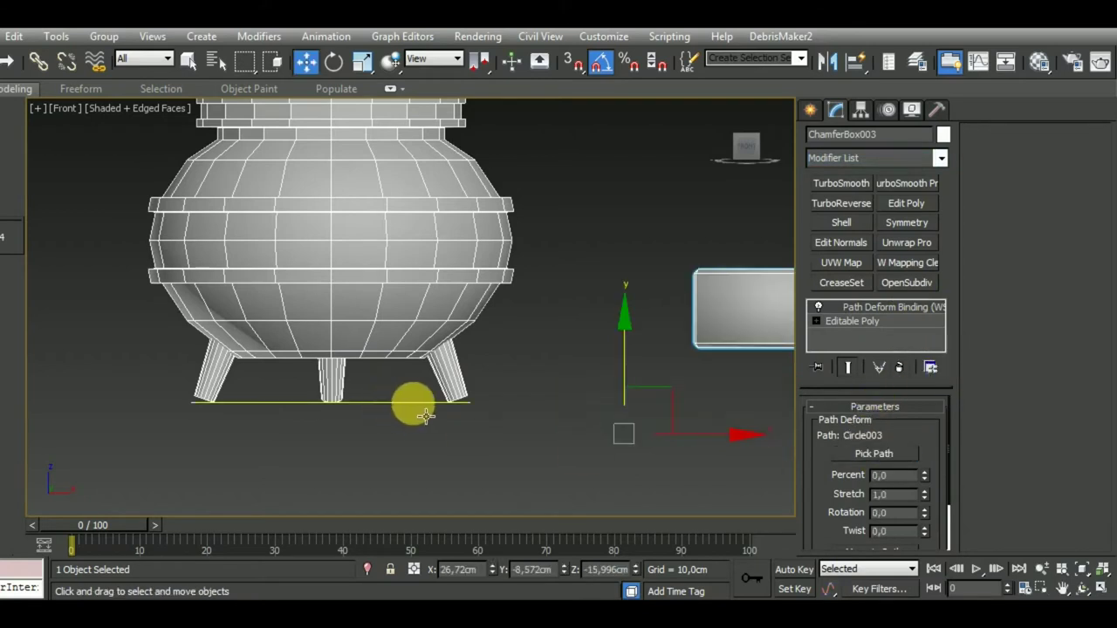
pyautogui.moveTo(866, 528); pyautogui.dragTo(869, 487)
pyautogui.click(877, 490)
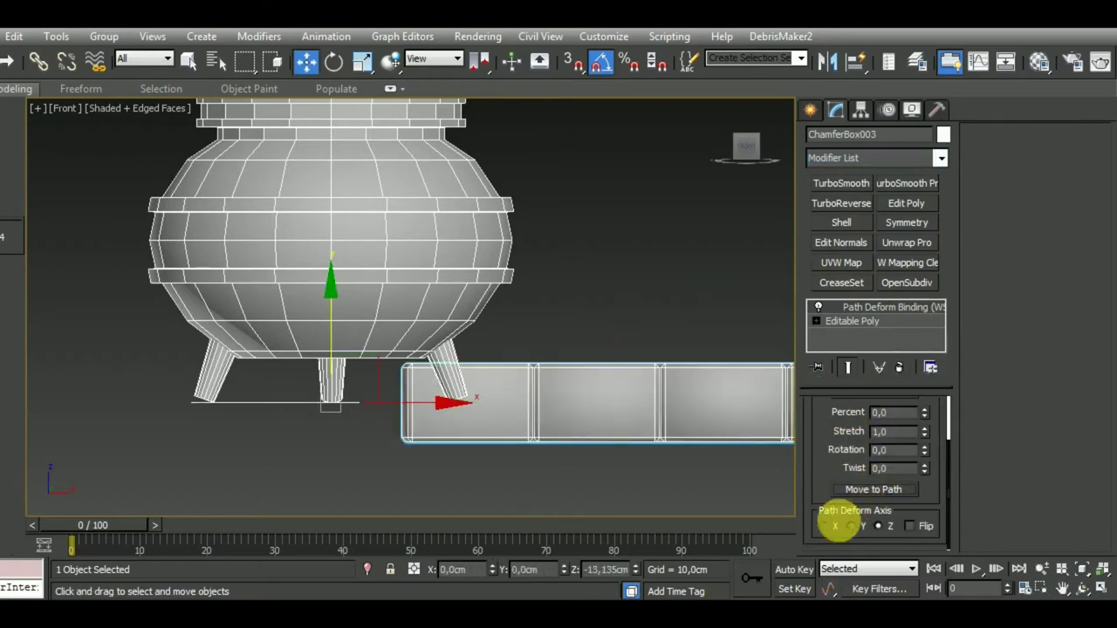
pyautogui.click(824, 526)
# Reset the Path Deform Percent to 0 and lower Stretch to about 0.6
pyautogui.moveTo(629, 485)
pyautogui.keyDown('alt'); pyautogui.mouseDown(button='middle')
pyautogui.moveTo(526, 398)
pyautogui.moveTo(536, 455)
pyautogui.moveTo(520, 447)
pyautogui.moveTo(536, 441)
pyautogui.mouseUp(button='middle'); pyautogui.keyUp('alt')
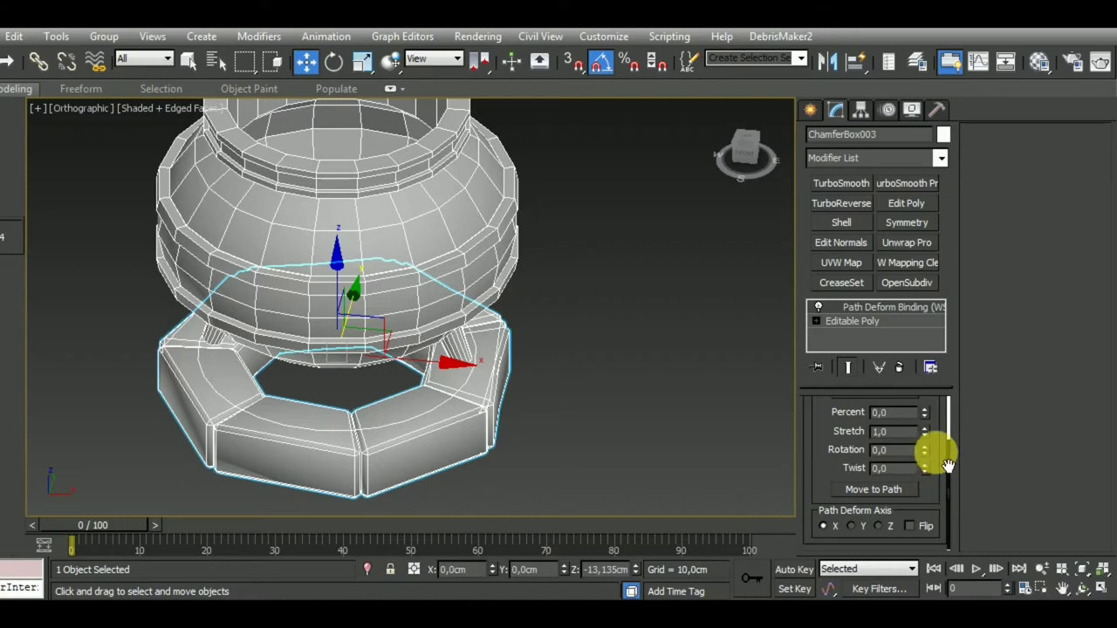
pyautogui.moveTo(930, 451); pyautogui.dragTo(935, 546)
pyautogui.moveTo(924, 483); pyautogui.dragTo(923, 475)
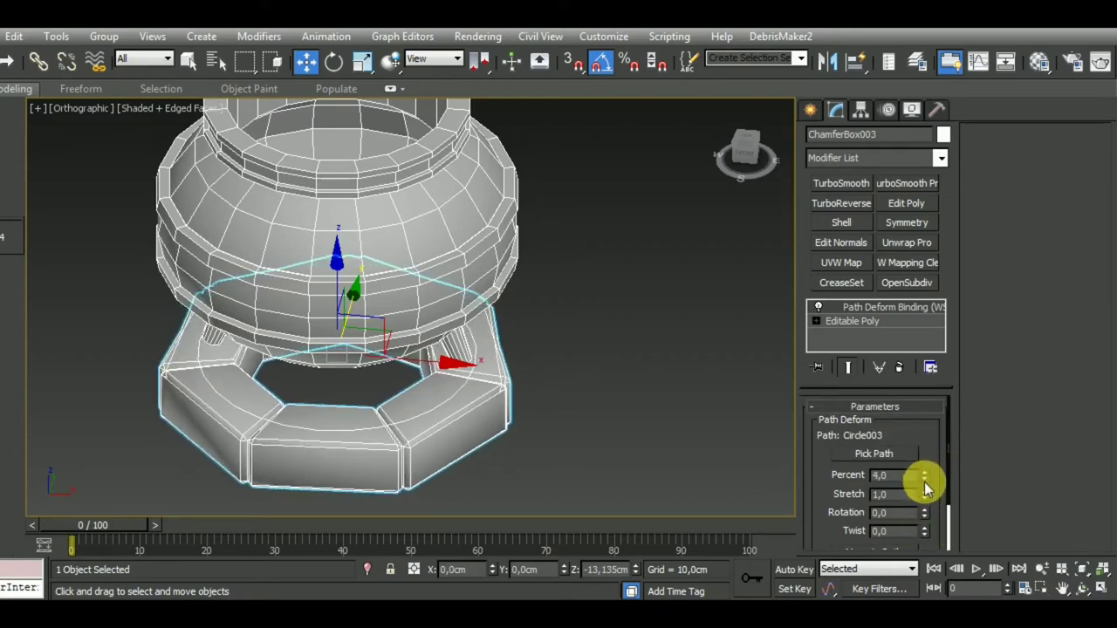
pyautogui.rightClick(924, 476)
pyautogui.moveTo(924, 494); pyautogui.dragTo(937, 550)
# Reduce the ring's Stretch slightly and reframe the whole ring in view
pyautogui.scroll(3, 501, 422)
pyautogui.scroll(2, 506, 414)
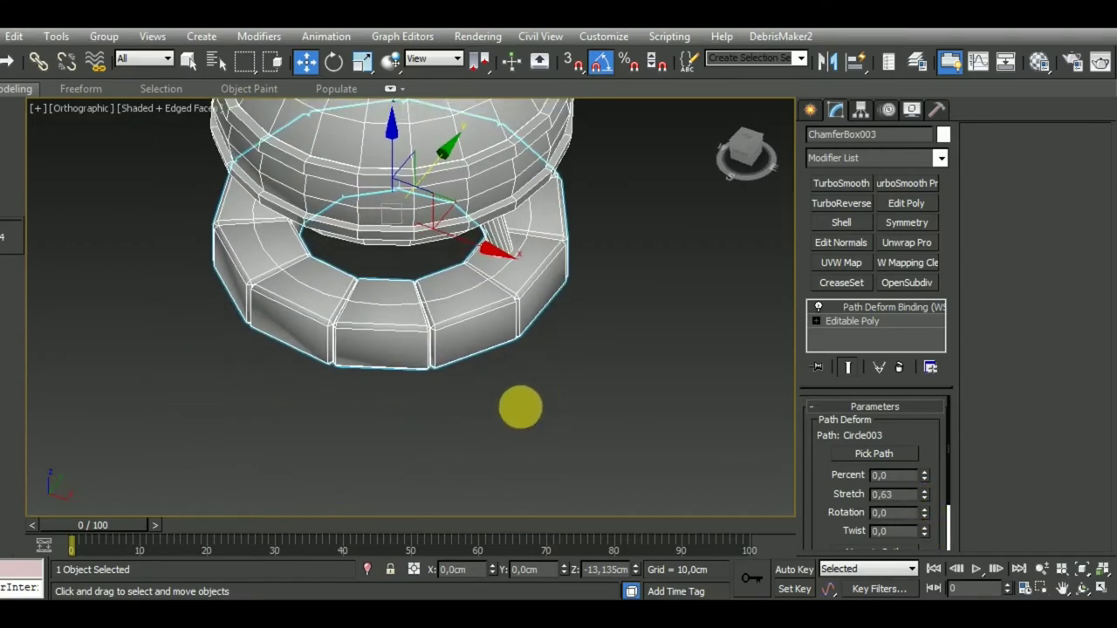
pyautogui.scroll(2, 502, 388)
pyautogui.scroll(4, 486, 371)
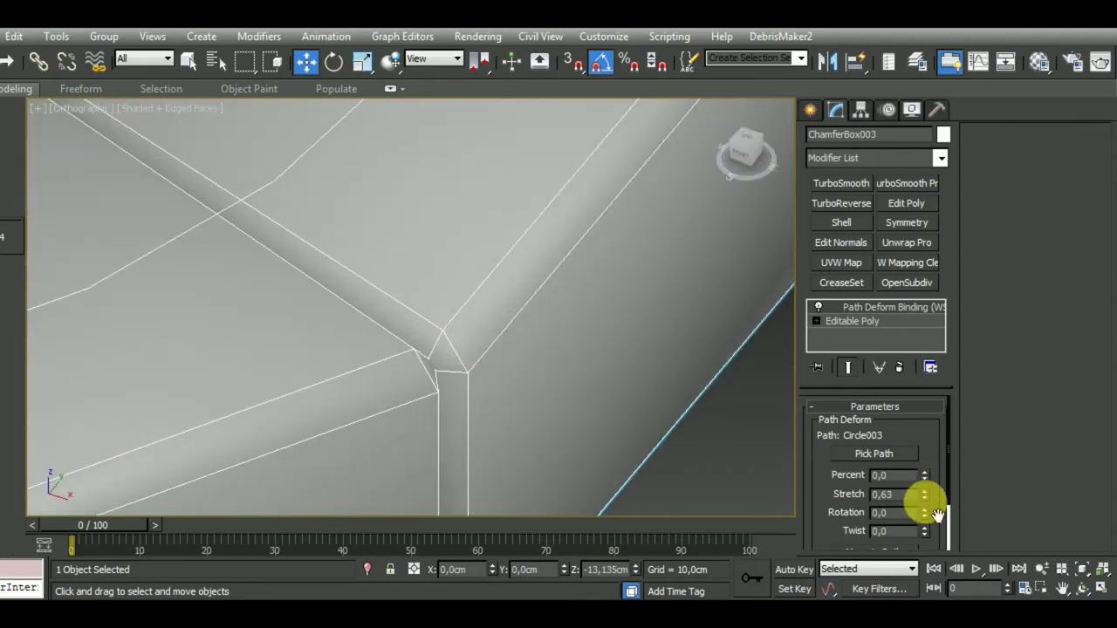
pyautogui.moveTo(925, 498); pyautogui.dragTo(924, 500)
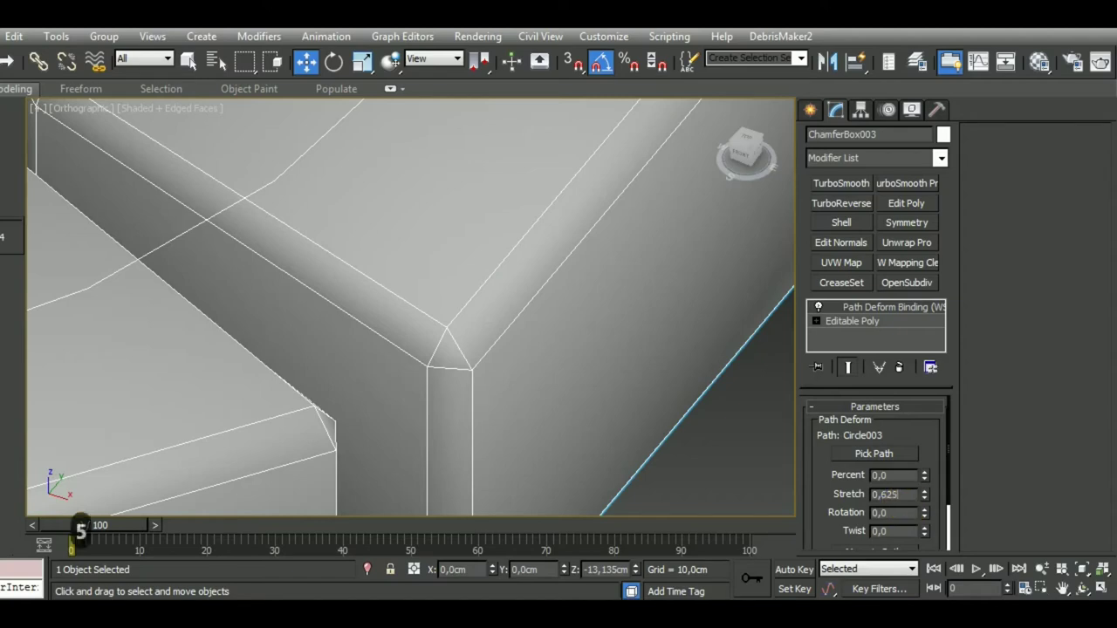
pyautogui.scroll(-2, 466, 381)
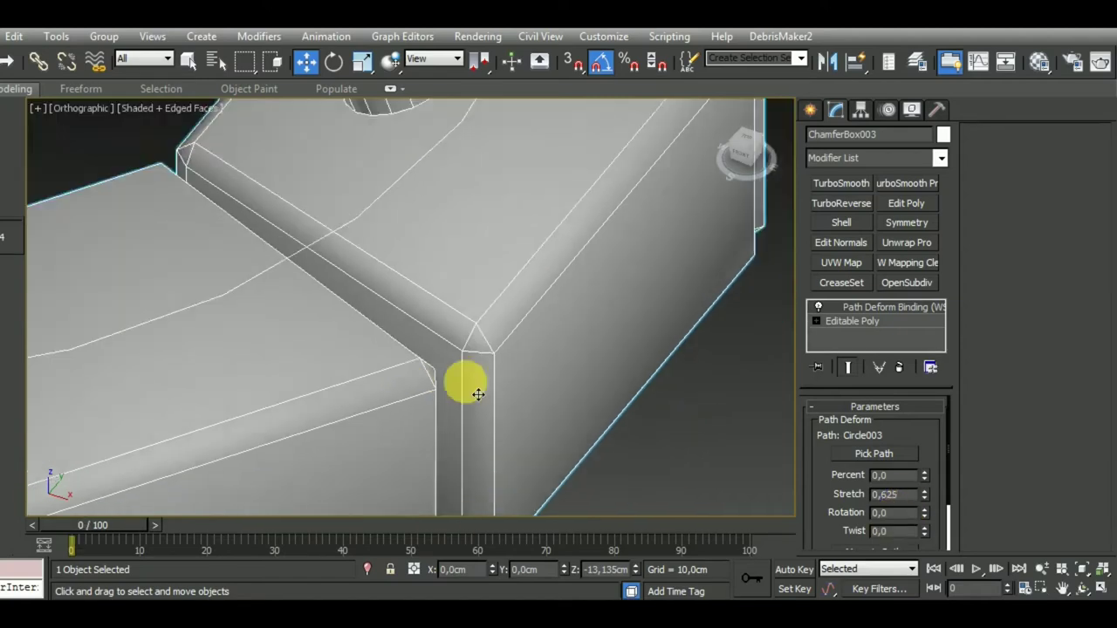
pyautogui.scroll(-2, 510, 393)
pyautogui.scroll(-2, 510, 393)
pyautogui.moveTo(523, 375); pyautogui.dragTo(474, 544, button='middle')
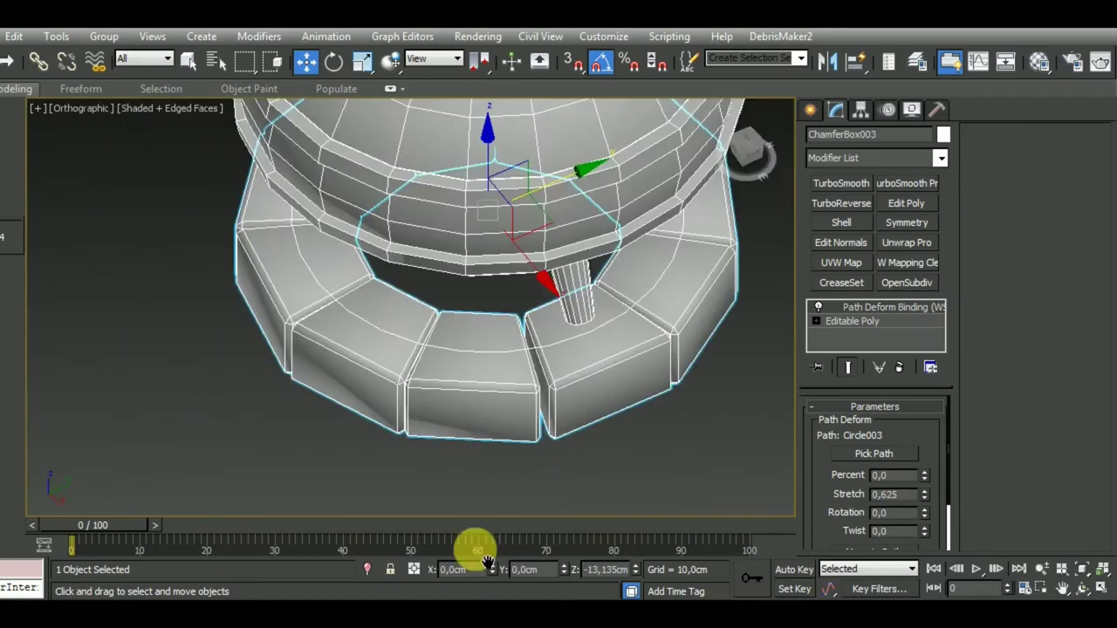
pyautogui.scroll(2, 475, 478)
pyautogui.scroll(3, 476, 478)
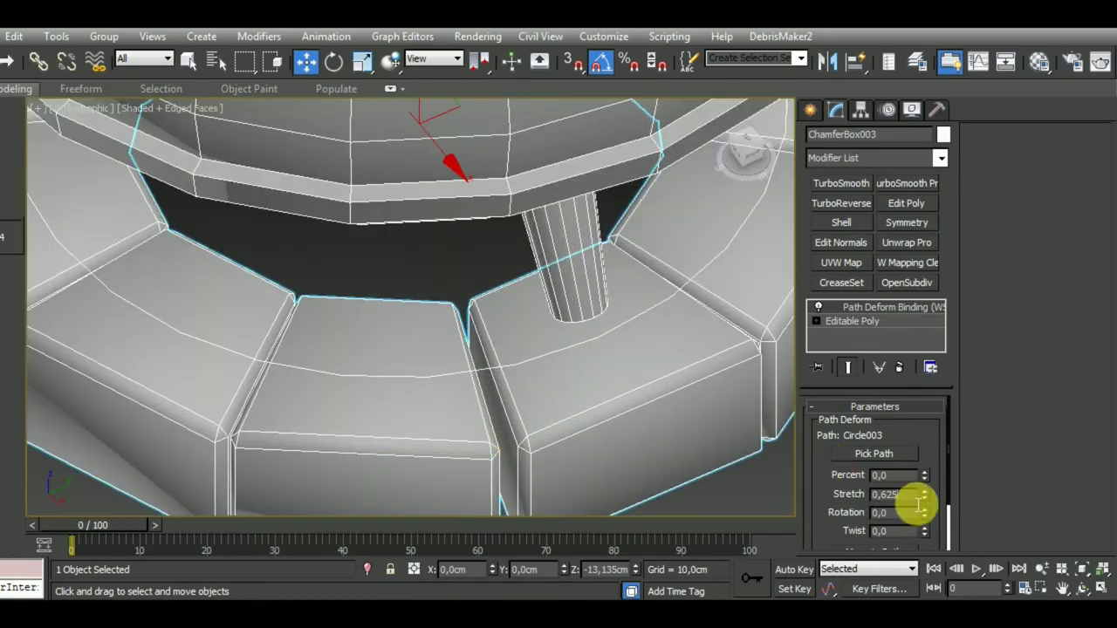
# Enter 0,628 as the Path Deform Stretch value
pyautogui.moveTo(920, 504); pyautogui.dragTo(903, 518)
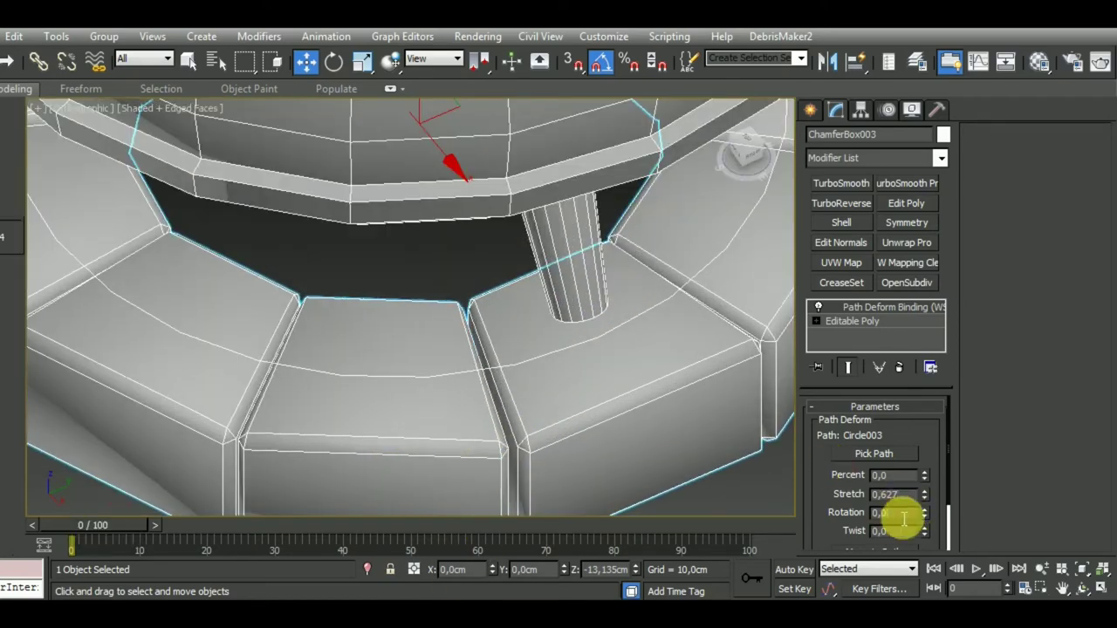
pyautogui.press('BackSpace')
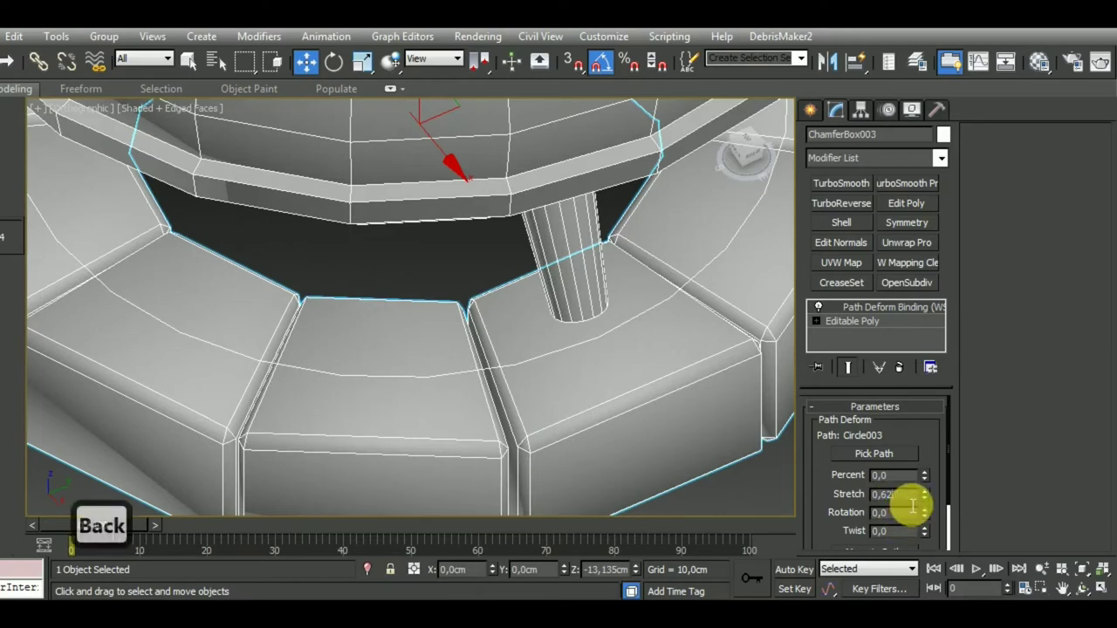
pyautogui.write('9')
pyautogui.scroll(1, 536, 445)
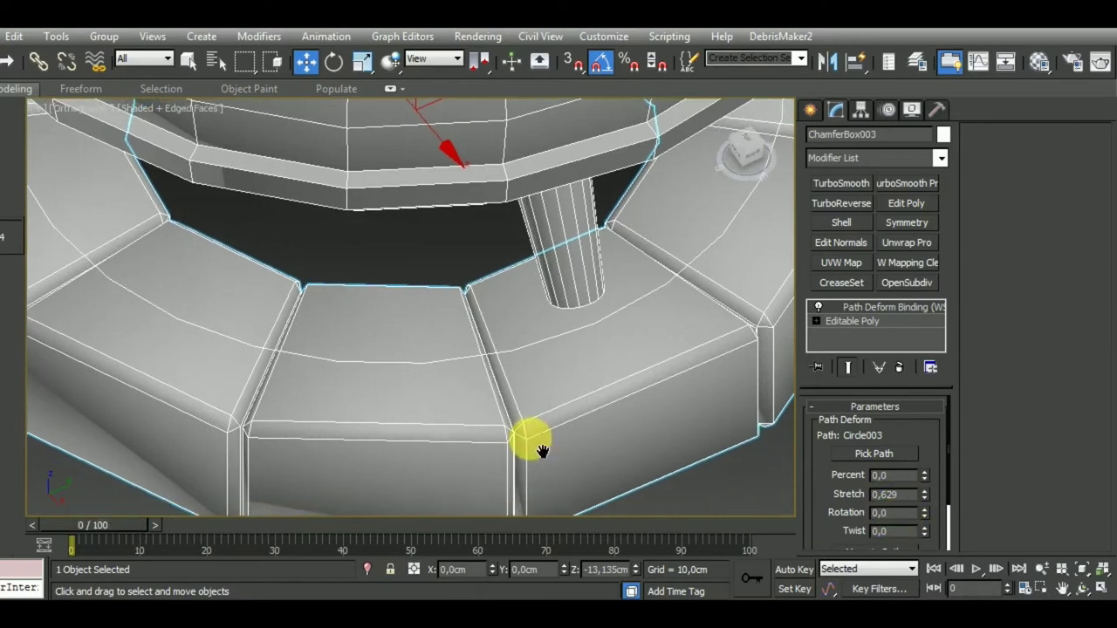
pyautogui.scroll(4, 535, 450)
pyautogui.scroll(-5, 535, 449)
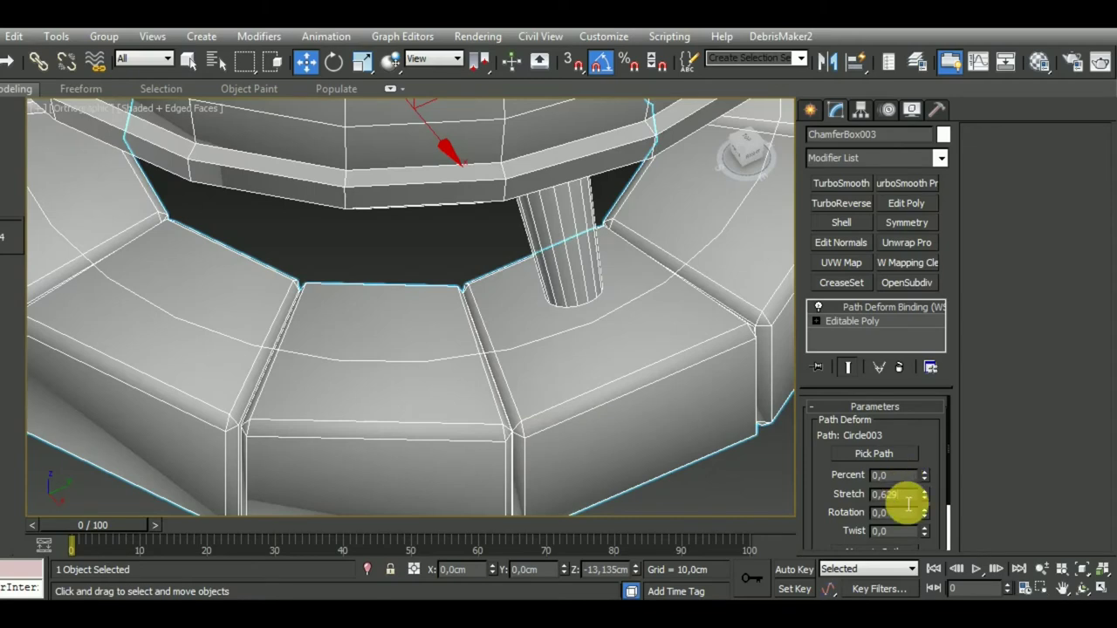
pyautogui.press('BackSpace')
pyautogui.write('8')
pyautogui.press('Return')
pyautogui.scroll(-2, 599, 369)
pyautogui.scroll(-1, 611, 388)
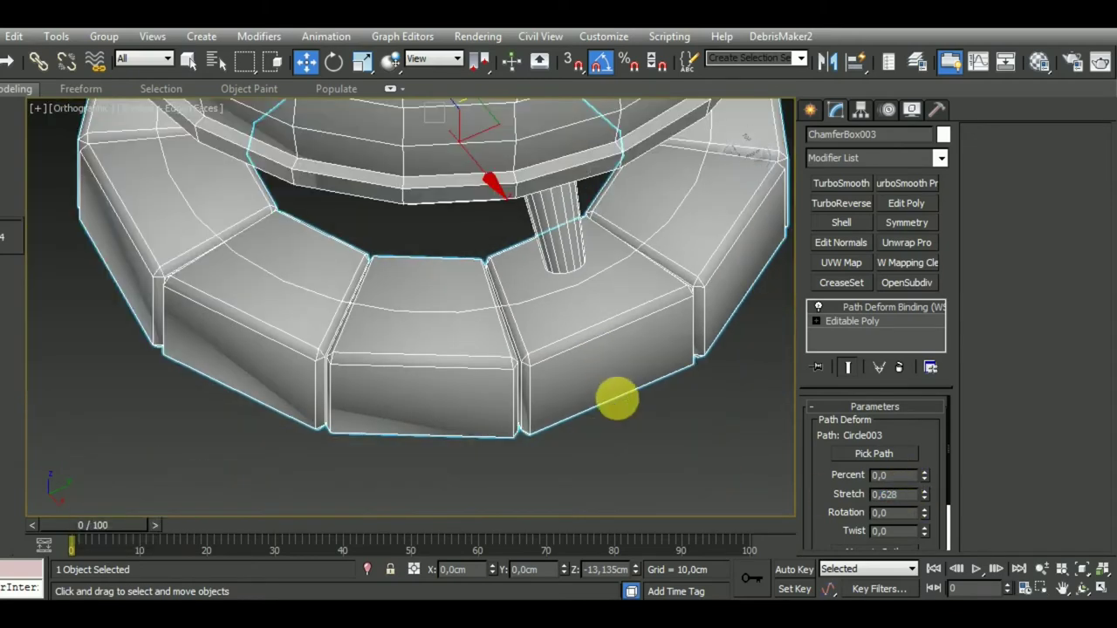
pyautogui.scroll(-2, 617, 398)
# Orbit around the base and check the closed ring's fit in Front view
pyautogui.moveTo(621, 429)
pyautogui.keyDown('alt'); pyautogui.mouseDown(button='middle')
pyautogui.moveTo(678, 364)
pyautogui.moveTo(628, 424)
pyautogui.mouseUp(button='middle'); pyautogui.keyUp('alt')
pyautogui.scroll(2, 532, 461)
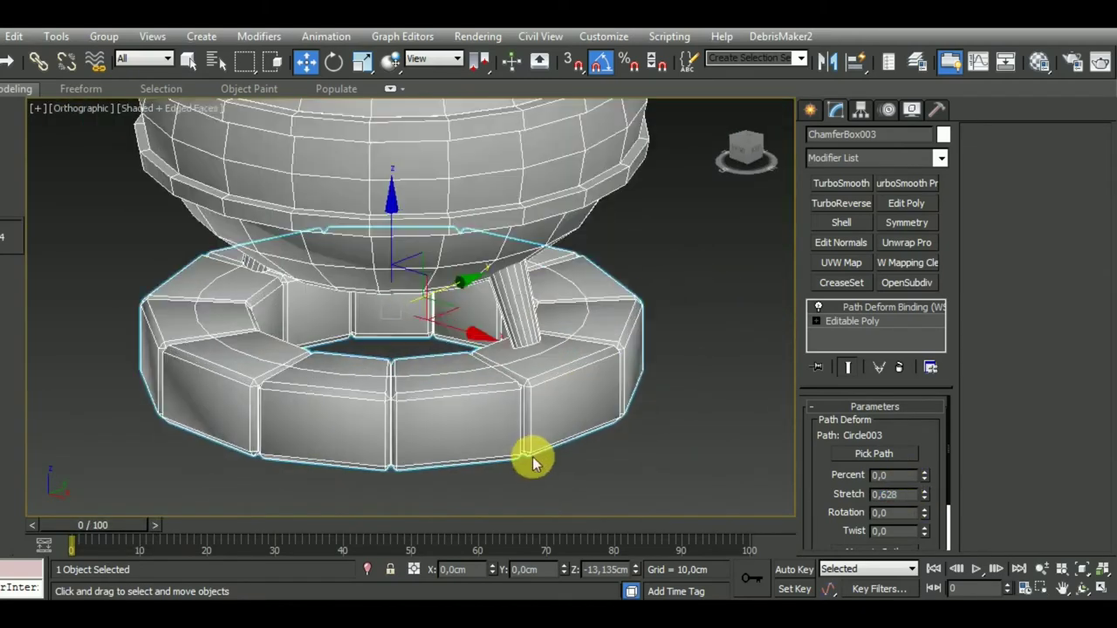
pyautogui.scroll(3, 533, 460)
pyautogui.scroll(-1, 575, 363)
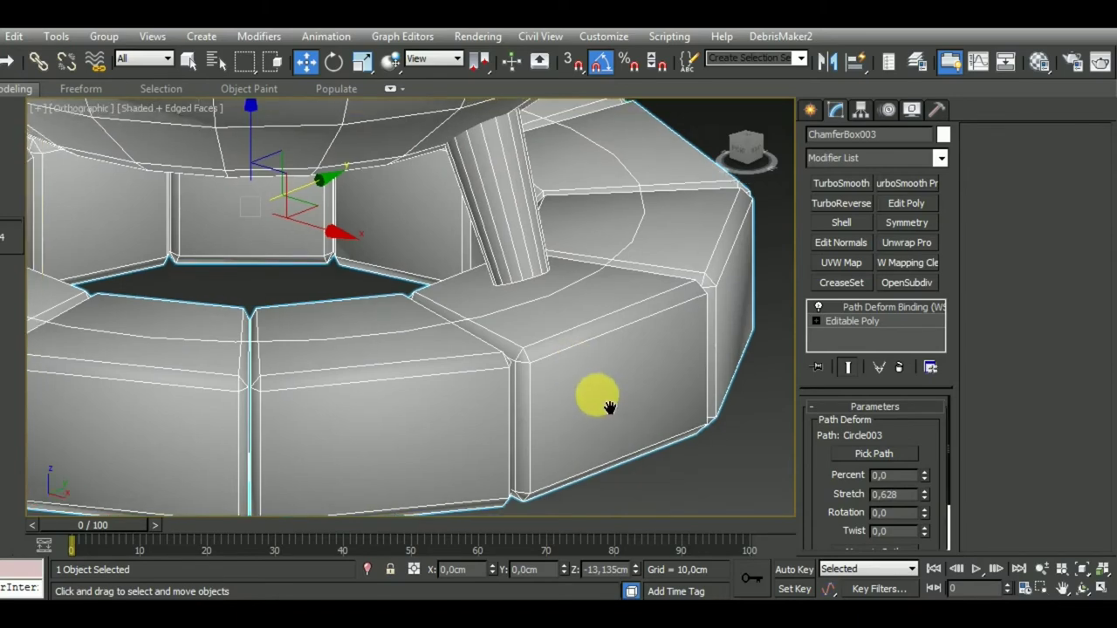
pyautogui.scroll(-3, 598, 392)
pyautogui.scroll(-2, 608, 392)
pyautogui.scroll(-1, 666, 428)
pyautogui.keyDown('alt'); pyautogui.moveTo(673, 410); pyautogui.dragTo(688, 410, button='middle'); pyautogui.keyUp('alt')
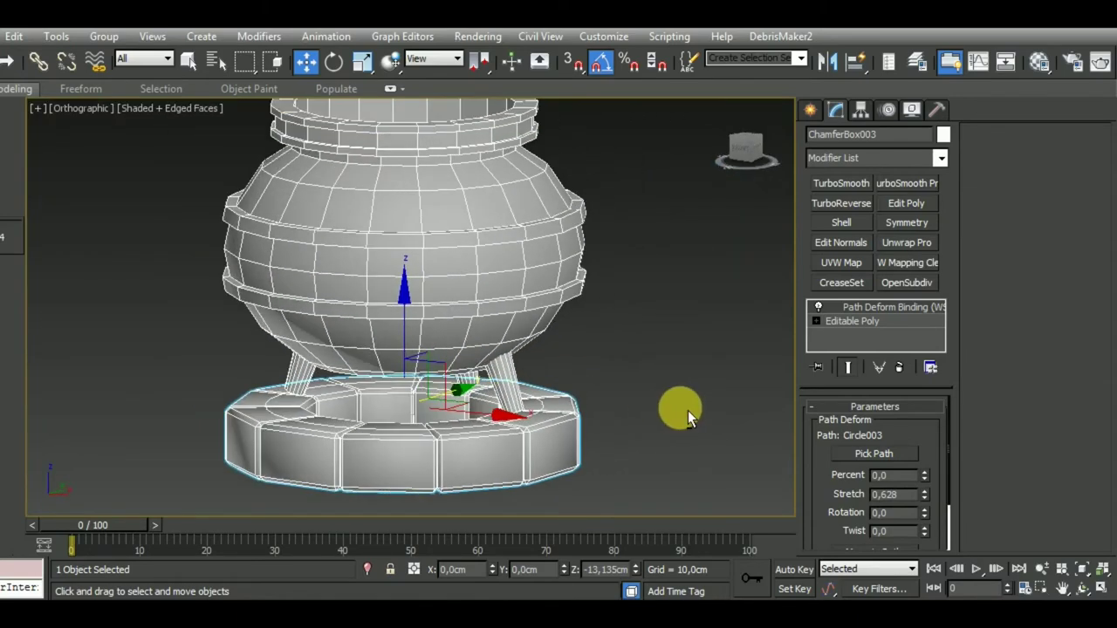
pyautogui.press('f')
pyautogui.scroll(-2, 647, 423)
pyautogui.scroll(3, 527, 400)
pyautogui.scroll(1, 527, 401)
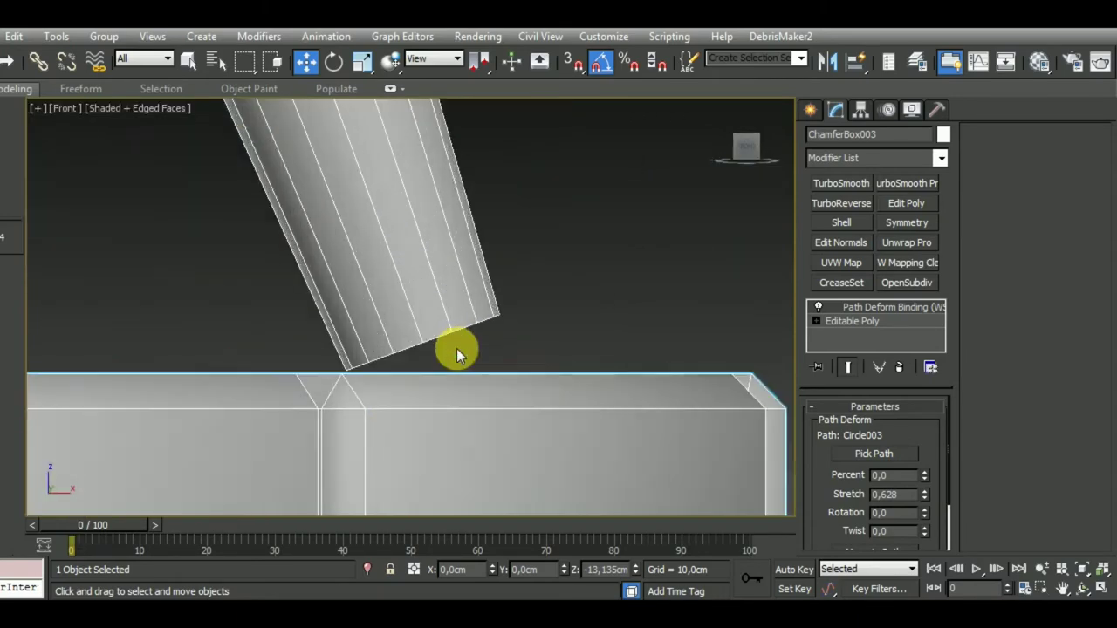
pyautogui.scroll(-2, 456, 348)
pyautogui.scroll(-2, 568, 348)
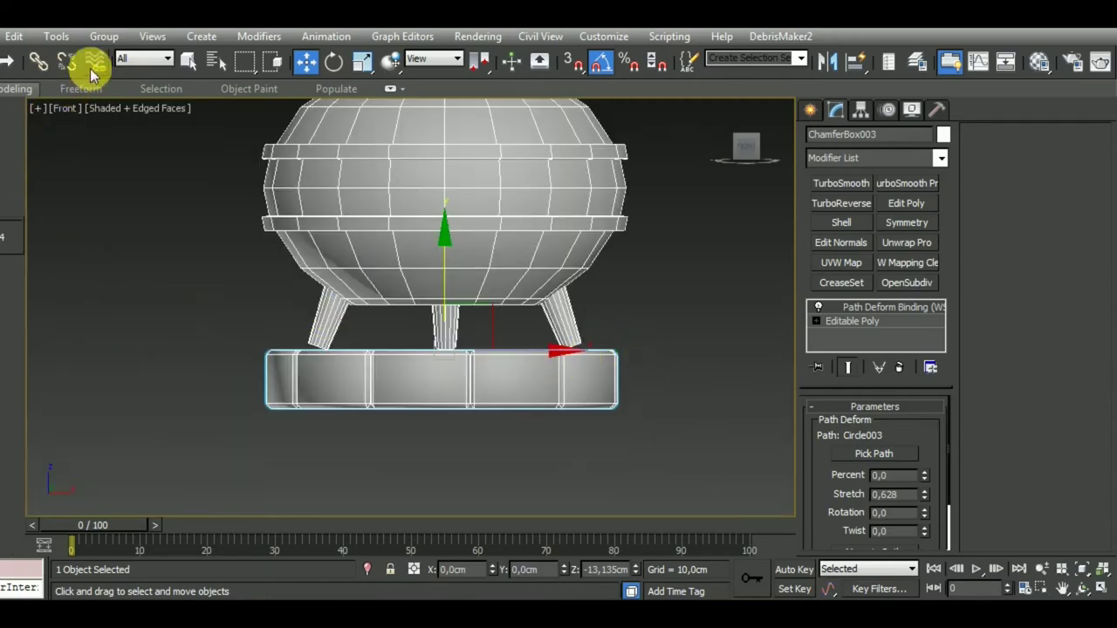
# Make a mesh snapshot copy of the path-deformed ring
pyautogui.click(58, 37)
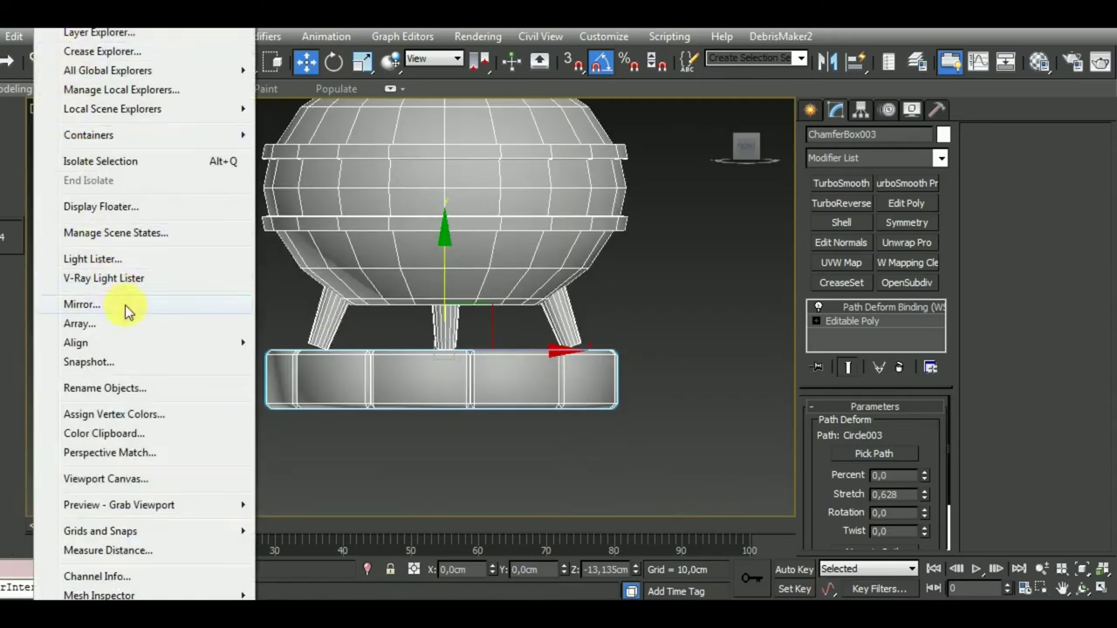
pyautogui.click(88, 361)
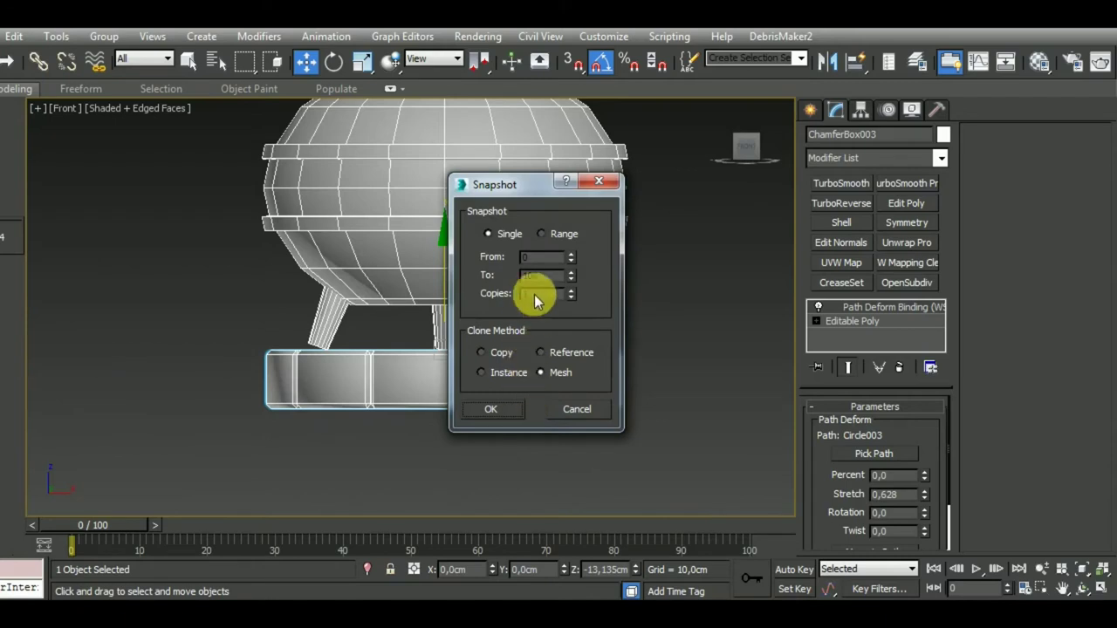
pyautogui.click(501, 410)
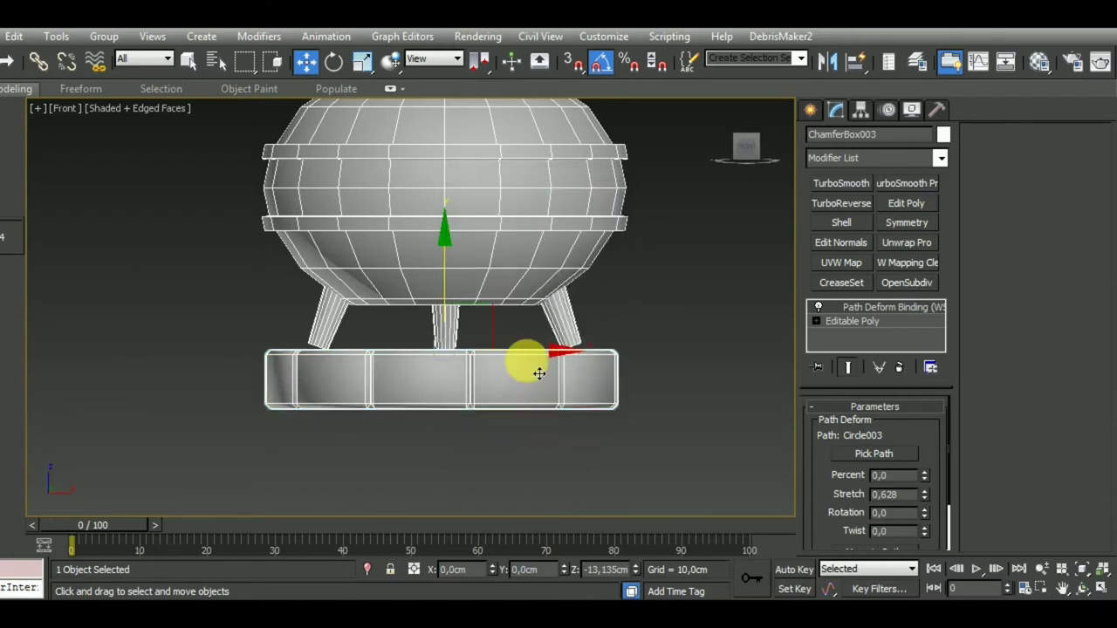
pyautogui.click(703, 378)
pyautogui.click(604, 399)
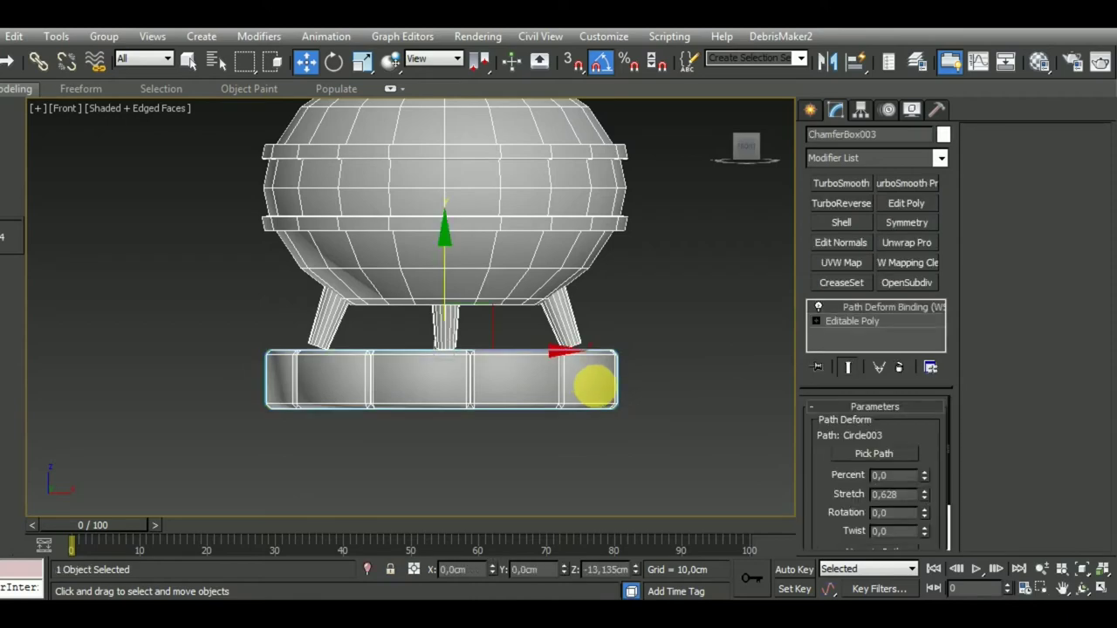
pyautogui.keyDown('alt'); pyautogui.moveTo(593, 384); pyautogui.dragTo(667, 403, button='middle'); pyautogui.keyUp('alt')
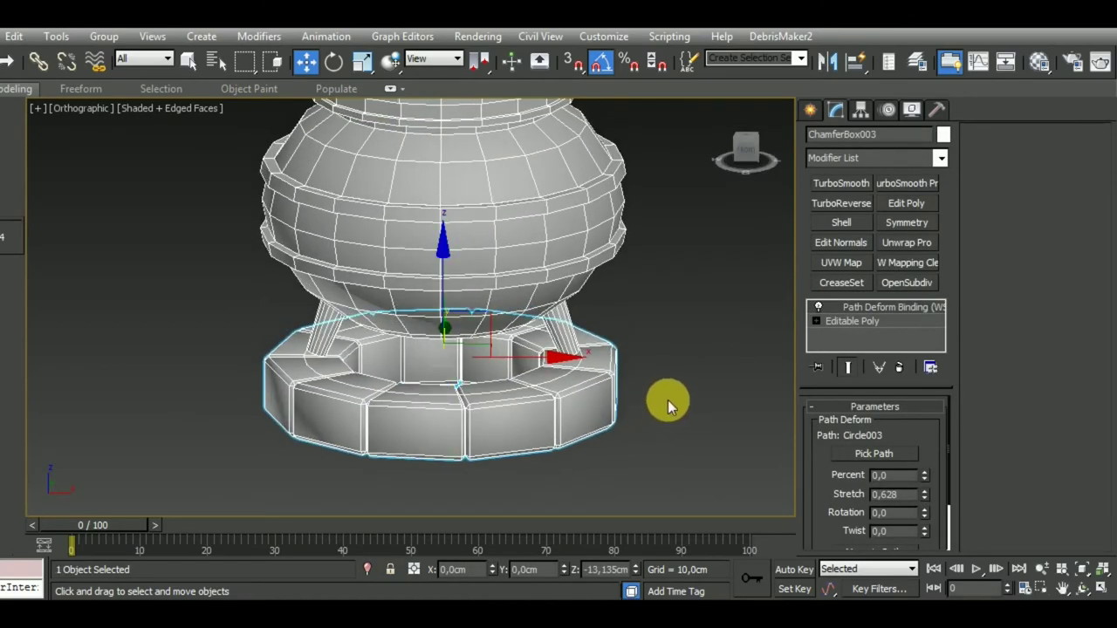
# Make a second mesh snapshot of the ring
pyautogui.click(57, 36)
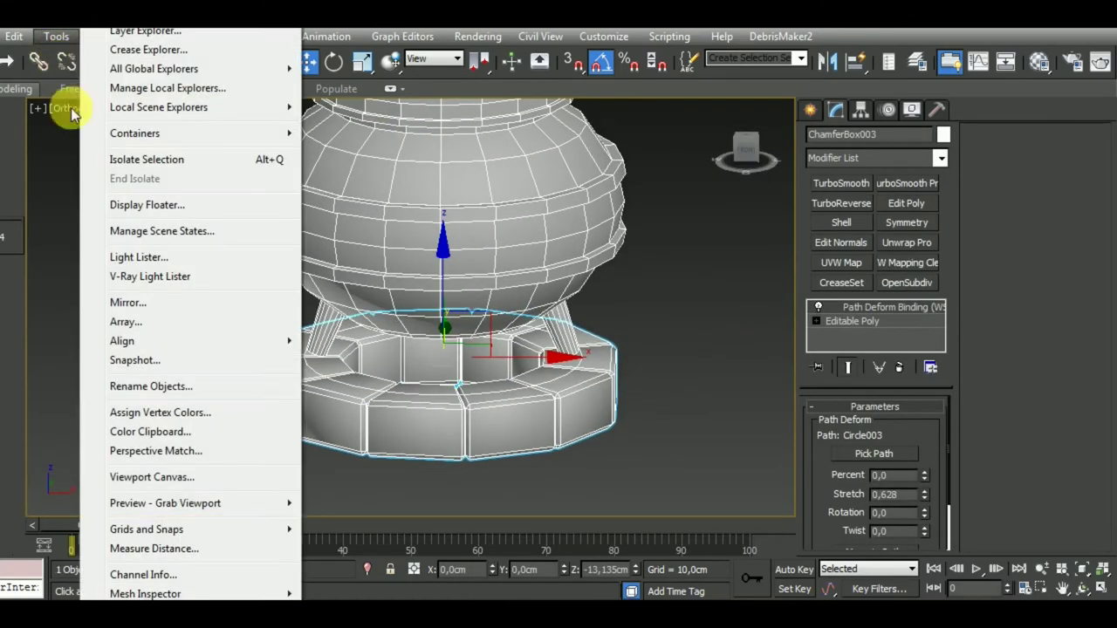
pyautogui.click(173, 360)
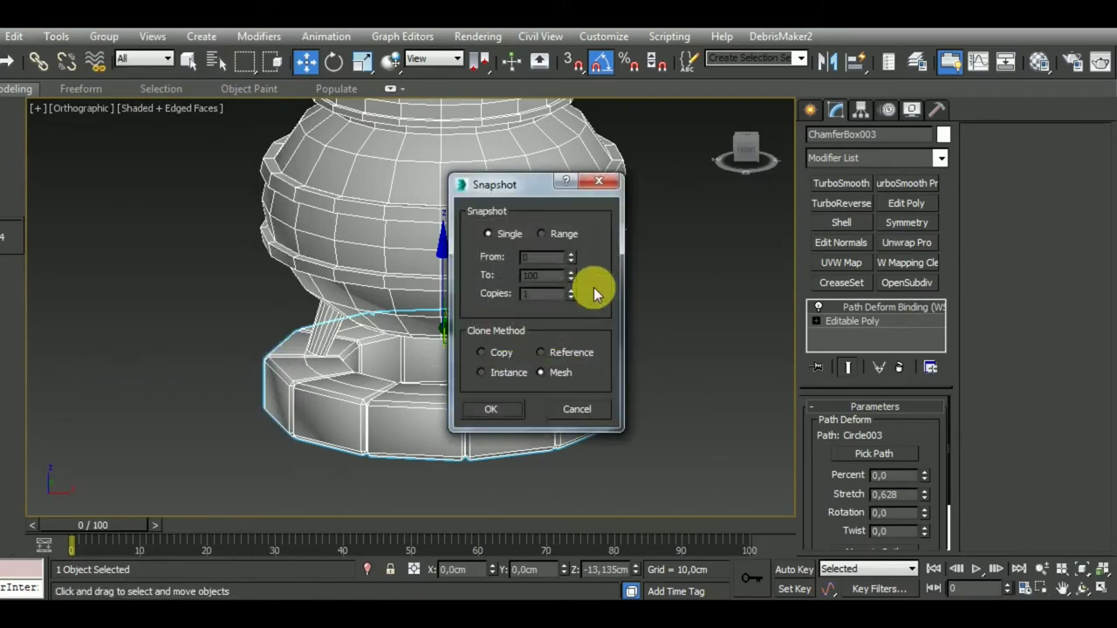
pyautogui.click(502, 413)
pyautogui.keyDown('alt'); pyautogui.moveTo(654, 422); pyautogui.dragTo(673, 398, button='middle'); pyautogui.keyUp('alt')
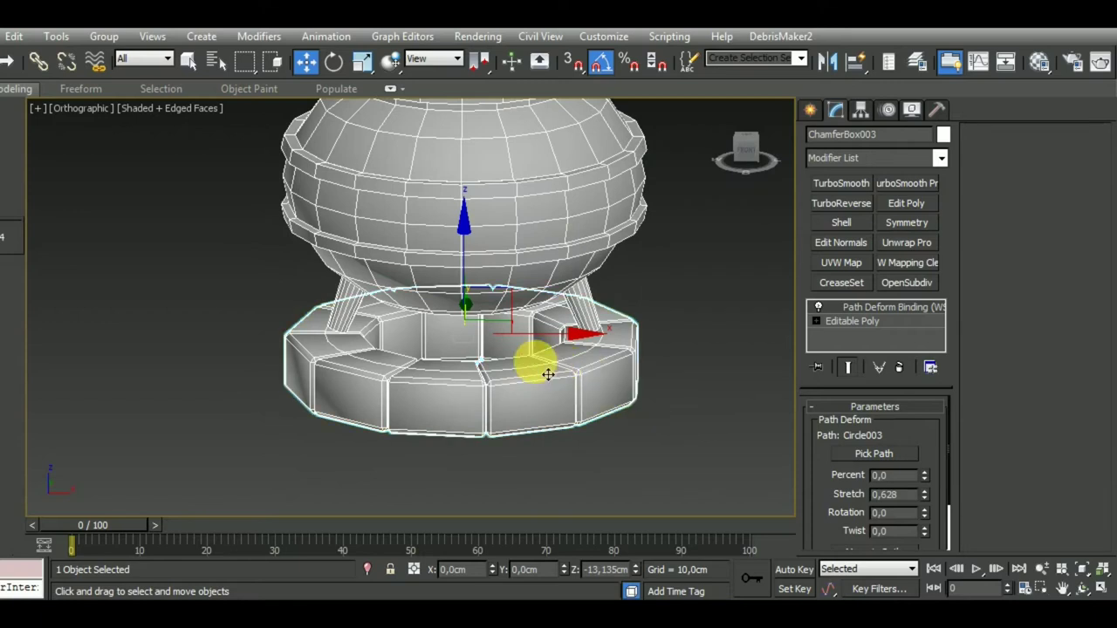
pyautogui.hotkey('ctrl', 'z')
pyautogui.hotkey('ctrl', 'y')
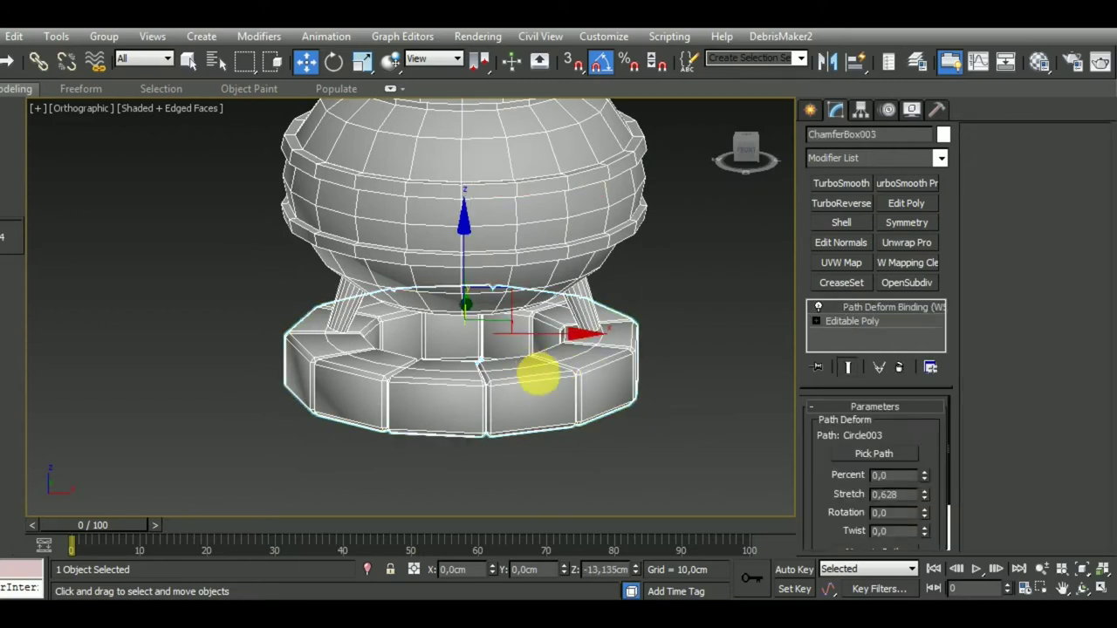
# Move Circle003 and its deformed ring off to the left of the pot along X
pyautogui.moveTo(602, 336); pyautogui.dragTo(642, 346)
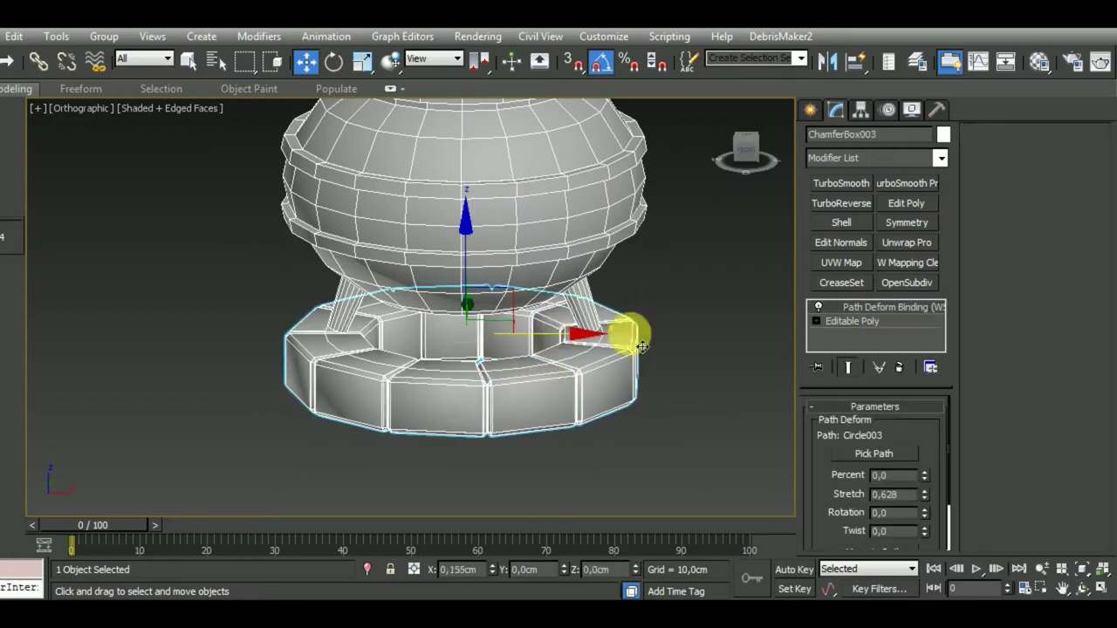
pyautogui.hotkey('ctrl', 'z')
pyautogui.hotkey('ctrl', 'z')
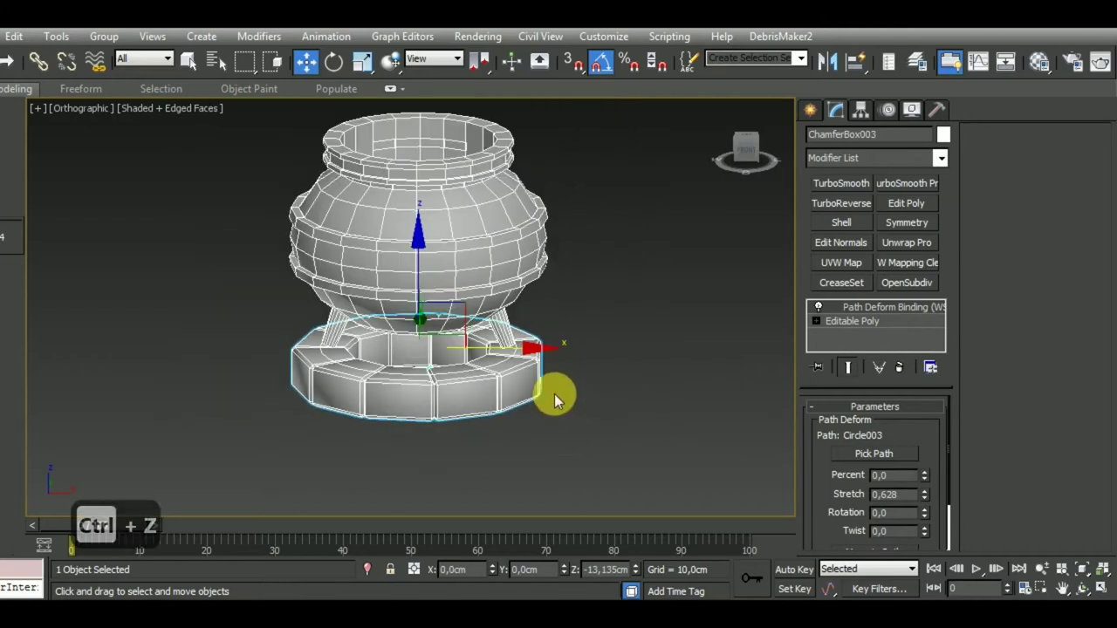
pyautogui.click(490, 410)
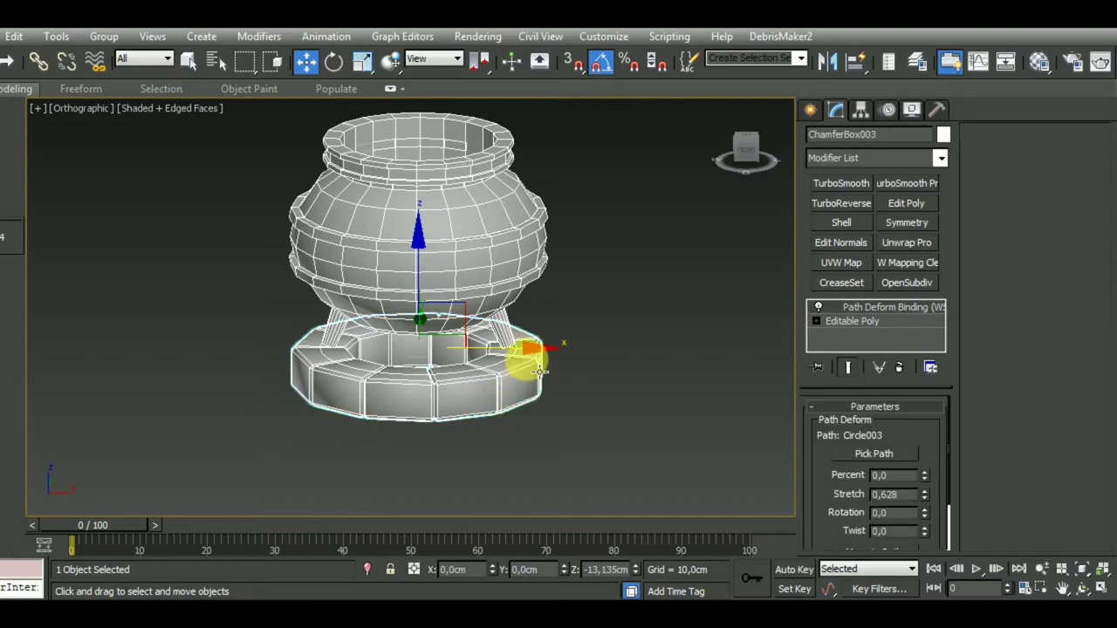
pyautogui.hotkey('ctrl', 'z')
pyautogui.hotkey('ctrl', 'z')
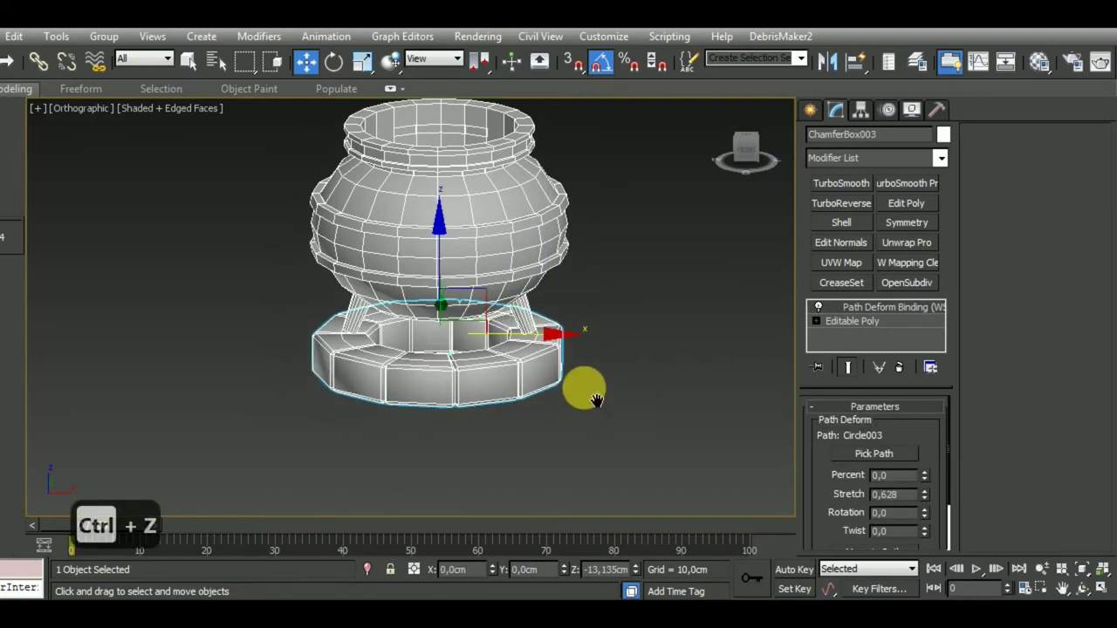
pyautogui.click(509, 366)
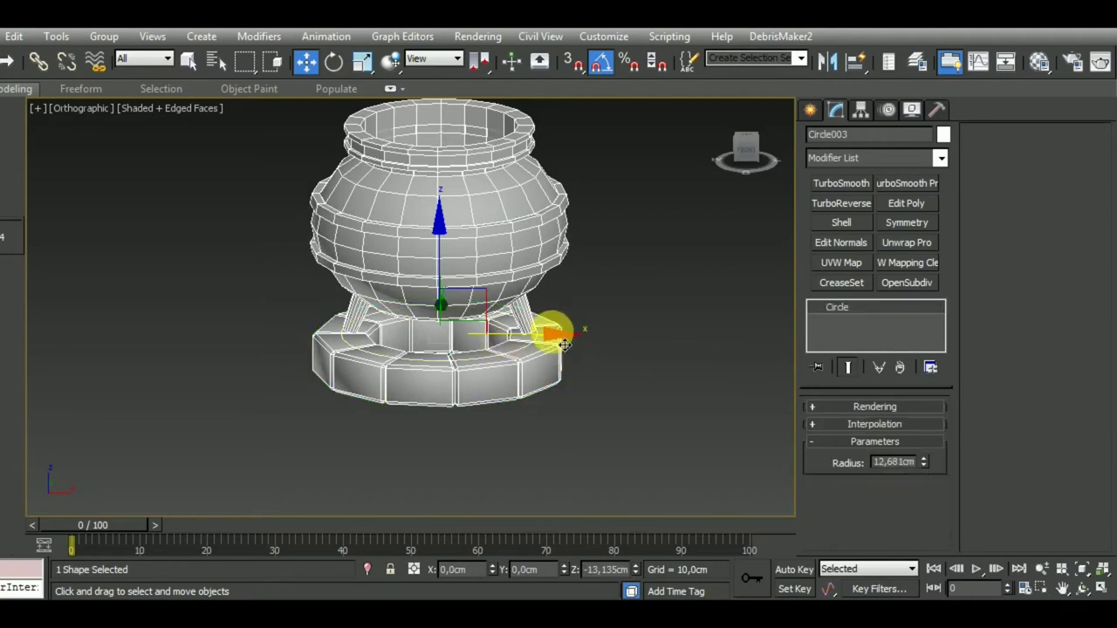
pyautogui.moveTo(559, 336); pyautogui.dragTo(218, 342)
# Convert the segmented platform base ChamferBox004 to an editable poly
pyautogui.click(499, 379)
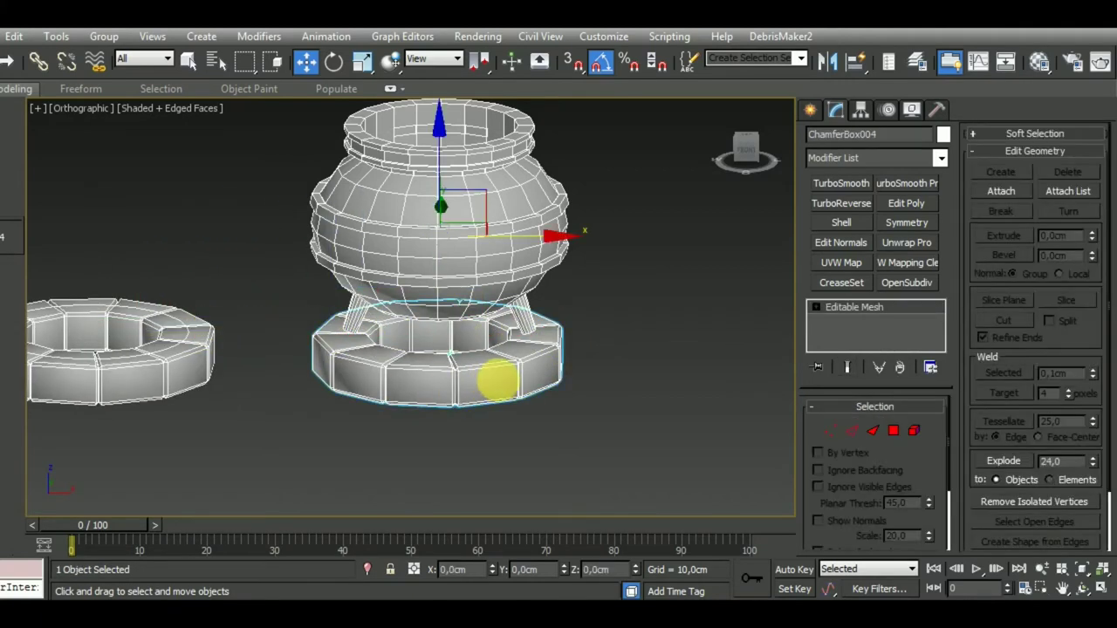
pyautogui.moveTo(592, 403); pyautogui.dragTo(619, 392, button='middle')
pyautogui.rightClick(901, 310)
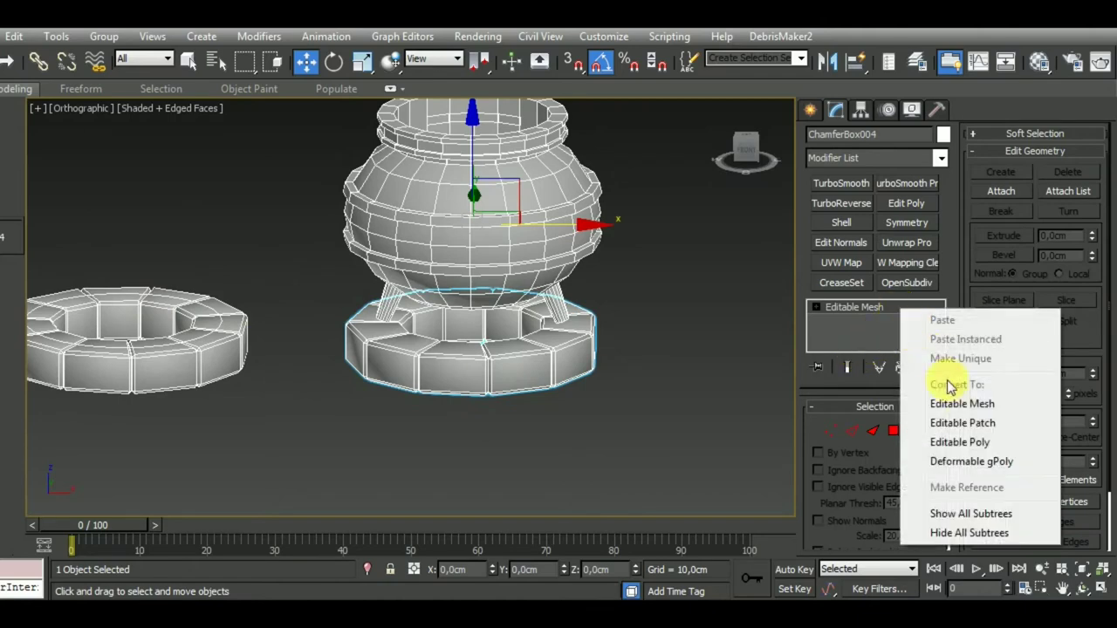
pyautogui.click(969, 445)
pyautogui.scroll(5, 519, 369)
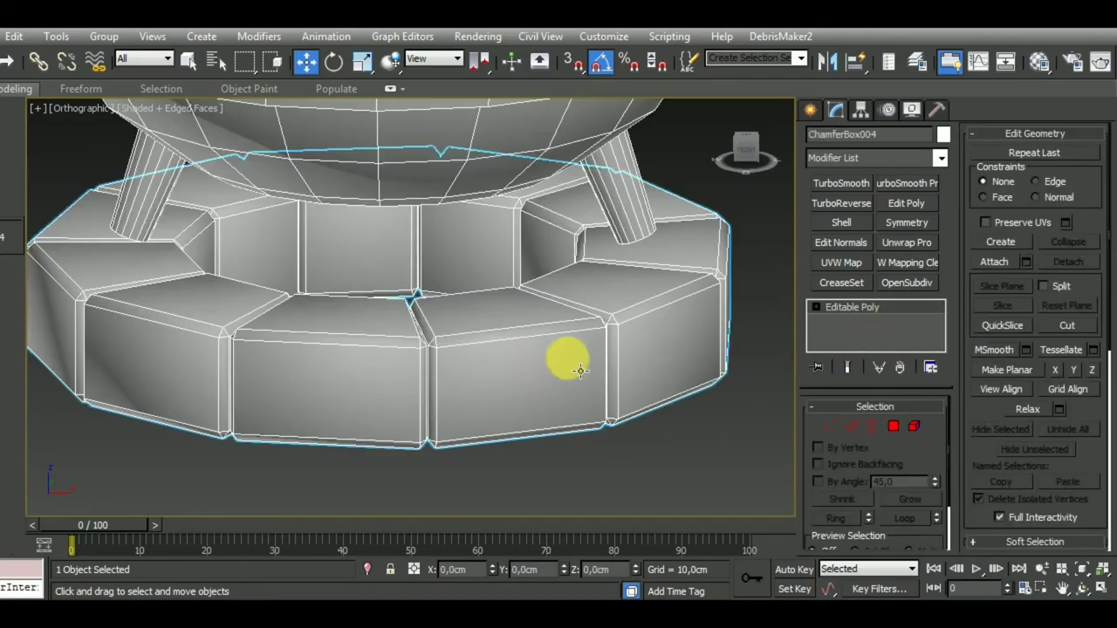
# Select one pot leg and enter its Polygon sub-object mode in Front view
pyautogui.scroll(-2, 580, 371)
pyautogui.moveTo(581, 371)
pyautogui.keyDown('alt'); pyautogui.mouseDown(button='middle')
pyautogui.moveTo(762, 411)
pyautogui.moveTo(760, 386)
pyautogui.mouseUp(button='middle'); pyautogui.keyUp('alt')
pyautogui.click(617, 244)
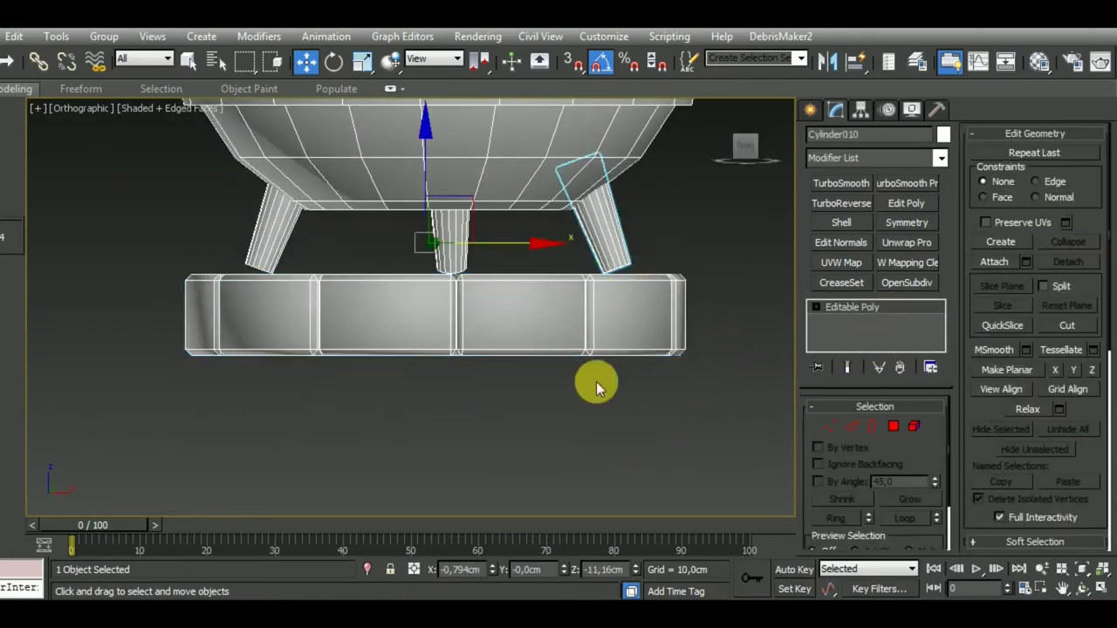
pyautogui.scroll(-3, 596, 388)
pyautogui.press('f')
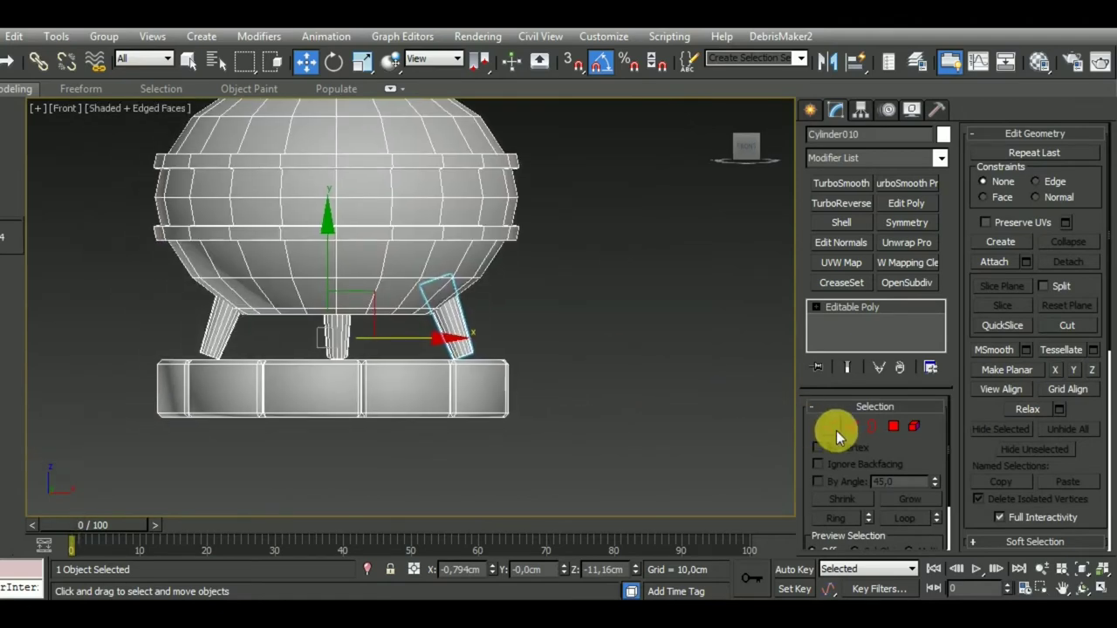
pyautogui.click(833, 427)
pyautogui.scroll(2, 564, 379)
pyautogui.scroll(3, 519, 330)
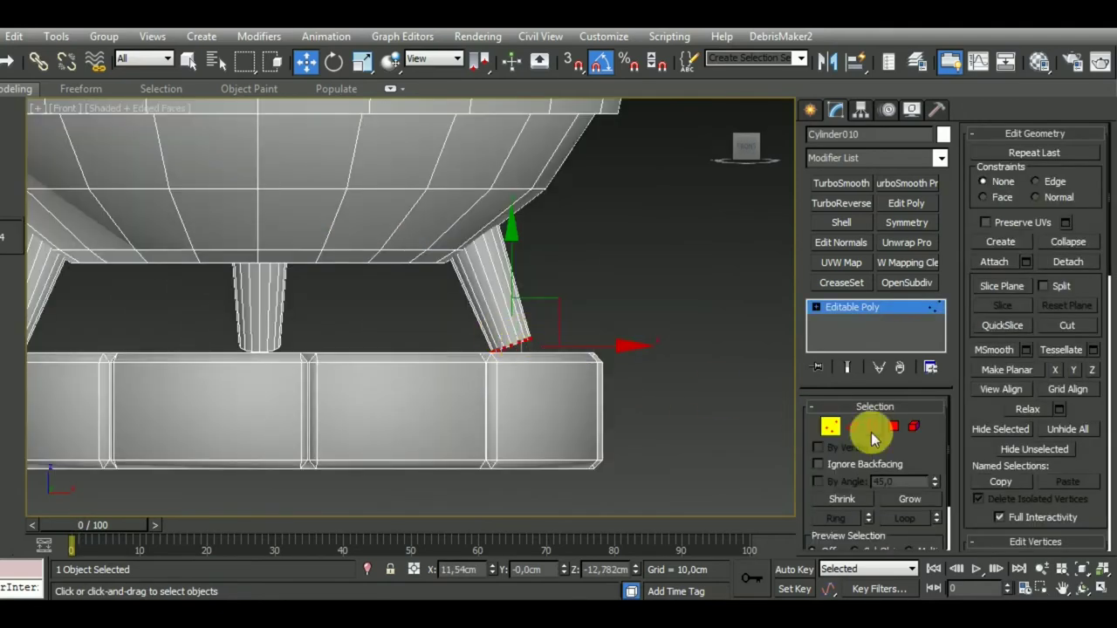
pyautogui.click(894, 427)
# Try rotating the first leg's faces, then exit Polygon mode
pyautogui.click(413, 291)
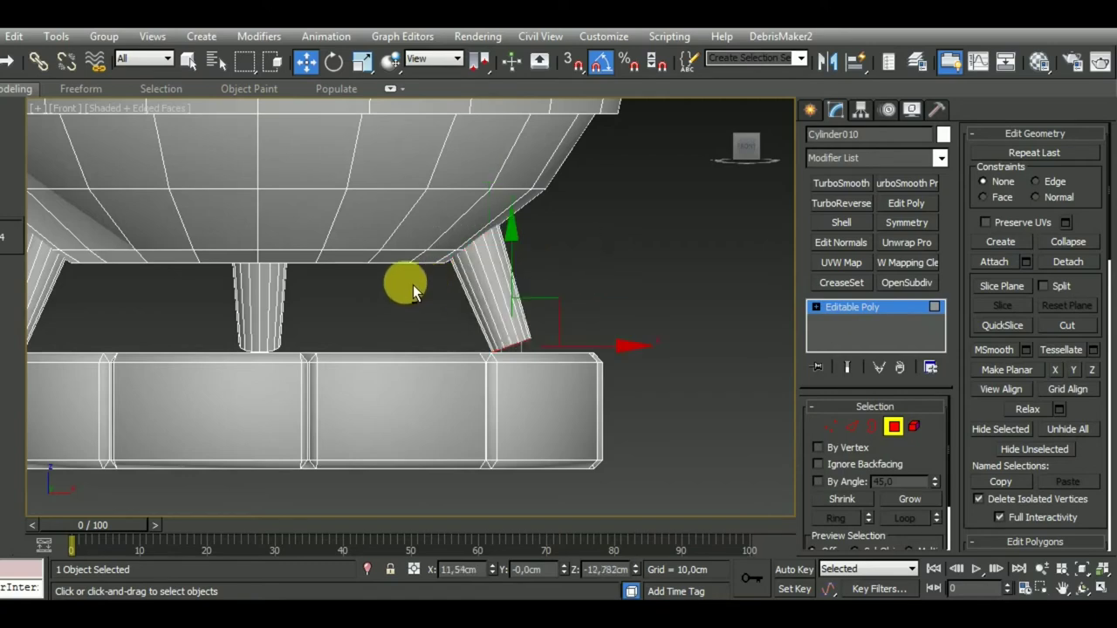
pyautogui.click(330, 68)
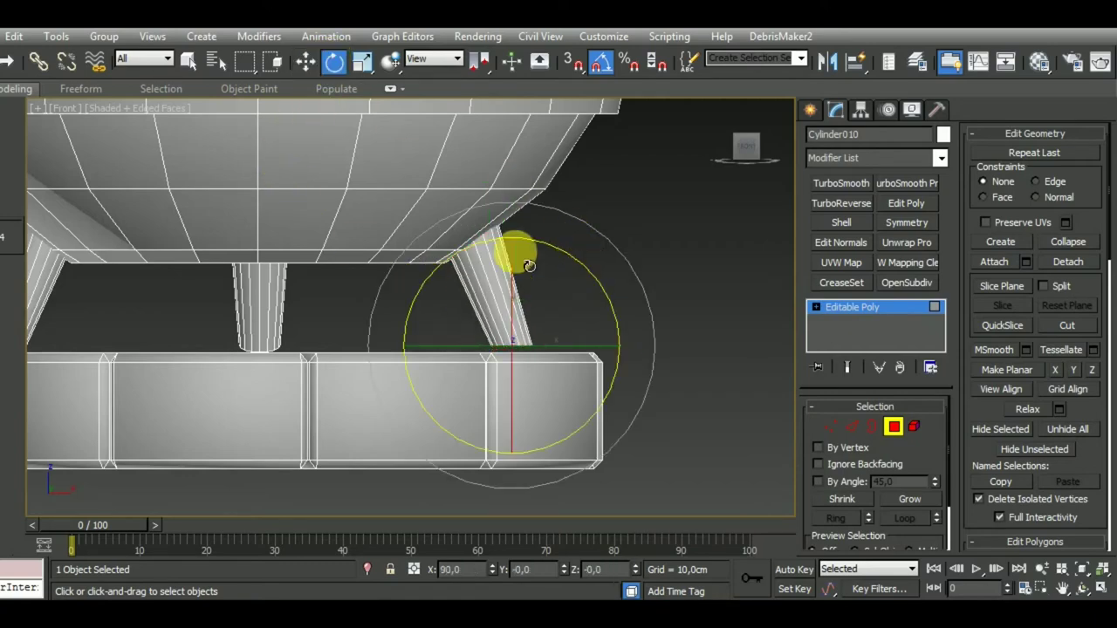
pyautogui.click(307, 68)
pyautogui.moveTo(324, 320); pyautogui.dragTo(739, 395, button='middle')
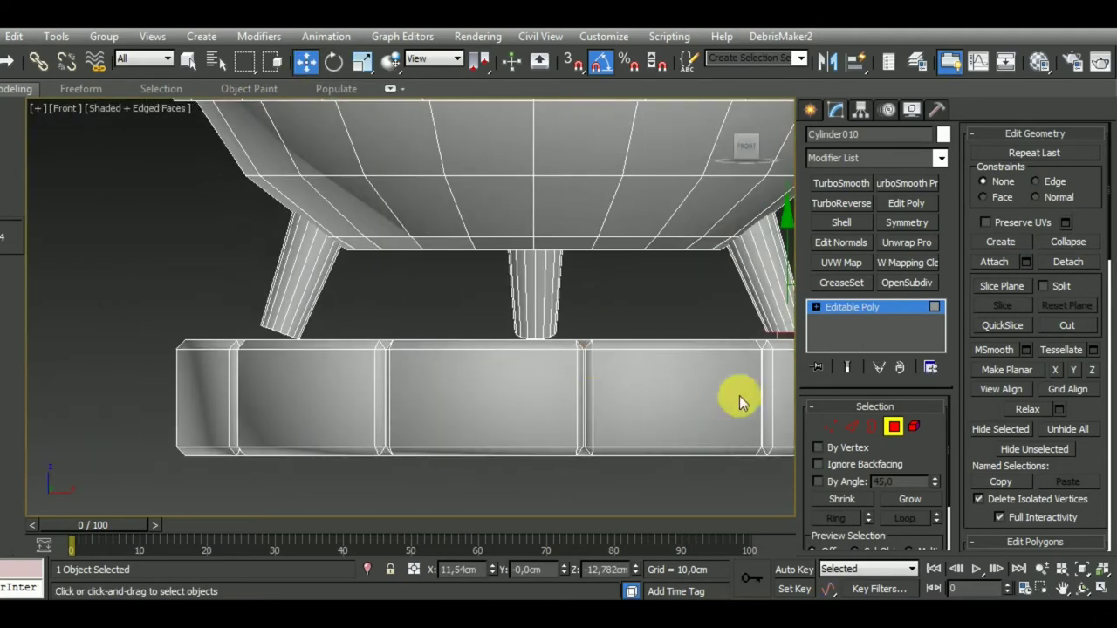
pyautogui.click(891, 425)
# Rotate the left leg's bottom cap 90 degrees on X
pyautogui.click(285, 312)
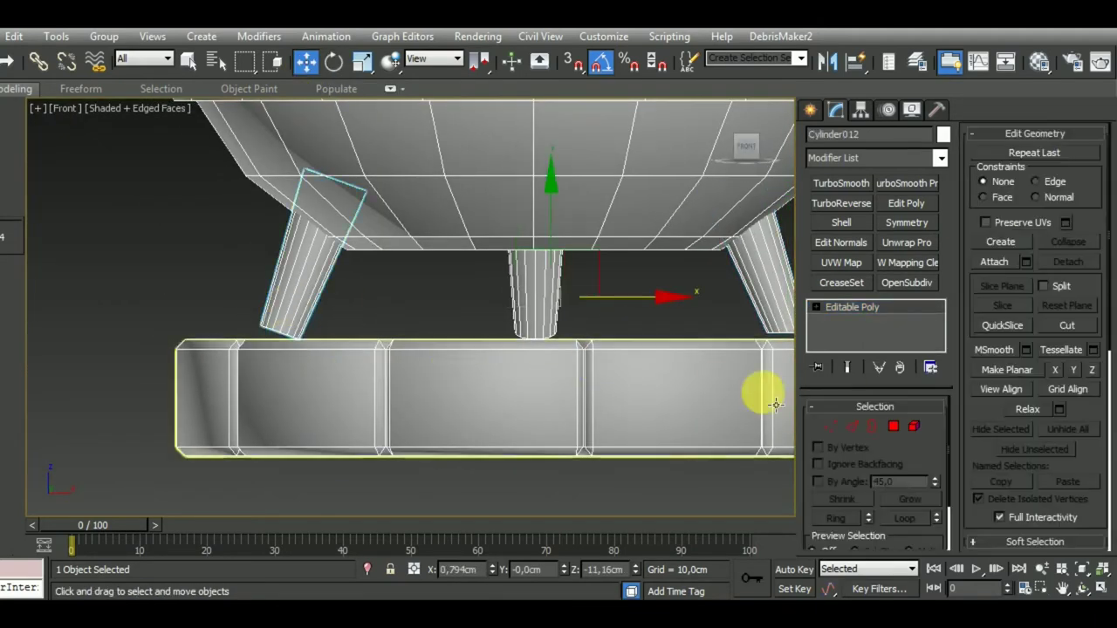
pyautogui.click(893, 427)
pyautogui.moveTo(237, 309)
pyautogui.mouseDown()
pyautogui.moveTo(319, 361)
pyautogui.moveTo(354, 316)
pyautogui.mouseUp()
pyautogui.press('e')
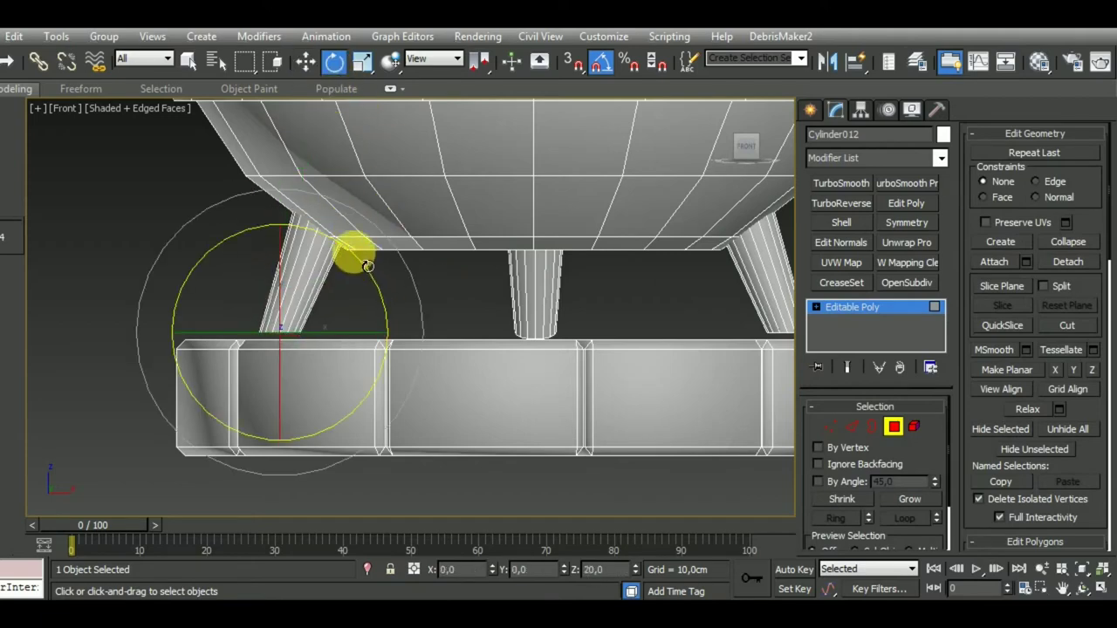
pyautogui.click(832, 424)
pyautogui.click(892, 426)
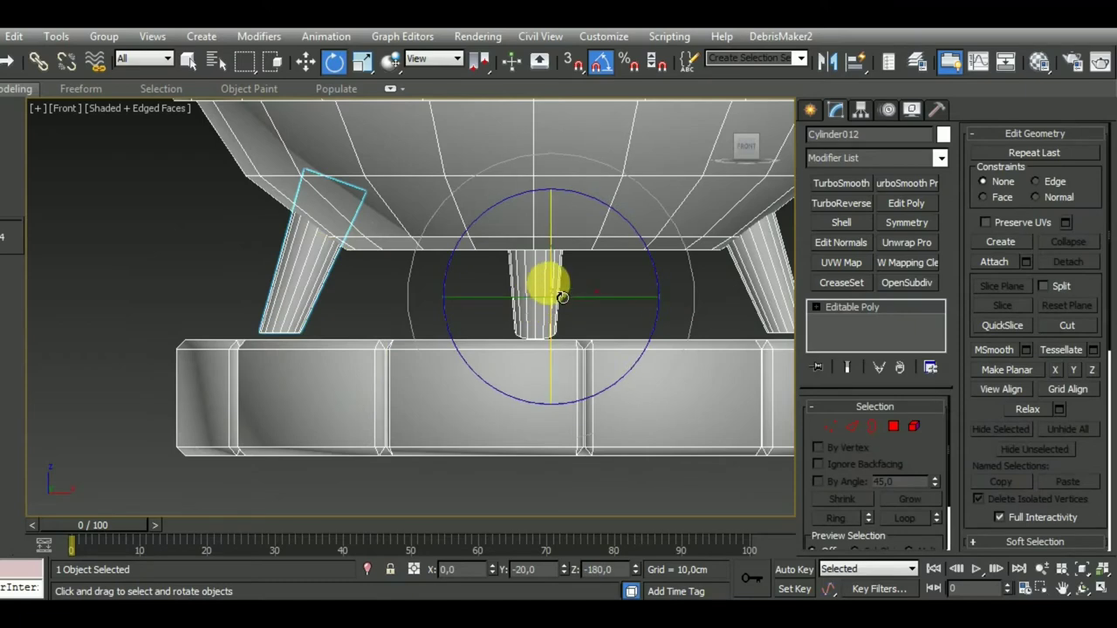
# Select the middle leg's bottom face and check it in Left view
pyautogui.click(562, 297)
pyautogui.click(893, 426)
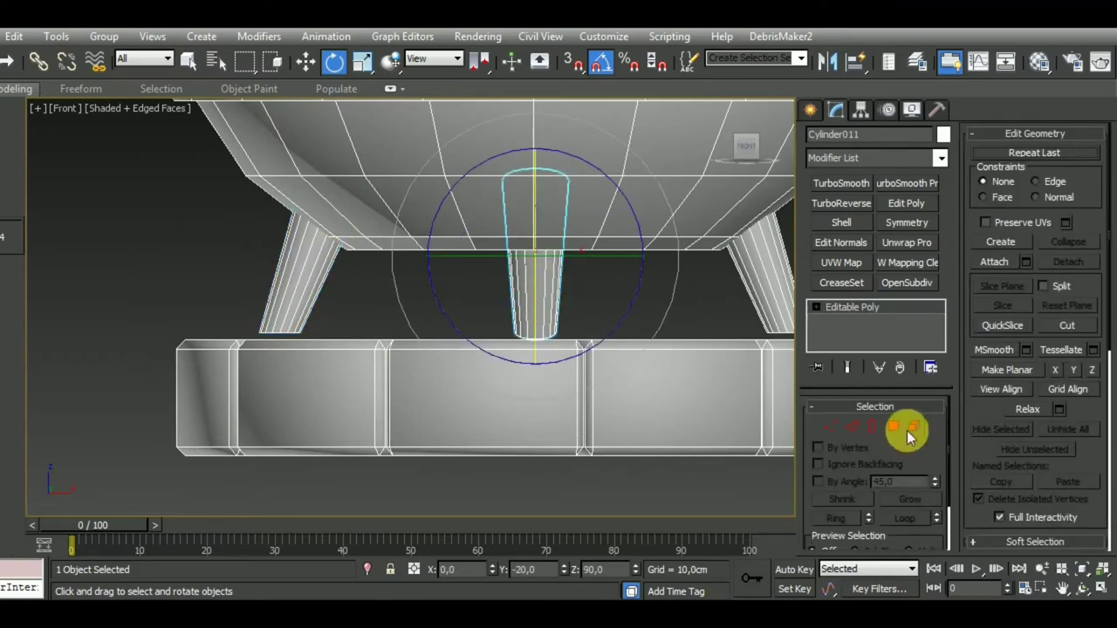
pyautogui.click(513, 336)
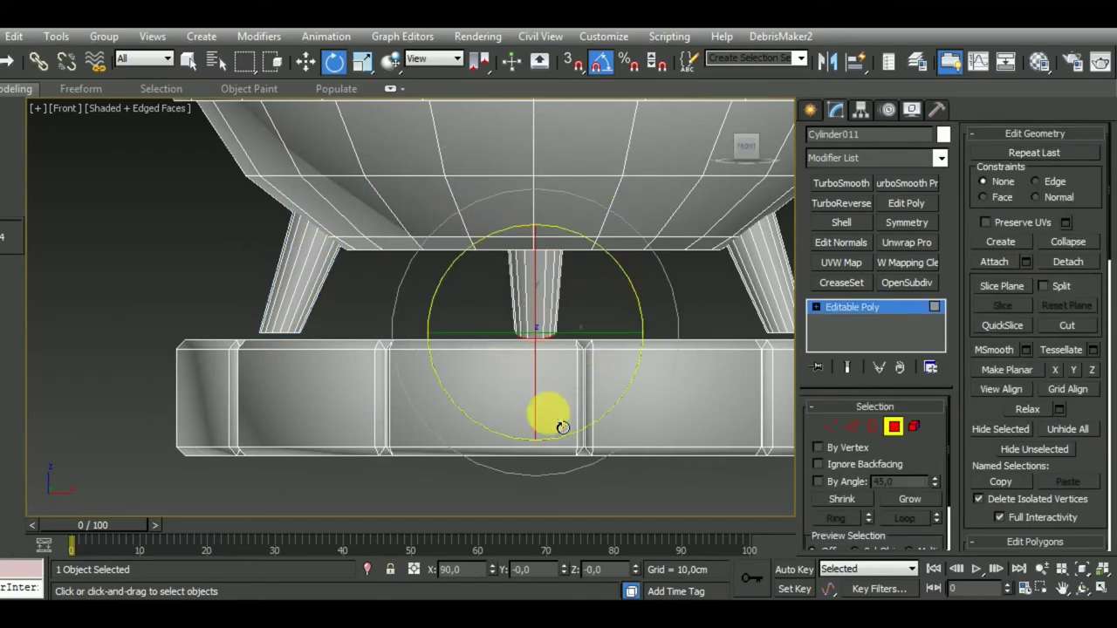
pyautogui.press('l')
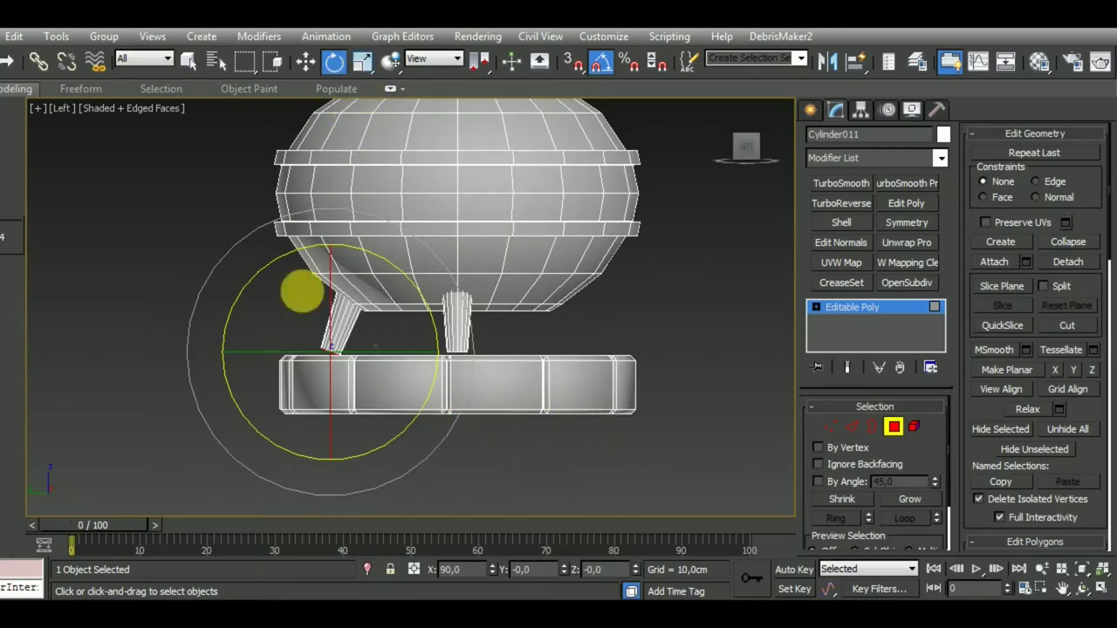
pyautogui.scroll(3, 304, 291)
pyautogui.scroll(3, 516, 326)
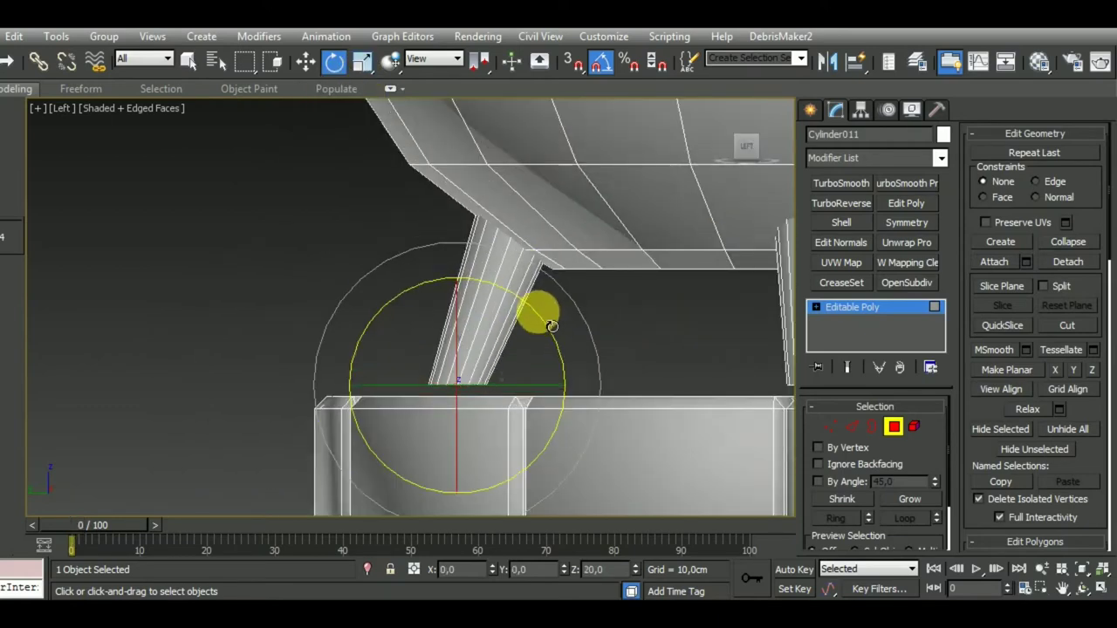
pyautogui.scroll(-2, 524, 341)
pyautogui.click(892, 428)
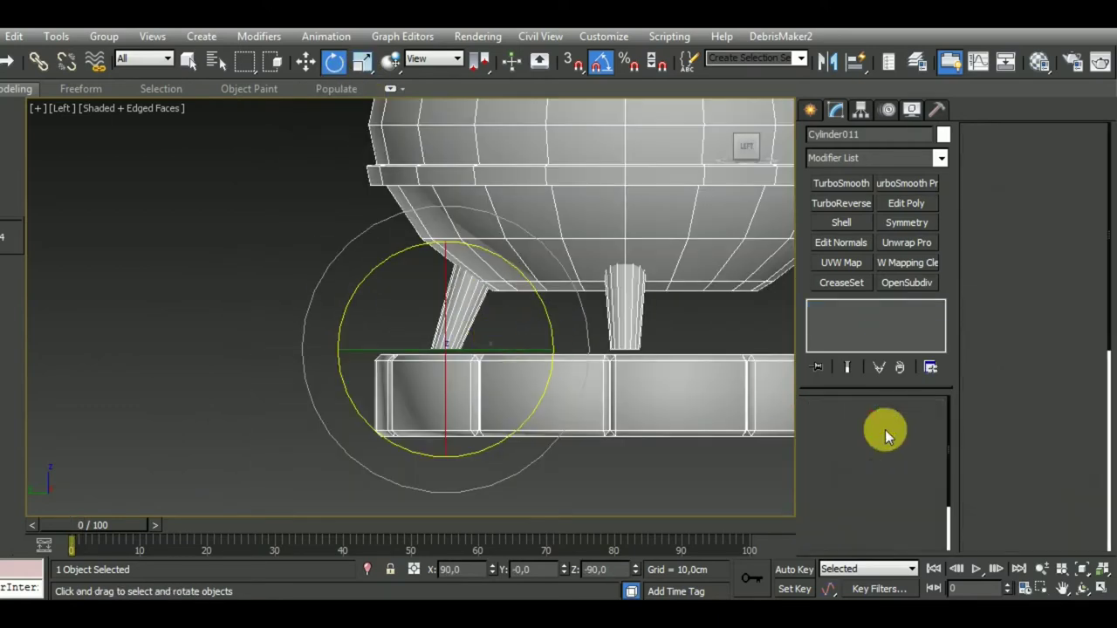
pyautogui.keyDown('ctrl'); pyautogui.click(623, 319); pyautogui.keyUp('ctrl')
pyautogui.moveTo(678, 392)
pyautogui.keyDown('alt'); pyautogui.mouseDown(button='middle')
pyautogui.moveTo(623, 441)
pyautogui.moveTo(559, 424)
pyautogui.mouseUp(button='middle'); pyautogui.keyUp('alt')
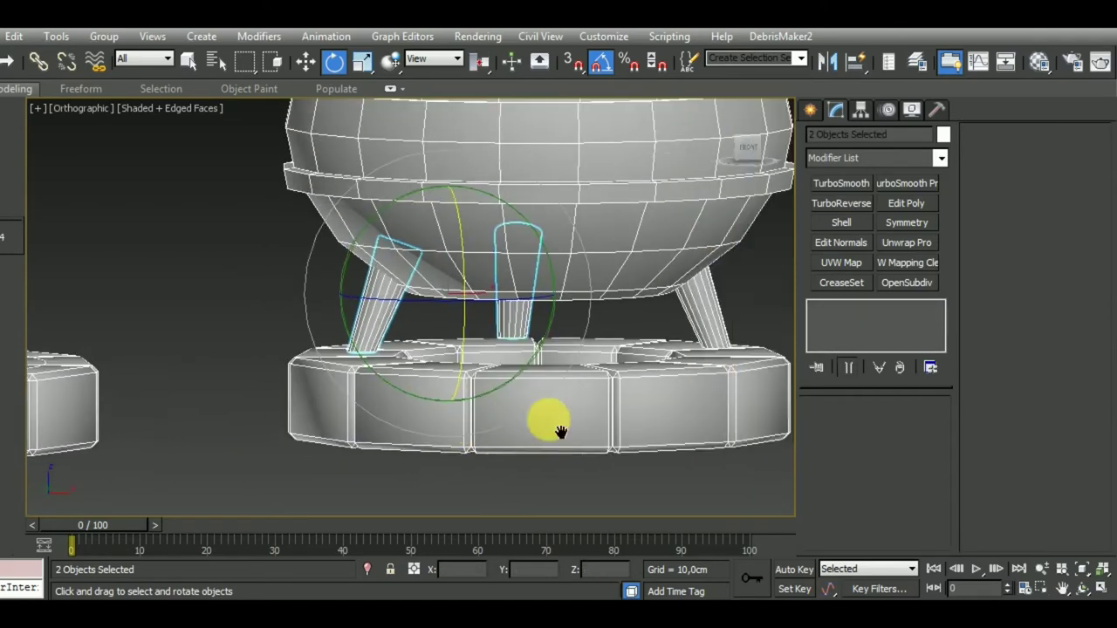
pyautogui.keyDown('ctrl'); pyautogui.click(726, 328); pyautogui.keyUp('ctrl')
pyautogui.press('f')
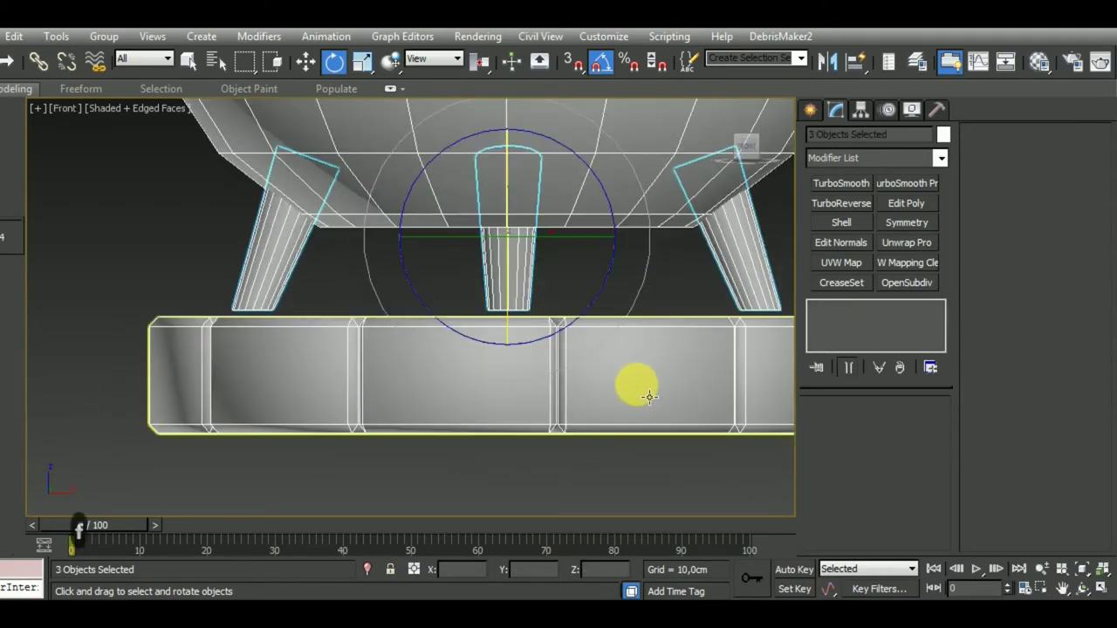
pyautogui.press('w')
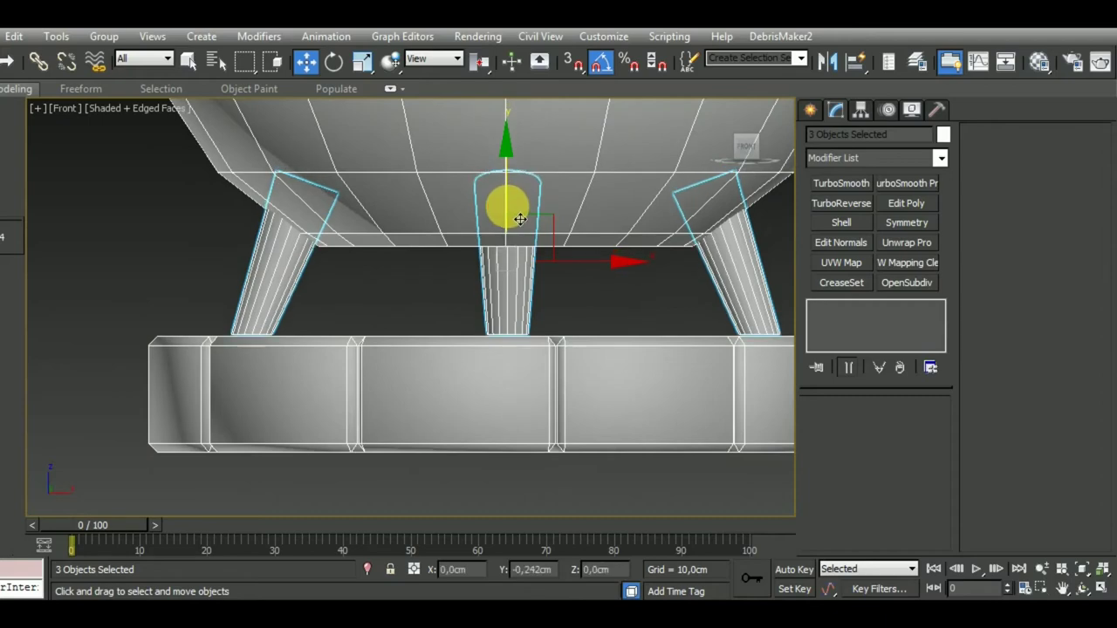
pyautogui.scroll(-5, 520, 224)
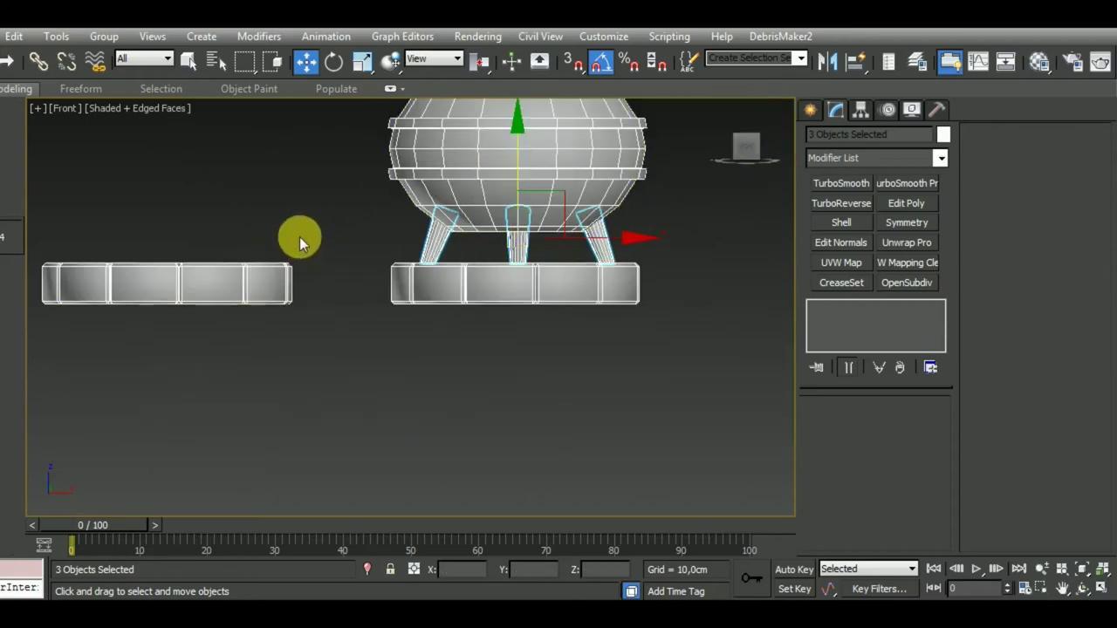
pyautogui.moveTo(300, 236); pyautogui.dragTo(68, 402)
pyautogui.press('Delete')
pyautogui.click(529, 289)
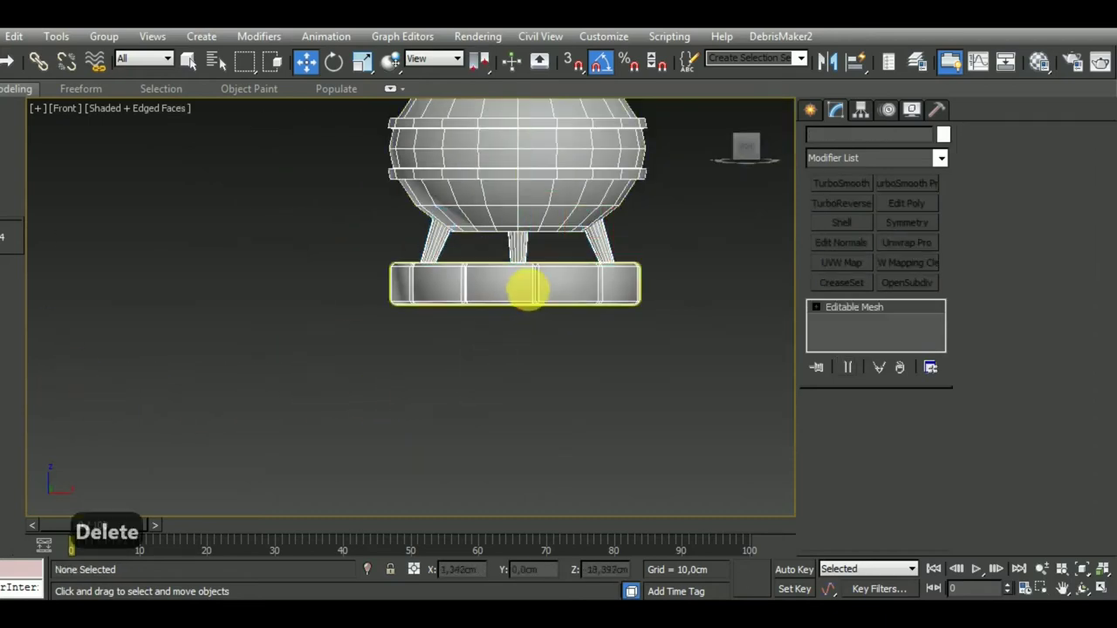
pyautogui.moveTo(542, 377)
pyautogui.keyDown('alt'); pyautogui.mouseDown(button='middle')
pyautogui.moveTo(586, 411)
pyautogui.moveTo(548, 447)
pyautogui.mouseUp(button='middle'); pyautogui.keyUp('alt')
pyautogui.hotkey('ctrl', 'z')
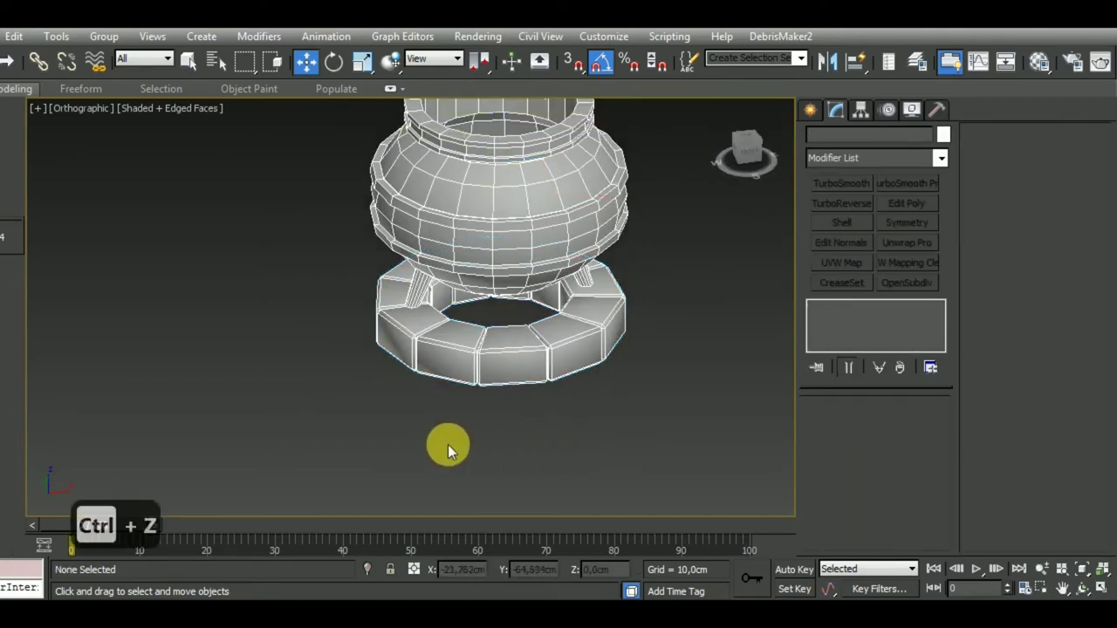
pyautogui.scroll(-5, 529, 416)
pyautogui.hotkey('ctrl', 'z')
pyautogui.scroll(5, 441, 373)
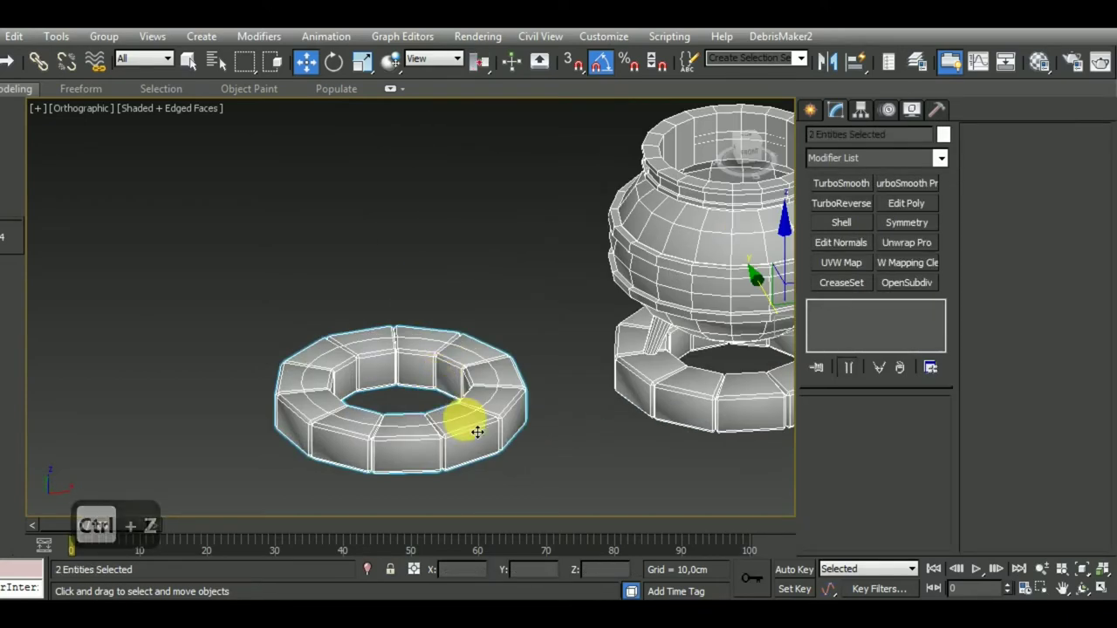
pyautogui.click(465, 422)
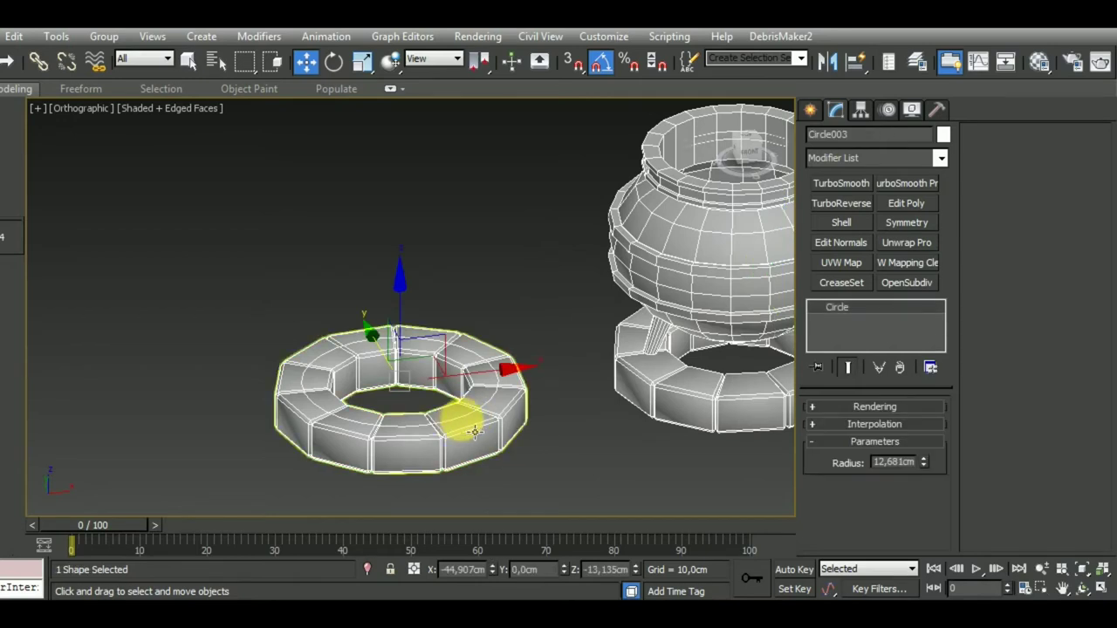
# Remove the Path Deform modifier from the spare segmented ring ChamferBox003
pyautogui.moveTo(451, 379)
pyautogui.mouseDown()
pyautogui.moveTo(314, 399)
pyautogui.moveTo(459, 397)
pyautogui.mouseUp()
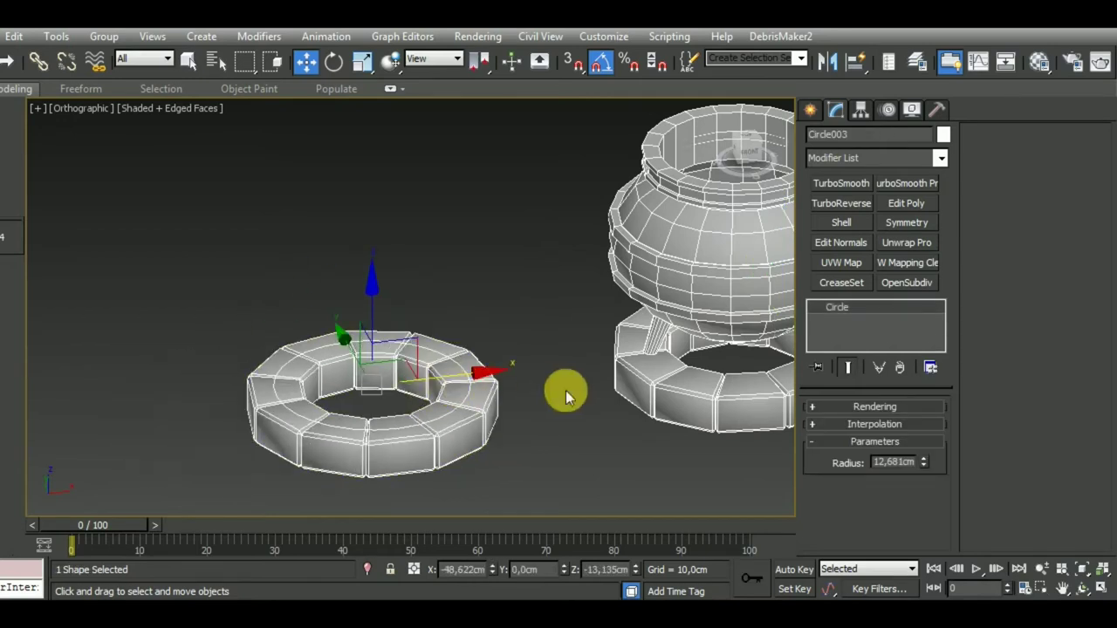
pyautogui.click(456, 439)
pyautogui.rightClick(903, 316)
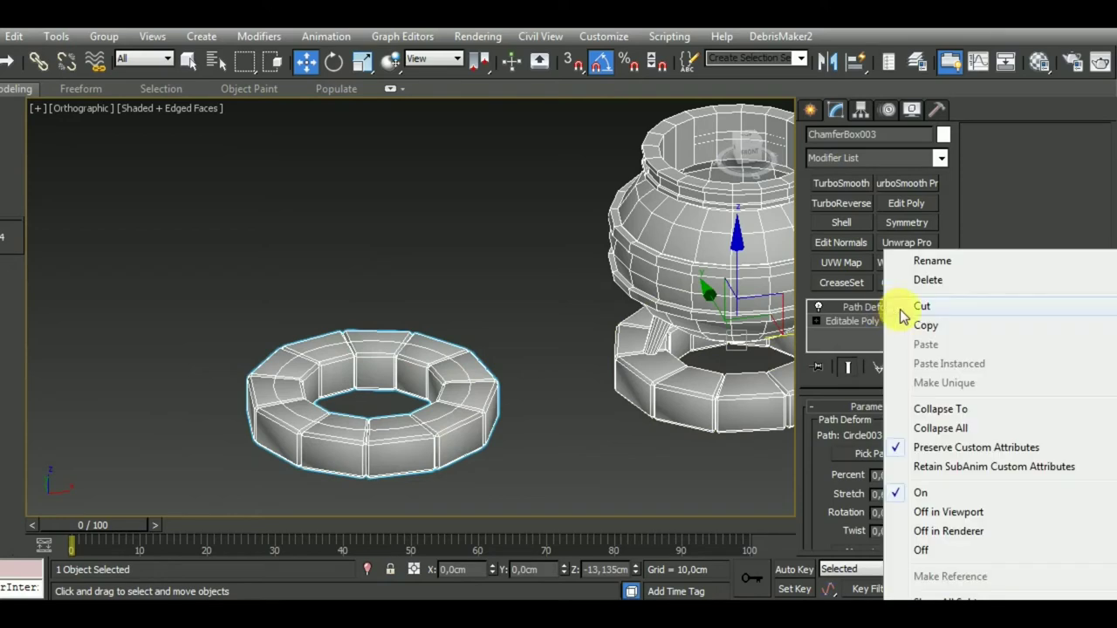
pyautogui.click(928, 279)
# Delete the straightened ChamferBox003 row, leaving only Circle003 beside the pot
pyautogui.keyDown('alt'); pyautogui.moveTo(655, 441); pyautogui.dragTo(280, 442, button='middle'); pyautogui.keyUp('alt')
pyautogui.scroll(-2, 474, 410)
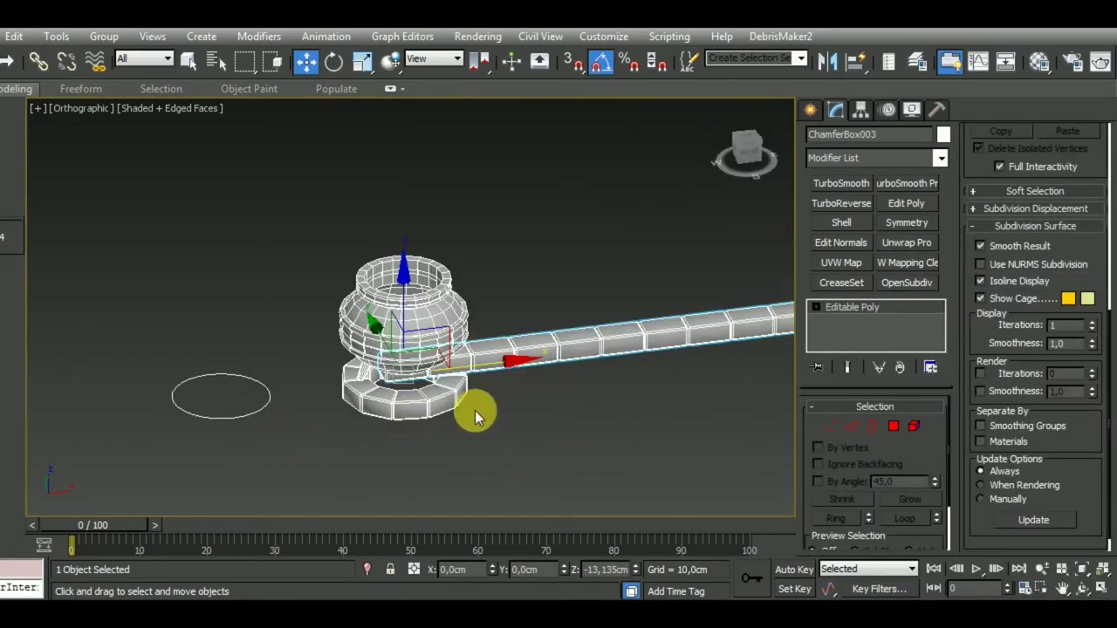
pyautogui.press('Delete')
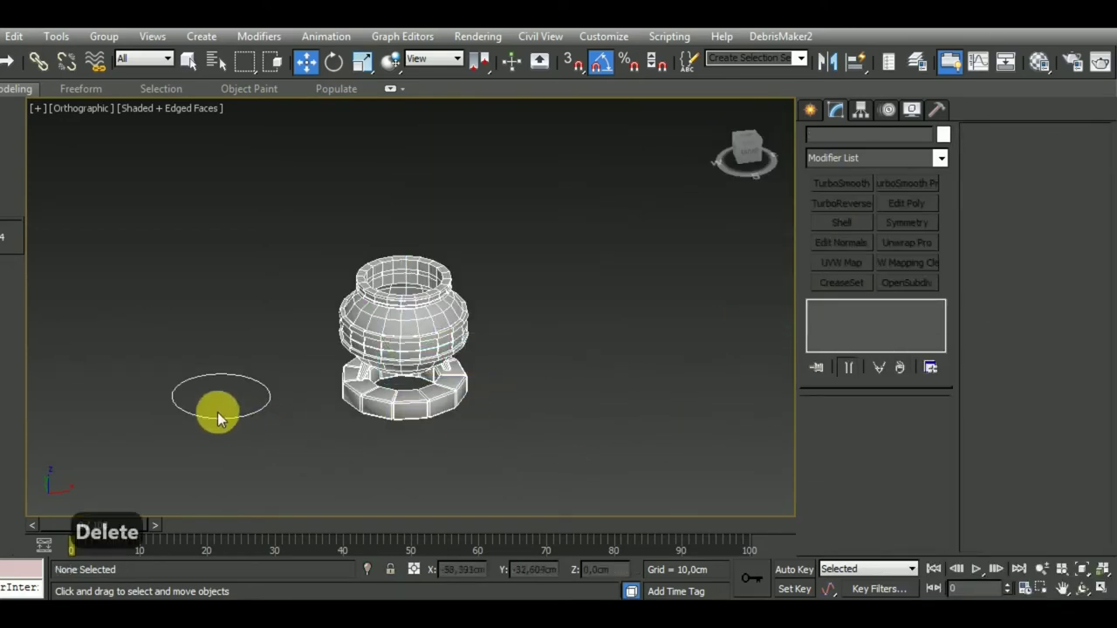
pyautogui.click(219, 412)
# In Front view, move Circle003 under the pot, centred in the base ring at Z -16,254cm, shown in wireframe
pyautogui.moveTo(329, 475); pyautogui.dragTo(338, 476, button='middle')
pyautogui.press('f')
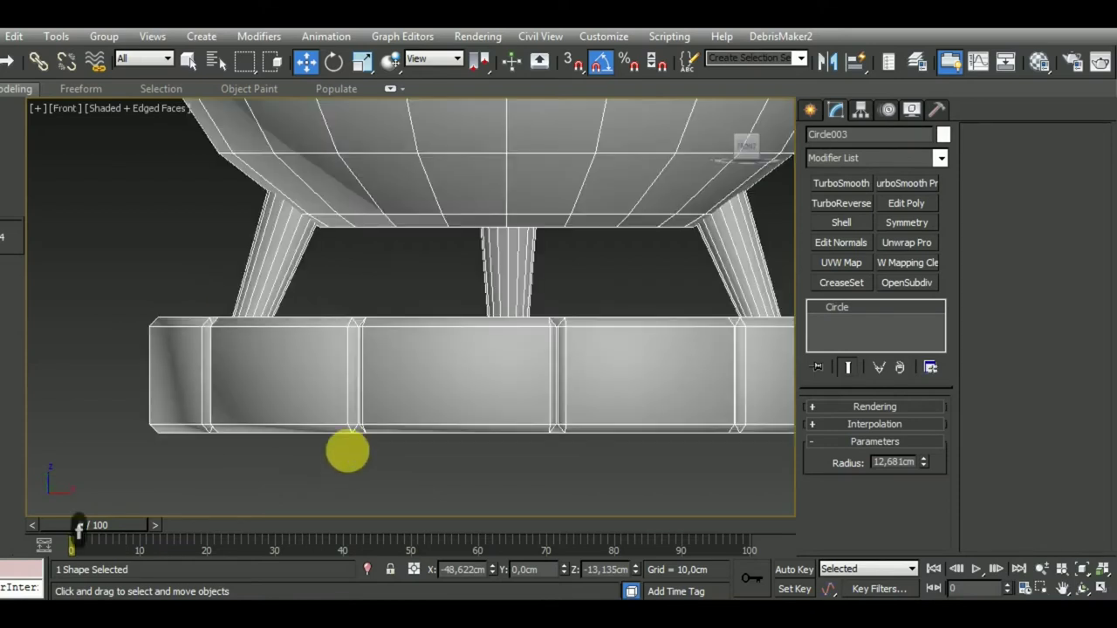
pyautogui.scroll(-2, 344, 449)
pyautogui.scroll(-2, 369, 424)
pyautogui.moveTo(295, 408); pyautogui.dragTo(479, 416)
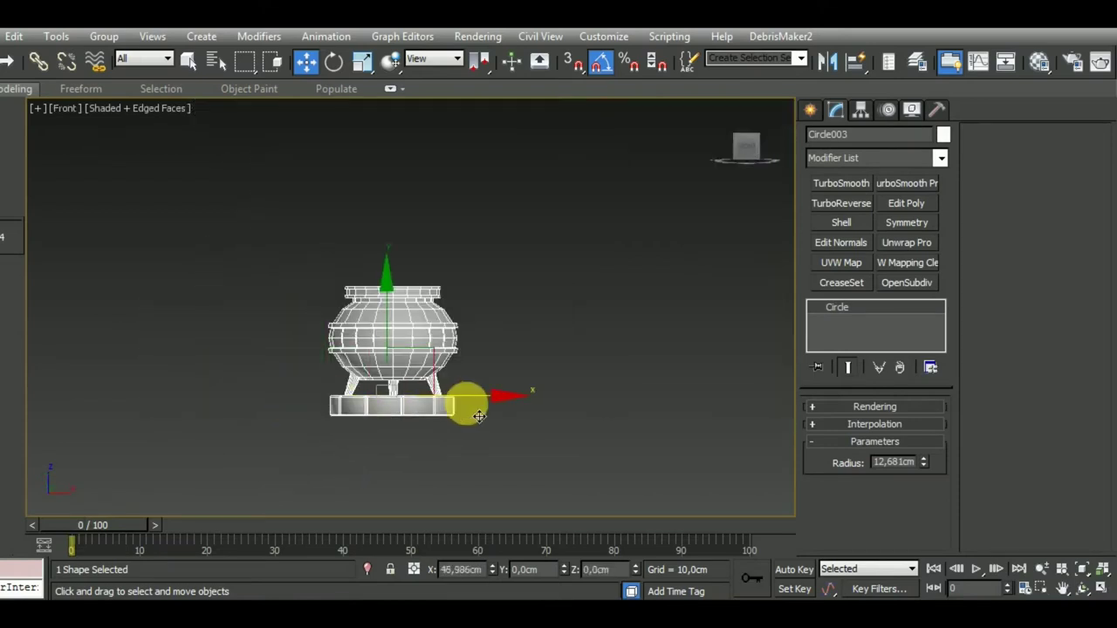
pyautogui.scroll(3, 356, 406)
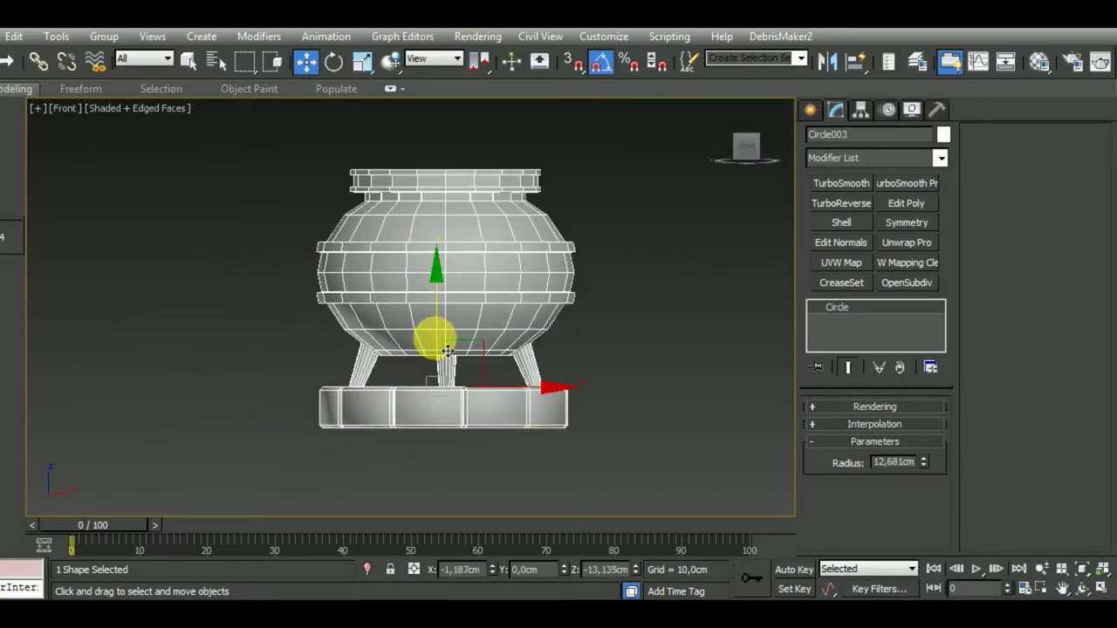
pyautogui.press('F3')
pyautogui.scroll(3, 457, 436)
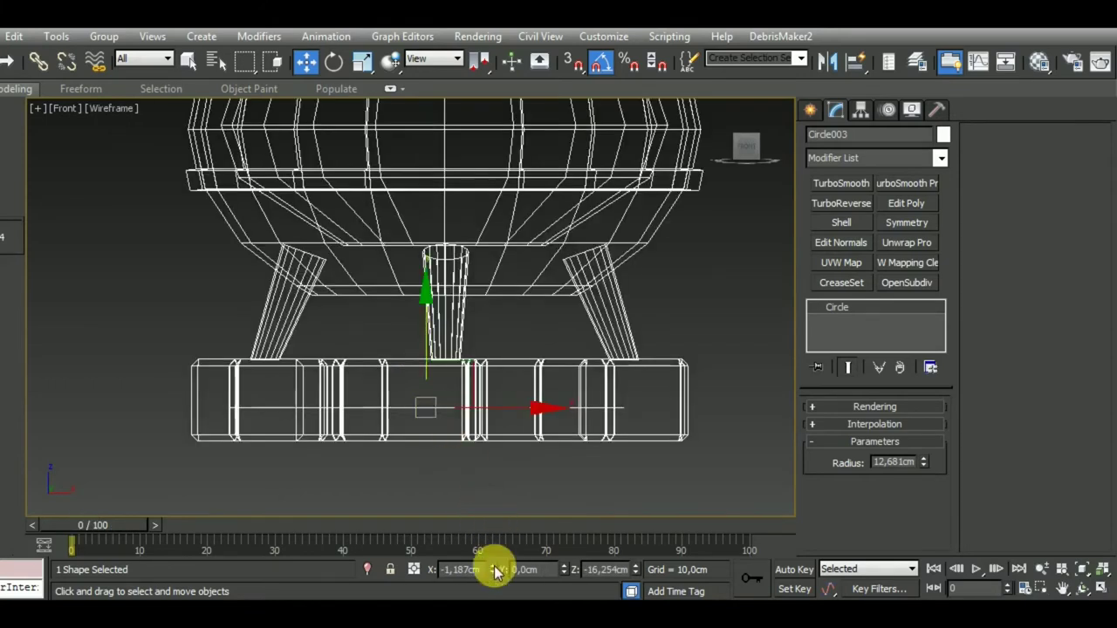
# Convert Circle003 to Editable Poly and move it to Z -17,624cm inside the base ring
pyautogui.rightClick(840, 308)
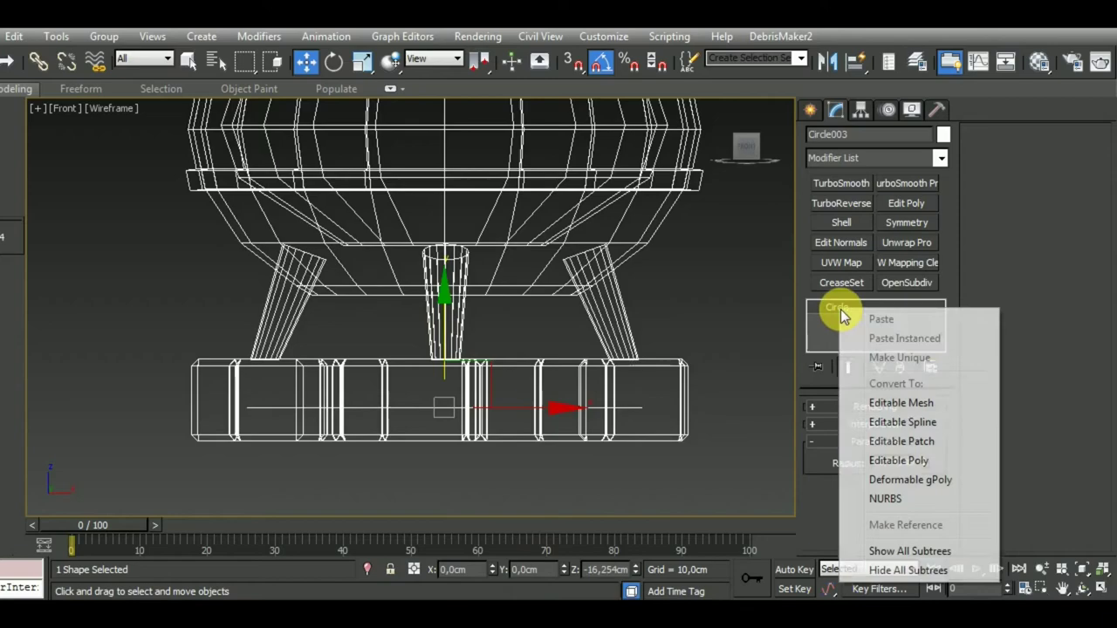
pyautogui.click(908, 459)
pyautogui.press('F3')
pyautogui.moveTo(603, 374)
pyautogui.keyDown('alt'); pyautogui.mouseDown(button='middle')
pyautogui.moveTo(591, 424)
pyautogui.moveTo(605, 360)
pyautogui.moveTo(588, 289)
pyautogui.moveTo(608, 324)
pyautogui.mouseUp(button='middle'); pyautogui.keyUp('alt')
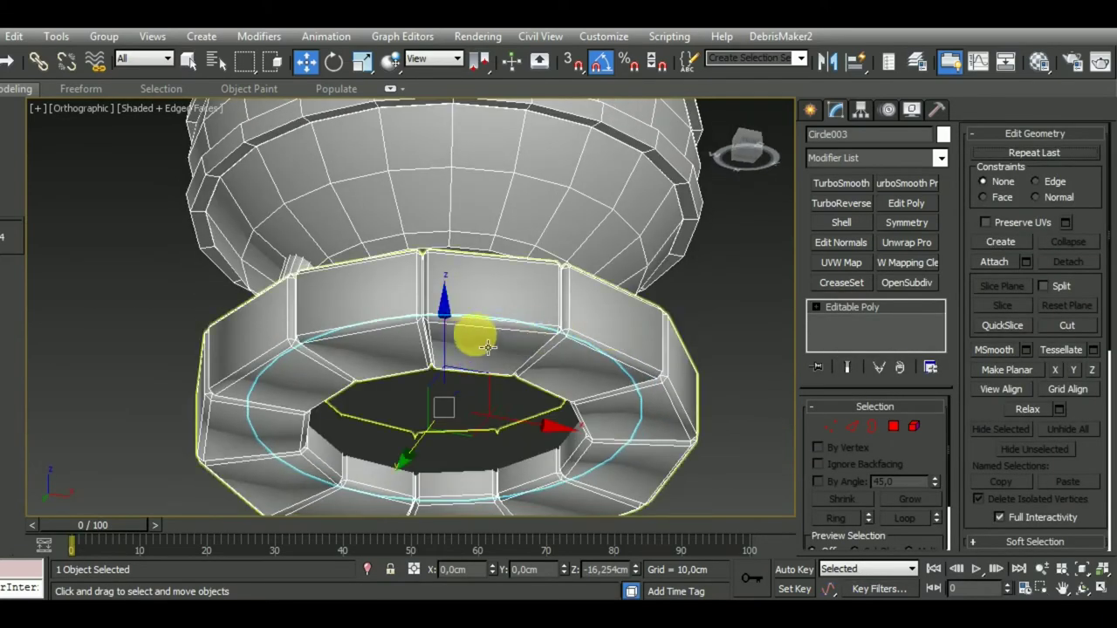
pyautogui.moveTo(459, 349); pyautogui.dragTo(459, 368)
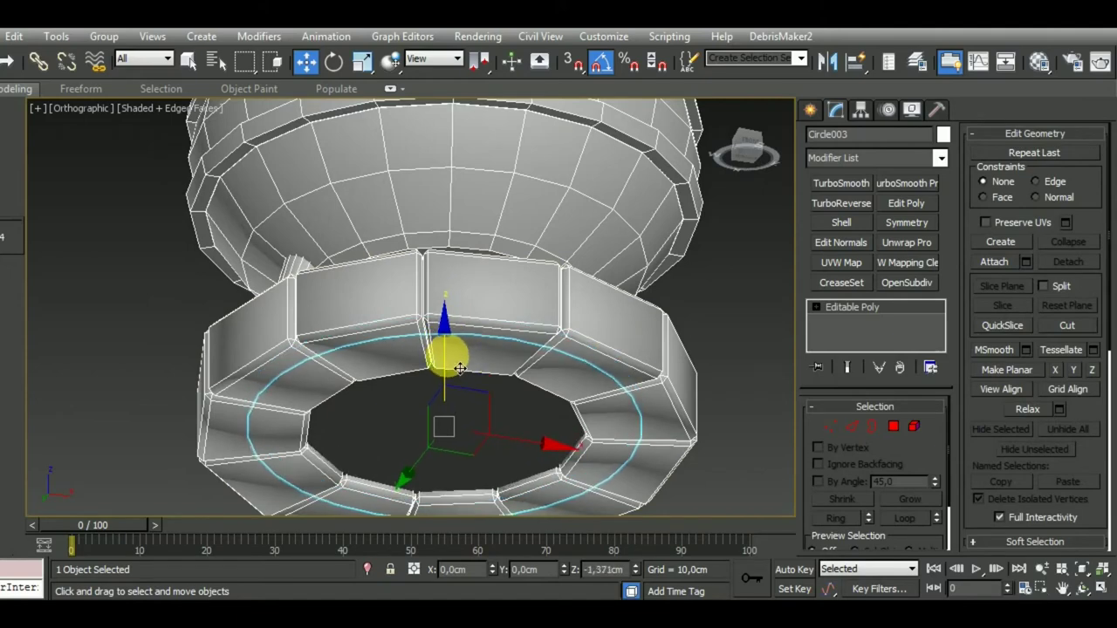
# Select the disc's polygon face in Polygon mode, then leave Polygon mode
pyautogui.click(893, 426)
pyautogui.moveTo(710, 411)
pyautogui.keyDown('alt'); pyautogui.mouseDown(button='middle')
pyautogui.moveTo(530, 468)
pyautogui.moveTo(515, 416)
pyautogui.mouseUp(button='middle'); pyautogui.keyUp('alt')
pyautogui.click(515, 416)
pyautogui.keyDown('alt'); pyautogui.moveTo(631, 447); pyautogui.dragTo(622, 407, button='middle'); pyautogui.keyUp('alt')
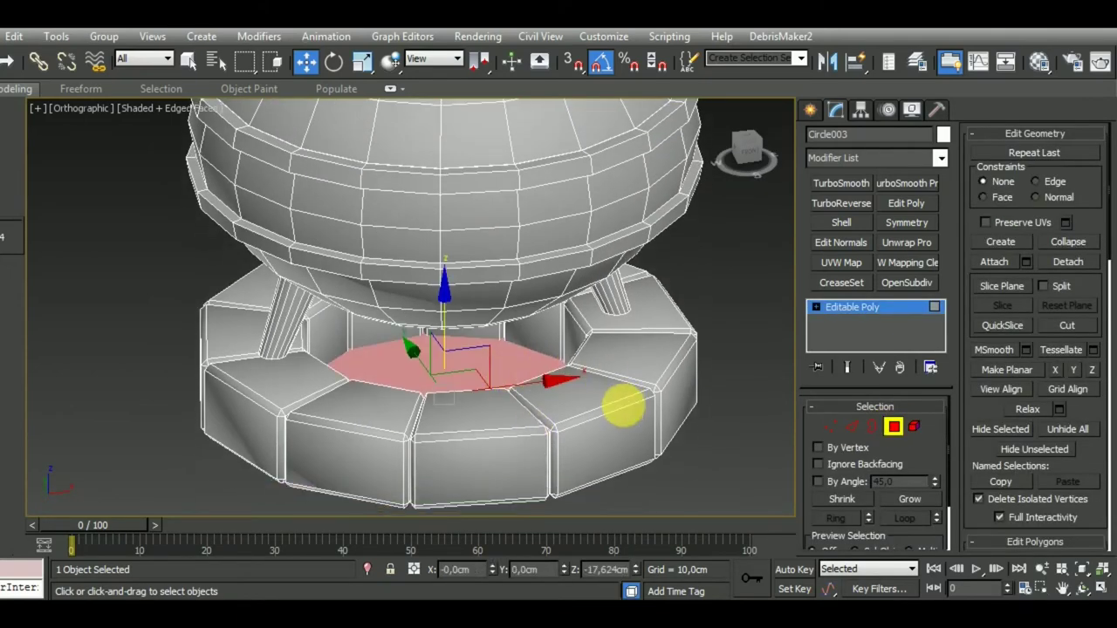
pyautogui.click(894, 427)
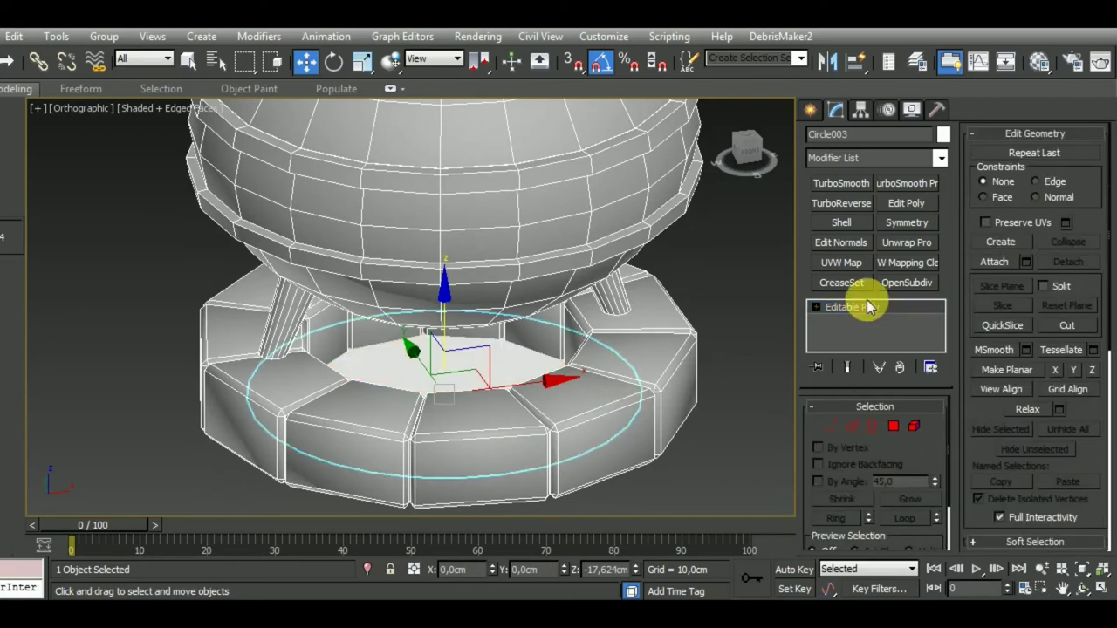
# Add a Shell modifier with 1,0cm Outer Amount to the Circle003 disc
pyautogui.click(841, 223)
pyautogui.moveTo(707, 471)
pyautogui.keyDown('alt'); pyautogui.mouseDown(button='middle')
pyautogui.moveTo(692, 412)
pyautogui.moveTo(573, 411)
pyautogui.mouseUp(button='middle'); pyautogui.keyUp('alt')
pyautogui.scroll(2, 605, 412)
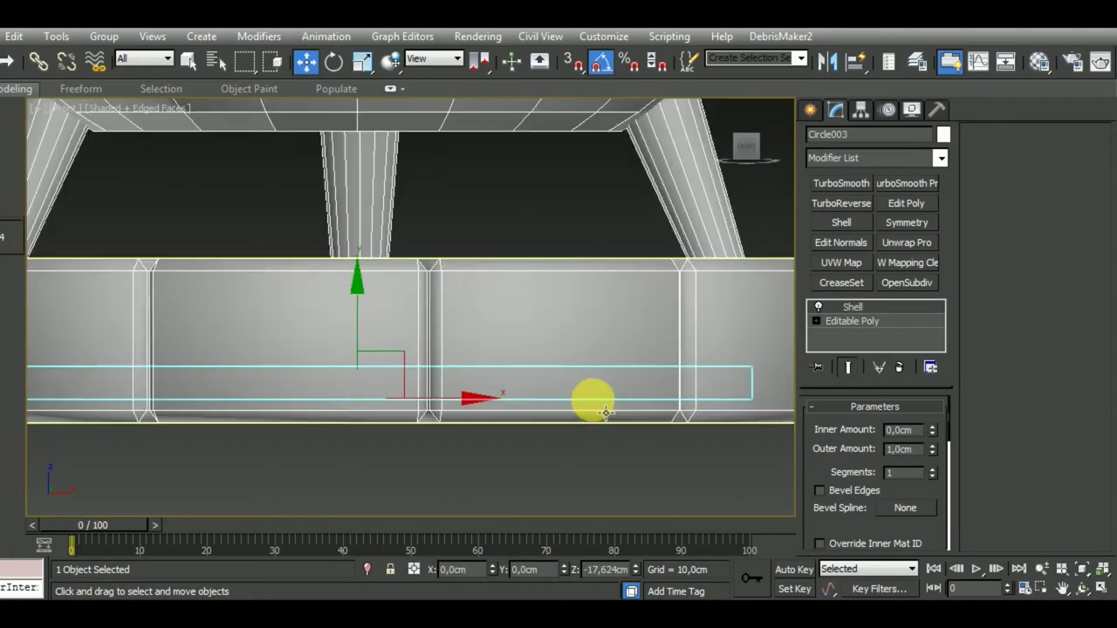
pyautogui.scroll(-3, 607, 408)
pyautogui.moveTo(613, 444)
pyautogui.keyDown('alt'); pyautogui.mouseDown(button='middle')
pyautogui.moveTo(660, 491)
pyautogui.moveTo(586, 462)
pyautogui.mouseUp(button='middle'); pyautogui.keyUp('alt')
pyautogui.scroll(-2, 608, 455)
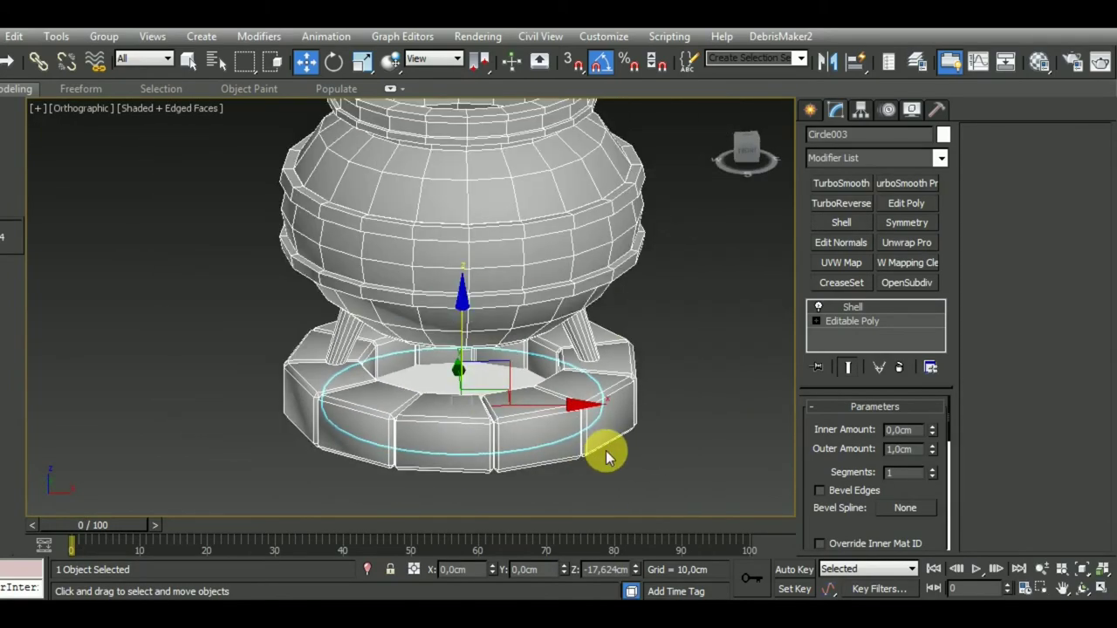
# Open and close the Material Editor, then return to the Front view
pyautogui.press('m')
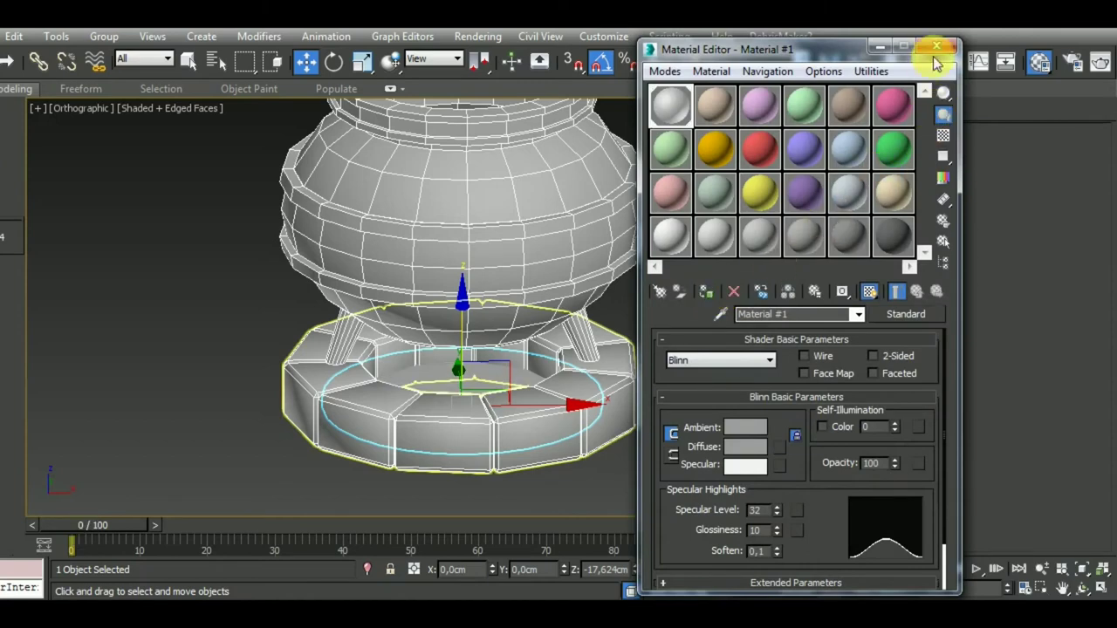
pyautogui.click(933, 54)
pyautogui.scroll(-2, 663, 427)
pyautogui.scroll(-2, 659, 449)
pyautogui.scroll(-1, 671, 465)
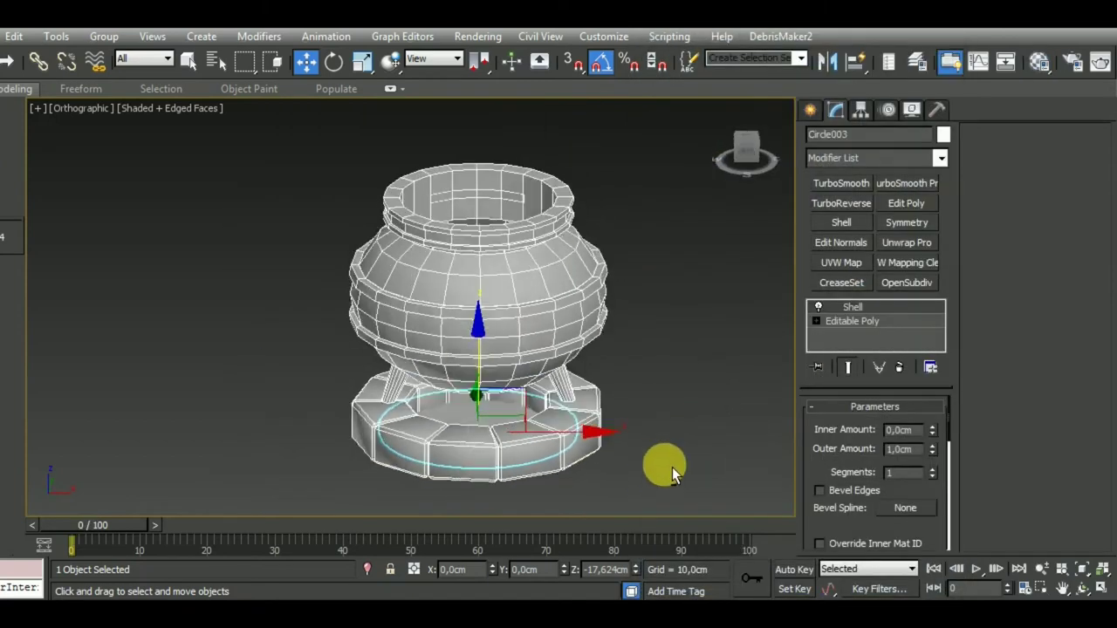
pyautogui.press('f')
pyautogui.scroll(3, 611, 441)
pyautogui.scroll(-3, 602, 471)
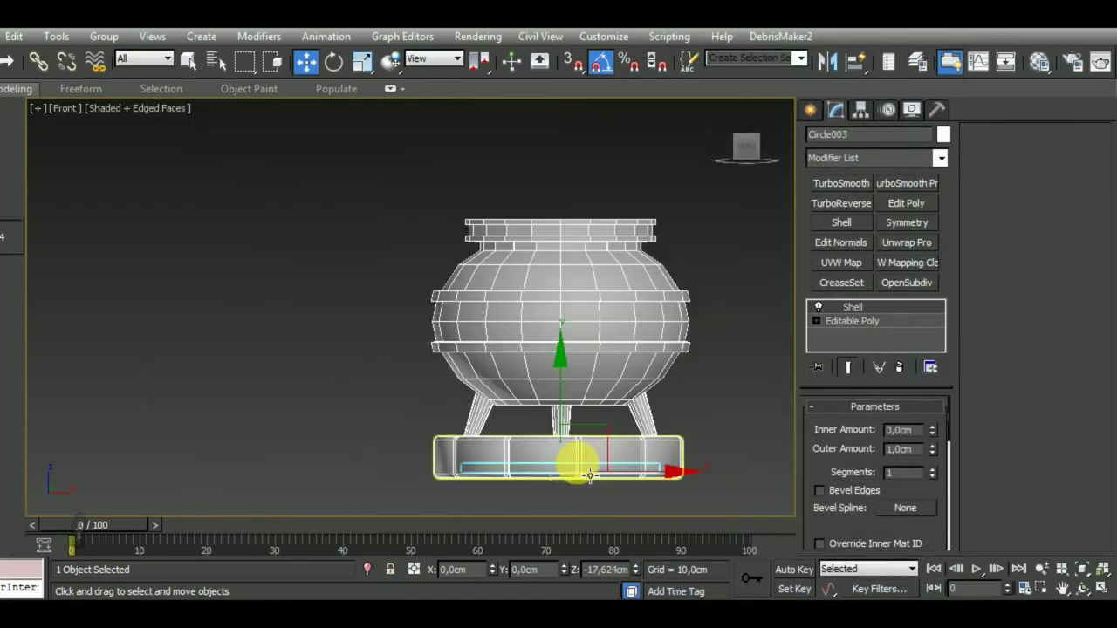
# Shift-clone the disc up to the pot's neck as Circle004 and scale it to 84%
pyautogui.keyDown('shift'); pyautogui.moveTo(590, 475); pyautogui.dragTo(565, 205); pyautogui.keyUp('shift')
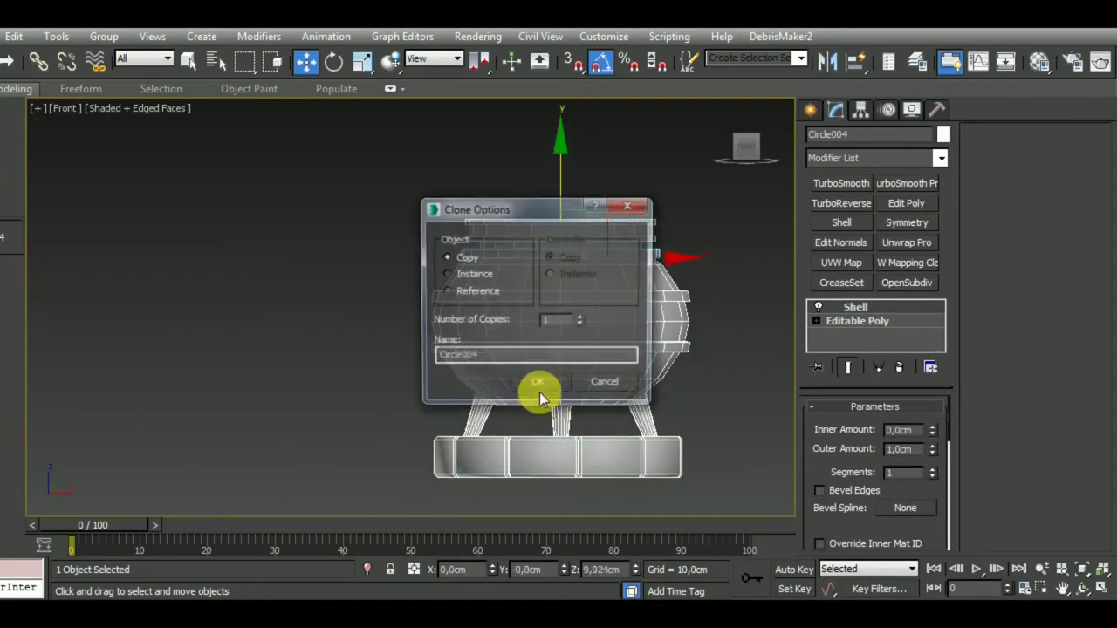
pyautogui.click(539, 385)
pyautogui.click(361, 61)
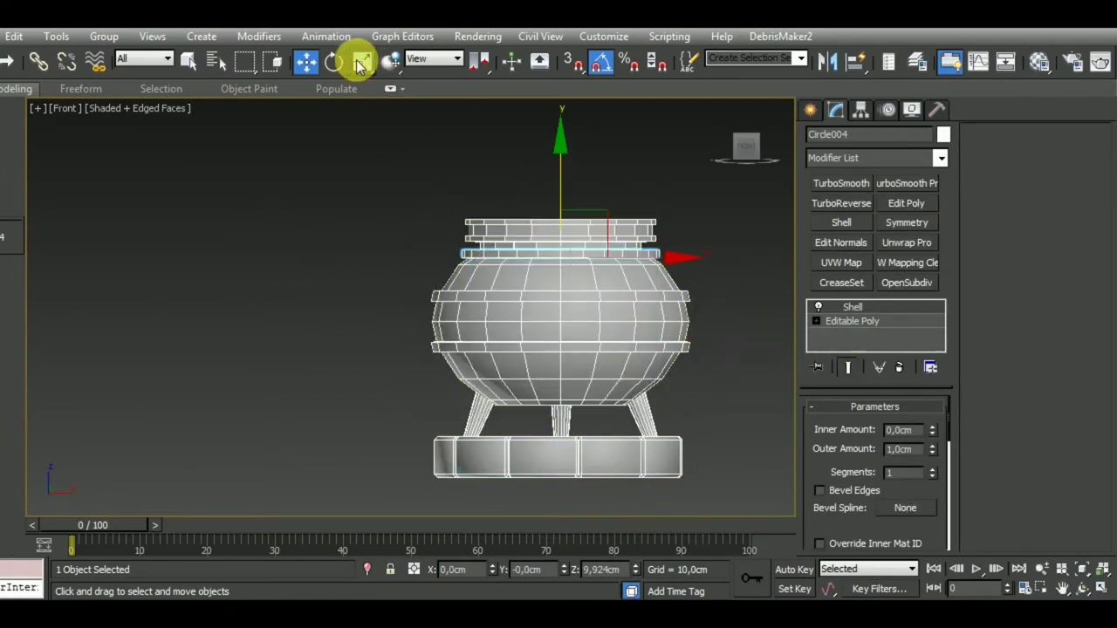
pyautogui.moveTo(604, 252); pyautogui.dragTo(607, 271)
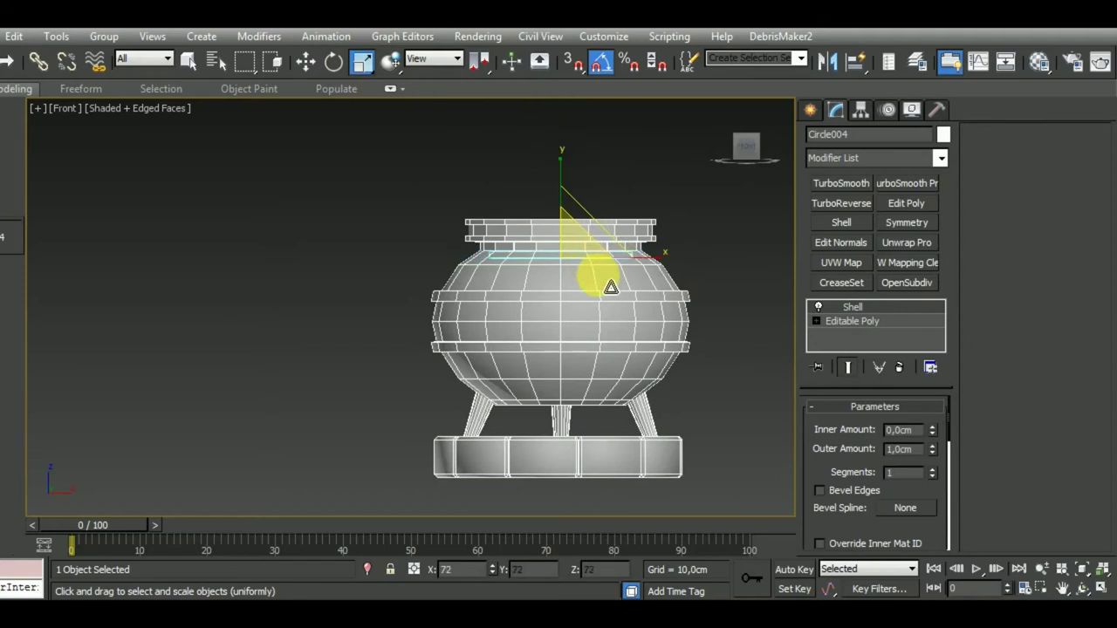
# In Top view, rescale Circle004 to about 78,159% to fit the neck opening
pyautogui.press('t')
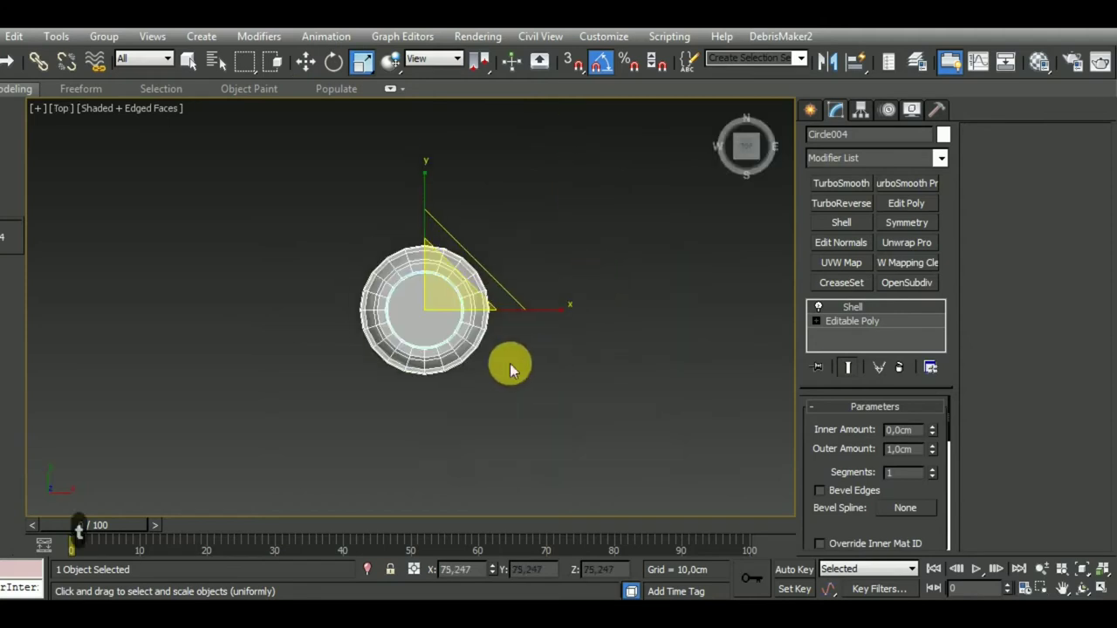
pyautogui.scroll(3, 424, 305)
pyautogui.scroll(3, 449, 309)
pyautogui.moveTo(498, 316); pyautogui.dragTo(503, 312)
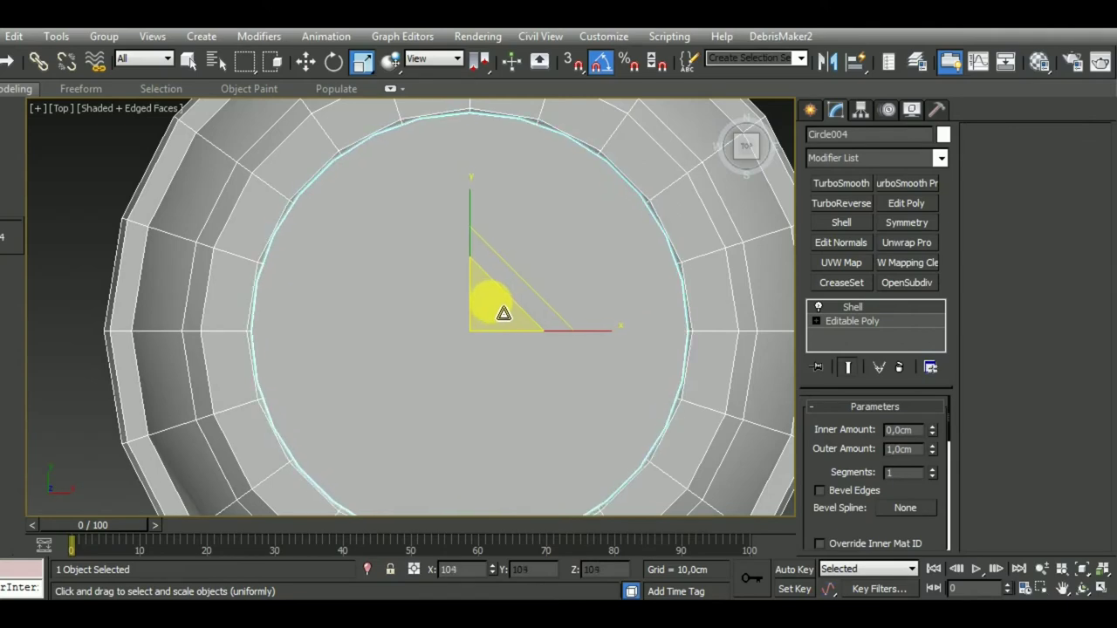
pyautogui.keyDown('alt'); pyautogui.moveTo(503, 312); pyautogui.dragTo(675, 277, button='middle'); pyautogui.keyUp('alt')
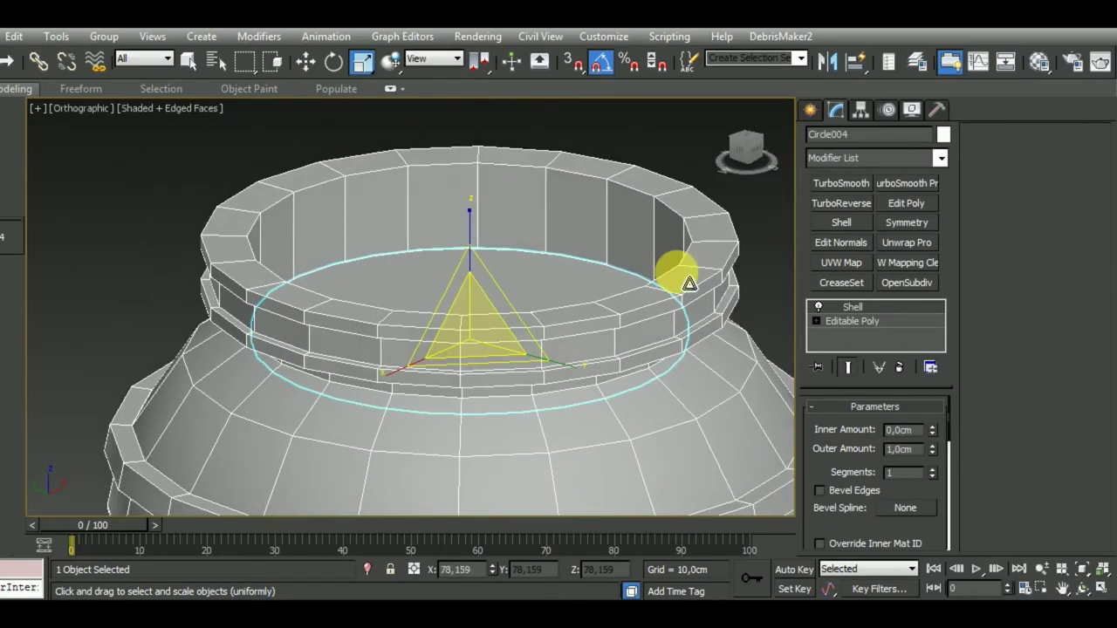
# Reposition Circle004 inside the pot's neck at Z 9,218cm
pyautogui.press('w')
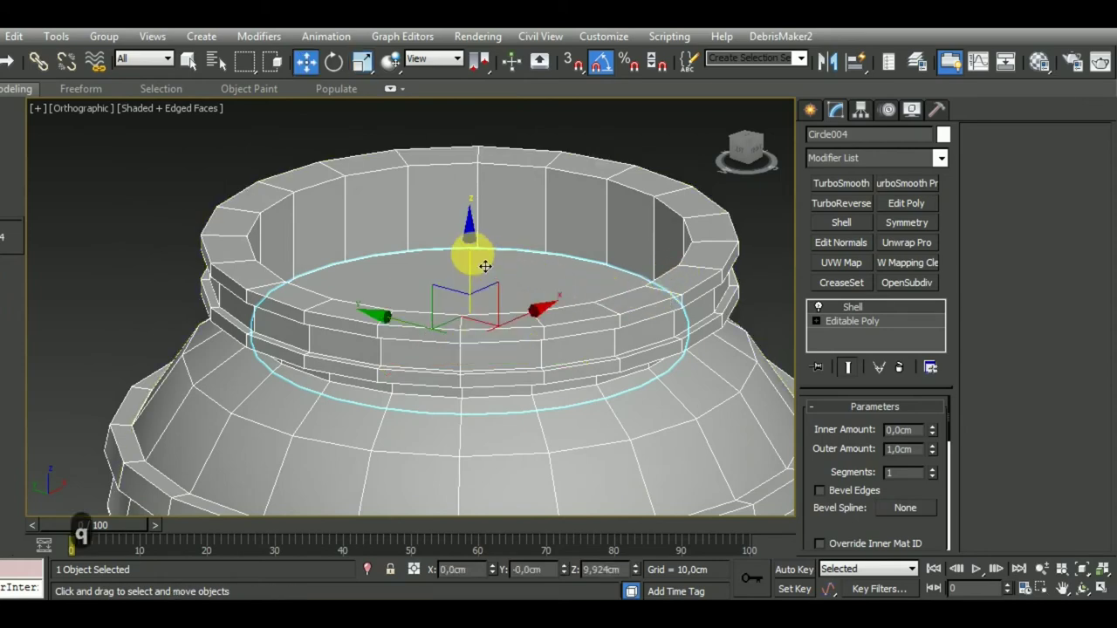
pyautogui.moveTo(485, 266); pyautogui.dragTo(482, 280)
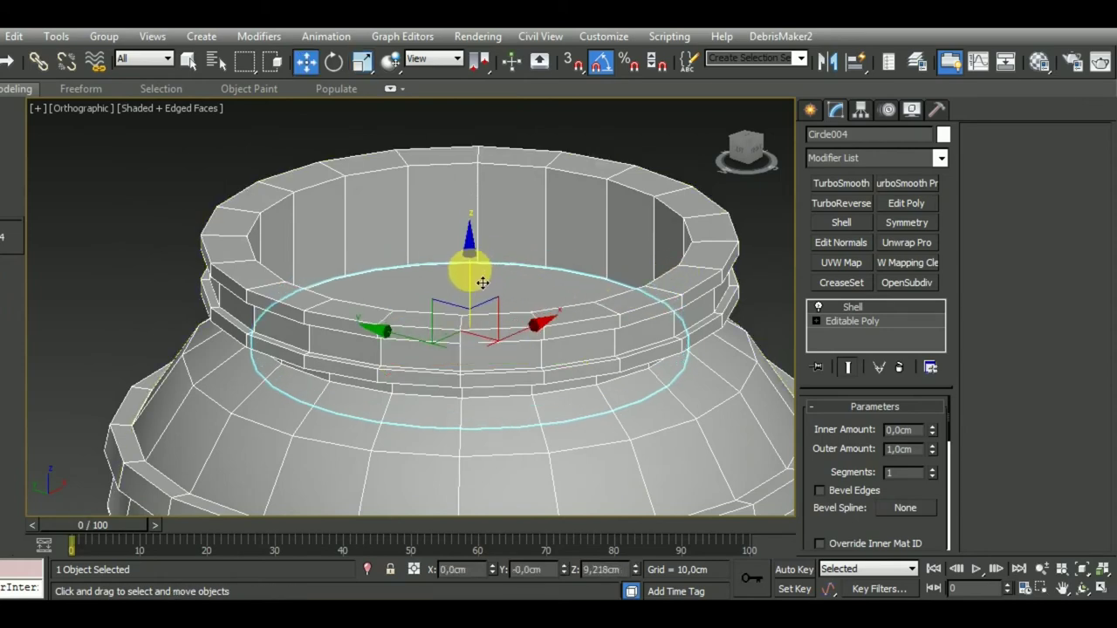
pyautogui.moveTo(483, 283)
pyautogui.keyDown('alt'); pyautogui.mouseDown(button='middle')
pyautogui.moveTo(623, 449)
pyautogui.moveTo(594, 466)
pyautogui.moveTo(608, 404)
pyautogui.mouseUp(button='middle'); pyautogui.keyUp('alt')
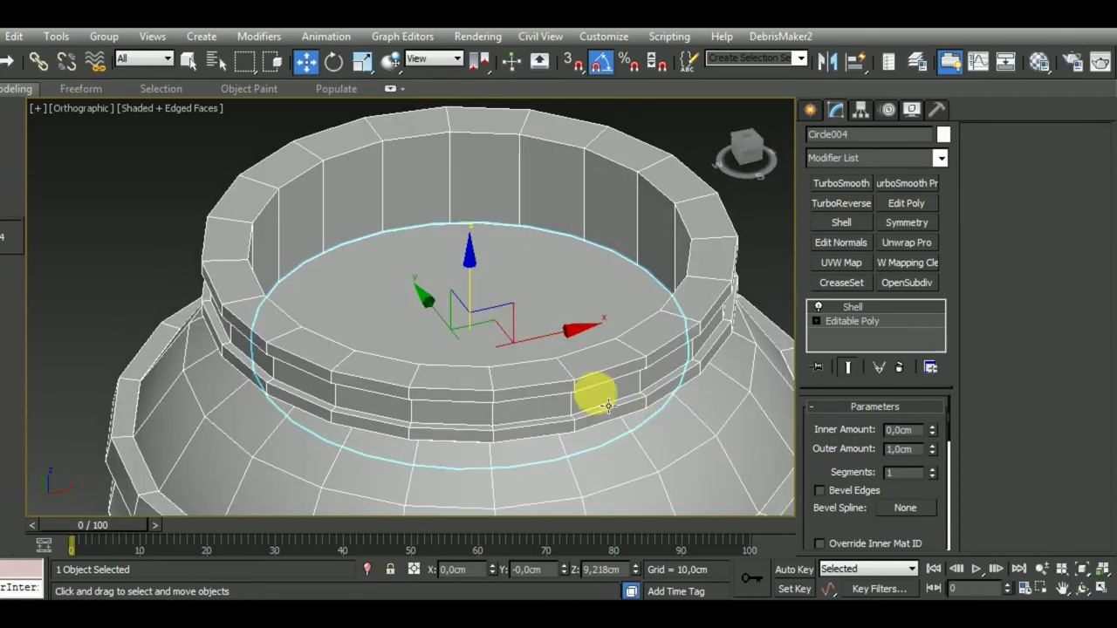
pyautogui.moveTo(481, 284); pyautogui.dragTo(493, 315)
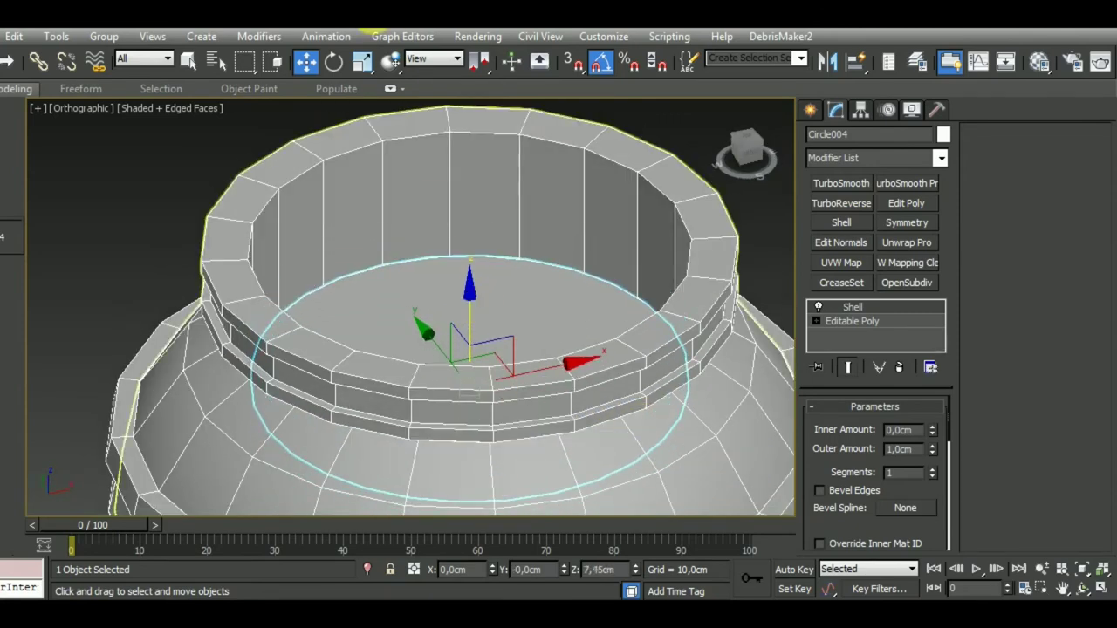
# Try rescaling Circle004, then undo it back to its 78,159% scale
pyautogui.click(362, 61)
pyautogui.moveTo(463, 381); pyautogui.dragTo(481, 386)
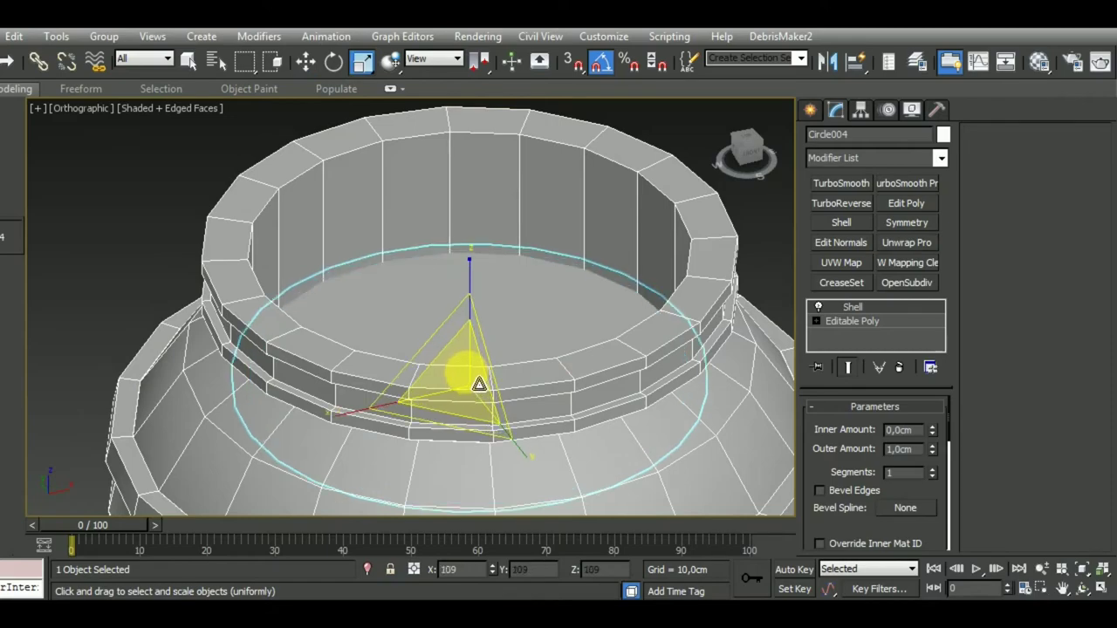
pyautogui.moveTo(481, 387)
pyautogui.keyDown('alt'); pyautogui.mouseDown(button='middle')
pyautogui.moveTo(686, 448)
pyautogui.moveTo(740, 427)
pyautogui.moveTo(588, 386)
pyautogui.moveTo(593, 428)
pyautogui.mouseUp(button='middle'); pyautogui.keyUp('alt')
pyautogui.scroll(-5, 593, 428)
pyautogui.scroll(4, 567, 364)
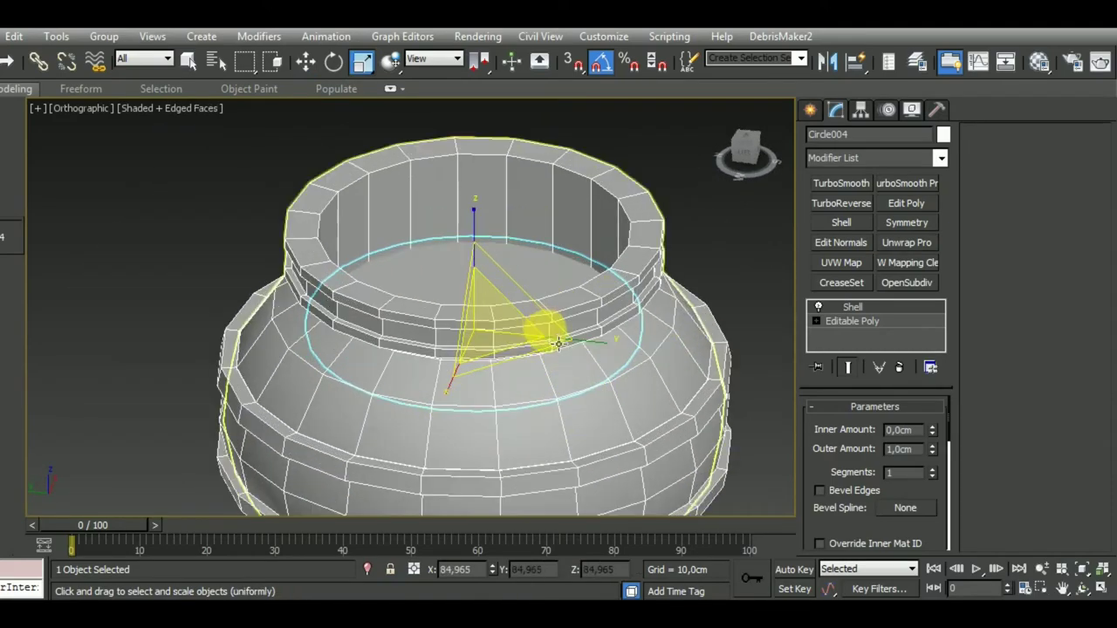
pyautogui.hotkey('ctrl', 'z')
pyautogui.hotkey('ctrl', 'z')
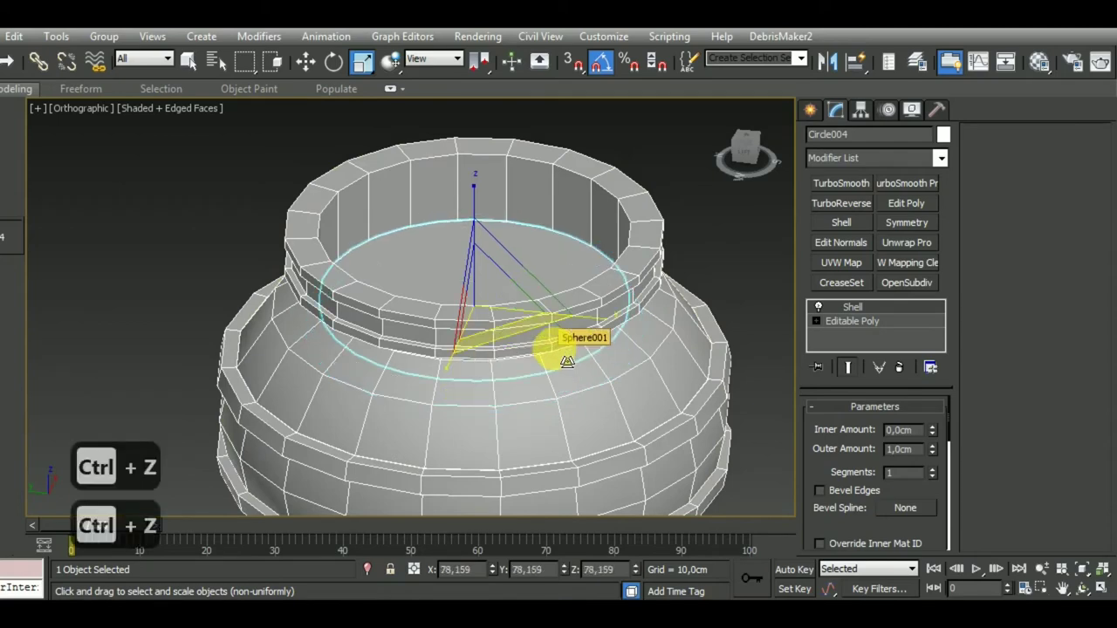
pyautogui.press('w')
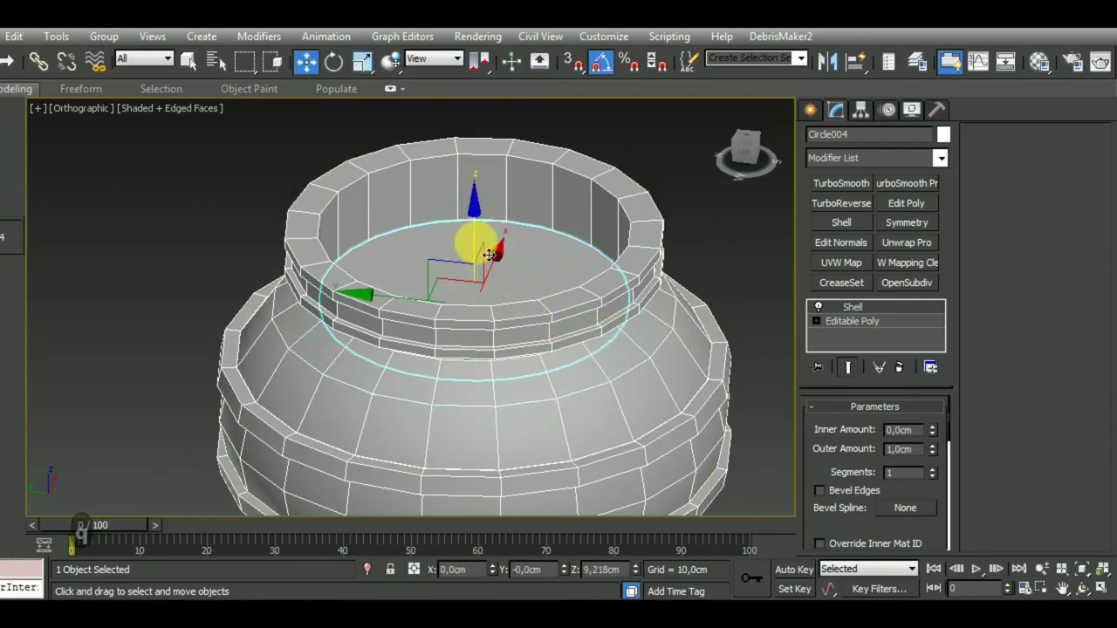
pyautogui.scroll(-2, 599, 407)
pyautogui.scroll(-3, 636, 387)
pyautogui.scroll(-1, 543, 378)
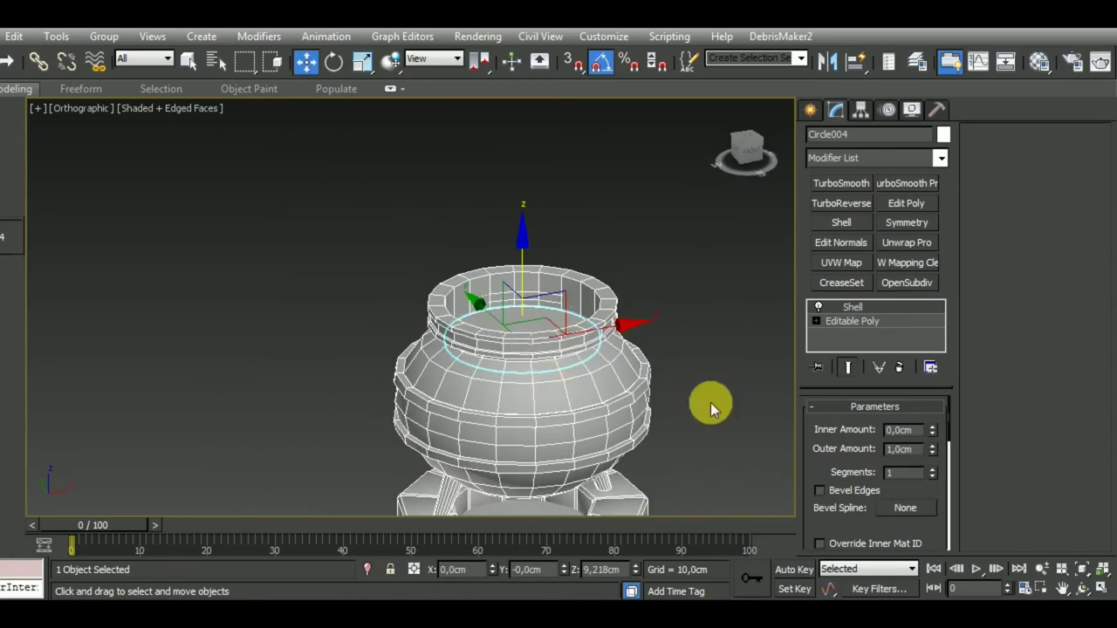
# Select the pot body and frame the whole pot in the Front view
pyautogui.click(673, 374)
pyautogui.scroll(5, 610, 349)
pyautogui.click(506, 321)
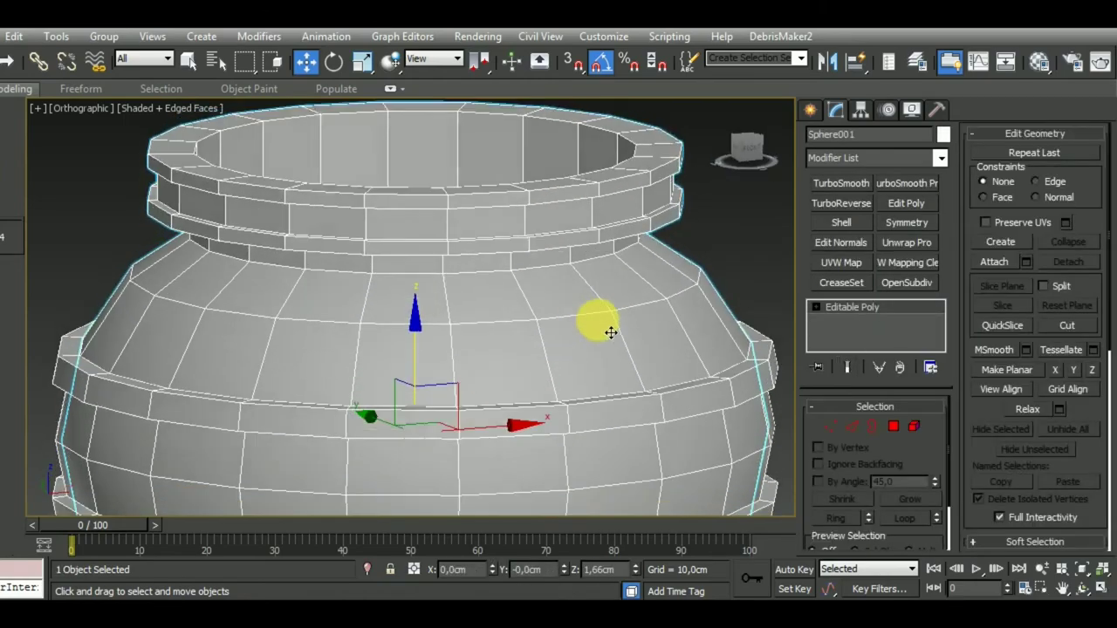
pyautogui.moveTo(611, 332)
pyautogui.keyDown('alt'); pyautogui.mouseDown(button='middle')
pyautogui.moveTo(611, 267)
pyautogui.moveTo(638, 319)
pyautogui.moveTo(572, 289)
pyautogui.mouseUp(button='middle'); pyautogui.keyUp('alt')
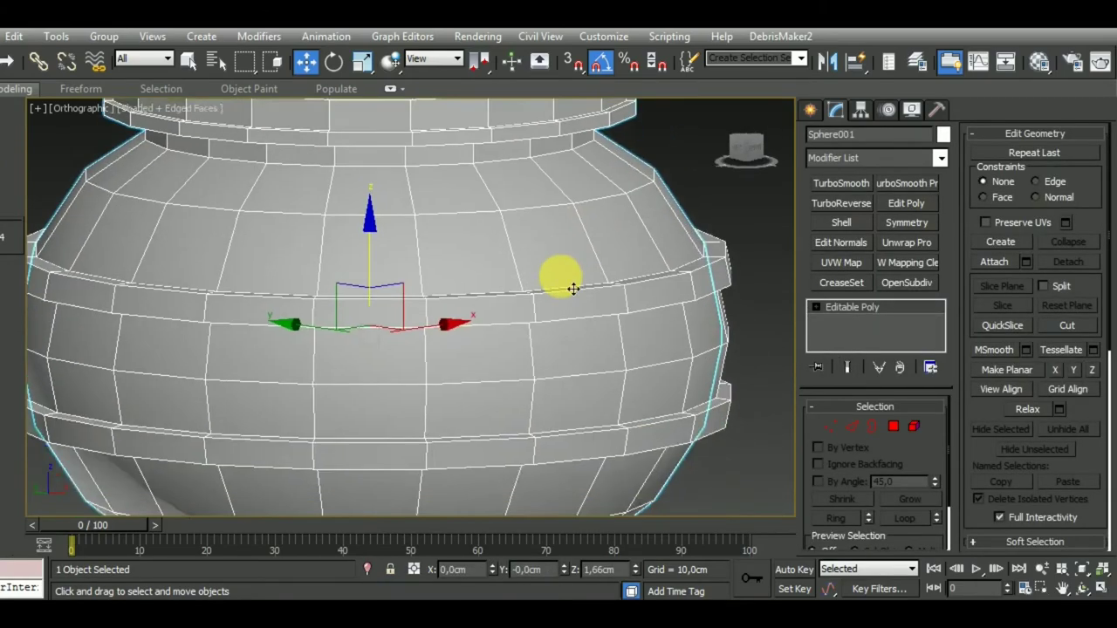
pyautogui.scroll(-3, 572, 289)
pyautogui.press('f')
pyautogui.scroll(1, 581, 341)
pyautogui.moveTo(643, 419); pyautogui.dragTo(575, 391, button='middle')
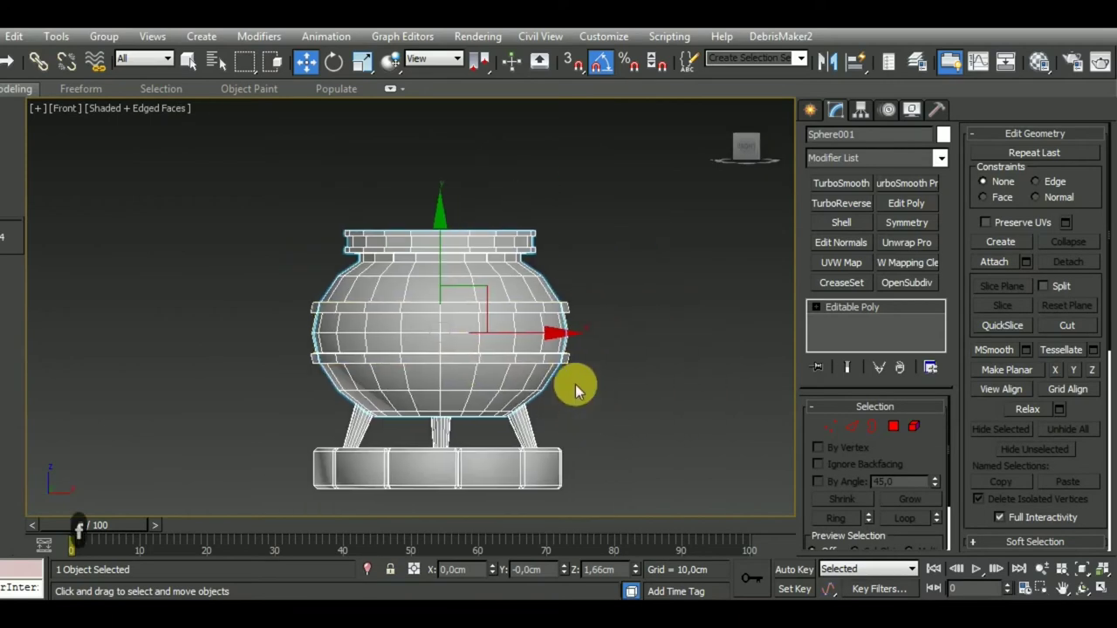
pyautogui.scroll(3, 575, 309)
pyautogui.scroll(-2, 578, 311)
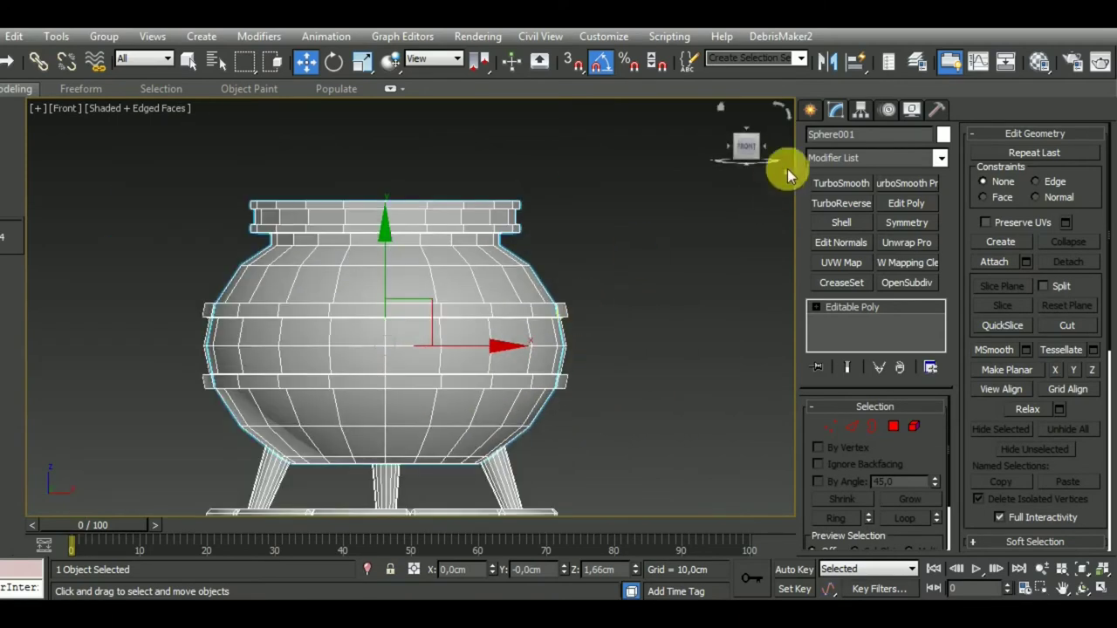
# Create a small Standard Primitives cylinder, about 1.887 cm radius, beside the pot's upper right
pyautogui.click(808, 110)
pyautogui.click(836, 137)
pyautogui.click(815, 137)
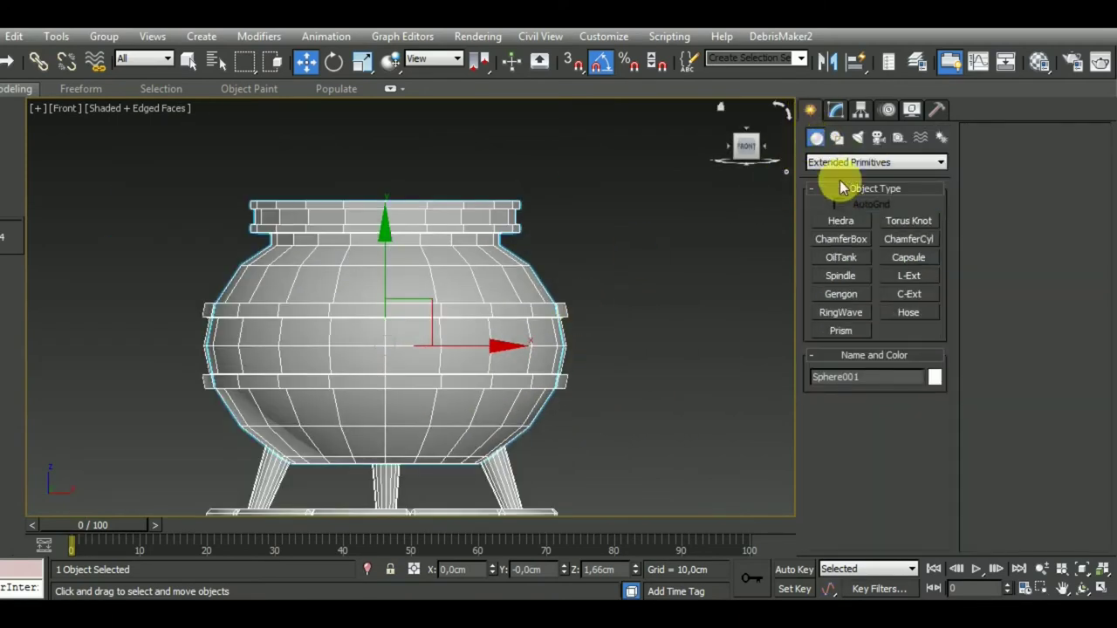
pyautogui.moveTo(679, 407); pyautogui.dragTo(649, 416, button='middle')
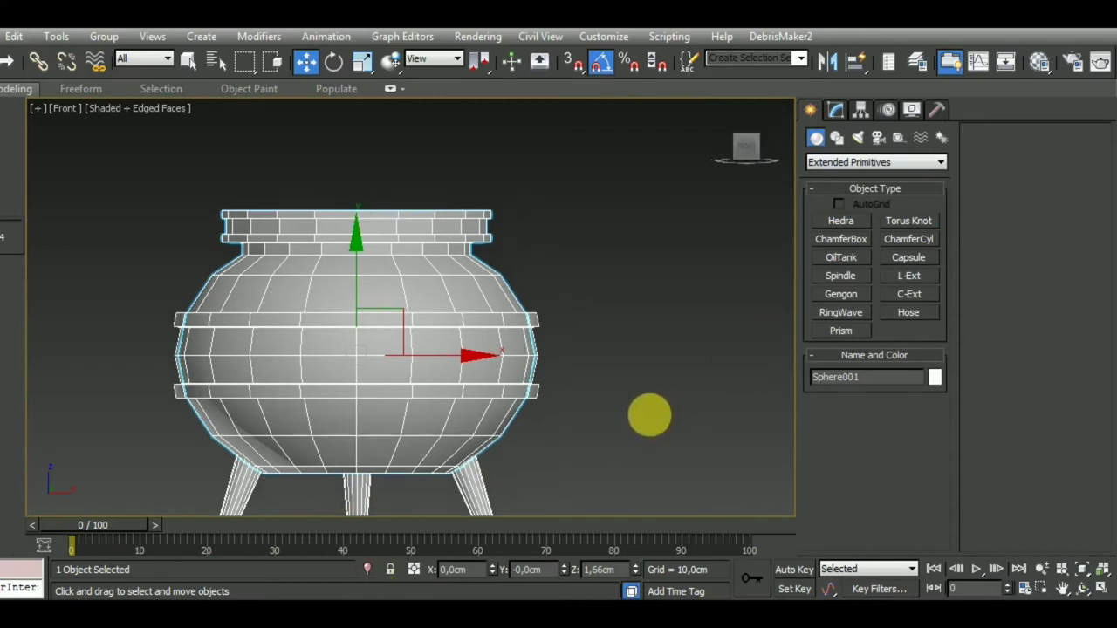
pyautogui.click(827, 168)
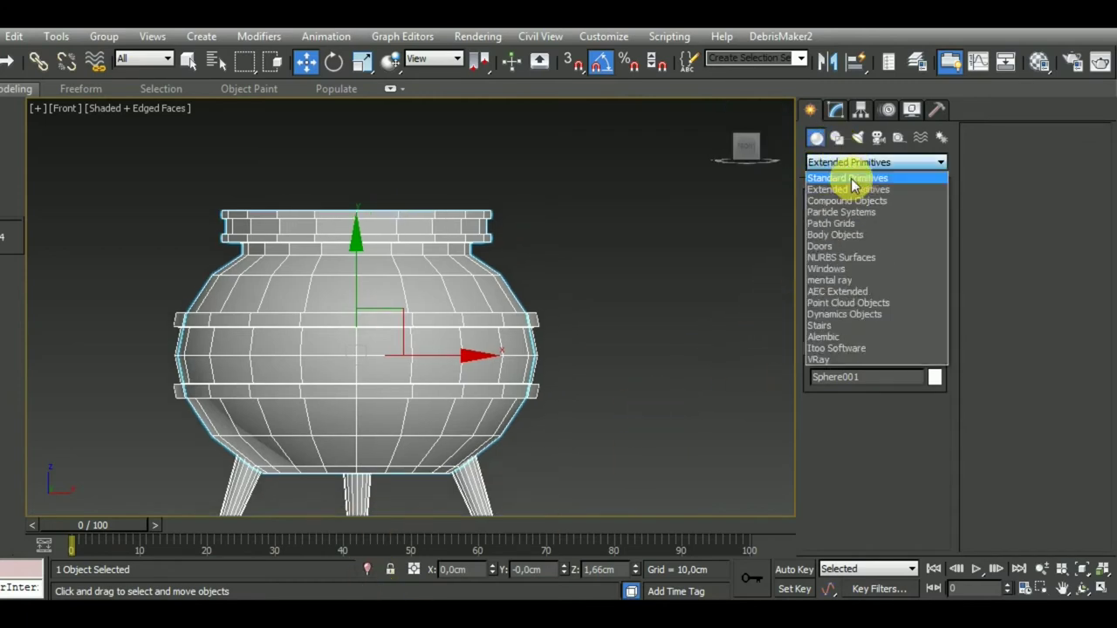
pyautogui.click(851, 178)
pyautogui.click(839, 257)
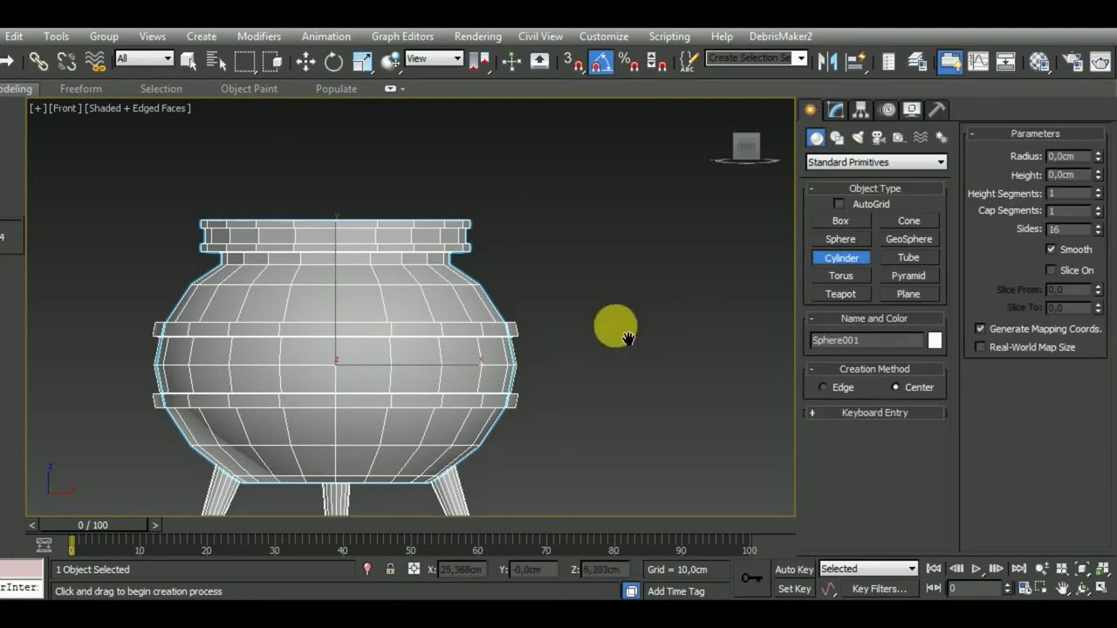
pyautogui.moveTo(555, 281); pyautogui.dragTo(574, 312)
pyautogui.click(552, 278)
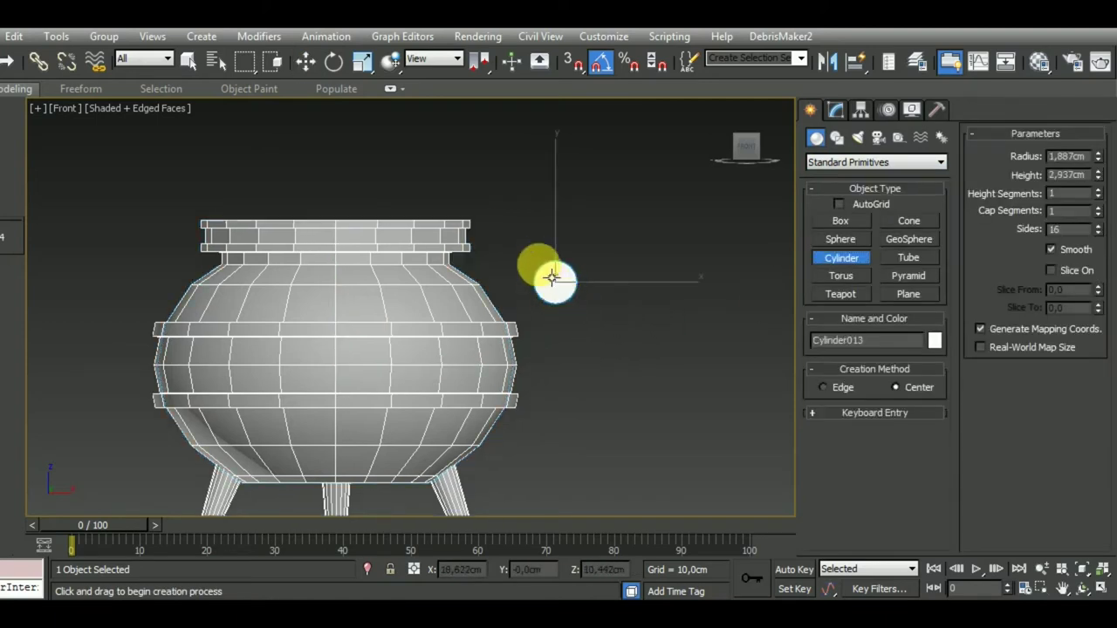
pyautogui.click(334, 61)
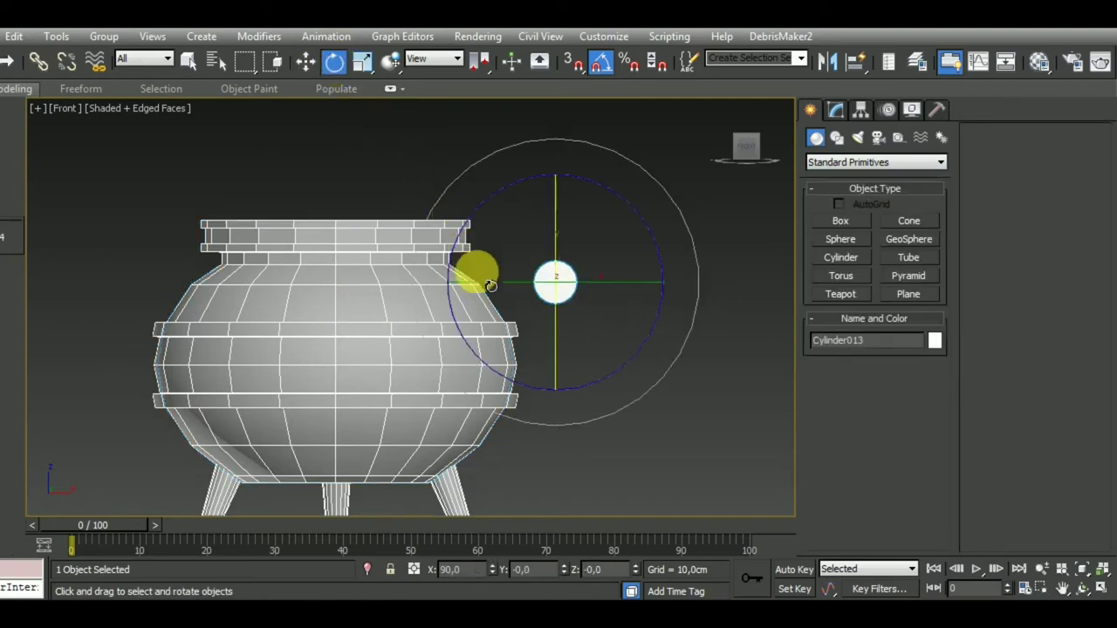
# Lay Cylinder013 on its side and slide it against the pot's shoulder
pyautogui.moveTo(498, 294); pyautogui.dragTo(552, 299)
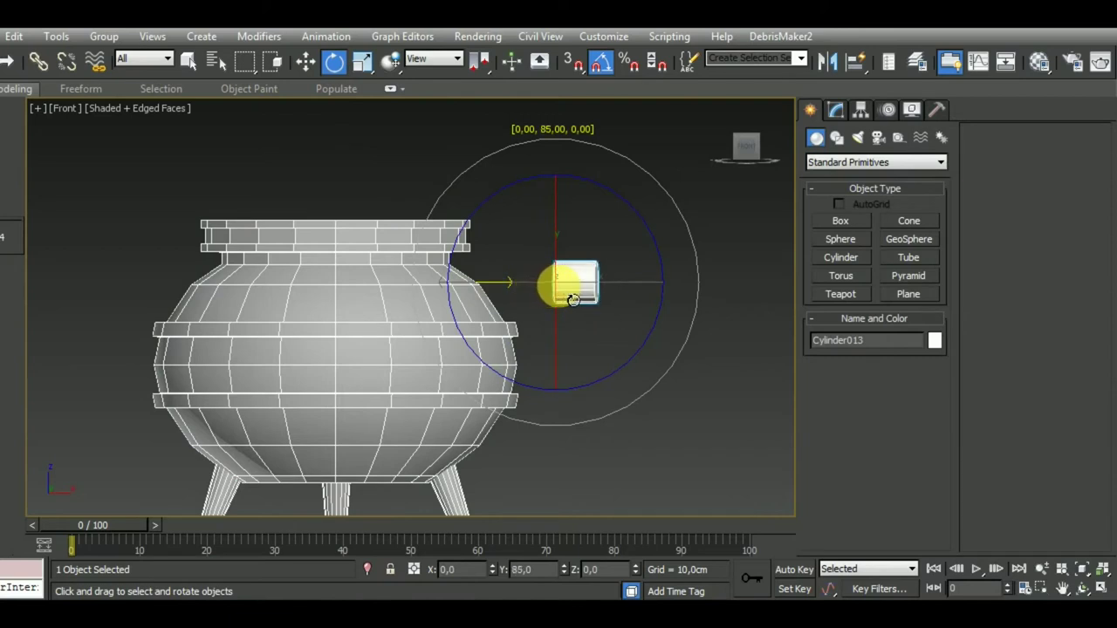
pyautogui.click(304, 63)
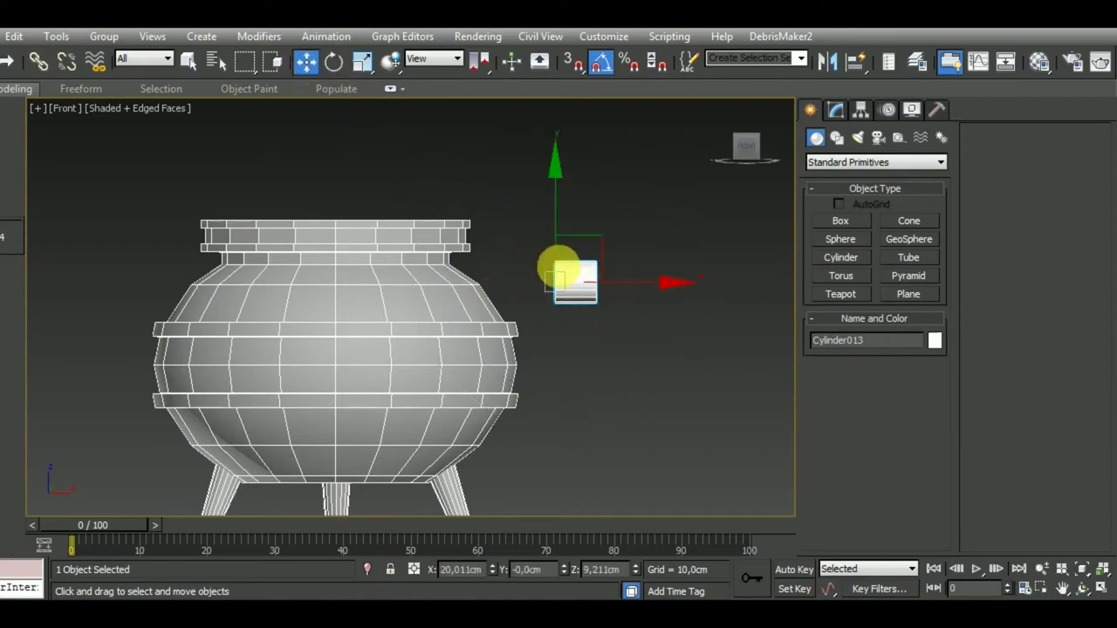
pyautogui.moveTo(652, 298)
pyautogui.mouseDown()
pyautogui.moveTo(550, 279)
pyautogui.moveTo(587, 285)
pyautogui.mouseUp()
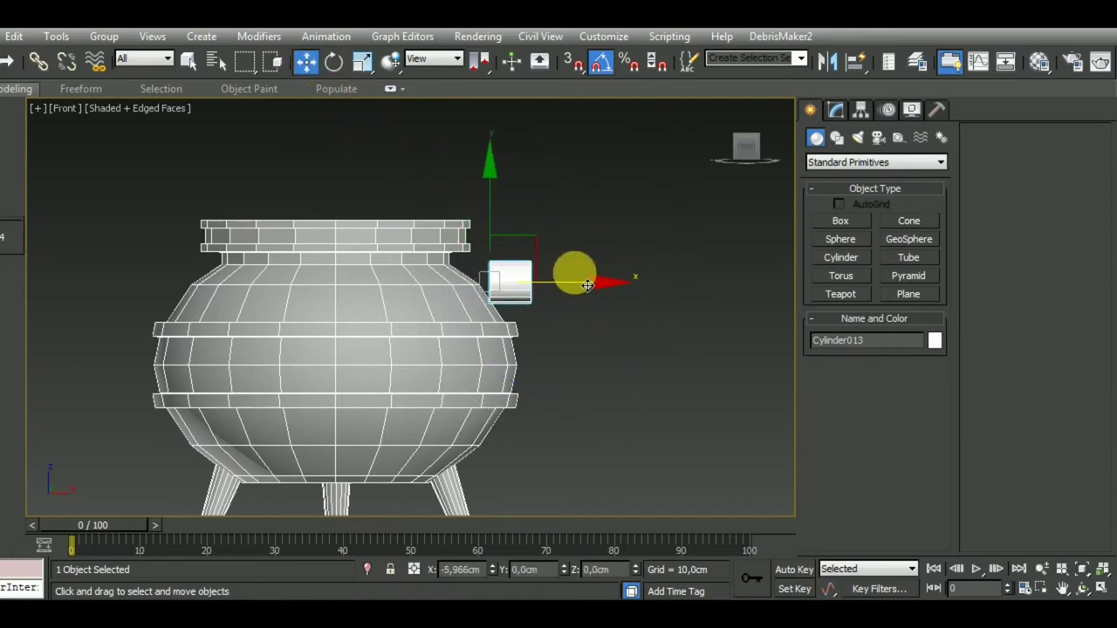
pyautogui.click(835, 109)
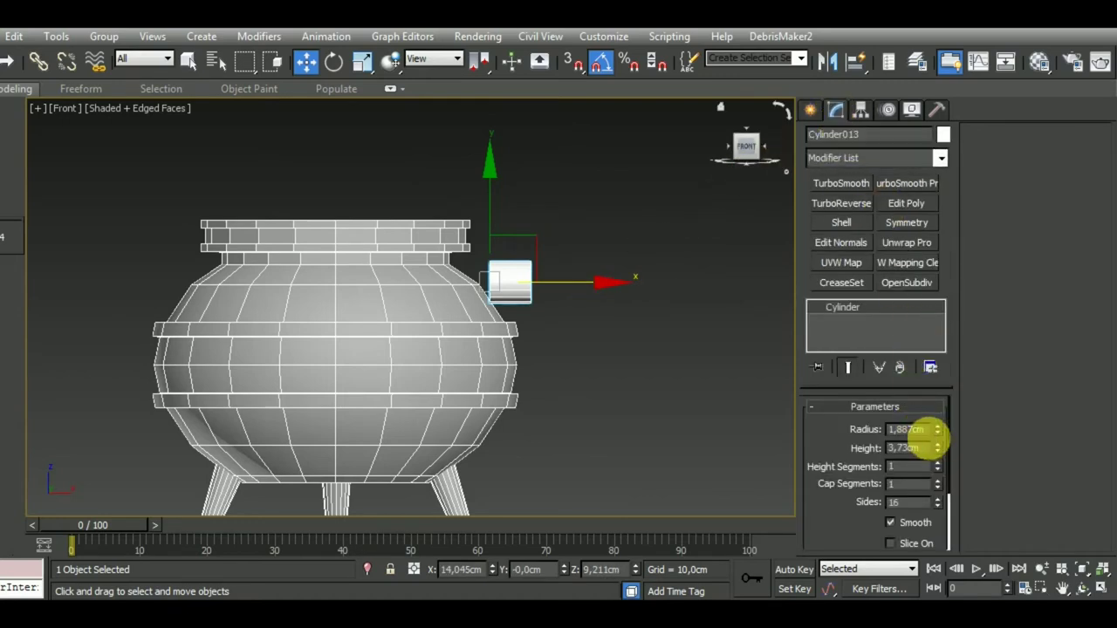
pyautogui.scroll(1, 604, 426)
# Assign the grey Material #1 to Cylinder013 and set its Sides to 8
pyautogui.press('m')
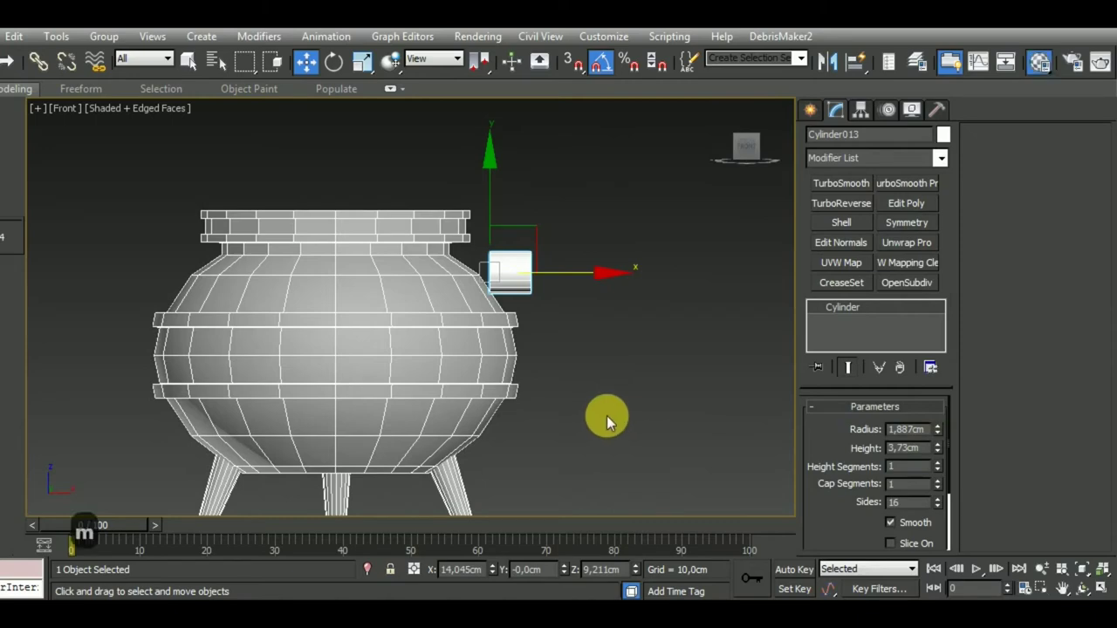
pyautogui.click(710, 293)
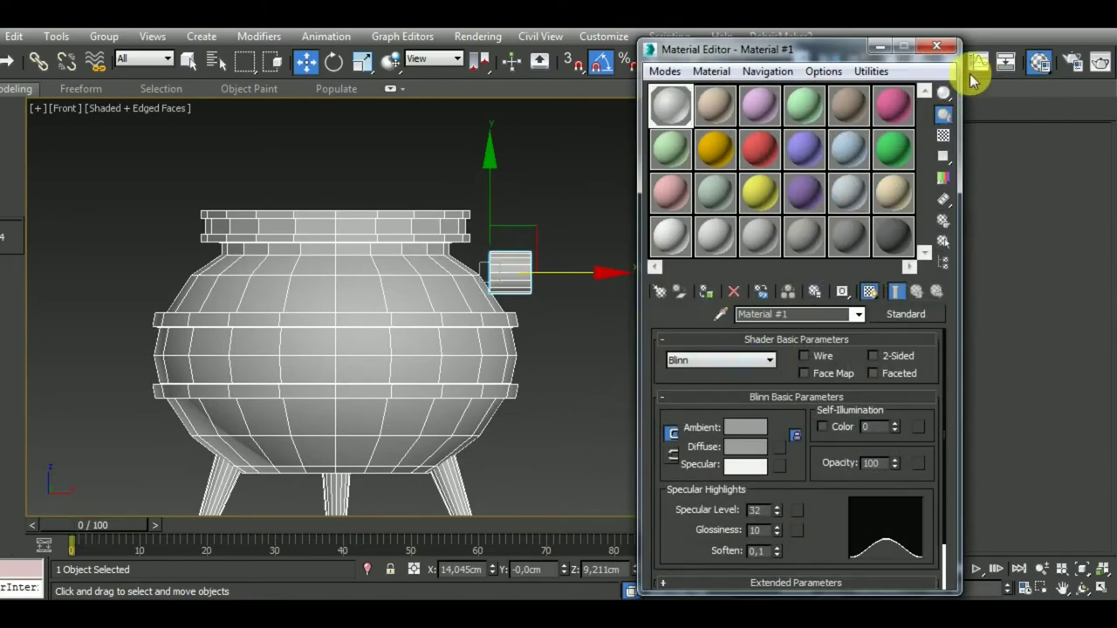
pyautogui.click(939, 48)
pyautogui.moveTo(607, 345); pyautogui.dragTo(616, 366, button='middle')
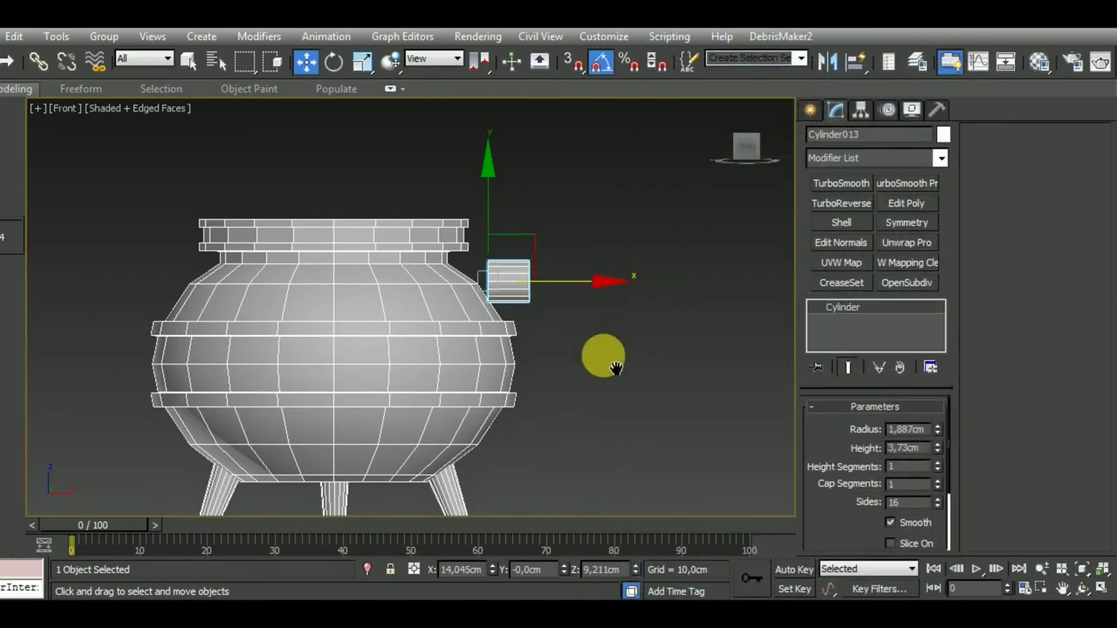
pyautogui.doubleClick(925, 504)
pyautogui.write('8')
pyautogui.press('Return')
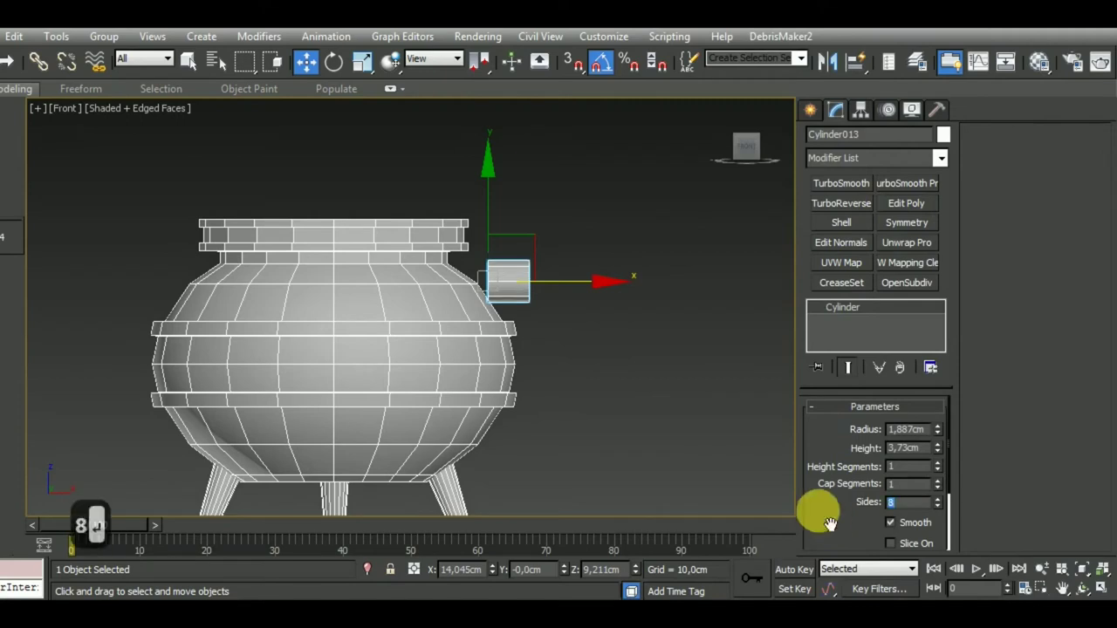
pyautogui.moveTo(626, 407); pyautogui.dragTo(642, 424, button='middle')
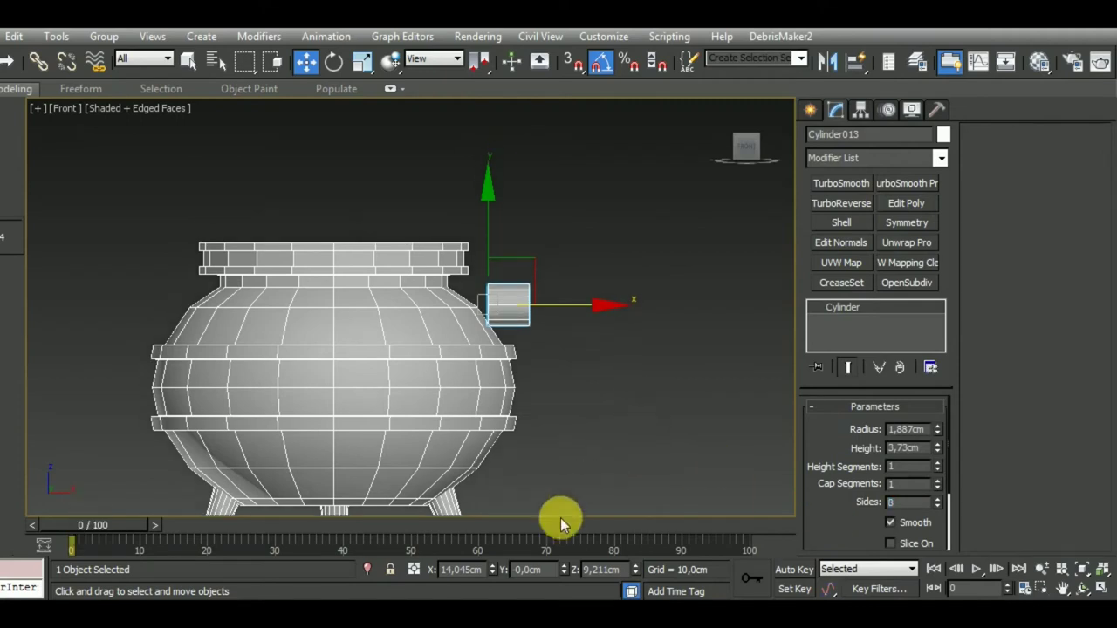
pyautogui.moveTo(493, 572); pyautogui.dragTo(494, 568)
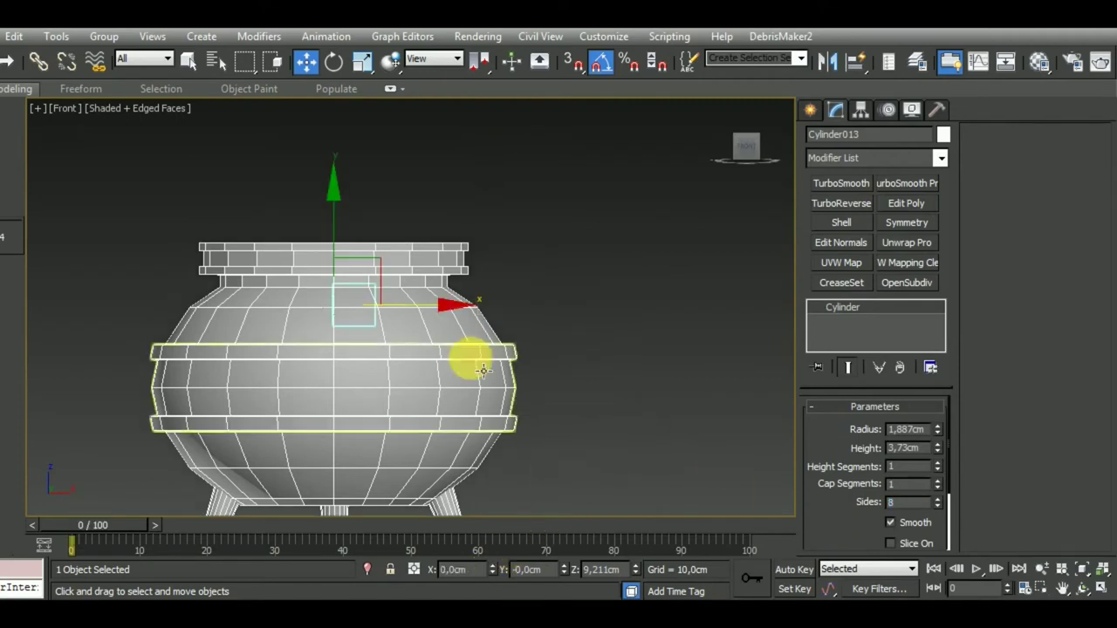
# Check the cylinder's placement from the Top and angled views, then return to Front view
pyautogui.press('space')
pyautogui.moveTo(609, 342)
pyautogui.mouseDown(button='middle')
pyautogui.moveTo(518, 416)
pyautogui.moveTo(578, 388)
pyautogui.moveTo(601, 405)
pyautogui.moveTo(518, 462)
pyautogui.moveTo(600, 454)
pyautogui.mouseUp(button='middle')
pyautogui.press('space')
pyautogui.press('space')
pyautogui.press('space')
pyautogui.press('t')
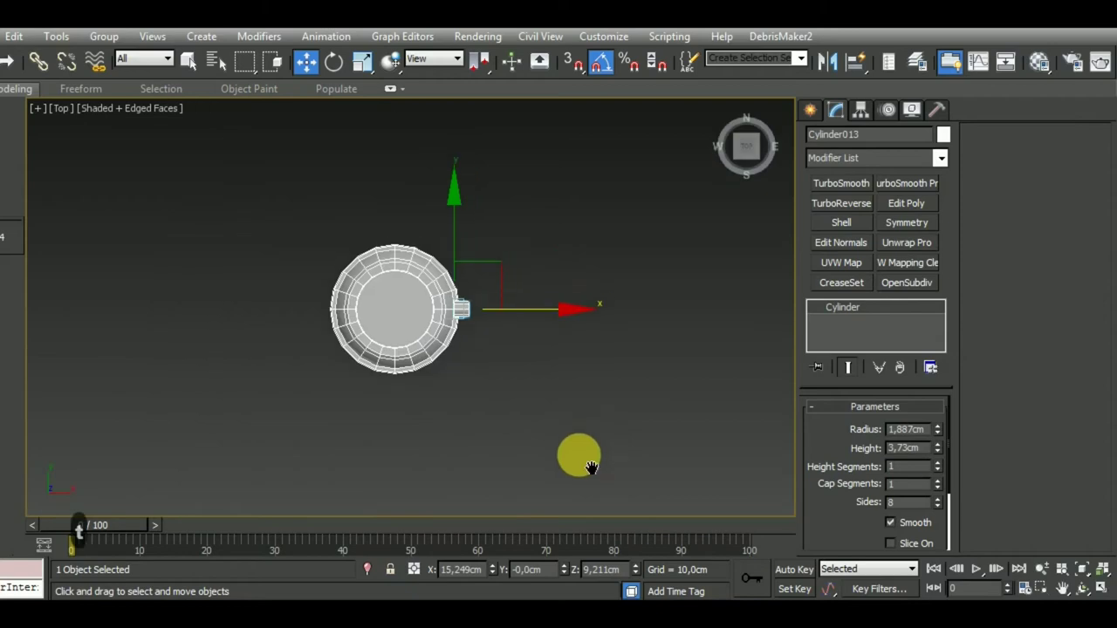
pyautogui.scroll(2, 457, 312)
pyautogui.scroll(4, 488, 327)
pyautogui.scroll(-5, 502, 334)
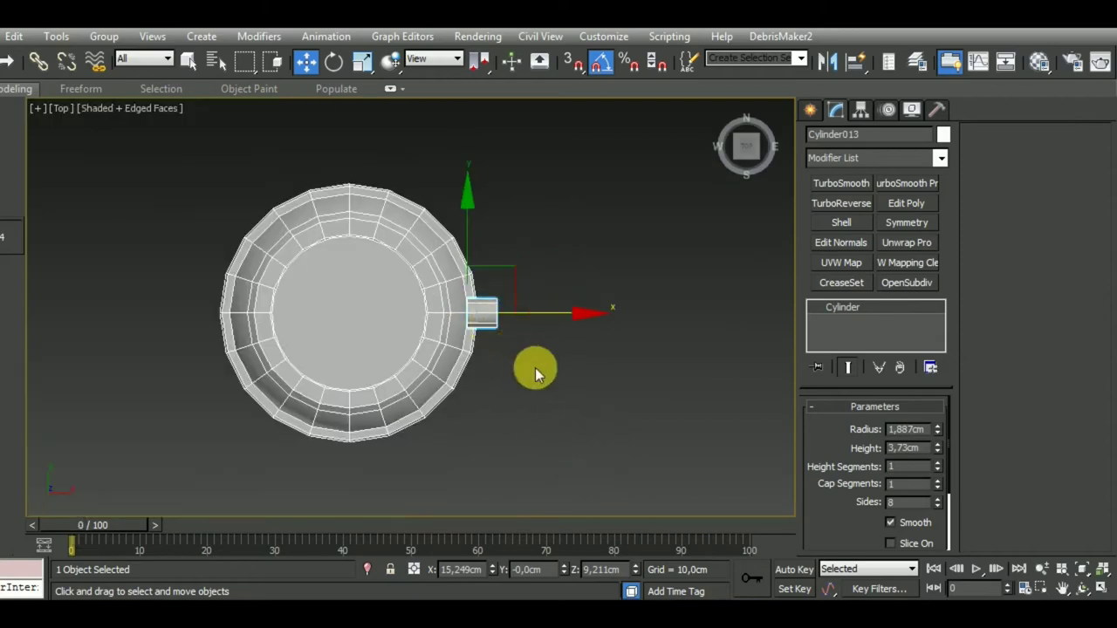
pyautogui.keyDown('alt'); pyautogui.moveTo(551, 397); pyautogui.dragTo(549, 324, button='middle'); pyautogui.keyUp('alt')
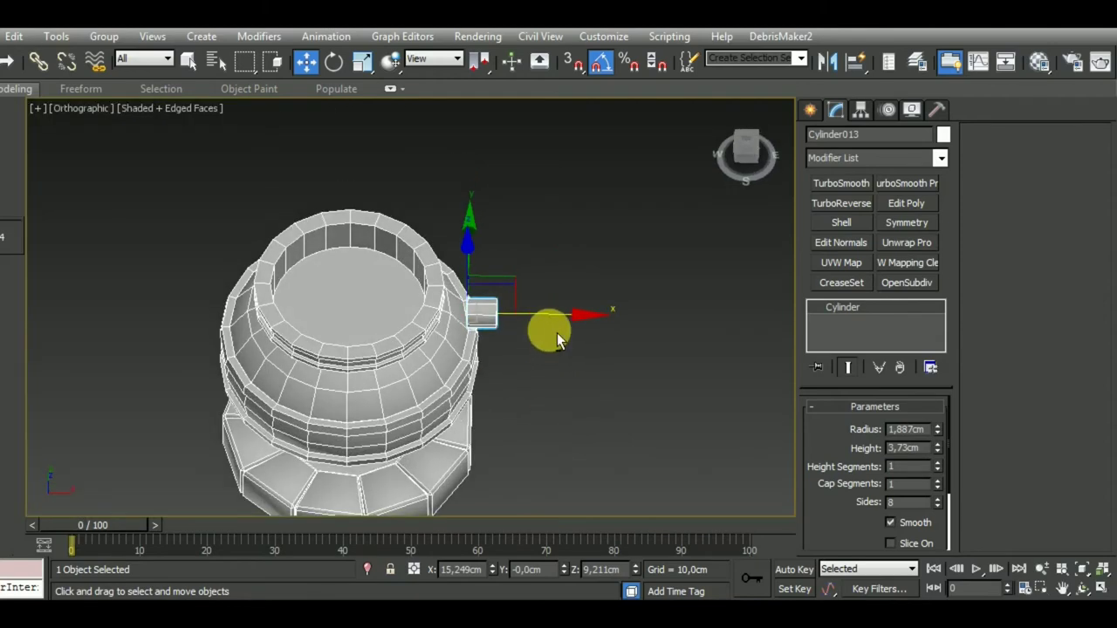
pyautogui.press('f')
pyautogui.scroll(2, 564, 369)
pyautogui.scroll(3, 561, 294)
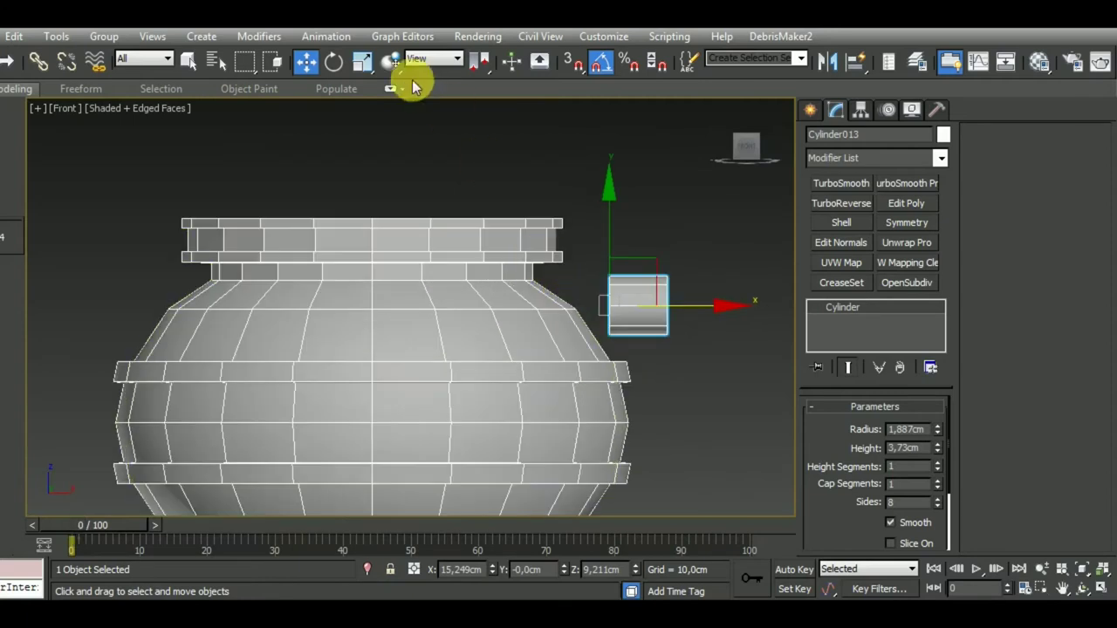
# Rotate Cylinder013 -75° and raise it to the pot's upper shoulder at X 15,249cm, Z 10,279cm
pyautogui.click(333, 61)
pyautogui.moveTo(720, 325); pyautogui.dragTo(654, 323)
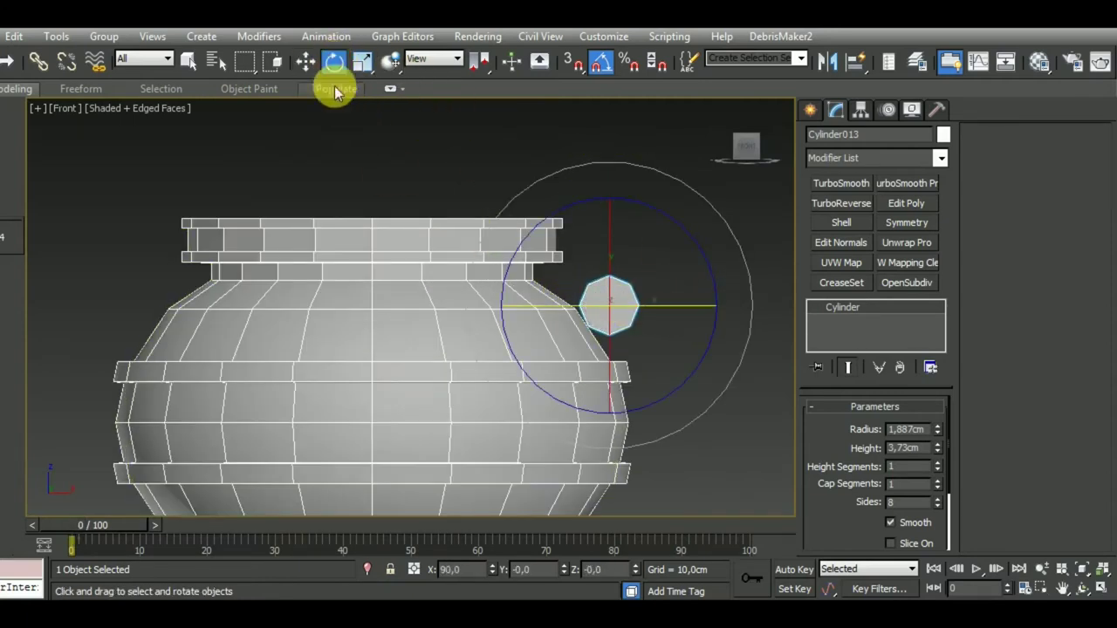
pyautogui.click(305, 61)
pyautogui.moveTo(622, 249); pyautogui.dragTo(625, 233)
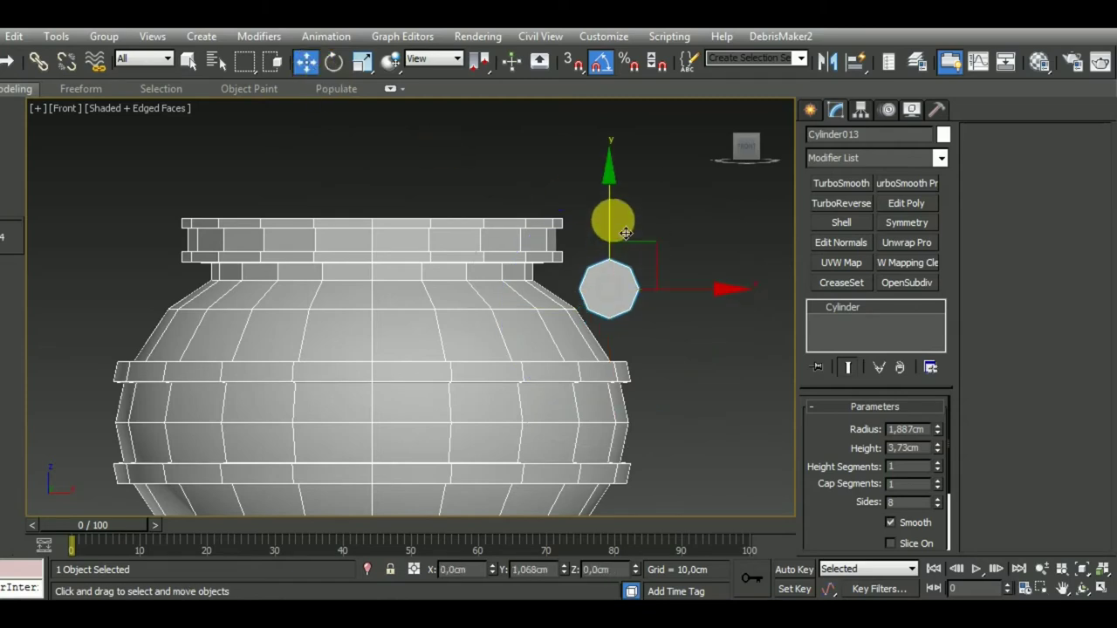
pyautogui.moveTo(625, 233)
pyautogui.keyDown('alt'); pyautogui.mouseDown(button='middle')
pyautogui.moveTo(668, 369)
pyautogui.moveTo(585, 407)
pyautogui.moveTo(531, 414)
pyautogui.mouseUp(button='middle'); pyautogui.keyUp('alt')
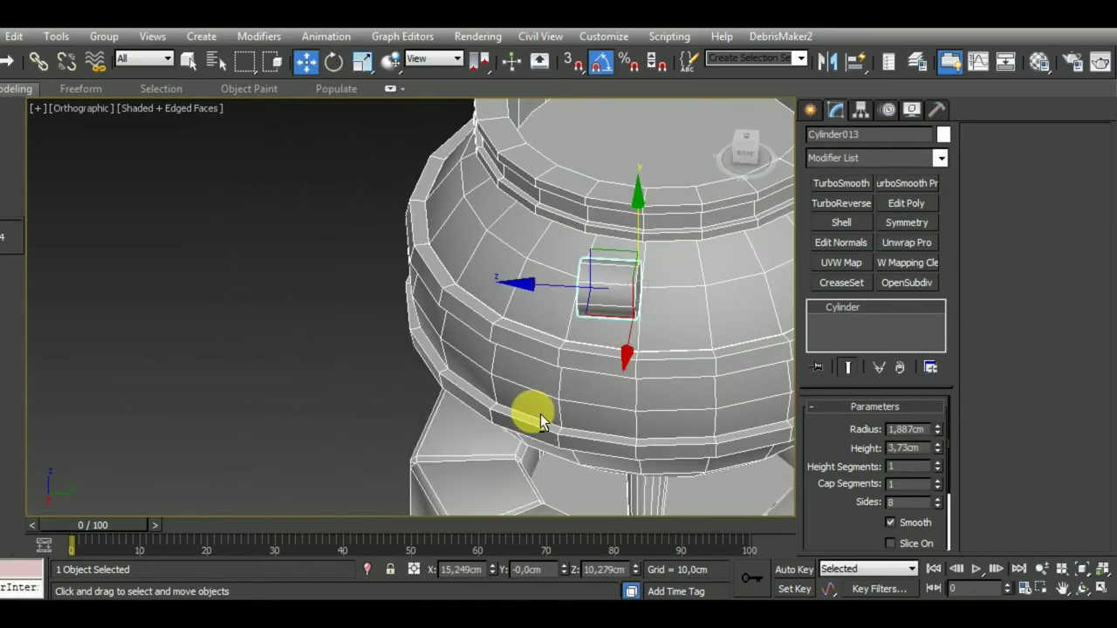
pyautogui.click(860, 109)
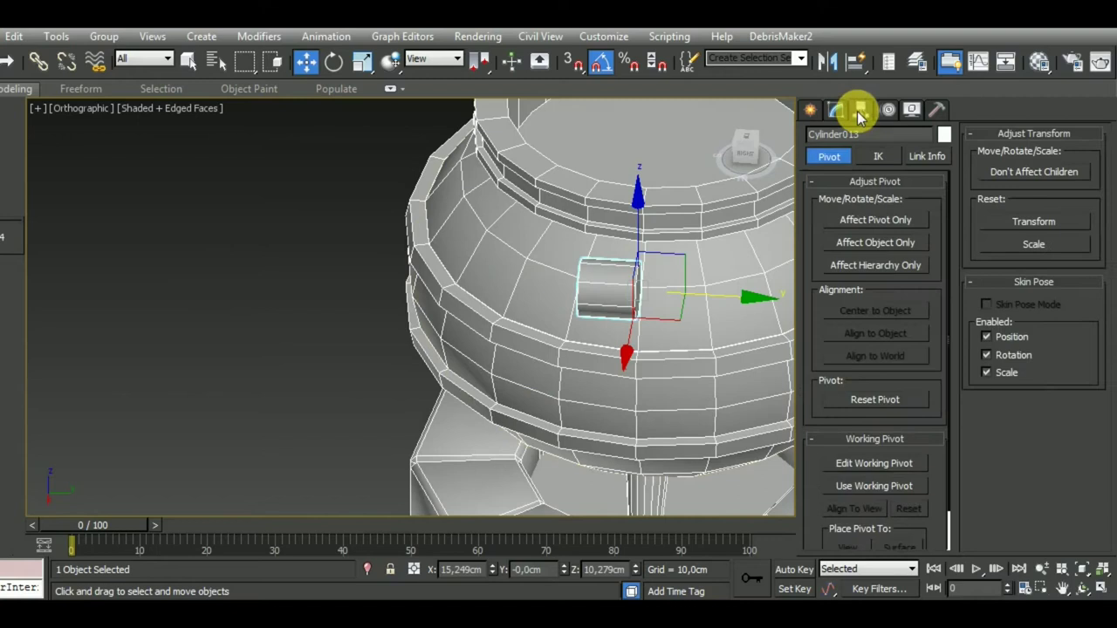
# Centre Cylinder013's pivot on the object and zero its Y position to 0,0cm
pyautogui.click(876, 221)
pyautogui.click(886, 313)
pyautogui.click(899, 221)
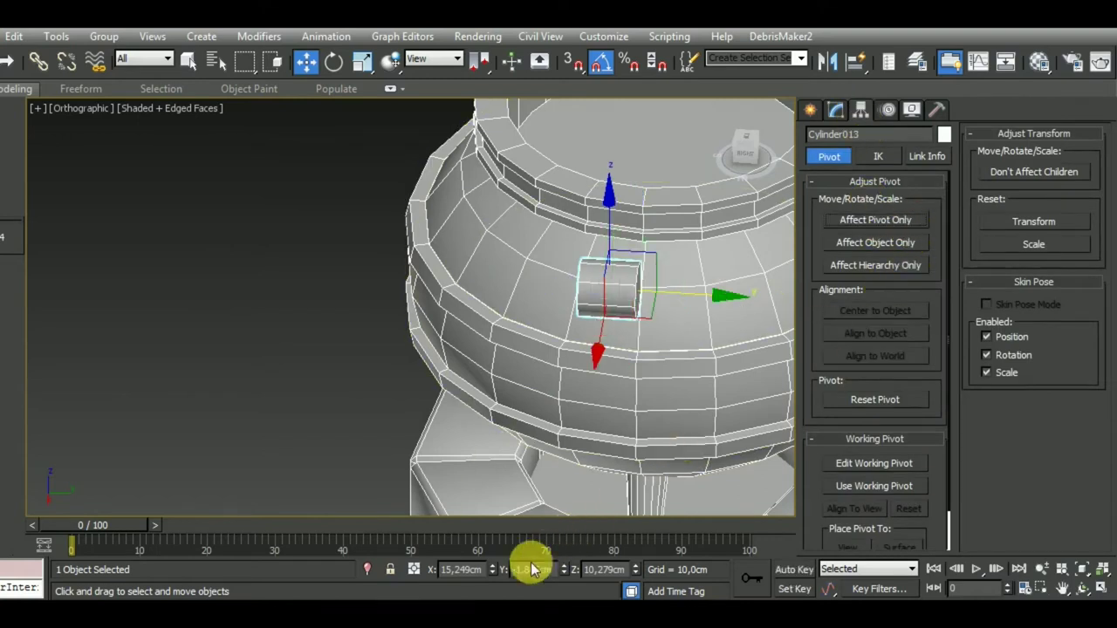
pyautogui.rightClick(565, 570)
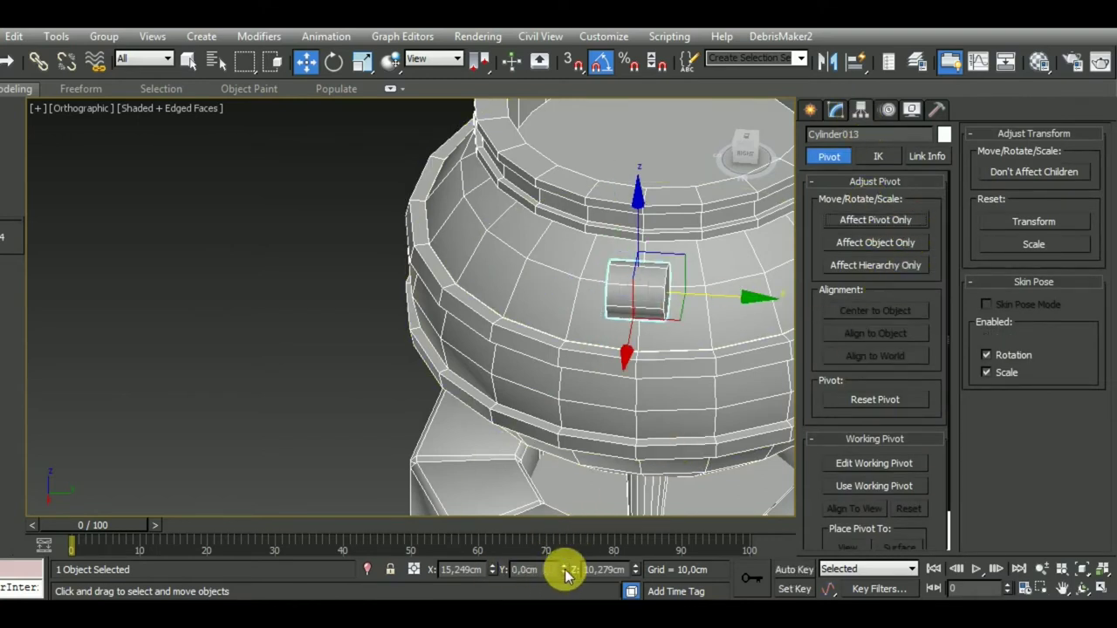
pyautogui.keyDown('alt'); pyautogui.moveTo(692, 392); pyautogui.dragTo(652, 408, button='middle'); pyautogui.keyUp('alt')
pyautogui.press('f')
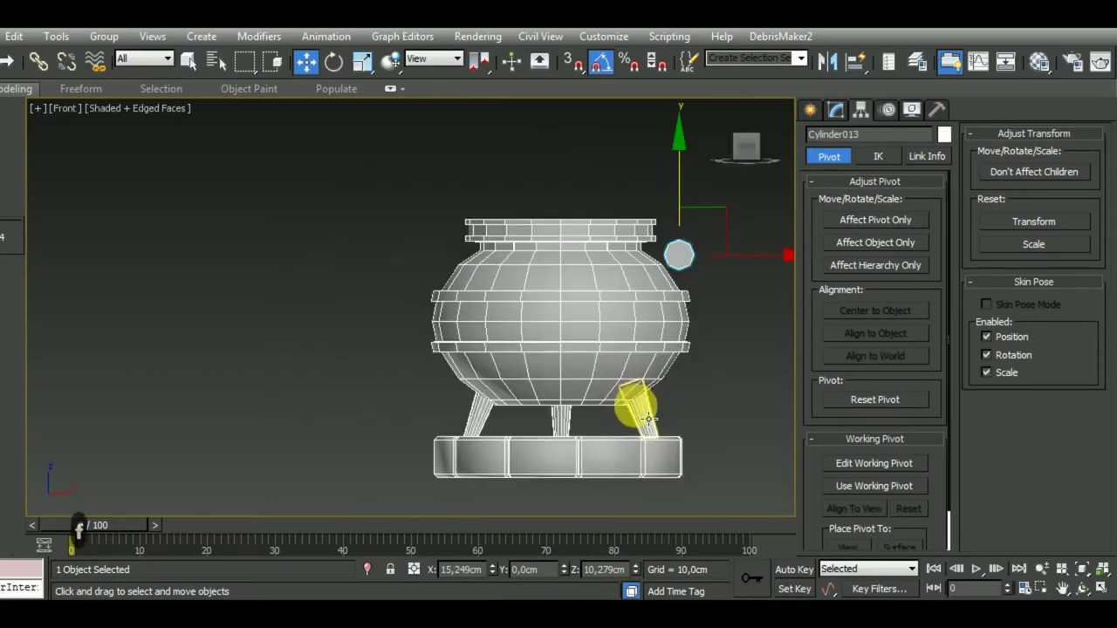
pyautogui.scroll(5, 593, 326)
pyautogui.scroll(-3, 612, 336)
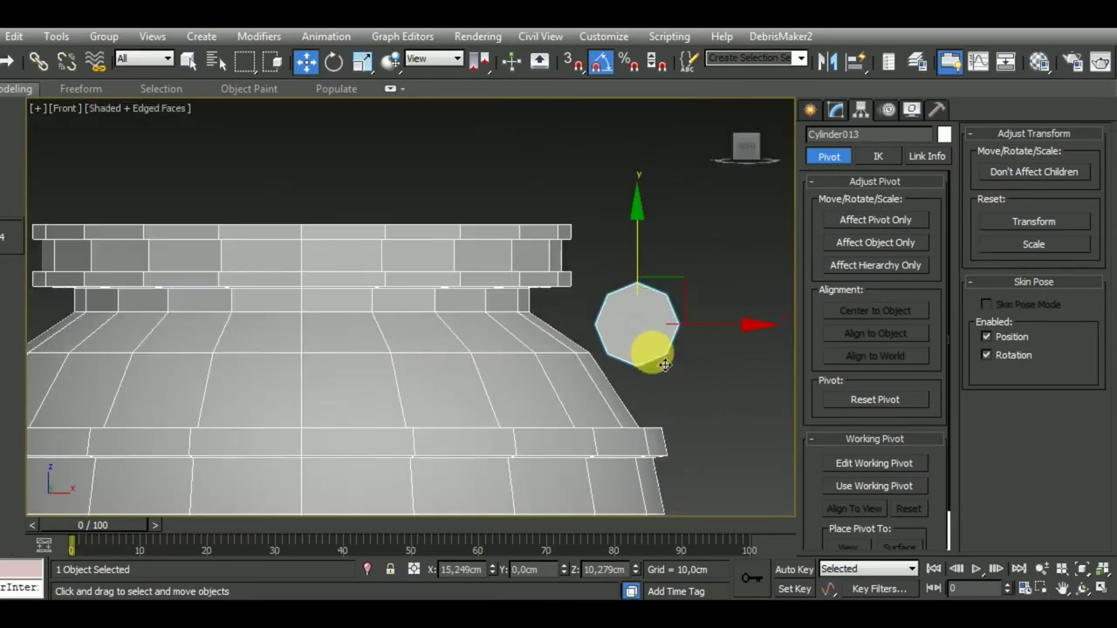
pyautogui.click(835, 109)
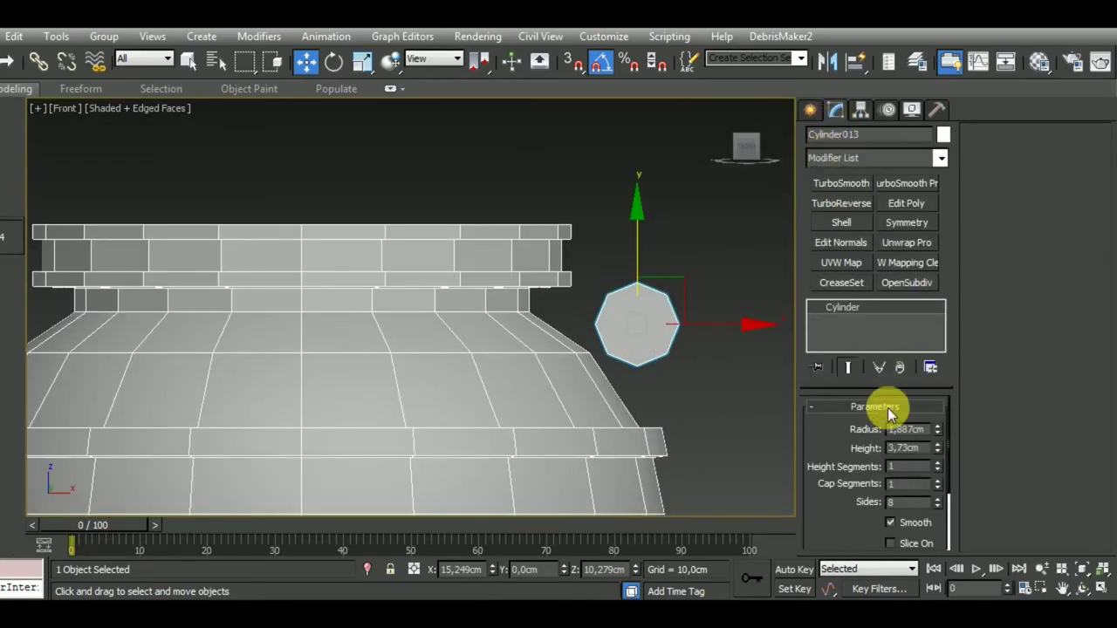
# Convert the small cylinder to Editable Poly and select its side face toward the pot
pyautogui.rightClick(873, 312)
pyautogui.click(912, 441)
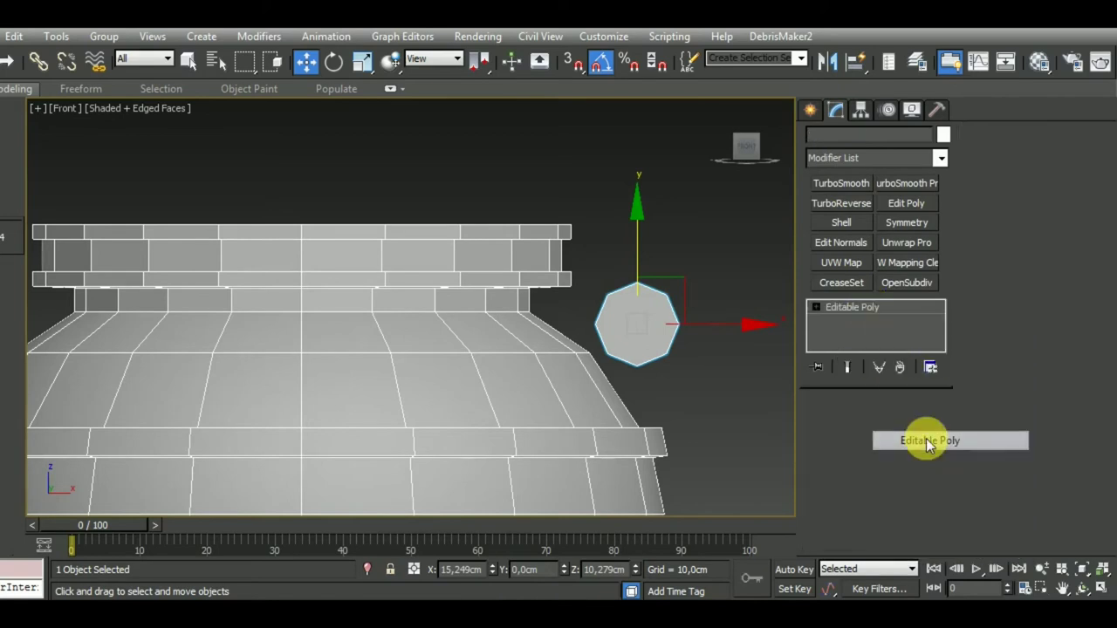
pyautogui.click(893, 425)
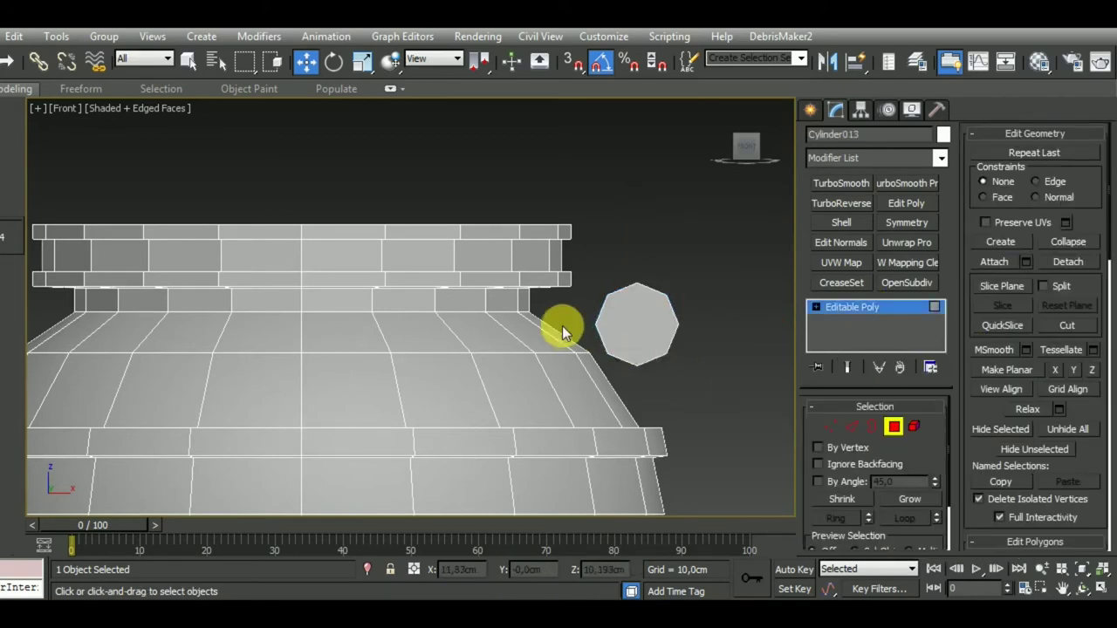
pyautogui.moveTo(560, 323); pyautogui.dragTo(601, 344)
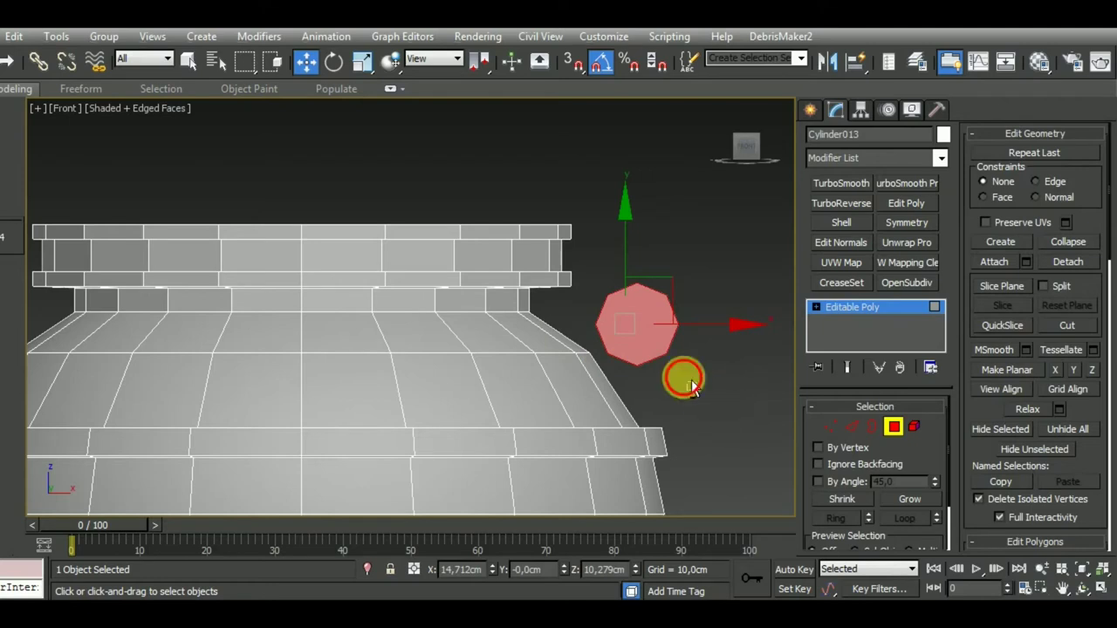
pyautogui.click(632, 258)
pyautogui.moveTo(670, 407); pyautogui.dragTo(679, 413, button='middle')
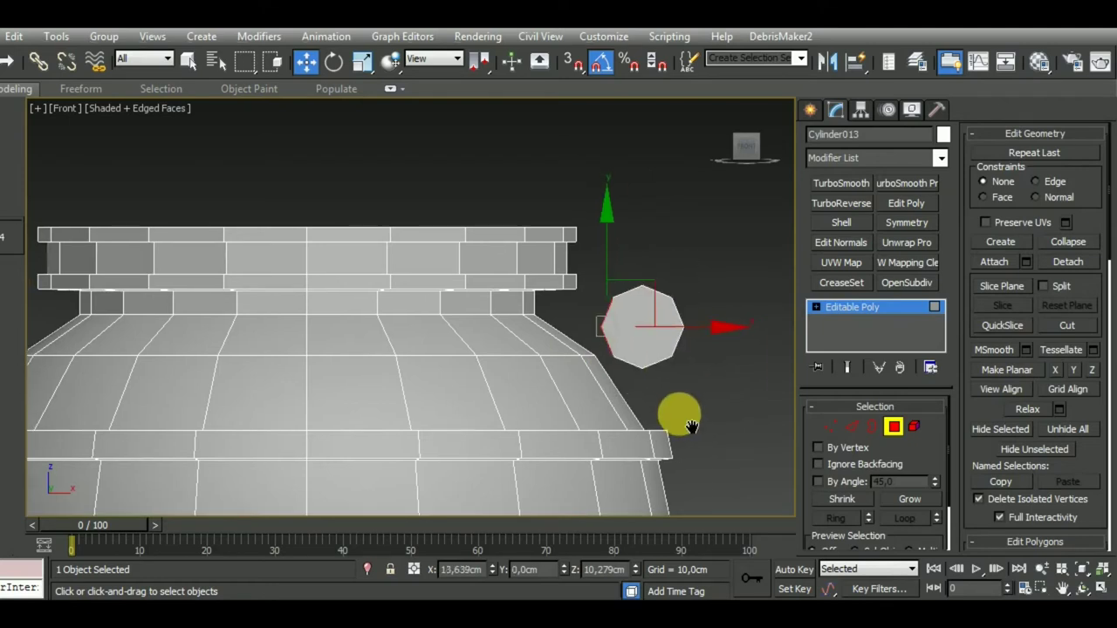
# Bevel the selected face about 5.5 cm into the pot's side
pyautogui.hotkey('shift', 'ctrl', 'b')
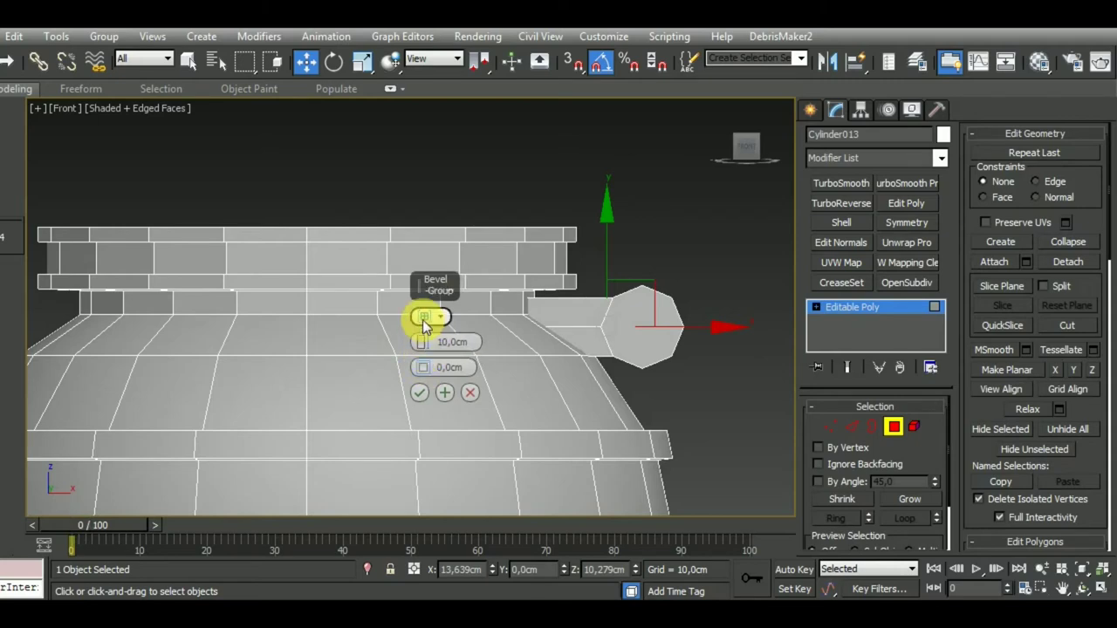
pyautogui.moveTo(643, 481); pyautogui.dragTo(660, 481, button='middle')
pyautogui.press('F3')
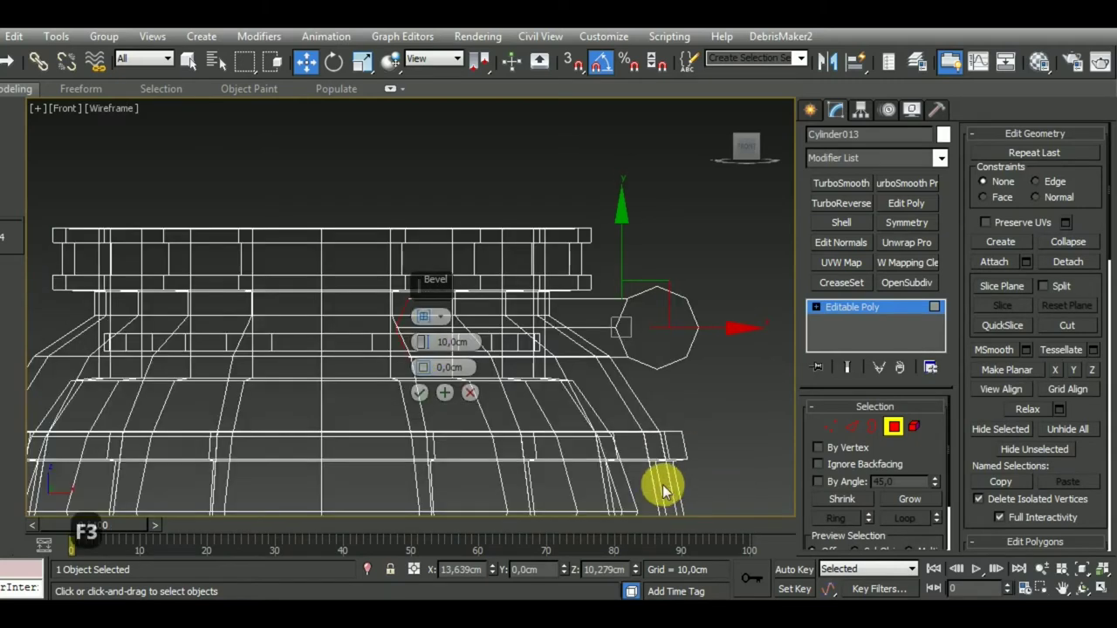
pyautogui.moveTo(424, 345); pyautogui.dragTo(460, 441)
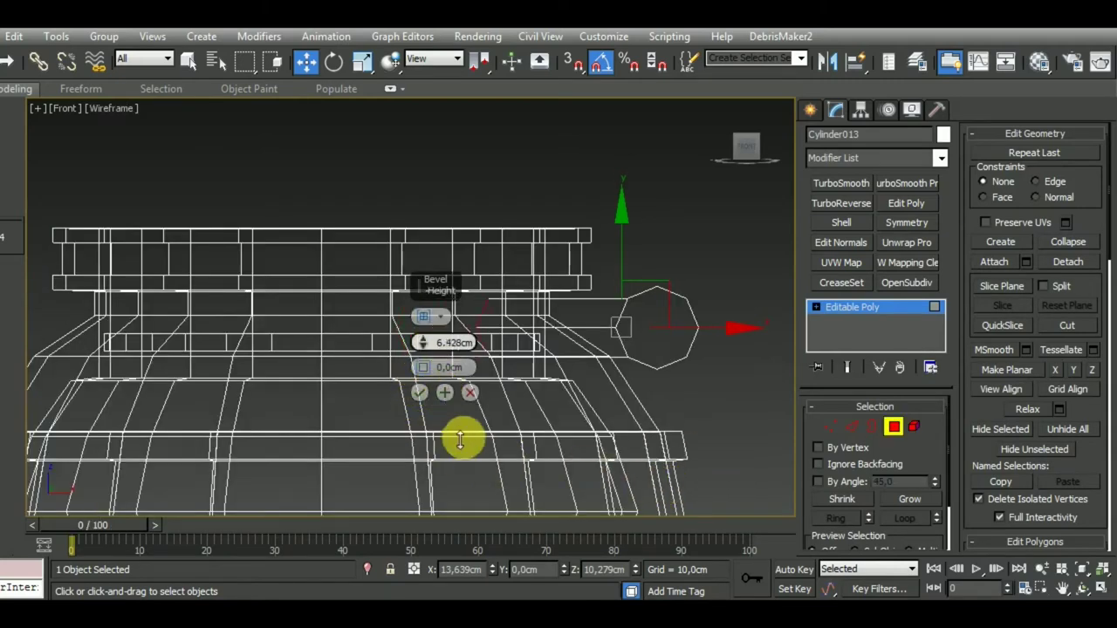
pyautogui.click(426, 319)
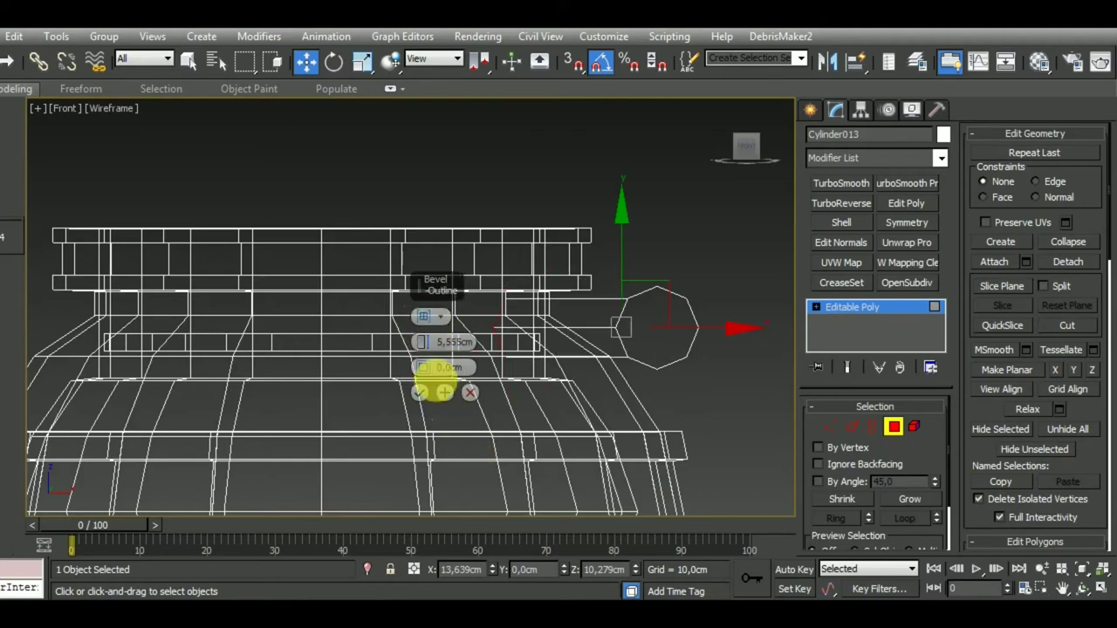
pyautogui.click(425, 395)
pyautogui.press('F3')
# Delete the beveled end faces and lower the stem to Z 9.173 cm
pyautogui.moveTo(611, 431); pyautogui.dragTo(611, 452, button='middle')
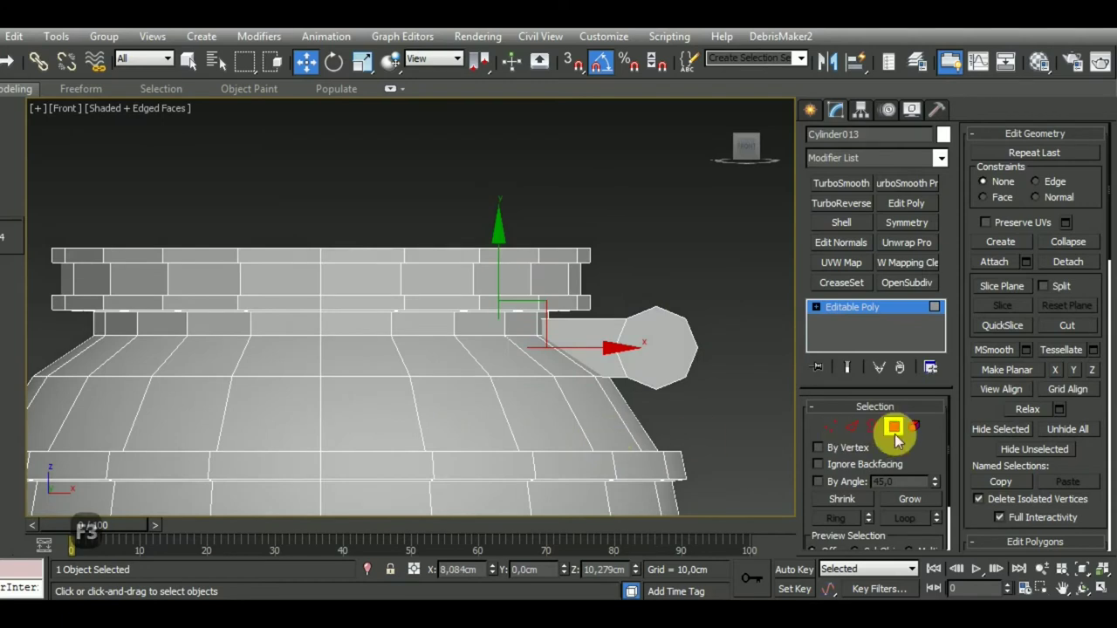
pyautogui.press('Delete')
pyautogui.moveTo(694, 410); pyautogui.dragTo(694, 419, button='middle')
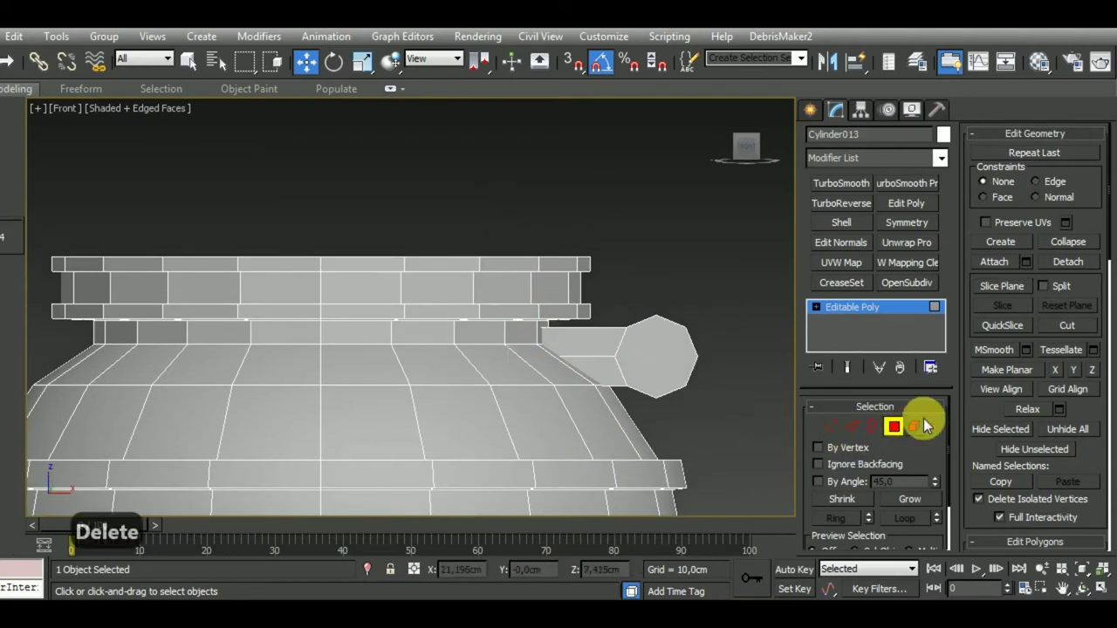
pyautogui.click(892, 426)
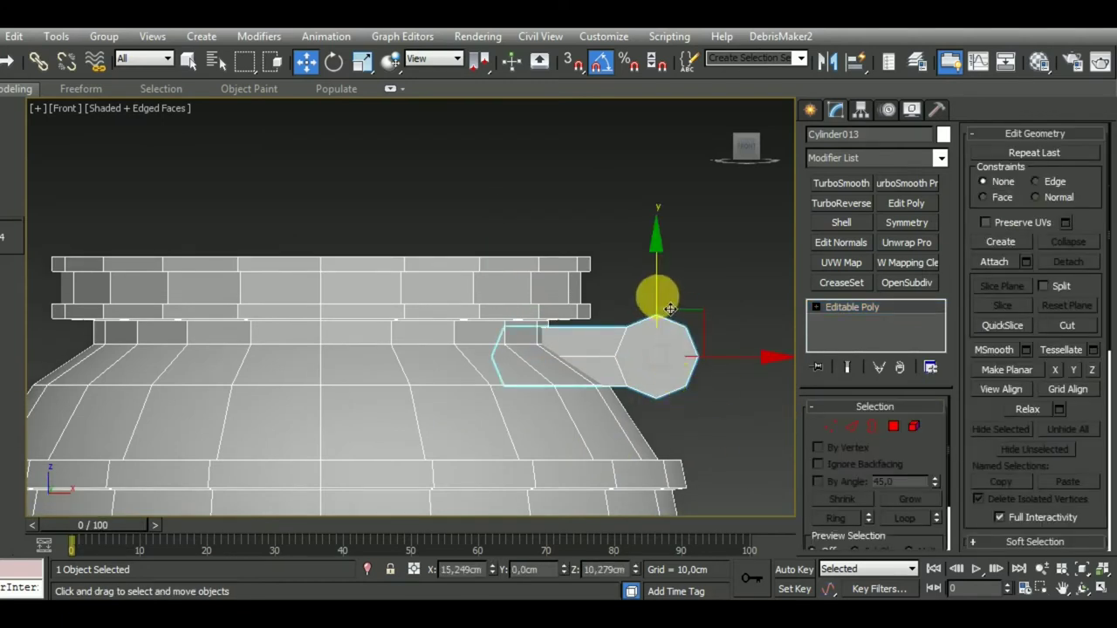
pyautogui.moveTo(689, 338); pyautogui.dragTo(673, 349)
pyautogui.moveTo(673, 349); pyautogui.dragTo(543, 371, button='middle')
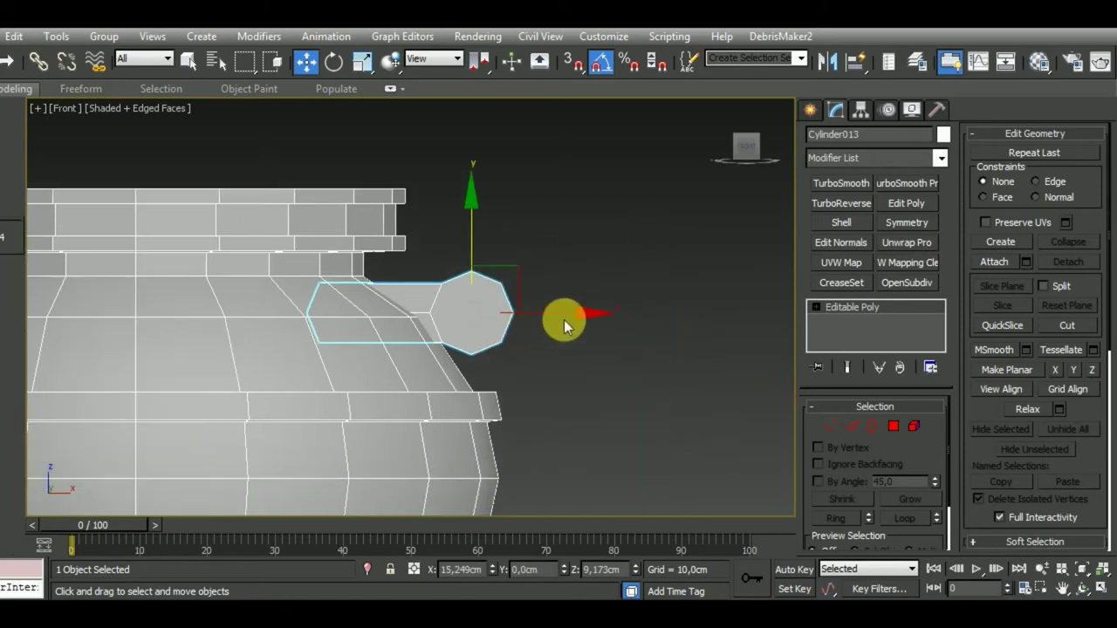
pyautogui.moveTo(576, 325); pyautogui.dragTo(586, 324)
# Draw a torus ring around the stem's outer end
pyautogui.click(810, 109)
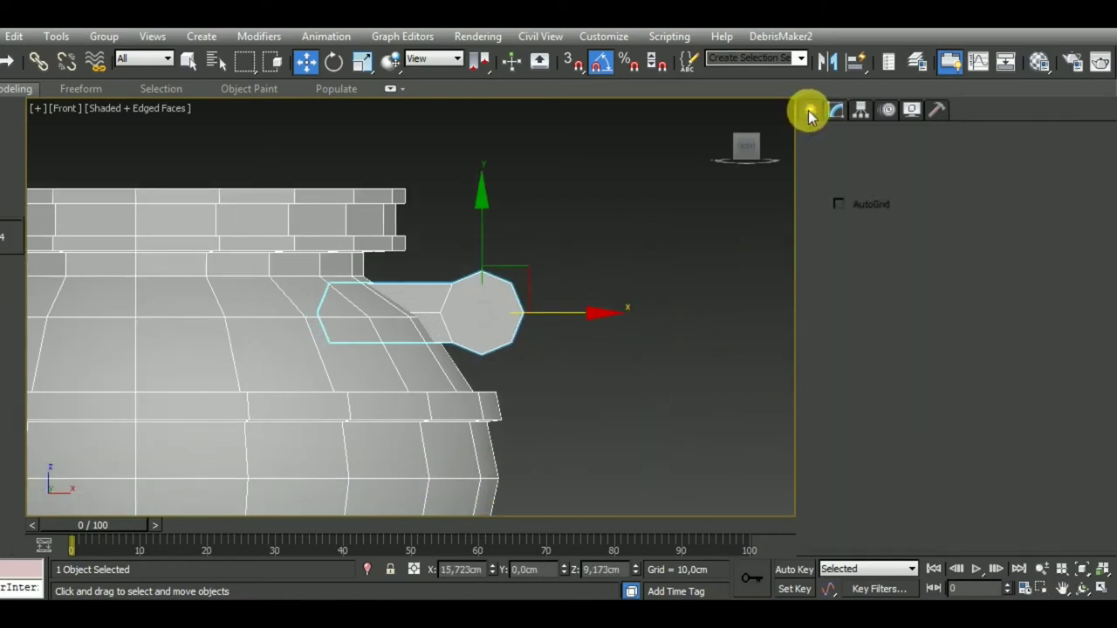
pyautogui.click(840, 274)
pyautogui.moveTo(580, 322)
pyautogui.mouseDown()
pyautogui.moveTo(623, 382)
pyautogui.moveTo(627, 359)
pyautogui.mouseUp()
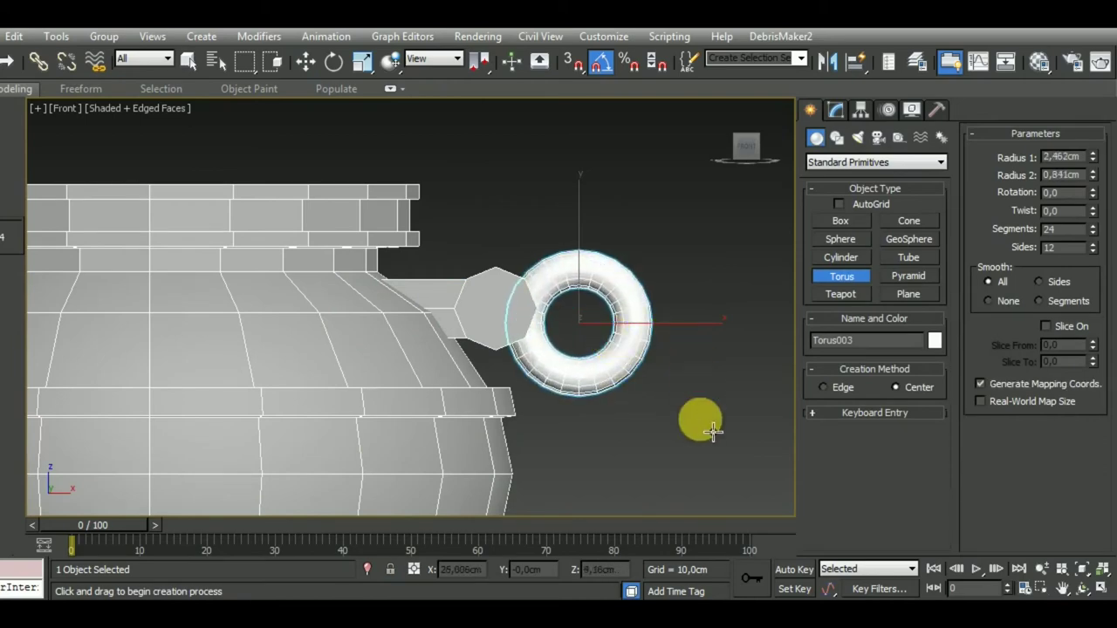
pyautogui.press('m')
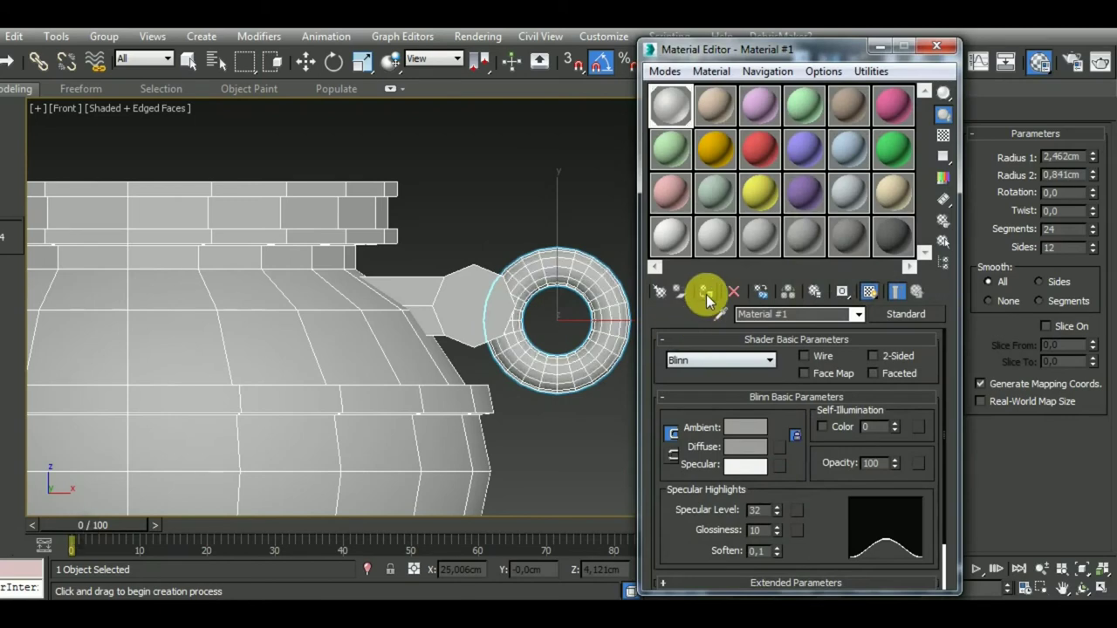
pyautogui.press('m')
# Set the torus Segments to 16
pyautogui.click(310, 61)
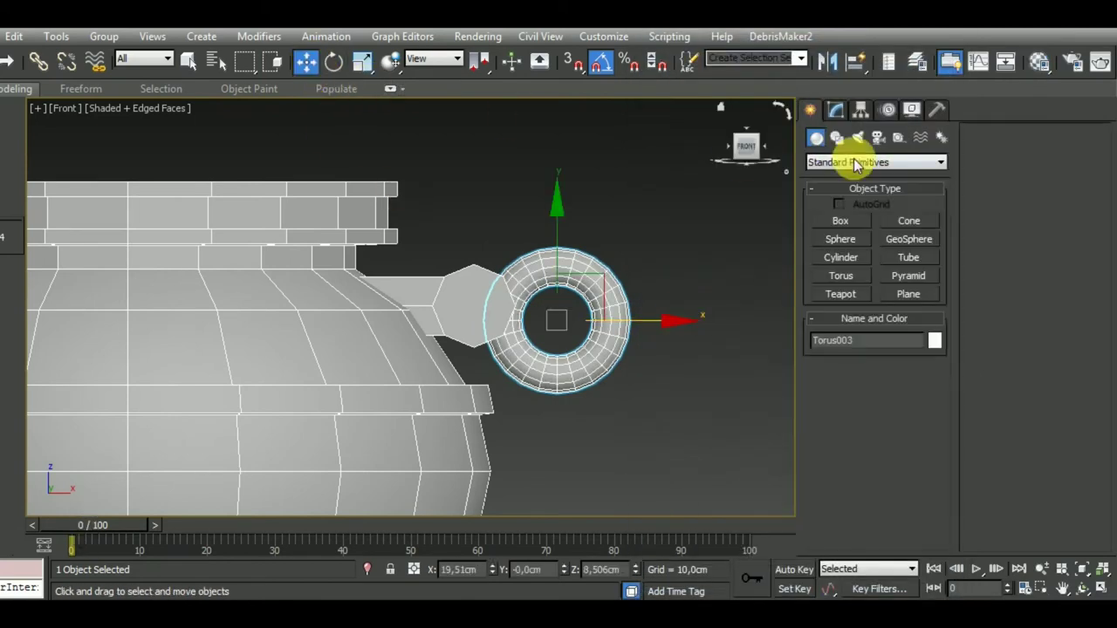
pyautogui.click(836, 105)
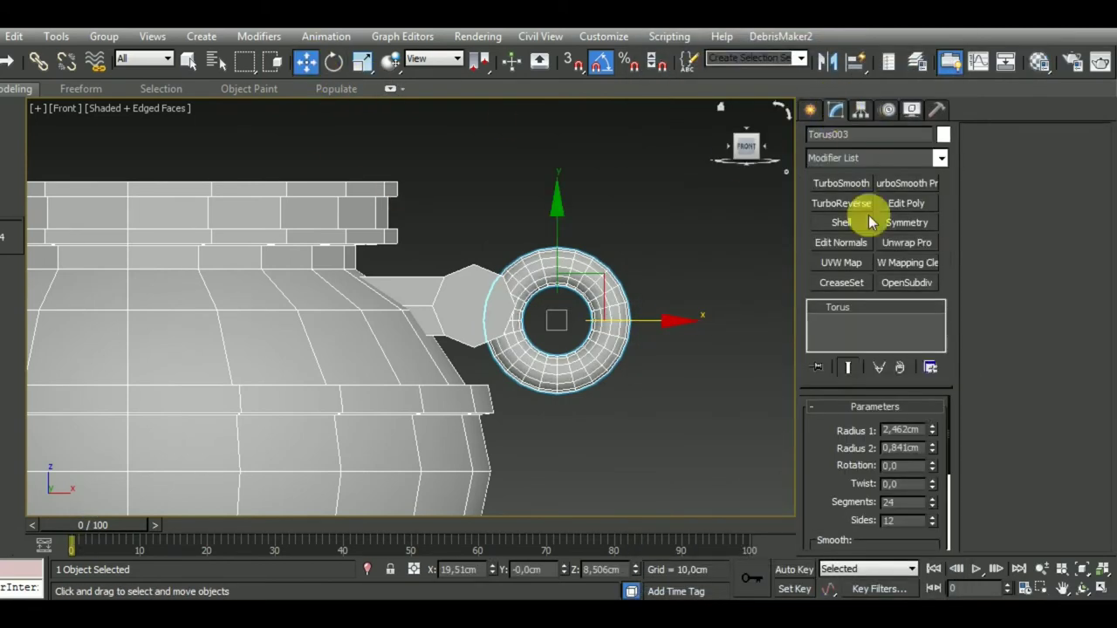
pyautogui.click(888, 504)
pyautogui.write('0')
pyautogui.press('Return')
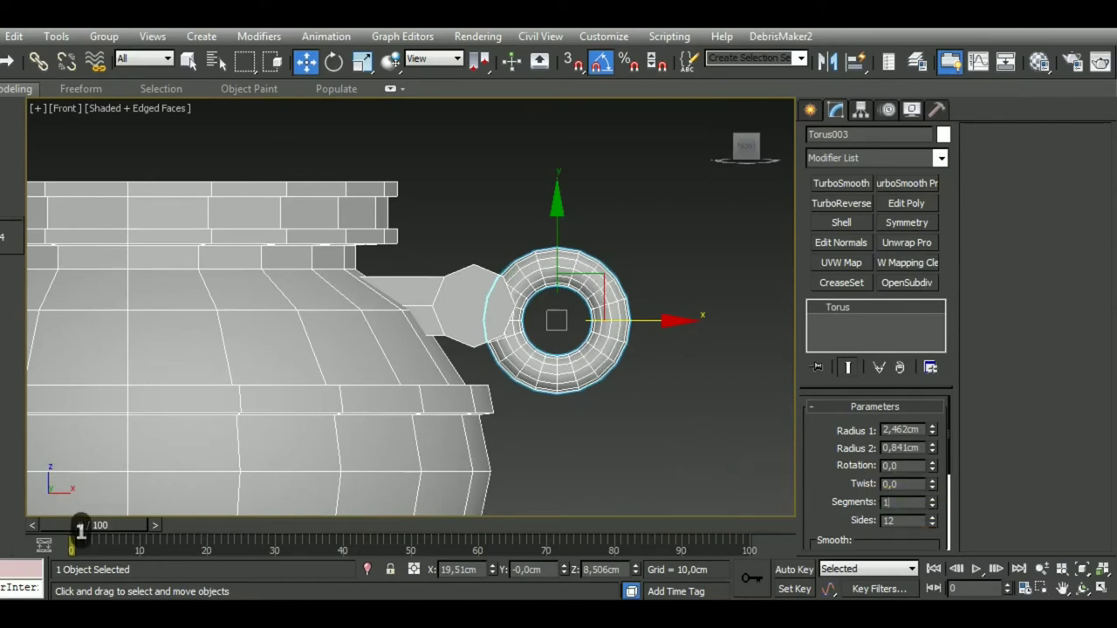
pyautogui.write('6')
pyautogui.press('Return')
pyautogui.moveTo(666, 405); pyautogui.dragTo(653, 424, button='middle')
pyautogui.scroll(2, 606, 379)
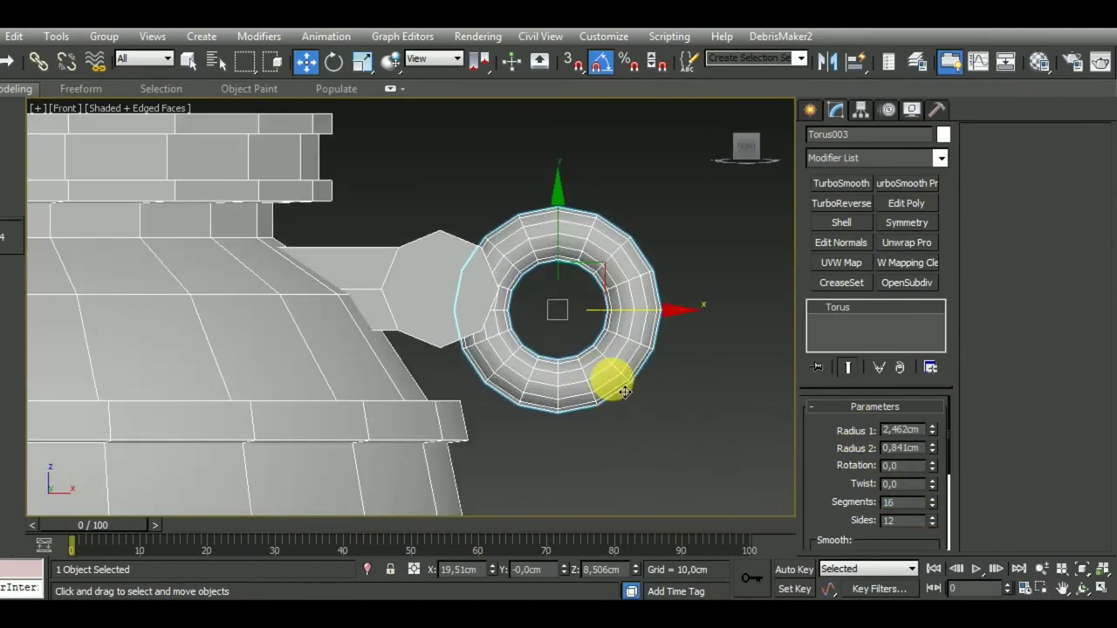
pyautogui.scroll(-2, 529, 299)
pyautogui.click(339, 64)
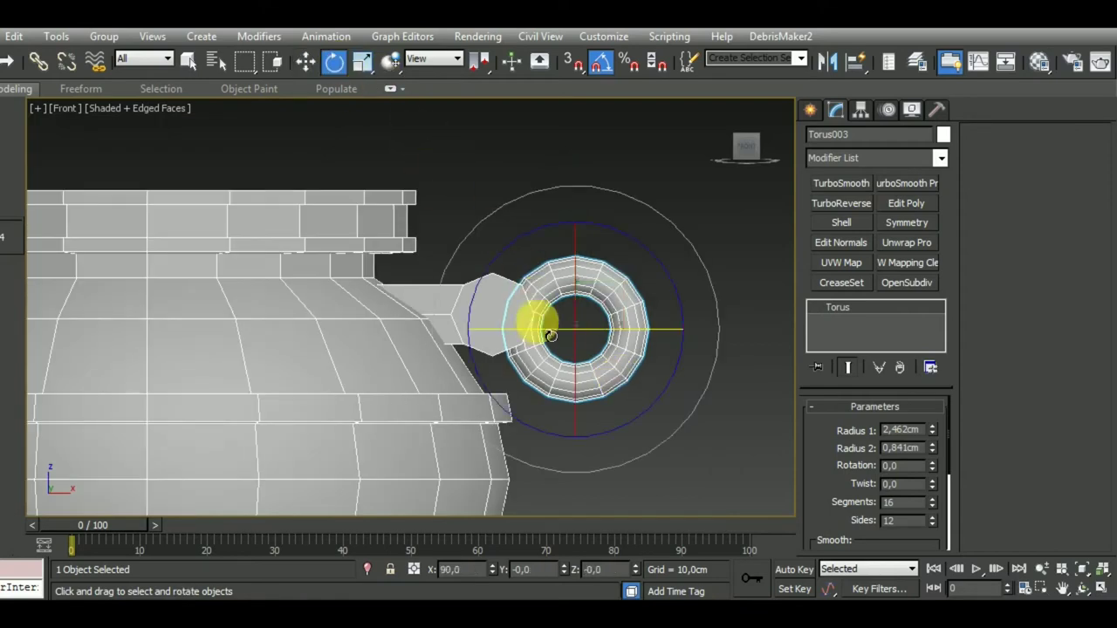
# Rotate Torus003 upright and move it onto the stem's end at X 15.926, Z 6.763 cm
pyautogui.moveTo(556, 342); pyautogui.dragTo(617, 336)
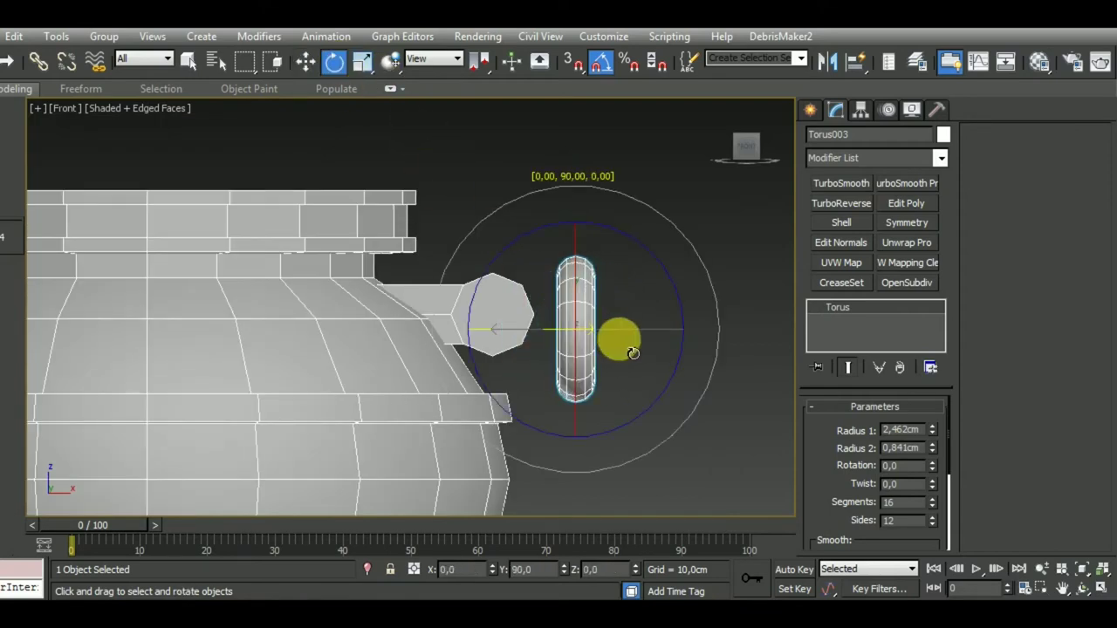
pyautogui.click(307, 63)
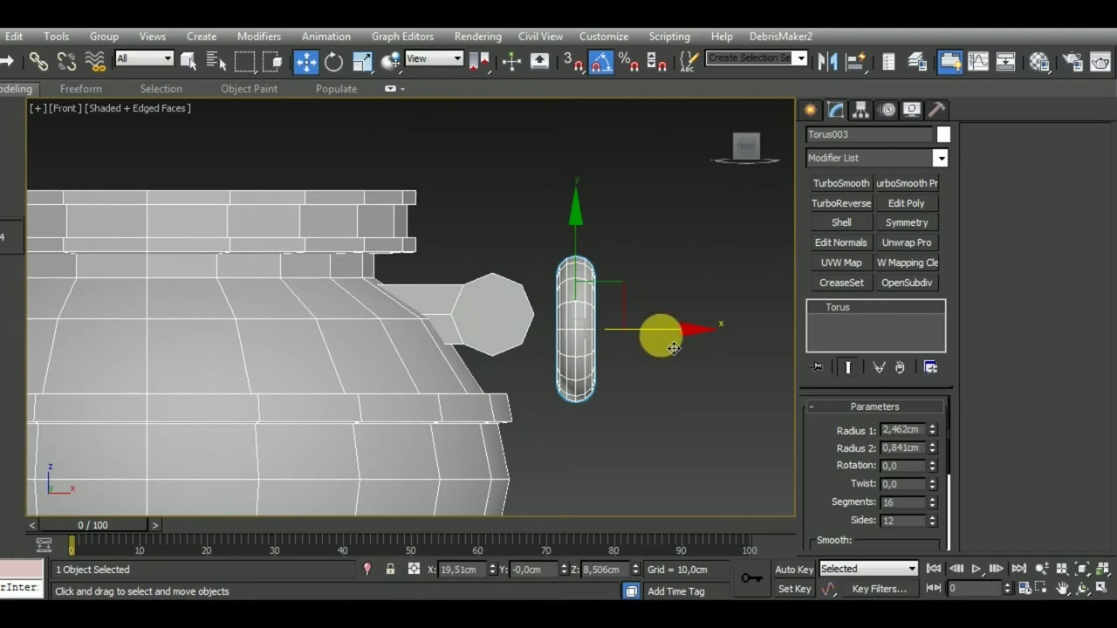
pyautogui.moveTo(660, 331); pyautogui.dragTo(590, 336)
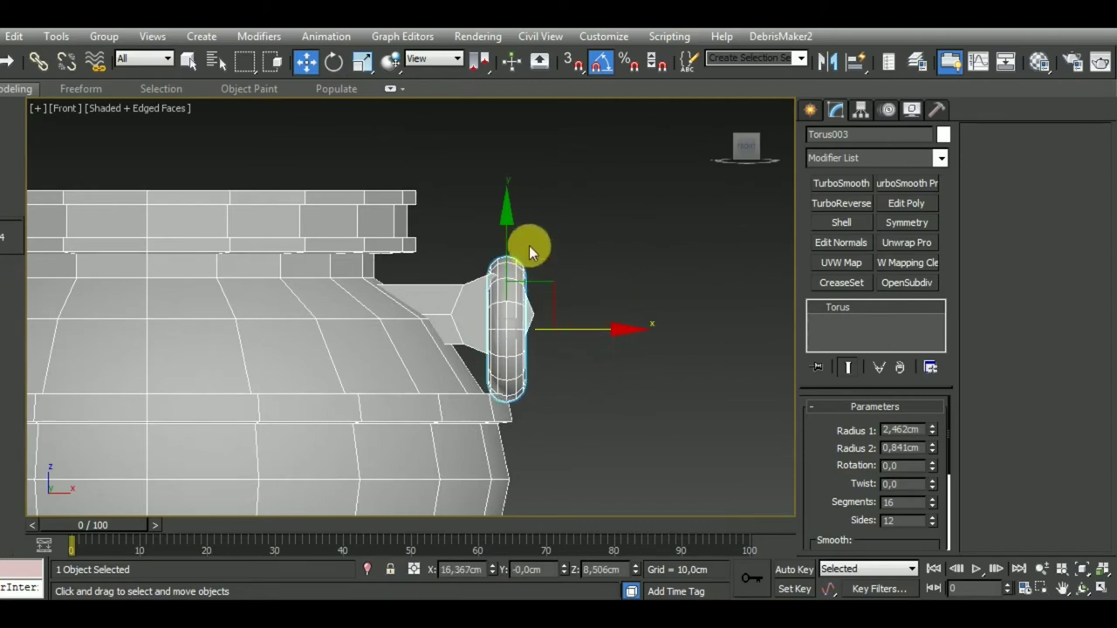
pyautogui.moveTo(519, 247); pyautogui.dragTo(510, 285)
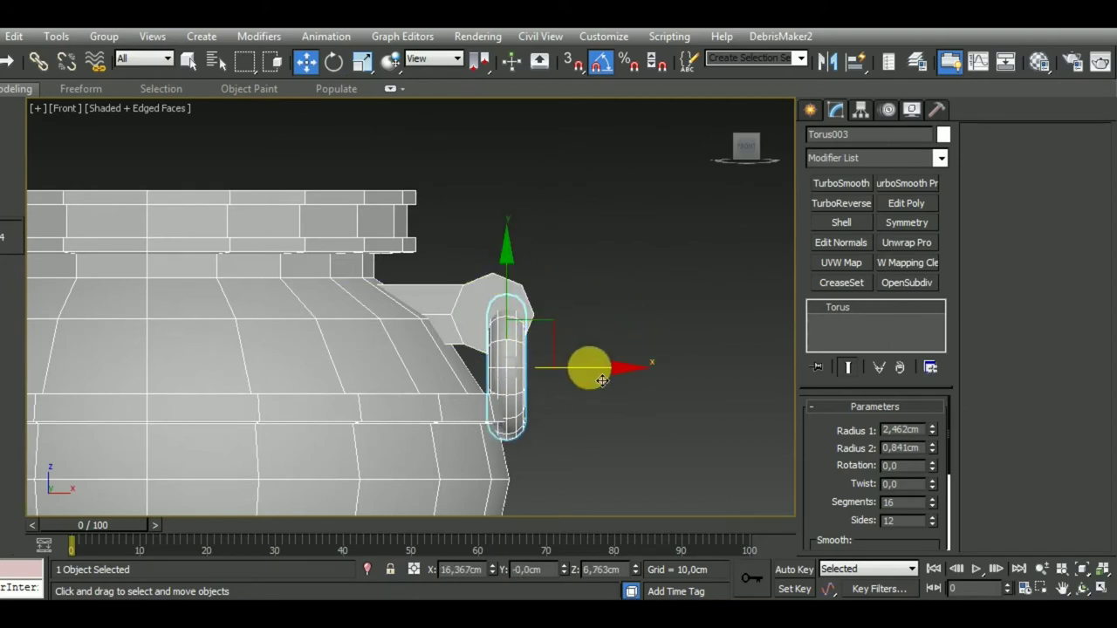
pyautogui.moveTo(588, 366); pyautogui.dragTo(597, 384)
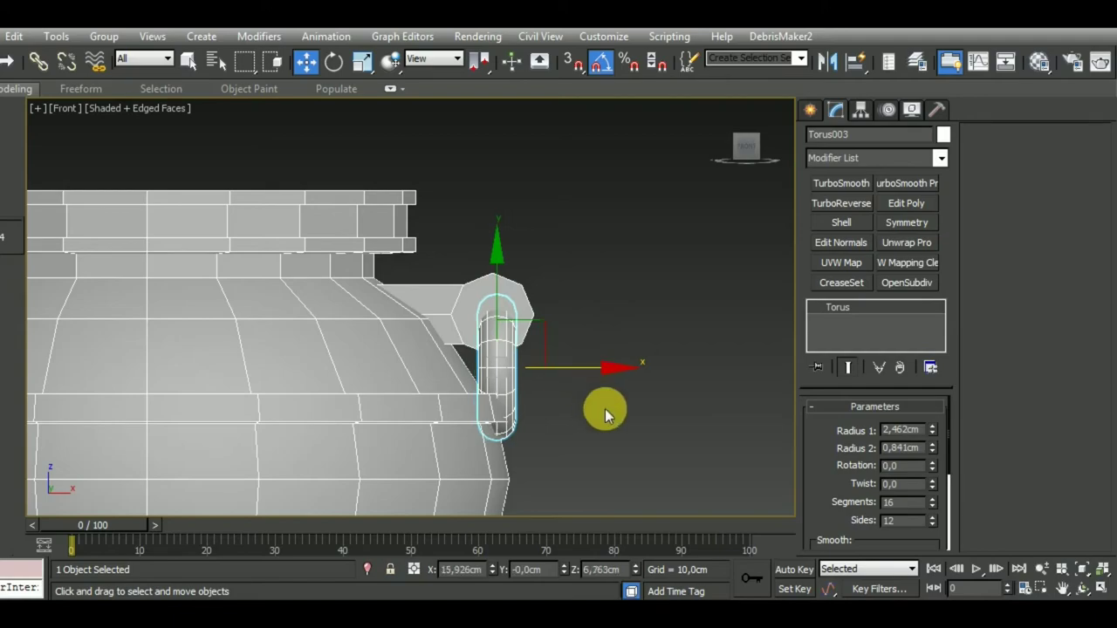
pyautogui.moveTo(577, 491)
pyautogui.keyDown('alt'); pyautogui.mouseDown(button='middle')
pyautogui.moveTo(623, 443)
pyautogui.moveTo(508, 459)
pyautogui.moveTo(605, 429)
pyautogui.moveTo(645, 440)
pyautogui.moveTo(524, 486)
pyautogui.moveTo(559, 444)
pyautogui.moveTo(581, 454)
pyautogui.mouseUp(button='middle'); pyautogui.keyUp('alt')
# Adjust the torus tube thickness and lower the ring to Z 6.346 cm
pyautogui.press('f')
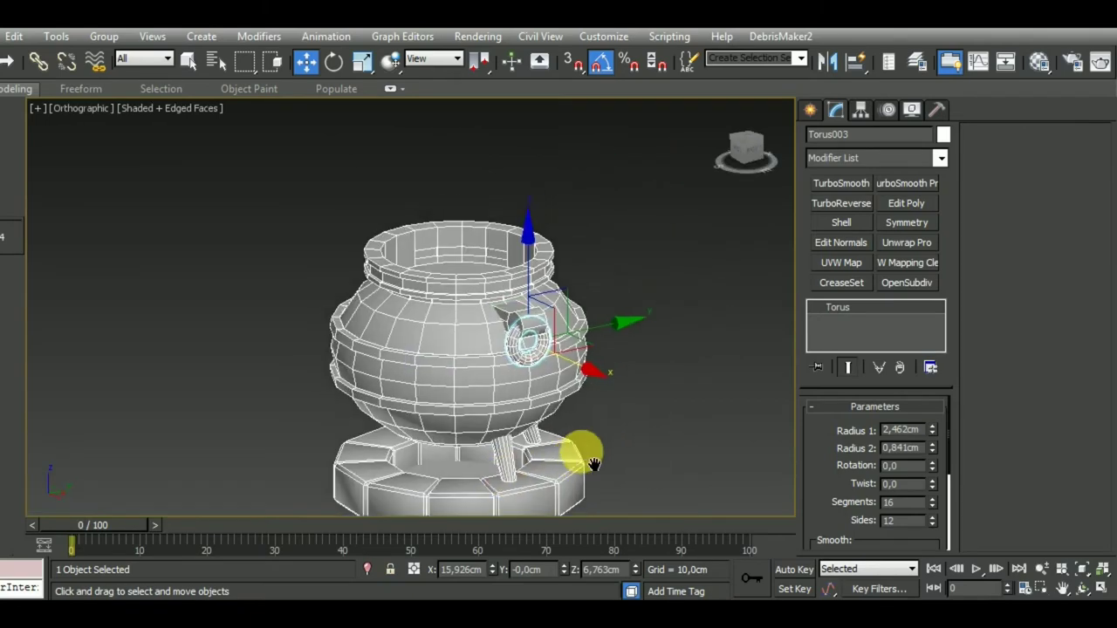
pyautogui.scroll(4, 558, 340)
pyautogui.scroll(3, 559, 341)
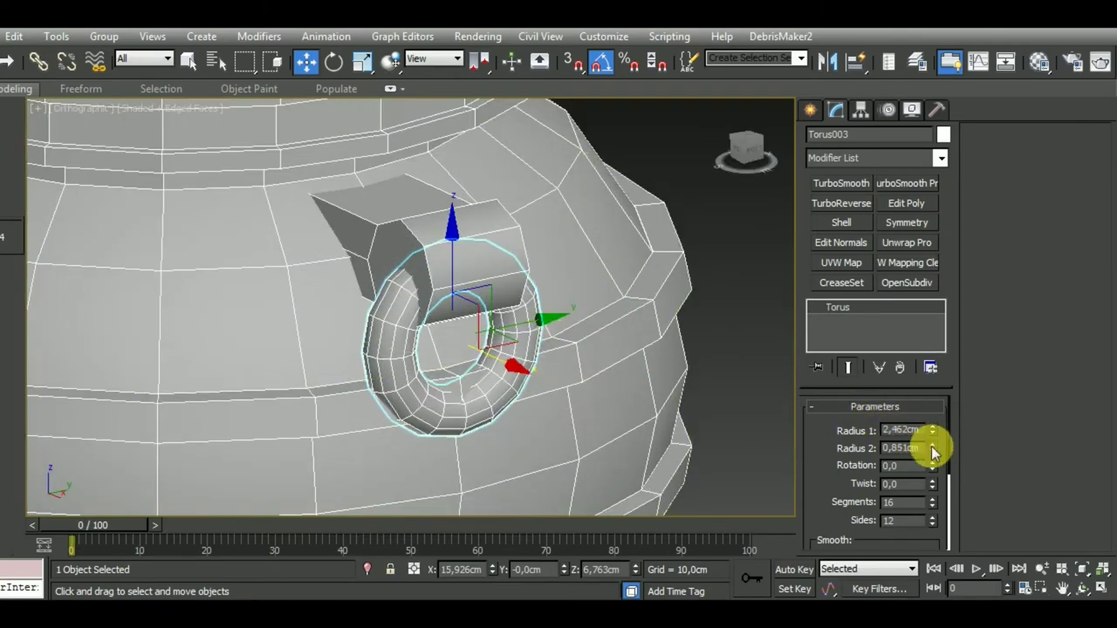
pyautogui.moveTo(933, 451)
pyautogui.mouseDown()
pyautogui.moveTo(930, 433)
pyautogui.moveTo(945, 461)
pyautogui.moveTo(927, 412)
pyautogui.moveTo(945, 419)
pyautogui.moveTo(927, 428)
pyautogui.moveTo(950, 452)
pyautogui.mouseUp()
pyautogui.scroll(-1, 518, 419)
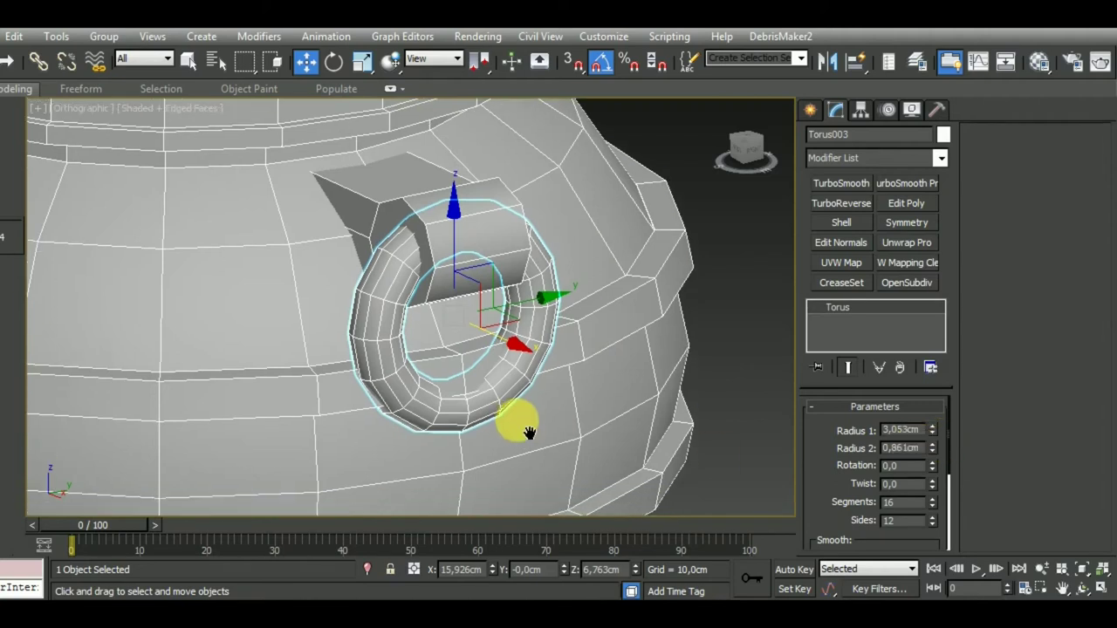
pyautogui.press('f')
pyautogui.scroll(2, 392, 399)
pyautogui.scroll(2, 498, 356)
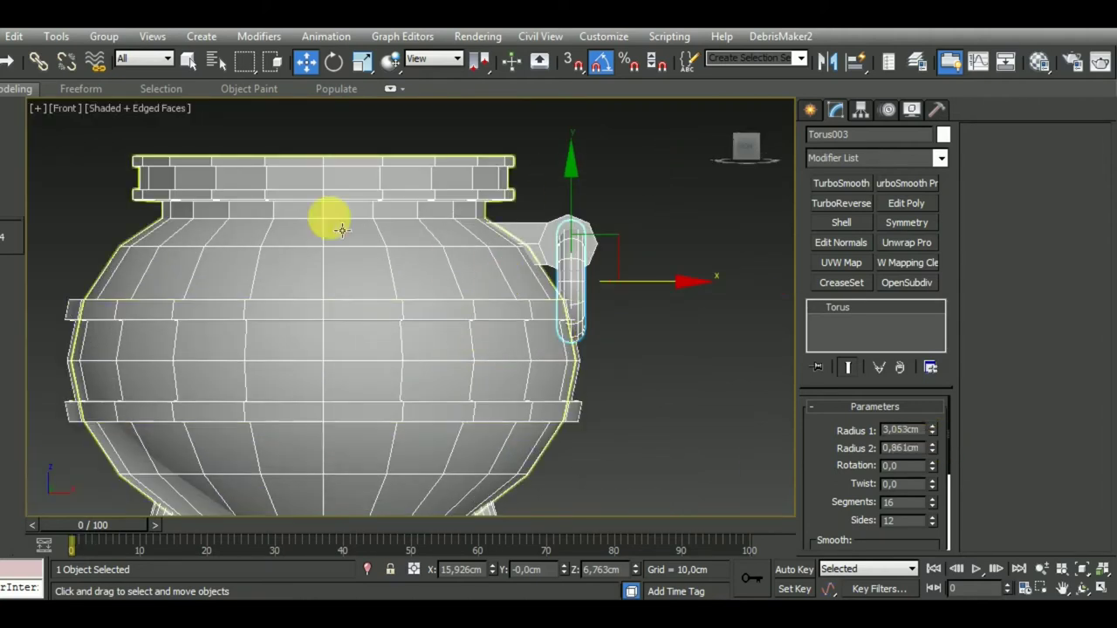
pyautogui.click(333, 61)
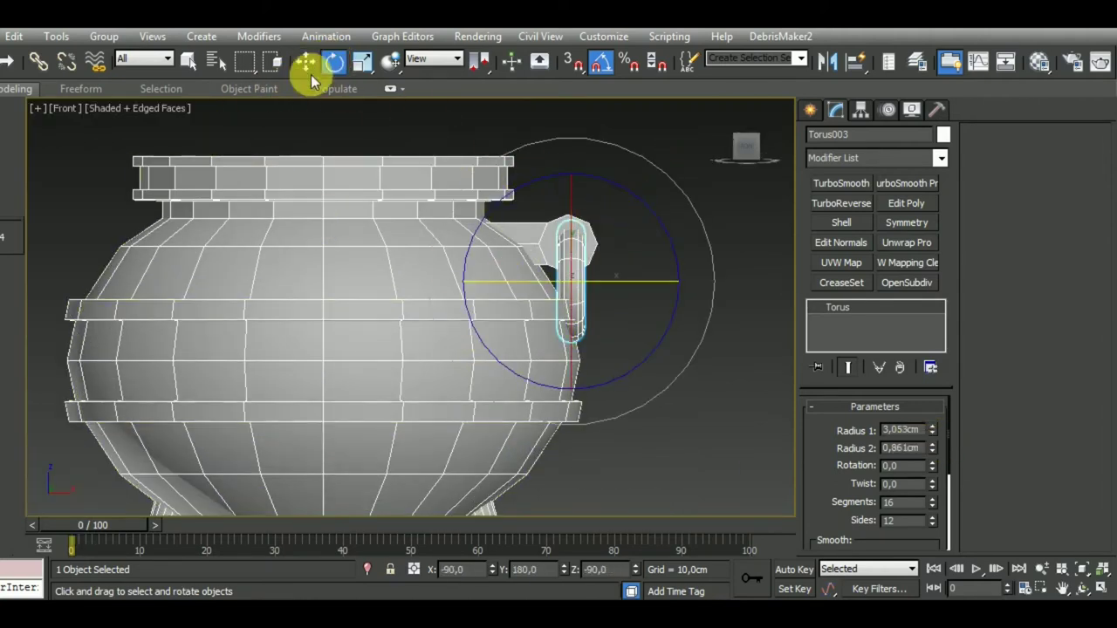
pyautogui.click(303, 63)
pyautogui.scroll(4, 541, 332)
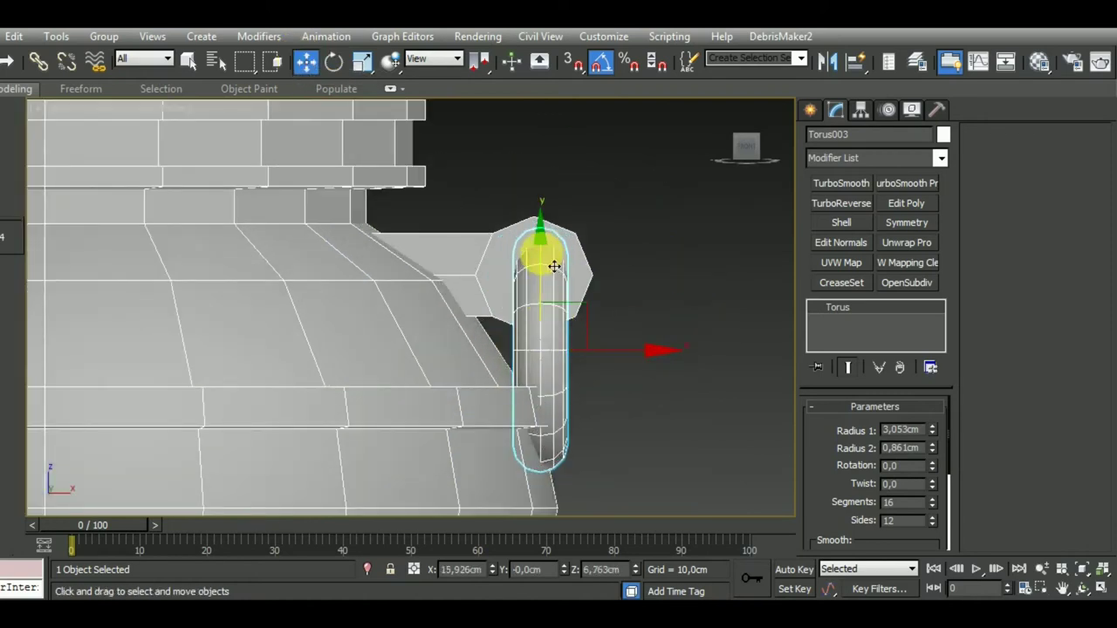
pyautogui.moveTo(554, 266); pyautogui.dragTo(554, 279)
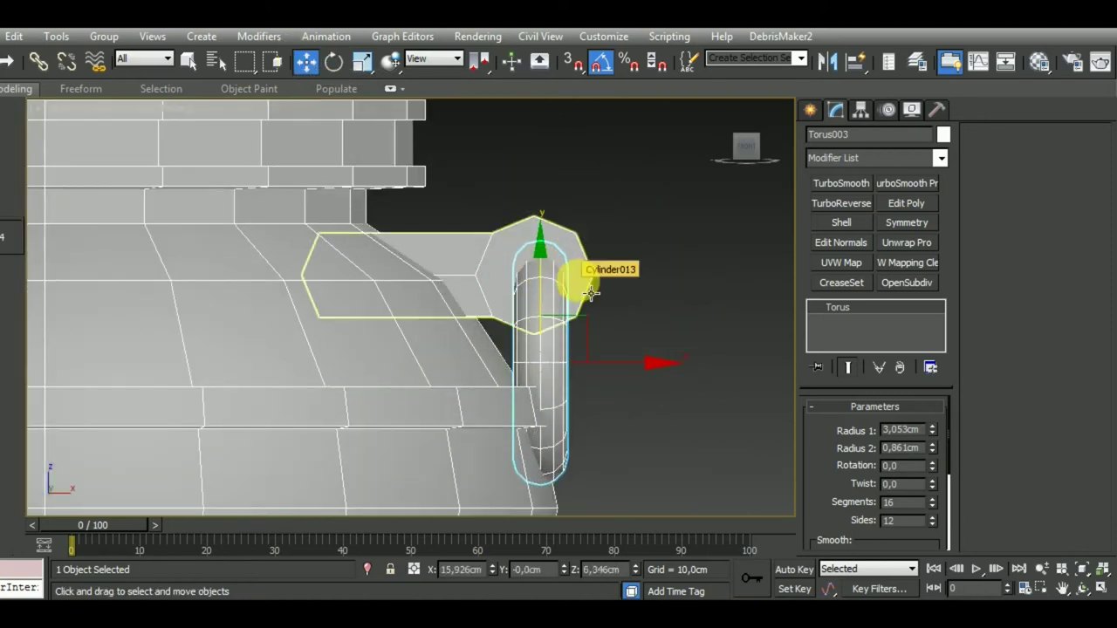
# Set Torus003 to Radius 1 3.053 cm and a thicker Radius 2 of 1.111 cm
pyautogui.click(591, 295)
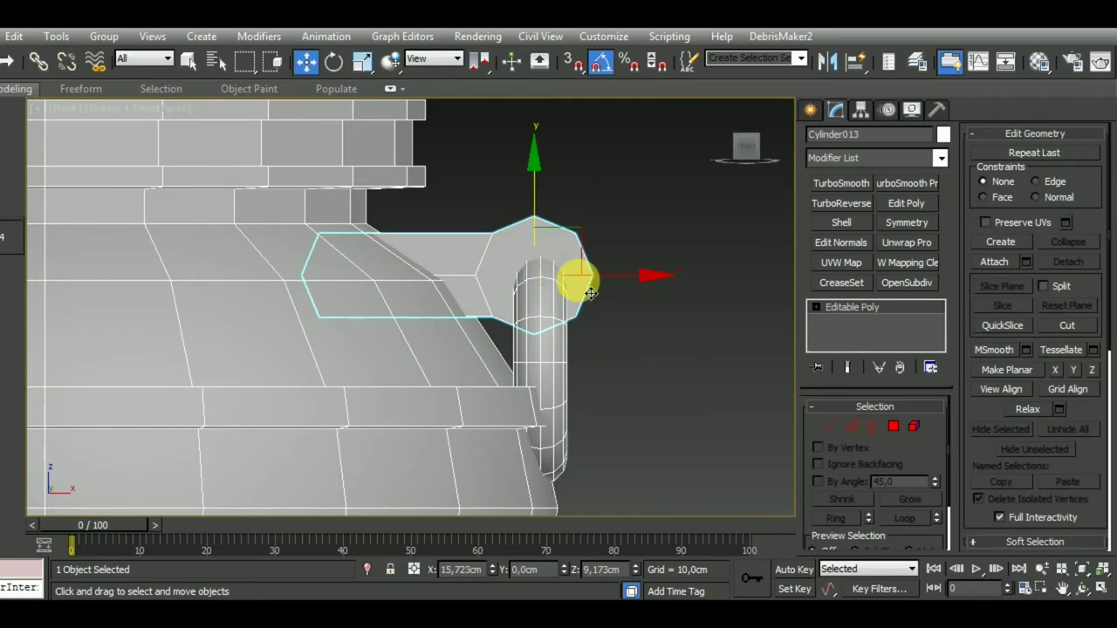
pyautogui.click(543, 313)
pyautogui.keyDown('alt'); pyautogui.moveTo(726, 426); pyautogui.dragTo(678, 437, button='middle'); pyautogui.keyUp('alt')
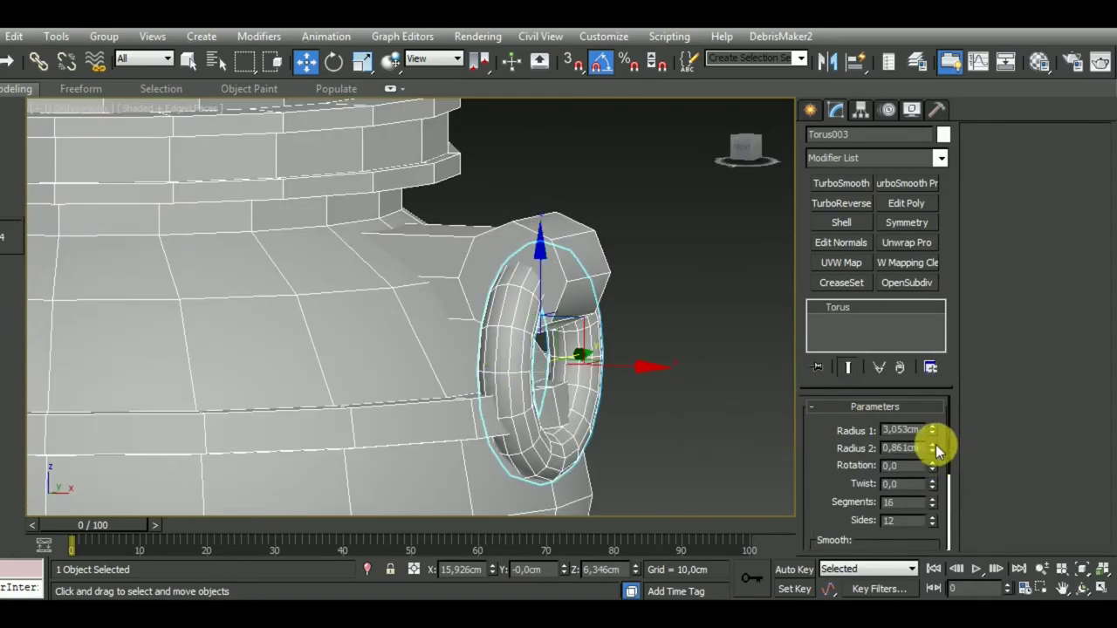
pyautogui.moveTo(935, 450)
pyautogui.mouseDown()
pyautogui.moveTo(927, 428)
pyautogui.moveTo(942, 433)
pyautogui.mouseUp()
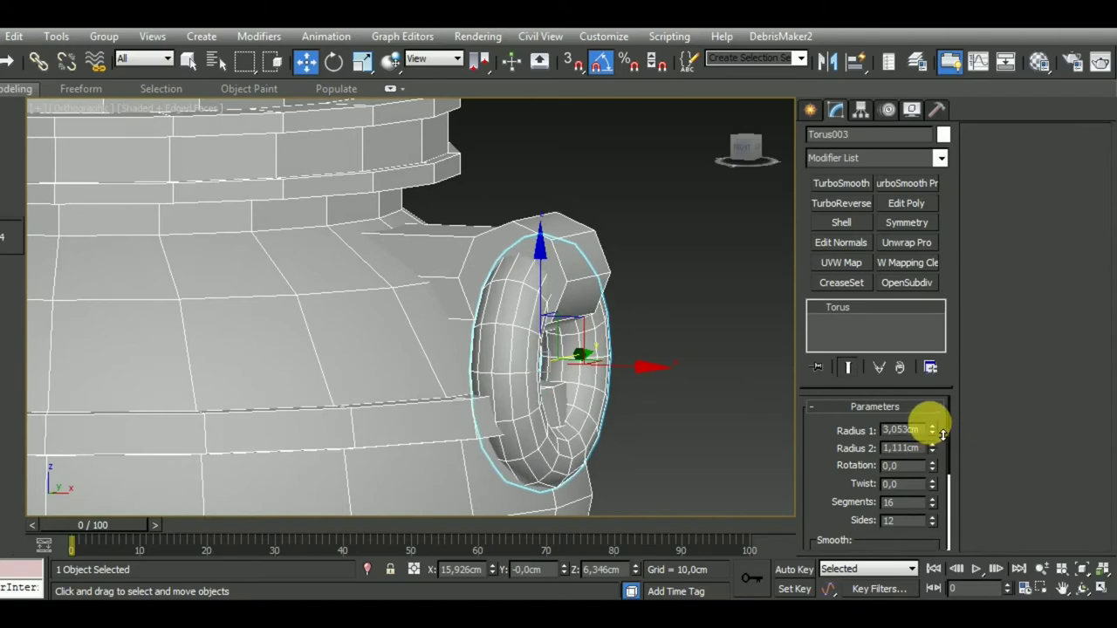
pyautogui.keyDown('alt'); pyautogui.moveTo(588, 448); pyautogui.dragTo(638, 492, button='middle'); pyautogui.keyUp('alt')
pyautogui.scroll(5, 576, 324)
# Select the handle cylinder's end polygons and inset them about 0.477 cm
pyautogui.click(596, 355)
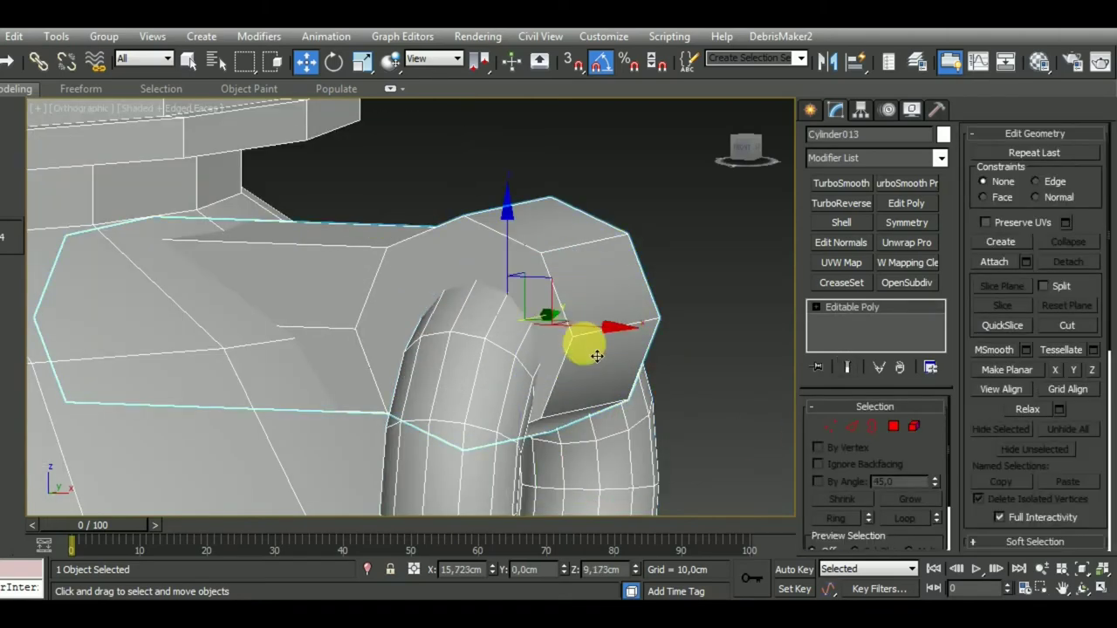
pyautogui.moveTo(596, 355)
pyautogui.keyDown('alt'); pyautogui.mouseDown(button='middle')
pyautogui.moveTo(631, 357)
pyautogui.moveTo(524, 399)
pyautogui.moveTo(653, 339)
pyautogui.mouseUp(button='middle'); pyautogui.keyUp('alt')
pyautogui.click(894, 426)
pyautogui.click(609, 370)
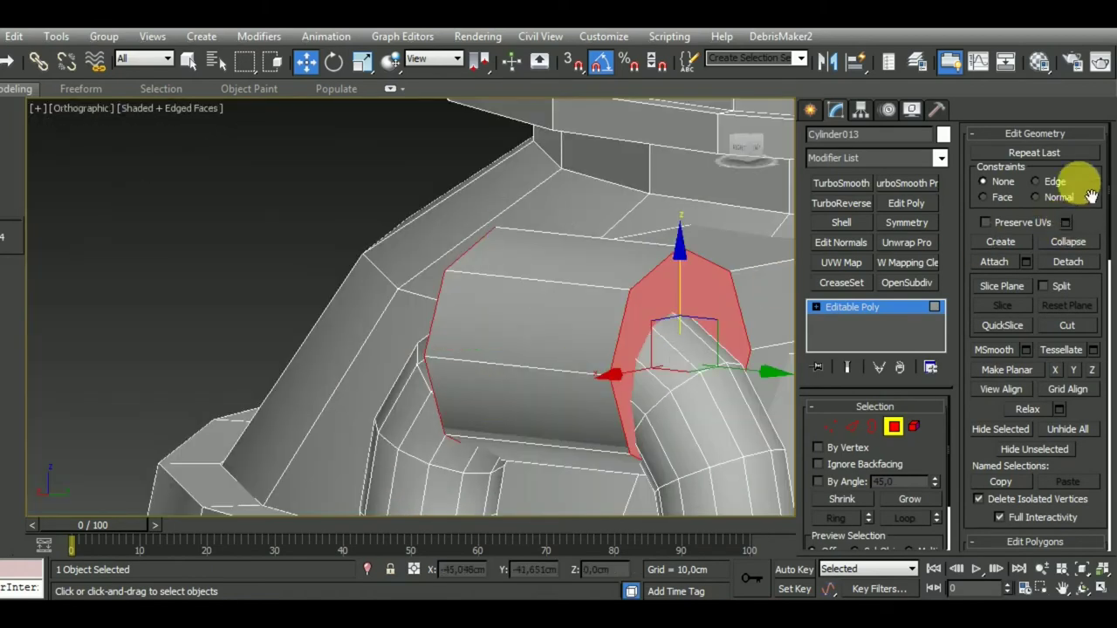
pyautogui.click(1075, 134)
pyautogui.click(1092, 211)
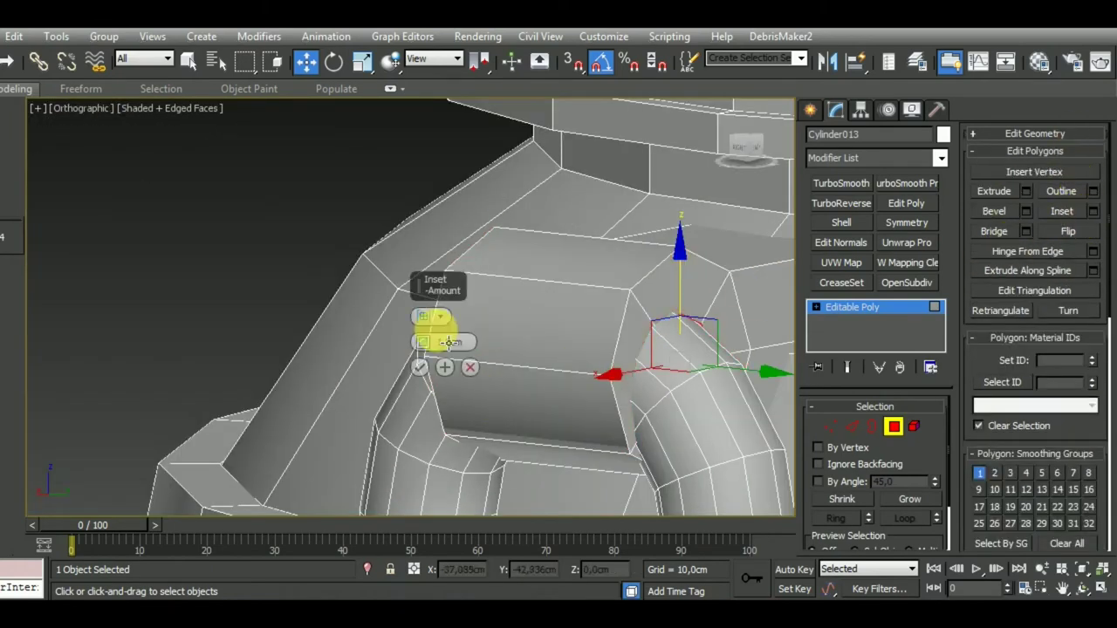
pyautogui.moveTo(424, 343); pyautogui.dragTo(428, 318)
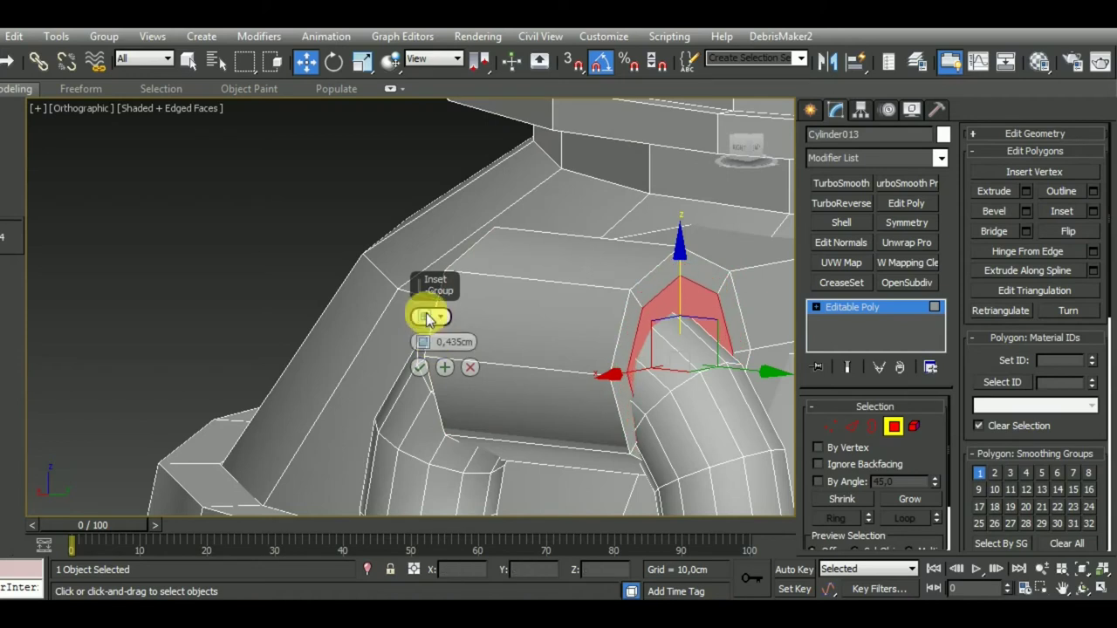
pyautogui.moveTo(426, 344); pyautogui.dragTo(425, 342)
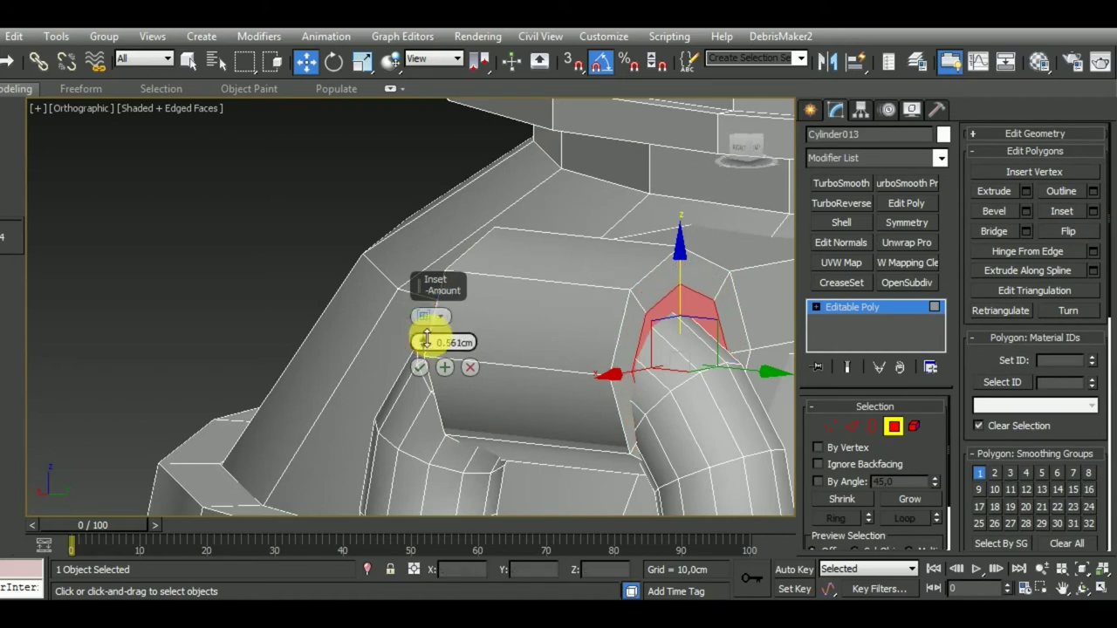
pyautogui.click(419, 367)
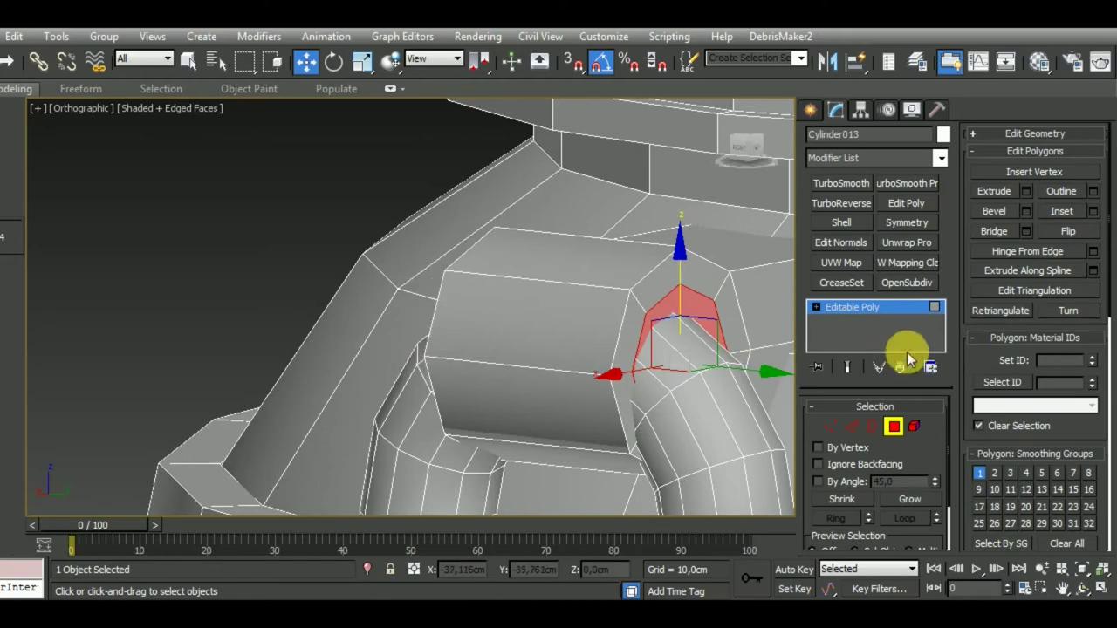
# Bridge the inset faces to open a hole, then exit polygon mode
pyautogui.click(994, 231)
pyautogui.keyDown('alt'); pyautogui.moveTo(472, 438); pyautogui.dragTo(603, 438, button='middle'); pyautogui.keyUp('alt')
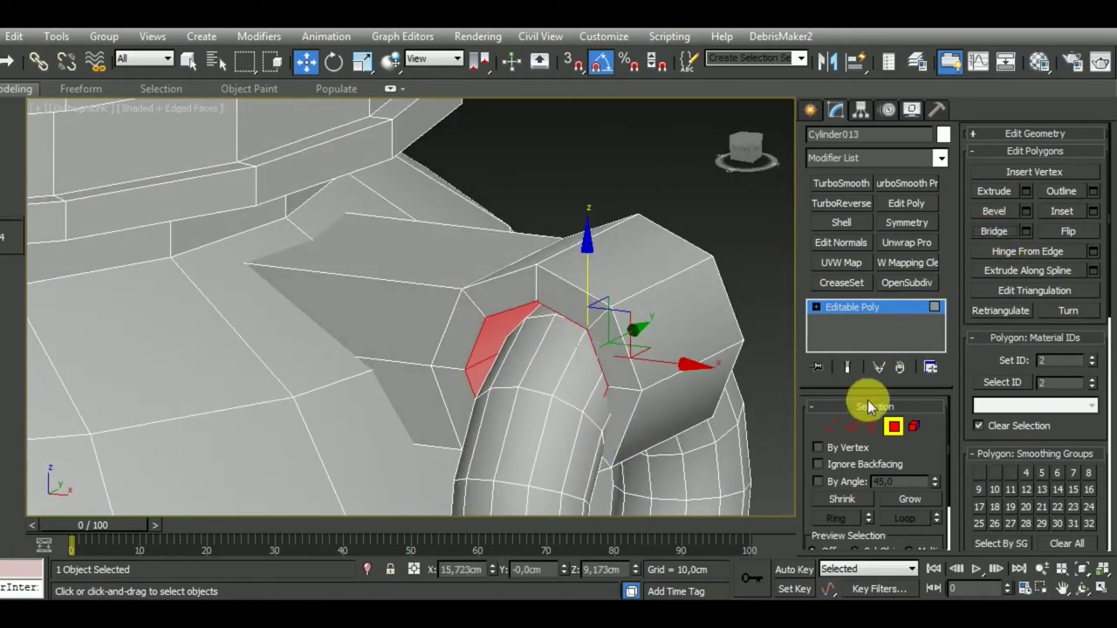
pyautogui.click(893, 426)
pyautogui.moveTo(788, 429)
pyautogui.keyDown('alt'); pyautogui.mouseDown(button='middle')
pyautogui.moveTo(672, 418)
pyautogui.moveTo(713, 411)
pyautogui.moveTo(714, 424)
pyautogui.mouseUp(button='middle'); pyautogui.keyUp('alt')
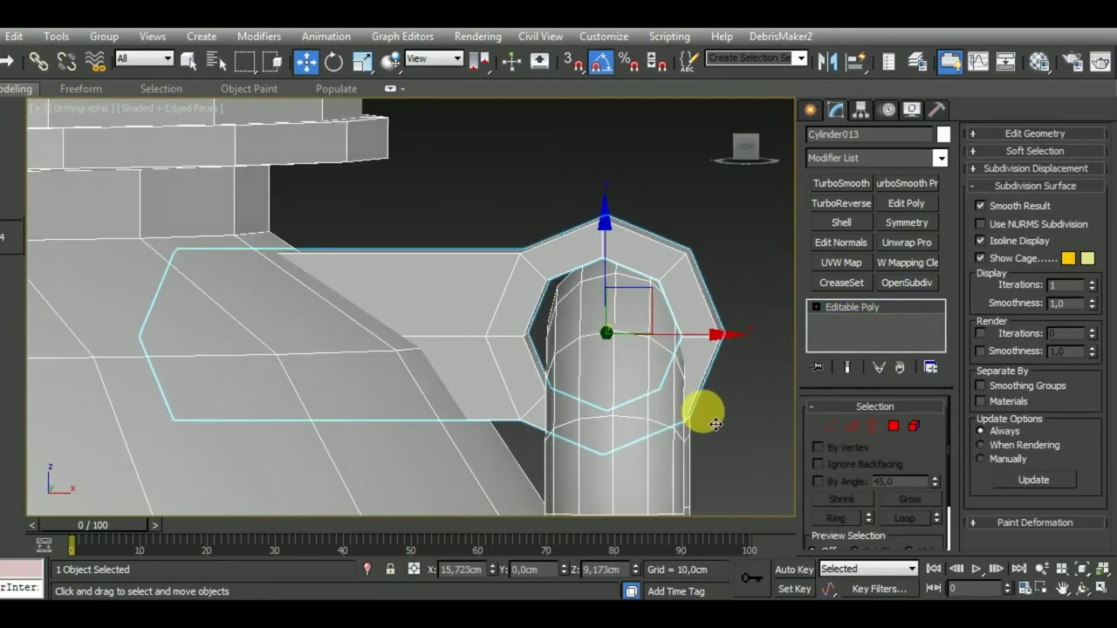
# Centre Torus003 in the handle's hole and raise it slightly
pyautogui.click(650, 412)
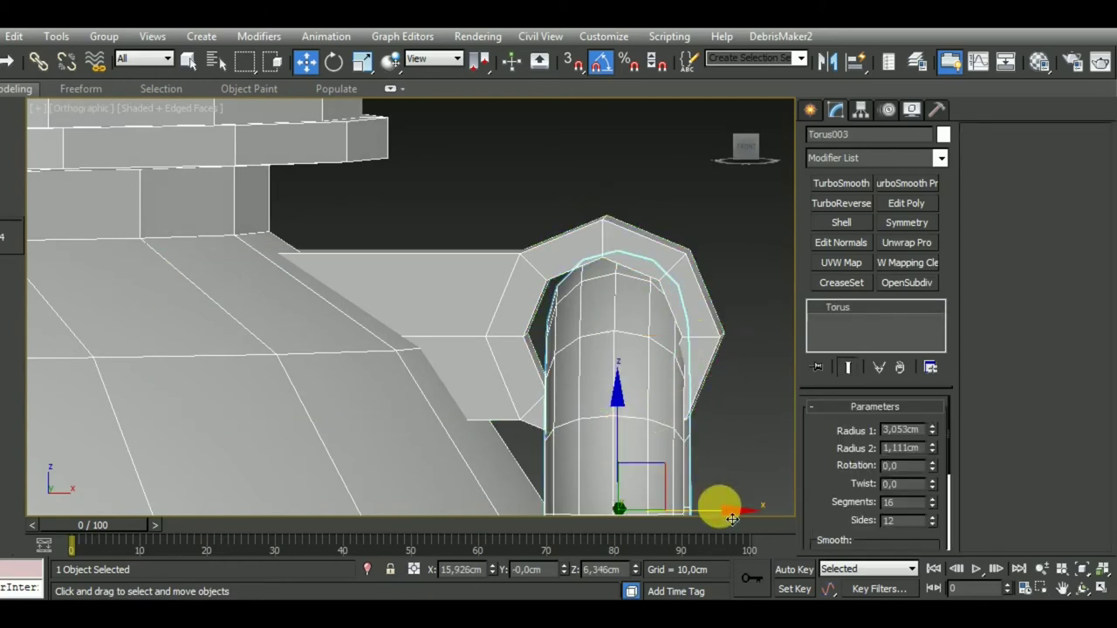
pyautogui.moveTo(729, 520); pyautogui.dragTo(707, 506)
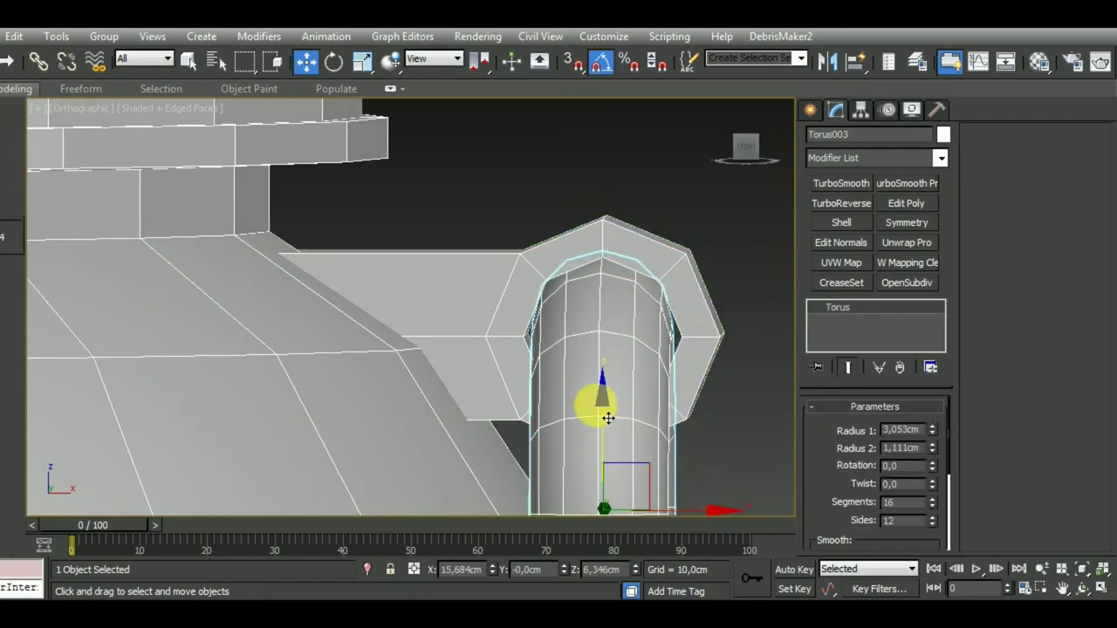
pyautogui.keyDown('alt'); pyautogui.moveTo(792, 447); pyautogui.dragTo(714, 409, button='middle'); pyautogui.keyUp('alt')
pyautogui.moveTo(614, 438); pyautogui.dragTo(611, 427)
pyautogui.moveTo(611, 427)
pyautogui.keyDown('alt'); pyautogui.mouseDown(button='middle')
pyautogui.moveTo(636, 448)
pyautogui.moveTo(678, 441)
pyautogui.moveTo(551, 440)
pyautogui.moveTo(532, 424)
pyautogui.mouseUp(button='middle'); pyautogui.keyUp('alt')
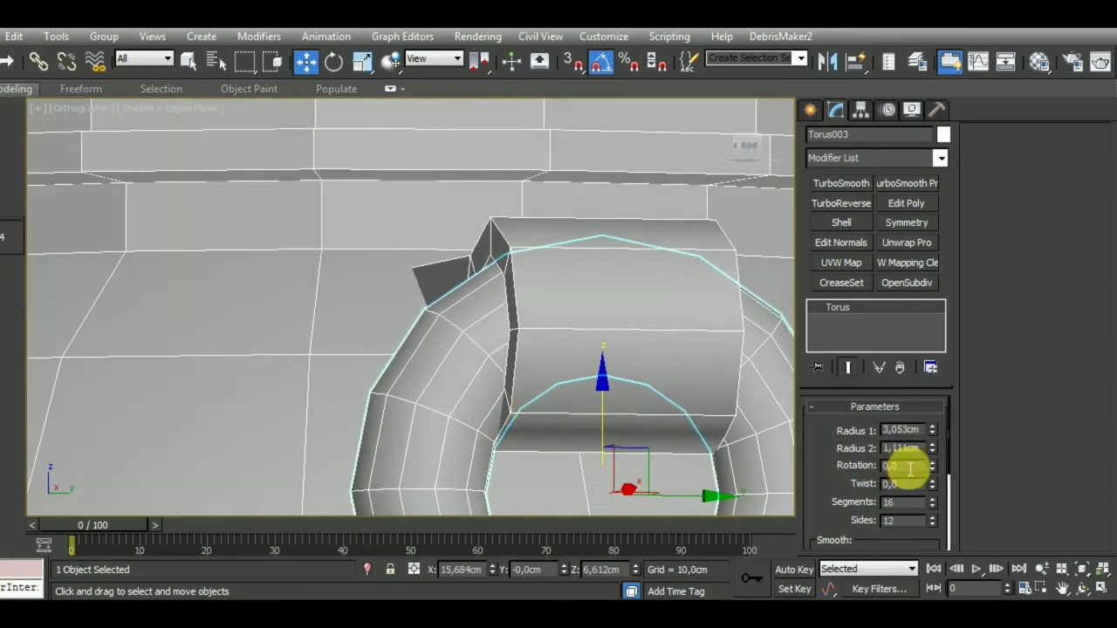
# Enlarge the ring to Radius 1 3.56 cm and lower it to Z 6.203 cm
pyautogui.moveTo(934, 430)
pyautogui.mouseDown()
pyautogui.moveTo(945, 431)
pyautogui.moveTo(932, 430)
pyautogui.moveTo(930, 456)
pyautogui.mouseUp()
pyautogui.moveTo(612, 420); pyautogui.dragTo(601, 415)
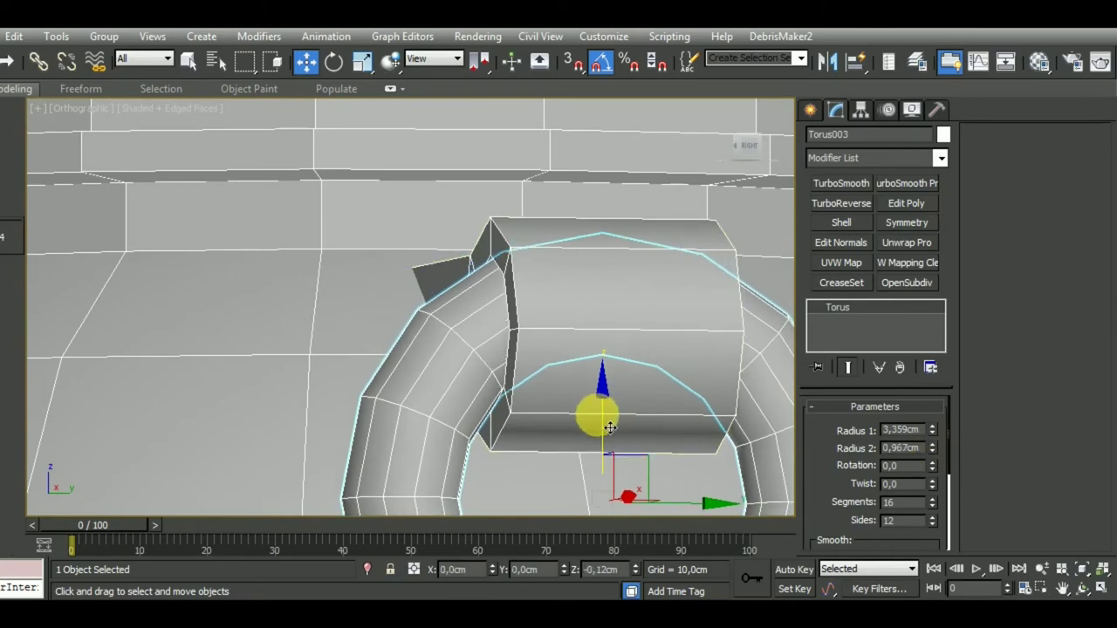
pyautogui.moveTo(601, 415)
pyautogui.keyDown('alt'); pyautogui.mouseDown(button='middle')
pyautogui.moveTo(720, 429)
pyautogui.moveTo(568, 434)
pyautogui.moveTo(574, 424)
pyautogui.mouseUp(button='middle'); pyautogui.keyUp('alt')
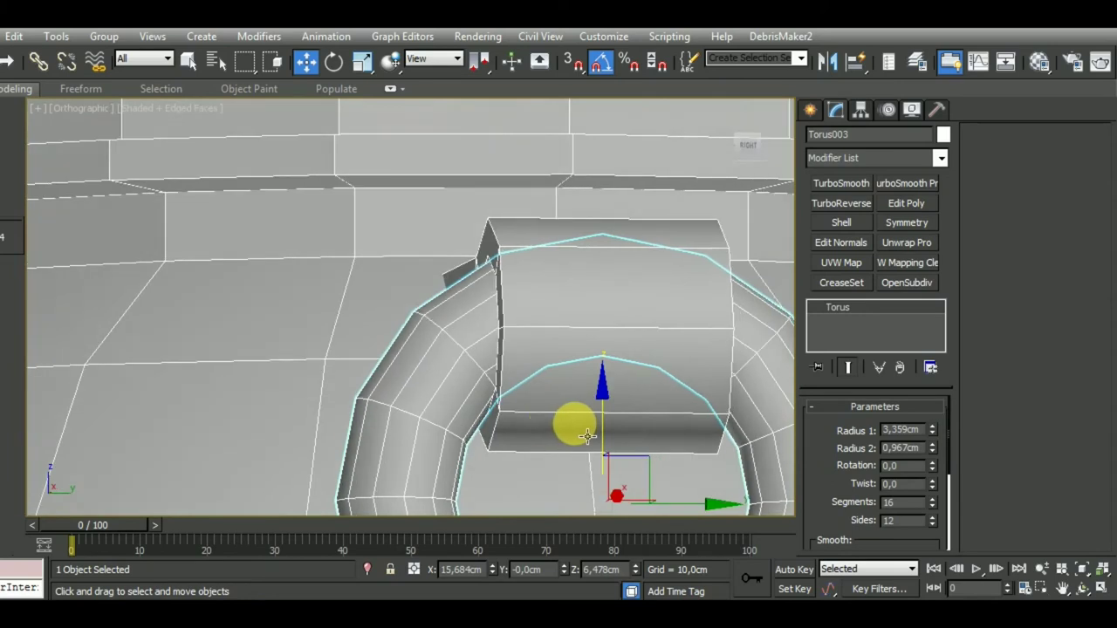
pyautogui.moveTo(931, 430); pyautogui.dragTo(944, 437)
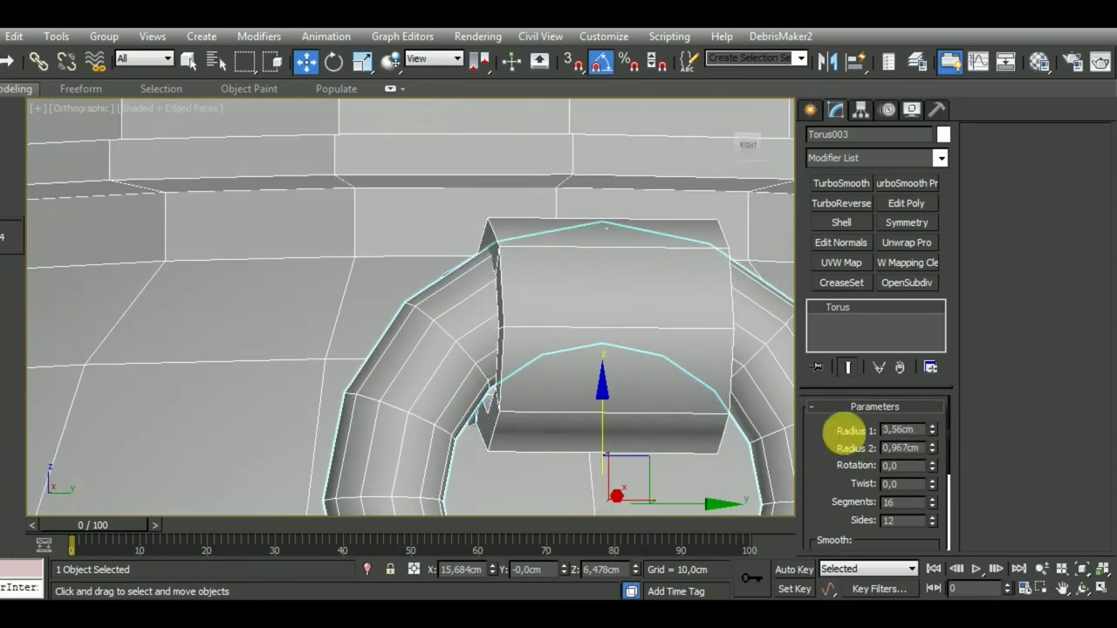
pyautogui.moveTo(598, 419)
pyautogui.mouseDown()
pyautogui.moveTo(615, 443)
pyautogui.moveTo(599, 436)
pyautogui.mouseUp()
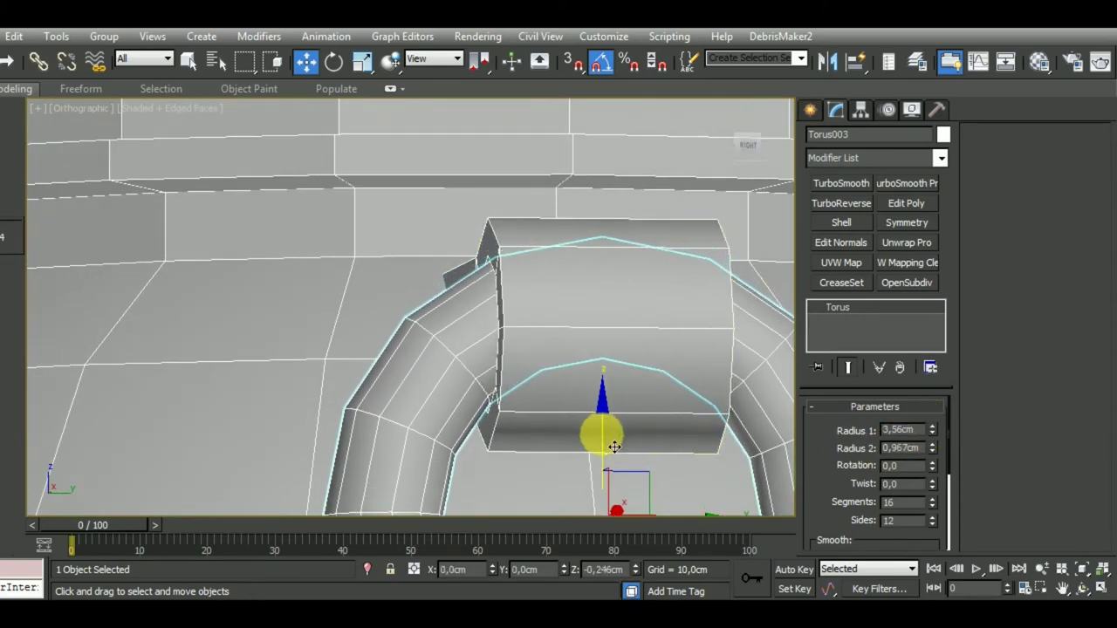
pyautogui.moveTo(599, 436)
pyautogui.keyDown('alt'); pyautogui.mouseDown(button='middle')
pyautogui.moveTo(715, 456)
pyautogui.moveTo(761, 443)
pyautogui.moveTo(718, 444)
pyautogui.moveTo(688, 419)
pyautogui.mouseUp(button='middle'); pyautogui.keyUp('alt')
# Rotate Torus003 about 25° and shift it outward through the stem's hole
pyautogui.press('f')
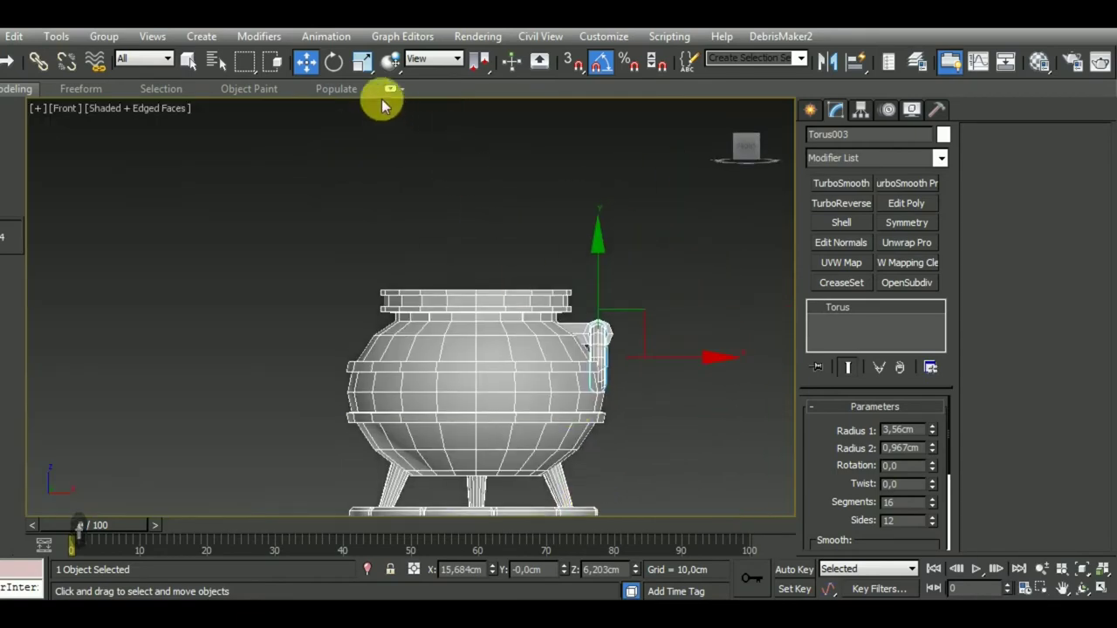
pyautogui.click(334, 61)
pyautogui.scroll(4, 637, 331)
pyautogui.scroll(3, 601, 398)
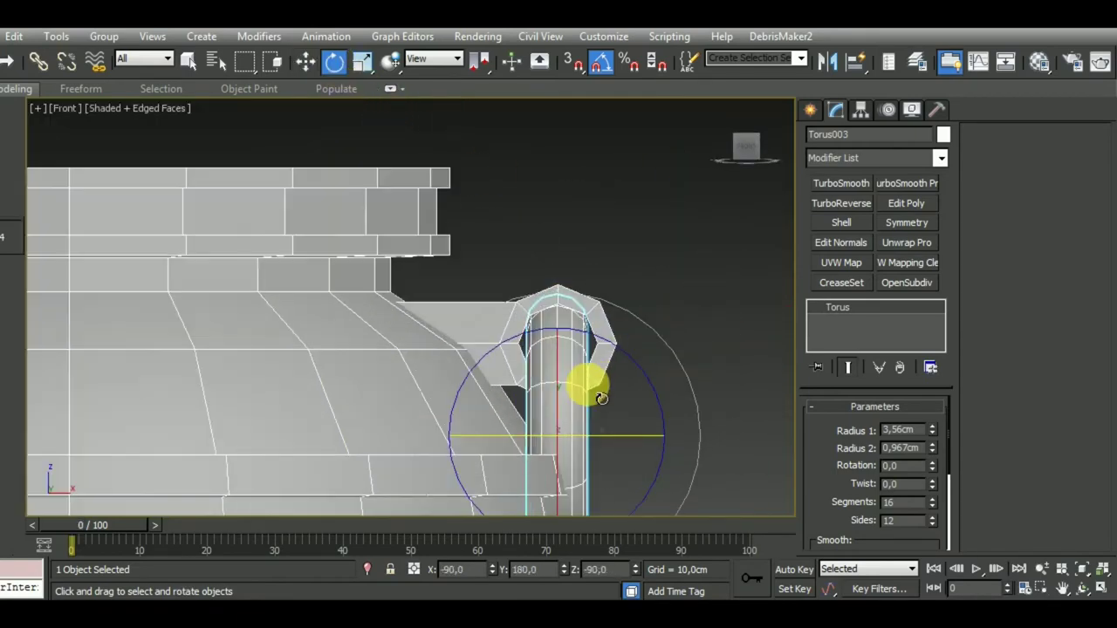
pyautogui.click(306, 61)
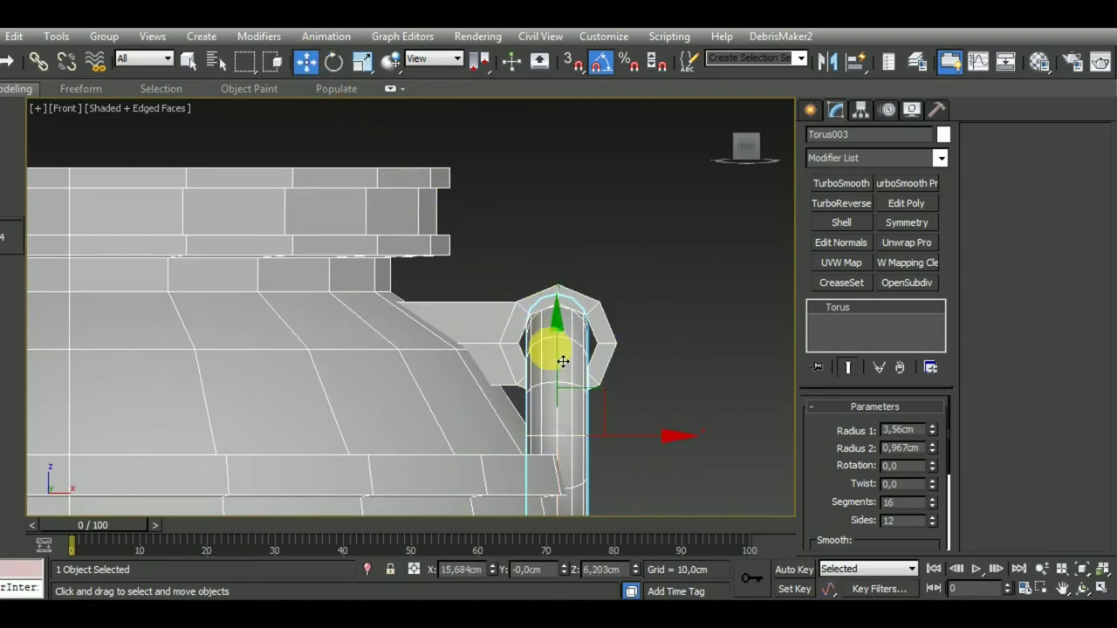
pyautogui.click(333, 61)
pyautogui.moveTo(635, 370); pyautogui.dragTo(616, 355)
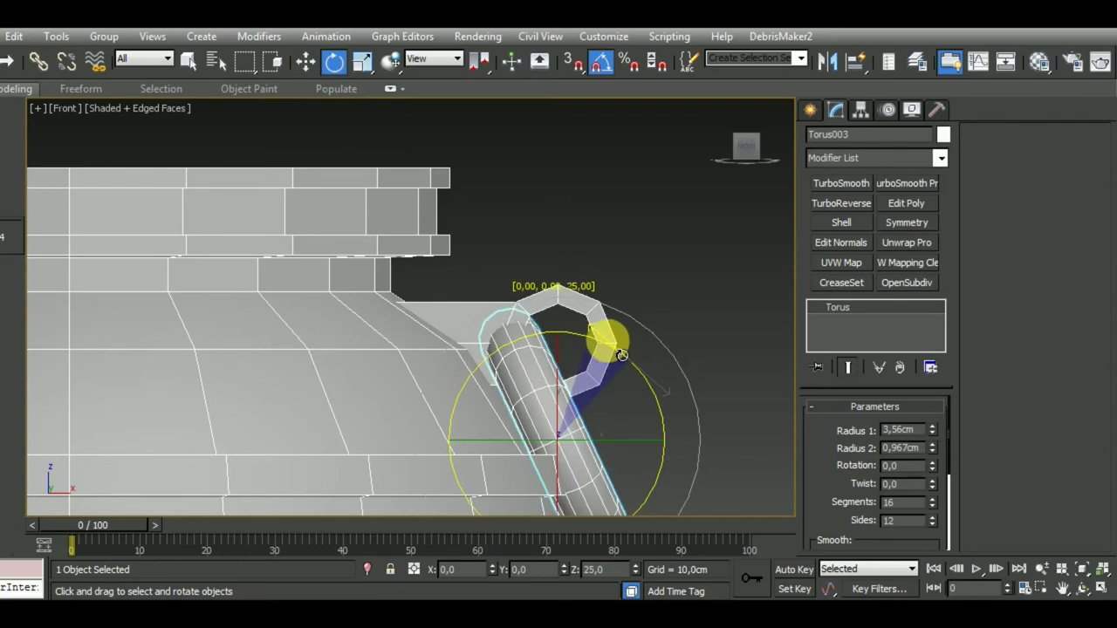
pyautogui.press('w')
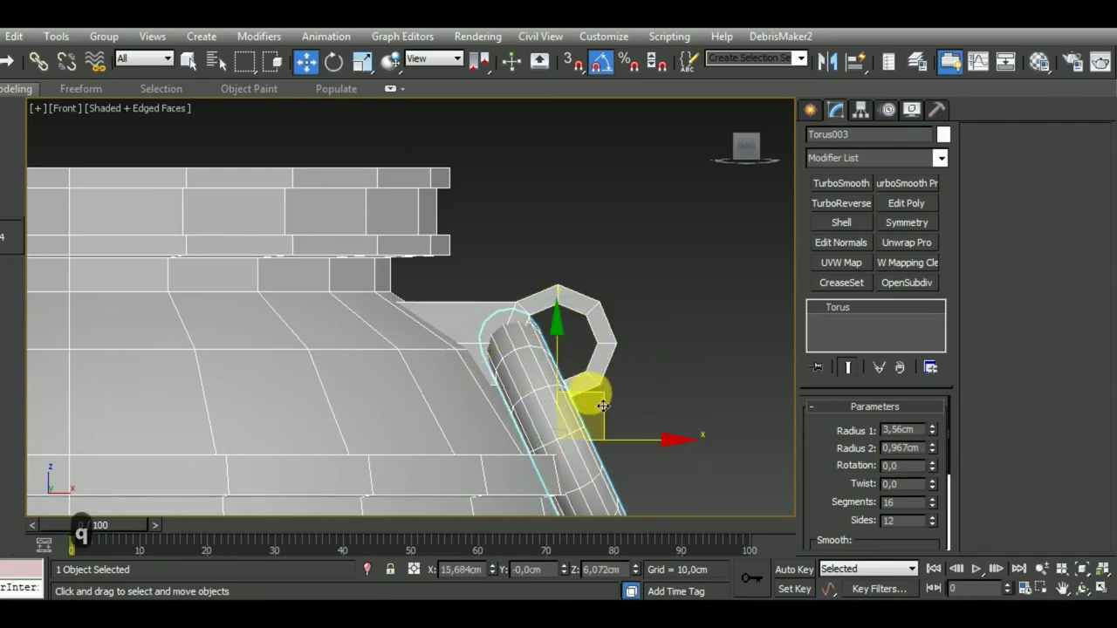
pyautogui.moveTo(590, 393)
pyautogui.mouseDown()
pyautogui.moveTo(654, 407)
pyautogui.moveTo(640, 399)
pyautogui.mouseUp()
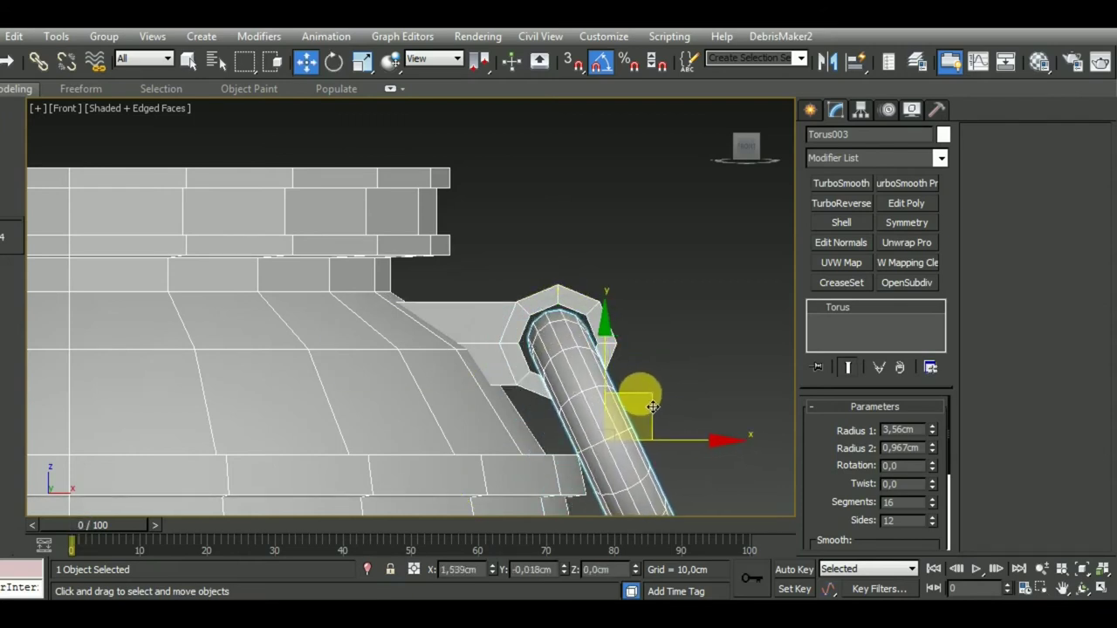
pyautogui.scroll(3, 611, 341)
pyautogui.scroll(2, 594, 338)
# Try scaling the Cylinder013 bracket as a whole, then undo it
pyautogui.click(583, 330)
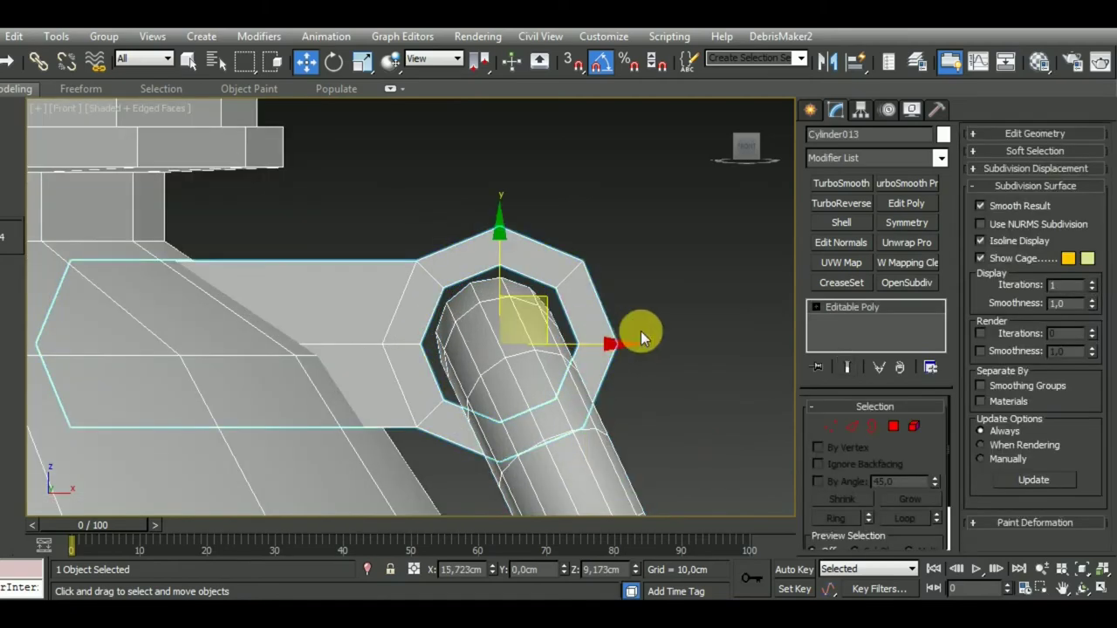
pyautogui.scroll(-2, 640, 330)
pyautogui.click(362, 61)
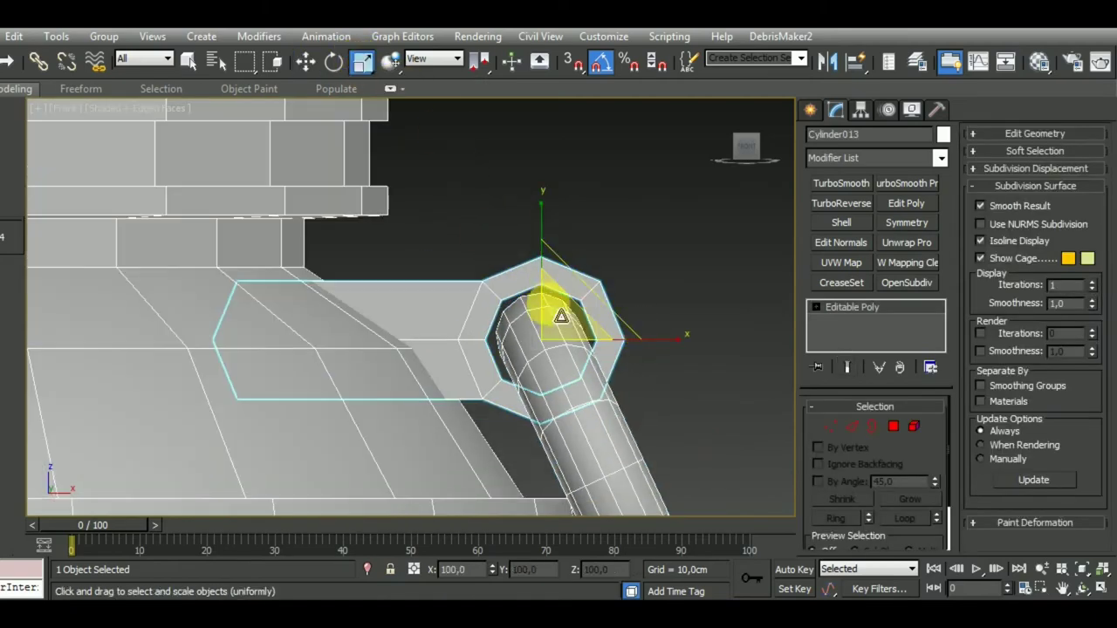
pyautogui.moveTo(561, 316); pyautogui.dragTo(570, 327)
pyautogui.moveTo(682, 357)
pyautogui.keyDown('alt'); pyautogui.mouseDown(button='middle')
pyautogui.moveTo(634, 394)
pyautogui.moveTo(599, 379)
pyautogui.moveTo(685, 380)
pyautogui.moveTo(678, 364)
pyautogui.moveTo(678, 374)
pyautogui.moveTo(622, 356)
pyautogui.mouseUp(button='middle'); pyautogui.keyUp('alt')
pyautogui.hotkey('ctrl', 'z')
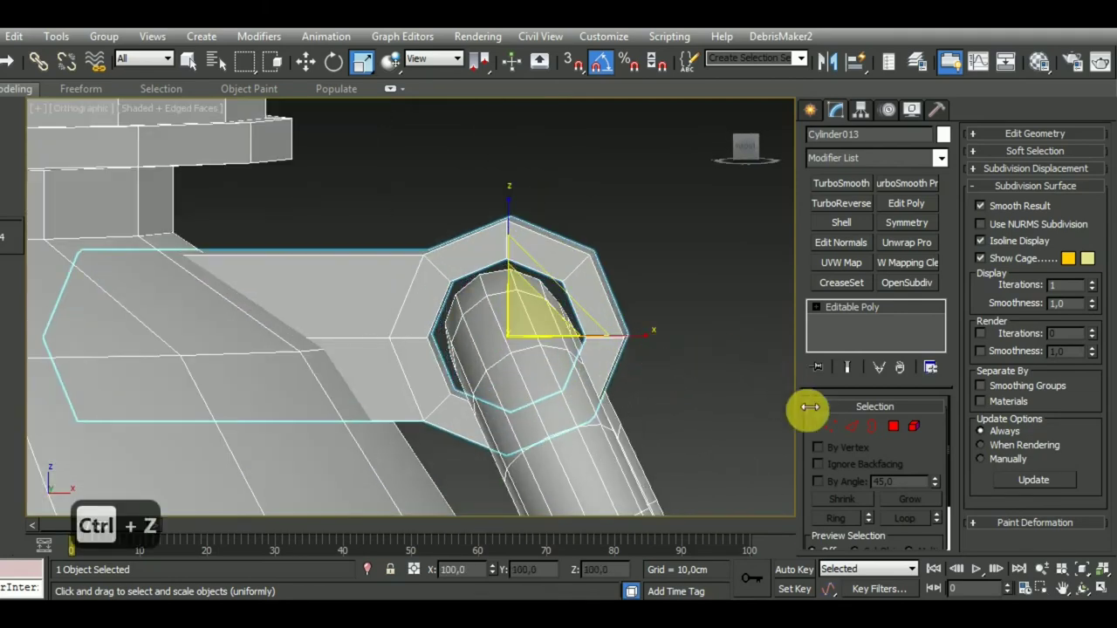
# Uniformly scale the bracket ring's inner polygons to 88%
pyautogui.click(893, 426)
pyautogui.moveTo(768, 393)
pyautogui.keyDown('alt'); pyautogui.mouseDown(button='middle')
pyautogui.moveTo(703, 365)
pyautogui.moveTo(497, 373)
pyautogui.mouseUp(button='middle'); pyautogui.keyUp('alt')
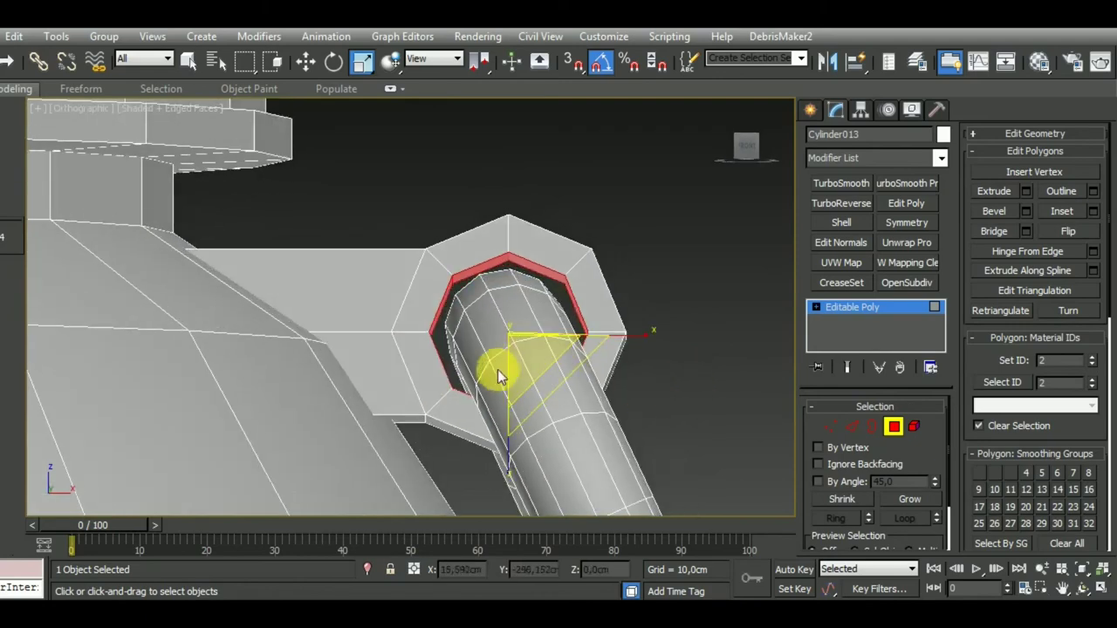
pyautogui.moveTo(534, 369); pyautogui.dragTo(534, 382)
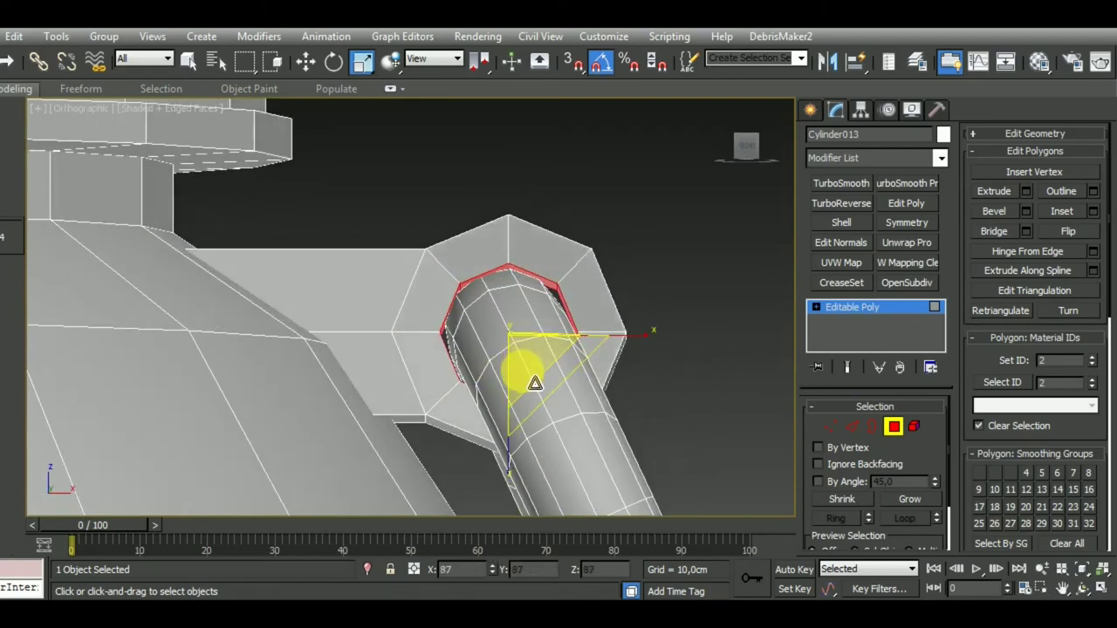
pyautogui.scroll(-5, 534, 384)
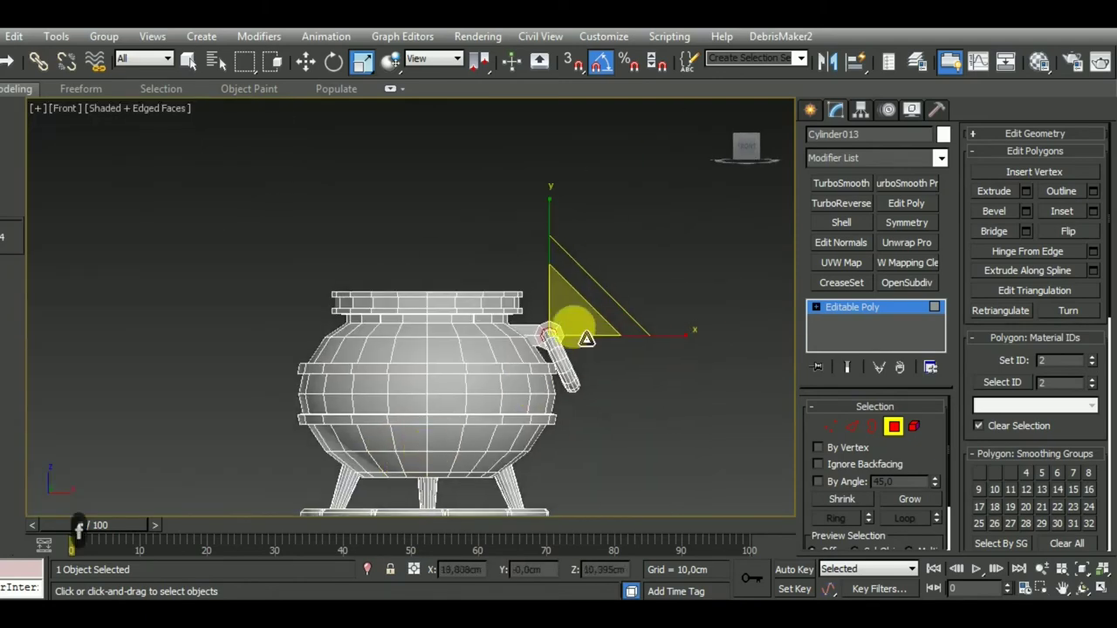
pyautogui.scroll(3, 579, 331)
pyautogui.scroll(2, 512, 341)
pyautogui.keyDown('alt'); pyautogui.moveTo(534, 384); pyautogui.dragTo(553, 391, button='middle'); pyautogui.keyUp('alt')
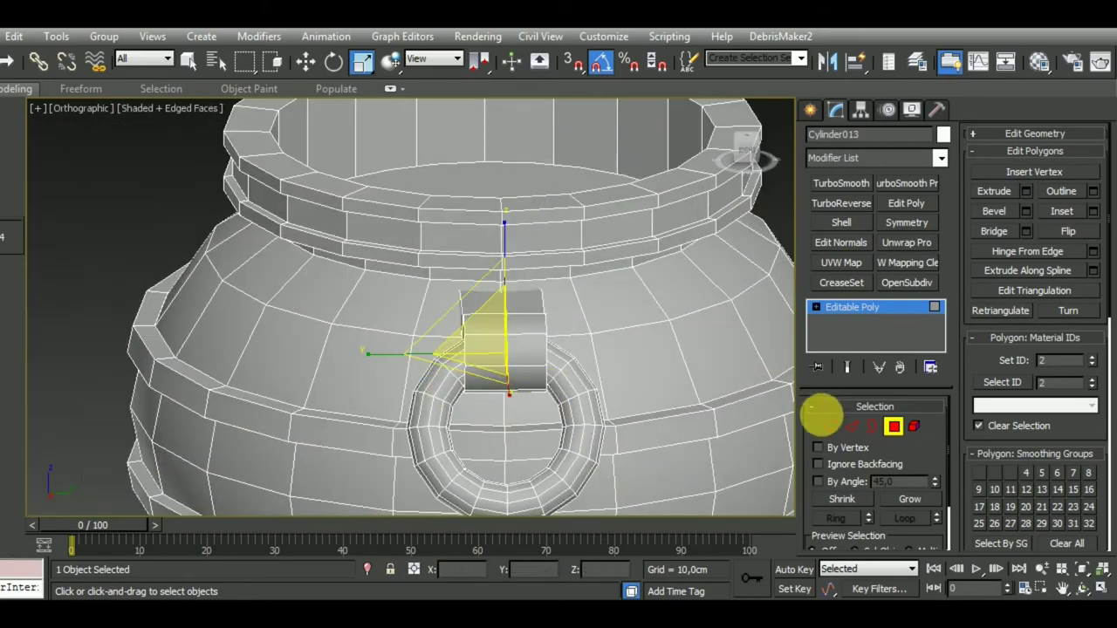
# Check the bracket in vertex mode and wireframe, then isolate it on its own
pyautogui.click(829, 426)
pyautogui.moveTo(705, 399)
pyautogui.keyDown('alt'); pyautogui.mouseDown(button='middle')
pyautogui.moveTo(601, 403)
pyautogui.moveTo(498, 349)
pyautogui.moveTo(449, 287)
pyautogui.moveTo(455, 251)
pyautogui.mouseUp(button='middle'); pyautogui.keyUp('alt')
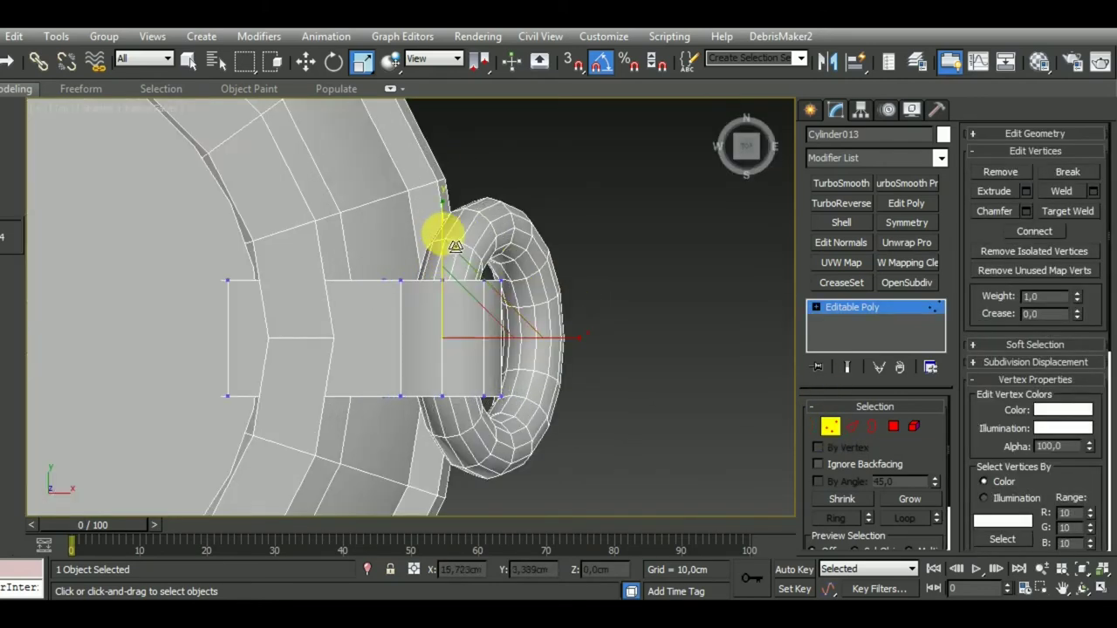
pyautogui.press('F3')
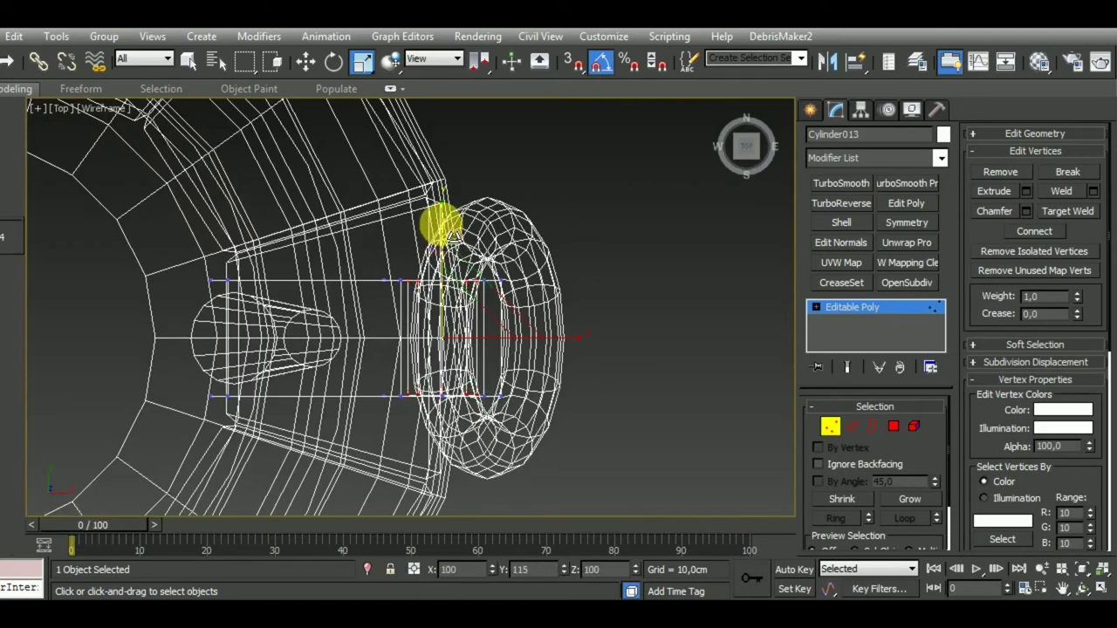
pyautogui.press('F3')
pyautogui.press('t')
pyautogui.press('F3')
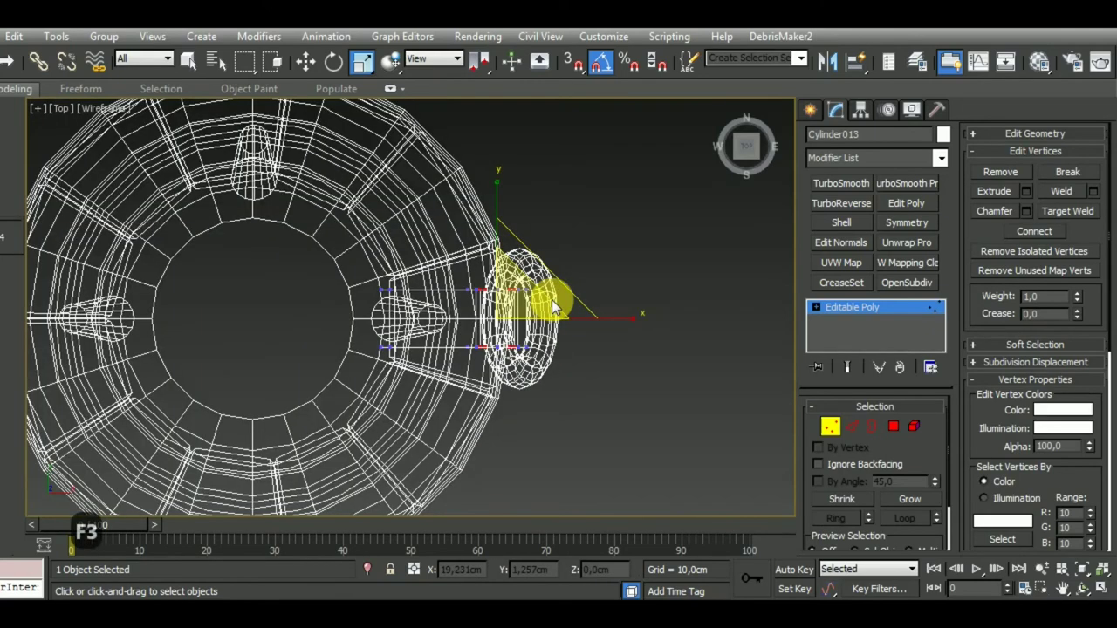
pyautogui.press('F3')
pyautogui.moveTo(553, 294)
pyautogui.keyDown('alt'); pyautogui.mouseDown(button='middle')
pyautogui.moveTo(586, 262)
pyautogui.moveTo(572, 333)
pyautogui.mouseUp(button='middle'); pyautogui.keyUp('alt')
pyautogui.click(829, 426)
pyautogui.scroll(2, 462, 311)
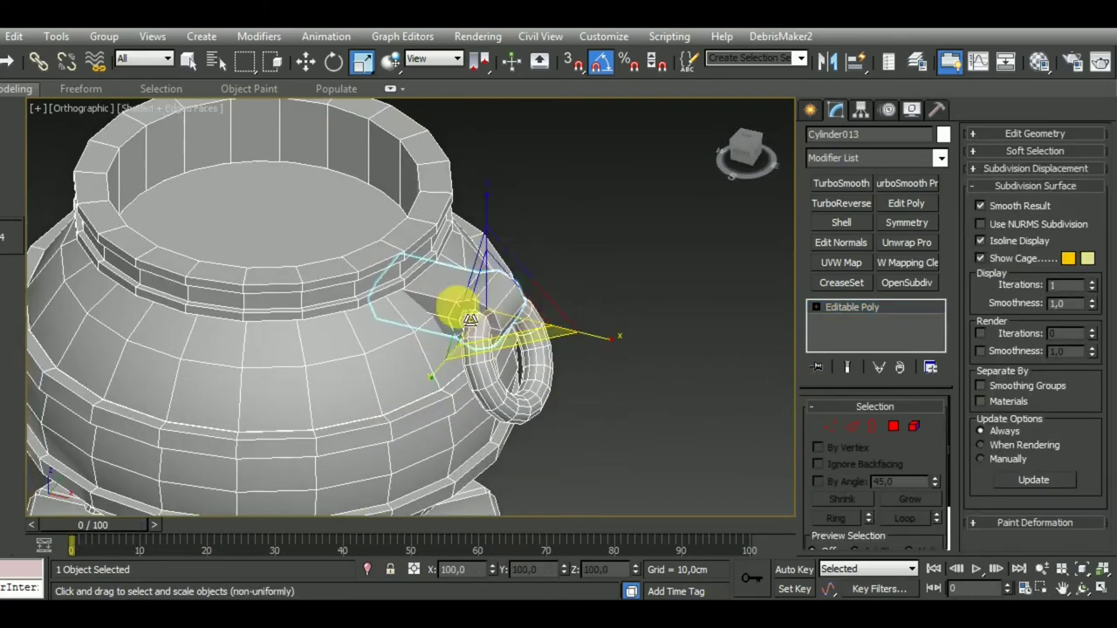
pyautogui.scroll(2, 468, 428)
pyautogui.click(368, 569)
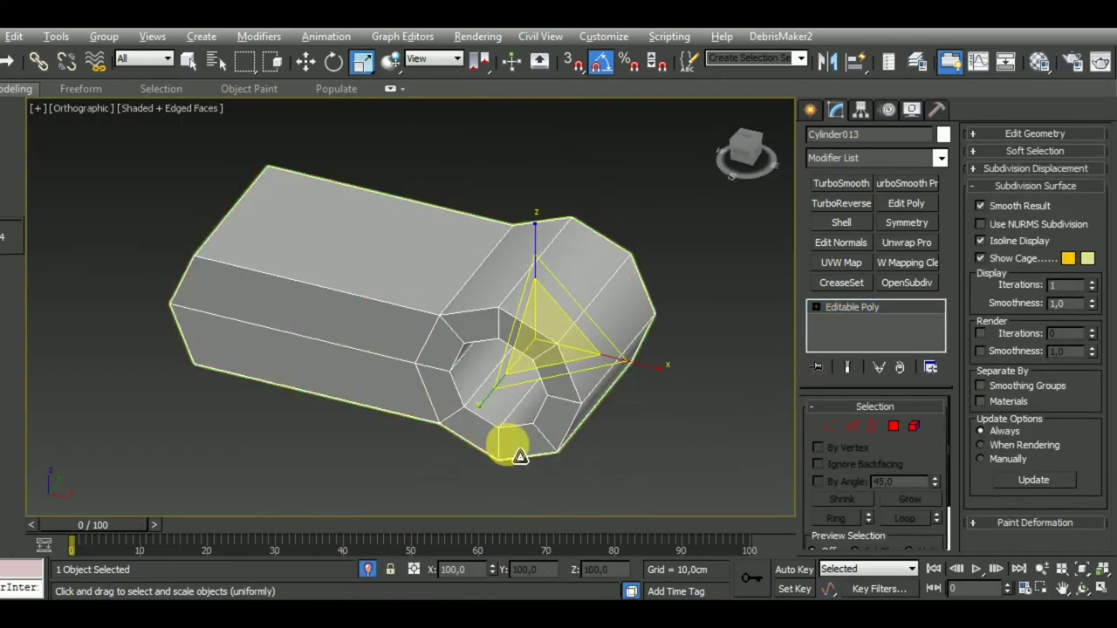
# Select the bracket's edge loops in Edge mode
pyautogui.keyDown('alt'); pyautogui.moveTo(506, 448); pyautogui.dragTo(663, 400, button='middle'); pyautogui.keyUp('alt')
pyautogui.click(850, 426)
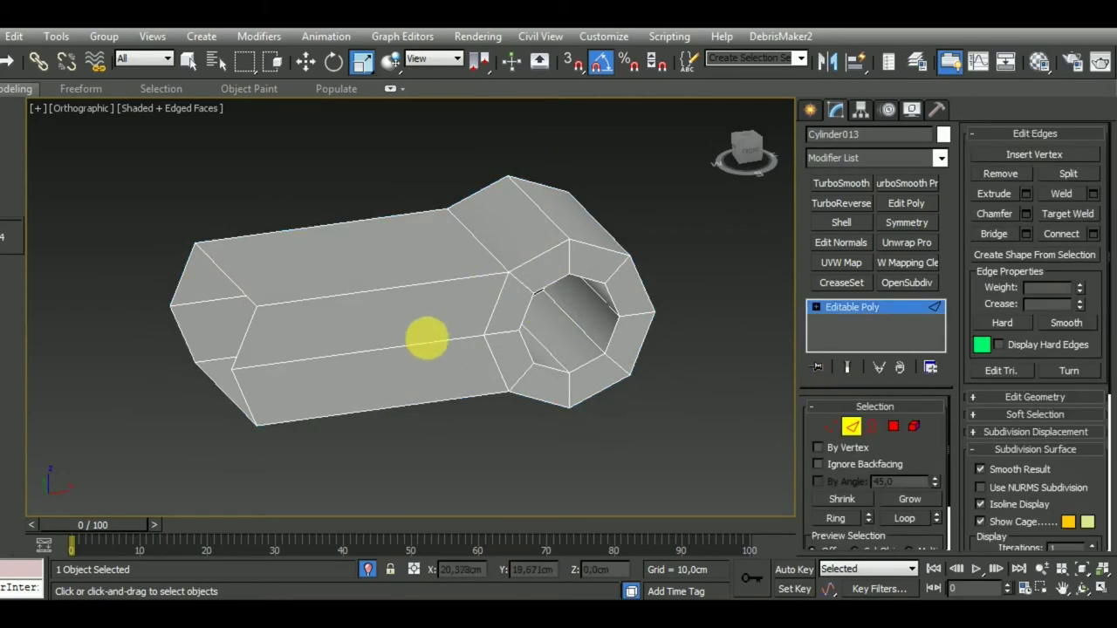
pyautogui.click(494, 360)
pyautogui.moveTo(535, 371)
pyautogui.keyDown('alt'); pyautogui.mouseDown(button='middle')
pyautogui.moveTo(399, 361)
pyautogui.moveTo(560, 384)
pyautogui.mouseUp(button='middle'); pyautogui.keyUp('alt')
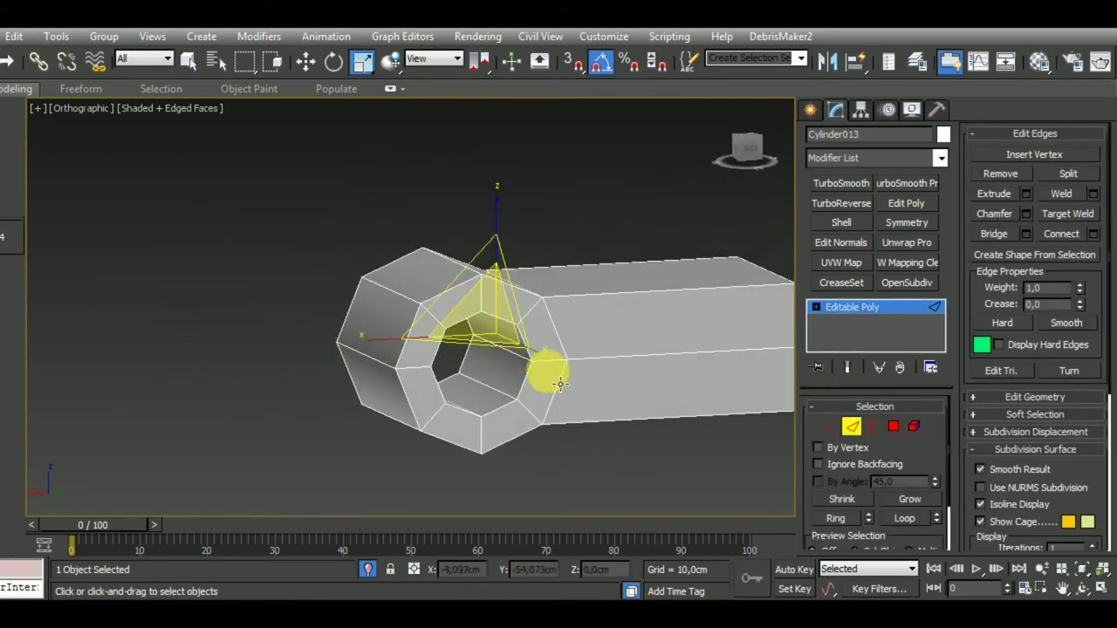
pyautogui.click(1000, 174)
pyautogui.moveTo(737, 342); pyautogui.dragTo(653, 324, button='middle')
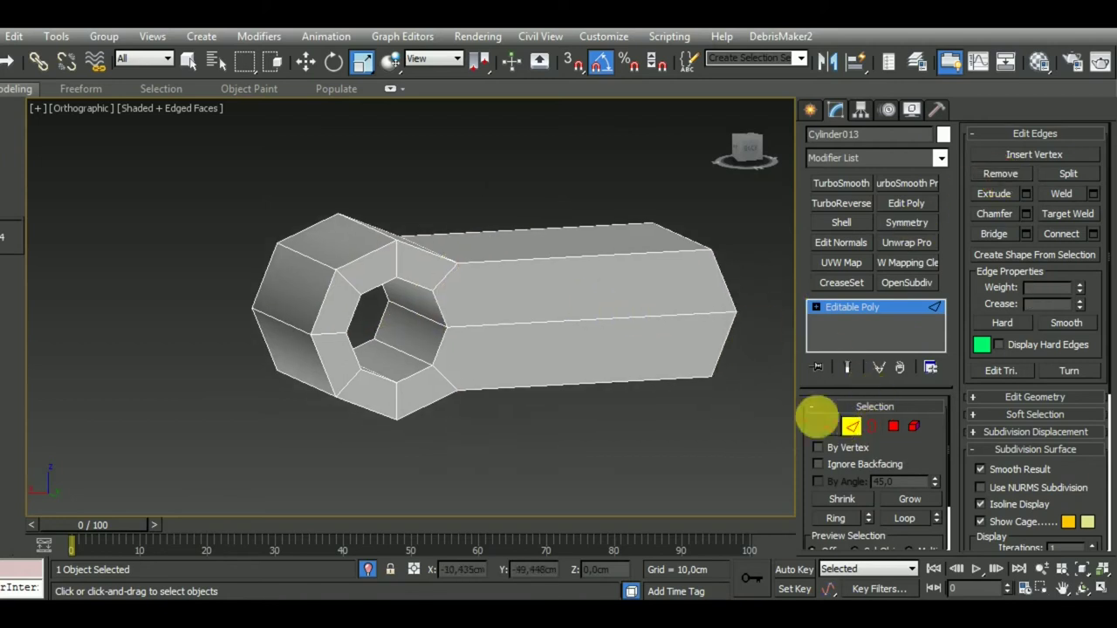
pyautogui.doubleClick(516, 258)
pyautogui.keyDown('alt'); pyautogui.moveTo(450, 366); pyautogui.dragTo(636, 354, button='middle'); pyautogui.keyUp('alt')
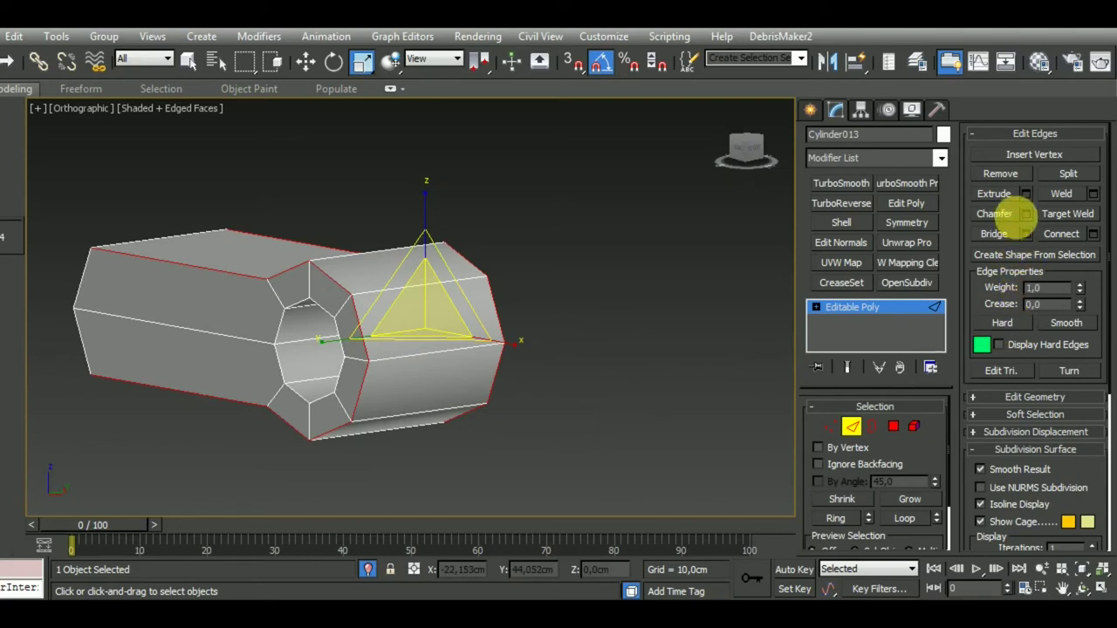
# Chamfer the edges 0.542 cm with 3 segments and end isolation to show the whole pot
pyautogui.click(1027, 215)
pyautogui.moveTo(417, 340); pyautogui.dragTo(424, 337)
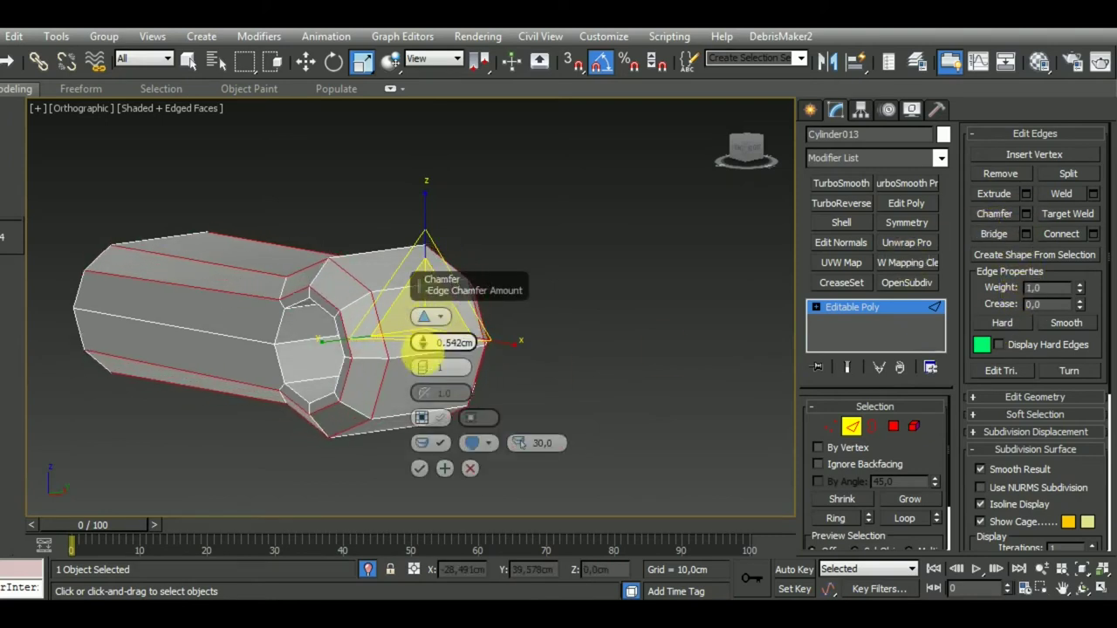
pyautogui.click(424, 367)
pyautogui.click(424, 368)
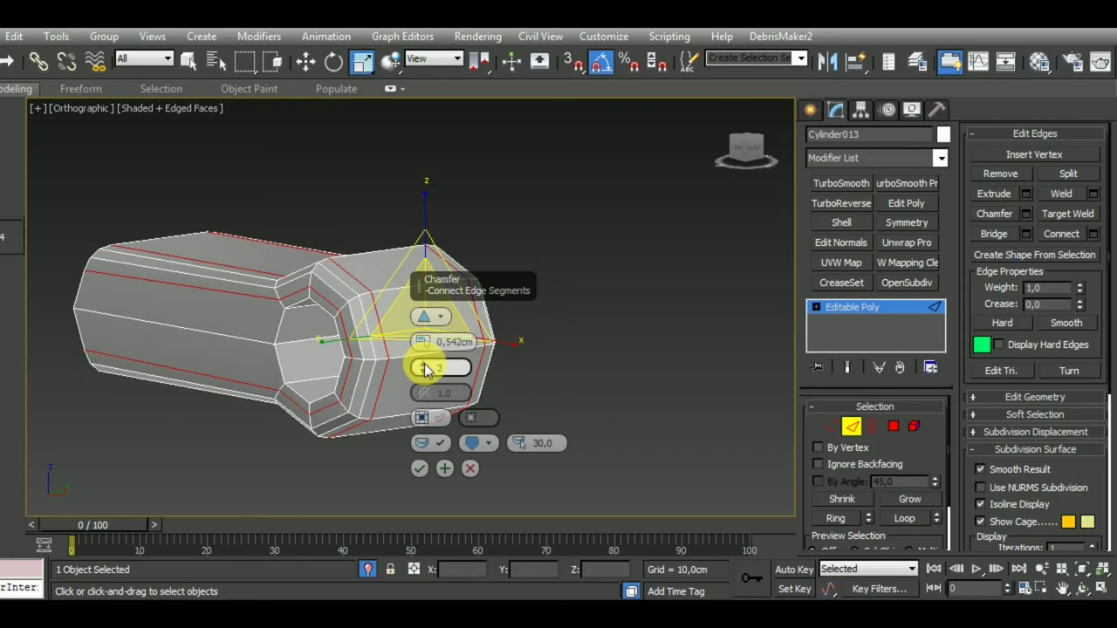
pyautogui.click(419, 470)
pyautogui.click(367, 570)
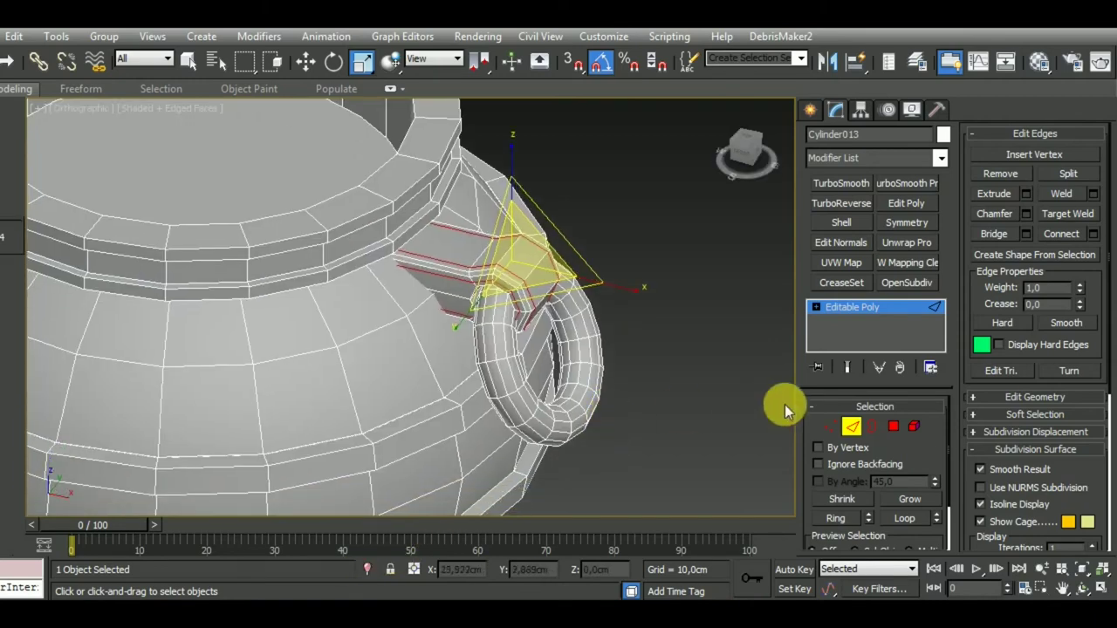
# Rotate Cylinder013's bracket -15° in the Front view to align with the tilted Torus003 ring
pyautogui.click(849, 425)
pyautogui.press('f')
pyautogui.scroll(5, 529, 374)
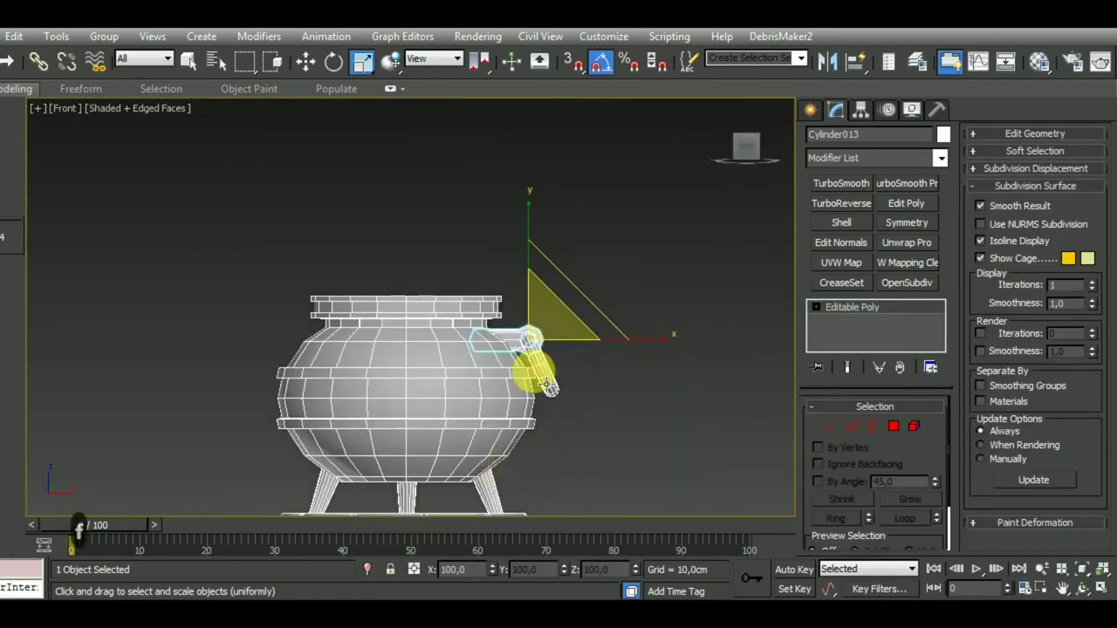
pyautogui.scroll(3, 548, 353)
pyautogui.press('e')
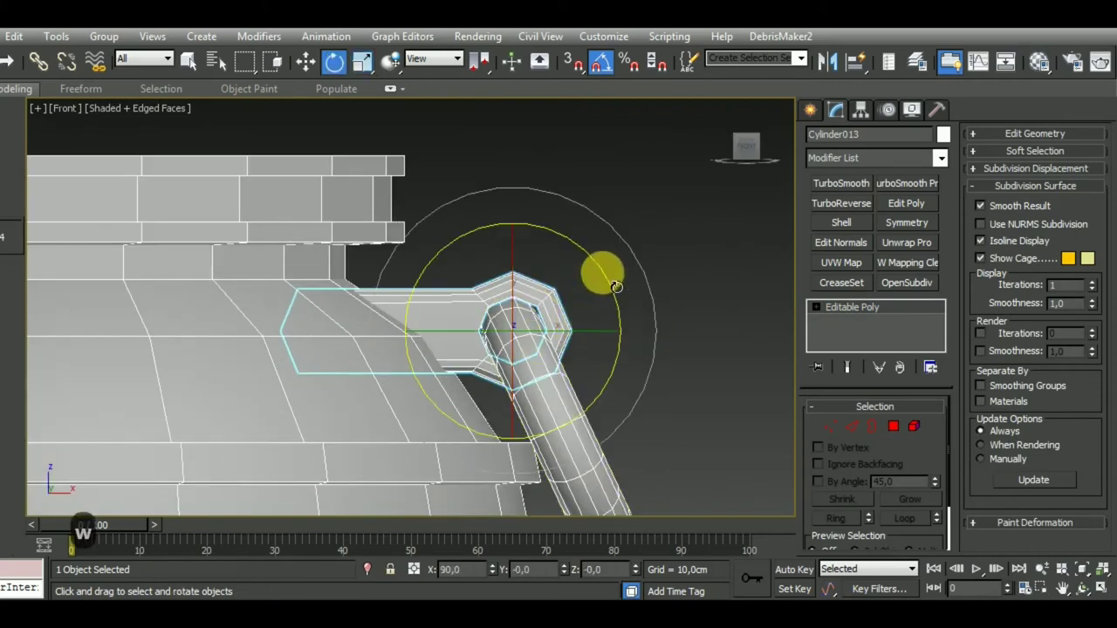
pyautogui.moveTo(599, 270); pyautogui.dragTo(609, 272)
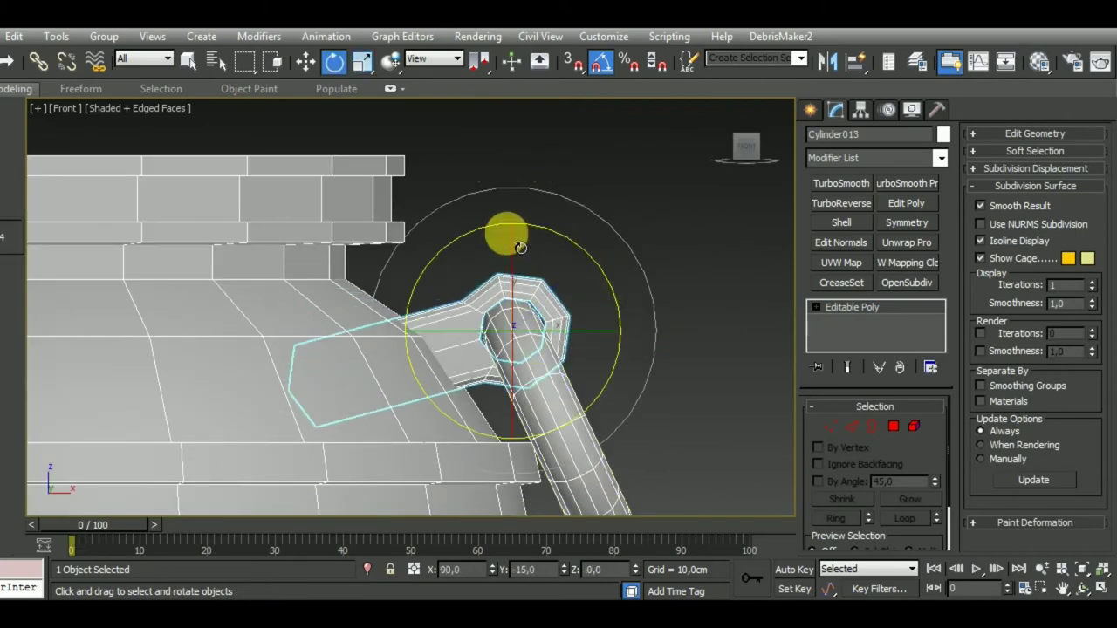
# Leave vertex editing and select the bracket and second handle piece together
pyautogui.click(308, 62)
pyautogui.moveTo(623, 405); pyautogui.dragTo(619, 357, button='middle')
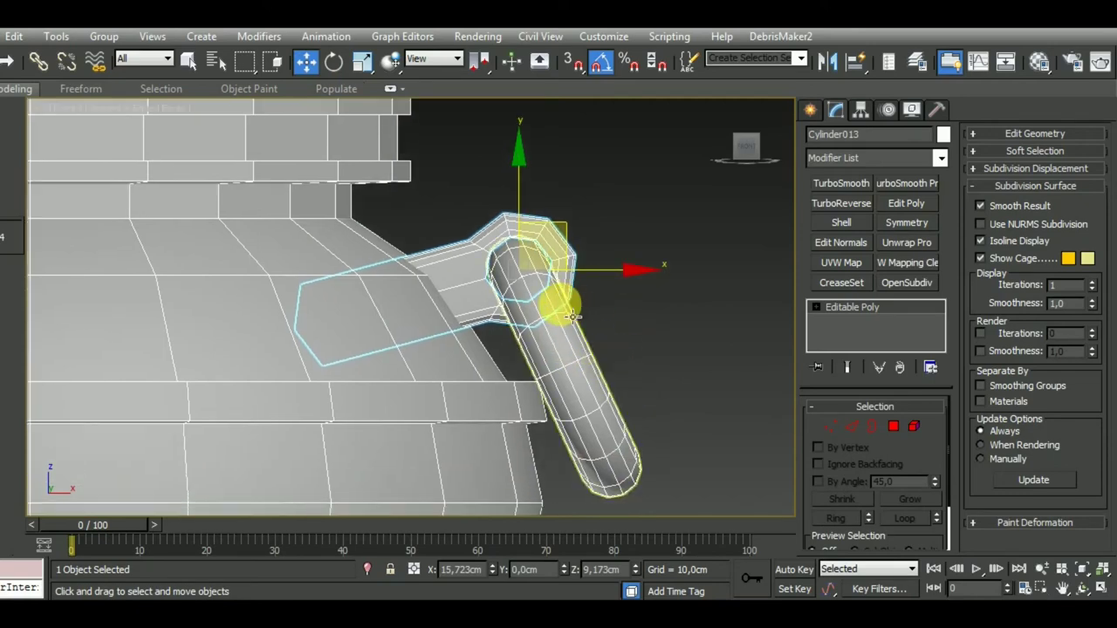
pyautogui.click(828, 426)
pyautogui.click(833, 425)
pyautogui.scroll(-3, 611, 359)
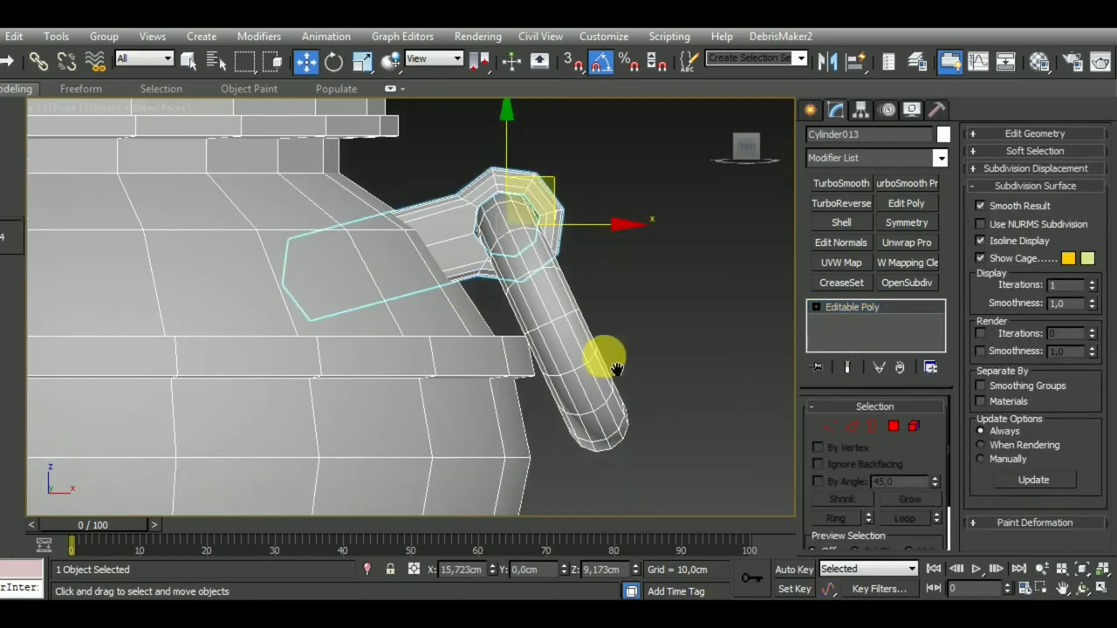
pyautogui.keyDown('ctrl'); pyautogui.click(604, 368); pyautogui.keyUp('ctrl')
# Clone the handle, mirror the copy on X, and place it against the pot's left side
pyautogui.scroll(-2, 670, 359)
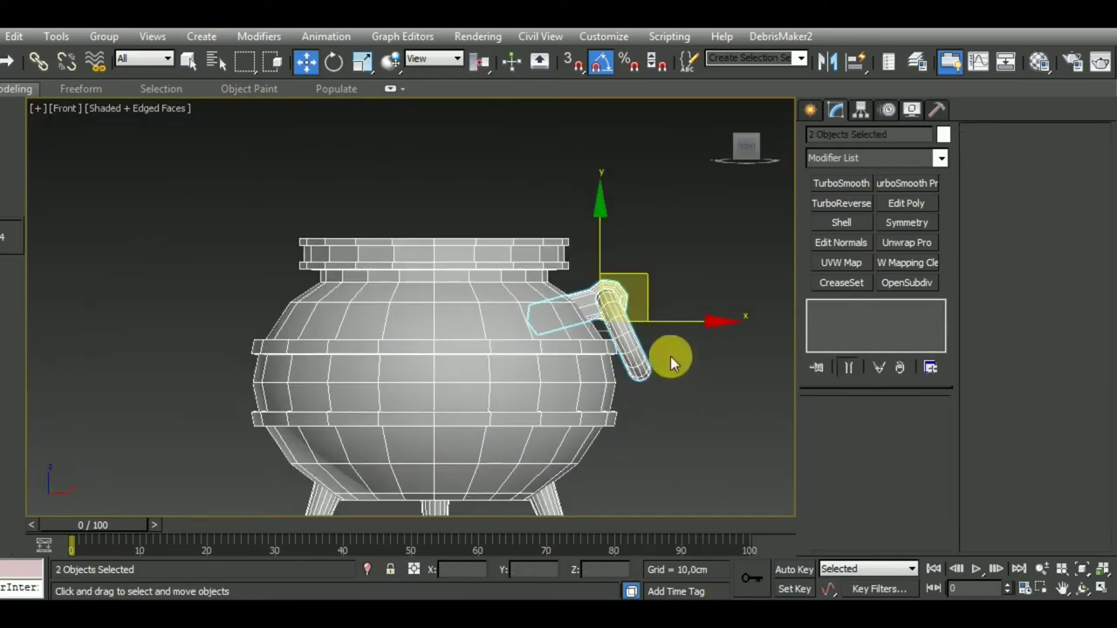
pyautogui.keyDown('shift'); pyautogui.moveTo(701, 335); pyautogui.dragTo(316, 321); pyautogui.keyUp('shift')
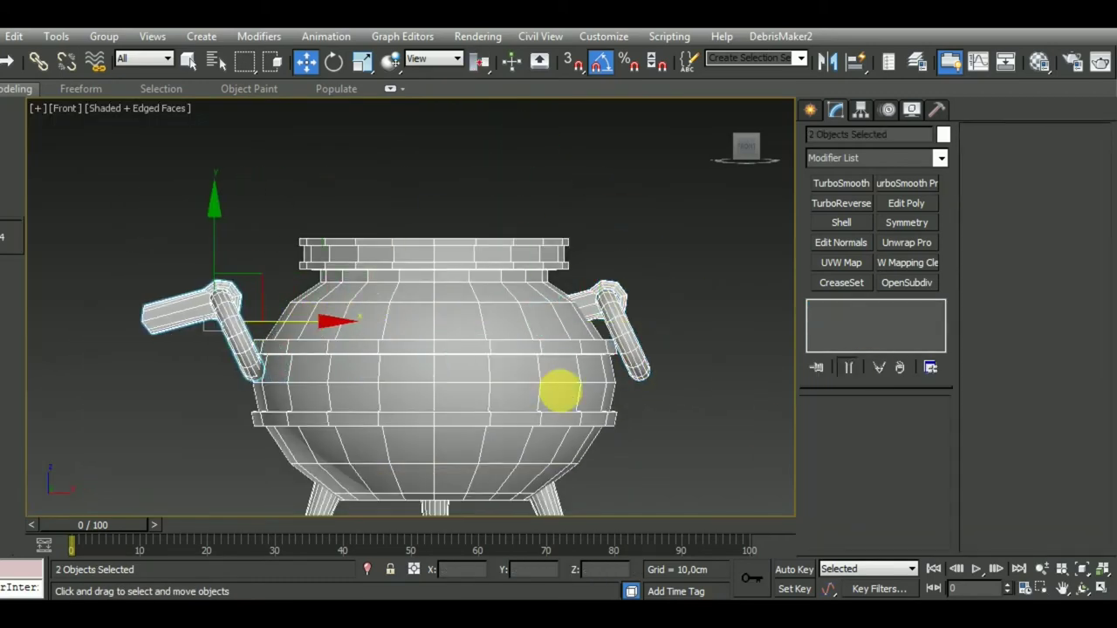
pyautogui.click(550, 390)
pyautogui.click(828, 59)
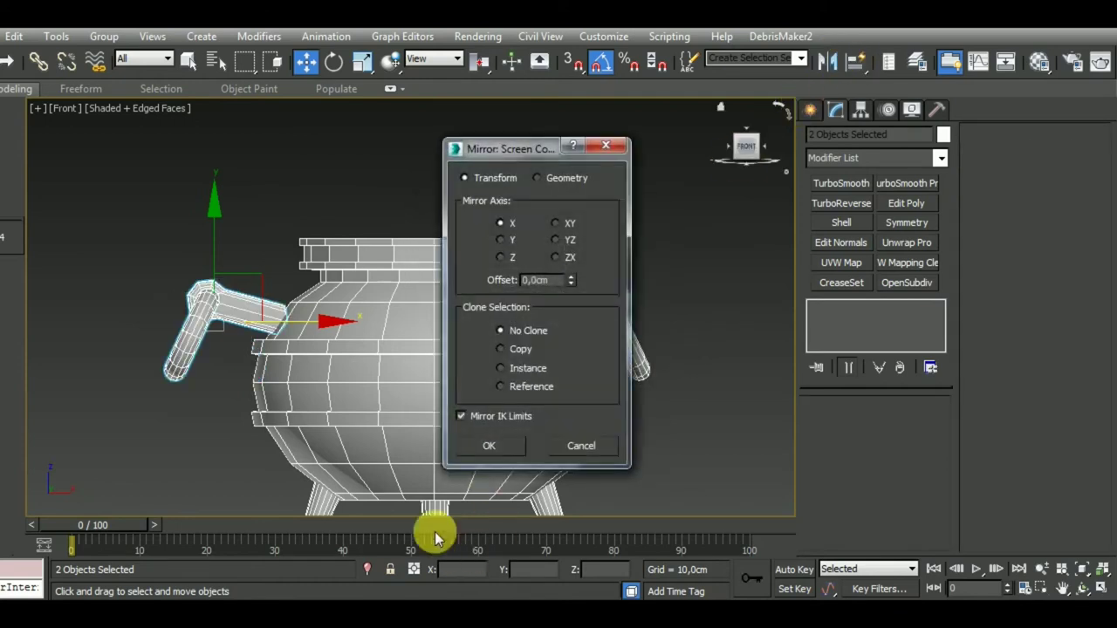
pyautogui.click(491, 448)
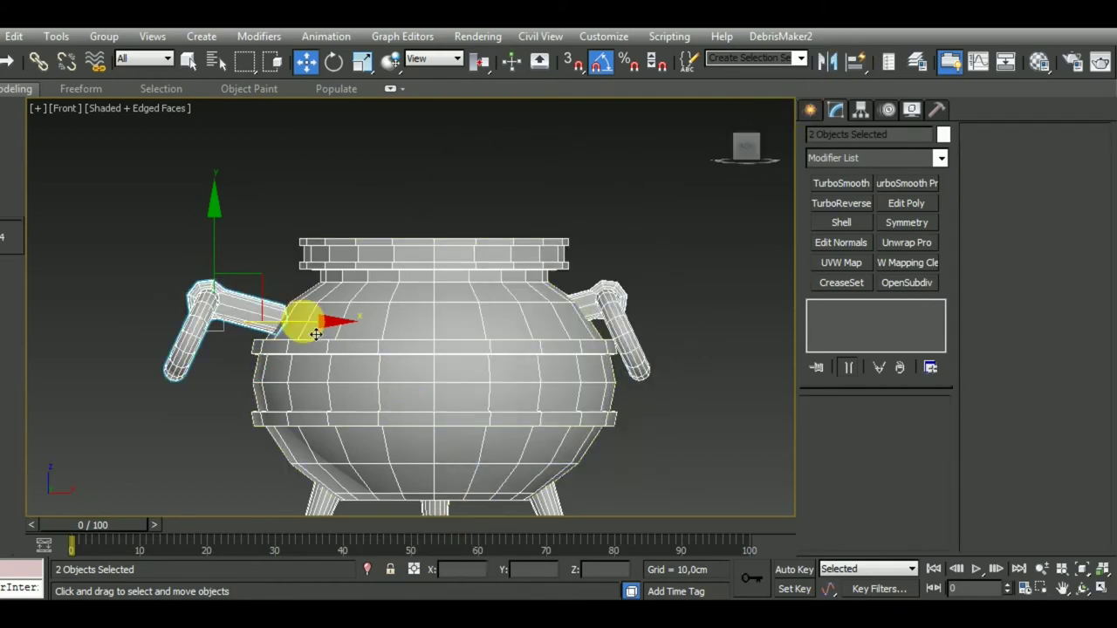
pyautogui.moveTo(316, 334); pyautogui.dragTo(369, 337)
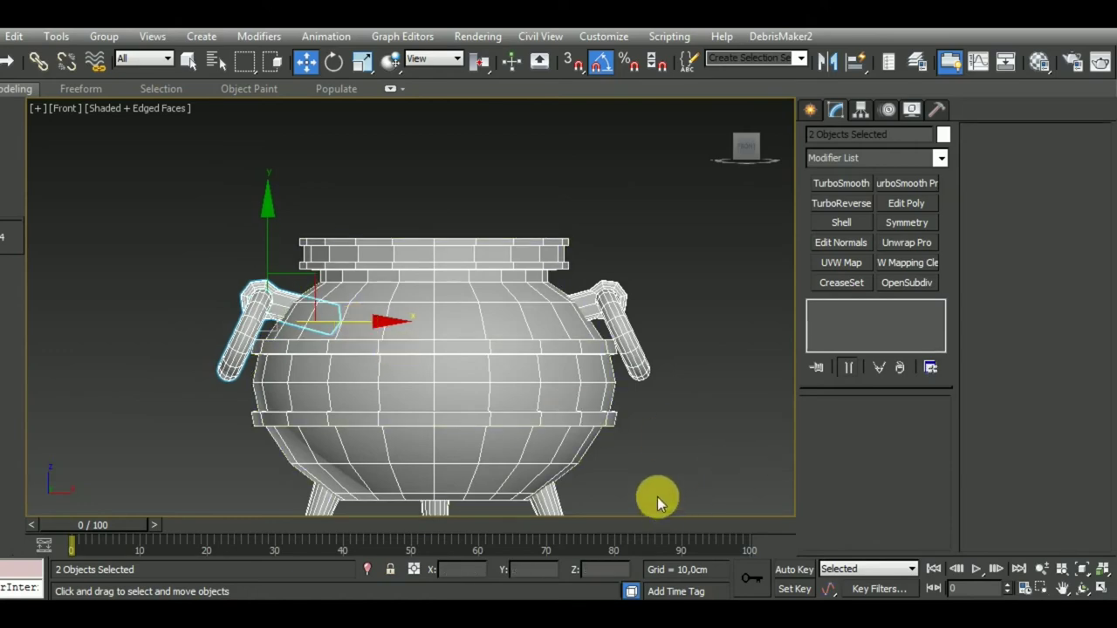
# Orbit above the pot, clear the selection, and view the shaded model without edges
pyautogui.moveTo(657, 497)
pyautogui.keyDown('alt'); pyautogui.mouseDown(button='middle')
pyautogui.moveTo(641, 421)
pyautogui.moveTo(671, 460)
pyautogui.mouseUp(button='middle'); pyautogui.keyUp('alt')
pyautogui.scroll(-2, 671, 460)
pyautogui.scroll(-3, 646, 462)
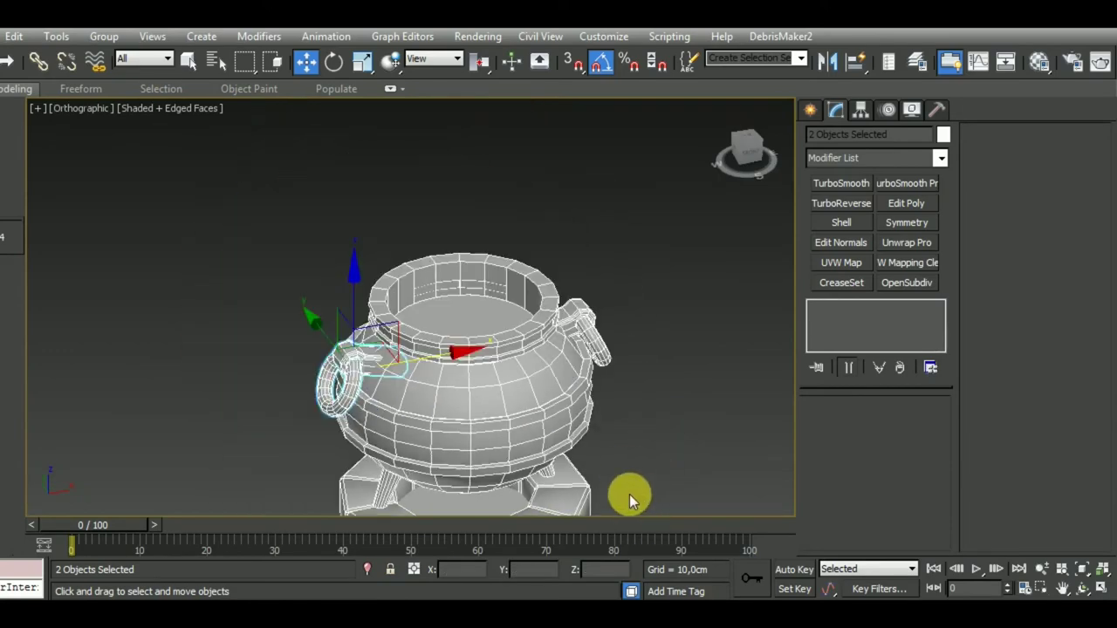
pyautogui.click(640, 451)
pyautogui.scroll(-2, 624, 414)
pyautogui.press('F4')
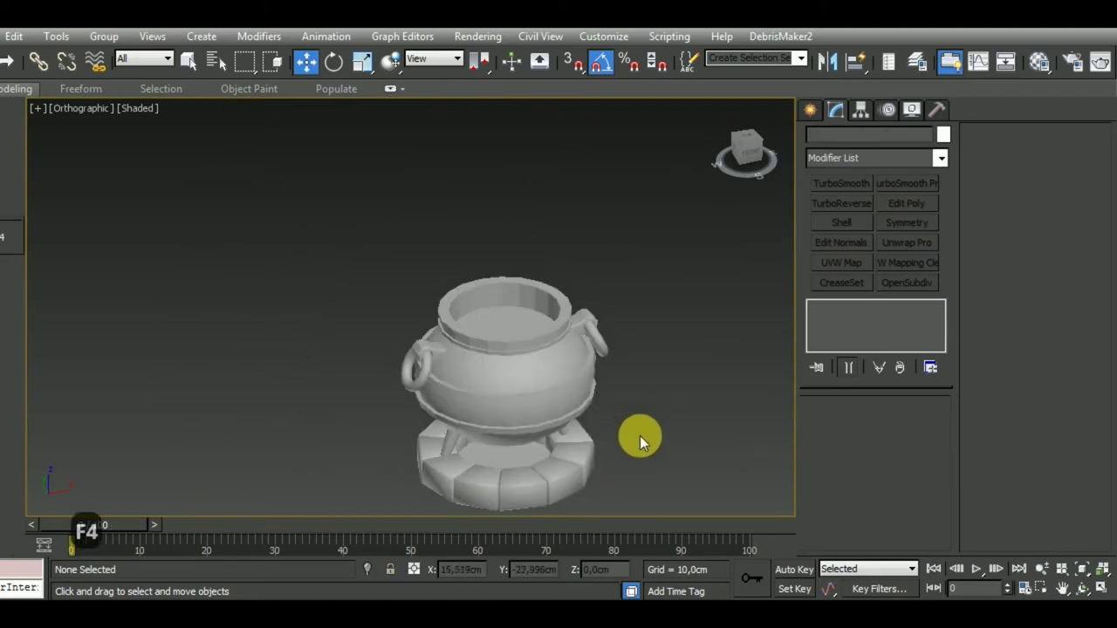
# Return to the edged-faces Front view with the pot panned left, and show Standard Primitives
pyautogui.moveTo(639, 435)
pyautogui.keyDown('alt'); pyautogui.mouseDown(button='middle')
pyautogui.moveTo(629, 409)
pyautogui.moveTo(592, 399)
pyautogui.moveTo(633, 406)
pyautogui.moveTo(631, 382)
pyautogui.moveTo(536, 424)
pyautogui.moveTo(629, 433)
pyautogui.mouseUp(button='middle'); pyautogui.keyUp('alt')
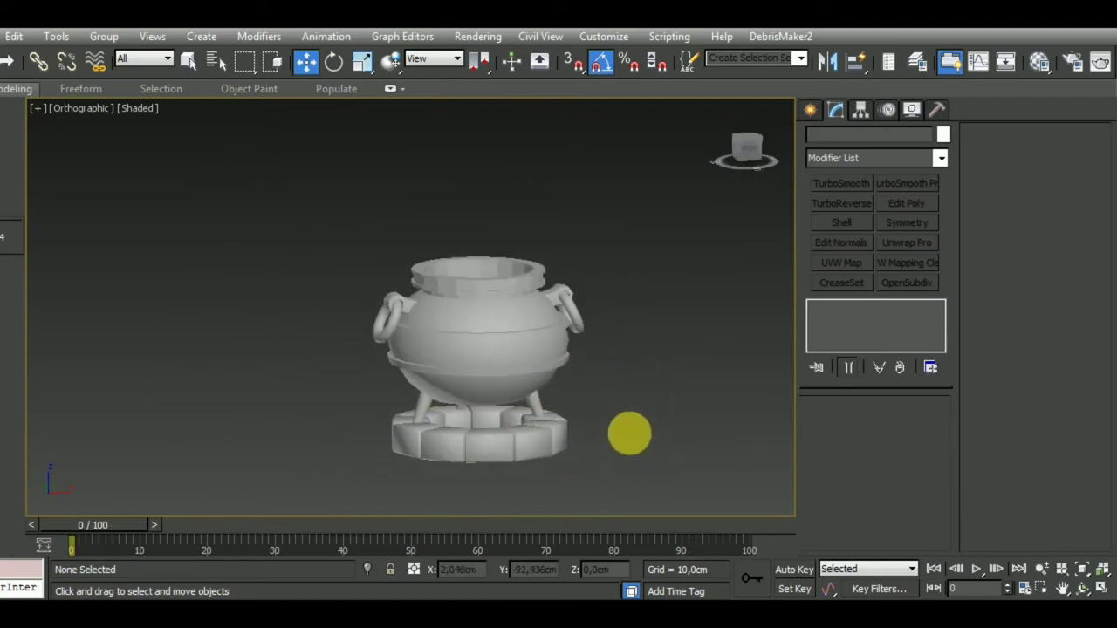
pyautogui.press('f')
pyautogui.press('F4')
pyautogui.scroll(2, 618, 436)
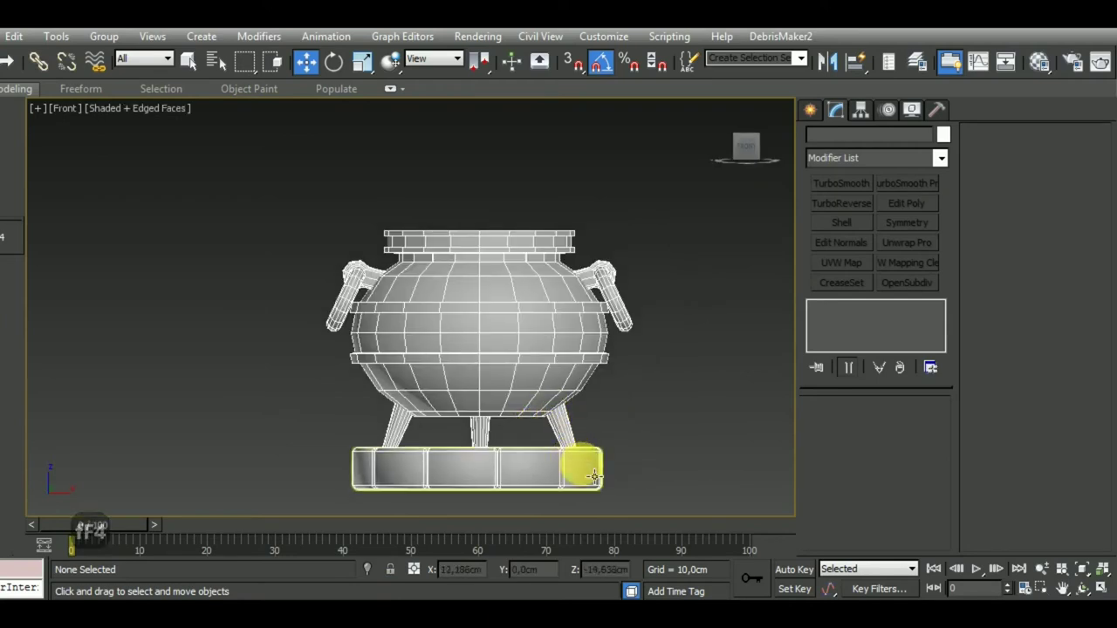
pyautogui.moveTo(728, 471)
pyautogui.mouseDown(button='middle')
pyautogui.moveTo(678, 454)
pyautogui.moveTo(540, 461)
pyautogui.mouseUp(button='middle')
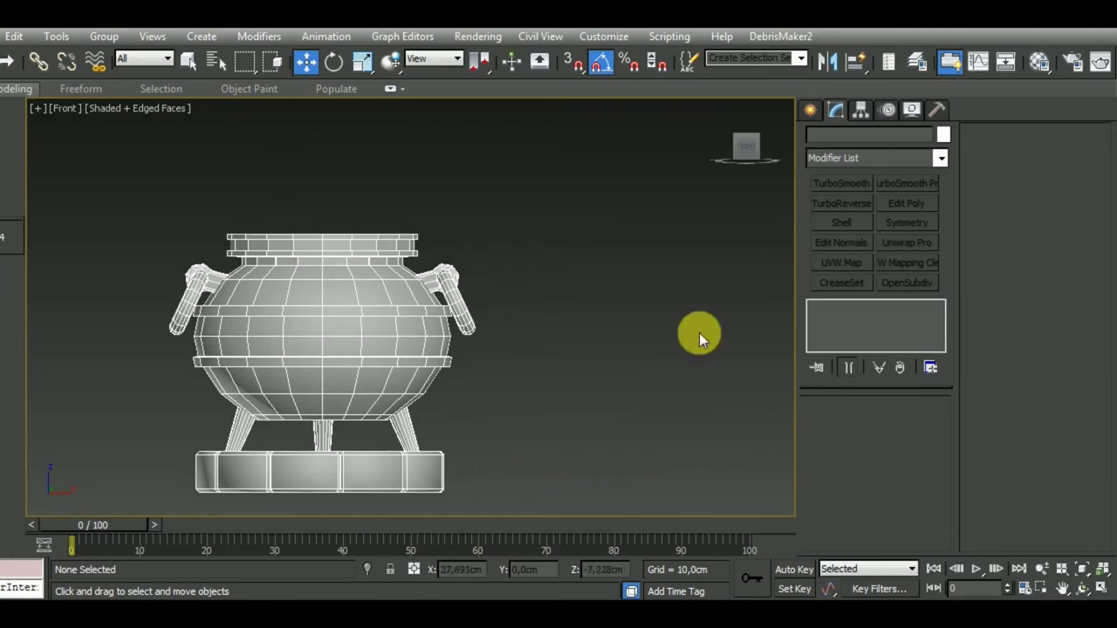
pyautogui.click(811, 110)
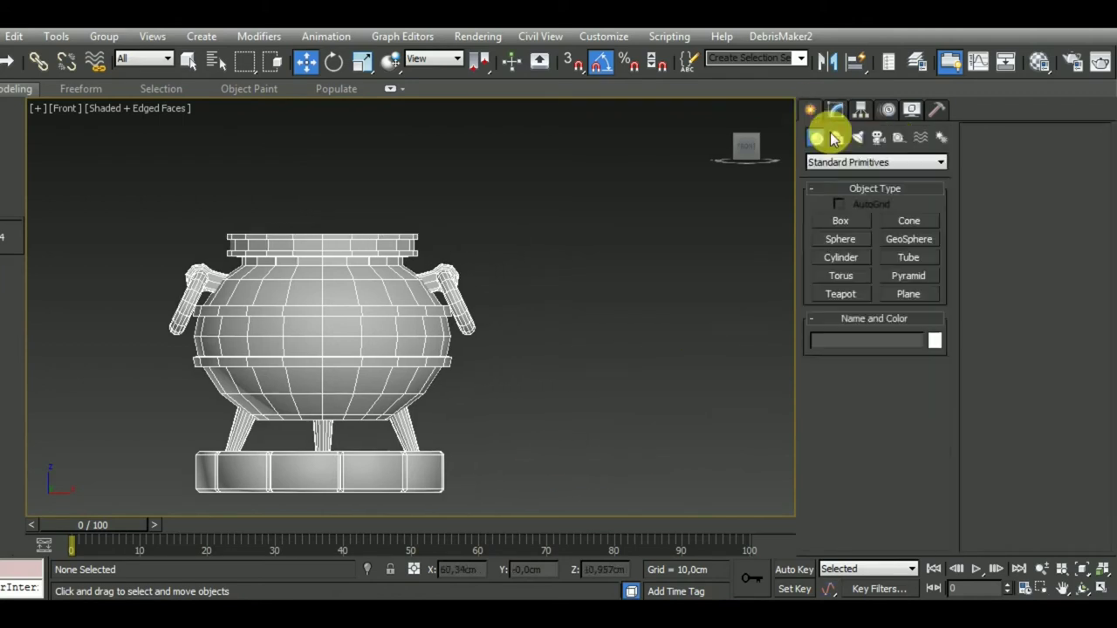
# Draw a new cylinder beside the pot
pyautogui.click(842, 258)
pyautogui.moveTo(570, 397); pyautogui.dragTo(531, 370, button='middle')
pyautogui.moveTo(488, 393); pyautogui.dragTo(512, 427)
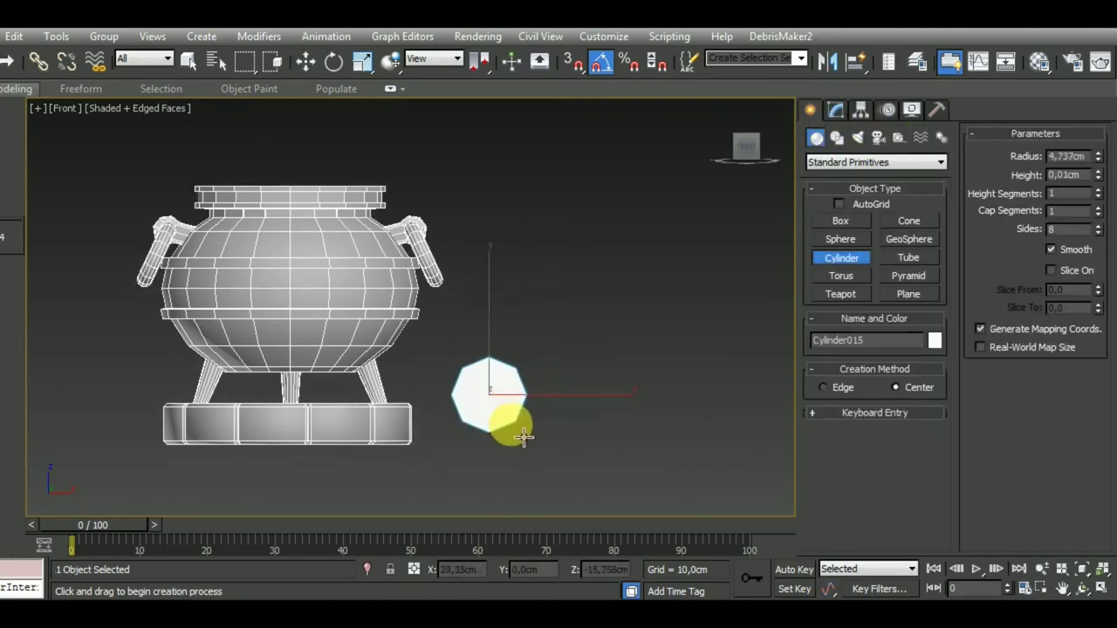
pyautogui.click(411, 169)
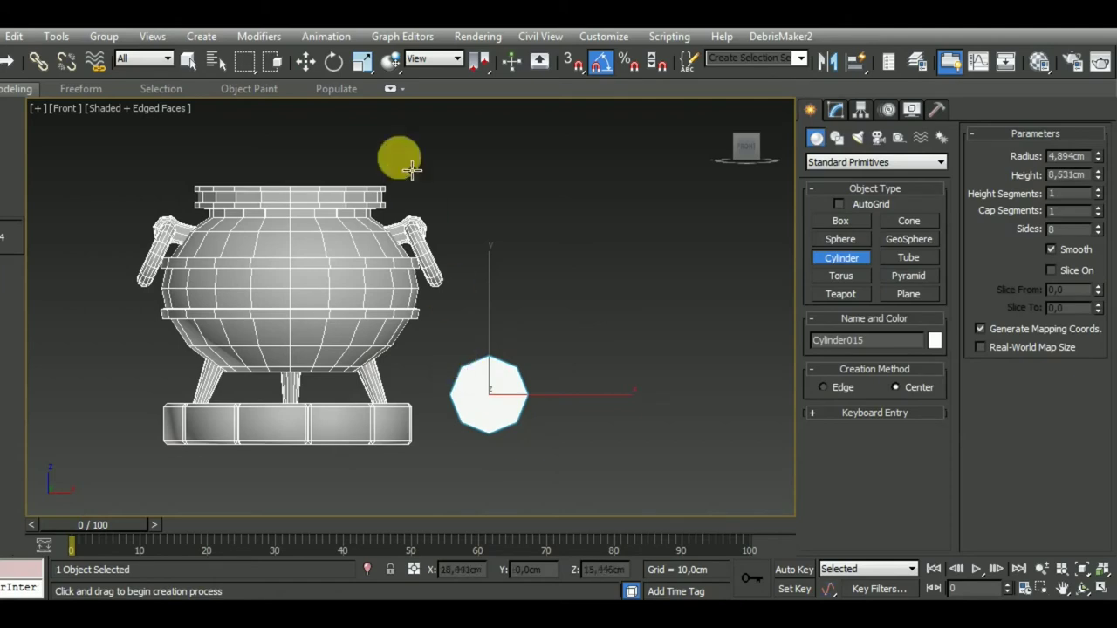
pyautogui.click(305, 61)
pyautogui.moveTo(596, 404); pyautogui.dragTo(587, 385, button='middle')
# Assign the grey material to the new cylinder
pyautogui.press('m')
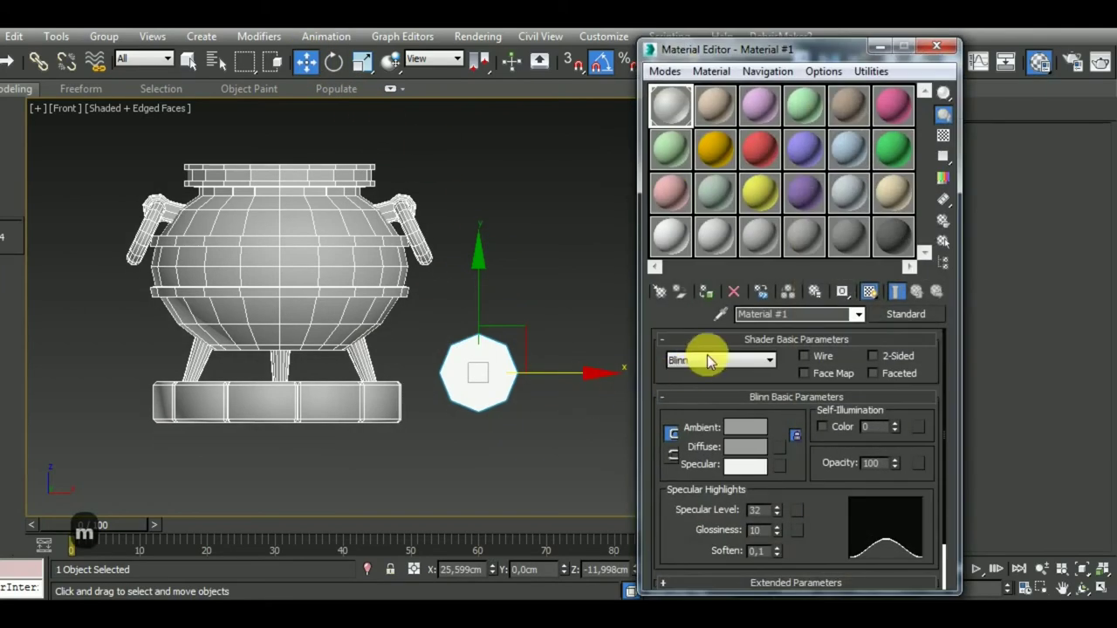
pyautogui.click(708, 293)
pyautogui.click(936, 45)
pyautogui.moveTo(568, 384)
pyautogui.keyDown('alt'); pyautogui.mouseDown(button='middle')
pyautogui.moveTo(582, 395)
pyautogui.moveTo(518, 434)
pyautogui.mouseUp(button='middle'); pyautogui.keyUp('alt')
# Set the cylinder's Height to 17.744 cm and Sides to 16
pyautogui.click(836, 112)
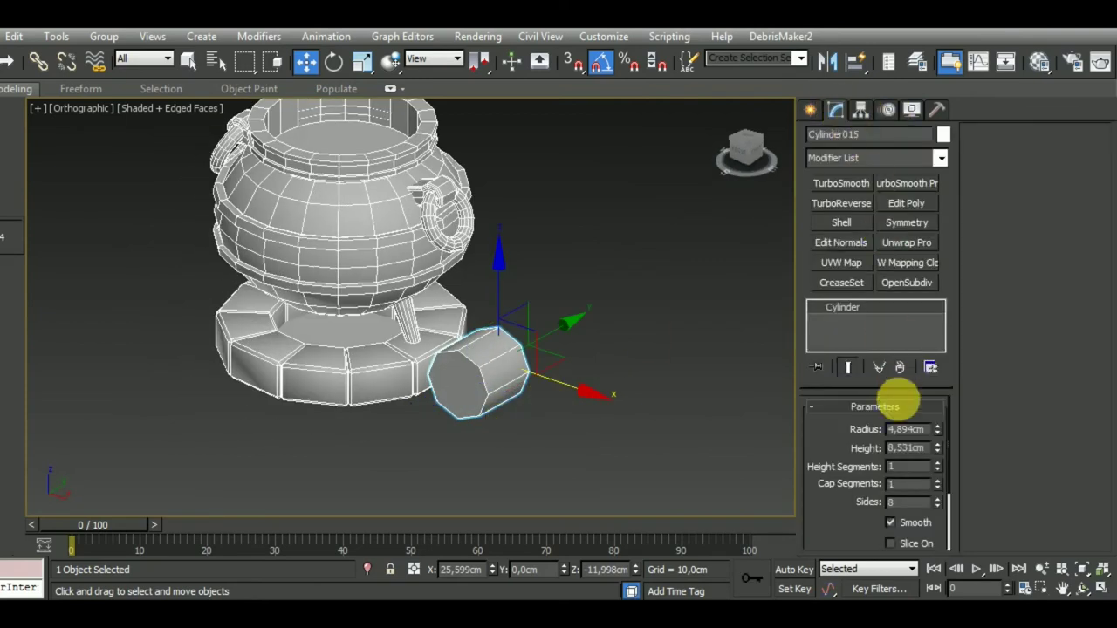
pyautogui.moveTo(940, 447); pyautogui.dragTo(949, 349)
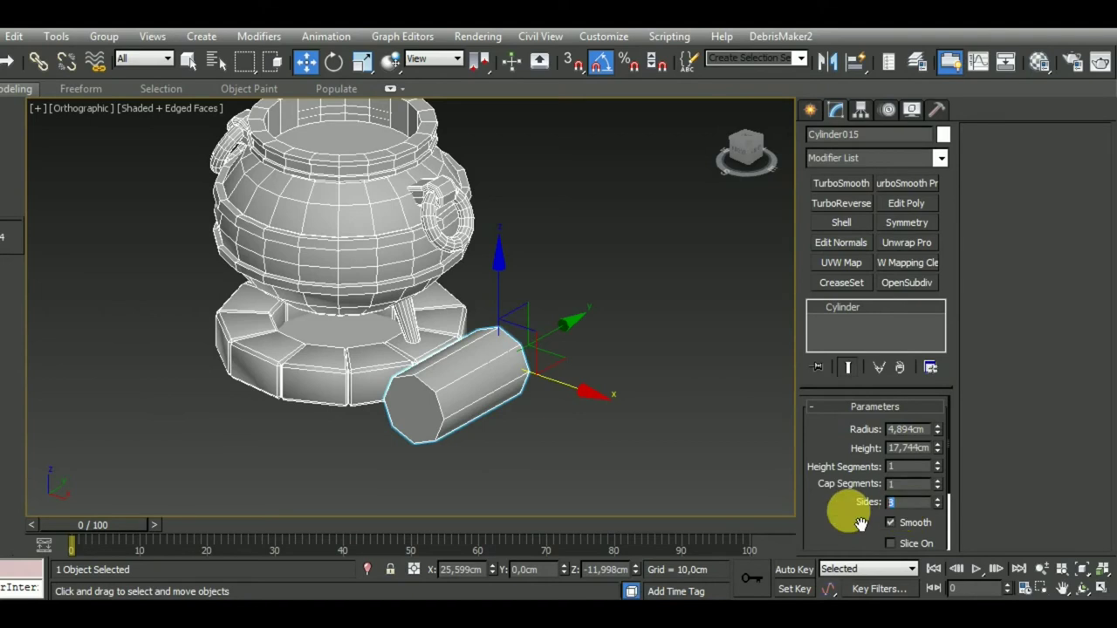
pyautogui.write('16')
pyautogui.press('f')
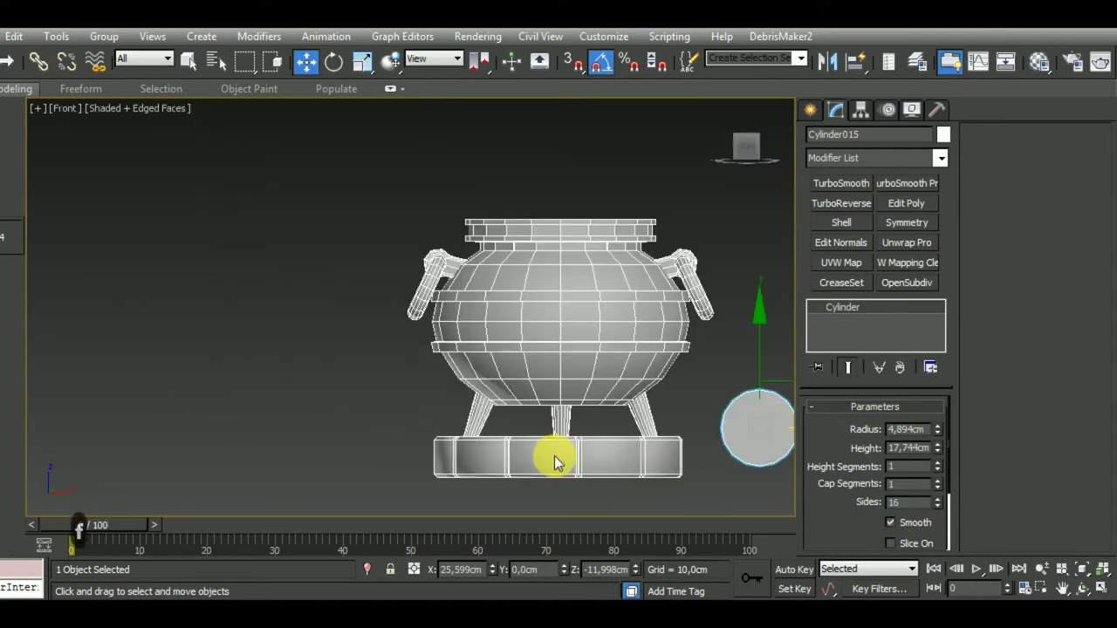
pyautogui.scroll(3, 687, 423)
# Move the cylinder under the pot onto the base and reduce its radius to 3.915 cm
pyautogui.moveTo(705, 400); pyautogui.dragTo(435, 407)
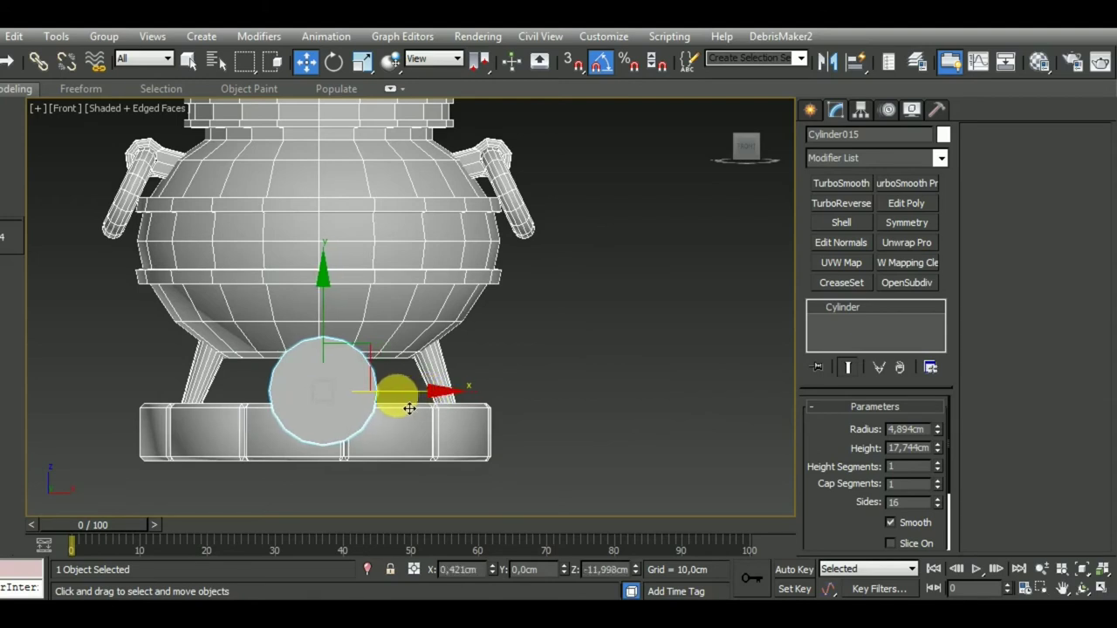
pyautogui.moveTo(336, 343); pyautogui.dragTo(325, 351)
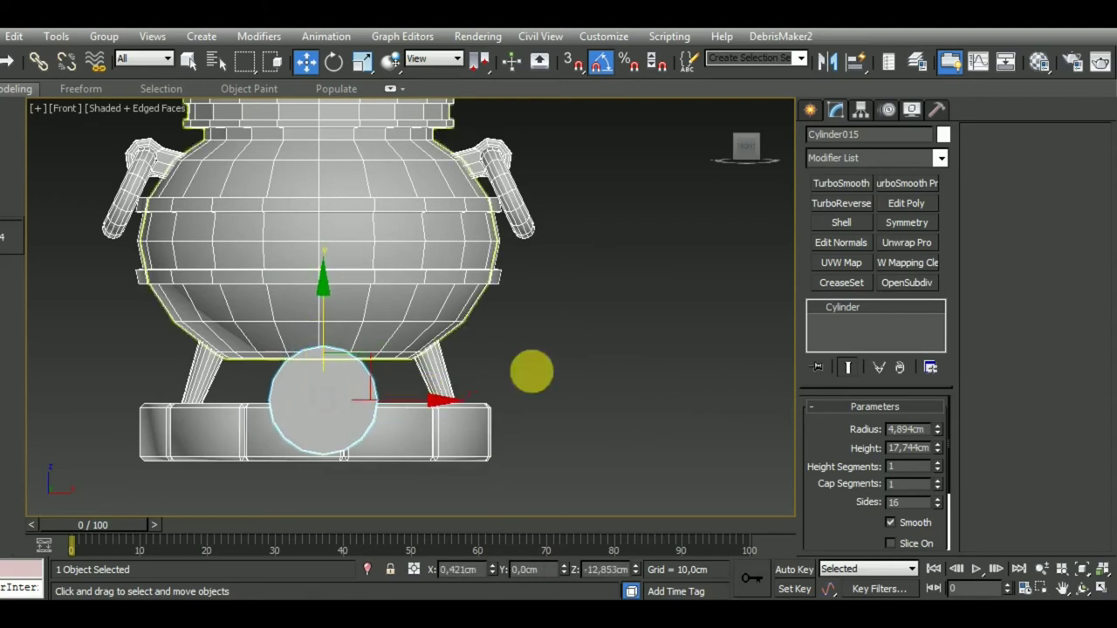
pyautogui.moveTo(940, 438); pyautogui.dragTo(952, 457)
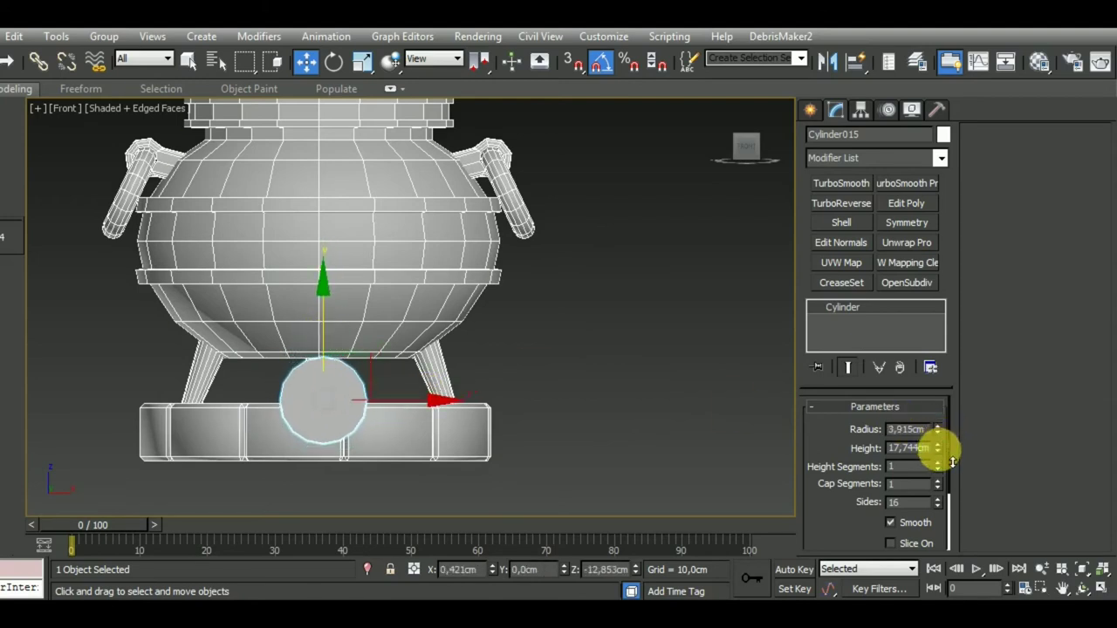
pyautogui.press('z')
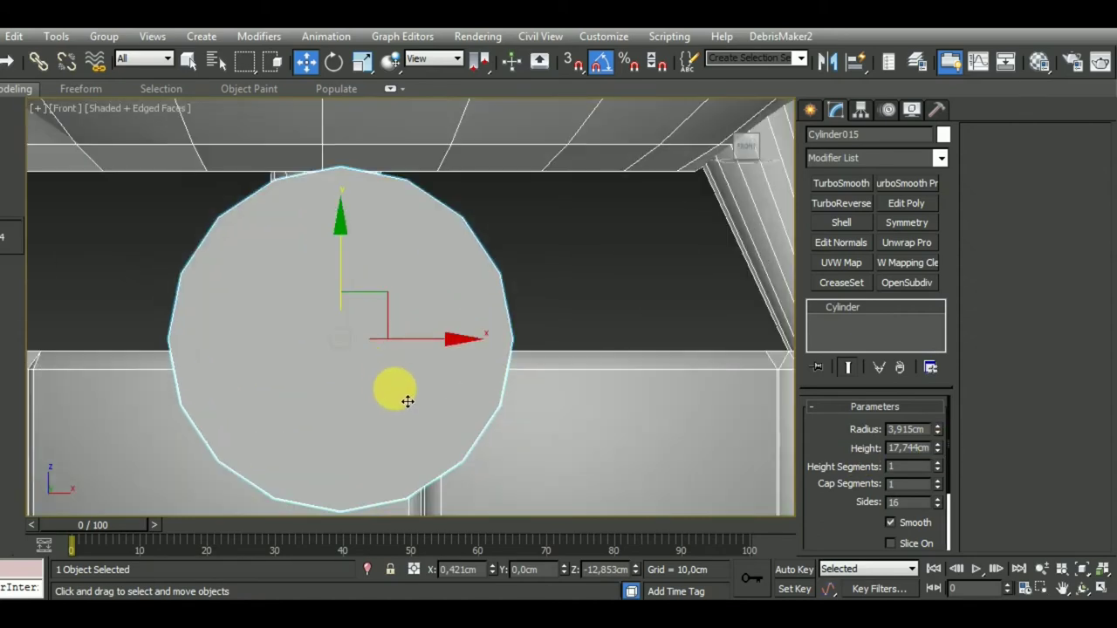
pyautogui.scroll(-3, 407, 401)
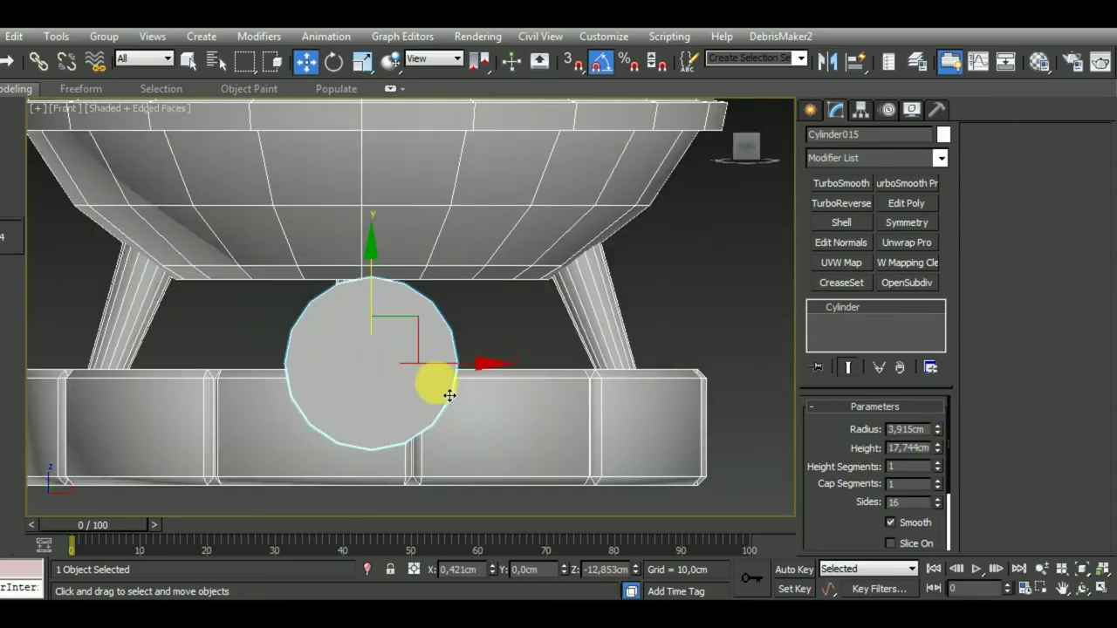
pyautogui.scroll(-2, 449, 396)
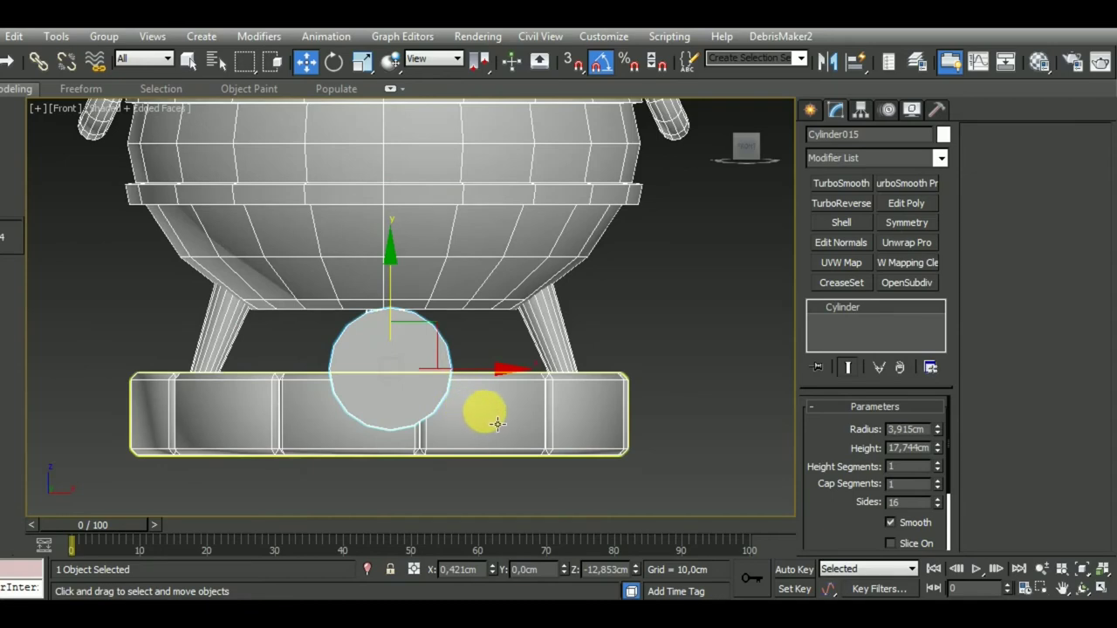
pyautogui.keyDown('alt'); pyautogui.moveTo(497, 424); pyautogui.dragTo(559, 434, button='middle'); pyautogui.keyUp('alt')
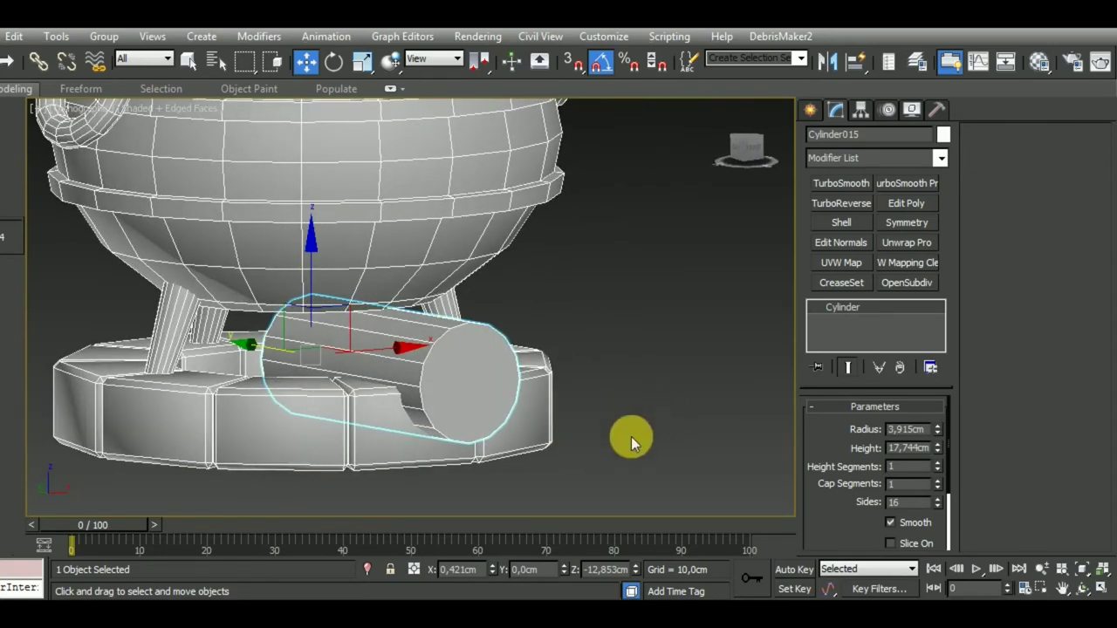
pyautogui.press('f')
pyautogui.scroll(5, 648, 457)
pyautogui.moveTo(647, 457); pyautogui.dragTo(605, 416, button='middle')
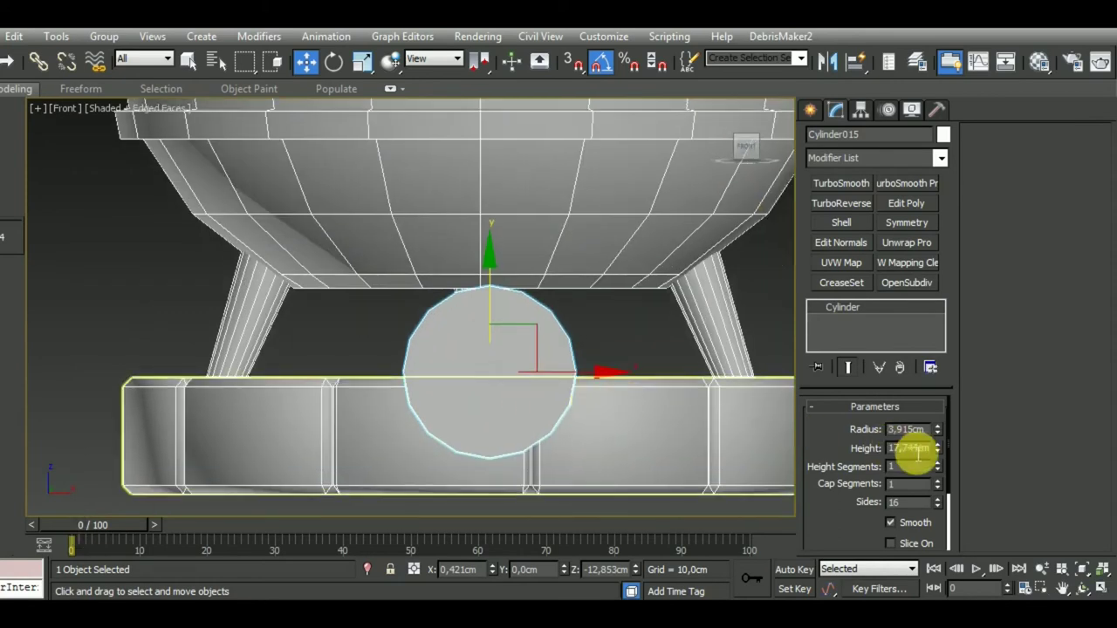
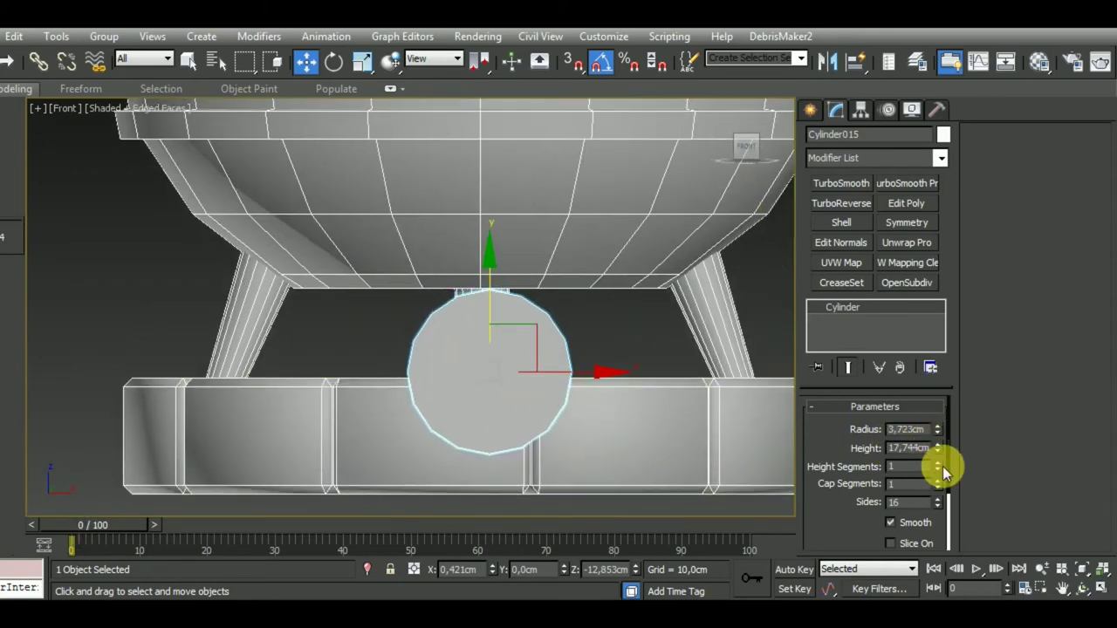
# Convert Cylinder015 to Editable Poly and delete its lower-half polygons
pyautogui.rightClick(888, 330)
pyautogui.click(942, 442)
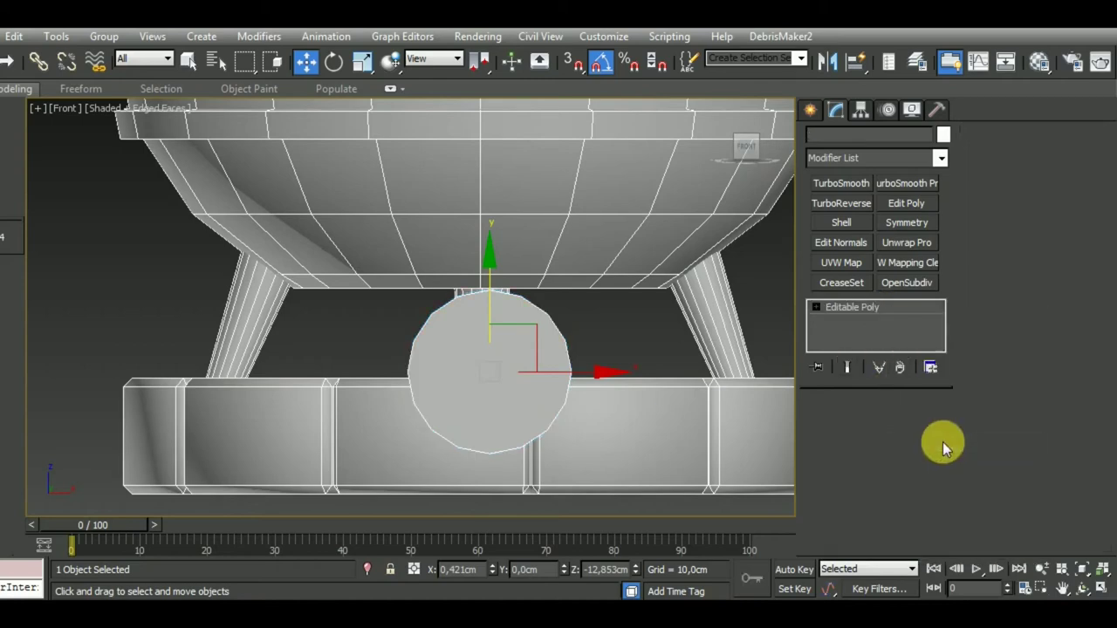
pyautogui.click(834, 428)
pyautogui.moveTo(347, 358); pyautogui.dragTo(655, 399)
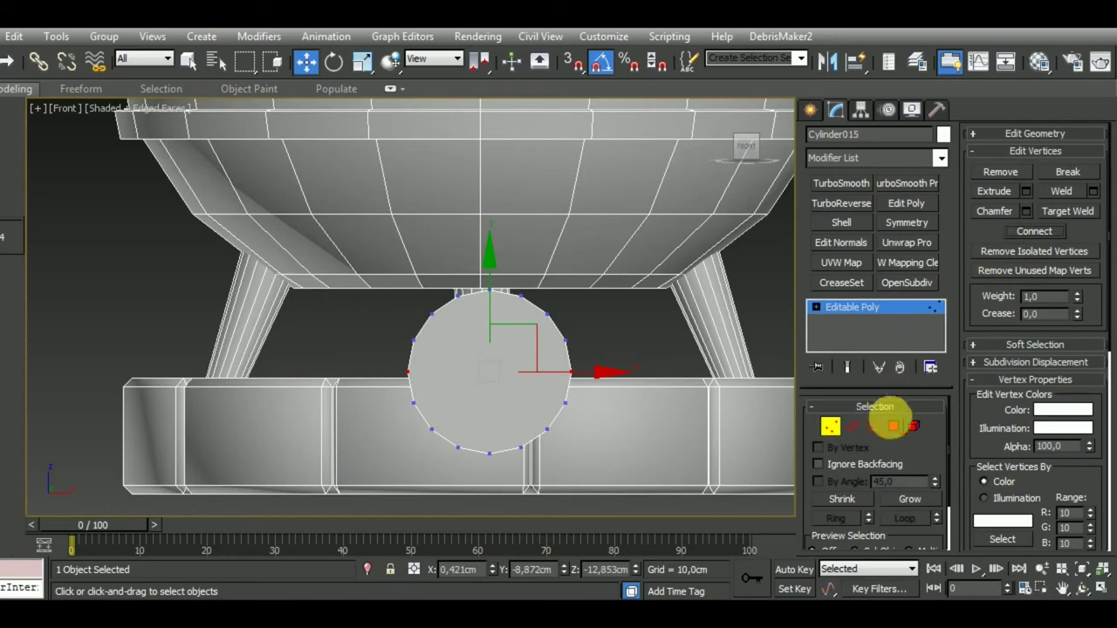
pyautogui.click(893, 426)
pyautogui.moveTo(656, 449); pyautogui.dragTo(646, 406, button='middle')
pyautogui.click(424, 353)
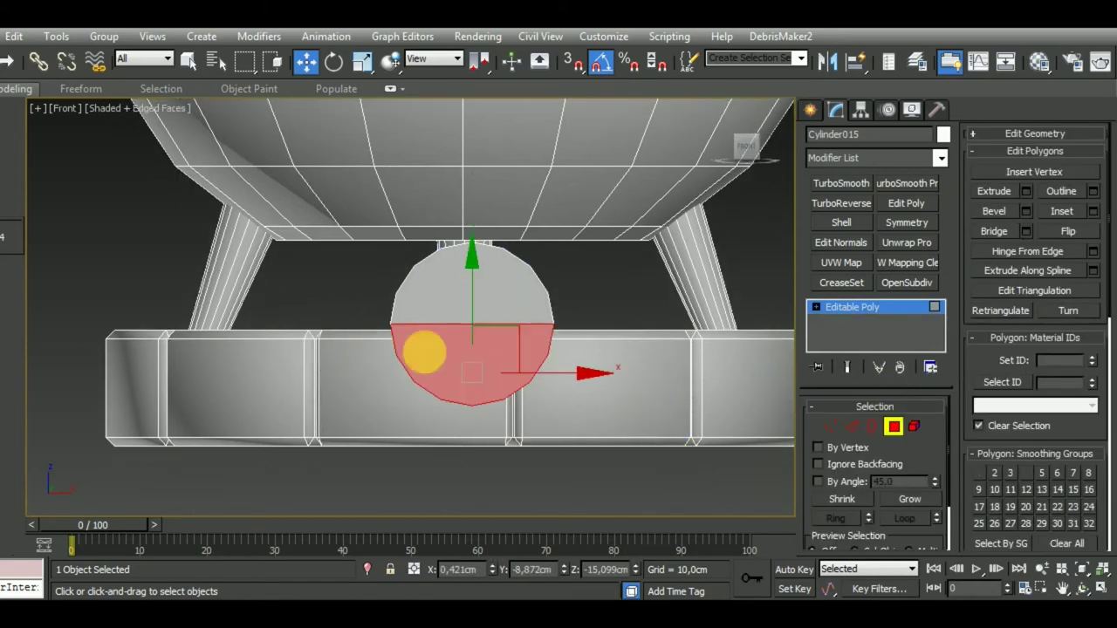
pyautogui.press('Delete')
# Select the open border left by the cut and view the half-cylinder at an angle
pyautogui.click(872, 426)
pyautogui.click(527, 326)
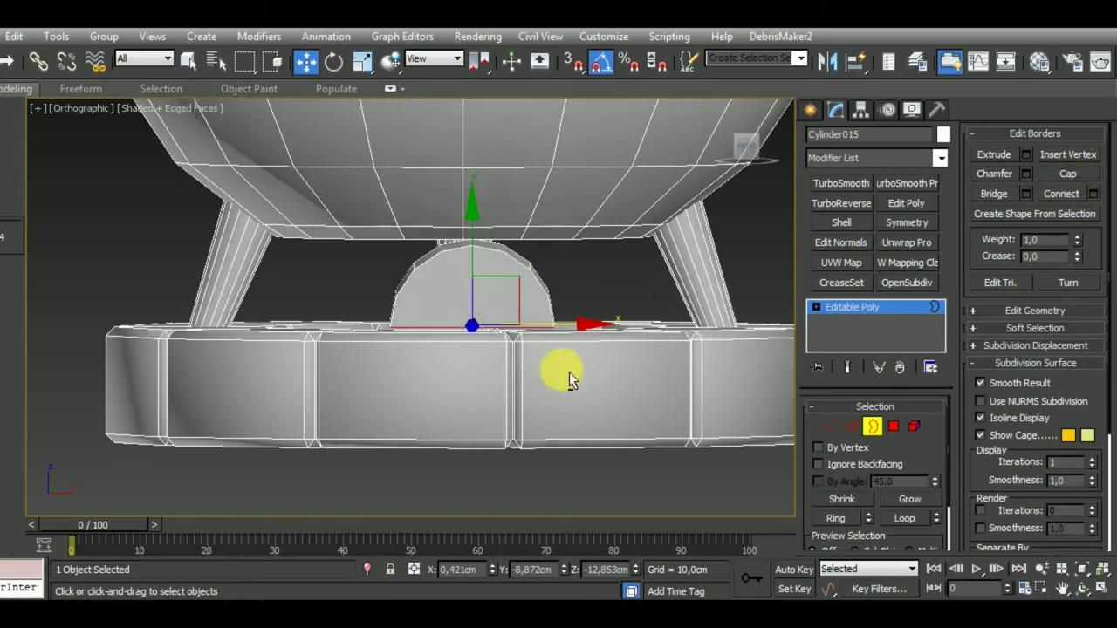
pyautogui.keyDown('alt'); pyautogui.moveTo(561, 373); pyautogui.dragTo(794, 381, button='middle'); pyautogui.keyUp('alt')
# Tilt the half-cylinder about 5° in the Left view
pyautogui.click(873, 426)
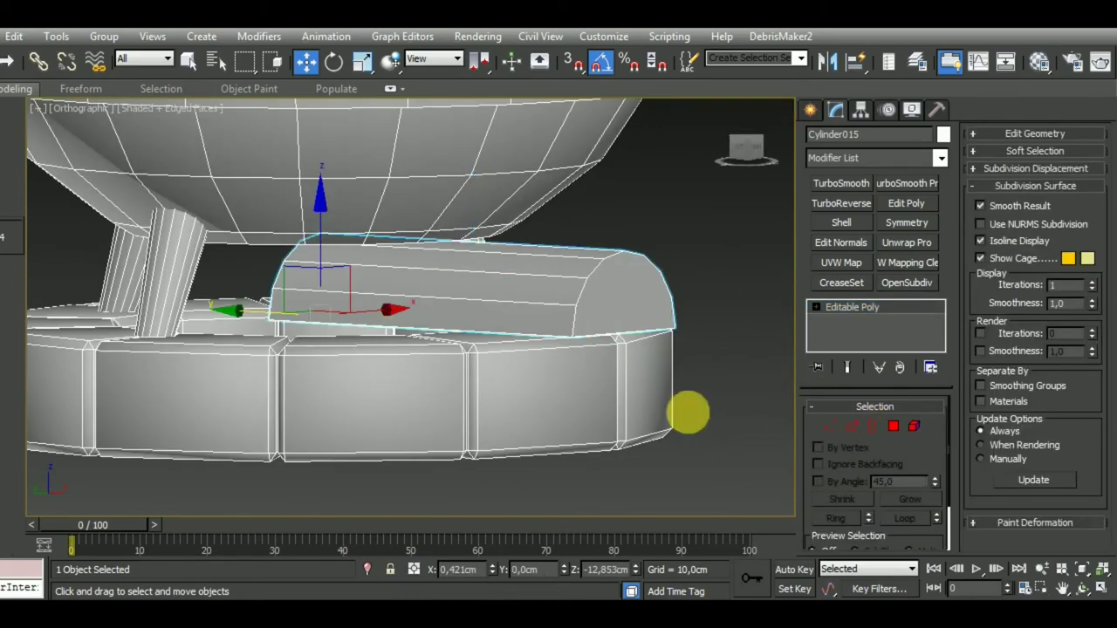
pyautogui.keyDown('alt'); pyautogui.moveTo(688, 413); pyautogui.dragTo(670, 400, button='middle'); pyautogui.keyUp('alt')
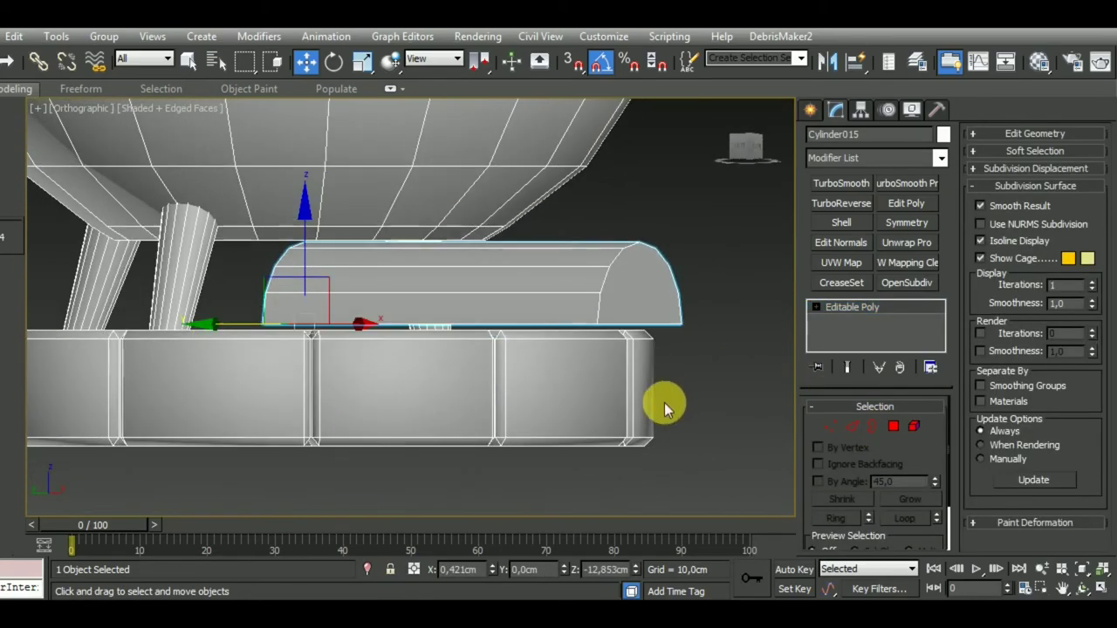
pyautogui.press('l')
pyautogui.scroll(3, 589, 364)
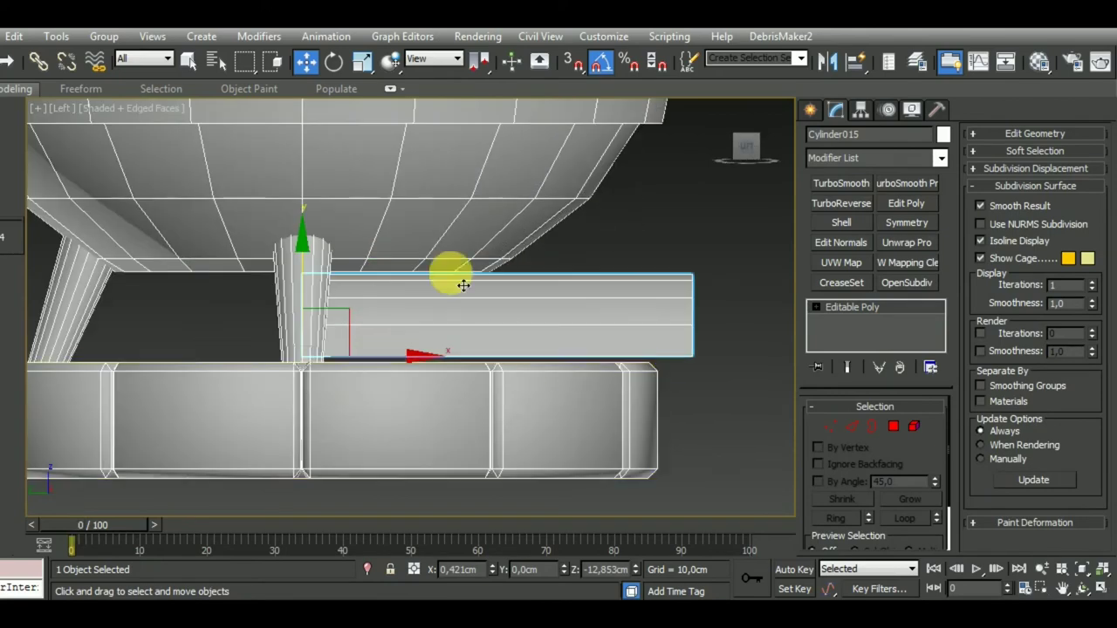
pyautogui.click(333, 61)
pyautogui.moveTo(399, 305)
pyautogui.mouseDown()
pyautogui.moveTo(406, 310)
pyautogui.moveTo(390, 292)
pyautogui.mouseUp()
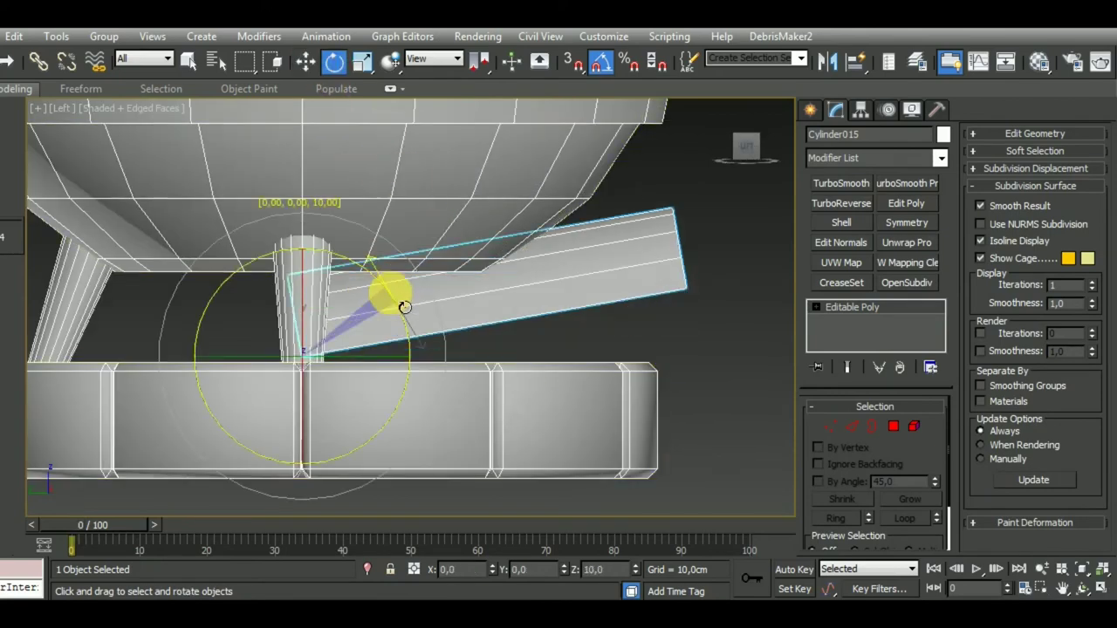
# Move the piece down and sideways until it rests on the base ring
pyautogui.click(306, 61)
pyautogui.moveTo(307, 282); pyautogui.dragTo(322, 331)
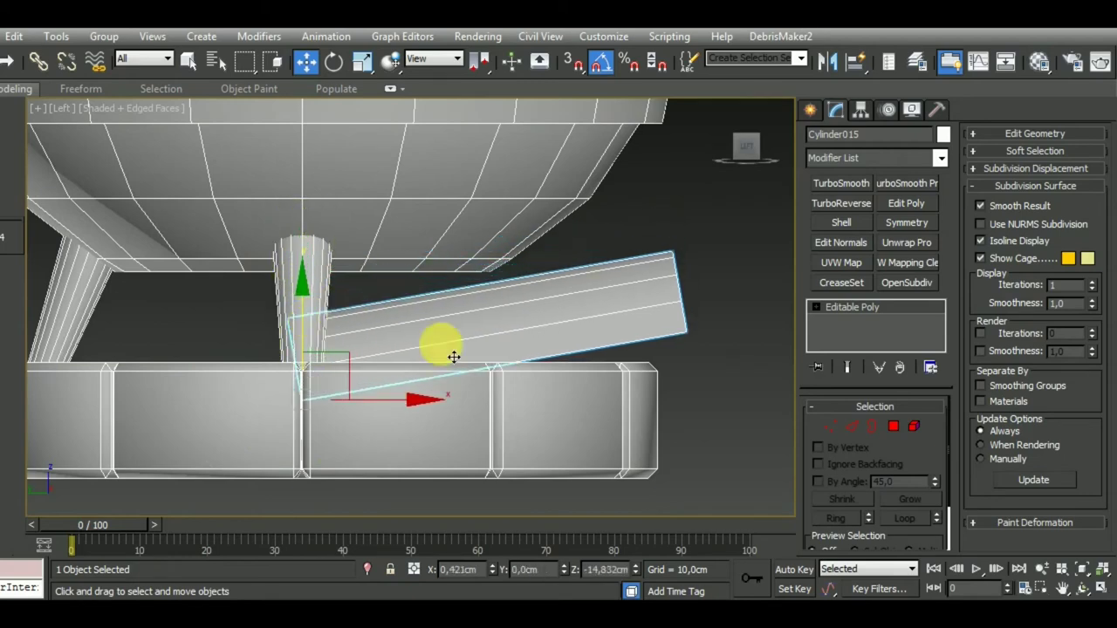
pyautogui.keyDown('alt'); pyautogui.moveTo(454, 357); pyautogui.dragTo(511, 407, button='middle'); pyautogui.keyUp('alt')
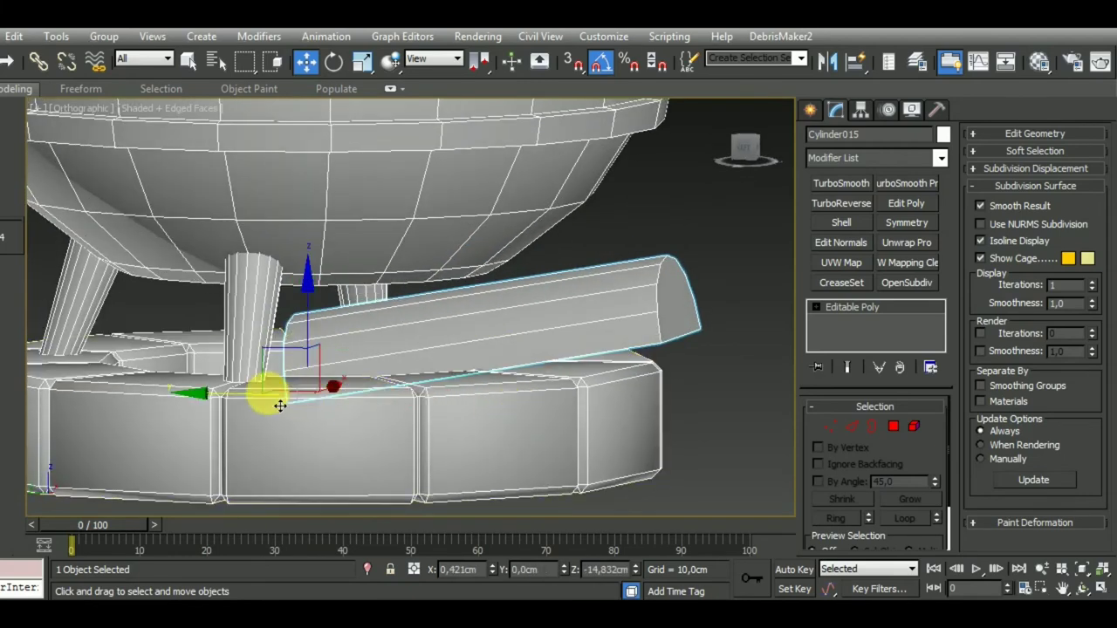
pyautogui.moveTo(275, 407); pyautogui.dragTo(239, 391)
pyautogui.moveTo(419, 411)
pyautogui.keyDown('alt'); pyautogui.mouseDown(button='middle')
pyautogui.moveTo(382, 443)
pyautogui.moveTo(407, 445)
pyautogui.moveTo(398, 449)
pyautogui.moveTo(361, 441)
pyautogui.moveTo(491, 390)
pyautogui.moveTo(269, 382)
pyautogui.moveTo(432, 397)
pyautogui.mouseUp(button='middle'); pyautogui.keyUp('alt')
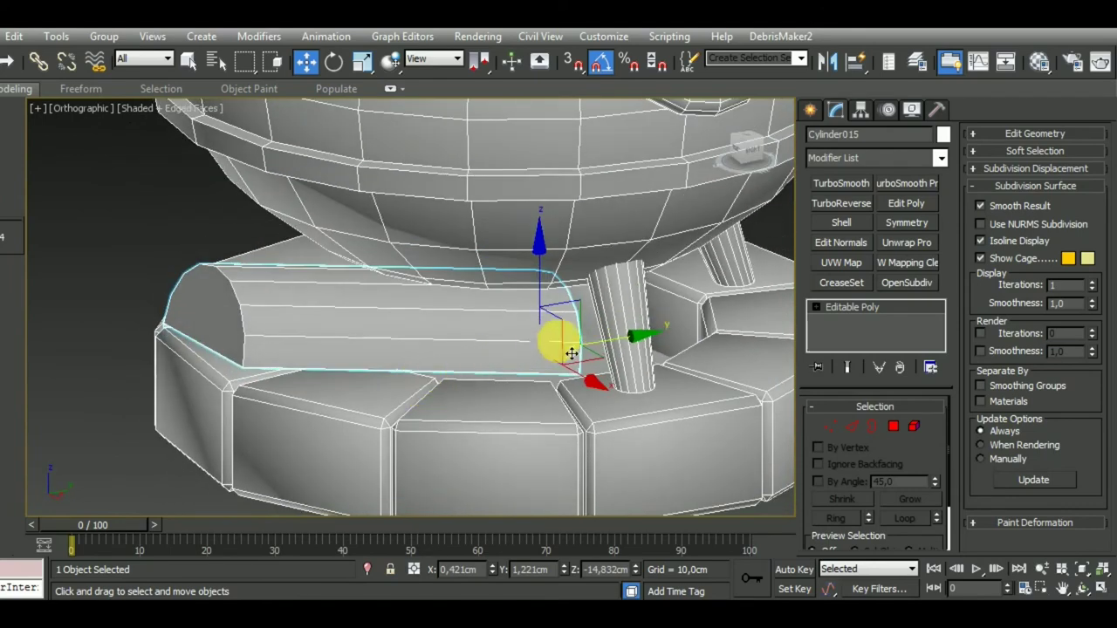
pyautogui.moveTo(626, 351); pyautogui.dragTo(543, 338)
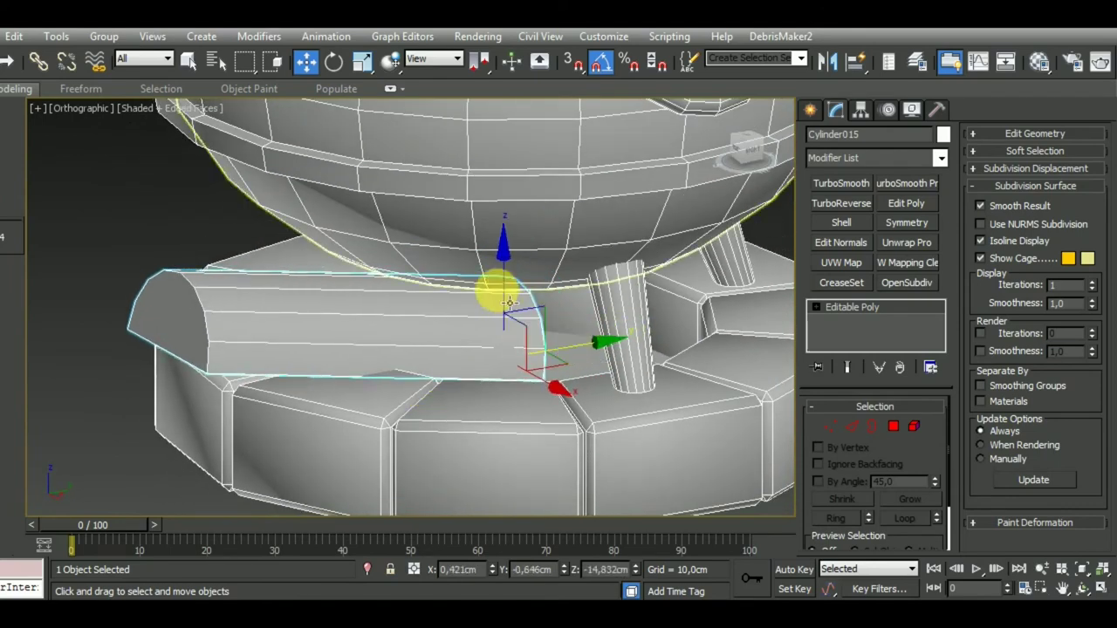
pyautogui.moveTo(514, 302); pyautogui.dragTo(511, 279)
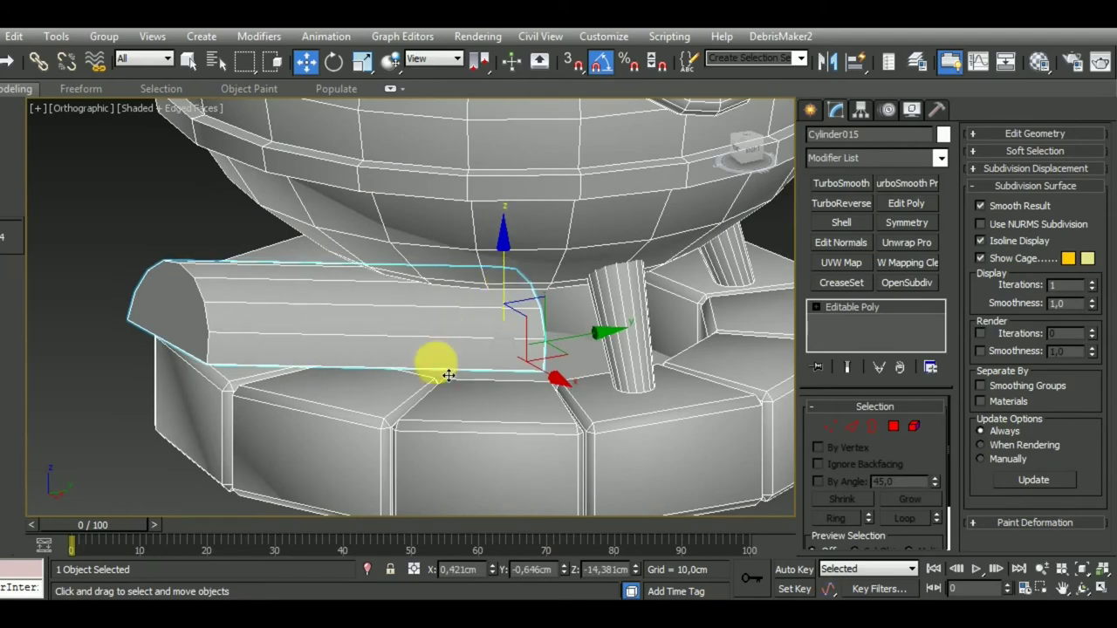
pyautogui.moveTo(436, 366)
pyautogui.keyDown('alt'); pyautogui.mouseDown(button='middle')
pyautogui.moveTo(590, 336)
pyautogui.moveTo(661, 344)
pyautogui.moveTo(611, 345)
pyautogui.mouseUp(button='middle'); pyautogui.keyUp('alt')
pyautogui.moveTo(221, 298); pyautogui.dragTo(219, 301)
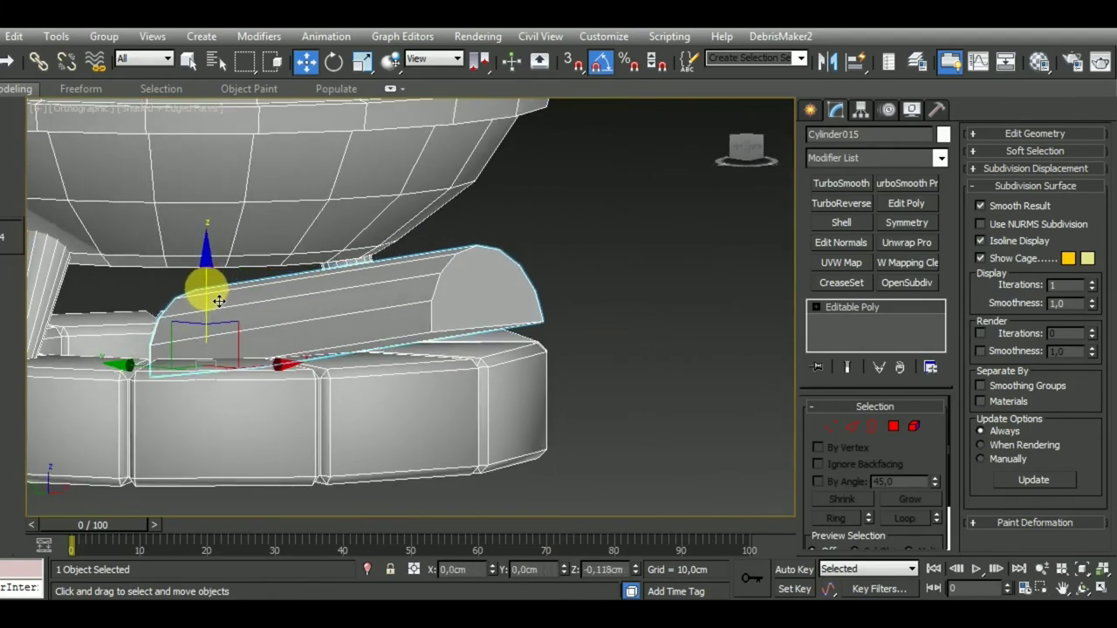
# Shift-rotate the piece around the stand to start a clone
pyautogui.moveTo(559, 373)
pyautogui.keyDown('alt'); pyautogui.mouseDown(button='middle')
pyautogui.moveTo(473, 414)
pyautogui.moveTo(418, 416)
pyautogui.moveTo(486, 349)
pyautogui.moveTo(352, 145)
pyautogui.mouseUp(button='middle'); pyautogui.keyUp('alt')
pyautogui.click(333, 61)
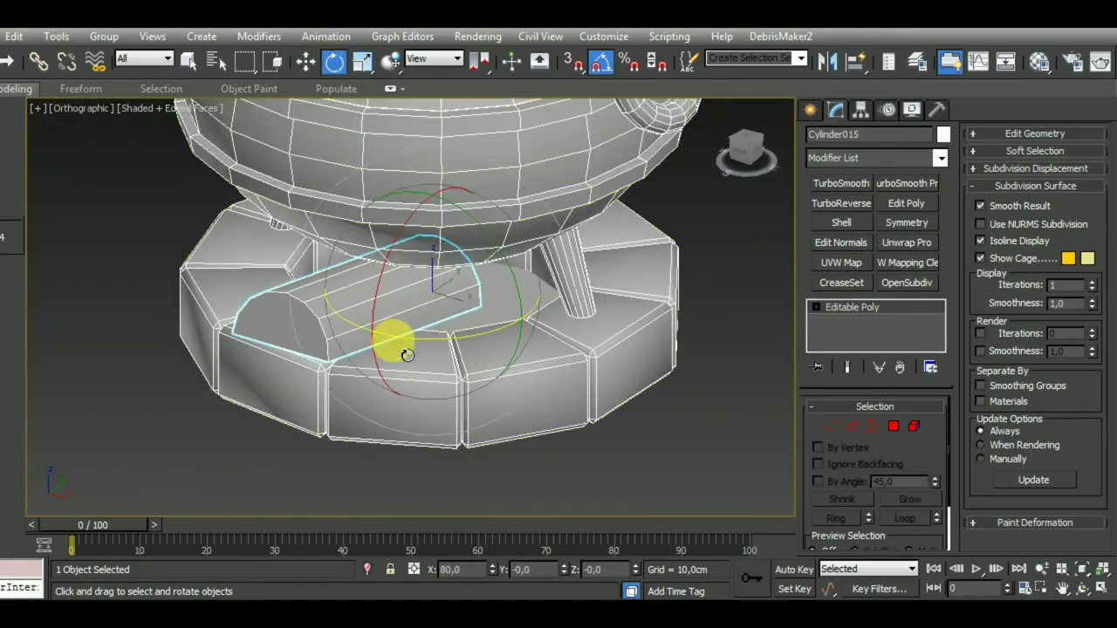
pyautogui.moveTo(407, 355)
pyautogui.keyDown('shift'); pyautogui.mouseDown()
pyautogui.moveTo(503, 365)
pyautogui.moveTo(546, 383)
pyautogui.mouseUp(); pyautogui.keyUp('shift')
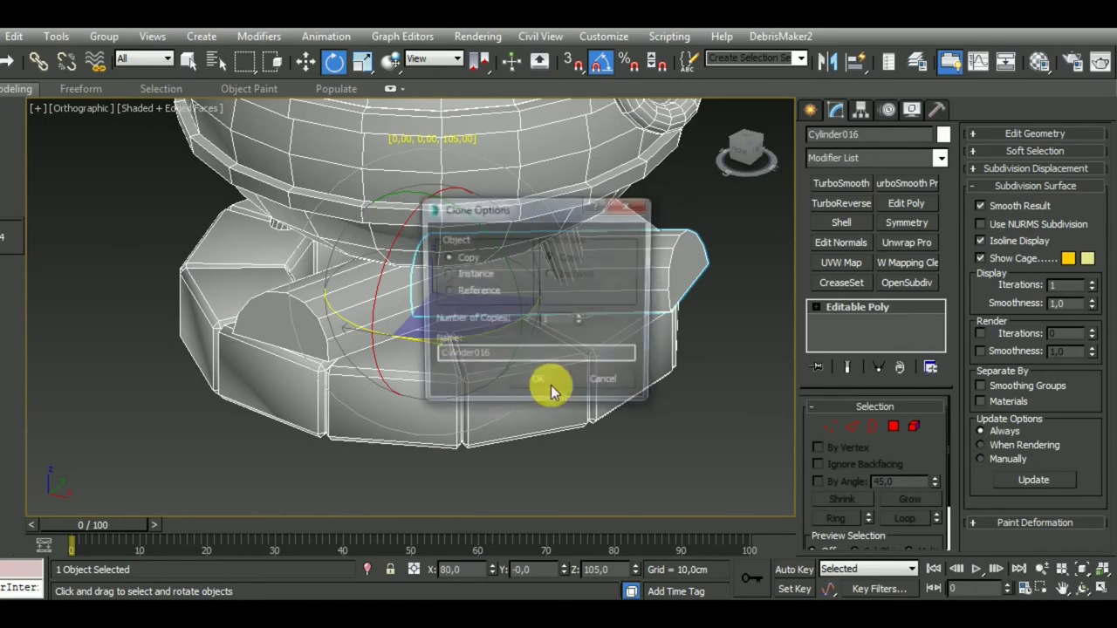
# Cancel the rotated clone and Shift-move a copy, Cylinder016, to the right in Front view
pyautogui.click(598, 381)
pyautogui.click(307, 63)
pyautogui.press('f')
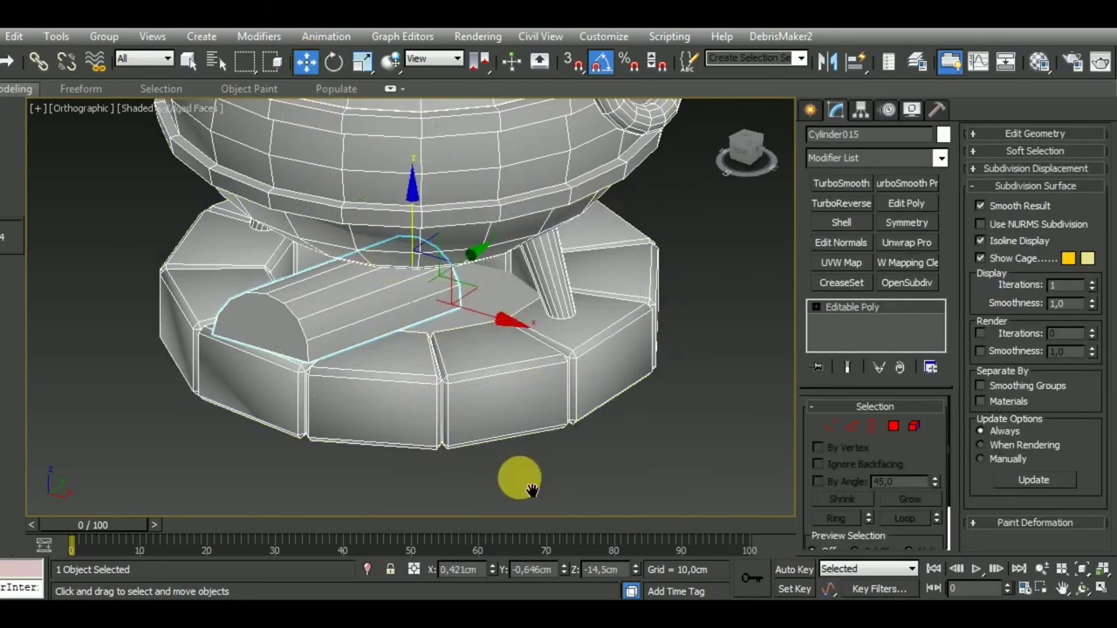
pyautogui.keyDown('shift'); pyautogui.moveTo(425, 428); pyautogui.dragTo(611, 417); pyautogui.keyUp('shift')
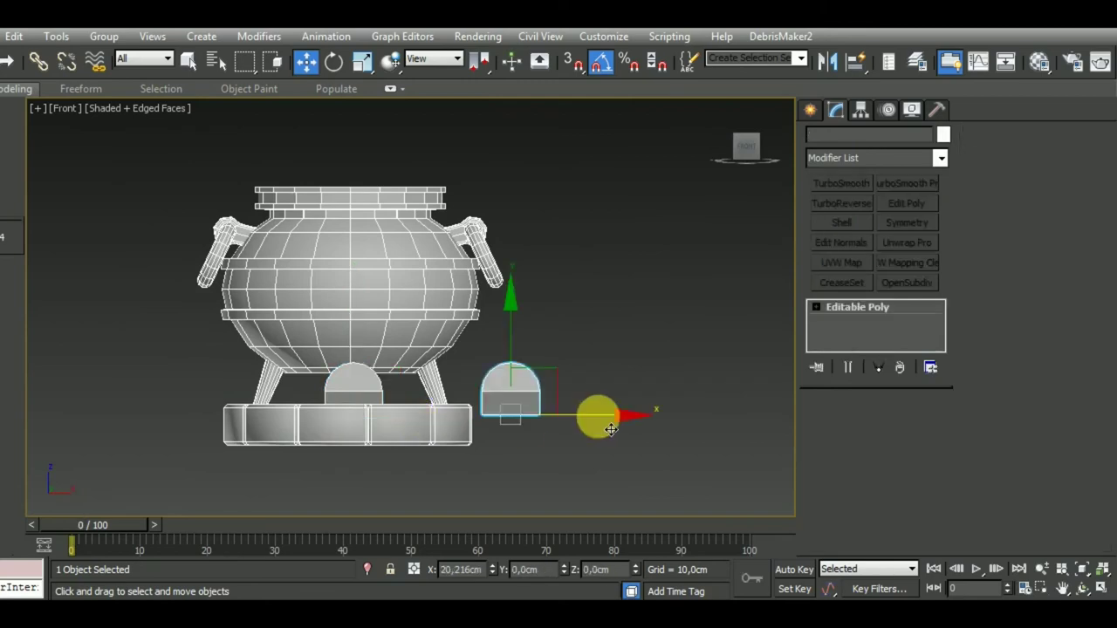
pyautogui.click(539, 384)
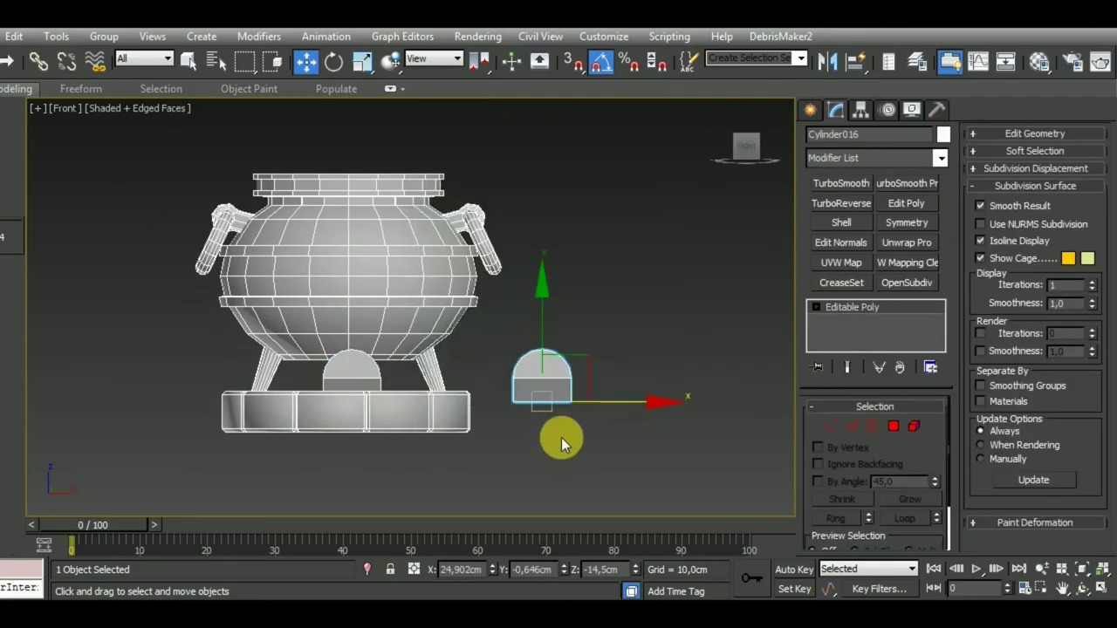
# In Top view, scale Cylinder016's vertices to make it narrower along X
pyautogui.press('t')
pyautogui.click(827, 424)
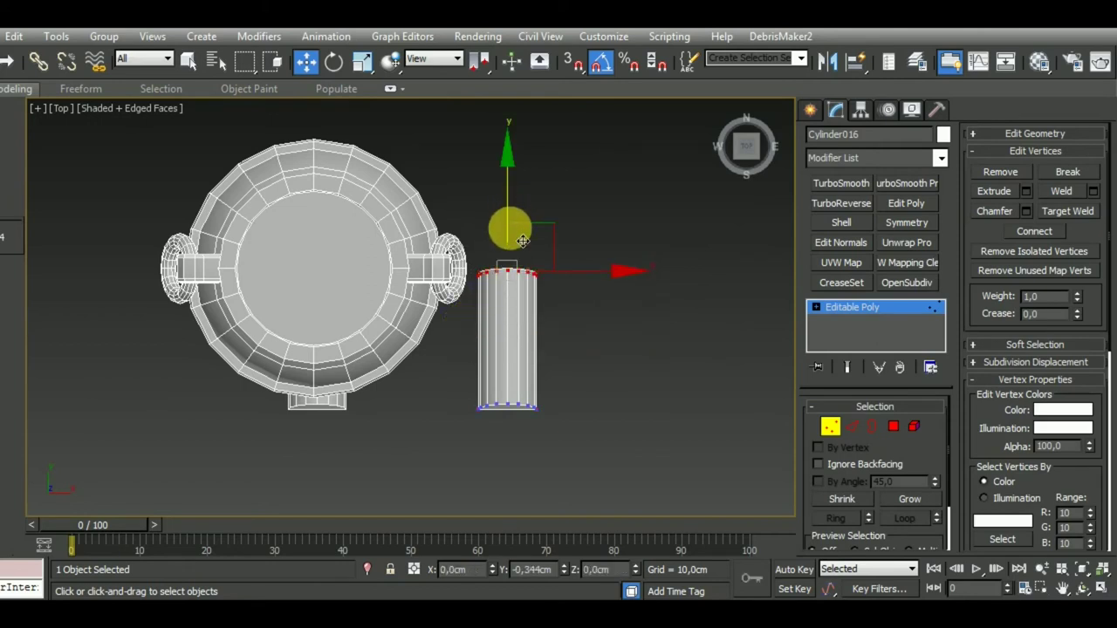
pyautogui.click(845, 421)
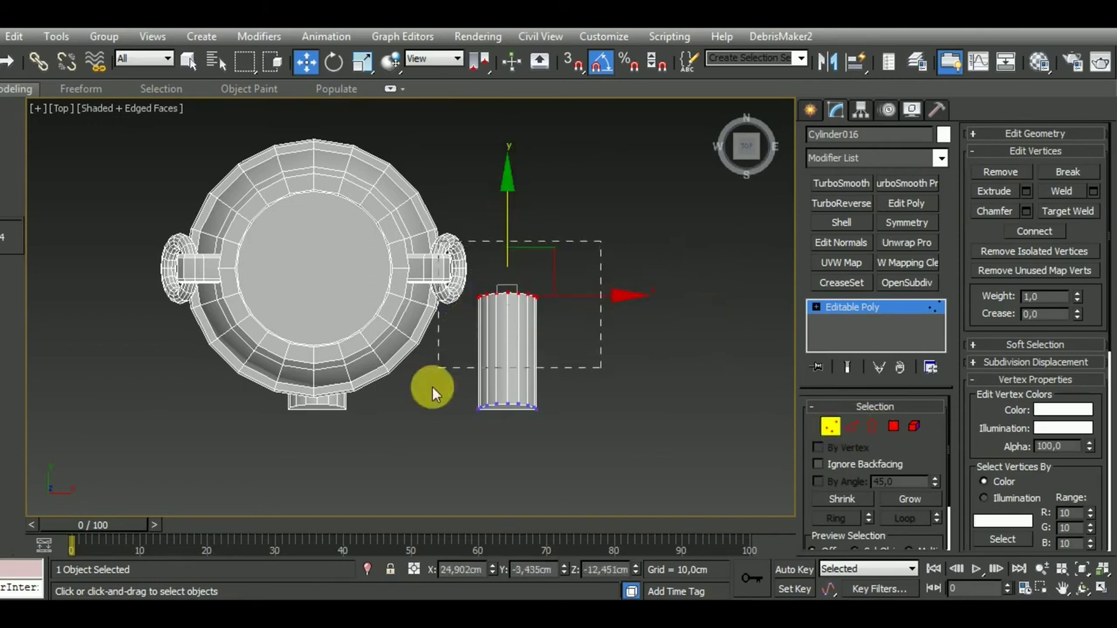
pyautogui.click(363, 62)
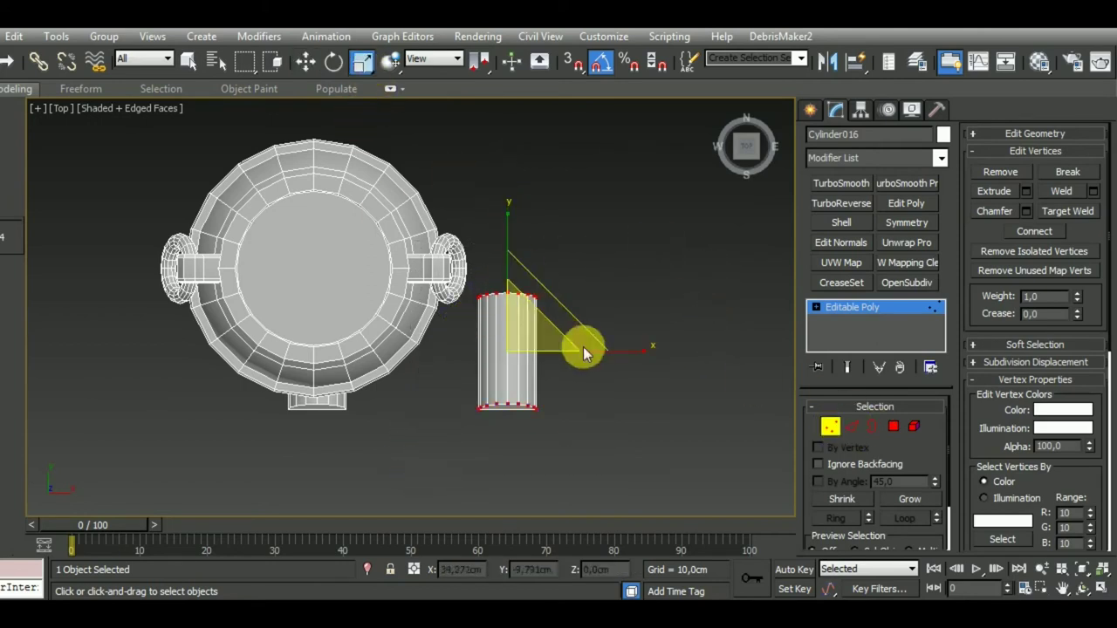
pyautogui.moveTo(630, 365); pyautogui.dragTo(594, 344)
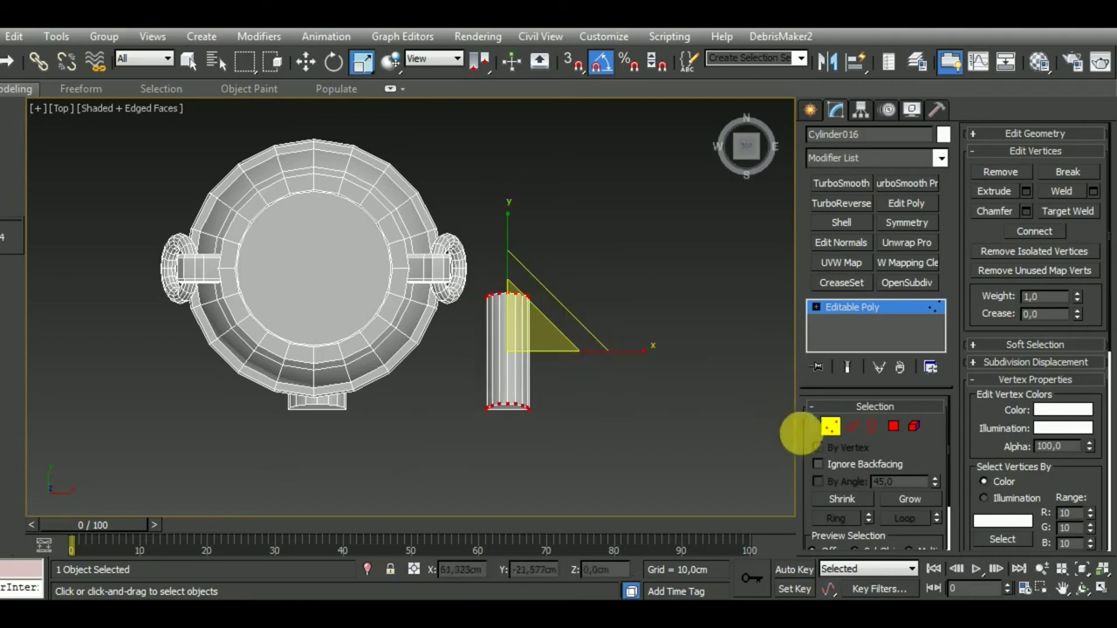
pyautogui.click(827, 432)
# Shift-move another copy, Cylinder017, to the right of Cylinder016
pyautogui.press('w')
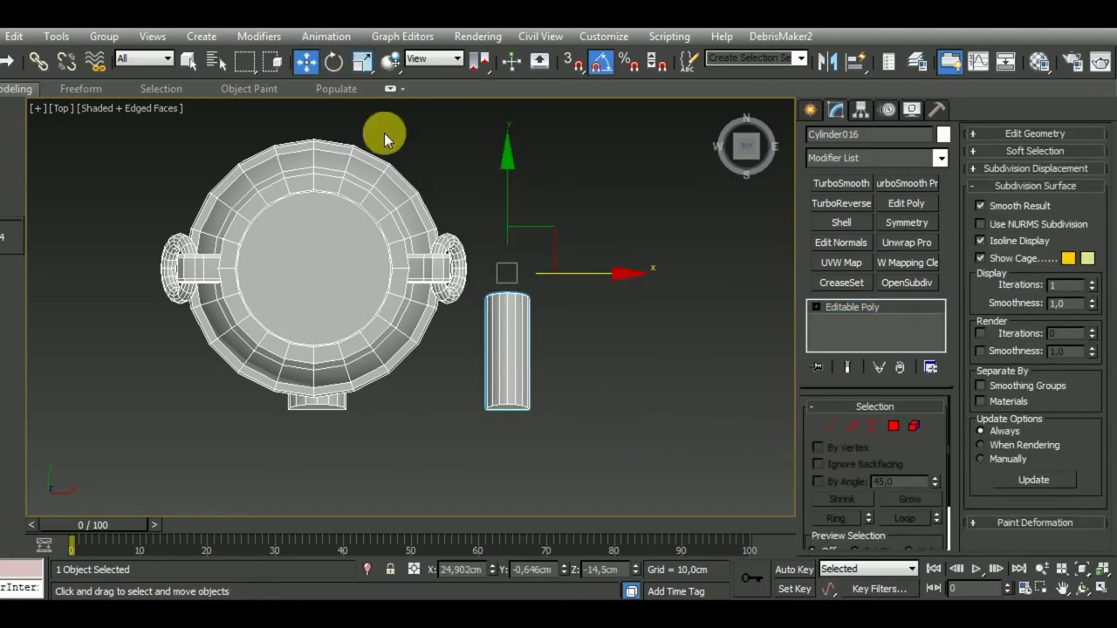
pyautogui.keyDown('shift'); pyautogui.moveTo(597, 286); pyautogui.dragTo(678, 279); pyautogui.keyUp('shift')
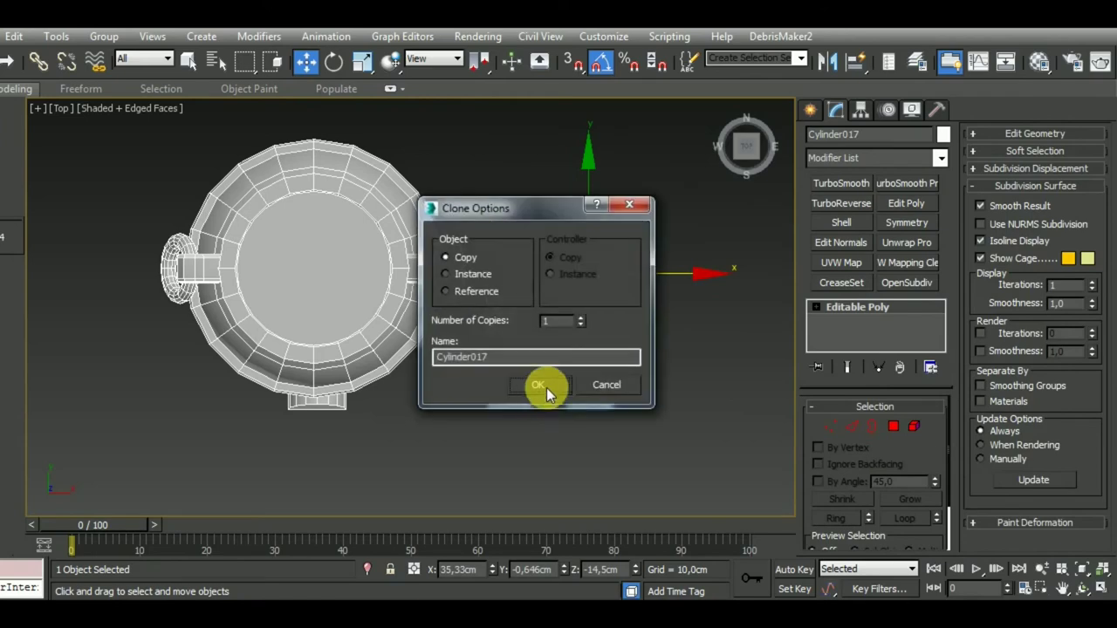
pyautogui.click(547, 387)
pyautogui.press('f')
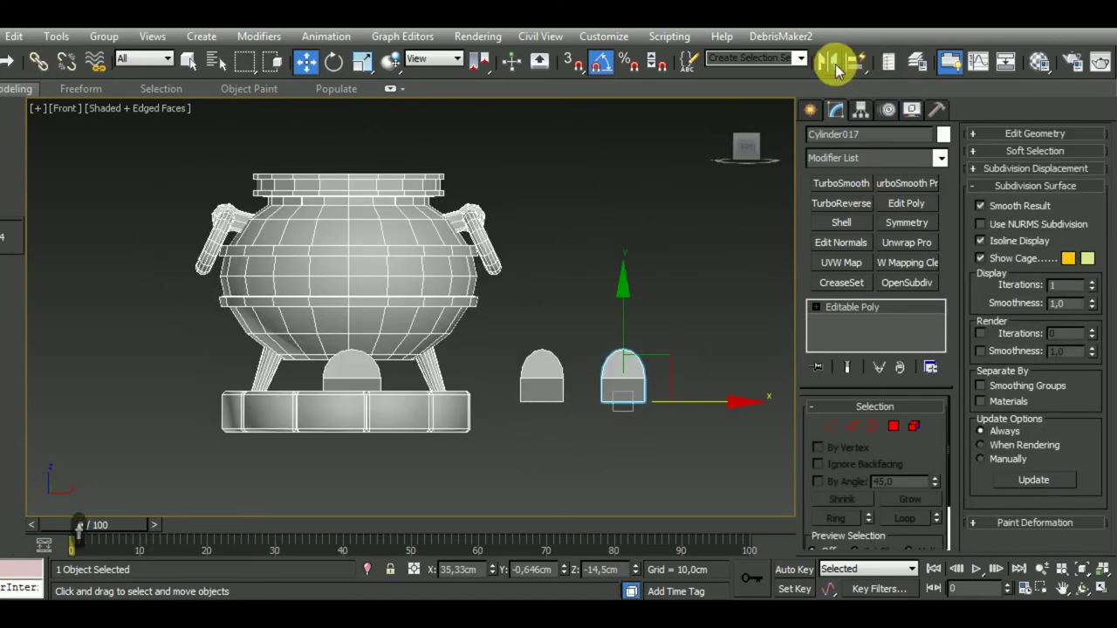
# Mirror Cylinder017 on the Y axis so it is upside down
pyautogui.click(832, 63)
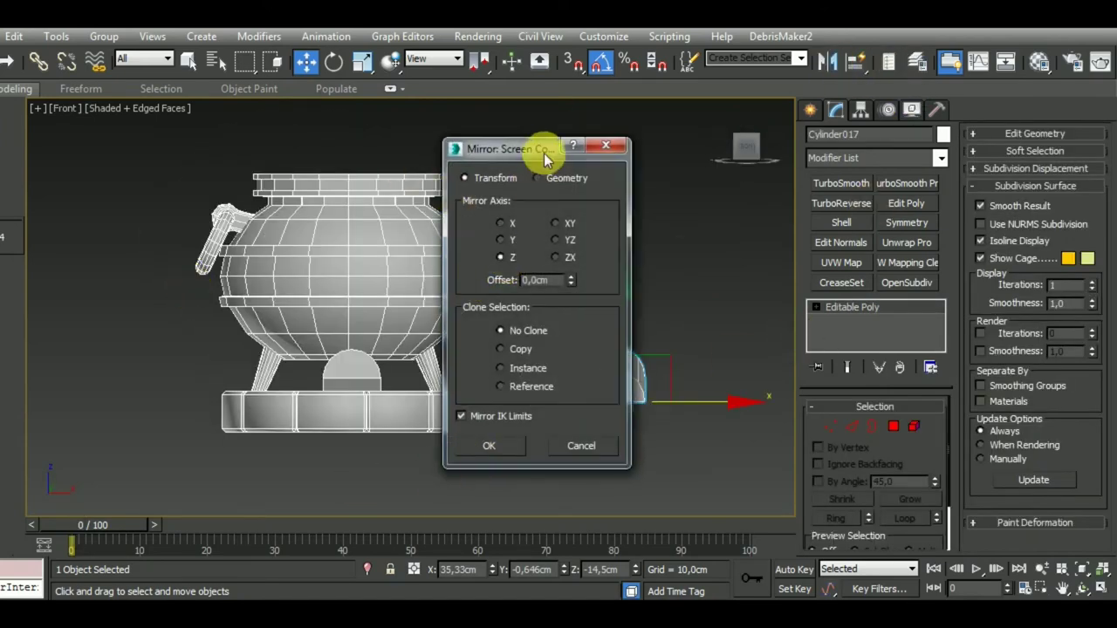
pyautogui.moveTo(543, 152); pyautogui.dragTo(268, 177)
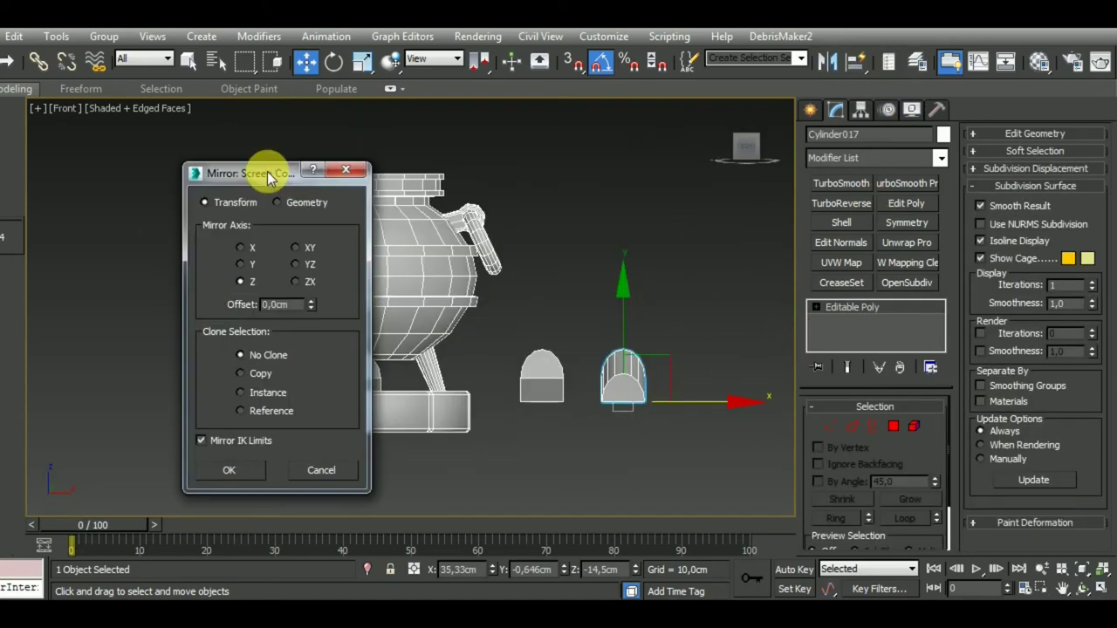
pyautogui.click(247, 266)
pyautogui.click(231, 471)
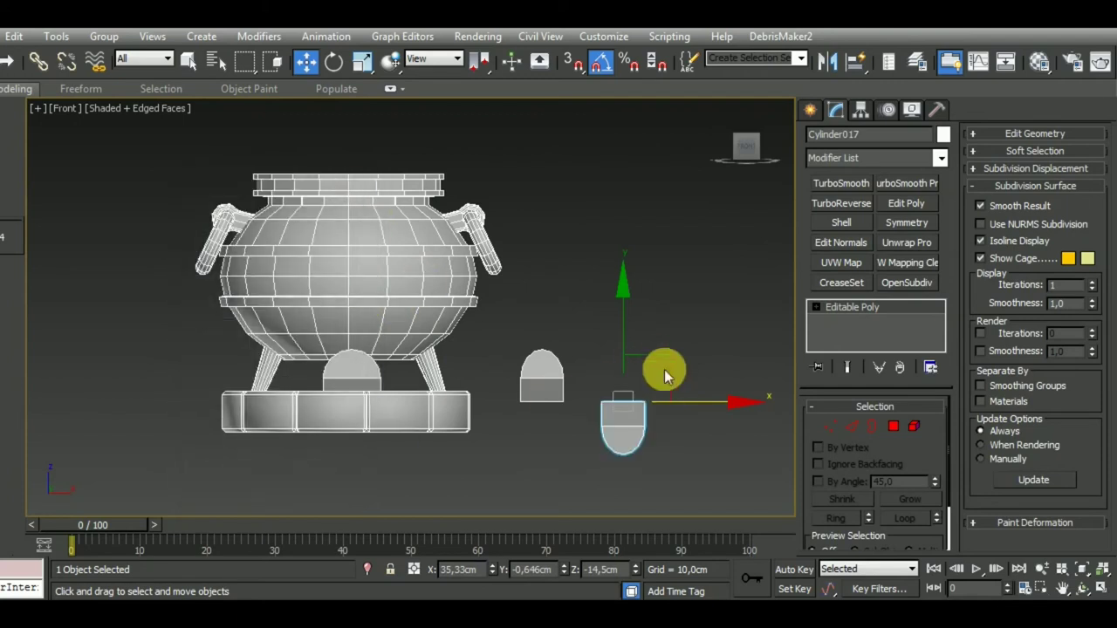
# Raise Cylinder017 and slide Cylinder016 left toward the pot base
pyautogui.moveTo(640, 349); pyautogui.dragTo(636, 303)
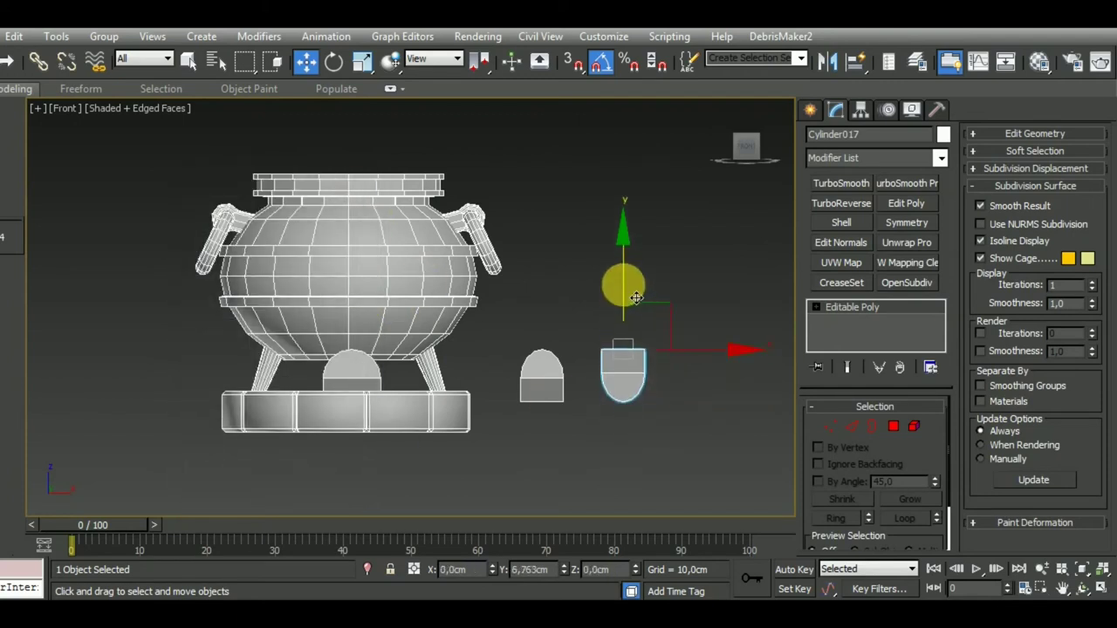
pyautogui.click(535, 375)
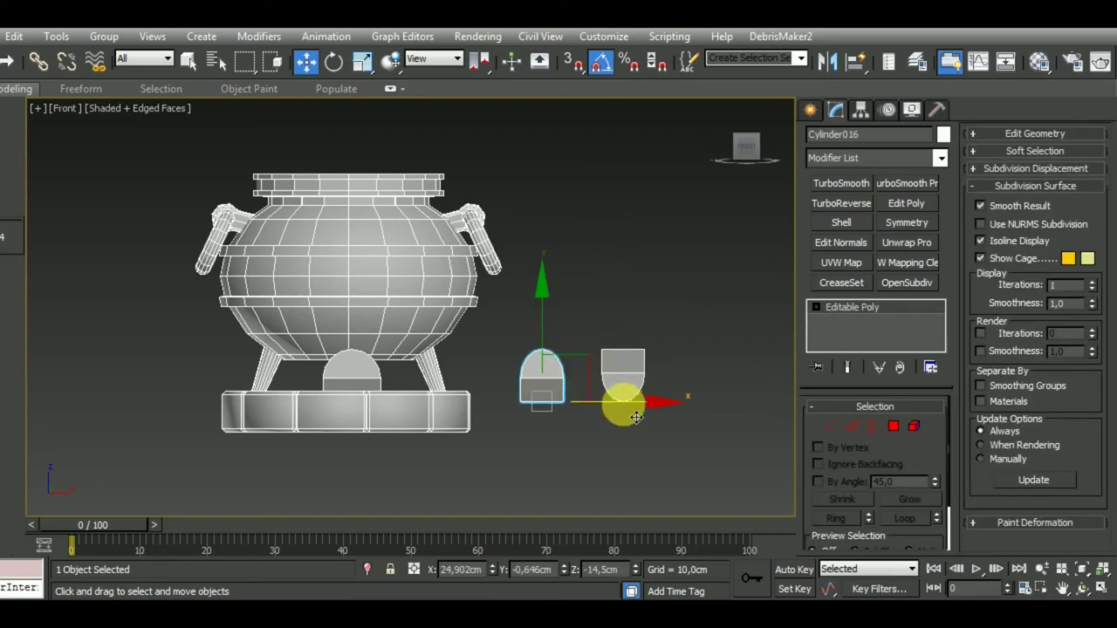
pyautogui.moveTo(636, 417); pyautogui.dragTo(467, 411)
# Rotate the log 120° about its vertical axis
pyautogui.moveTo(509, 447)
pyautogui.keyDown('alt'); pyautogui.mouseDown(button='middle')
pyautogui.moveTo(342, 474)
pyautogui.moveTo(344, 497)
pyautogui.mouseUp(button='middle'); pyautogui.keyUp('alt')
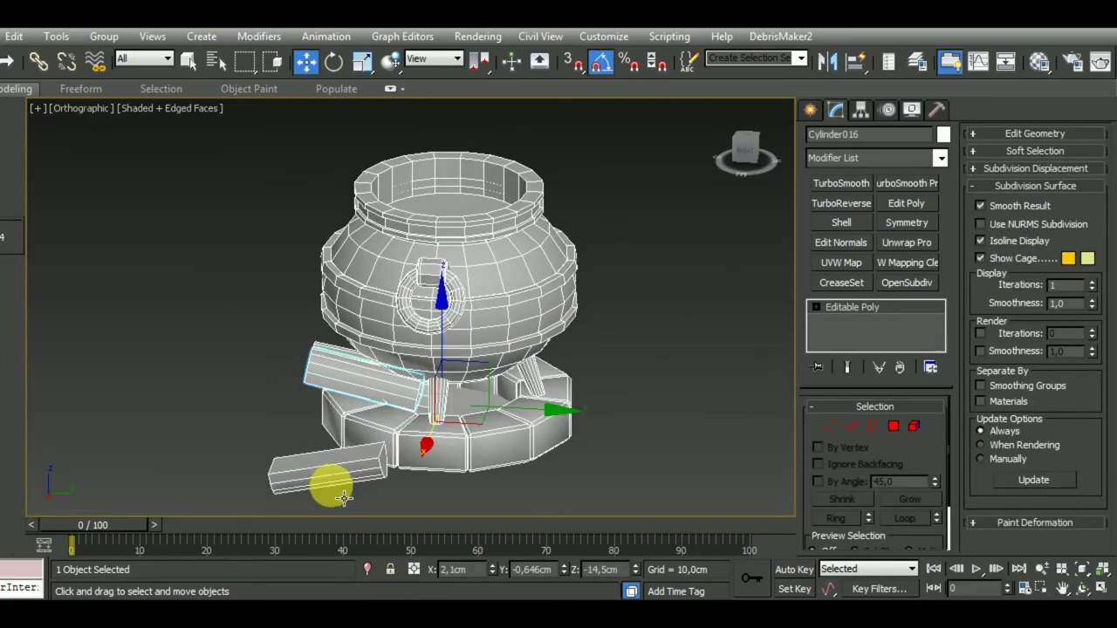
pyautogui.click(334, 61)
pyautogui.moveTo(386, 451); pyautogui.dragTo(490, 472)
# Slide Cylinder017 along X and Y into the stand
pyautogui.moveTo(491, 472)
pyautogui.keyDown('alt'); pyautogui.mouseDown(button='middle')
pyautogui.moveTo(581, 429)
pyautogui.moveTo(580, 445)
pyautogui.moveTo(588, 406)
pyautogui.mouseUp(button='middle'); pyautogui.keyUp('alt')
pyautogui.click(433, 495)
pyautogui.press('w')
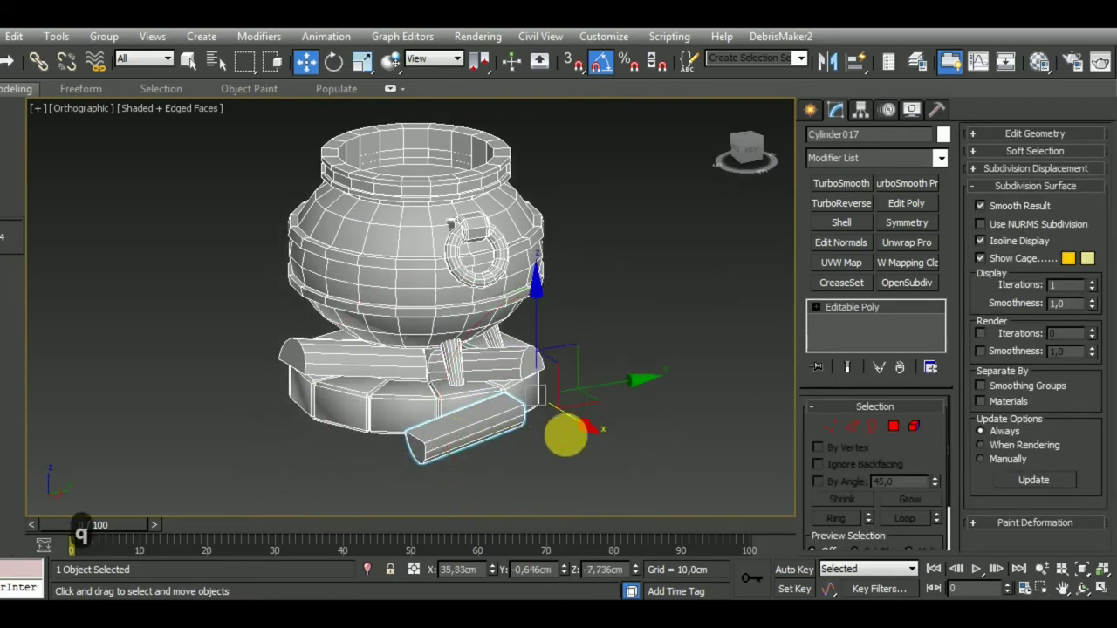
pyautogui.moveTo(576, 433)
pyautogui.mouseDown()
pyautogui.moveTo(543, 387)
pyautogui.moveTo(437, 294)
pyautogui.mouseUp()
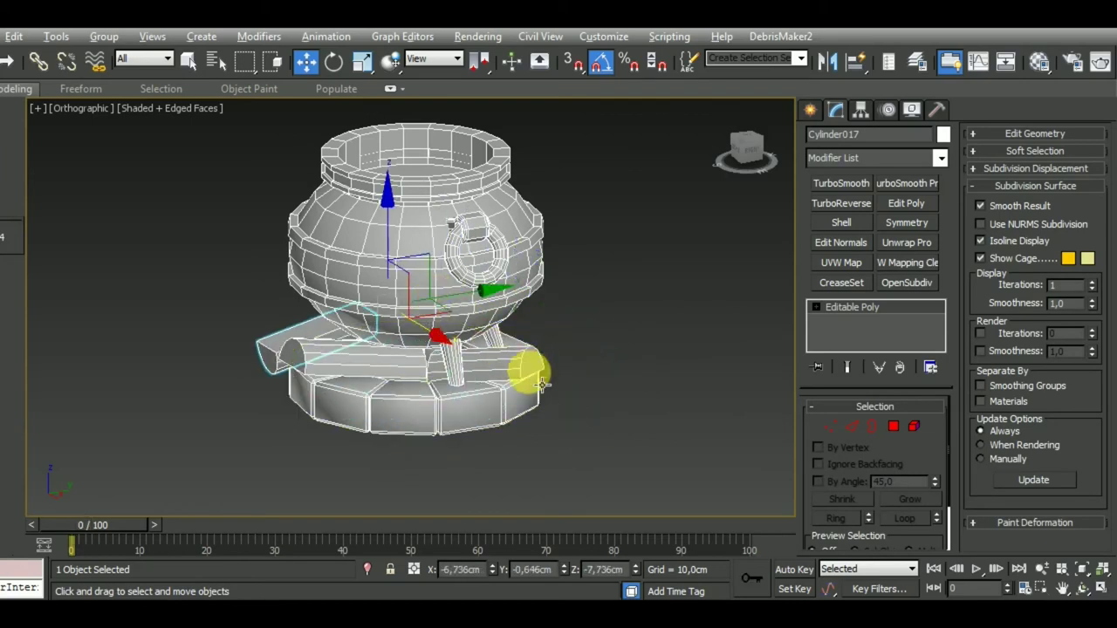
pyautogui.moveTo(529, 369)
pyautogui.keyDown('alt'); pyautogui.mouseDown(button='middle')
pyautogui.moveTo(155, 412)
pyautogui.moveTo(137, 374)
pyautogui.moveTo(200, 361)
pyautogui.moveTo(236, 369)
pyautogui.moveTo(228, 321)
pyautogui.mouseUp(button='middle'); pyautogui.keyUp('alt')
pyautogui.moveTo(211, 369)
pyautogui.mouseDown()
pyautogui.moveTo(67, 381)
pyautogui.moveTo(250, 434)
pyautogui.mouseUp()
pyautogui.moveTo(251, 434)
pyautogui.keyDown('alt'); pyautogui.mouseDown(button='middle')
pyautogui.moveTo(381, 407)
pyautogui.moveTo(316, 451)
pyautogui.mouseUp(button='middle'); pyautogui.keyUp('alt')
# Tilt Cylinder017 more upright and nudge it against the stand
pyautogui.click(334, 65)
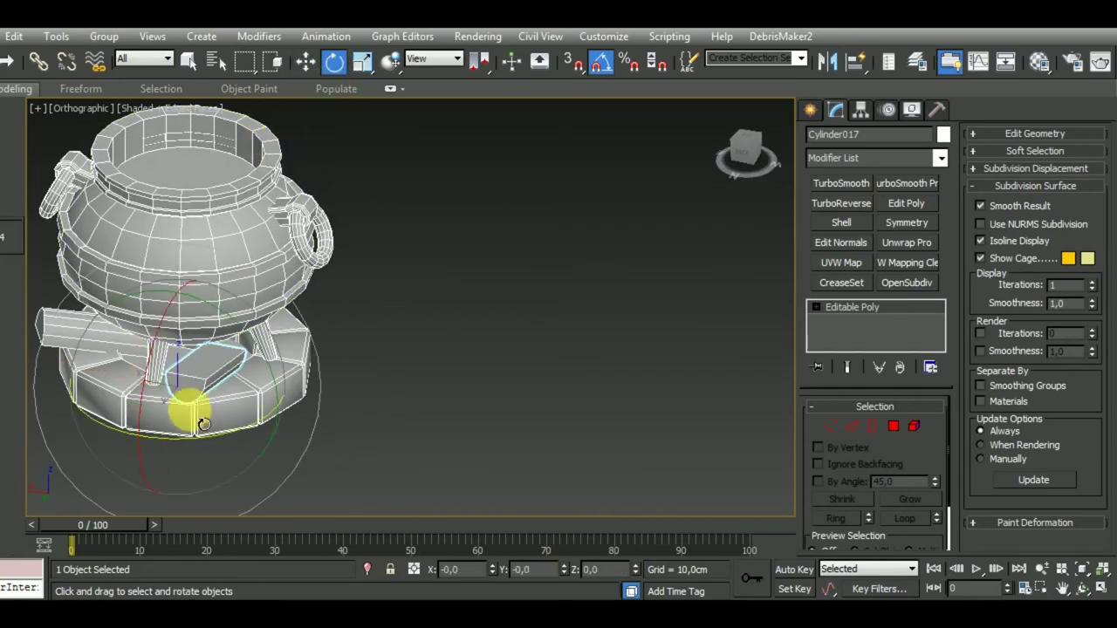
pyautogui.moveTo(190, 451)
pyautogui.mouseDown()
pyautogui.moveTo(187, 436)
pyautogui.moveTo(207, 431)
pyautogui.mouseUp()
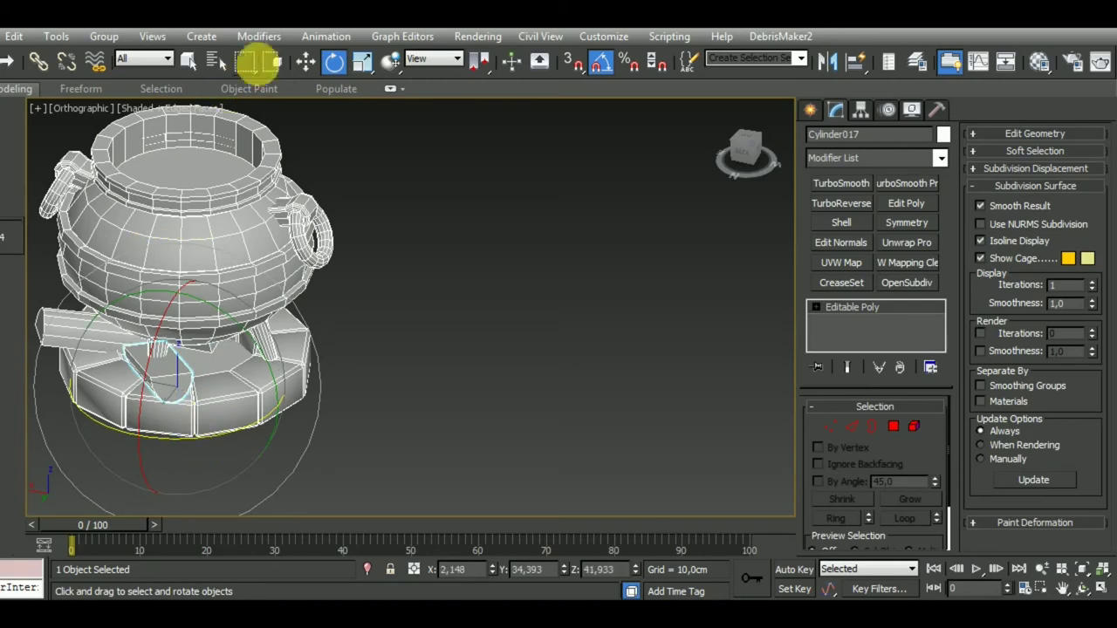
pyautogui.click(305, 65)
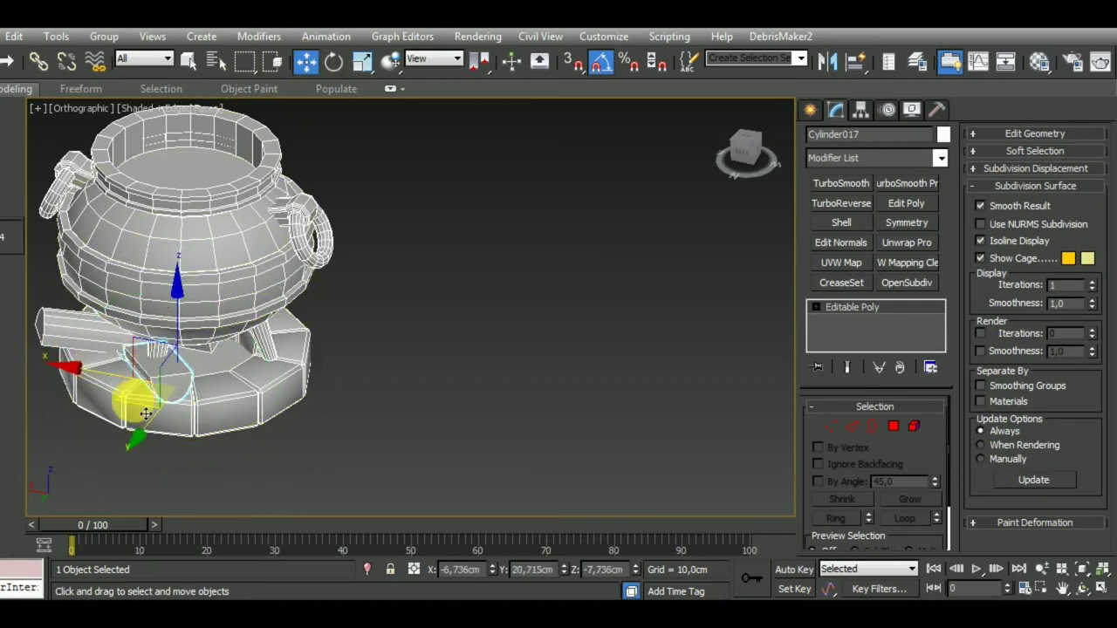
pyautogui.moveTo(167, 413); pyautogui.dragTo(199, 411)
pyautogui.moveTo(218, 423)
pyautogui.keyDown('alt'); pyautogui.mouseDown(button='middle')
pyautogui.moveTo(369, 369)
pyautogui.moveTo(300, 424)
pyautogui.mouseUp(button='middle'); pyautogui.keyUp('alt')
pyautogui.scroll(3, 341, 349)
pyautogui.scroll(3, 420, 414)
pyautogui.moveTo(420, 414)
pyautogui.keyDown('alt'); pyautogui.mouseDown(button='middle')
pyautogui.moveTo(237, 386)
pyautogui.moveTo(245, 400)
pyautogui.mouseUp(button='middle'); pyautogui.keyUp('alt')
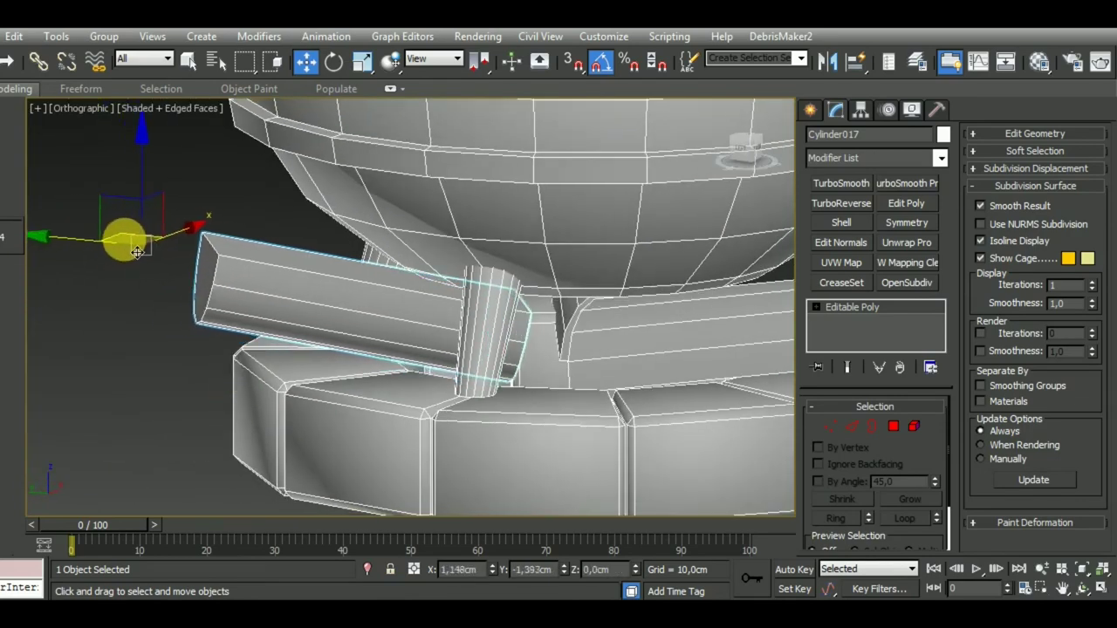
pyautogui.moveTo(137, 252); pyautogui.dragTo(150, 257)
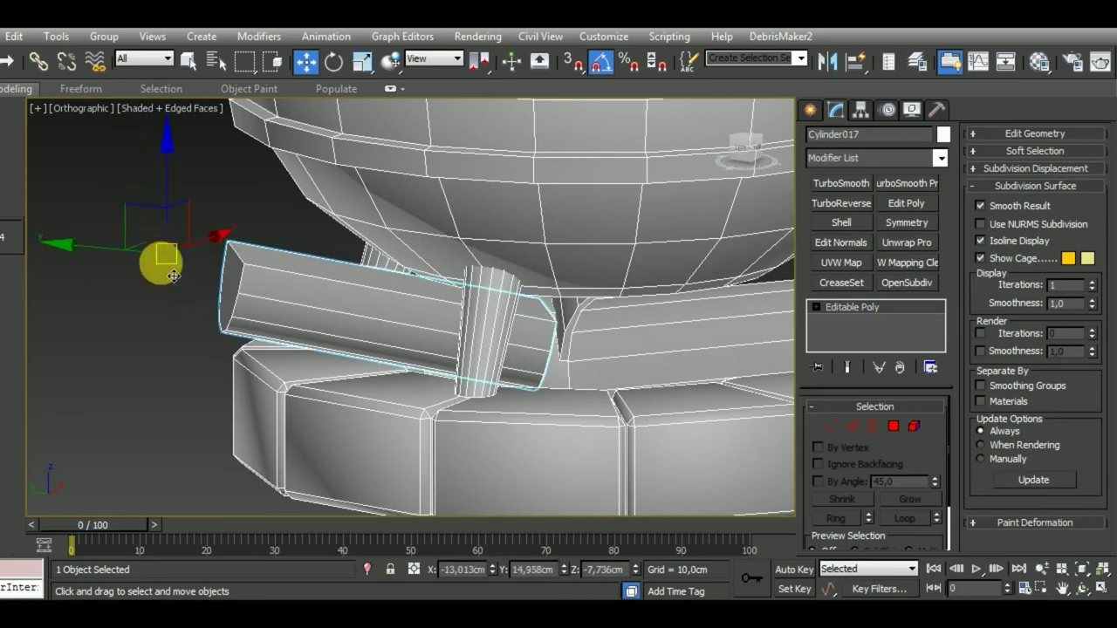
pyautogui.scroll(-5, 173, 276)
pyautogui.moveTo(282, 331)
pyautogui.keyDown('alt'); pyautogui.mouseDown(button='middle')
pyautogui.moveTo(471, 326)
pyautogui.moveTo(403, 377)
pyautogui.moveTo(399, 335)
pyautogui.moveTo(337, 374)
pyautogui.moveTo(242, 361)
pyautogui.moveTo(75, 364)
pyautogui.moveTo(0, 349)
pyautogui.mouseUp(button='middle'); pyautogui.keyUp('alt')
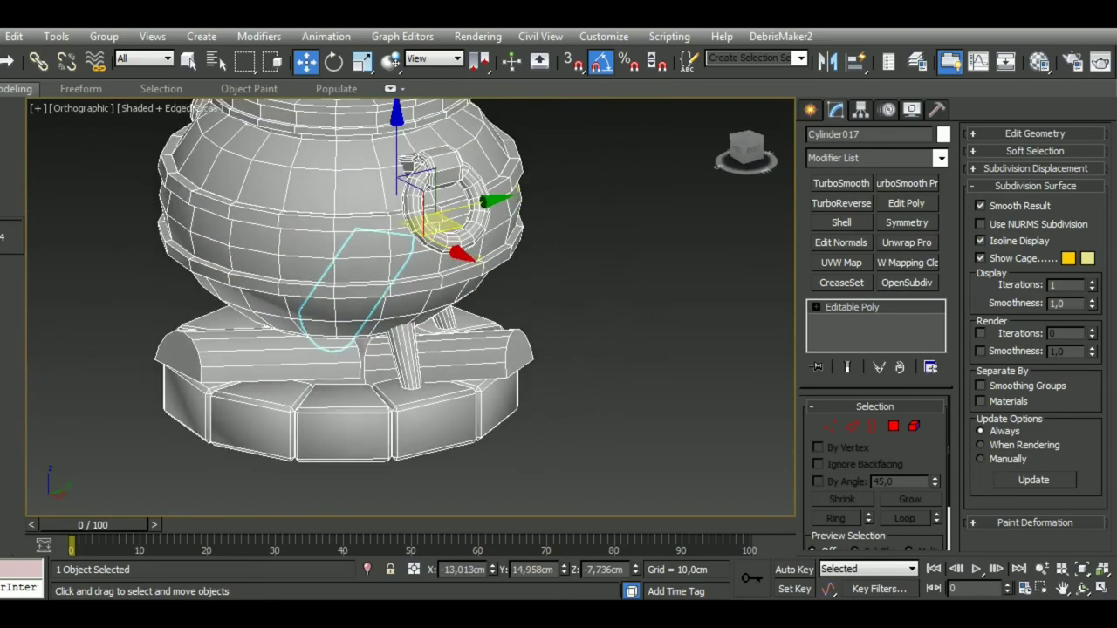
pyautogui.keyDown('alt'); pyautogui.moveTo(374, 407); pyautogui.dragTo(204, 428, button='middle'); pyautogui.keyUp('alt')
# Slide Cylinder016 into the stand's upright leg beneath the cauldron
pyautogui.click(180, 344)
pyautogui.scroll(2, 261, 365)
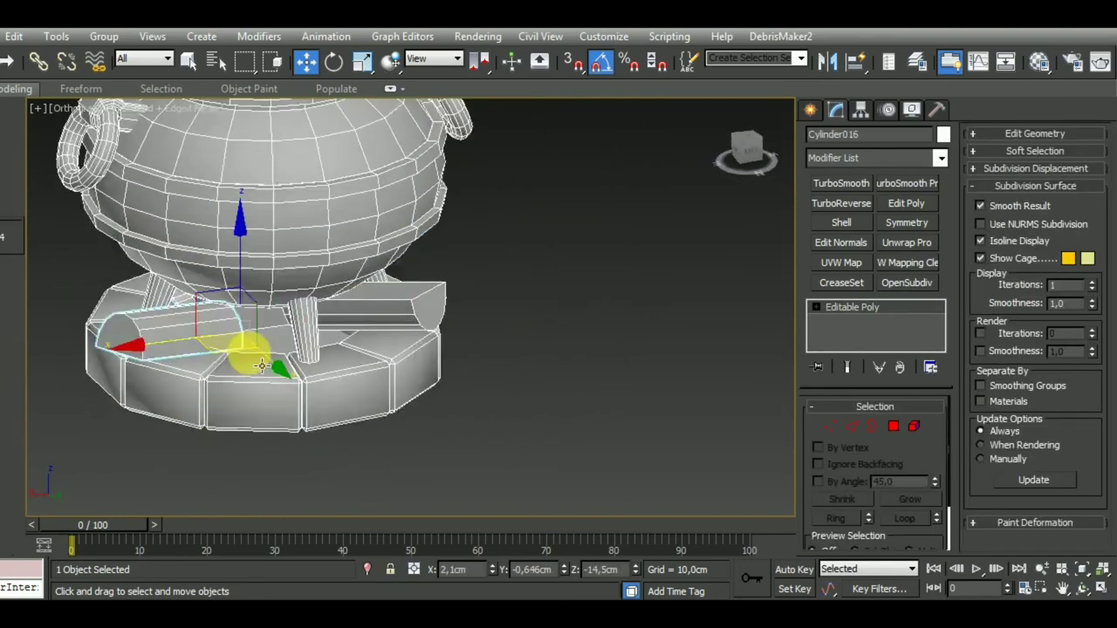
pyautogui.scroll(3, 261, 365)
pyautogui.scroll(-4, 244, 349)
pyautogui.scroll(6, 297, 406)
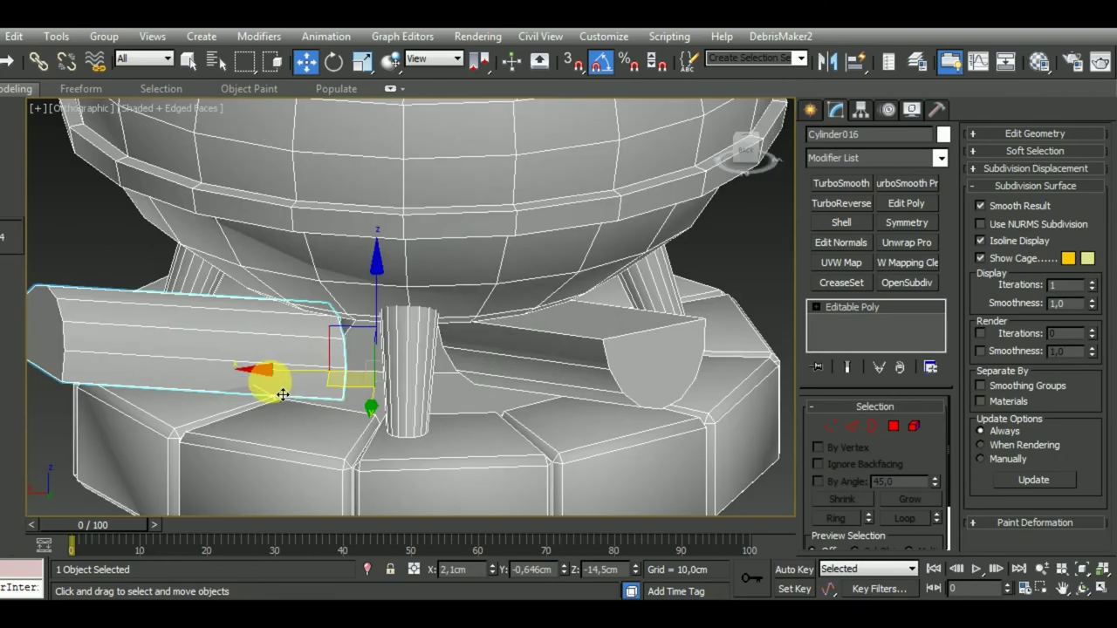
pyautogui.moveTo(359, 399)
pyautogui.mouseDown()
pyautogui.moveTo(418, 413)
pyautogui.moveTo(411, 393)
pyautogui.mouseUp()
pyautogui.moveTo(410, 393)
pyautogui.keyDown('alt'); pyautogui.mouseDown(button='middle')
pyautogui.moveTo(398, 424)
pyautogui.moveTo(462, 427)
pyautogui.moveTo(424, 452)
pyautogui.mouseUp(button='middle'); pyautogui.keyUp('alt')
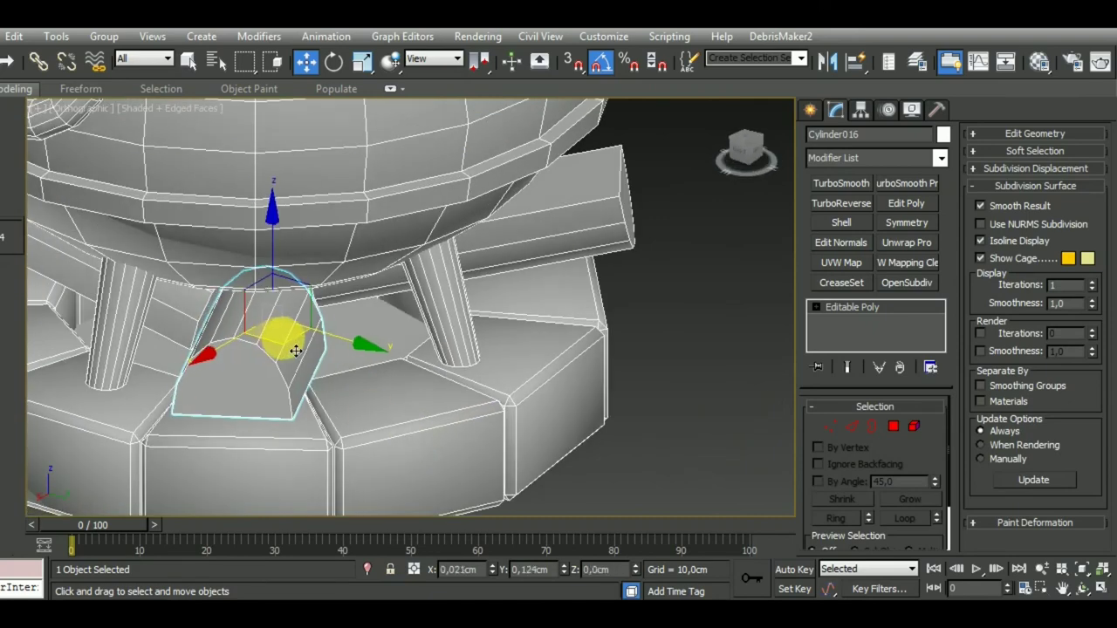
pyautogui.moveTo(287, 348); pyautogui.dragTo(293, 342)
pyautogui.scroll(-5, 375, 332)
# Return to Front view, deselect everything, and centre the cauldron
pyautogui.keyDown('alt'); pyautogui.moveTo(429, 405); pyautogui.dragTo(507, 374, button='middle'); pyautogui.keyUp('alt')
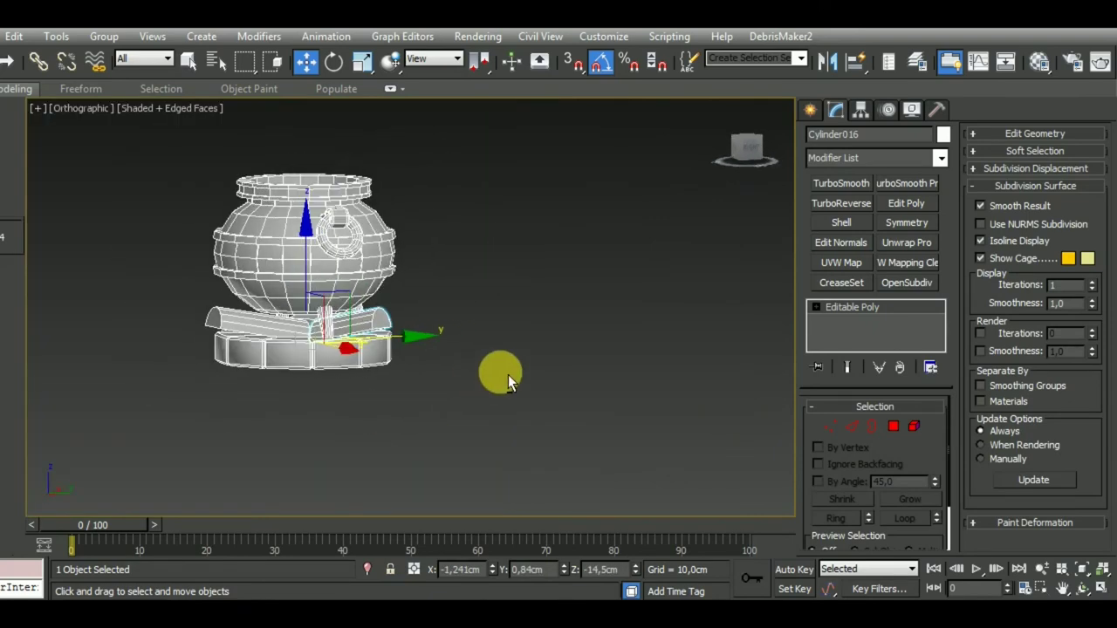
pyautogui.press('f')
pyautogui.click(555, 392)
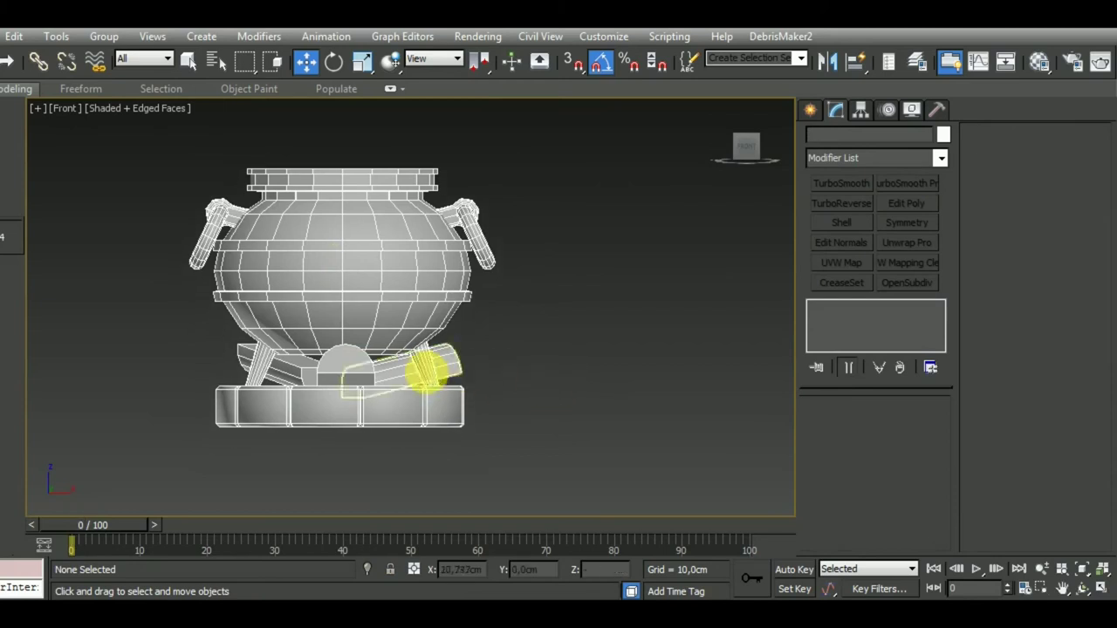
pyautogui.scroll(3, 437, 384)
pyautogui.scroll(-3, 436, 385)
pyautogui.moveTo(533, 374); pyautogui.dragTo(502, 408, button='middle')
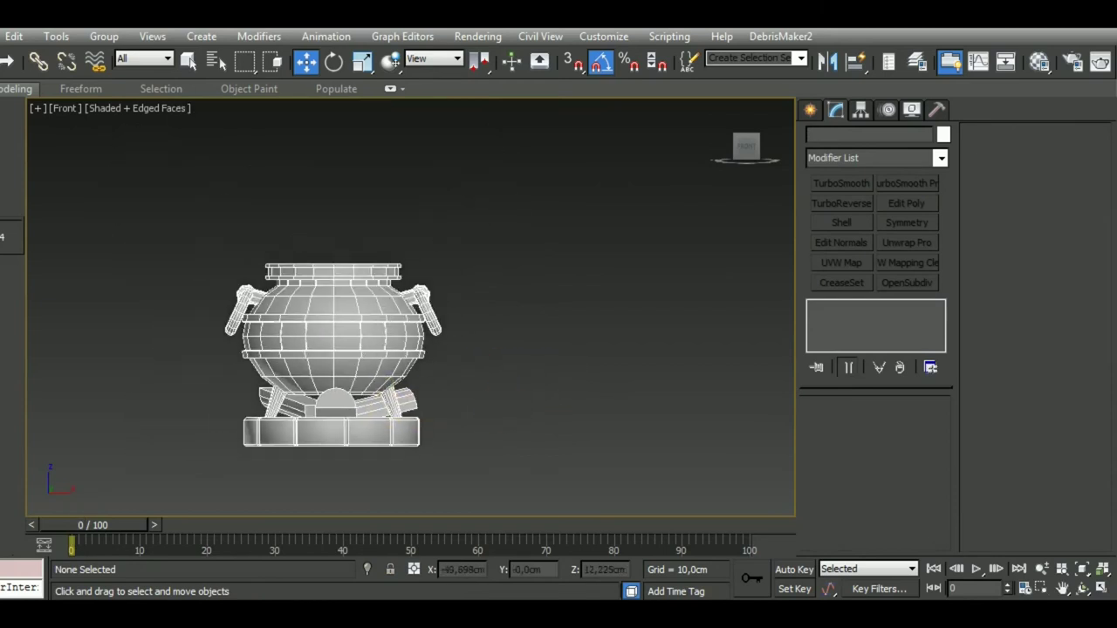
# Start the Line spline tool and make room above the cauldron
pyautogui.click(811, 110)
pyautogui.click(836, 138)
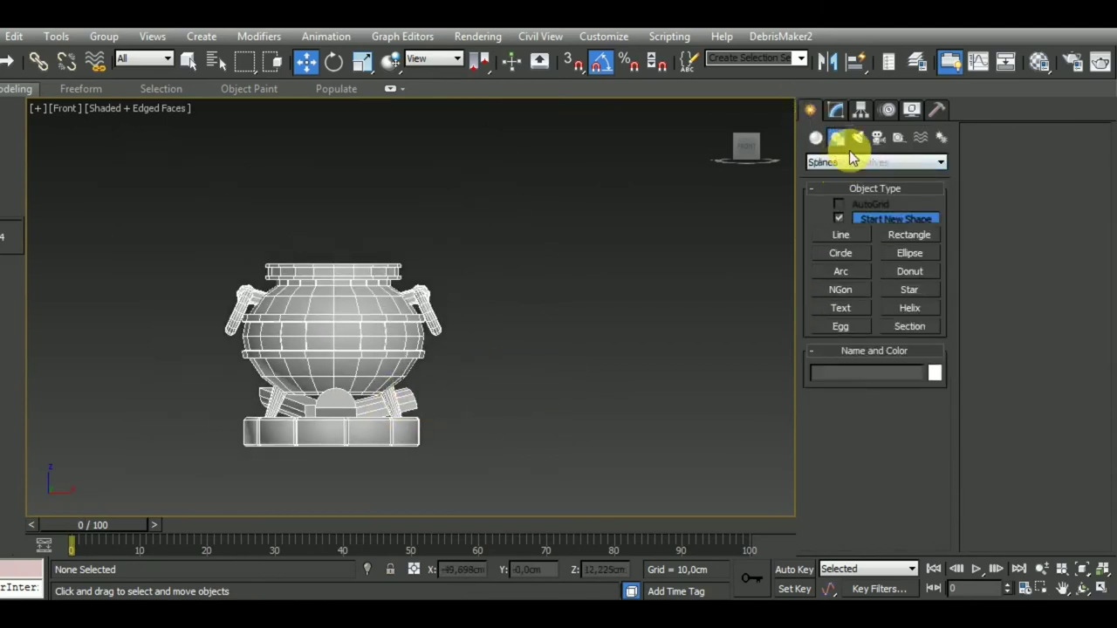
pyautogui.click(842, 236)
pyautogui.moveTo(536, 374); pyautogui.dragTo(590, 404, button='middle')
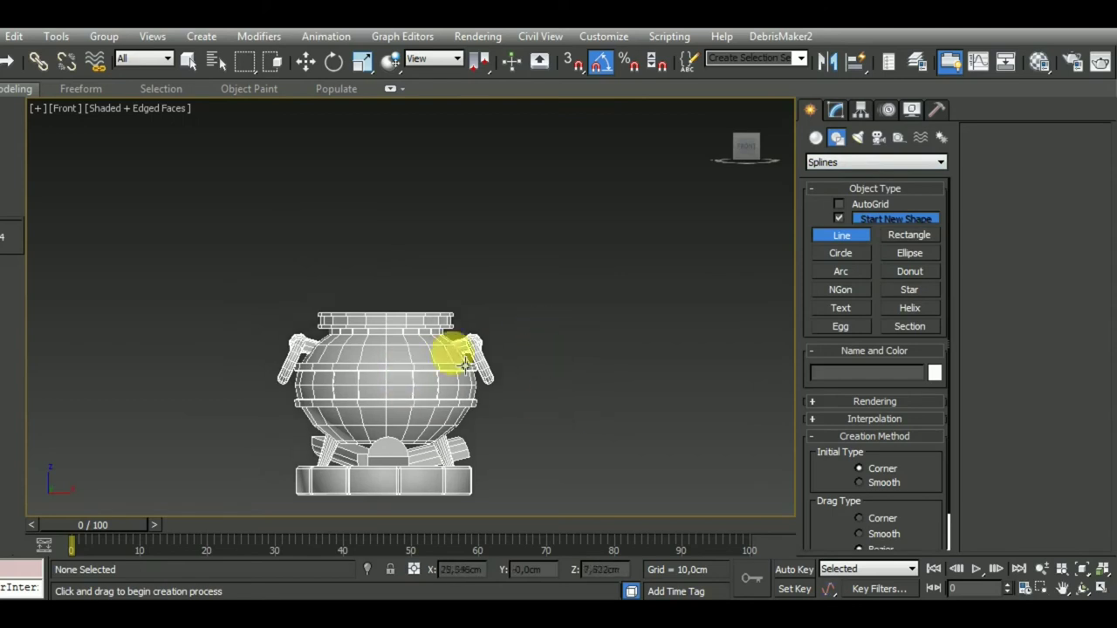
pyautogui.scroll(2, 415, 365)
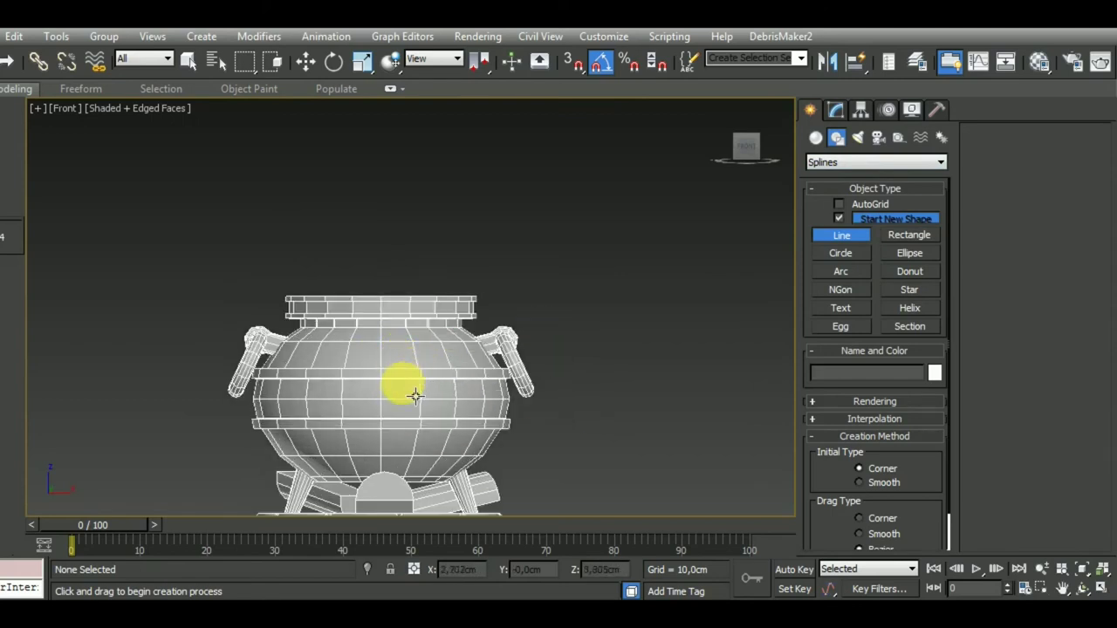
# Draw Line002 up from the cauldron rim, curling into a spiral at the top
pyautogui.click(431, 399)
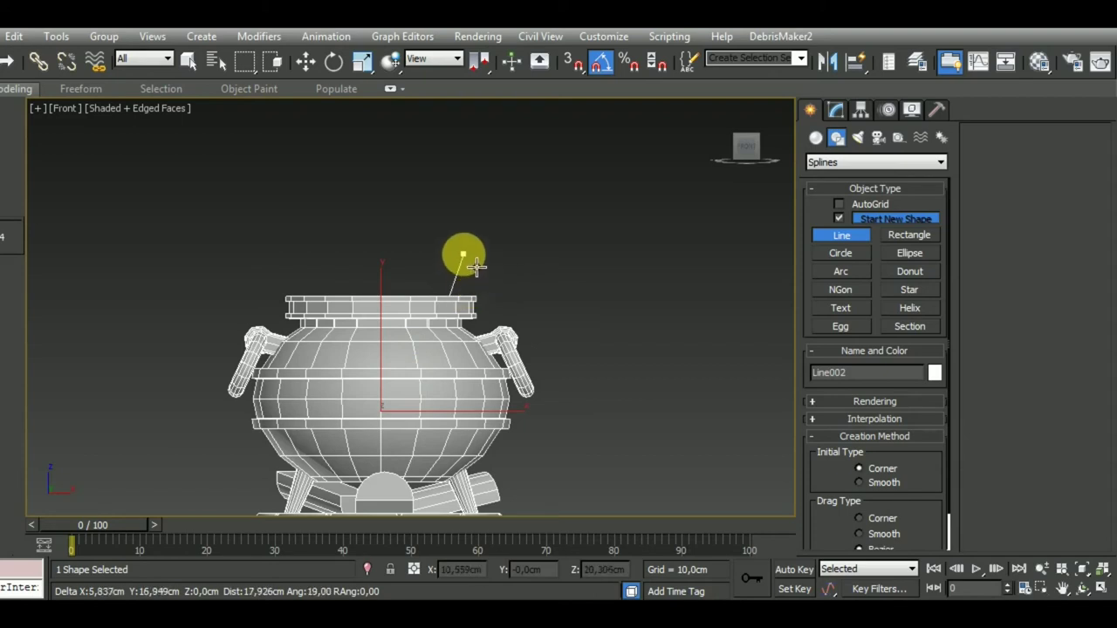
pyautogui.click(463, 254)
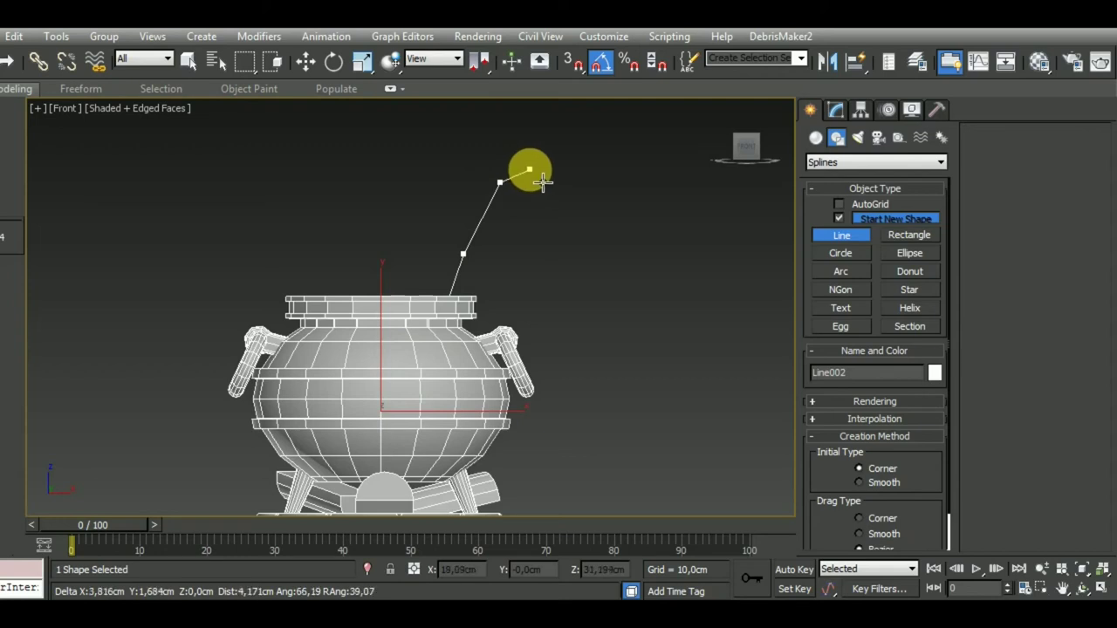
pyautogui.click(529, 170)
pyautogui.click(556, 189)
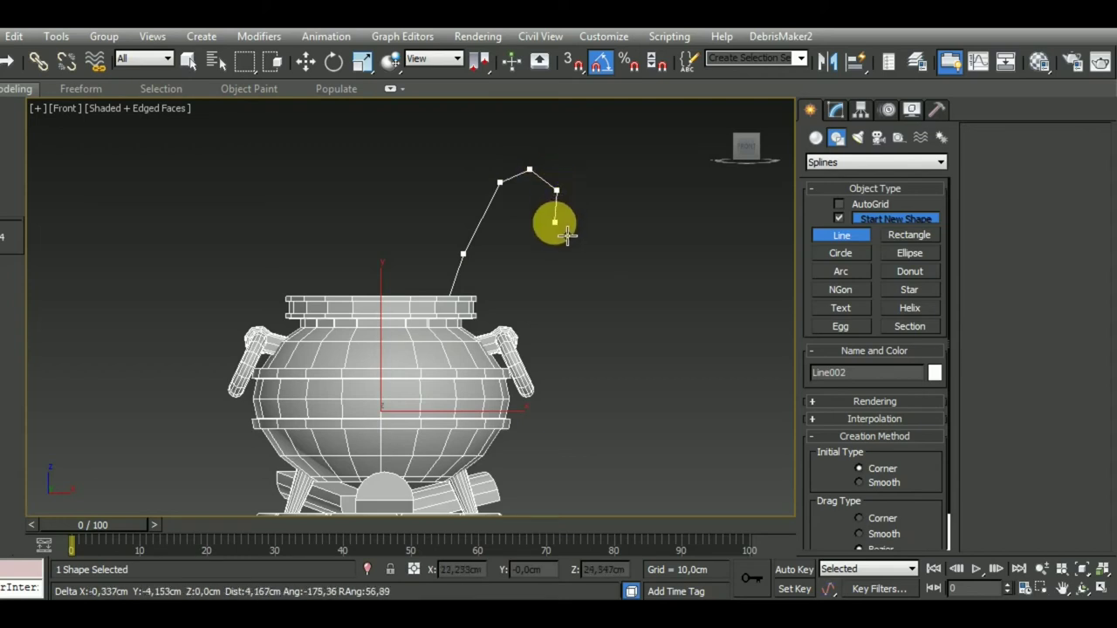
pyautogui.click(555, 221)
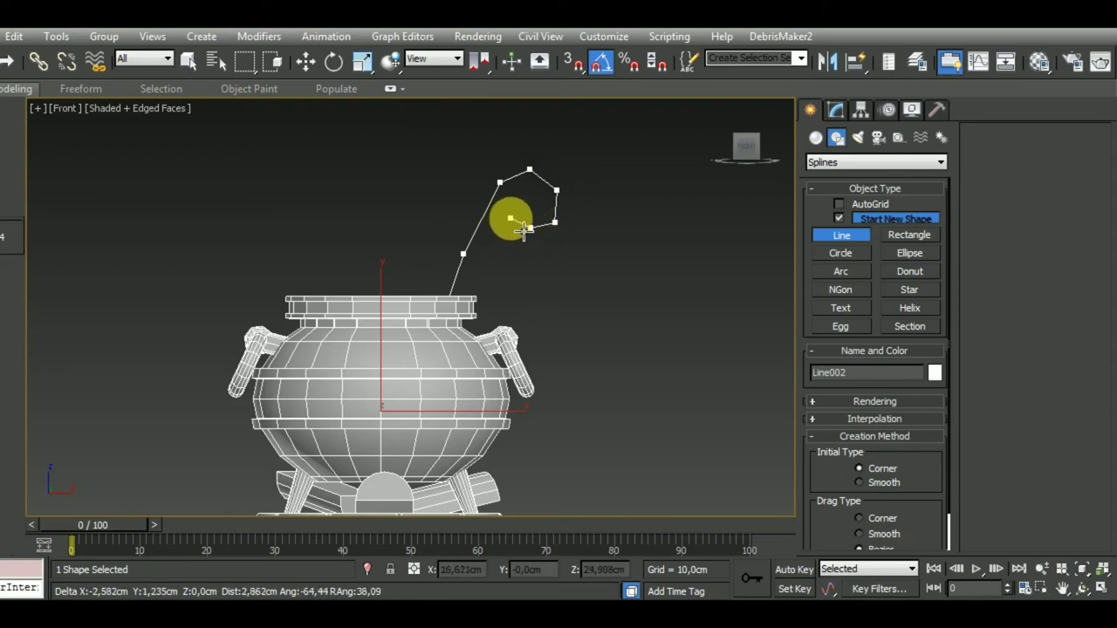
pyautogui.click(529, 227)
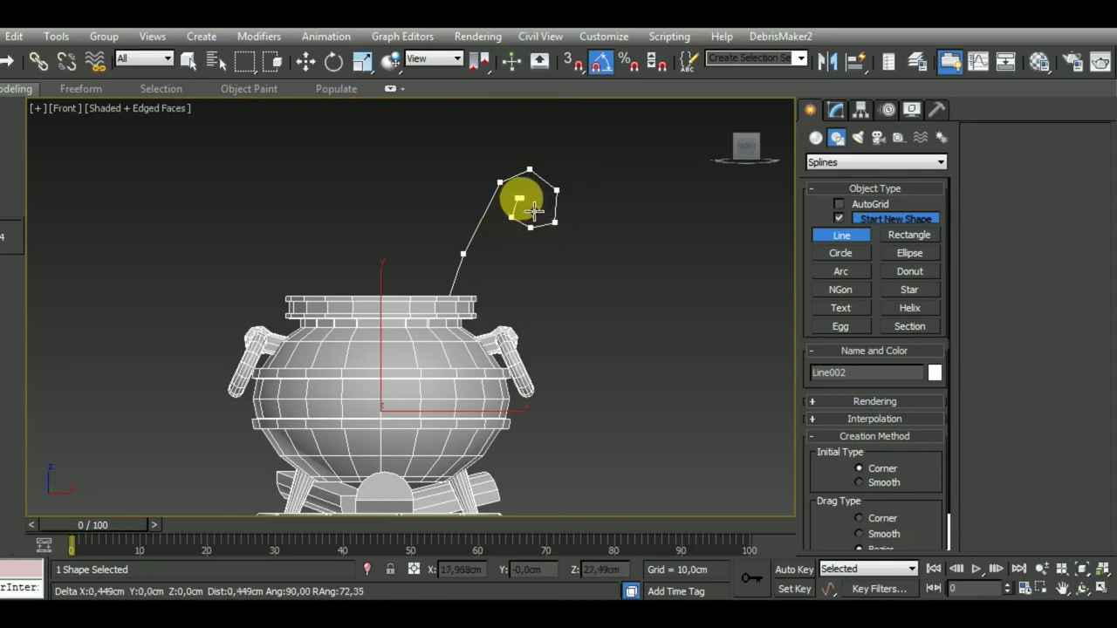
pyautogui.rightClick(512, 324)
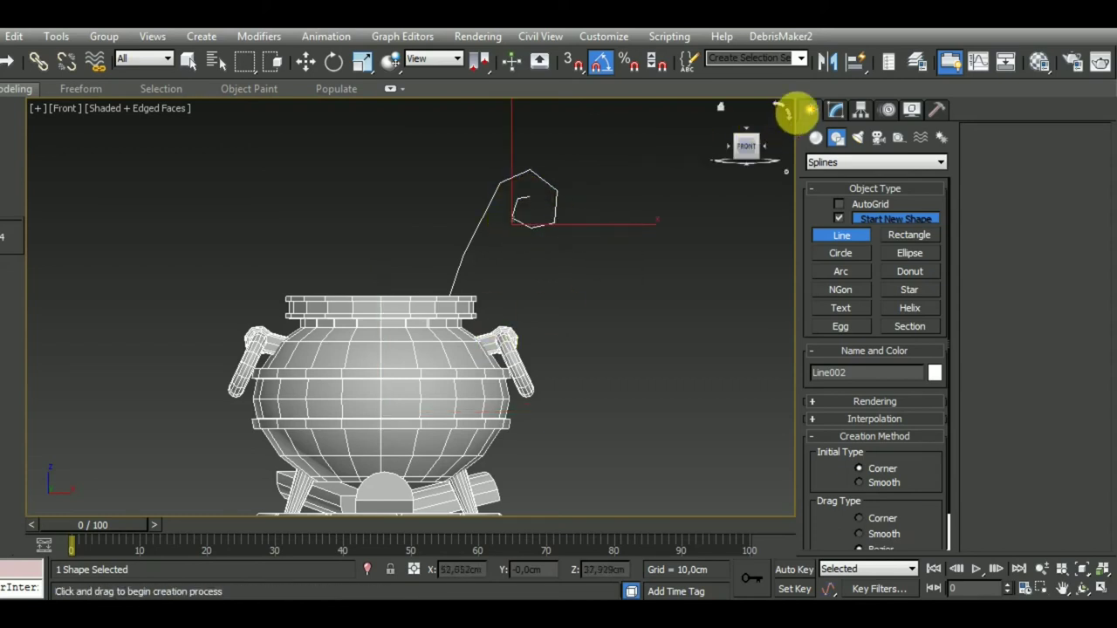
pyautogui.click(836, 111)
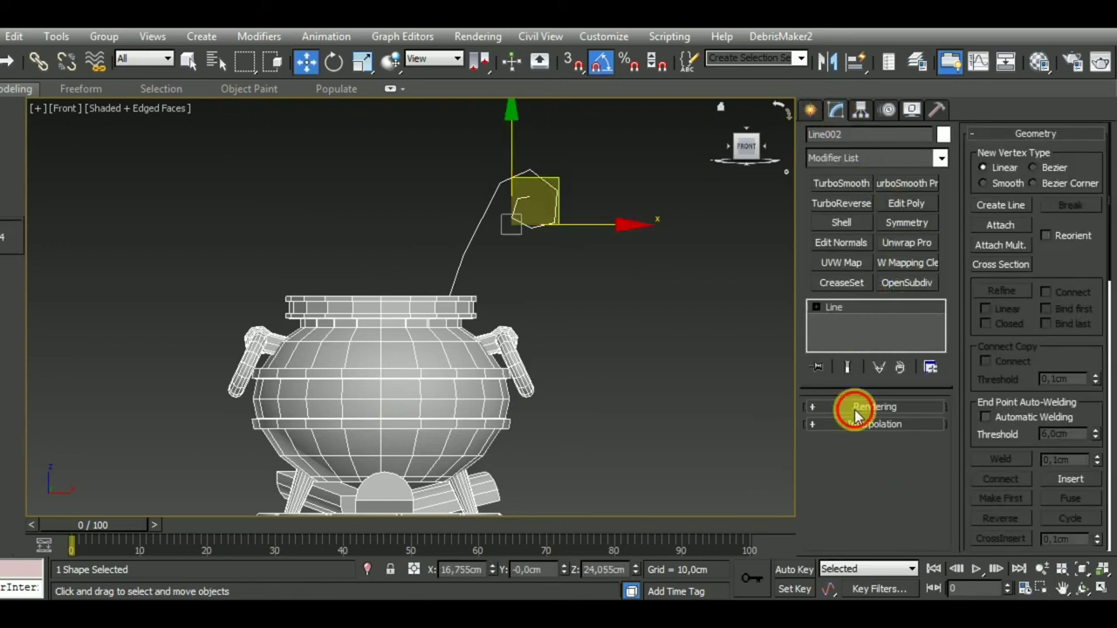
# Enable Line002's rendering in the viewport so it shows as a thick tube
pyautogui.click(852, 407)
pyautogui.click(815, 433)
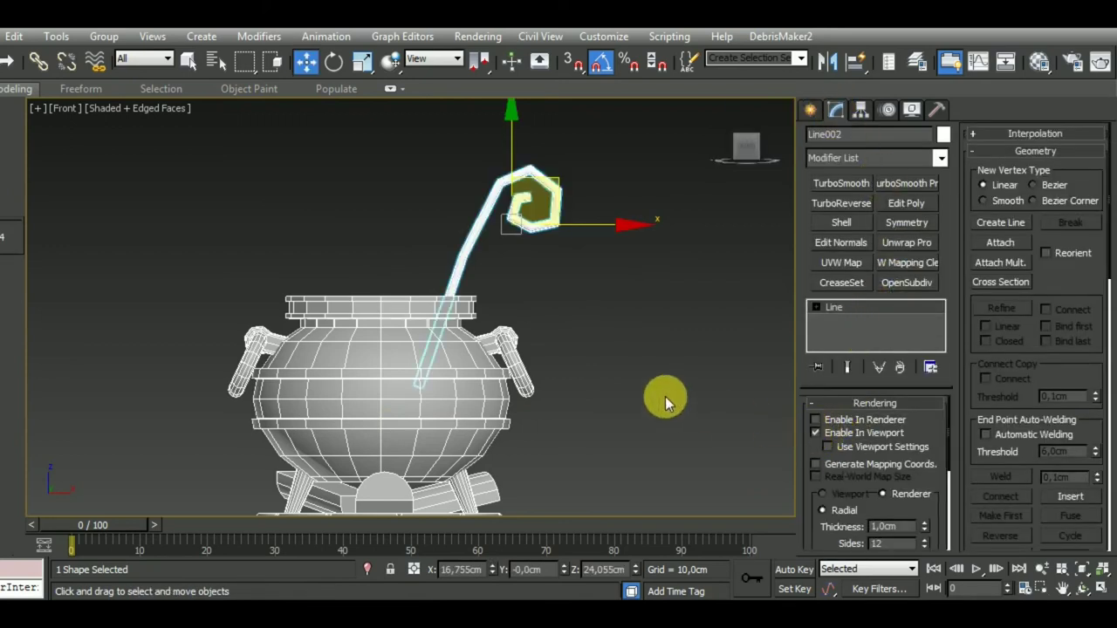
pyautogui.scroll(5, 536, 257)
pyautogui.scroll(-3, 548, 242)
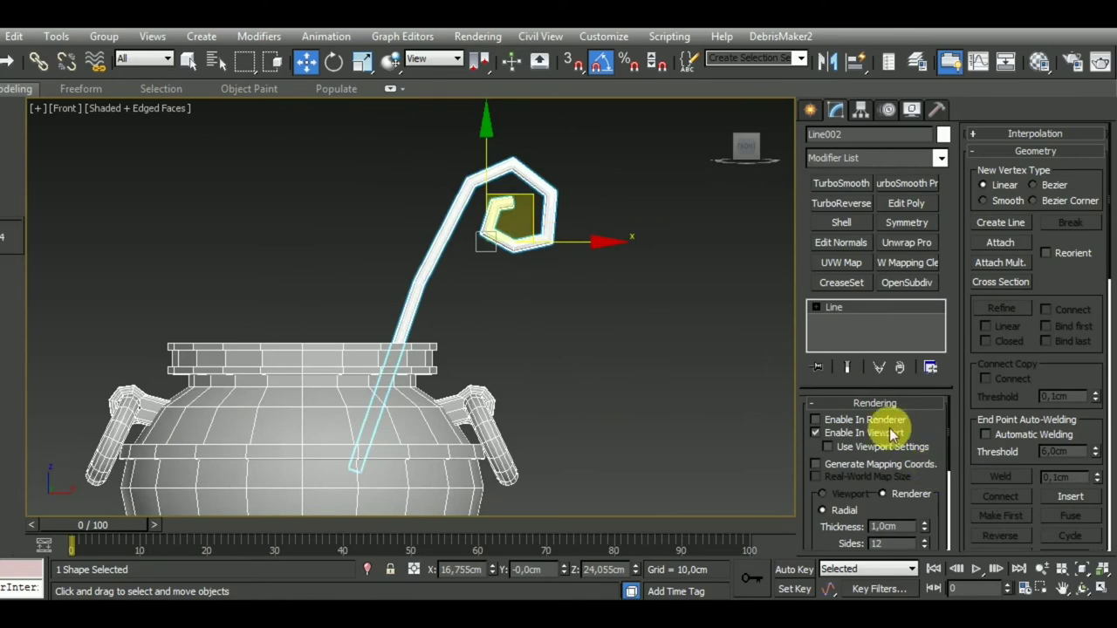
# Assign a material to the Line002 stirring stick
pyautogui.press('m')
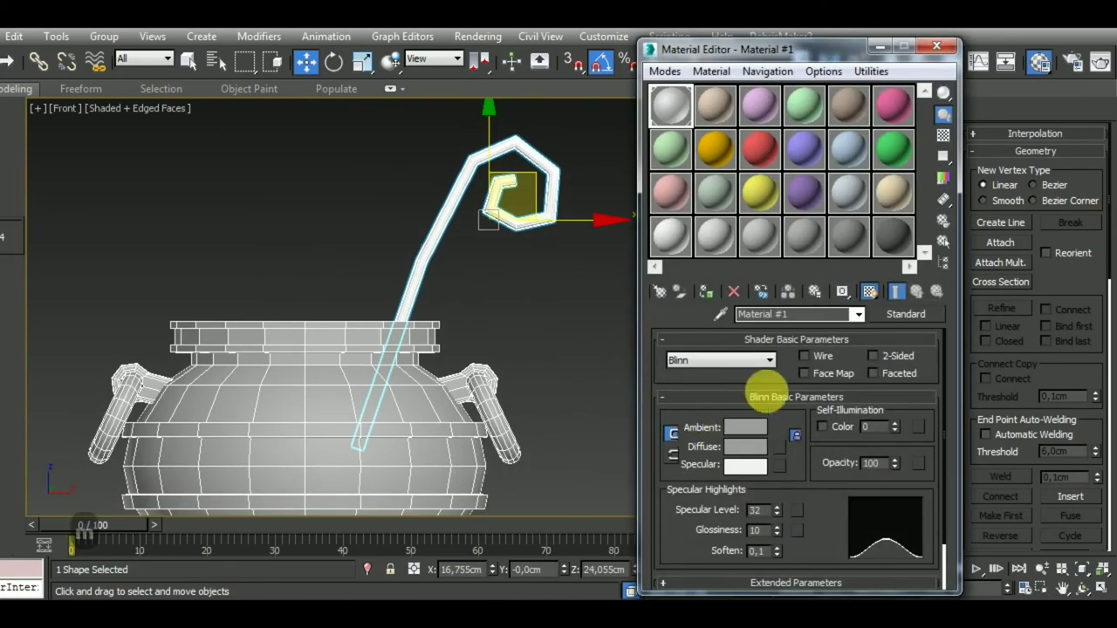
pyautogui.click(705, 292)
pyautogui.press('m')
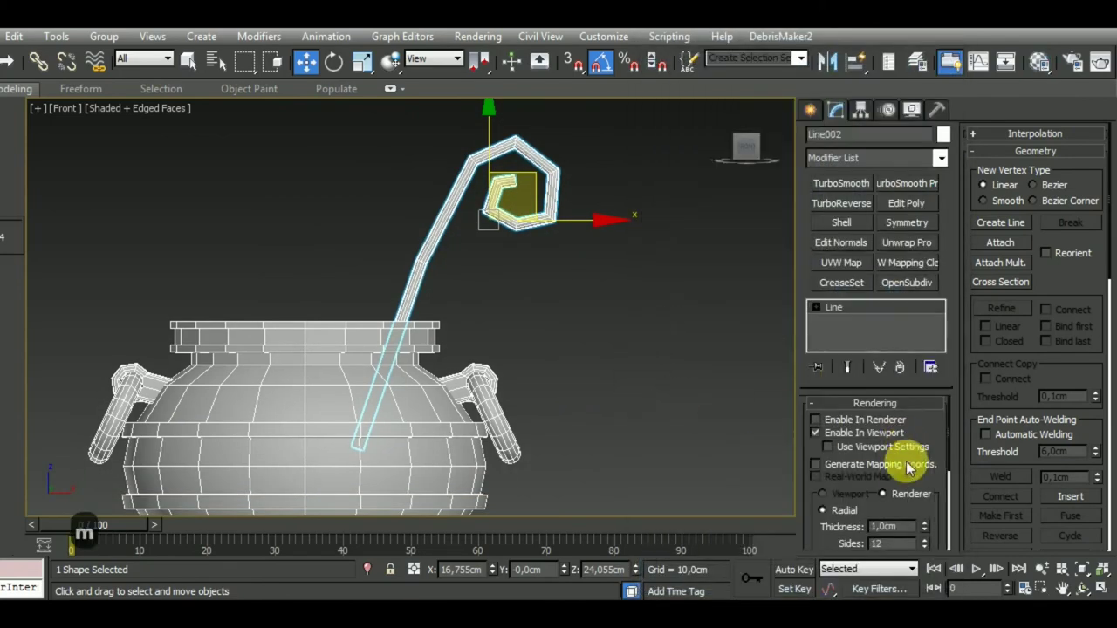
# Give Line002 a rectangular rendered profile with Length 4,32cm, viewed from the front
pyautogui.scroll(-3, 899, 510)
pyautogui.click(862, 452)
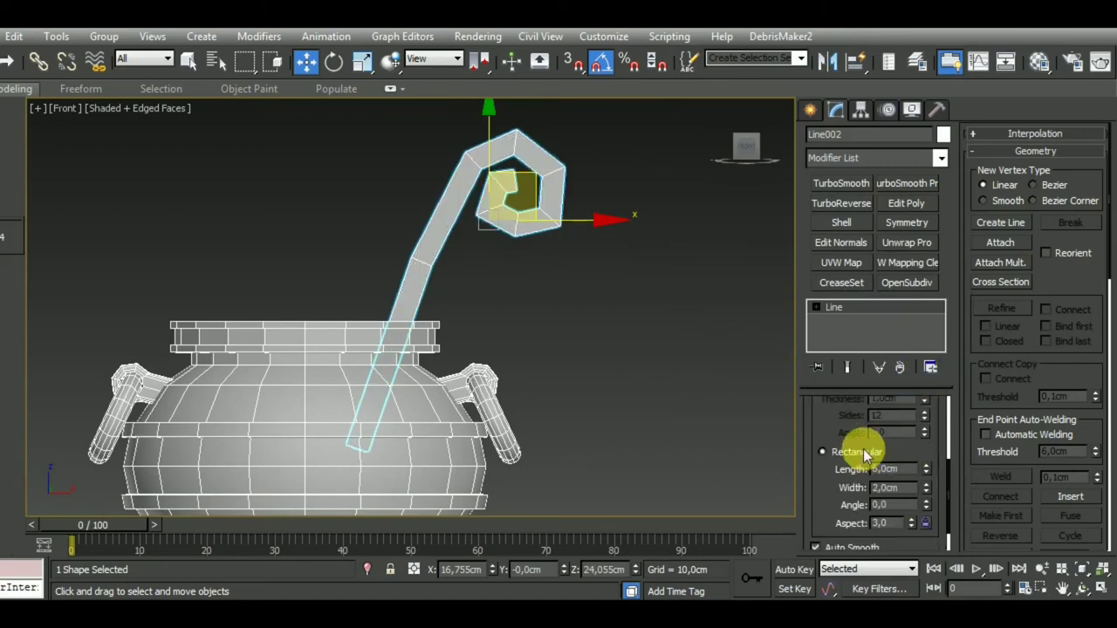
pyautogui.moveTo(630, 363)
pyautogui.keyDown('alt'); pyautogui.mouseDown(button='middle')
pyautogui.moveTo(637, 390)
pyautogui.moveTo(703, 416)
pyautogui.moveTo(748, 460)
pyautogui.mouseUp(button='middle'); pyautogui.keyUp('alt')
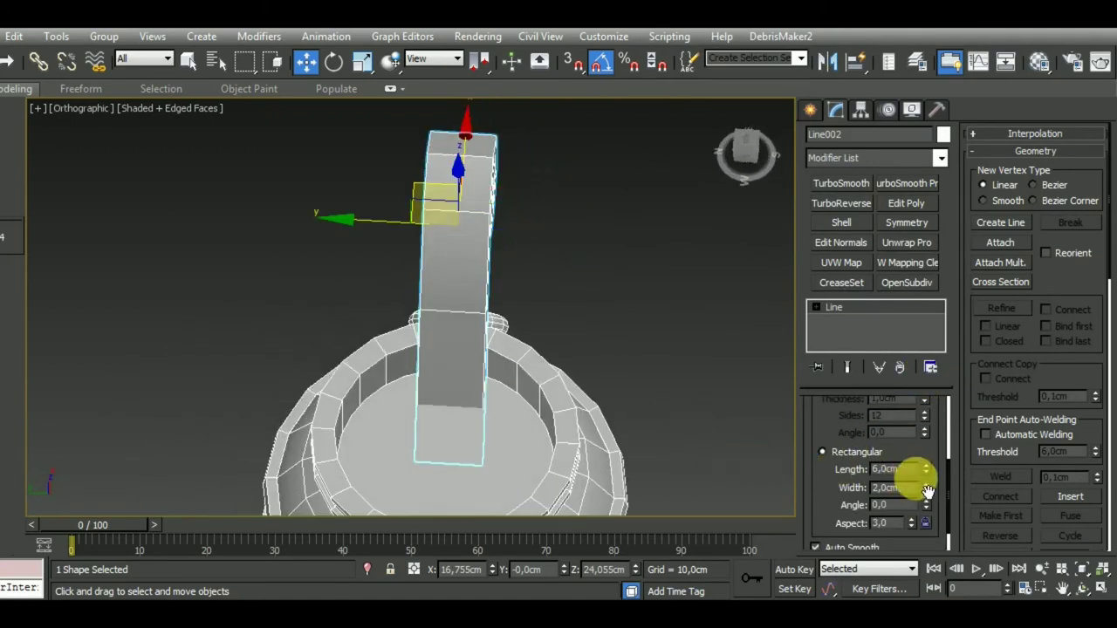
pyautogui.moveTo(926, 468); pyautogui.dragTo(944, 511)
pyautogui.moveTo(681, 411)
pyautogui.keyDown('alt'); pyautogui.mouseDown(button='middle')
pyautogui.moveTo(547, 349)
pyautogui.moveTo(511, 314)
pyautogui.moveTo(553, 318)
pyautogui.moveTo(568, 337)
pyautogui.mouseUp(button='middle'); pyautogui.keyUp('alt')
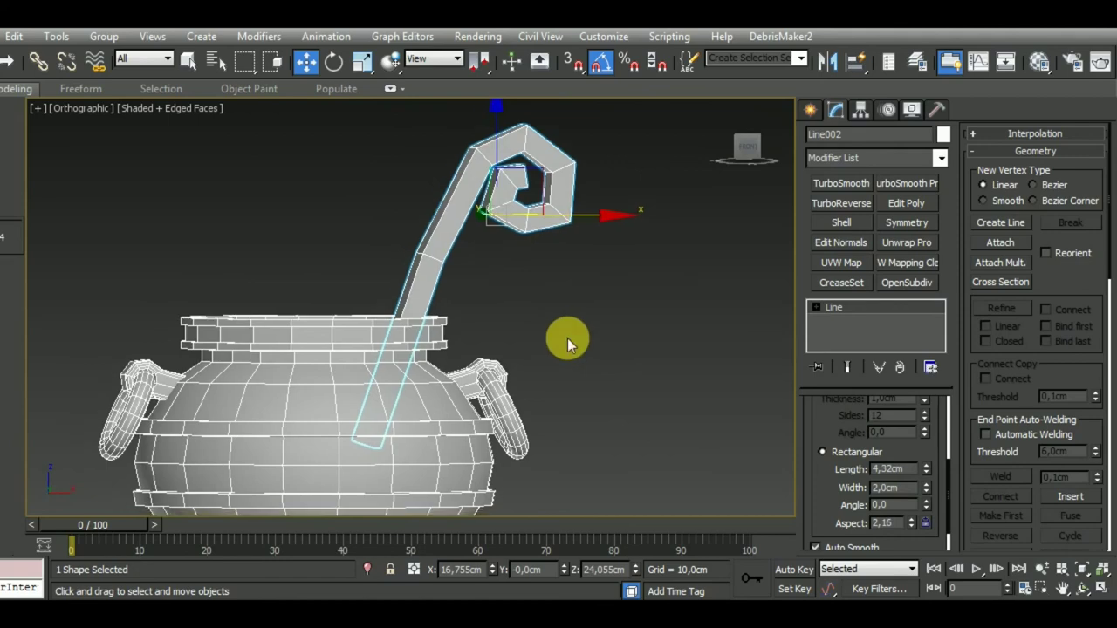
pyautogui.press('f')
pyautogui.scroll(4, 430, 252)
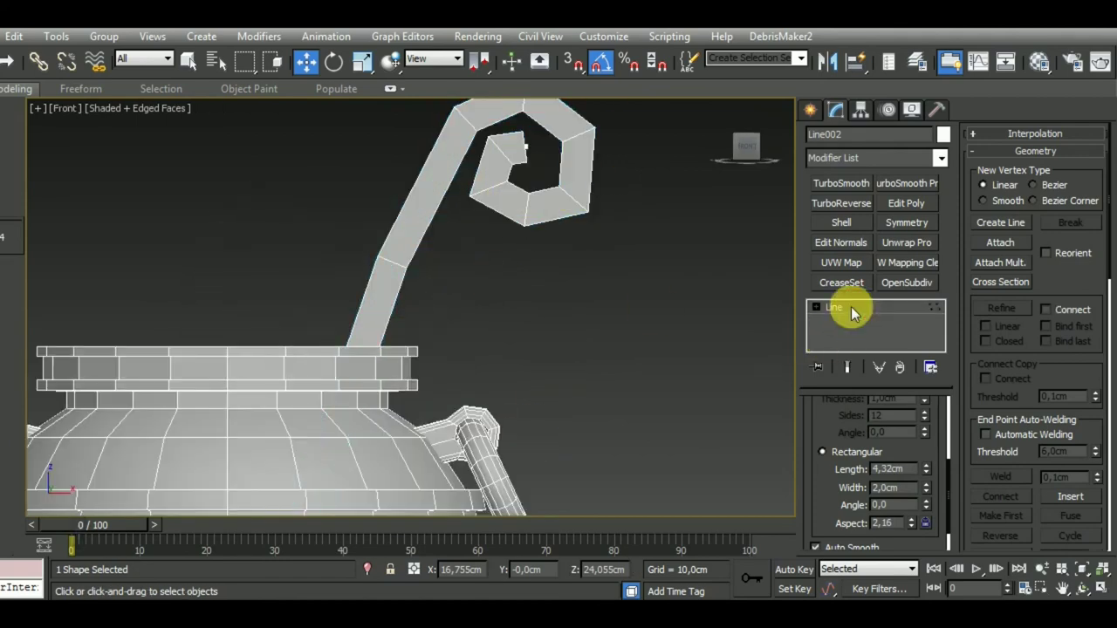
# Return to Line002's base spline in Vertex mode, viewed in wireframe
pyautogui.click(848, 308)
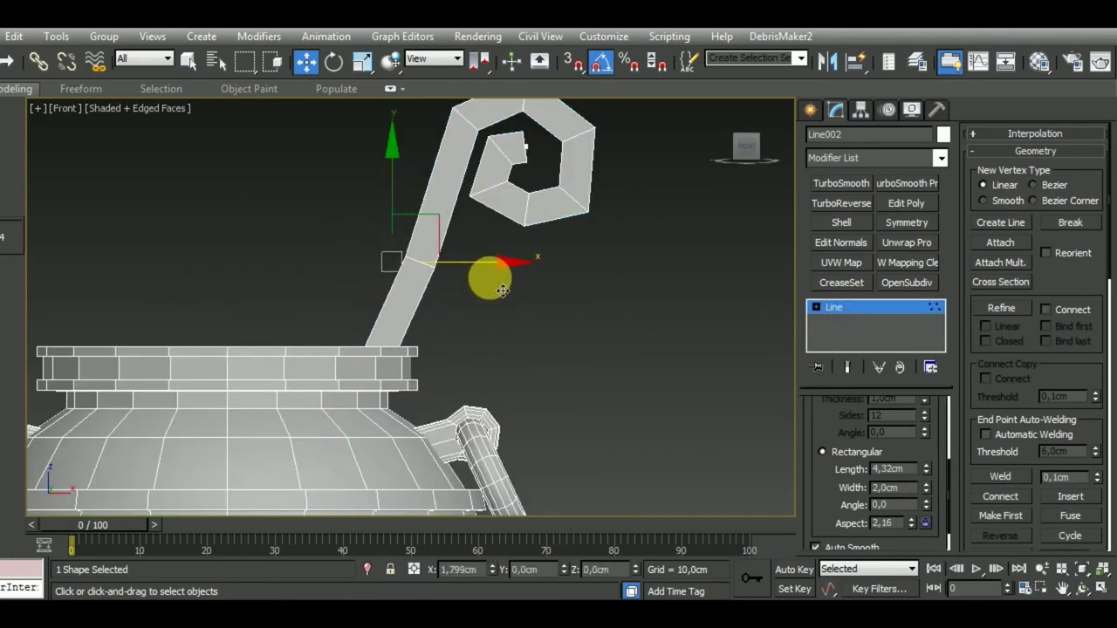
pyautogui.moveTo(471, 275); pyautogui.dragTo(498, 281)
pyautogui.moveTo(504, 357); pyautogui.dragTo(536, 314, button='middle')
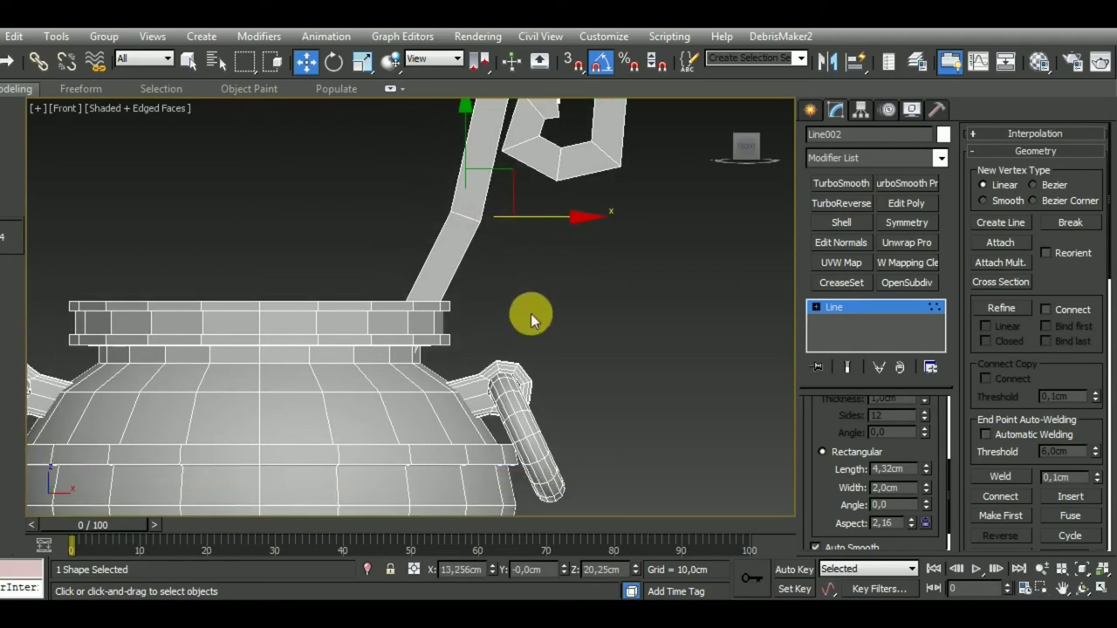
pyautogui.press('1')
pyautogui.moveTo(447, 424); pyautogui.dragTo(459, 407, button='middle')
pyautogui.press('F3')
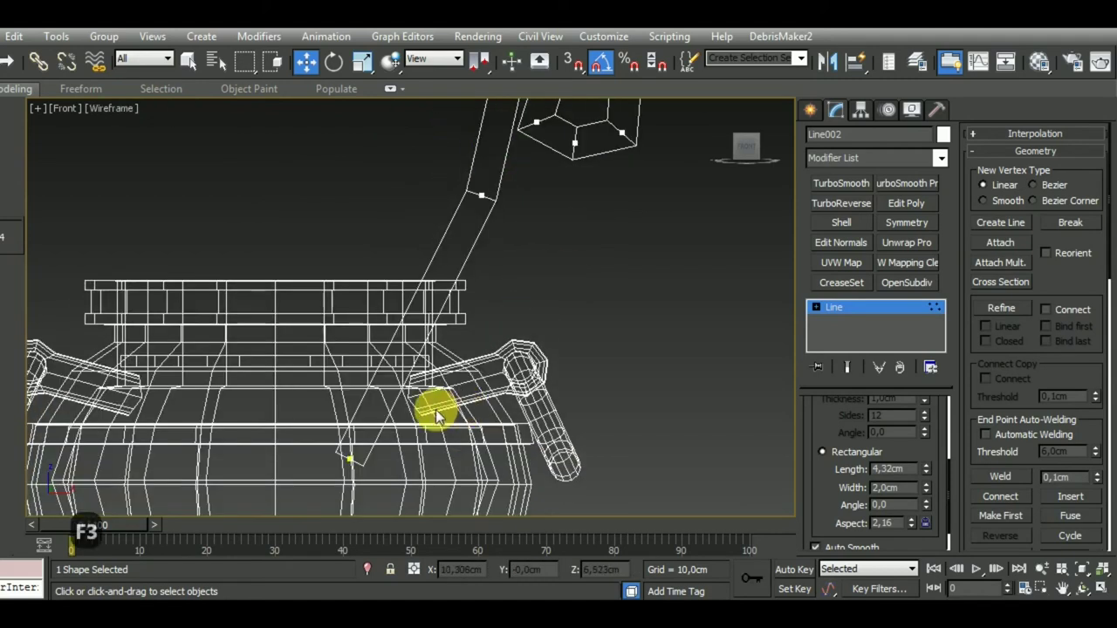
# Nudge the stick's upper shaft vertex slightly left
pyautogui.click(1001, 310)
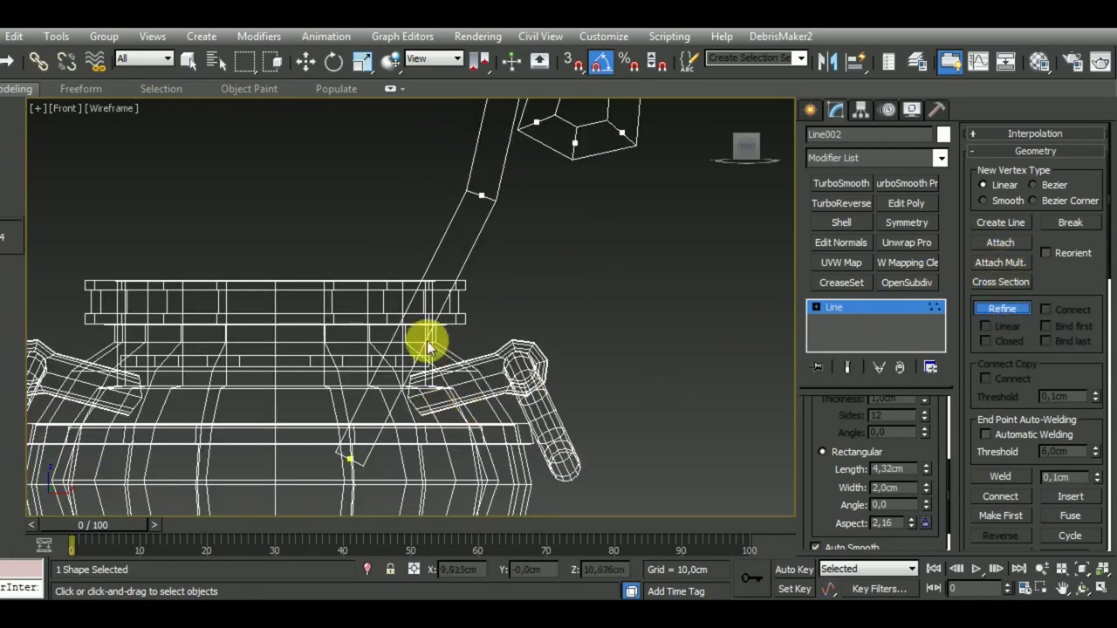
pyautogui.press('w')
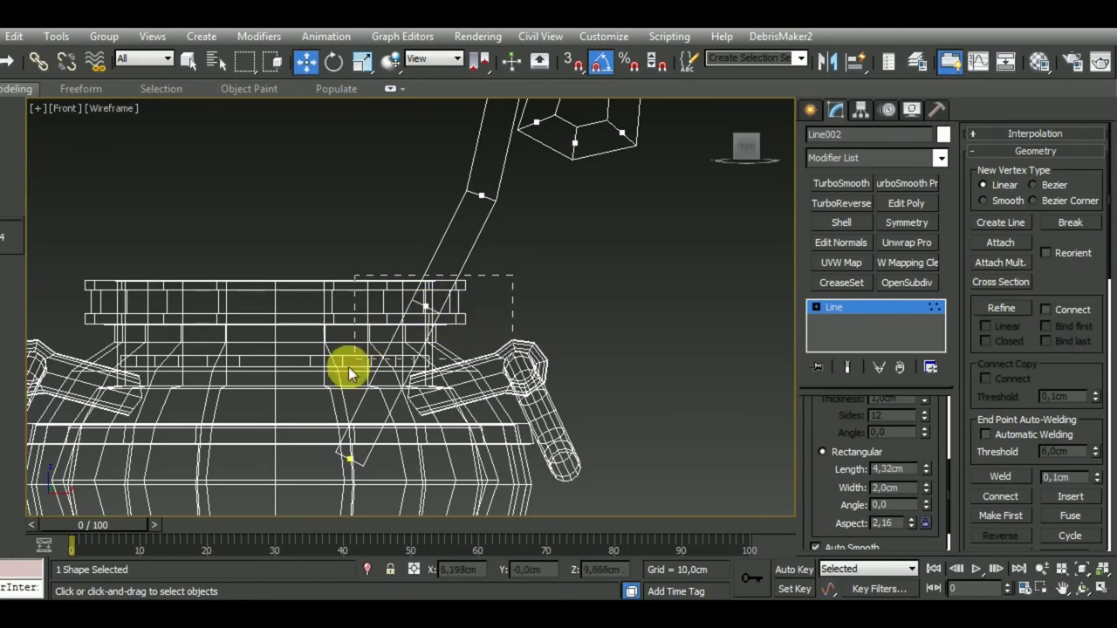
pyautogui.click(425, 306)
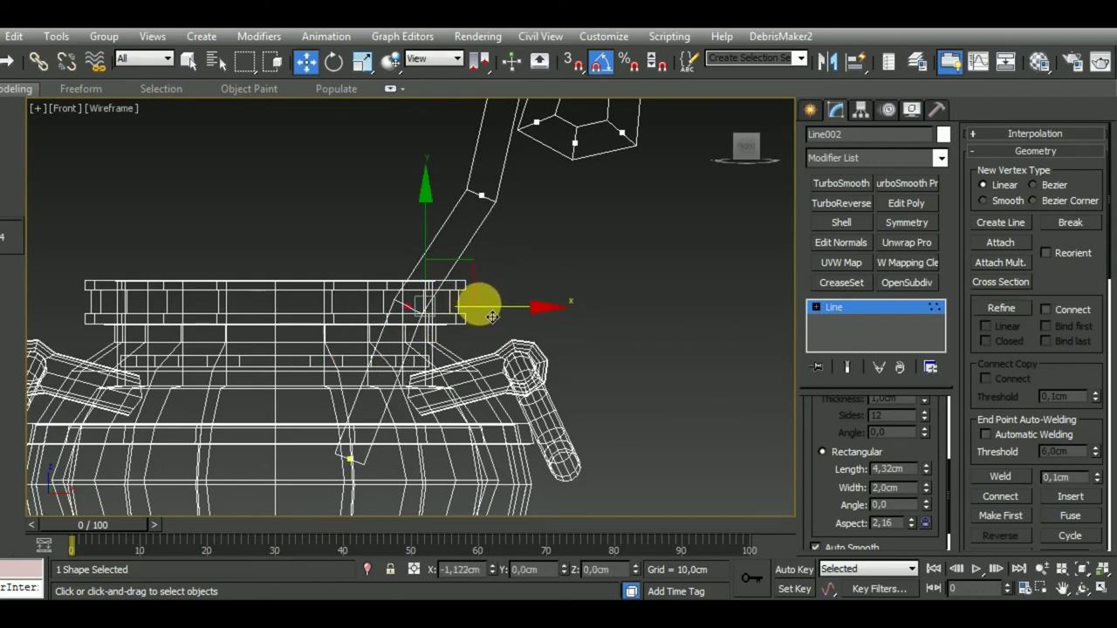
pyautogui.click(479, 194)
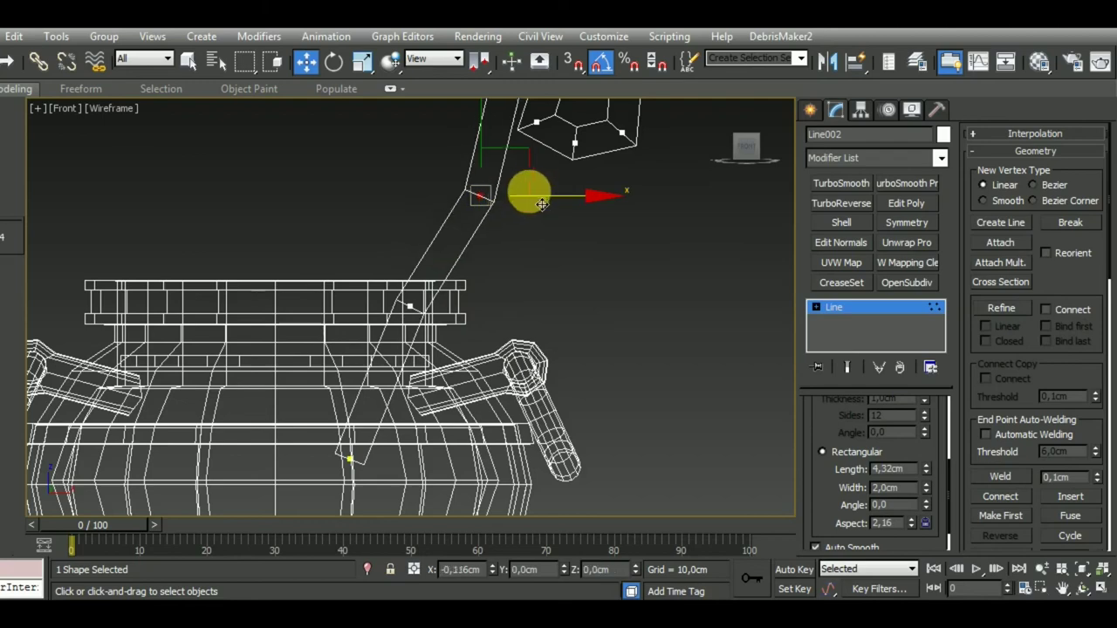
pyautogui.moveTo(538, 201); pyautogui.dragTo(529, 201)
pyautogui.press('F3')
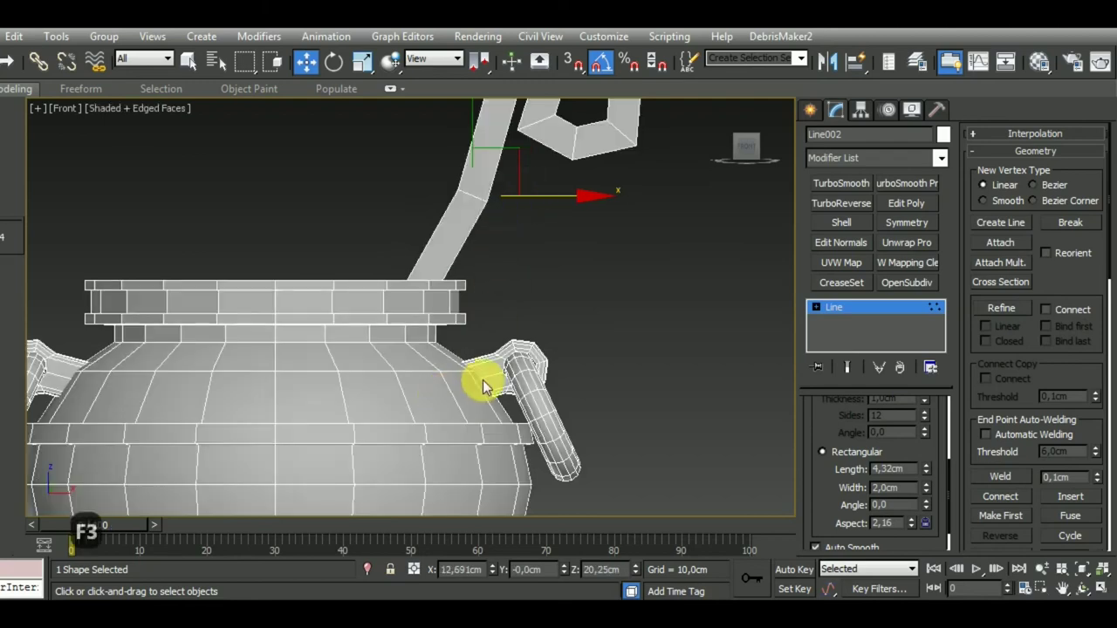
# Shift a lower shaft vertex sideways and return to the front view
pyautogui.keyDown('alt'); pyautogui.moveTo(481, 379); pyautogui.dragTo(498, 419, button='middle'); pyautogui.keyUp('alt')
pyautogui.scroll(2, 447, 325)
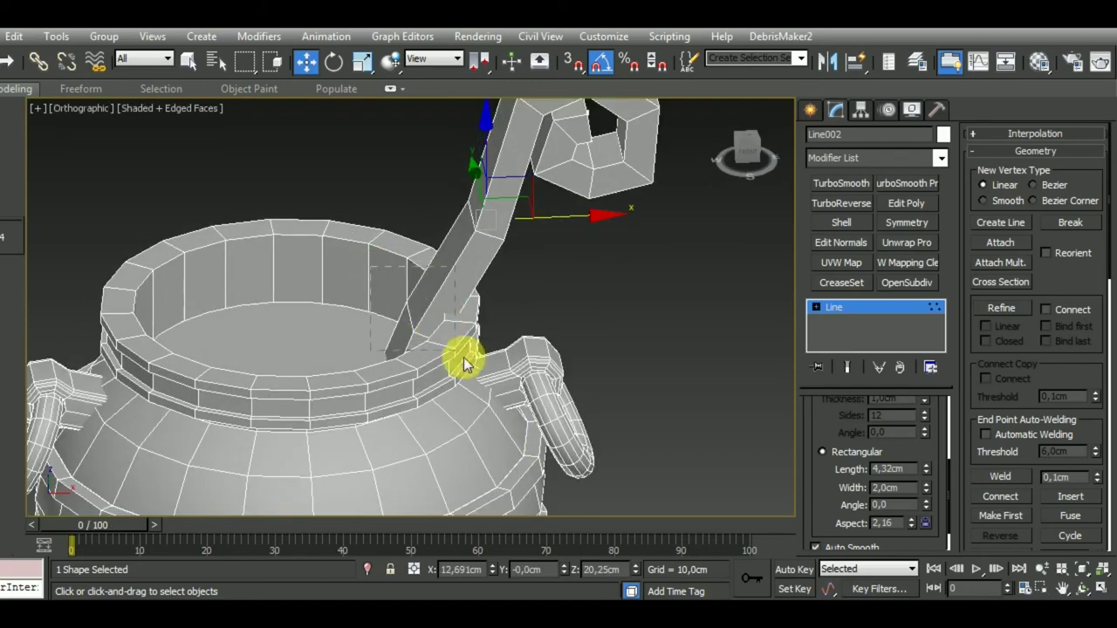
pyautogui.click(471, 317)
pyautogui.moveTo(516, 330)
pyautogui.mouseDown()
pyautogui.moveTo(481, 317)
pyautogui.moveTo(491, 316)
pyautogui.moveTo(441, 323)
pyautogui.mouseUp()
pyautogui.keyDown('alt'); pyautogui.moveTo(441, 324); pyautogui.dragTo(489, 371, button='middle'); pyautogui.keyUp('alt')
pyautogui.press('f')
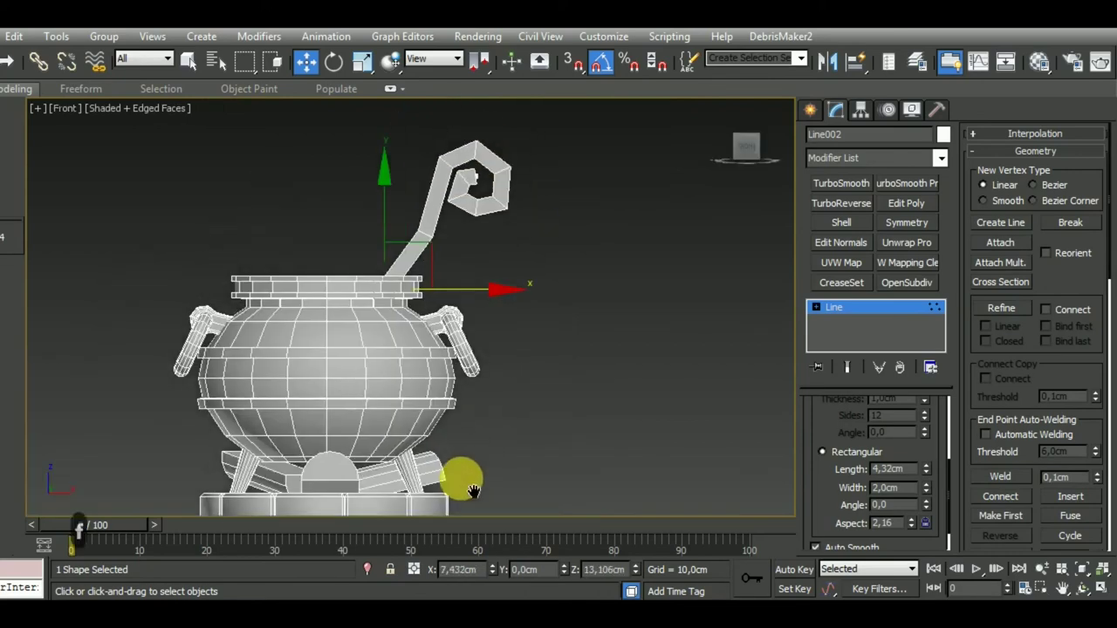
pyautogui.scroll(3, 425, 257)
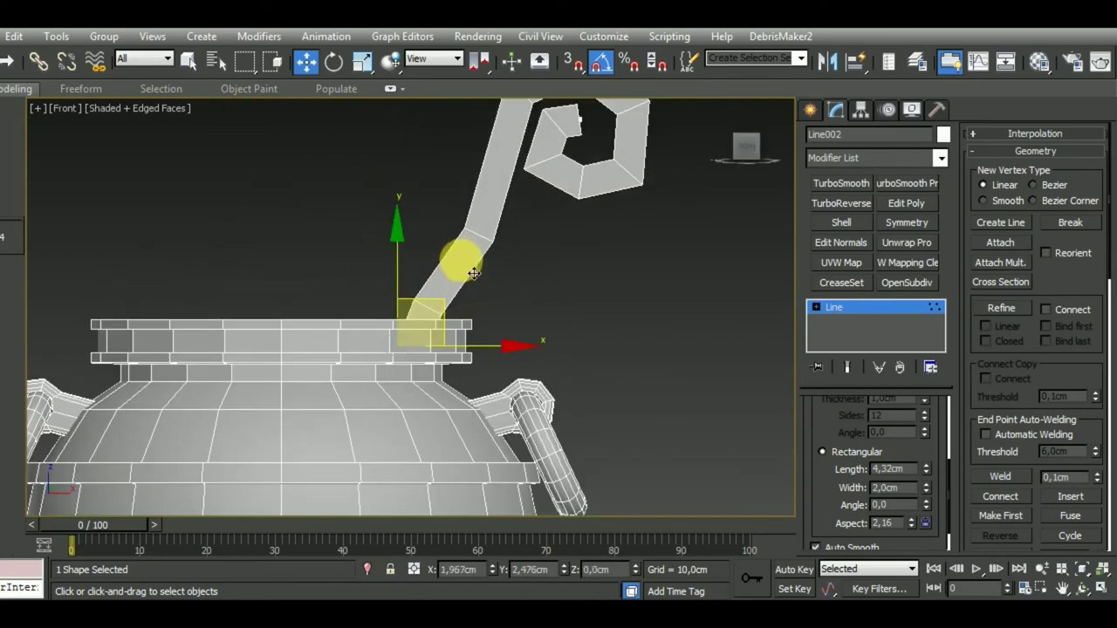
# Bend the shaft further up and right and pull a hook vertex down
pyautogui.moveTo(469, 280); pyautogui.dragTo(493, 251)
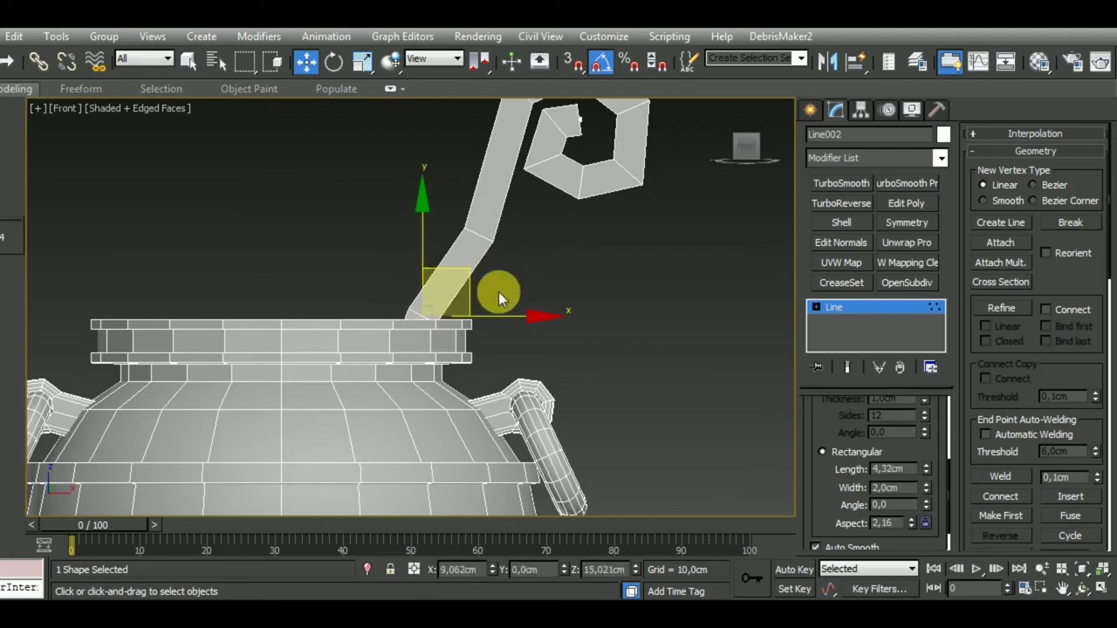
pyautogui.moveTo(502, 299)
pyautogui.mouseDown()
pyautogui.moveTo(486, 241)
pyautogui.moveTo(535, 203)
pyautogui.moveTo(531, 180)
pyautogui.mouseUp()
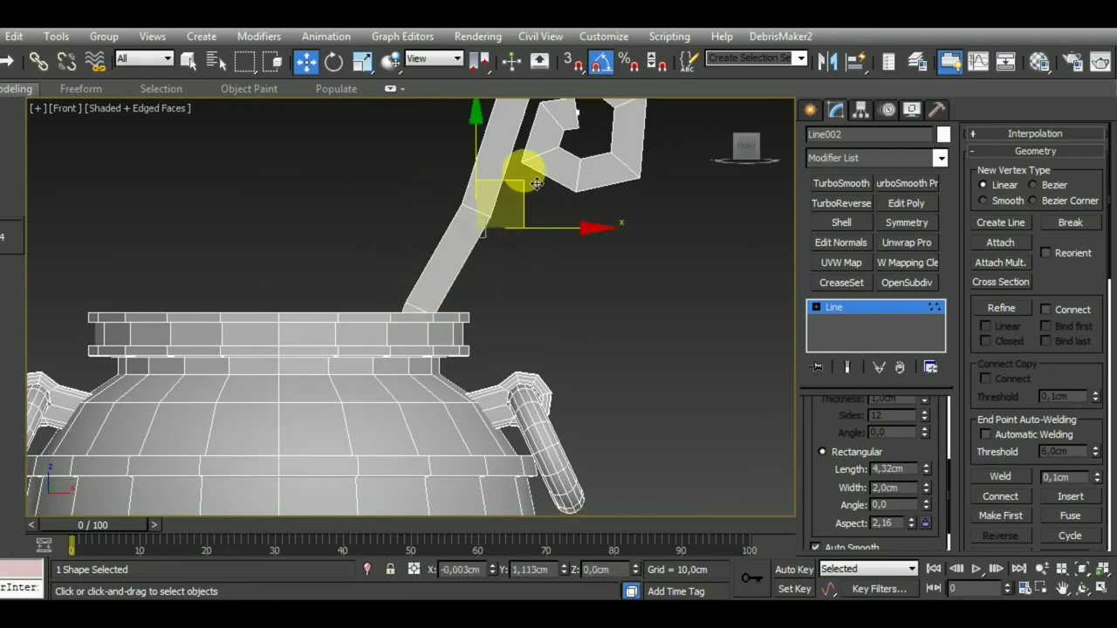
pyautogui.scroll(-3, 502, 314)
pyautogui.scroll(3, 489, 311)
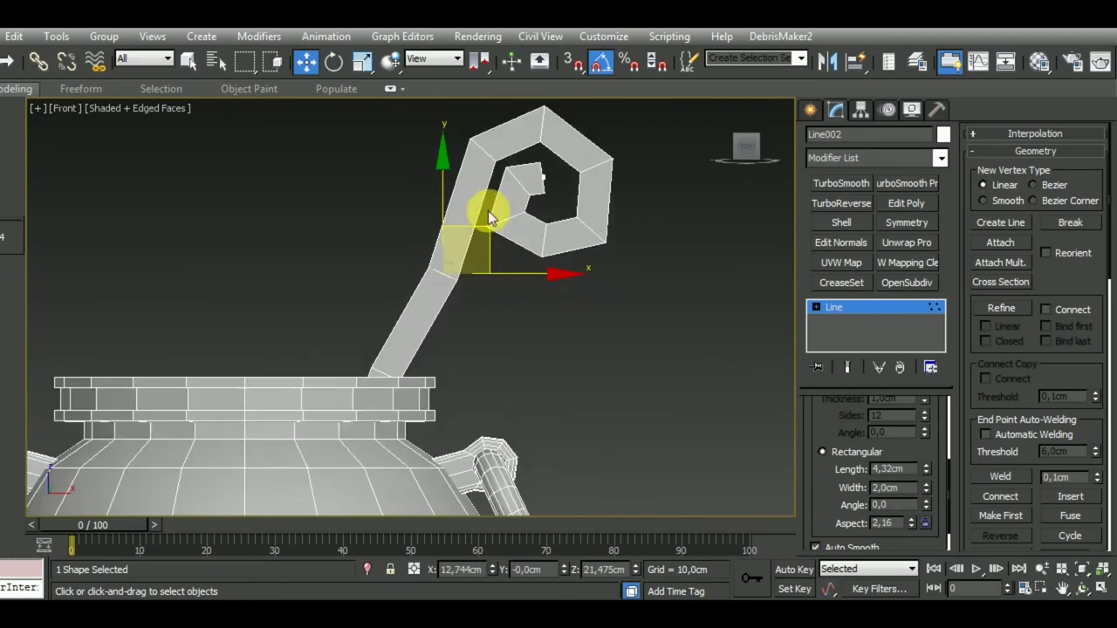
pyautogui.moveTo(493, 246); pyautogui.dragTo(495, 267)
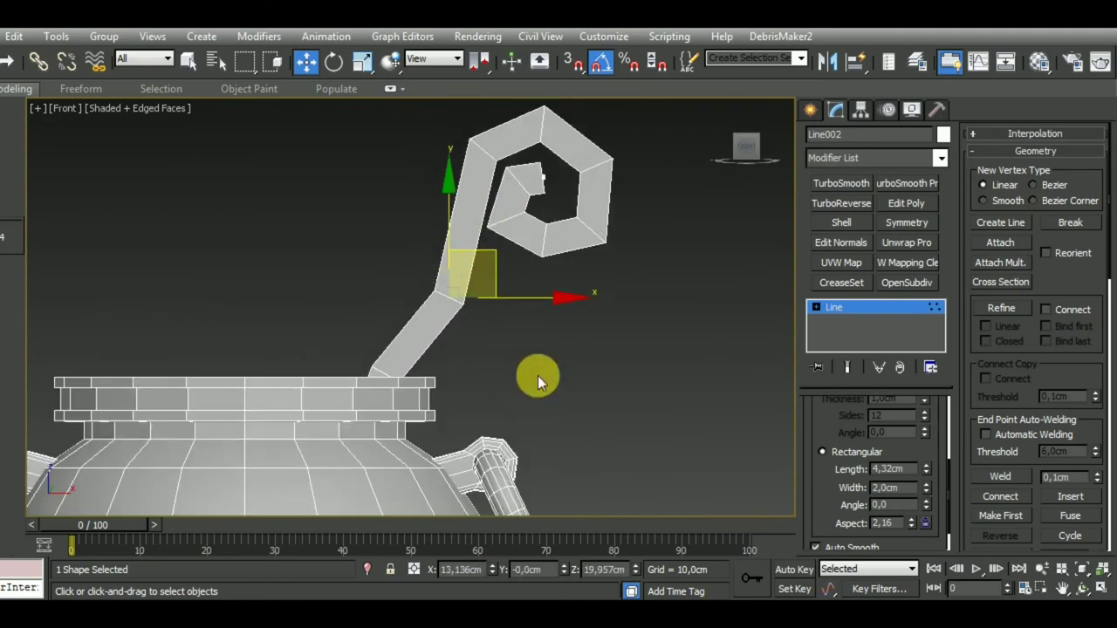
pyautogui.moveTo(536, 374); pyautogui.dragTo(539, 334, button='middle')
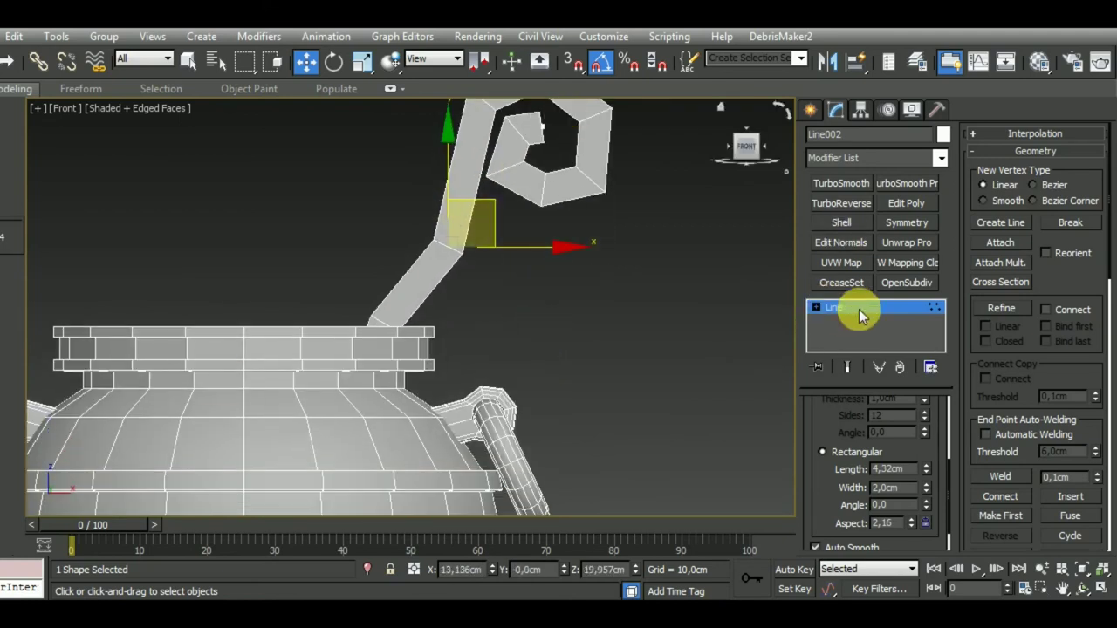
pyautogui.moveTo(568, 246); pyautogui.dragTo(550, 312, button='middle')
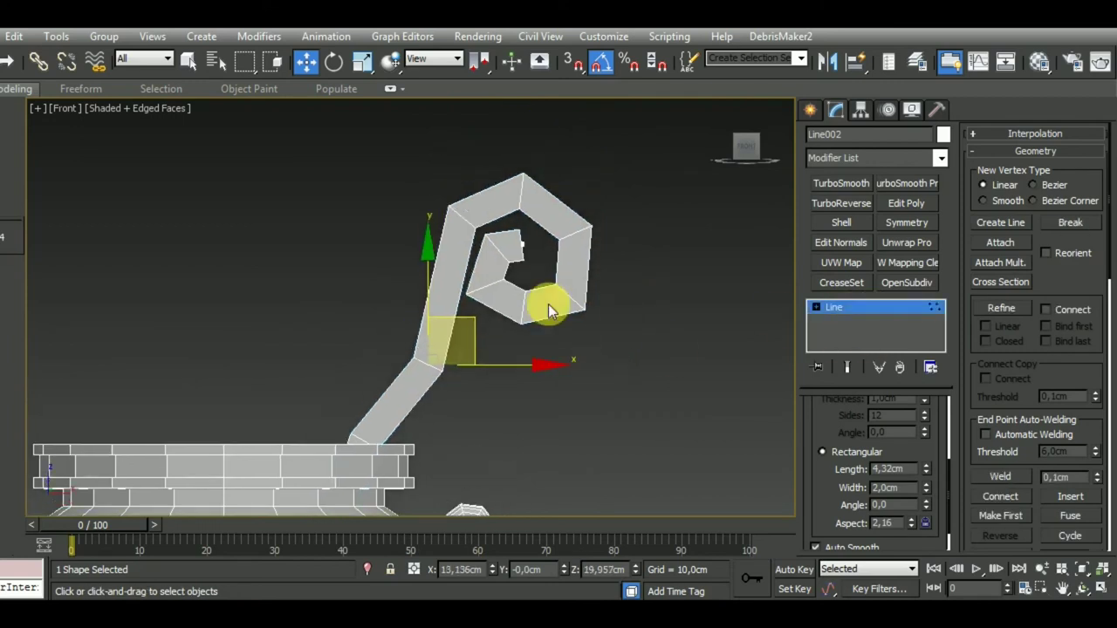
pyautogui.scroll(2, 550, 311)
# Move a spiral vertex right and down and lower the hook's top corner
pyautogui.press('F3')
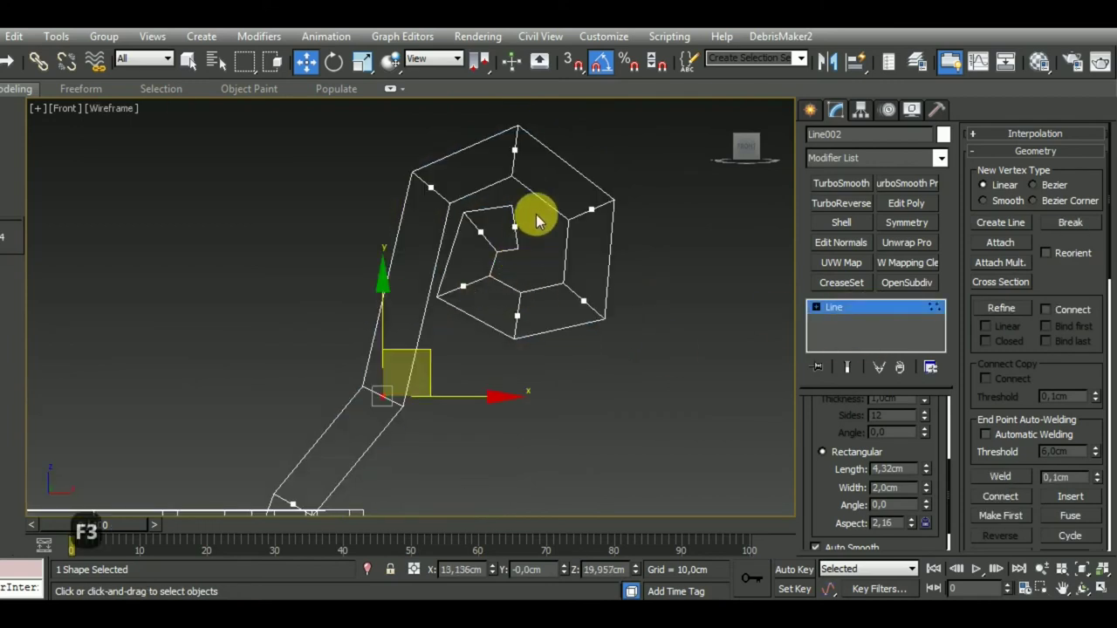
pyautogui.click(464, 288)
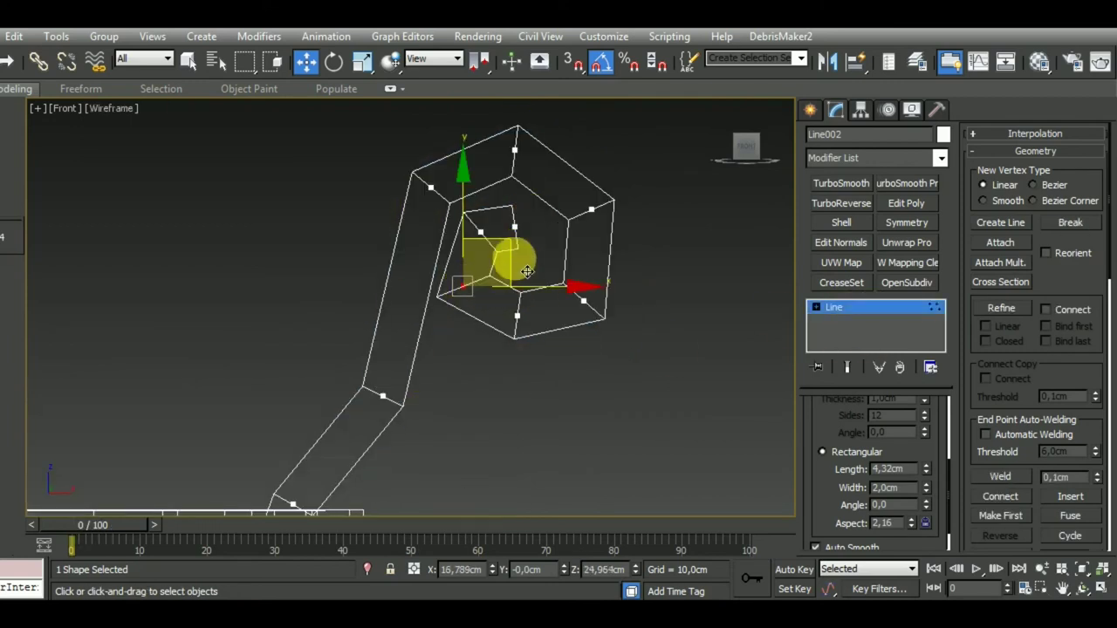
pyautogui.moveTo(545, 266); pyautogui.dragTo(597, 315)
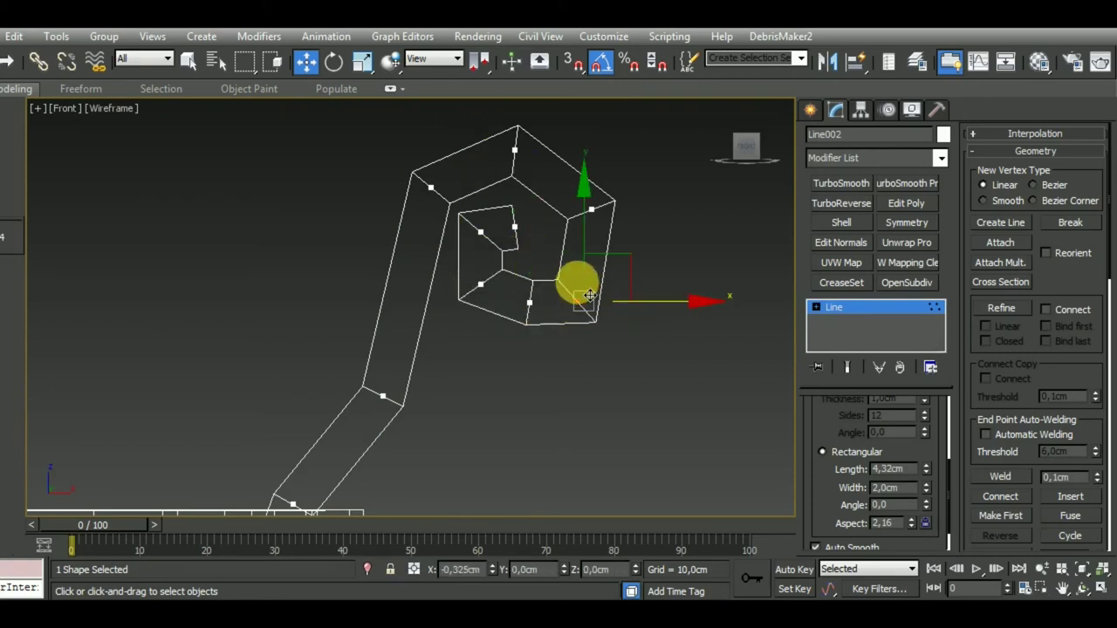
pyautogui.moveTo(634, 263)
pyautogui.mouseDown()
pyautogui.moveTo(608, 209)
pyautogui.moveTo(641, 184)
pyautogui.mouseUp()
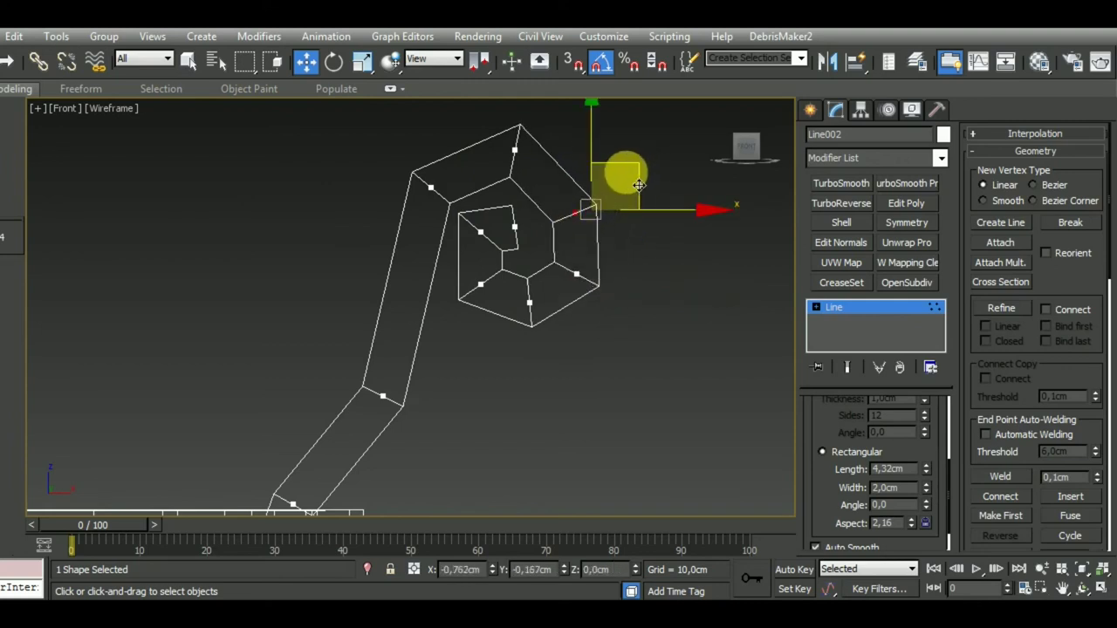
pyautogui.moveTo(559, 288); pyautogui.dragTo(548, 349, button='middle')
pyautogui.click(506, 213)
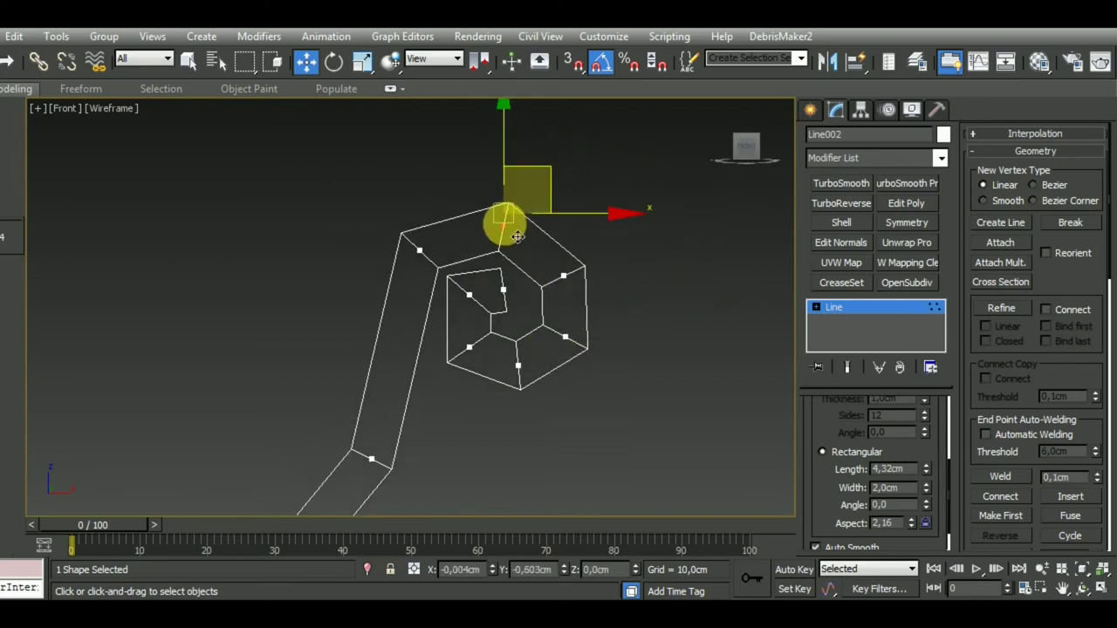
pyautogui.moveTo(518, 237); pyautogui.dragTo(518, 251)
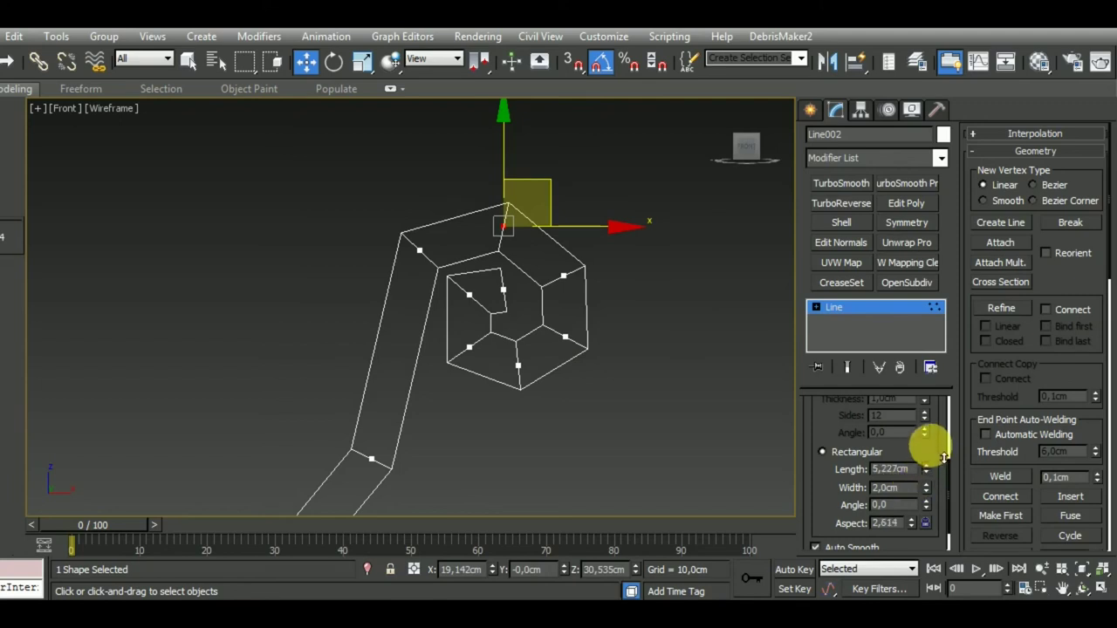
# Undo the Length change, set profile width to 2.4cm, and tighten the inner curl
pyautogui.hotkey('ctrl', 'z')
pyautogui.moveTo(928, 493); pyautogui.dragTo(928, 473)
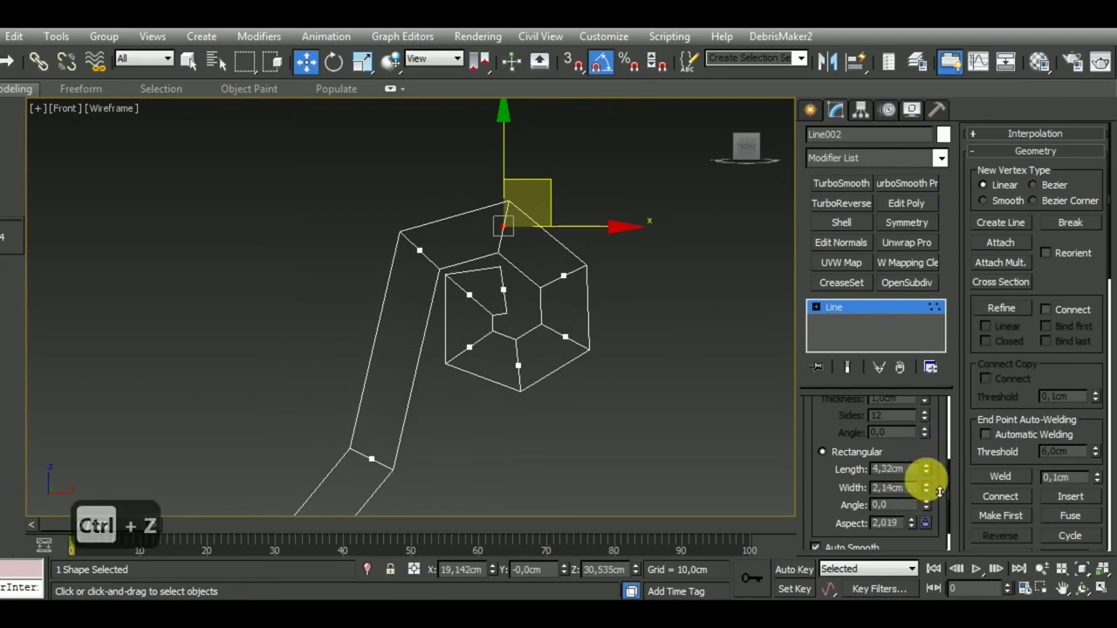
pyautogui.moveTo(647, 447); pyautogui.dragTo(659, 465, button='middle')
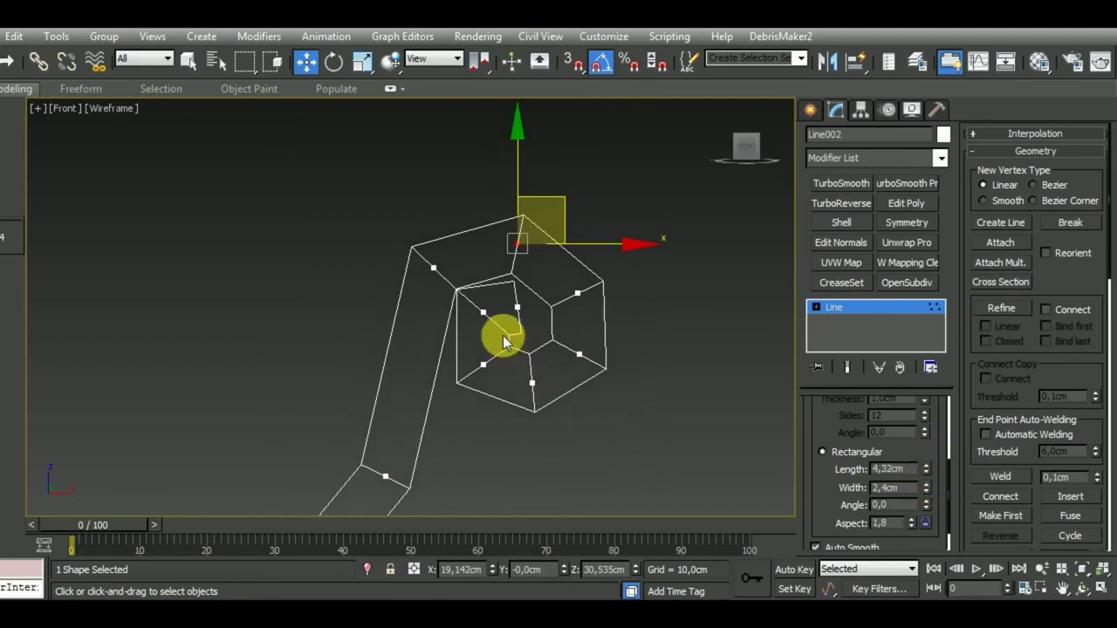
pyautogui.moveTo(496, 325); pyautogui.dragTo(545, 294)
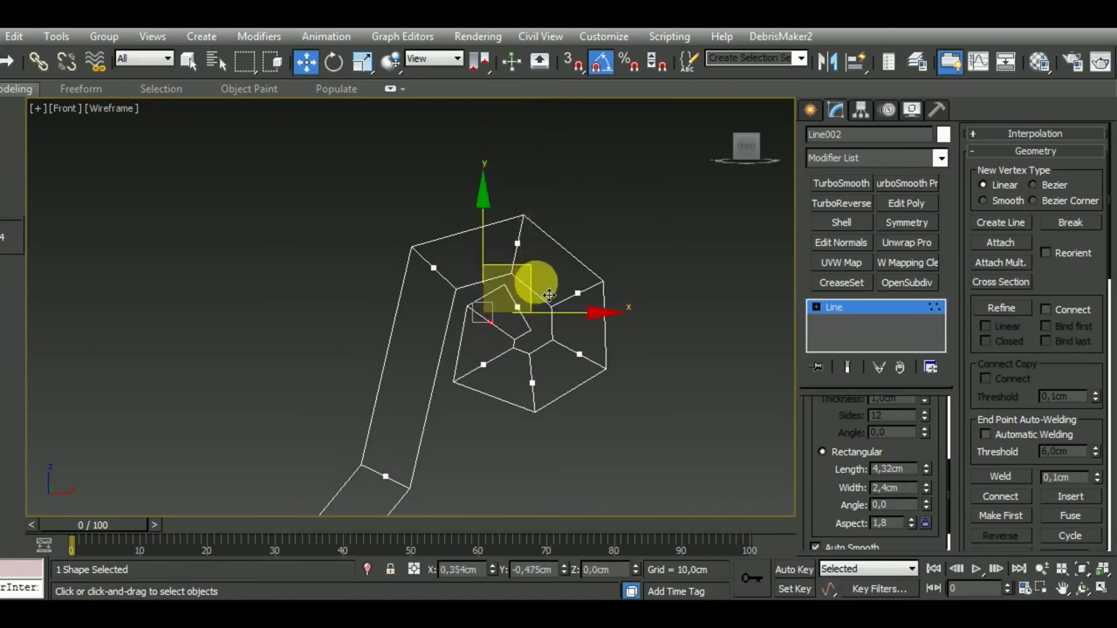
pyautogui.scroll(-1, 646, 419)
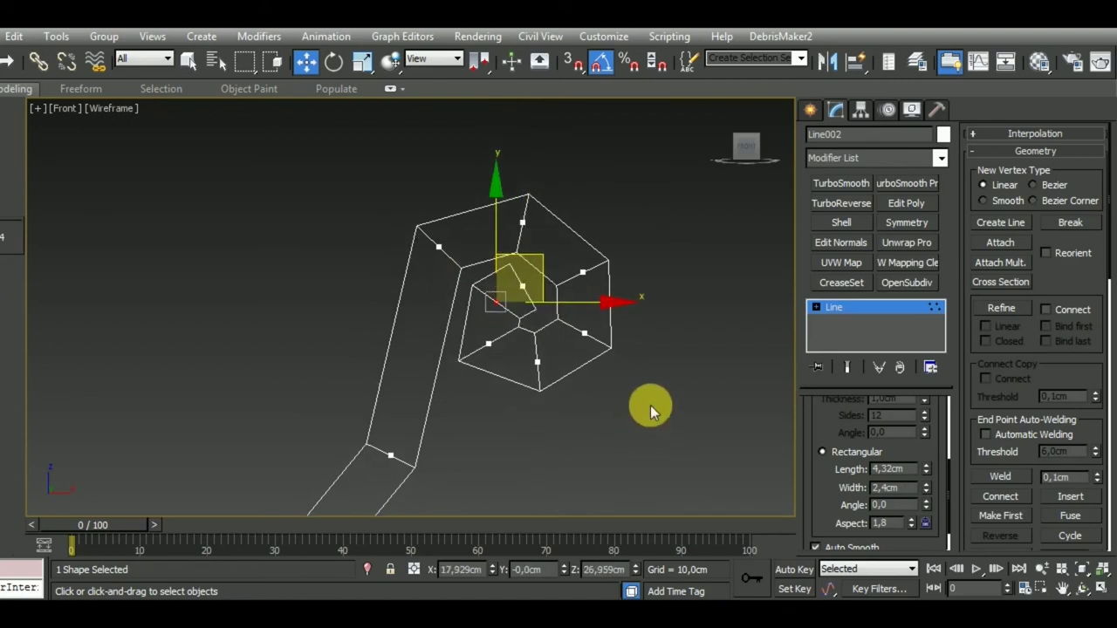
pyautogui.scroll(-2, 650, 409)
pyautogui.click(850, 312)
pyautogui.press('F3')
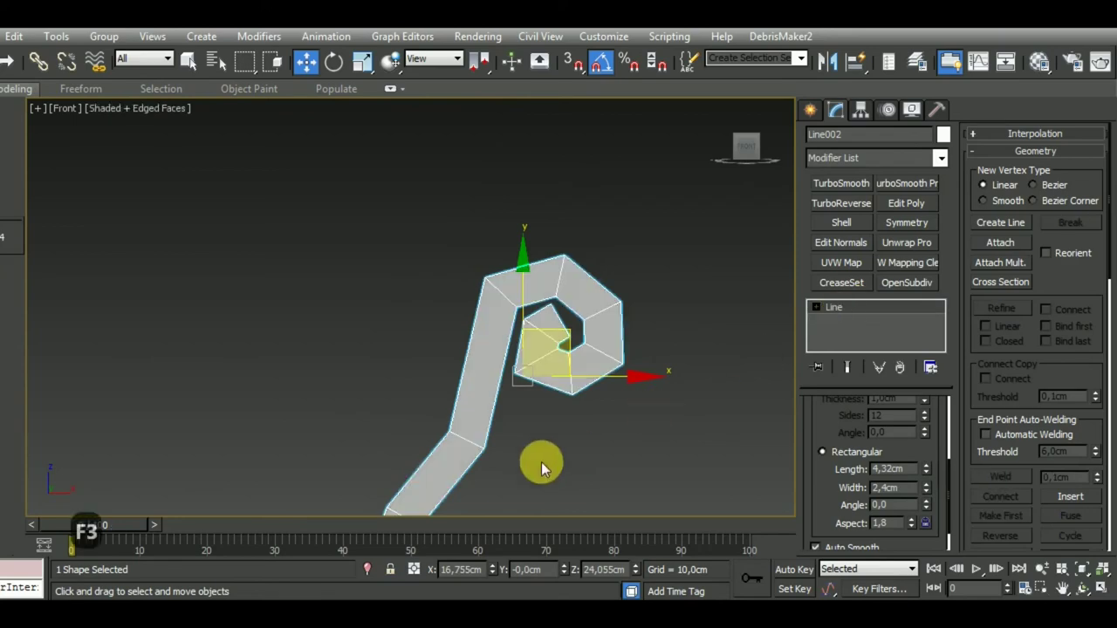
# Move the stick's bend vertex onto the cauldron rim
pyautogui.moveTo(529, 467)
pyautogui.keyDown('alt'); pyautogui.mouseDown(button='middle')
pyautogui.moveTo(678, 491)
pyautogui.moveTo(654, 511)
pyautogui.moveTo(618, 332)
pyautogui.moveTo(660, 424)
pyautogui.moveTo(456, 364)
pyautogui.moveTo(481, 375)
pyautogui.mouseUp(button='middle'); pyautogui.keyUp('alt')
pyautogui.scroll(3, 673, 357)
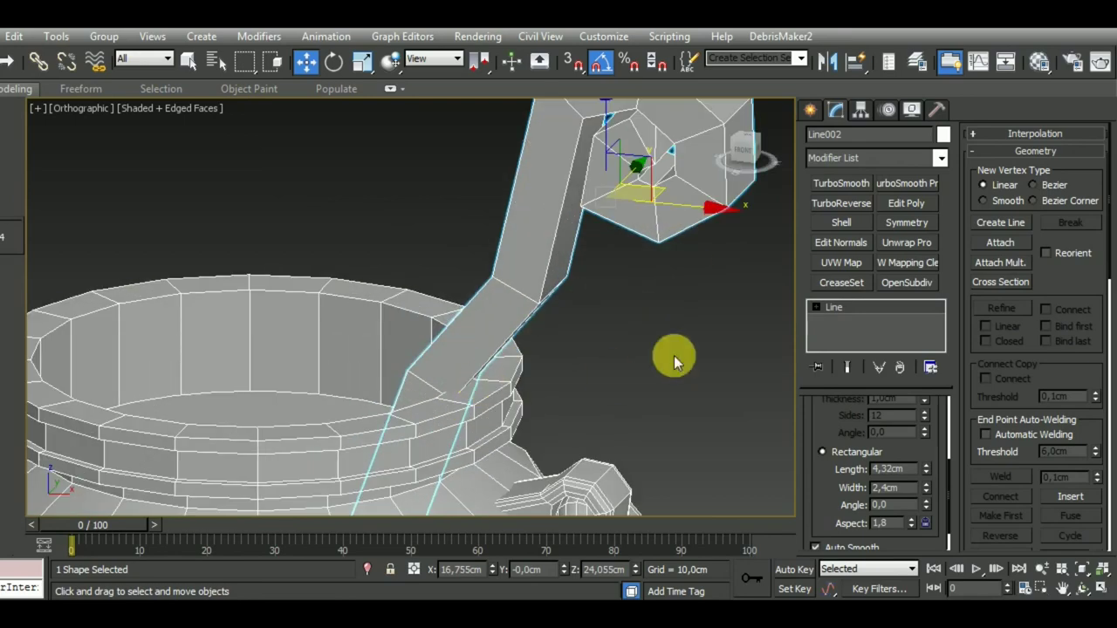
pyautogui.click(842, 308)
pyautogui.click(399, 351)
pyautogui.moveTo(399, 350)
pyautogui.keyDown('alt'); pyautogui.mouseDown(button='middle')
pyautogui.moveTo(576, 397)
pyautogui.moveTo(518, 367)
pyautogui.moveTo(581, 372)
pyautogui.moveTo(567, 404)
pyautogui.moveTo(658, 378)
pyautogui.mouseUp(button='middle'); pyautogui.keyUp('alt')
pyautogui.scroll(-2, 650, 373)
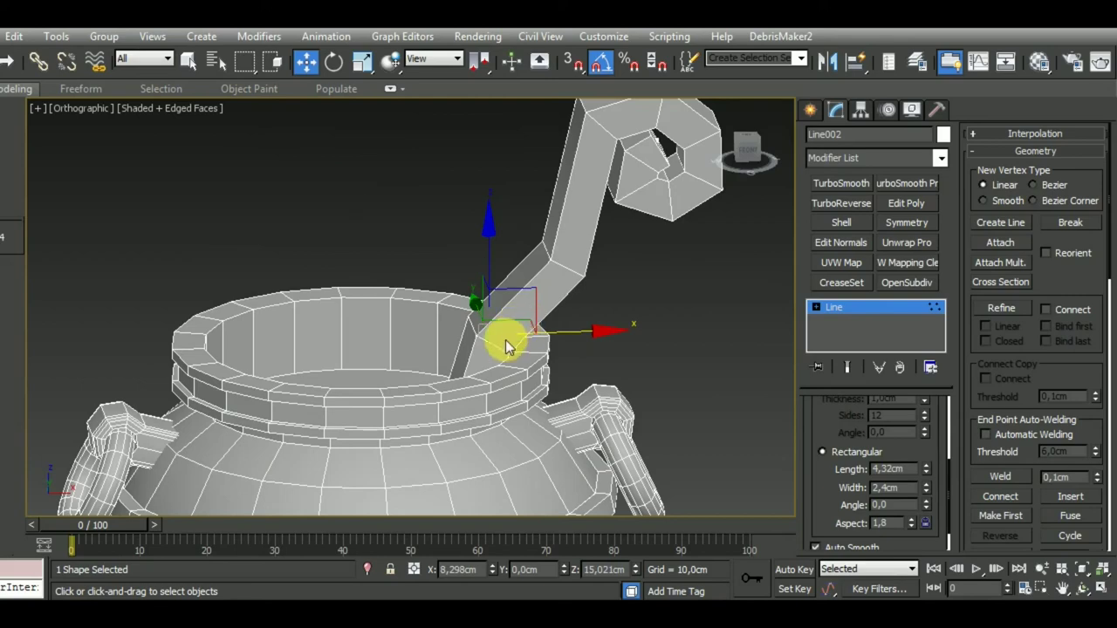
# Try Bezier on the bend vertex, revert it to Corner, then undo recent changes
pyautogui.rightClick(509, 346)
pyautogui.click(475, 243)
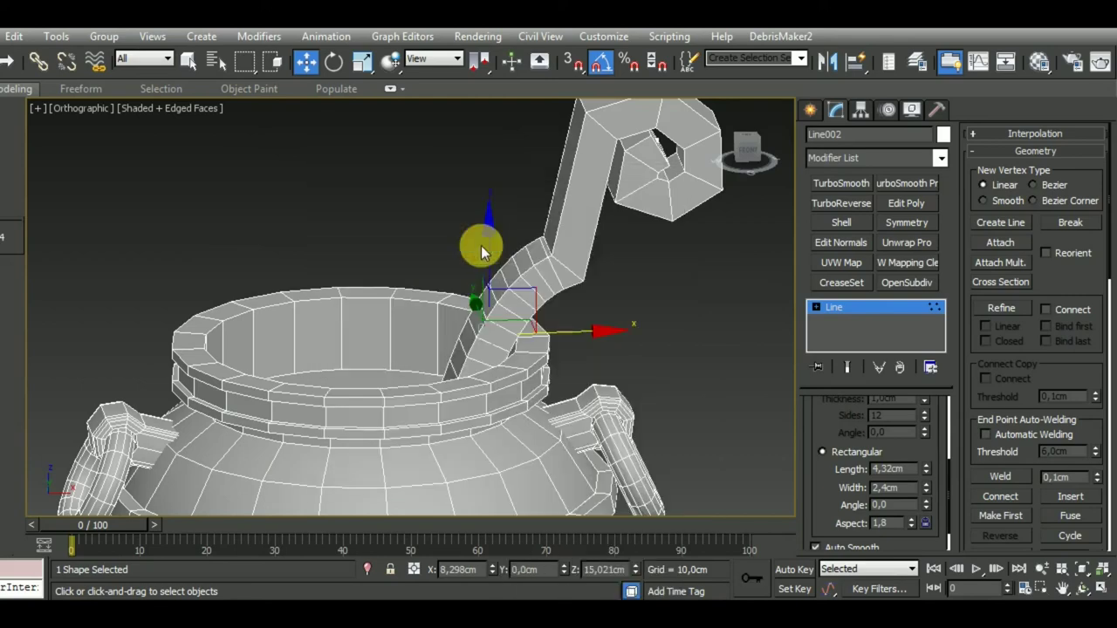
pyautogui.hotkey('ctrl', 'z')
pyautogui.rightClick(491, 342)
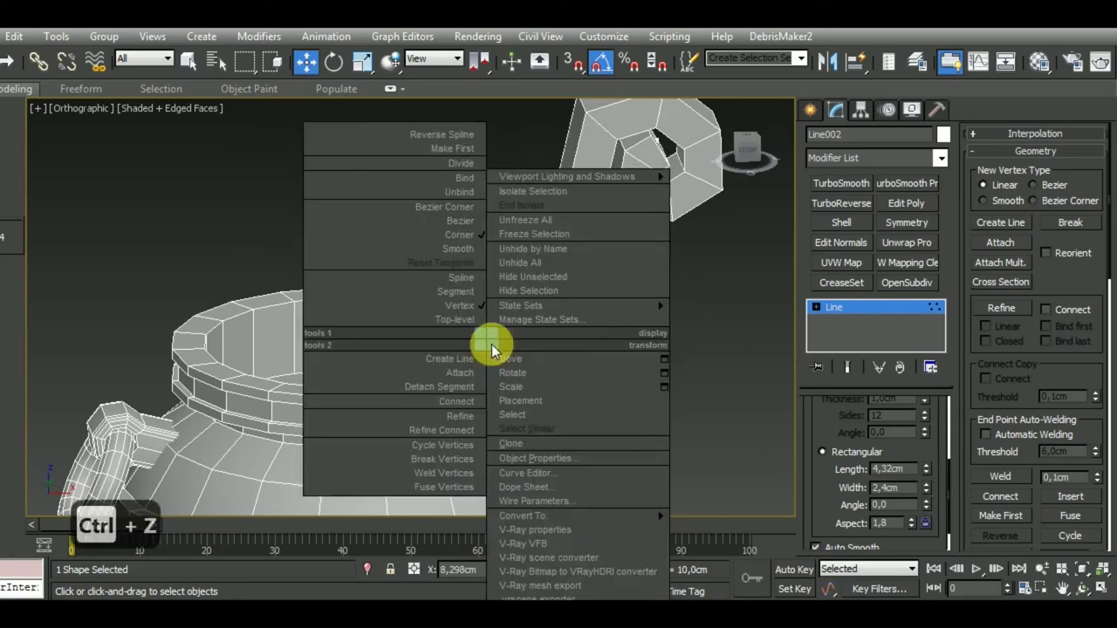
pyautogui.click(475, 215)
pyautogui.scroll(2, 523, 324)
pyautogui.press('F3')
pyautogui.scroll(2, 518, 326)
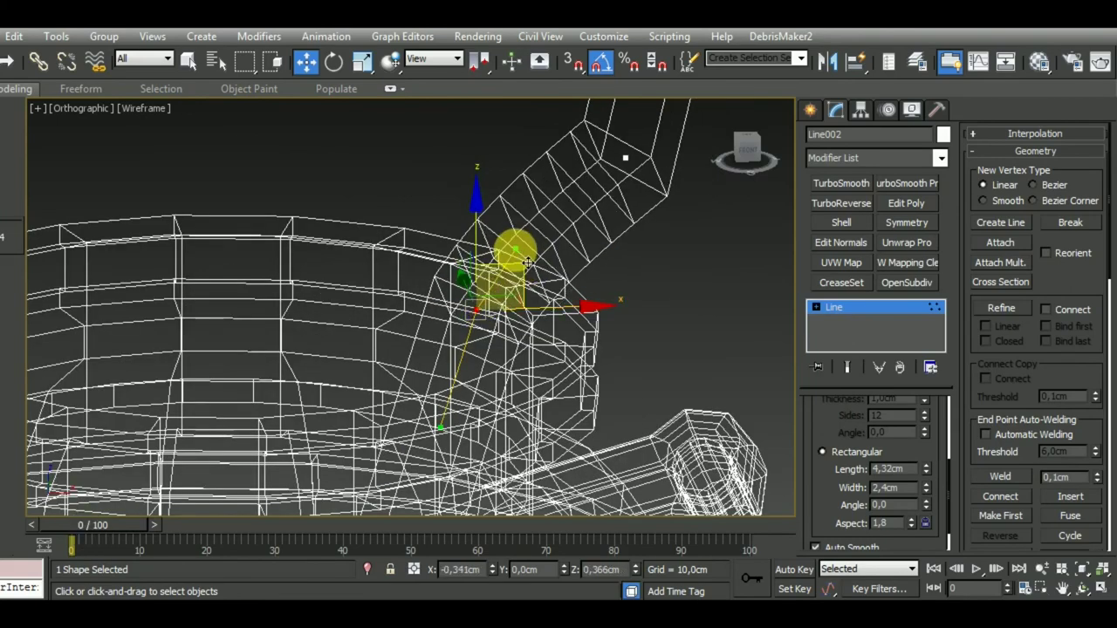
pyautogui.hotkey('ctrl', 'z')
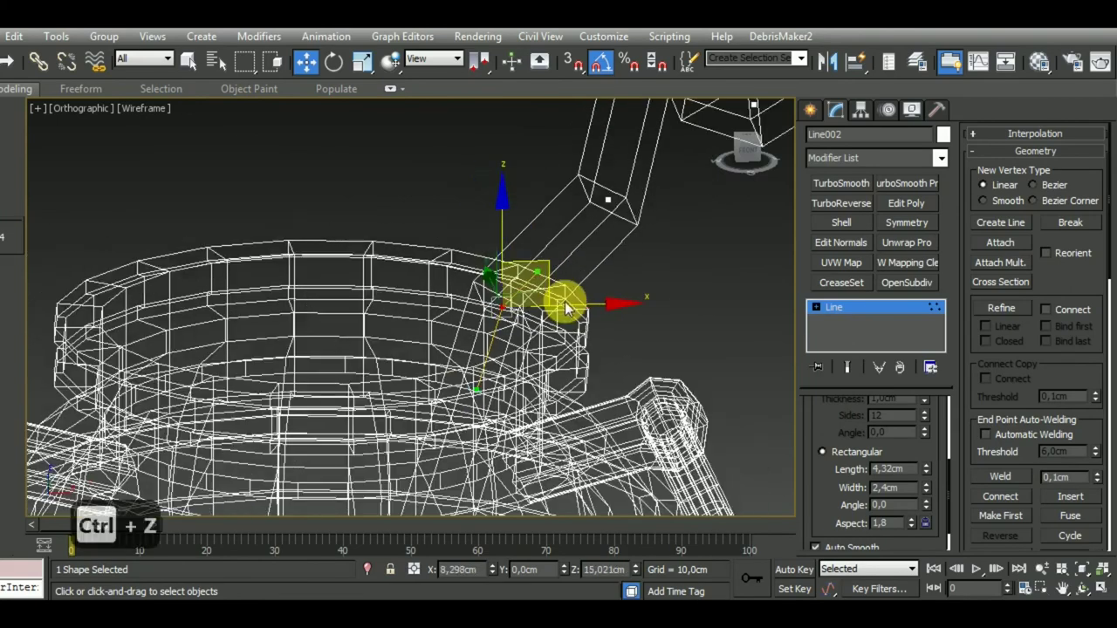
pyautogui.hotkey('ctrl', 'z')
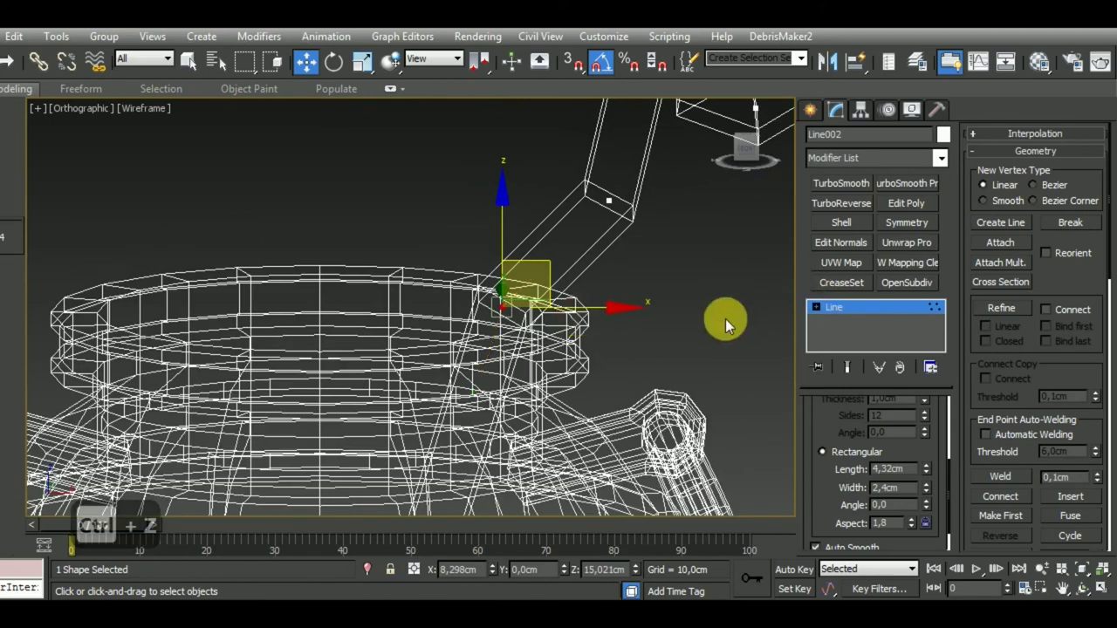
pyautogui.hotkey('ctrl', 'z')
pyautogui.moveTo(1110, 397); pyautogui.dragTo(1104, 237)
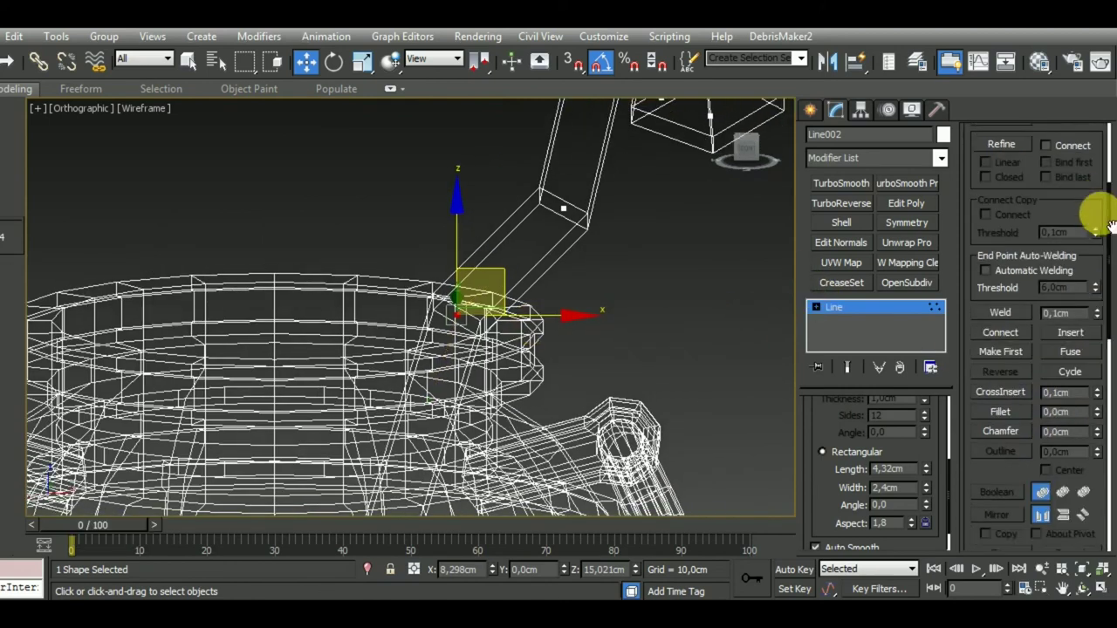
pyautogui.click(999, 411)
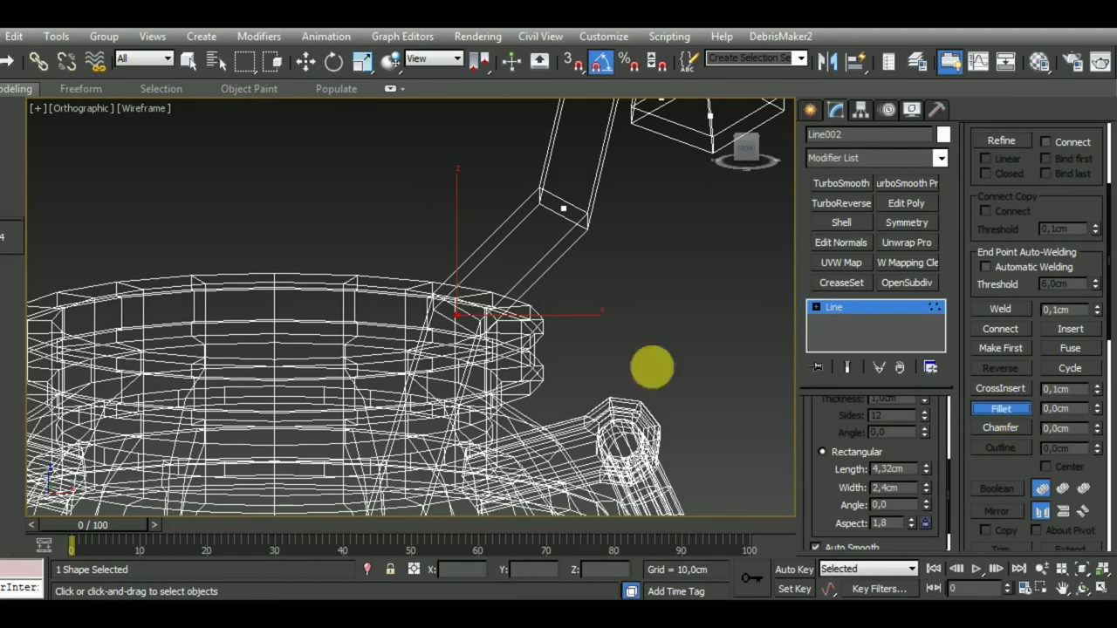
pyautogui.moveTo(456, 315); pyautogui.dragTo(504, 261)
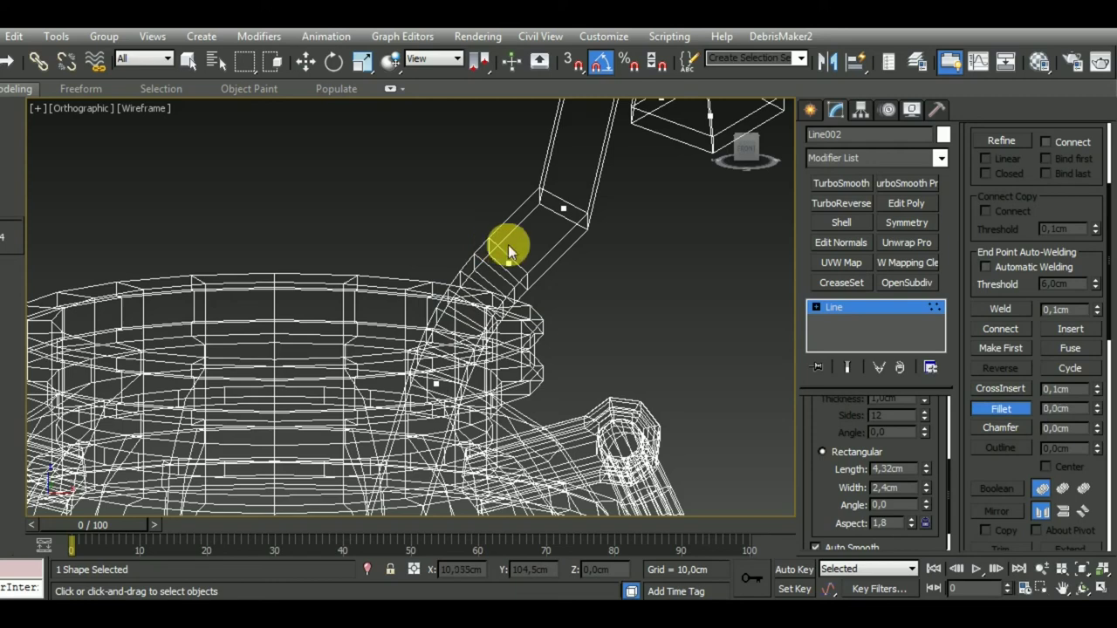
pyautogui.hotkey('ctrl', 'z')
pyautogui.moveTo(454, 314)
pyautogui.mouseDown()
pyautogui.moveTo(470, 304)
pyautogui.moveTo(474, 267)
pyautogui.mouseUp()
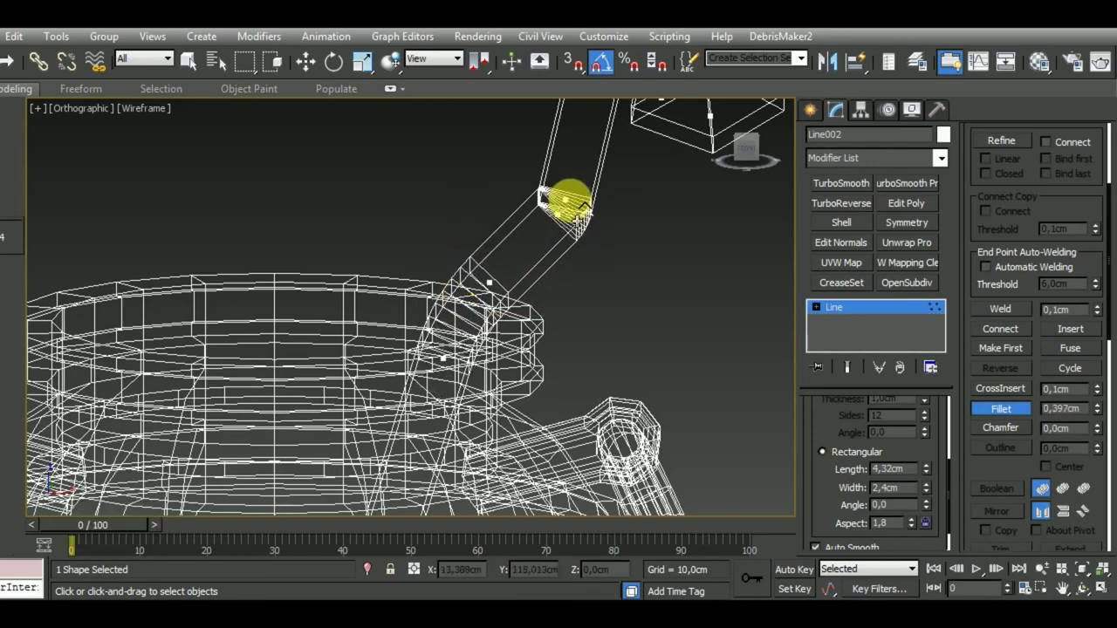
pyautogui.moveTo(583, 209)
pyautogui.mouseDown()
pyautogui.moveTo(588, 163)
pyautogui.moveTo(601, 166)
pyautogui.mouseUp()
pyautogui.press('F3')
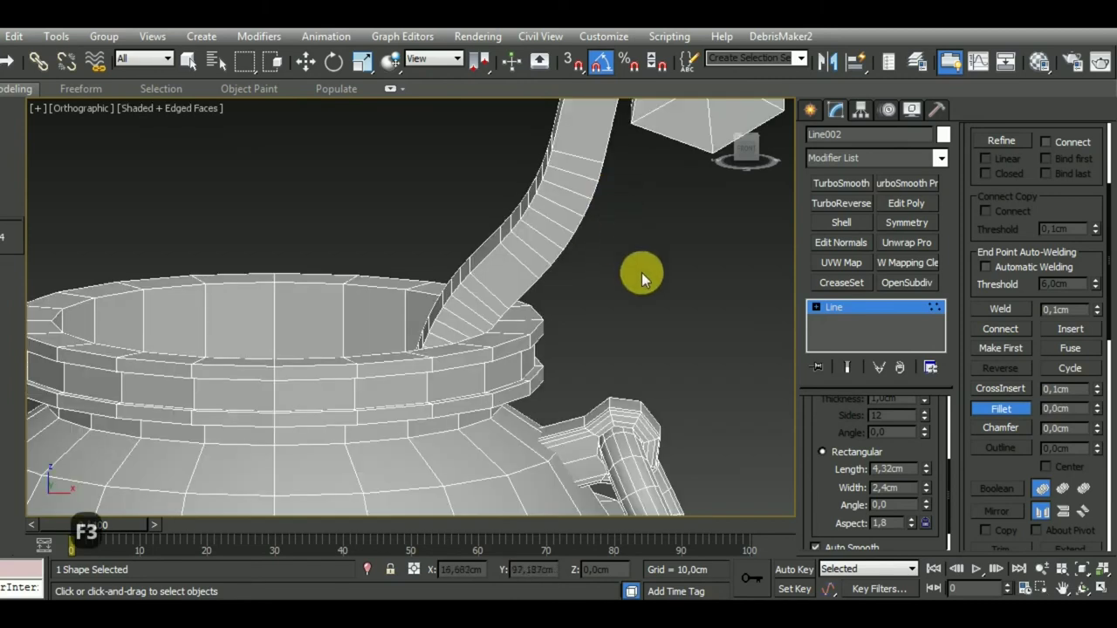
pyautogui.scroll(-3, 593, 288)
pyautogui.moveTo(615, 308)
pyautogui.keyDown('alt'); pyautogui.mouseDown(button='middle')
pyautogui.moveTo(663, 299)
pyautogui.moveTo(605, 314)
pyautogui.moveTo(613, 373)
pyautogui.mouseUp(button='middle'); pyautogui.keyUp('alt')
pyautogui.scroll(4, 557, 187)
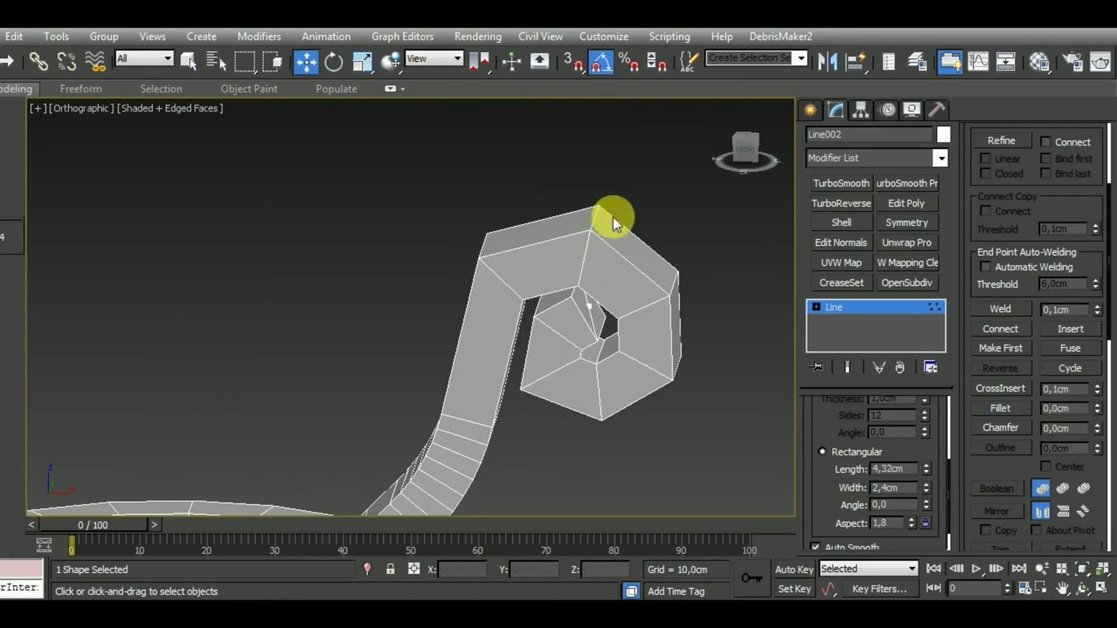
pyautogui.scroll(-3, 612, 217)
pyautogui.scroll(-3, 634, 309)
pyautogui.moveTo(634, 310)
pyautogui.keyDown('alt'); pyautogui.mouseDown(button='middle')
pyautogui.moveTo(702, 307)
pyautogui.moveTo(625, 305)
pyautogui.moveTo(735, 313)
pyautogui.moveTo(724, 369)
pyautogui.moveTo(699, 373)
pyautogui.mouseUp(button='middle'); pyautogui.keyUp('alt')
pyautogui.hotkey('ctrl', 'z')
pyautogui.hotkey('ctrl', 'z')
pyautogui.hotkey('ctrl', 'z')
# Convert Line002 to an Editable Poly from the modifier stack
pyautogui.rightClick(843, 308)
pyautogui.click(836, 314)
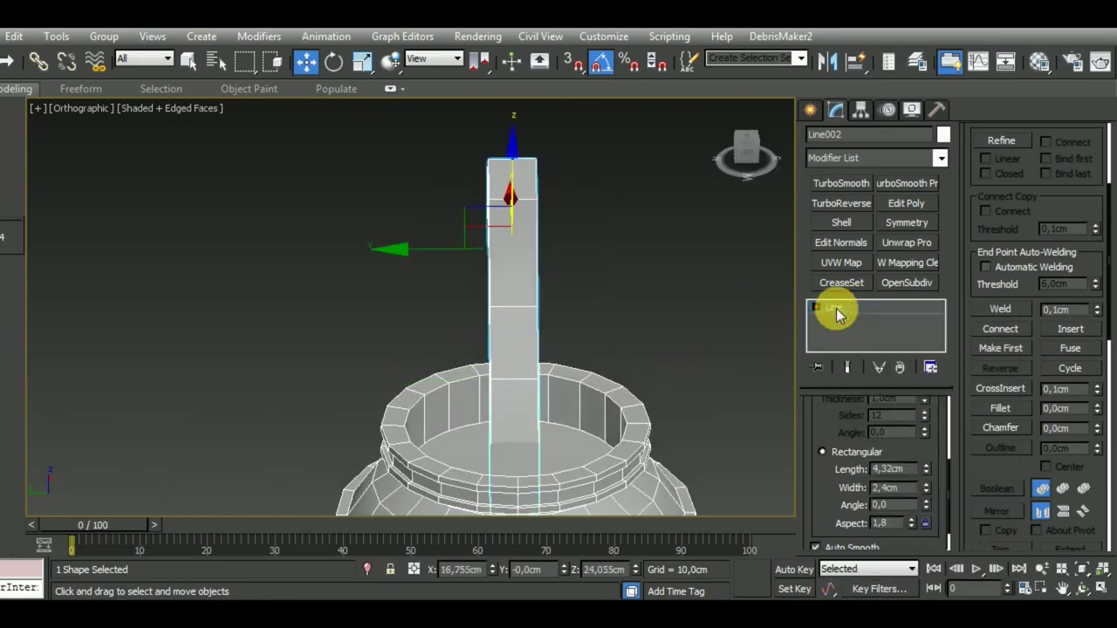
pyautogui.rightClick(856, 312)
pyautogui.click(928, 456)
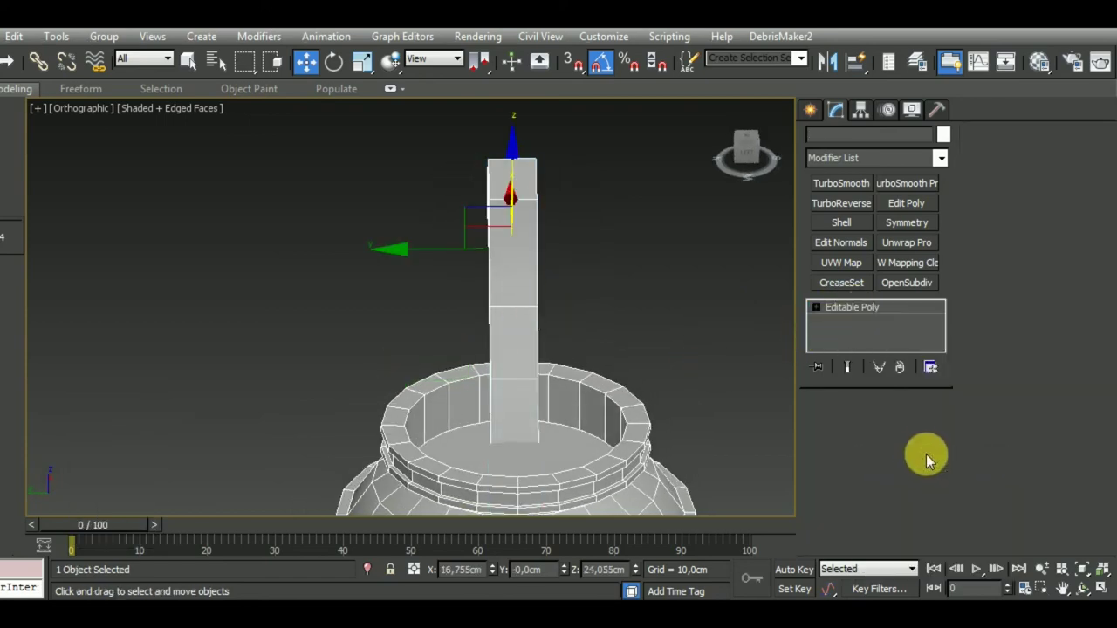
# Select the stick's vertices at the cauldron rim and scale them down on Y
pyautogui.moveTo(785, 427)
pyautogui.keyDown('alt'); pyautogui.mouseDown(button='middle')
pyautogui.moveTo(645, 422)
pyautogui.moveTo(515, 387)
pyautogui.mouseUp(button='middle'); pyautogui.keyUp('alt')
pyautogui.moveTo(489, 403); pyautogui.dragTo(474, 424)
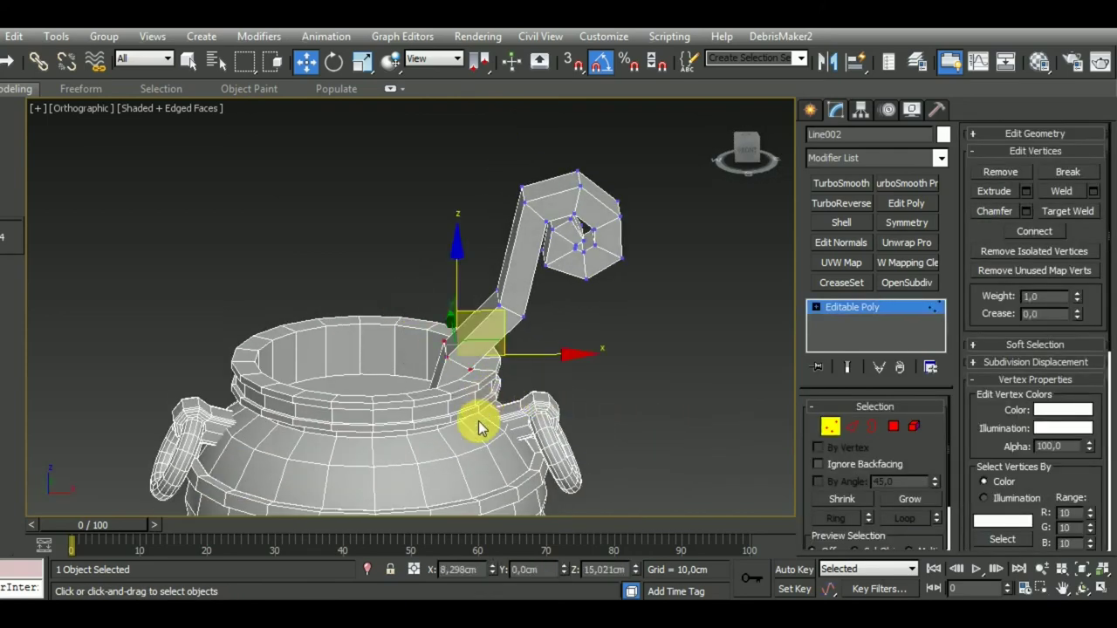
pyautogui.moveTo(474, 424); pyautogui.dragTo(591, 374, button='middle')
pyautogui.moveTo(623, 451); pyautogui.dragTo(303, 288)
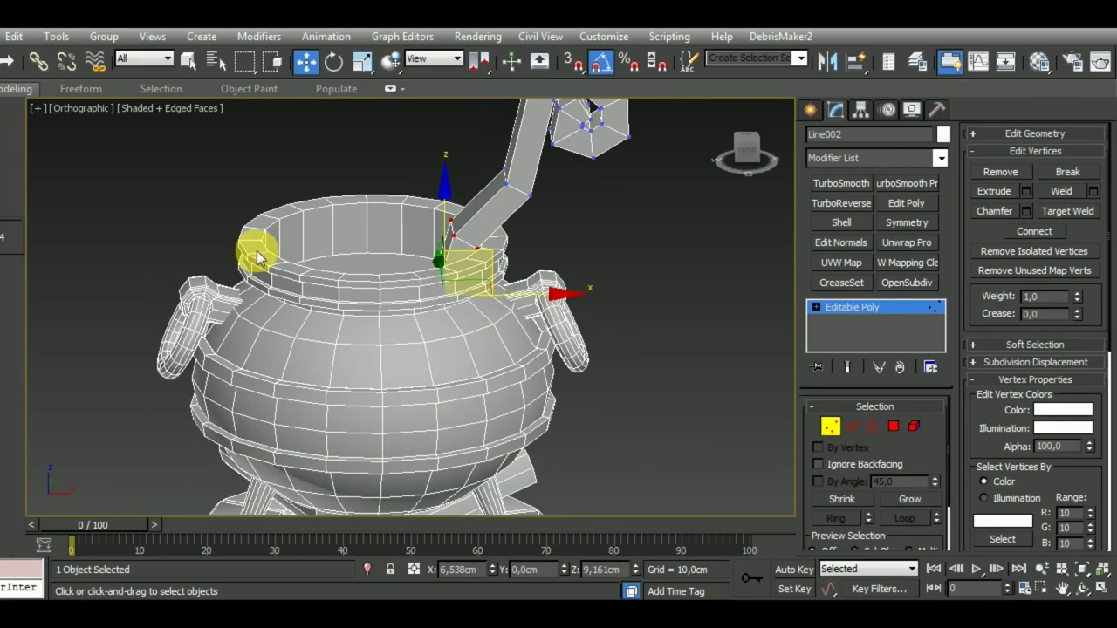
pyautogui.press('F3')
pyautogui.press('F3')
pyautogui.keyDown('alt'); pyautogui.moveTo(487, 333); pyautogui.dragTo(638, 385, button='middle'); pyautogui.keyUp('alt')
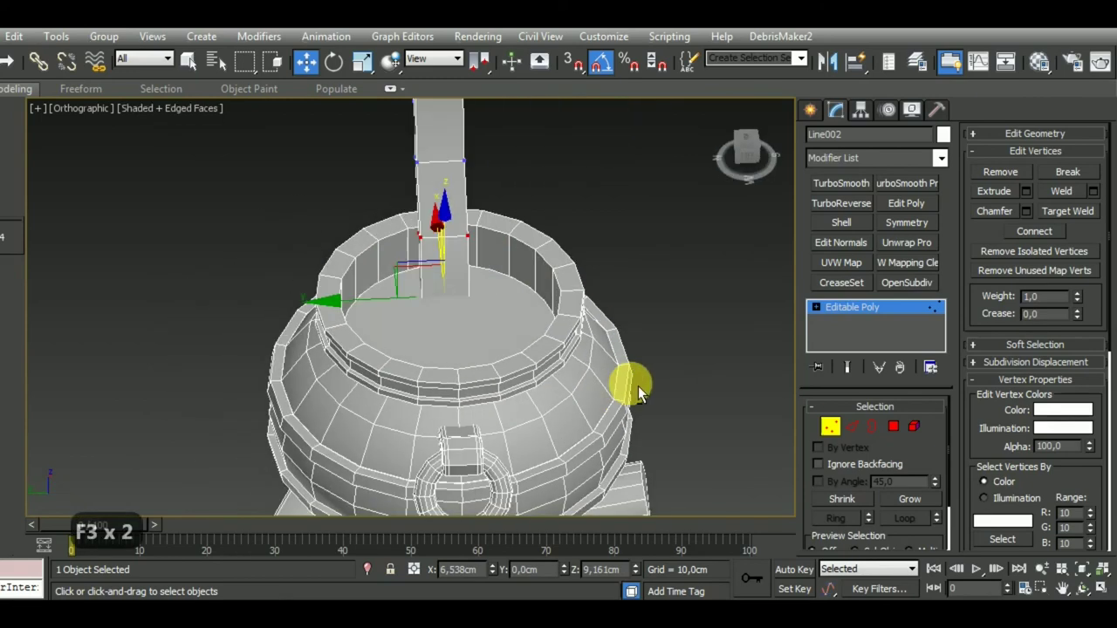
pyautogui.click(362, 61)
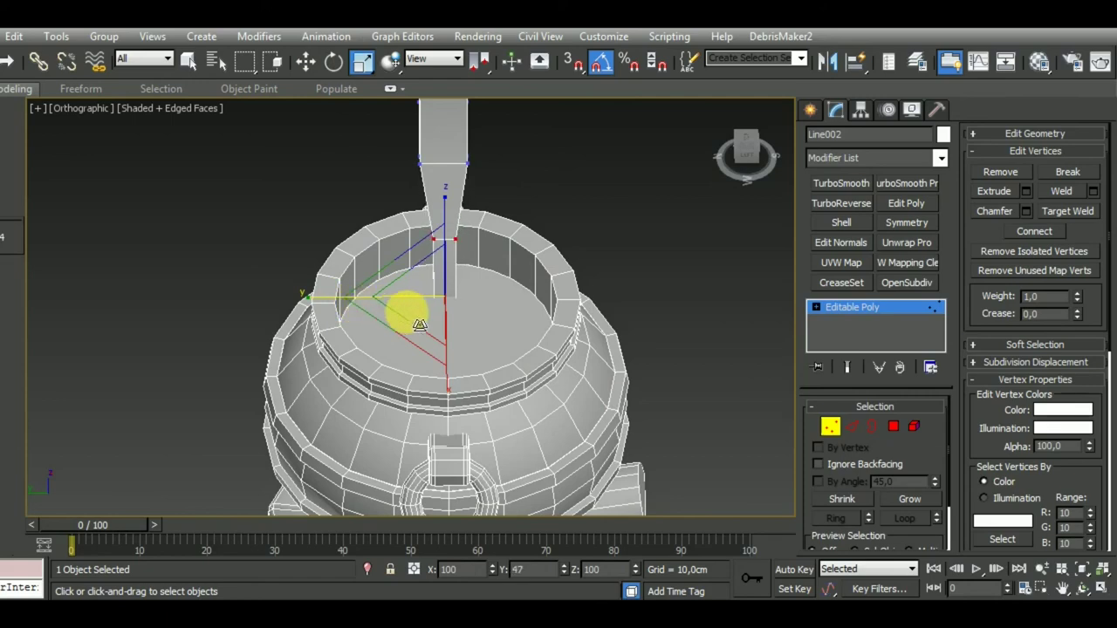
pyautogui.keyDown('alt'); pyautogui.moveTo(511, 306); pyautogui.dragTo(437, 266, button='middle'); pyautogui.keyUp('alt')
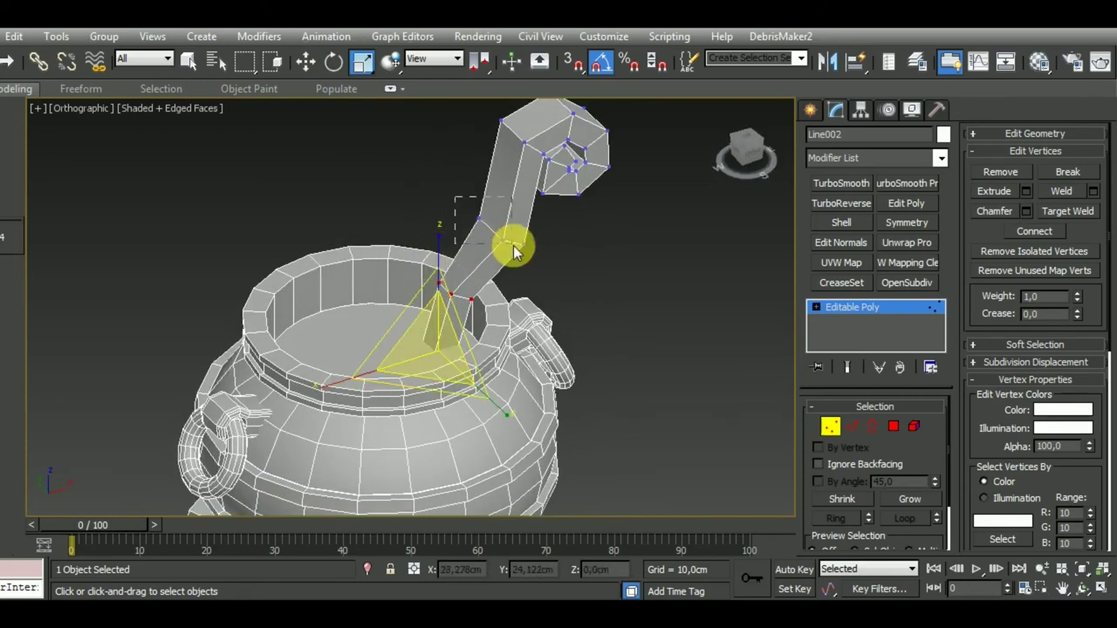
pyautogui.moveTo(474, 245)
pyautogui.keyDown('alt'); pyautogui.mouseDown(button='middle')
pyautogui.moveTo(567, 267)
pyautogui.moveTo(703, 268)
pyautogui.moveTo(541, 261)
pyautogui.mouseUp(button='middle'); pyautogui.keyUp('alt')
pyautogui.moveTo(404, 242); pyautogui.dragTo(423, 253)
pyautogui.moveTo(748, 257)
pyautogui.keyDown('alt'); pyautogui.mouseDown(button='middle')
pyautogui.moveTo(574, 249)
pyautogui.moveTo(668, 229)
pyautogui.moveTo(581, 180)
pyautogui.moveTo(544, 215)
pyautogui.moveTo(419, 236)
pyautogui.moveTo(564, 169)
pyautogui.mouseUp(button='middle'); pyautogui.keyUp('alt')
# Delete the inner polygons at the spiral's centre and cap the open border
pyautogui.scroll(5, 575, 175)
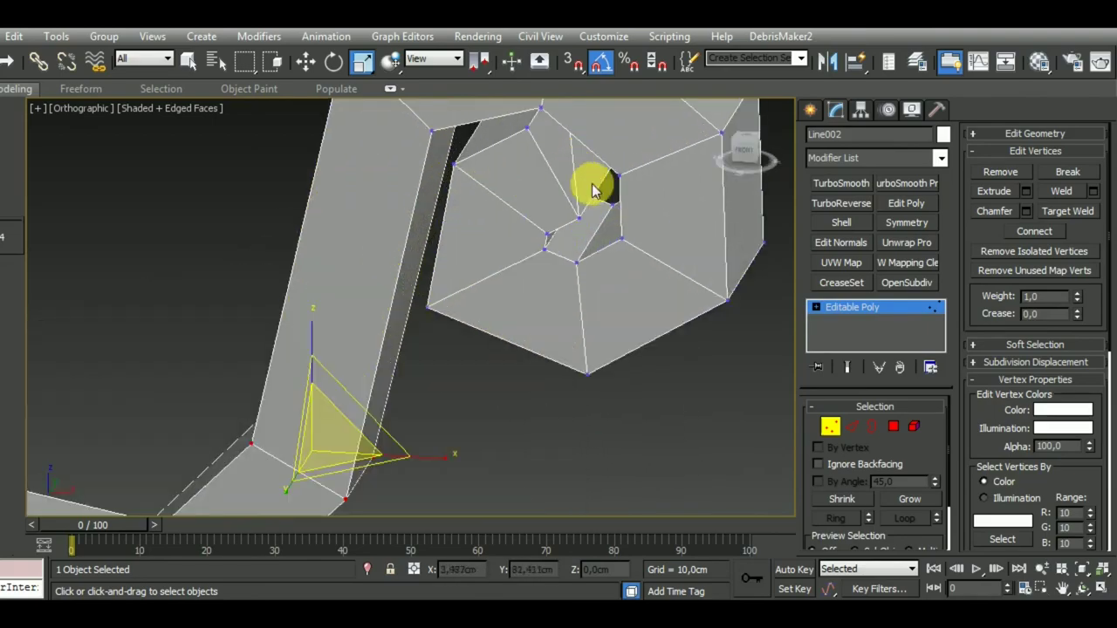
pyautogui.click(892, 426)
pyautogui.keyDown('alt'); pyautogui.moveTo(628, 384); pyautogui.dragTo(585, 374, button='middle'); pyautogui.keyUp('alt')
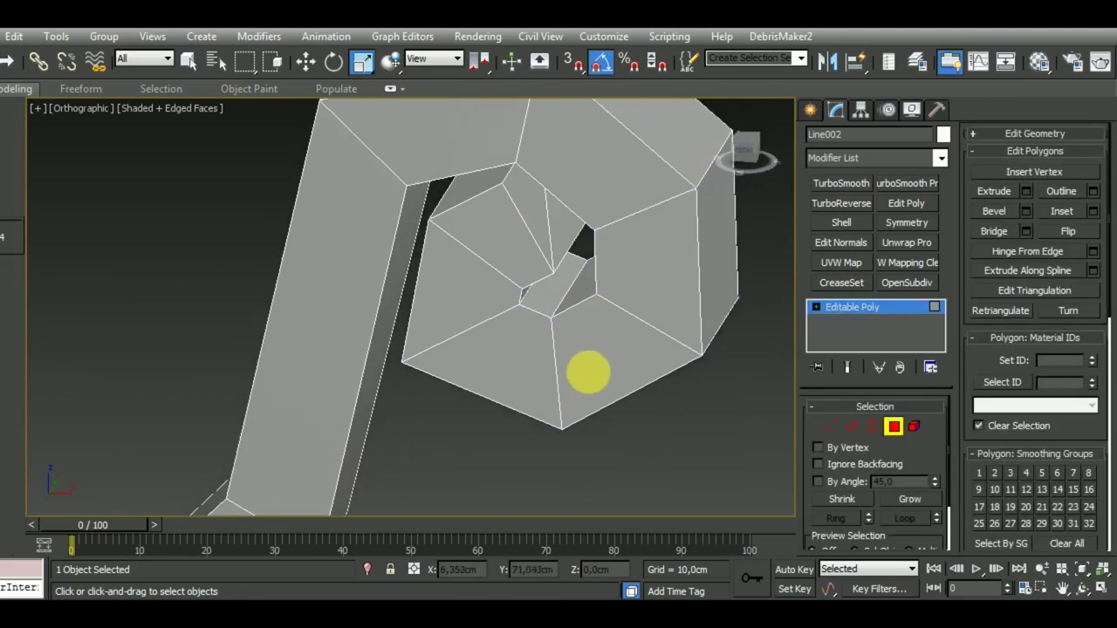
pyautogui.click(528, 229)
pyautogui.keyDown('ctrl'); pyautogui.click(566, 239); pyautogui.keyUp('ctrl')
pyautogui.press('Delete')
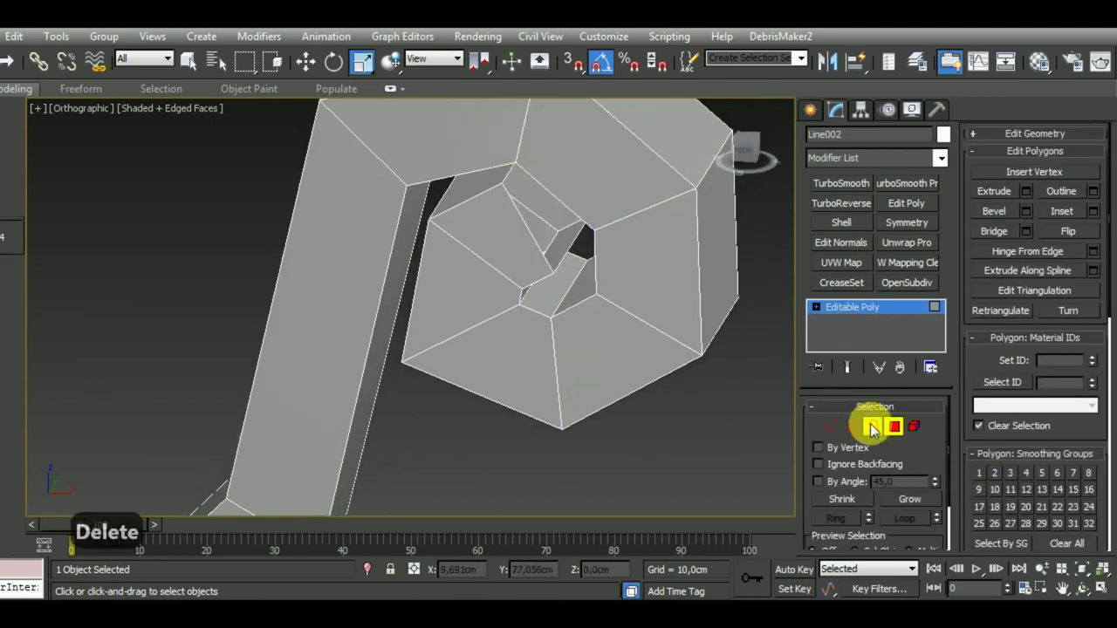
pyautogui.click(872, 426)
pyautogui.click(536, 250)
pyautogui.click(1070, 176)
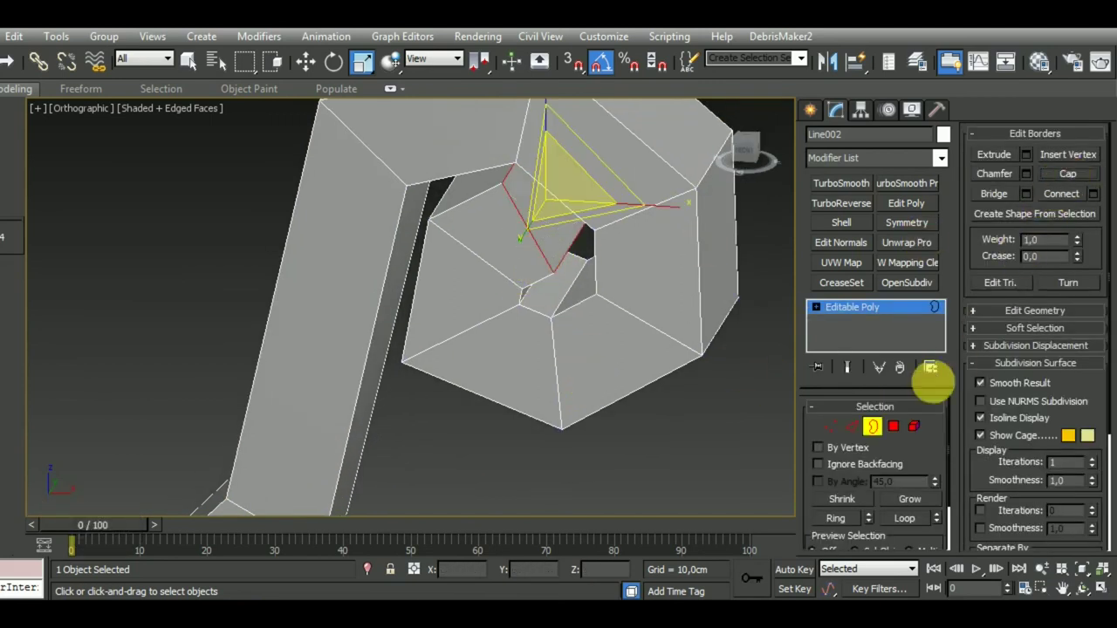
# Scale the new cap face and an adjacent edge inward
pyautogui.click(892, 425)
pyautogui.click(553, 242)
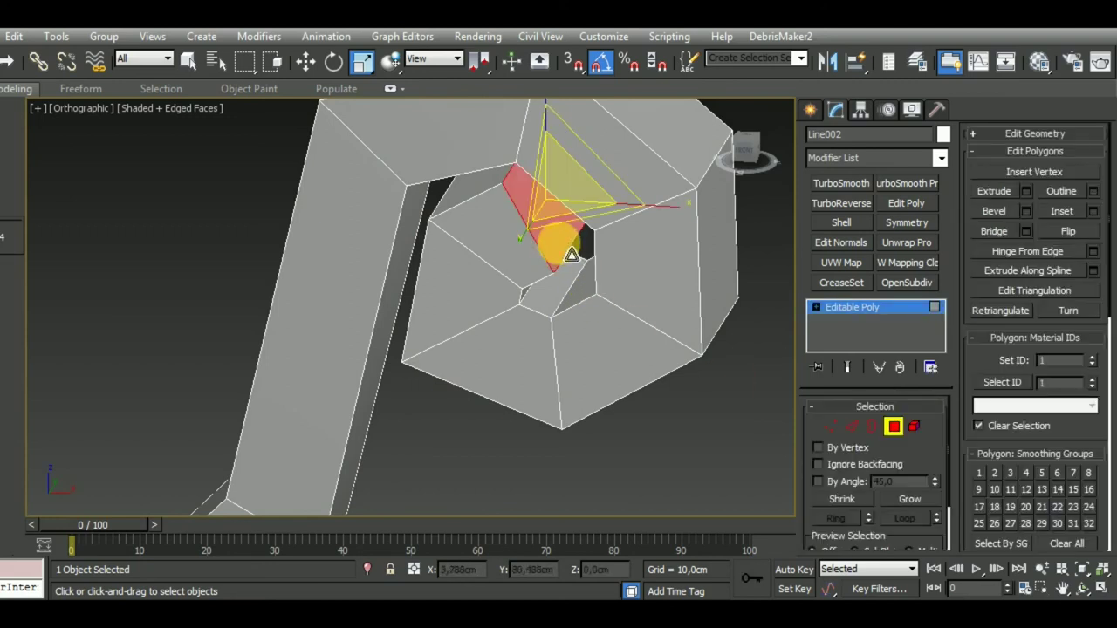
pyautogui.moveTo(584, 202); pyautogui.dragTo(593, 262)
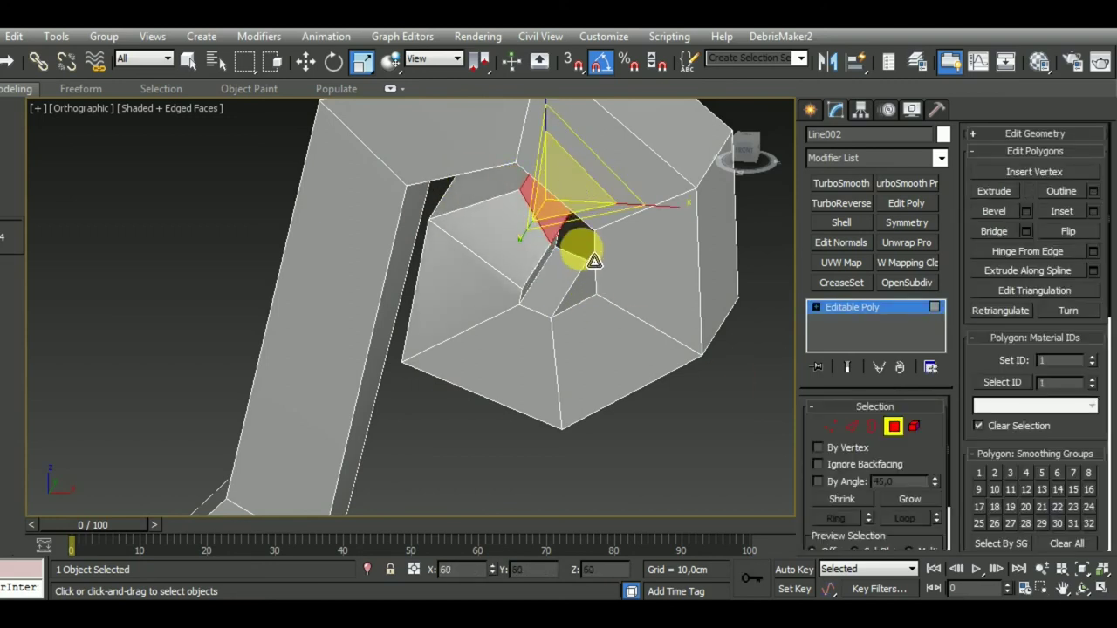
pyautogui.click(852, 426)
pyautogui.click(524, 294)
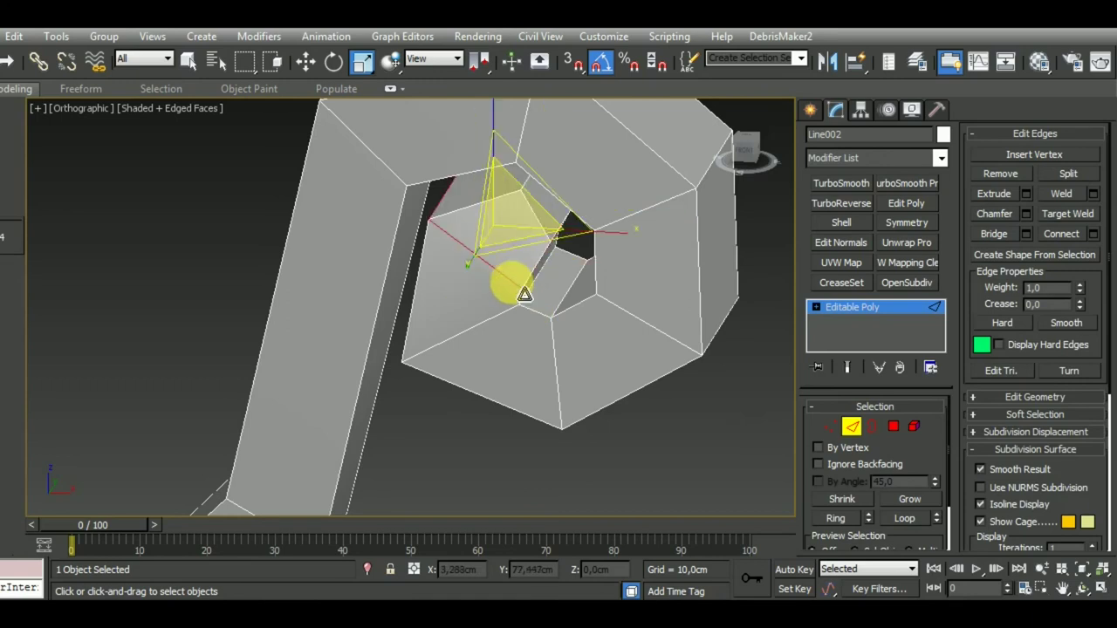
pyautogui.moveTo(532, 233); pyautogui.dragTo(551, 266)
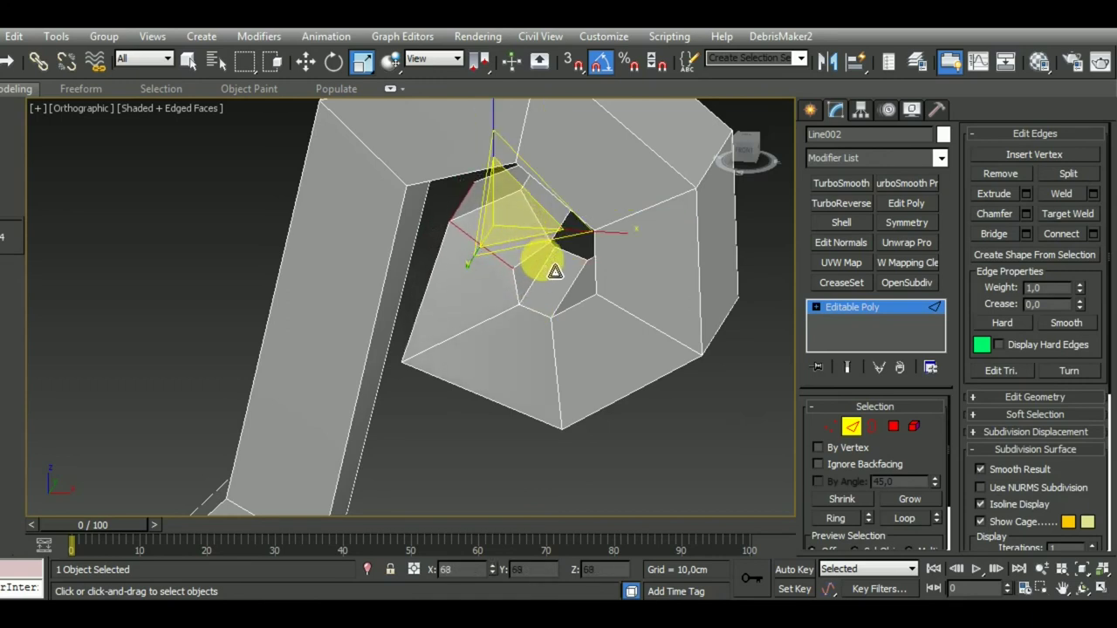
# Select edges around the centre hole and at the hook's outer corner
pyautogui.click(495, 321)
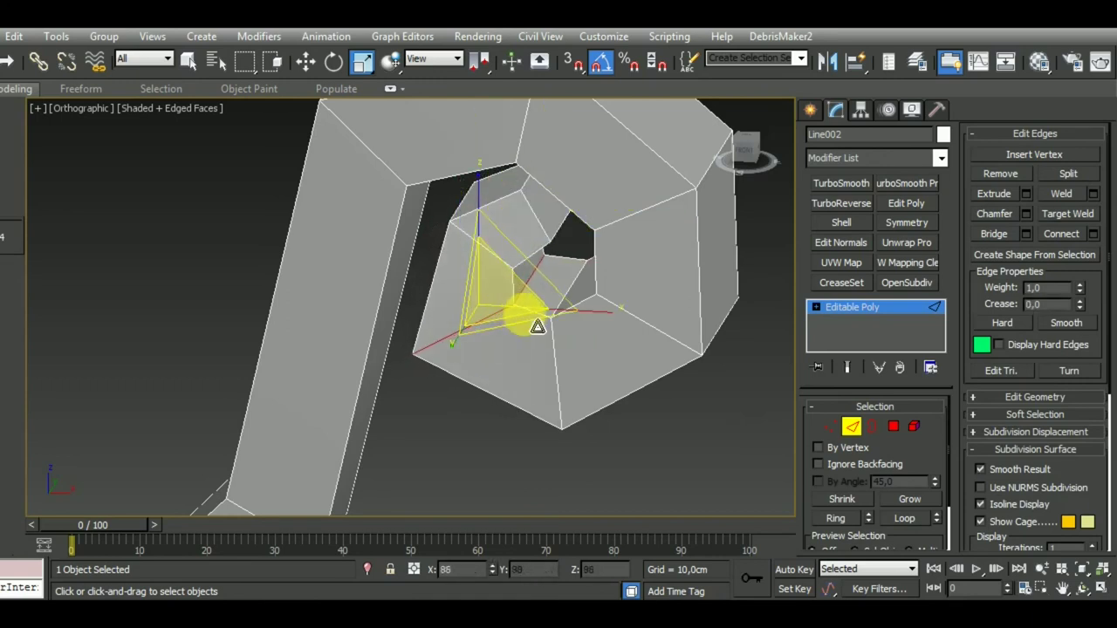
pyautogui.moveTo(656, 369)
pyautogui.keyDown('alt'); pyautogui.mouseDown(button='middle')
pyautogui.moveTo(679, 279)
pyautogui.moveTo(648, 304)
pyautogui.mouseUp(button='middle'); pyautogui.keyUp('alt')
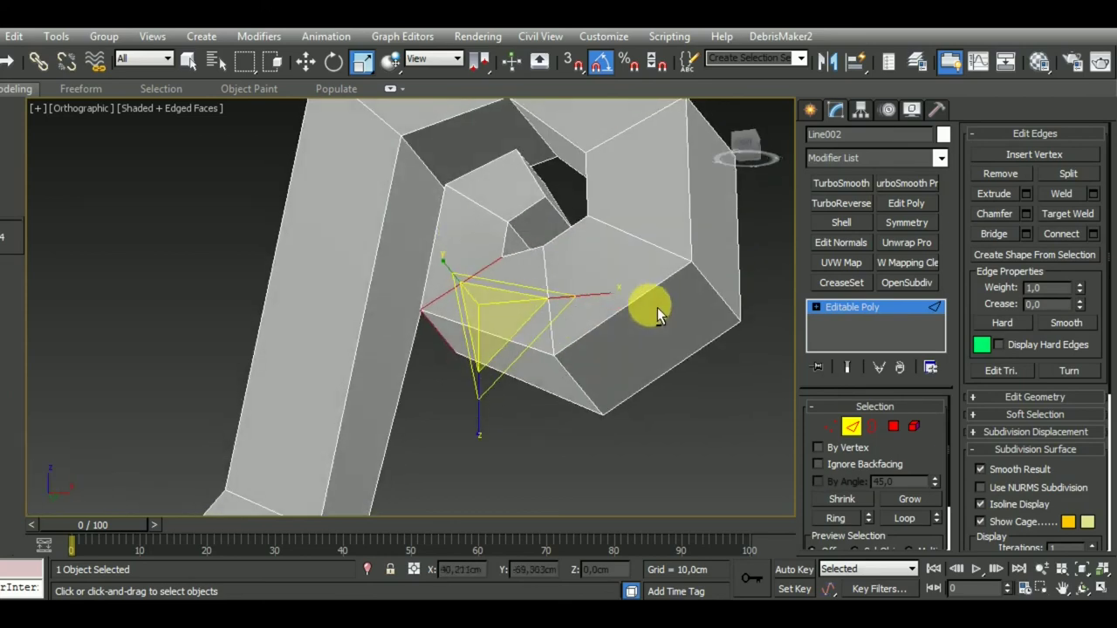
pyautogui.click(553, 320)
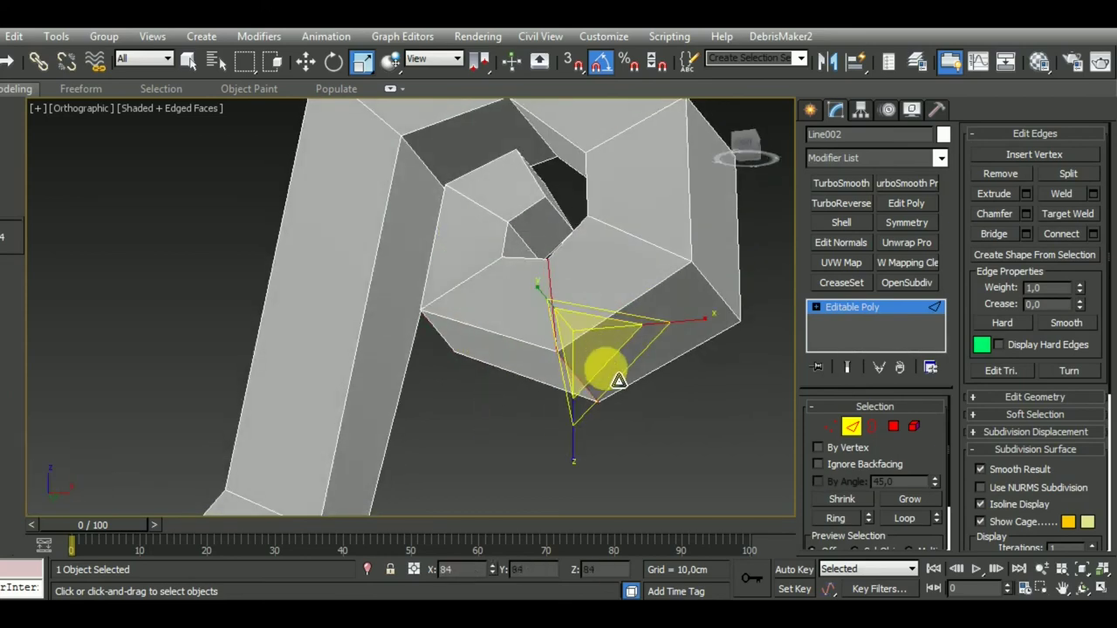
pyautogui.moveTo(678, 340)
pyautogui.keyDown('alt'); pyautogui.mouseDown(button='middle')
pyautogui.moveTo(760, 393)
pyautogui.moveTo(640, 414)
pyautogui.moveTo(516, 307)
pyautogui.moveTo(511, 374)
pyautogui.moveTo(367, 357)
pyautogui.moveTo(599, 375)
pyautogui.mouseUp(button='middle'); pyautogui.keyUp('alt')
pyautogui.scroll(-5, 549, 301)
pyautogui.scroll(5, 568, 275)
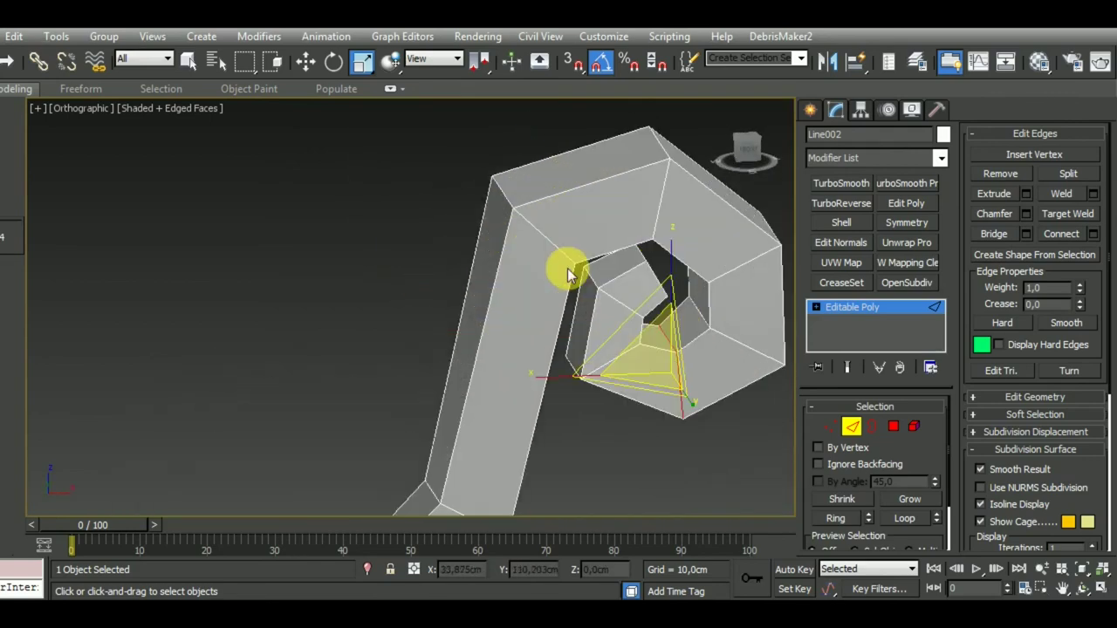
pyautogui.click(521, 213)
# Chamfer the hook's corner edge with 2 segments
pyautogui.click(1028, 215)
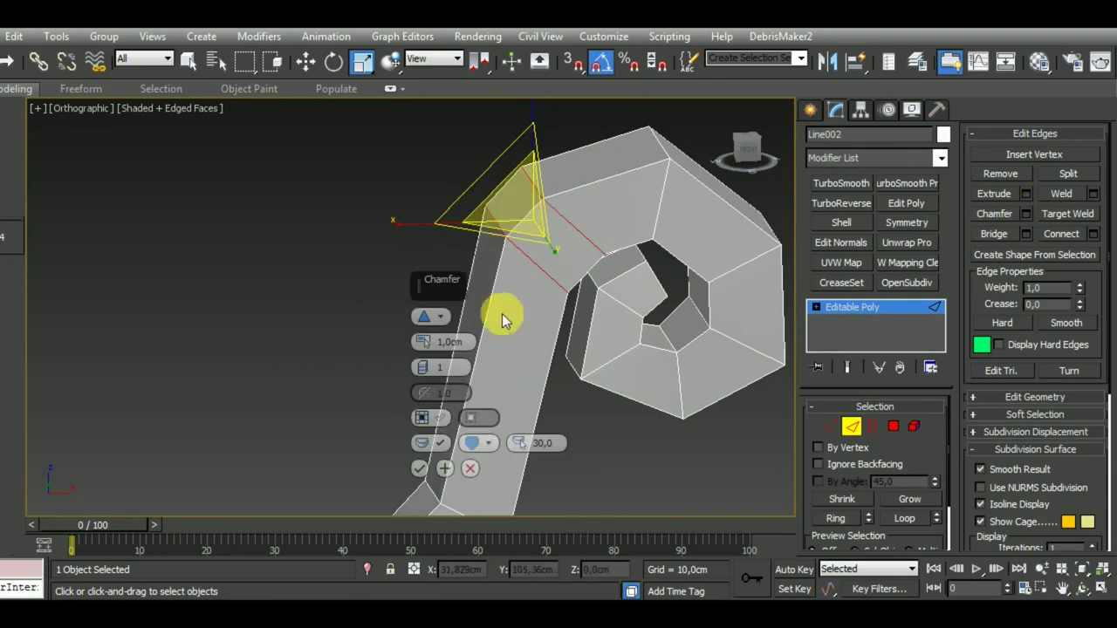
pyautogui.click(459, 369)
pyautogui.moveTo(425, 370); pyautogui.dragTo(427, 328)
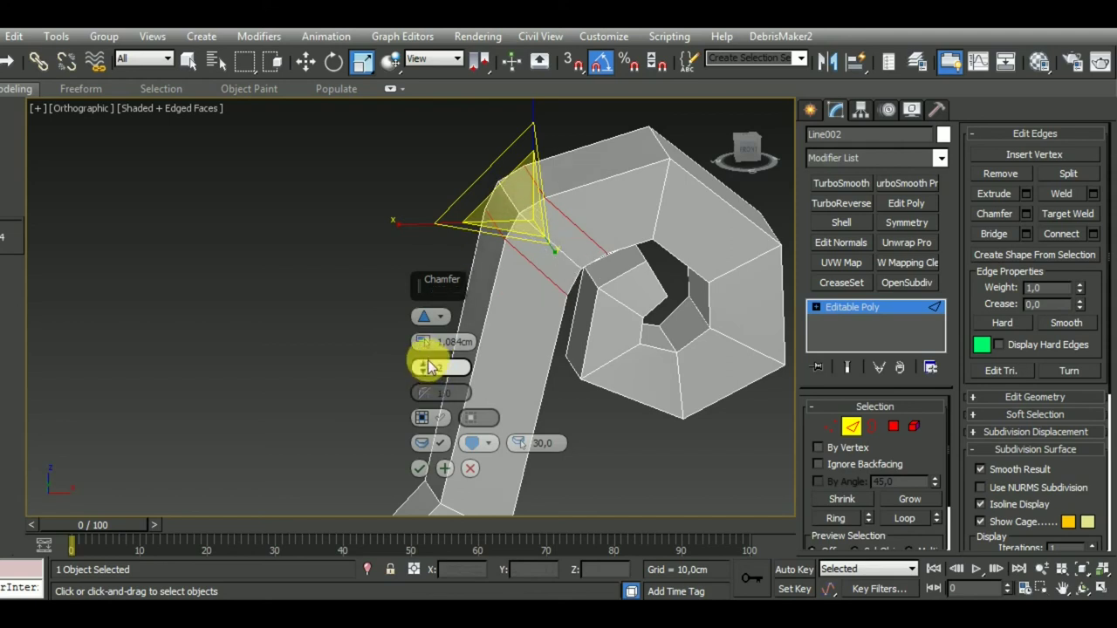
pyautogui.click(420, 468)
# Select the hook's top edges and chamfer them with 2 segments
pyautogui.keyDown('alt'); pyautogui.moveTo(760, 344); pyautogui.dragTo(715, 271, button='middle'); pyautogui.keyUp('alt')
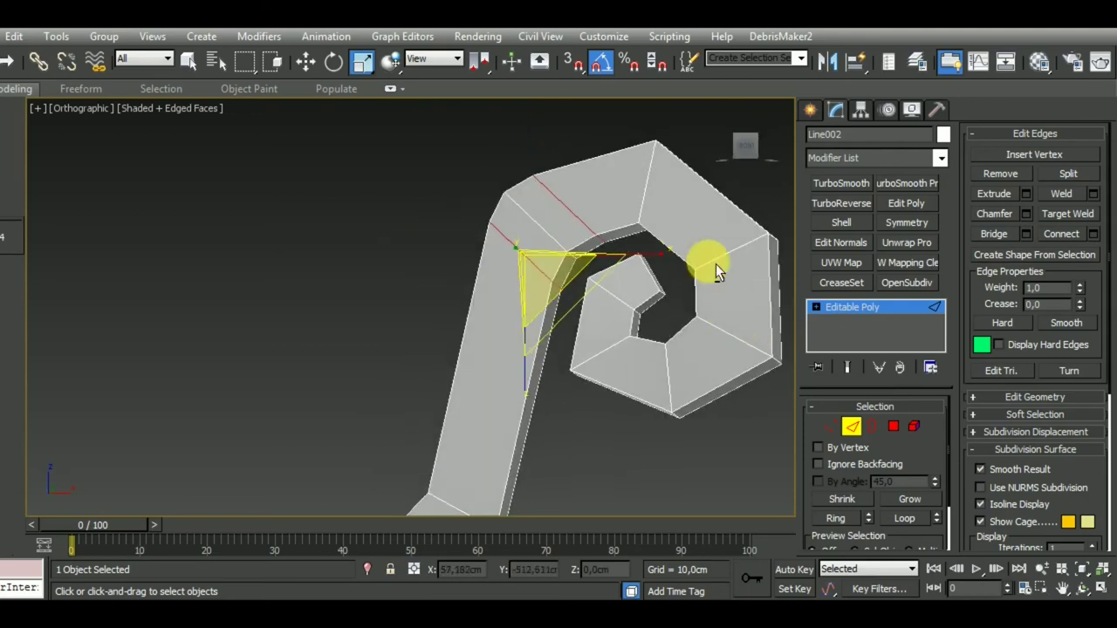
pyautogui.click(654, 179)
pyautogui.click(1027, 217)
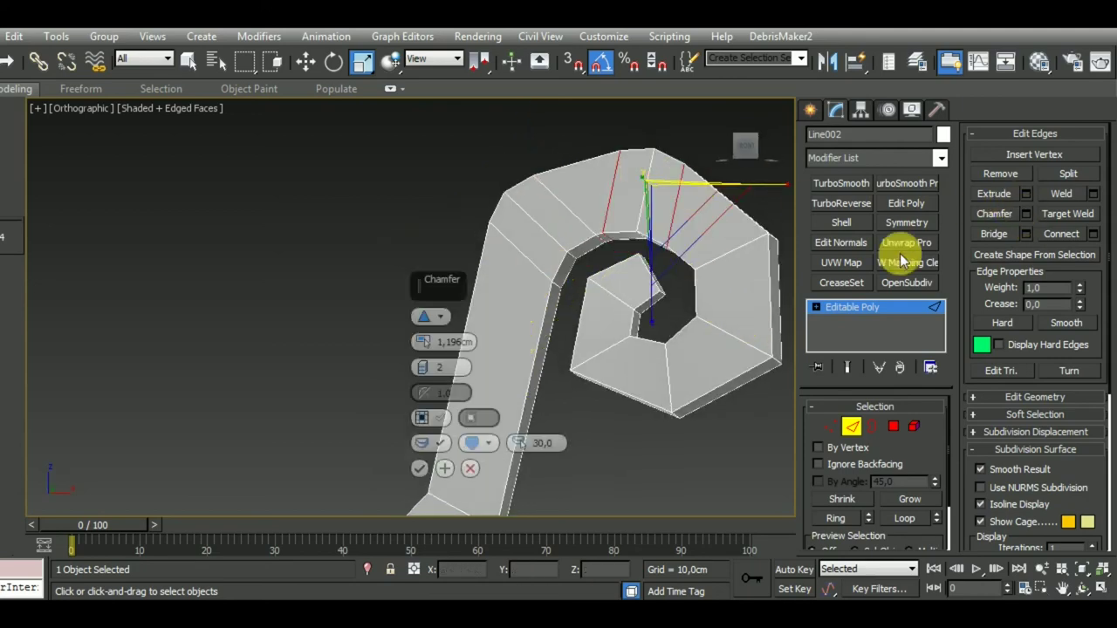
pyautogui.moveTo(643, 319)
pyautogui.keyDown('alt'); pyautogui.mouseDown(button='middle')
pyautogui.moveTo(678, 379)
pyautogui.moveTo(646, 329)
pyautogui.mouseUp(button='middle'); pyautogui.keyUp('alt')
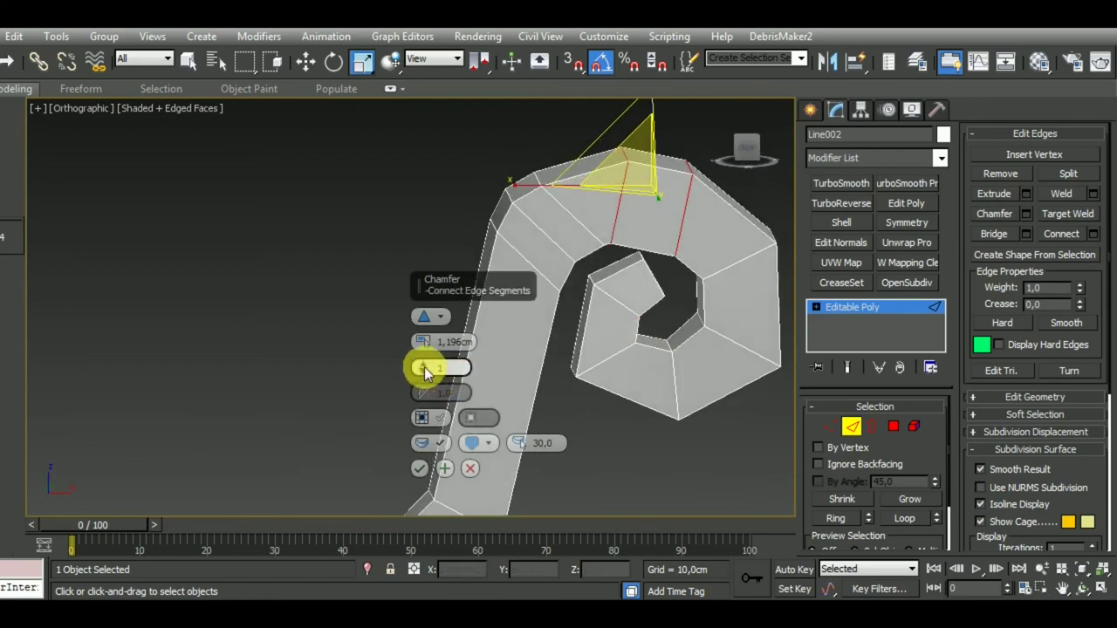
pyautogui.moveTo(423, 367); pyautogui.dragTo(423, 342)
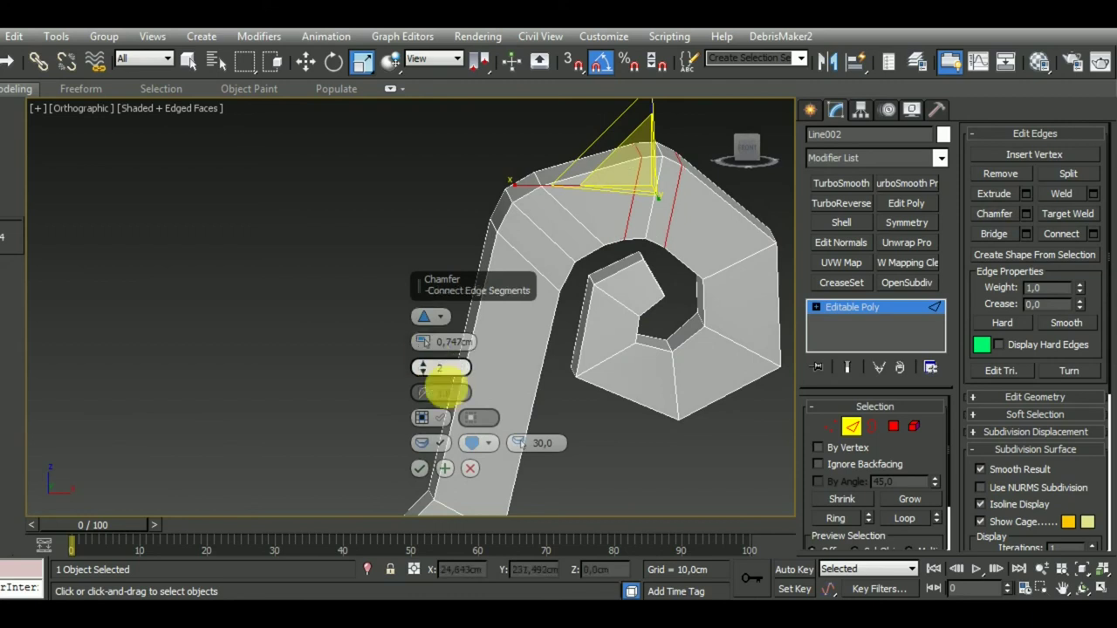
pyautogui.click(420, 468)
pyautogui.moveTo(709, 344)
pyautogui.mouseDown(button='middle')
pyautogui.moveTo(683, 274)
pyautogui.moveTo(706, 186)
pyautogui.mouseUp(button='middle')
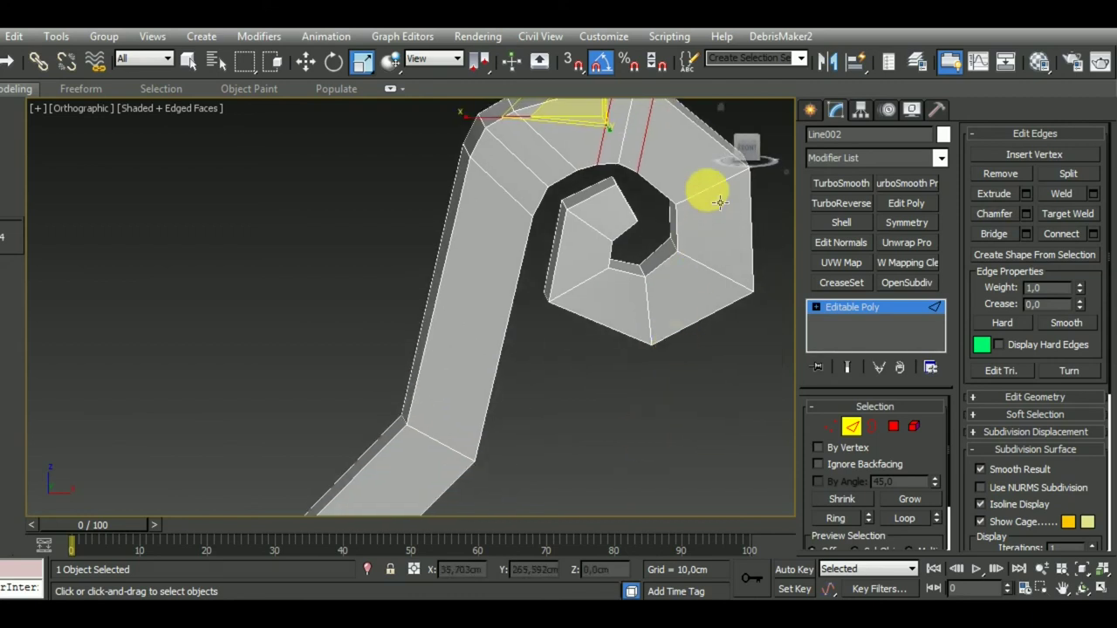
pyautogui.keyDown('alt'); pyautogui.moveTo(740, 247); pyautogui.dragTo(675, 294, button='middle'); pyautogui.keyUp('alt')
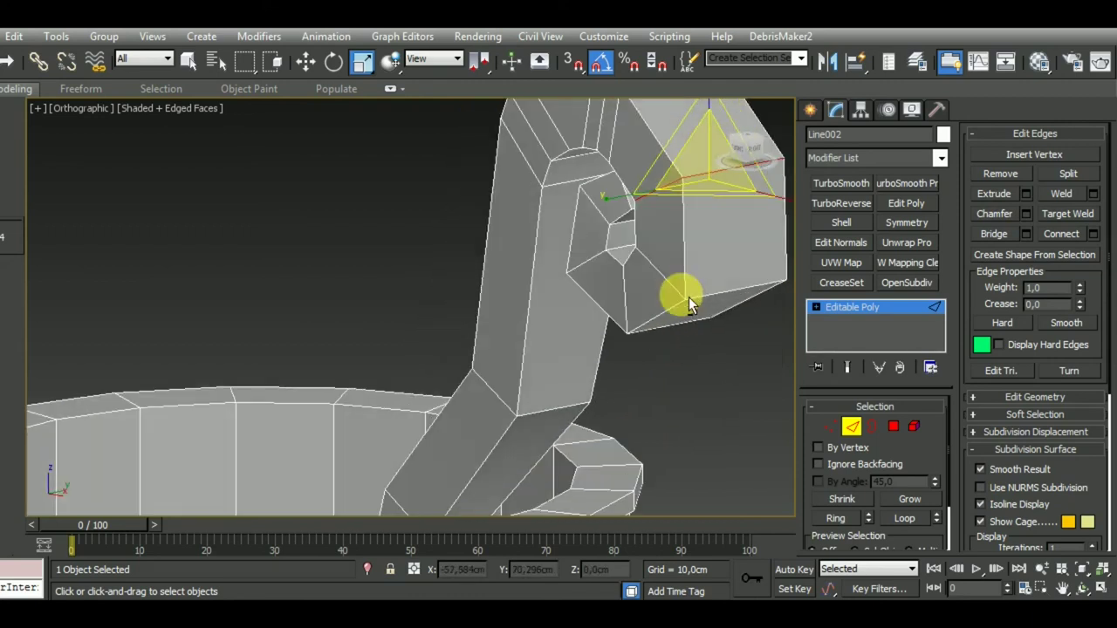
# Give the lower bend edge a smooth 1.954cm, 2-segment chamfer
pyautogui.click(1026, 213)
pyautogui.moveTo(623, 361)
pyautogui.keyDown('alt'); pyautogui.mouseDown(button='middle')
pyautogui.moveTo(731, 349)
pyautogui.moveTo(568, 393)
pyautogui.mouseUp(button='middle'); pyautogui.keyUp('alt')
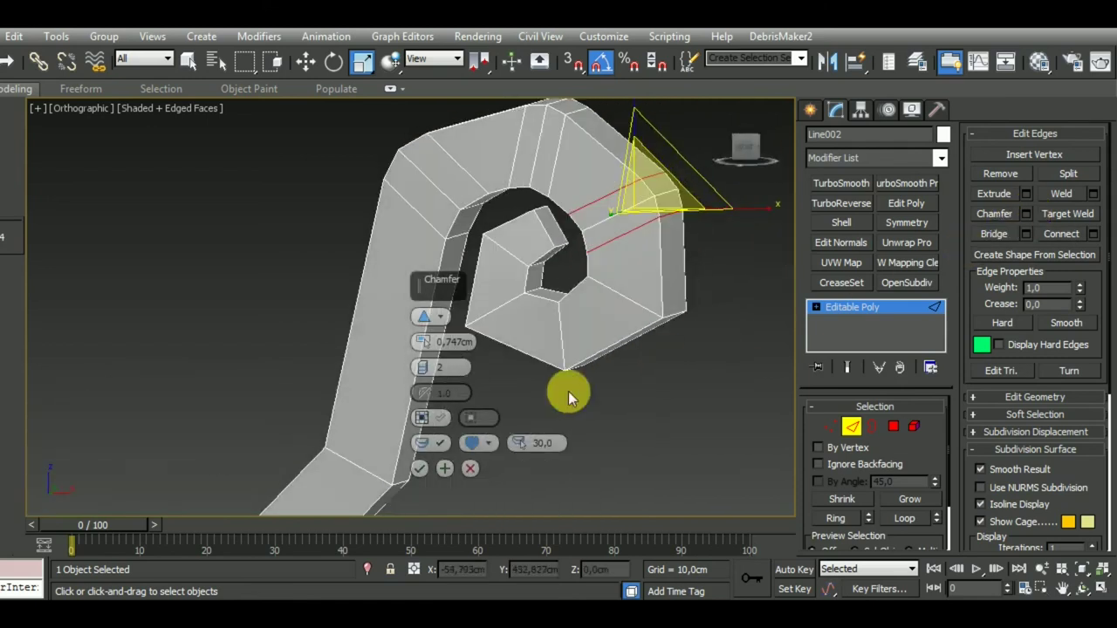
pyautogui.click(420, 468)
pyautogui.moveTo(424, 468); pyautogui.dragTo(588, 389, button='middle')
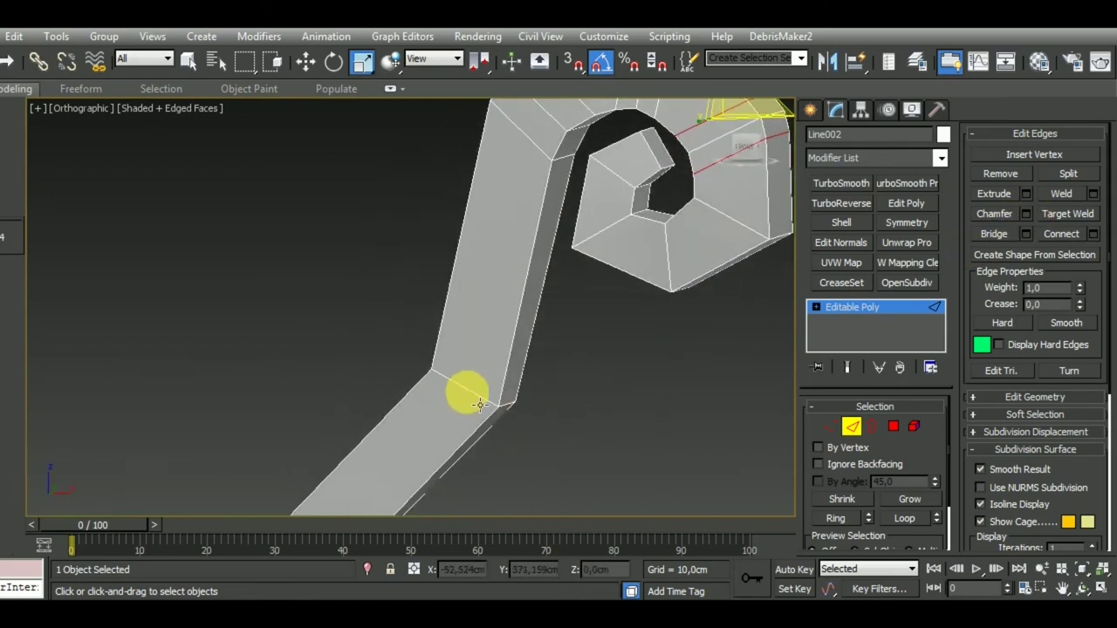
pyautogui.click(479, 404)
pyautogui.click(994, 214)
pyautogui.click(427, 443)
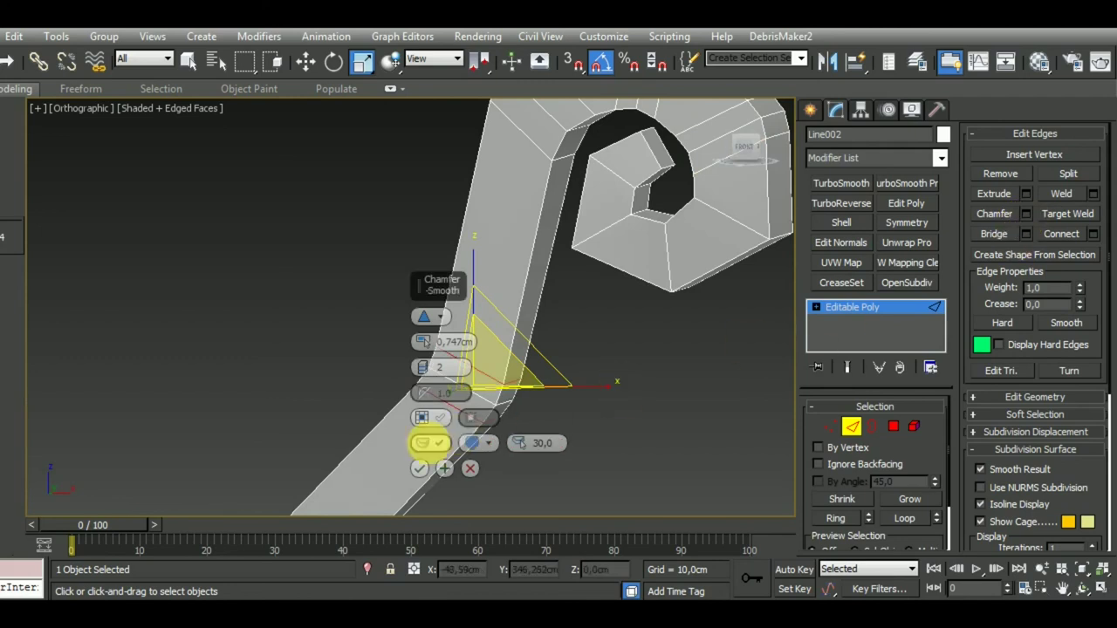
pyautogui.moveTo(423, 342); pyautogui.dragTo(434, 321)
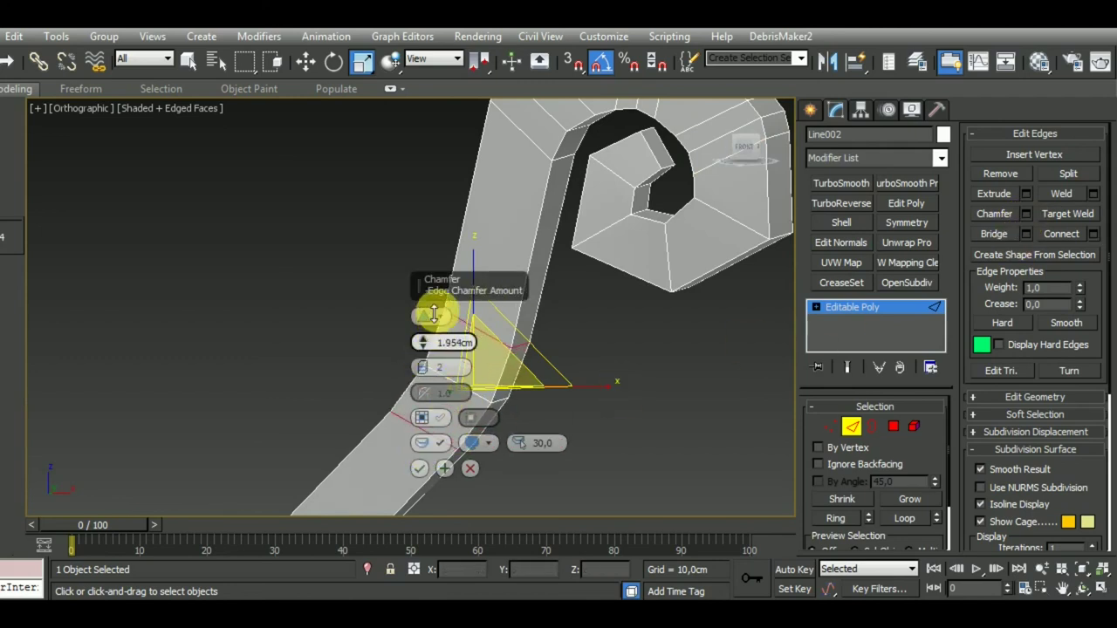
pyautogui.click(420, 467)
# Chamfer the edge at the stick's base with the same 1.954cm amount
pyautogui.scroll(-3, 637, 358)
pyautogui.scroll(-2, 635, 357)
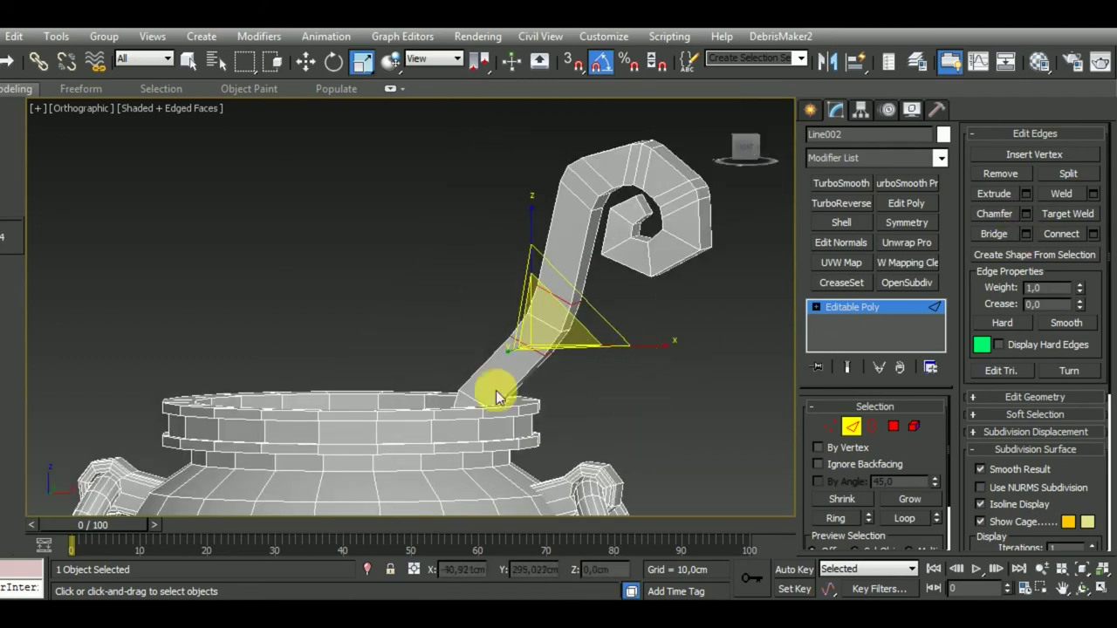
pyautogui.click(472, 399)
pyautogui.click(1026, 217)
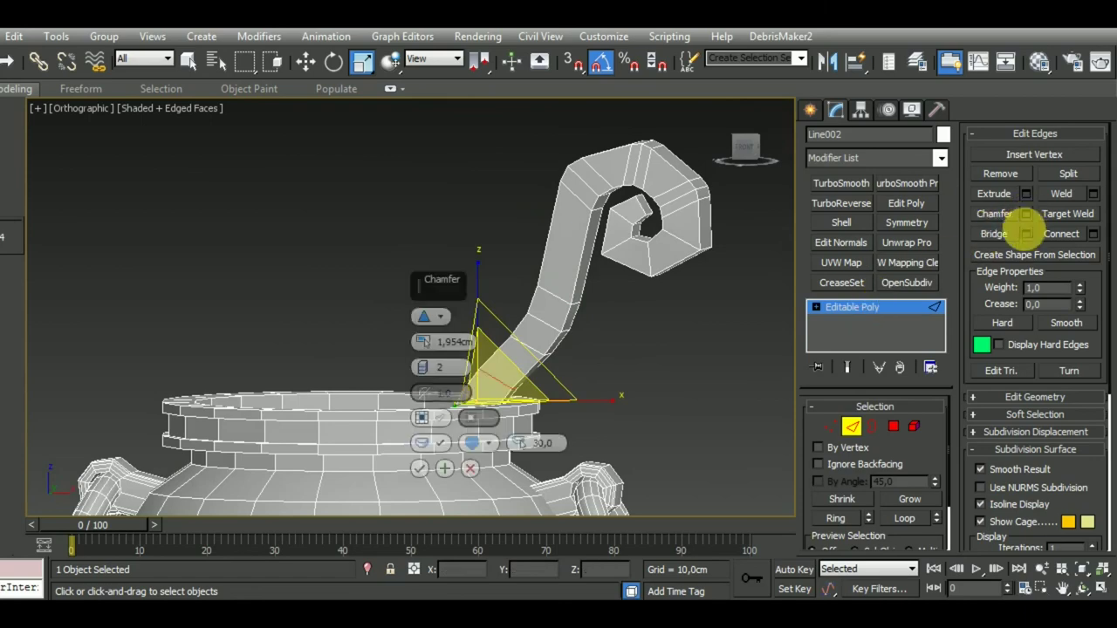
pyautogui.click(419, 468)
# Select the edge inside the curl's hole and the radial edges beneath the curl
pyautogui.moveTo(619, 374)
pyautogui.keyDown('alt'); pyautogui.mouseDown(button='middle')
pyautogui.moveTo(705, 392)
pyautogui.moveTo(654, 387)
pyautogui.moveTo(593, 416)
pyautogui.mouseUp(button='middle'); pyautogui.keyUp('alt')
pyautogui.scroll(3, 619, 250)
pyautogui.scroll(2, 618, 250)
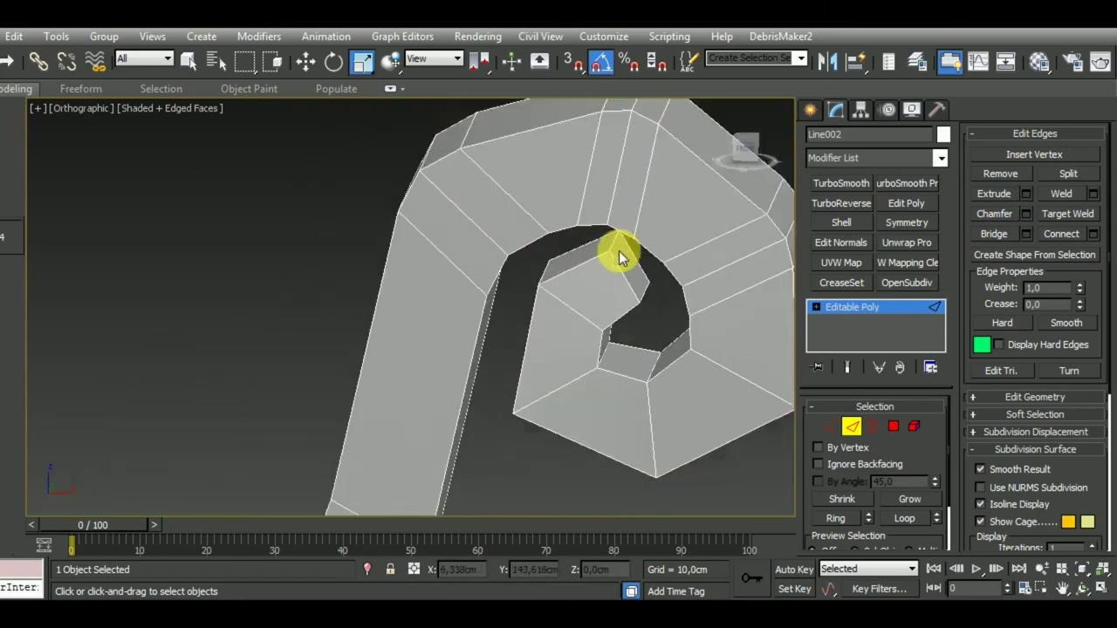
pyautogui.scroll(-1, 593, 294)
pyautogui.click(594, 297)
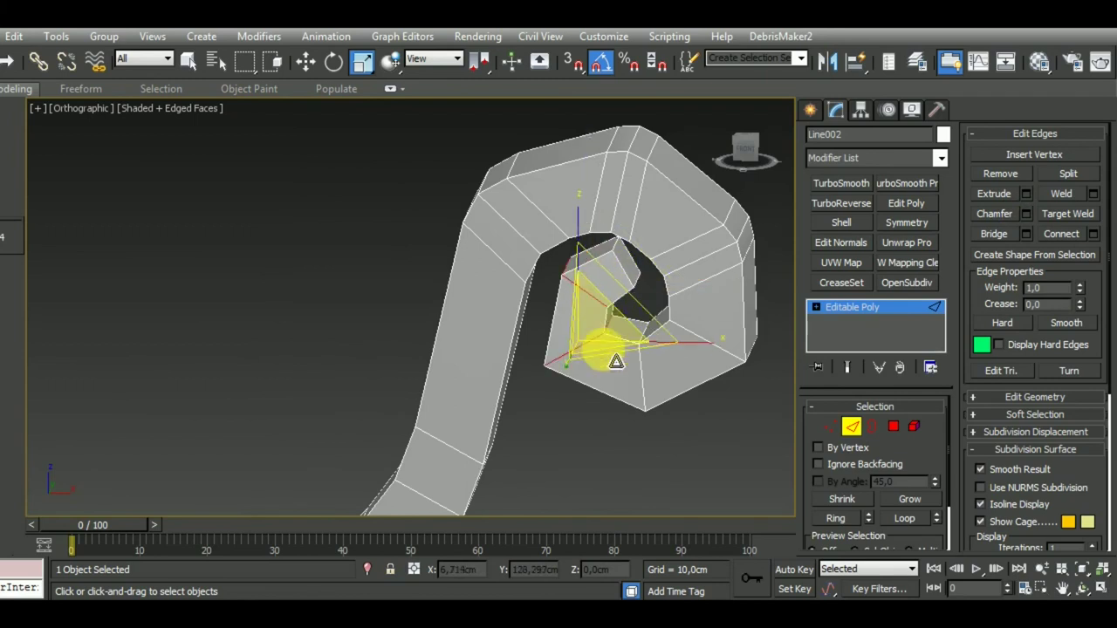
pyautogui.click(659, 387)
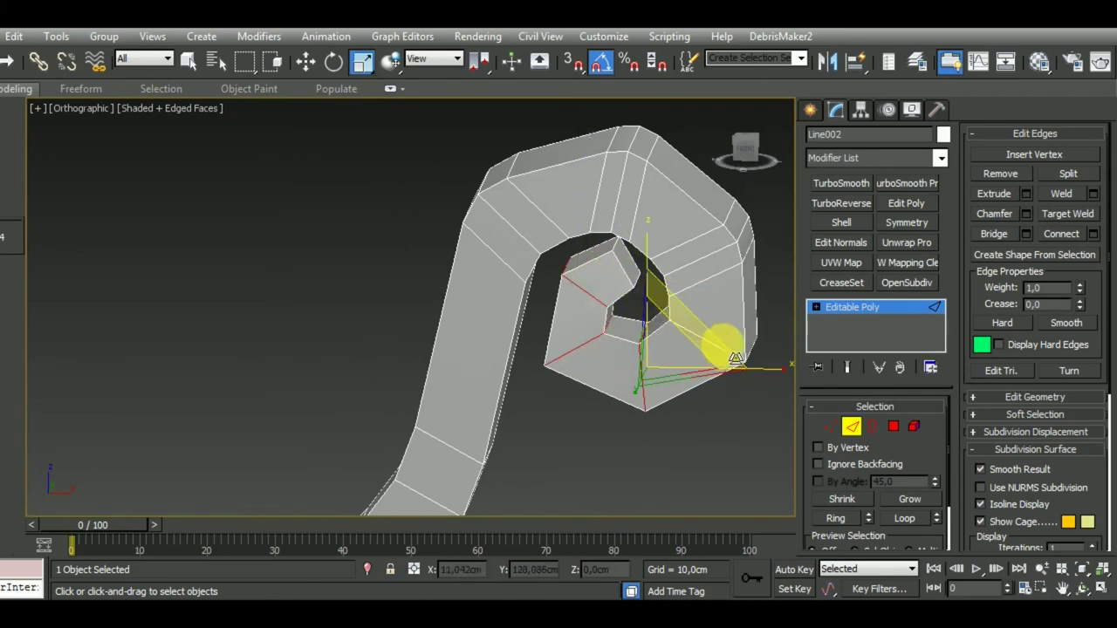
pyautogui.keyDown('shift'); pyautogui.click(733, 356); pyautogui.keyUp('shift')
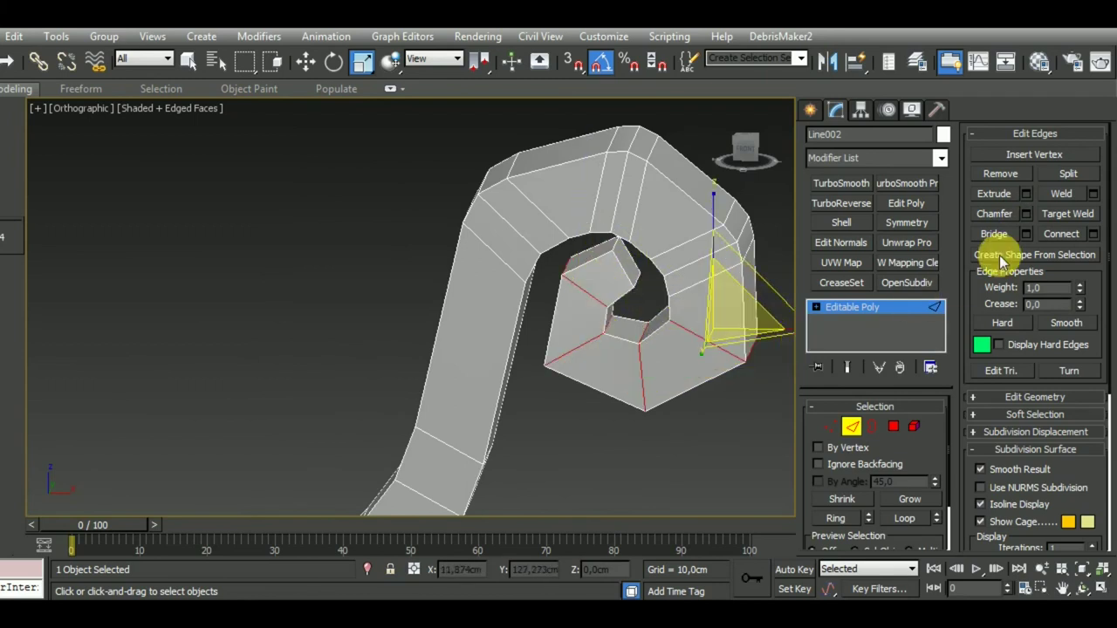
# Chamfer the spiral tip's edges by 0,281 cm with 1 connecting segment
pyautogui.click(1026, 219)
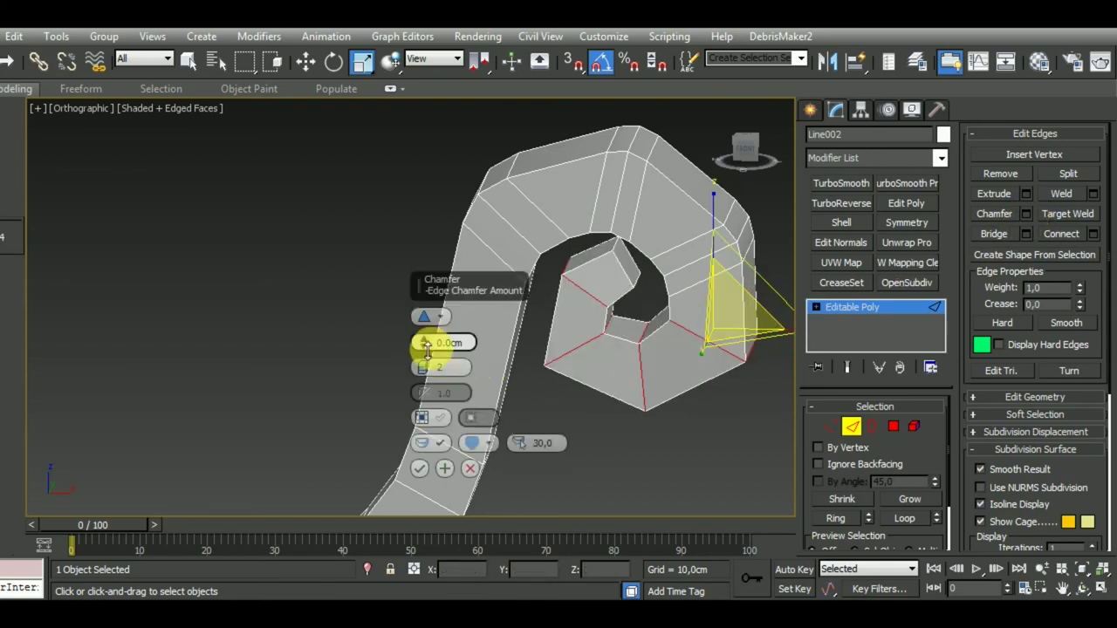
pyautogui.moveTo(425, 345); pyautogui.dragTo(425, 342)
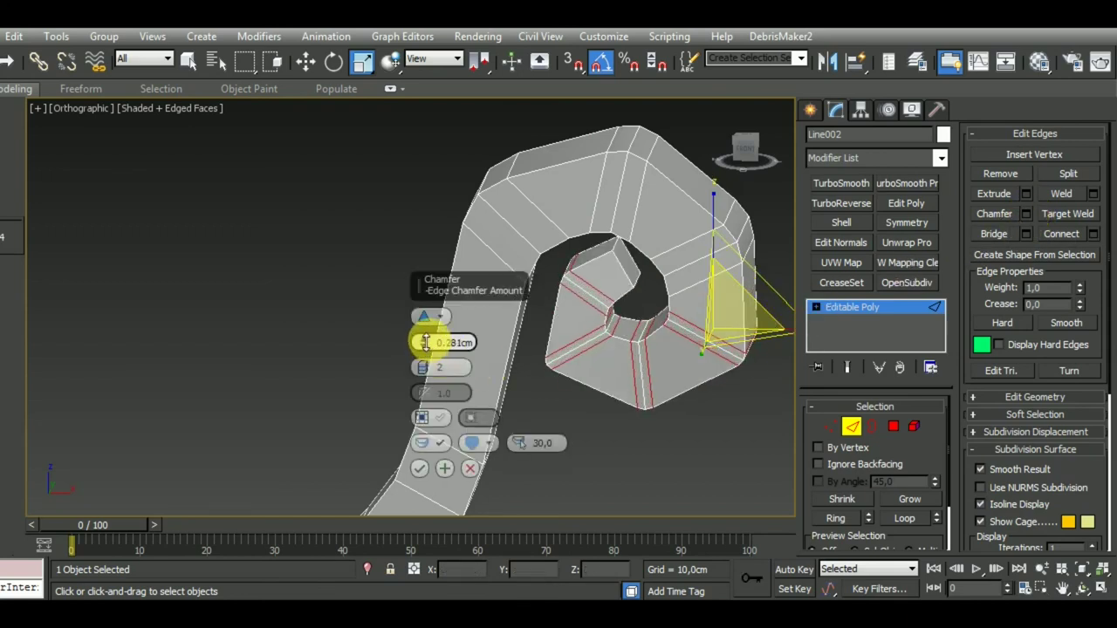
pyautogui.moveTo(689, 343)
pyautogui.keyDown('alt'); pyautogui.mouseDown(button='middle')
pyautogui.moveTo(673, 319)
pyautogui.moveTo(723, 332)
pyautogui.moveTo(659, 347)
pyautogui.mouseUp(button='middle'); pyautogui.keyUp('alt')
pyautogui.scroll(3, 659, 347)
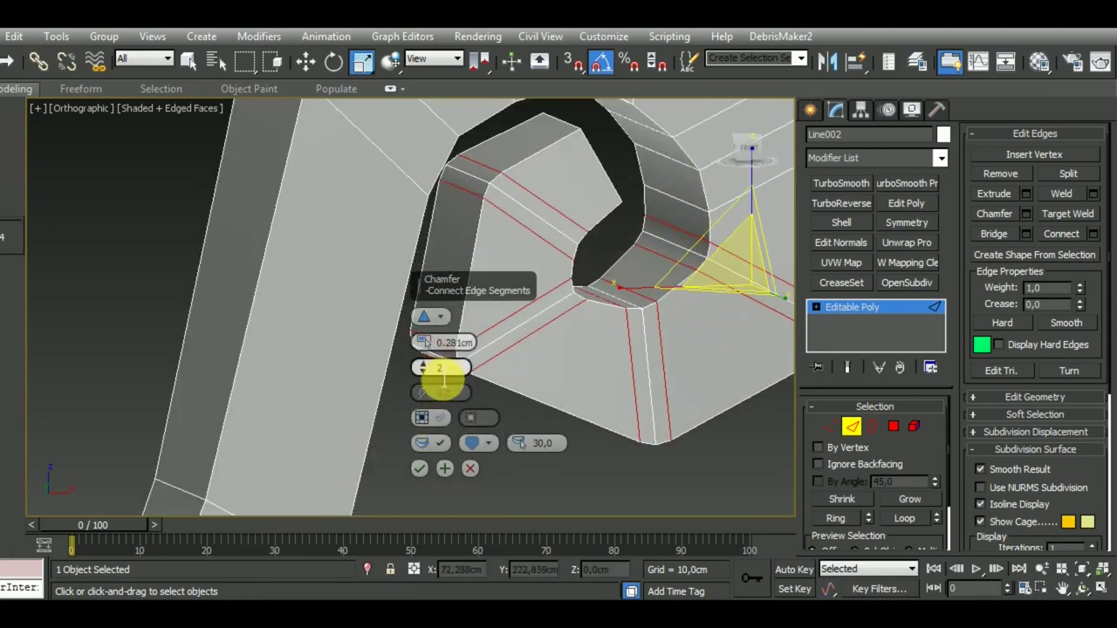
pyautogui.moveTo(422, 373); pyautogui.dragTo(422, 379)
pyautogui.scroll(-2, 665, 384)
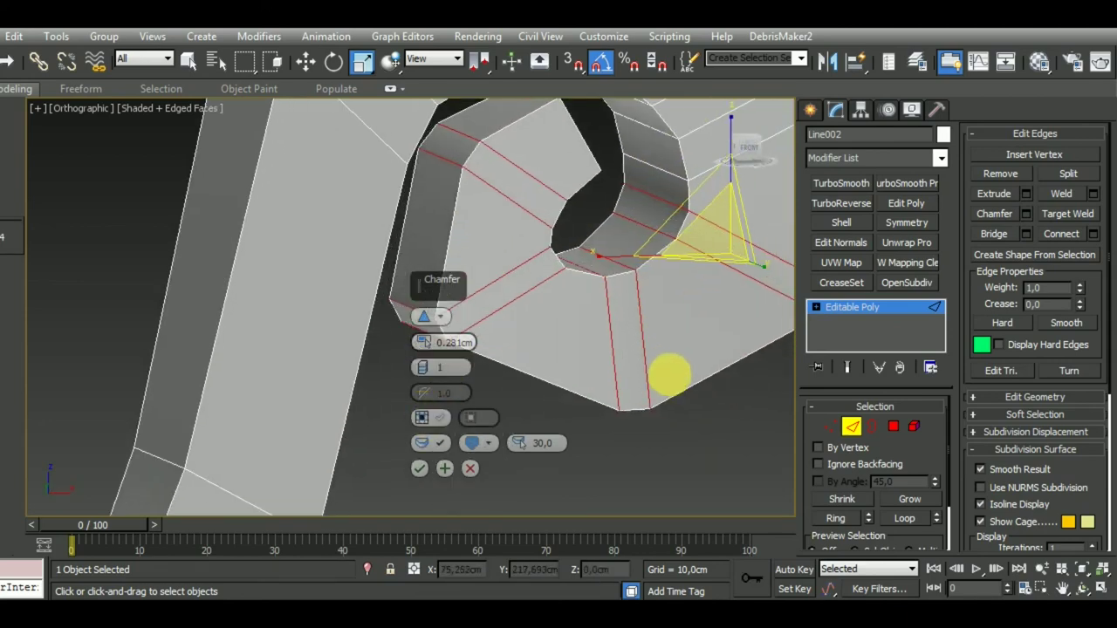
pyautogui.press('f')
pyautogui.moveTo(666, 384); pyautogui.dragTo(641, 479, button='middle')
pyautogui.scroll(3, 491, 187)
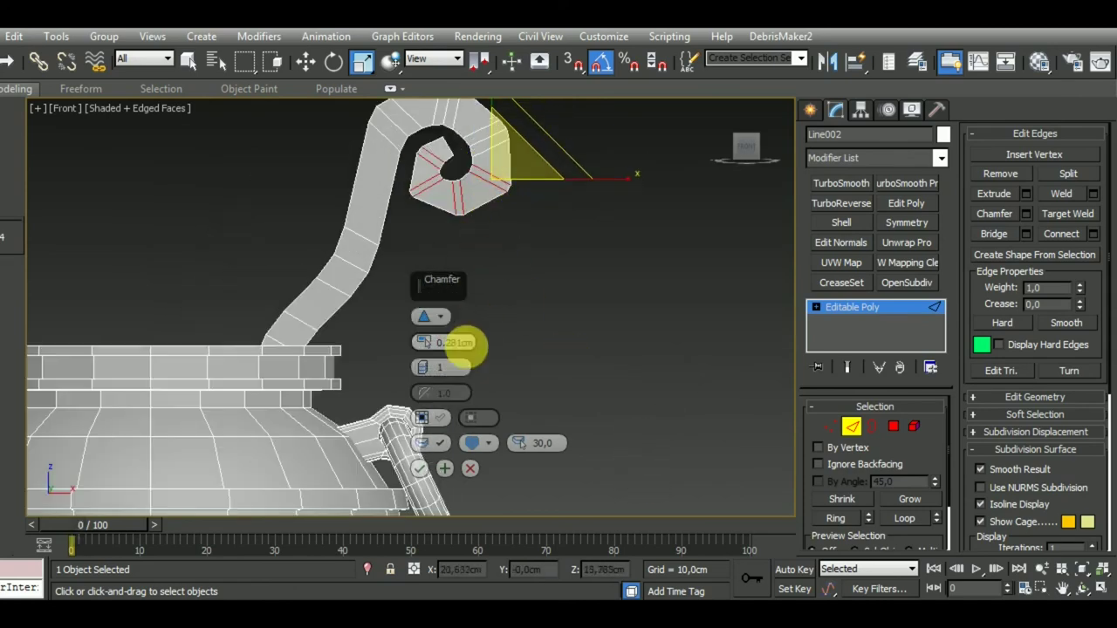
pyautogui.click(430, 465)
# Exit Edge sub-object mode on the stirring stick
pyautogui.scroll(-2, 655, 337)
pyautogui.scroll(-2, 655, 341)
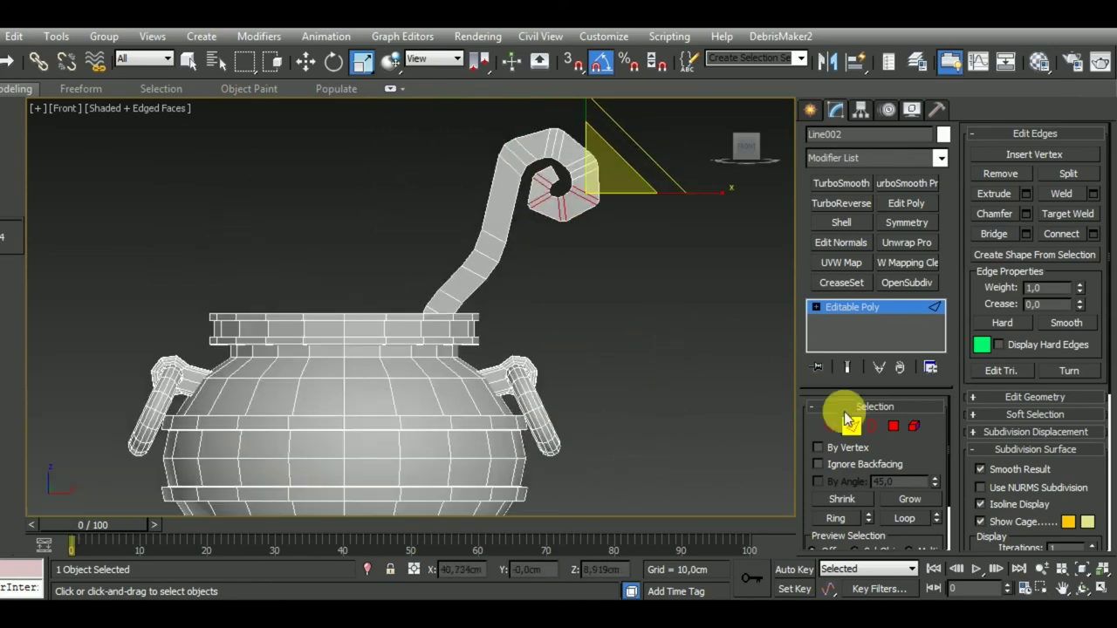
pyautogui.click(851, 426)
pyautogui.scroll(-2, 619, 324)
pyautogui.scroll(3, 579, 304)
# In Vertex mode, select the curl's top vertices and shift them slightly left
pyautogui.scroll(4, 660, 300)
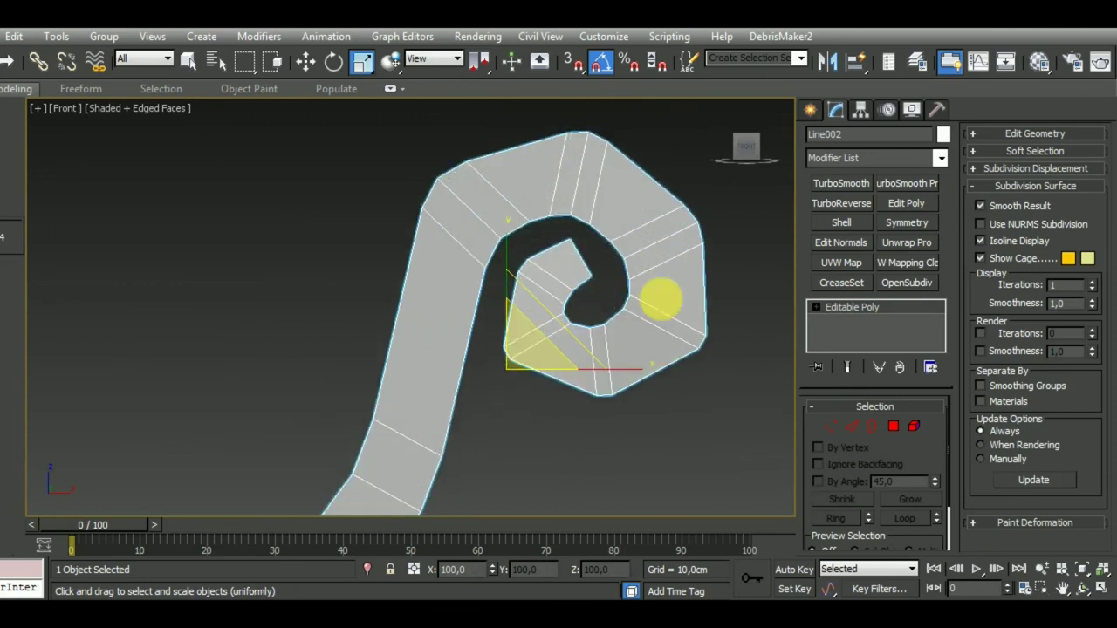
pyautogui.click(830, 426)
pyautogui.scroll(1, 623, 357)
pyautogui.scroll(2, 501, 306)
pyautogui.scroll(-3, 548, 321)
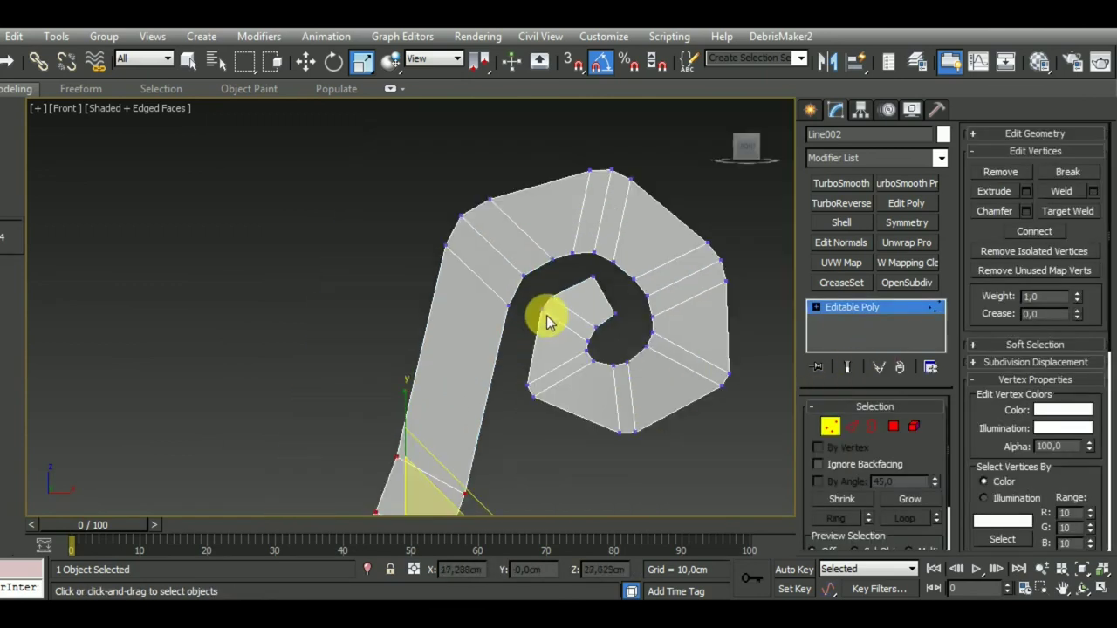
pyautogui.moveTo(536, 155); pyautogui.dragTo(652, 188)
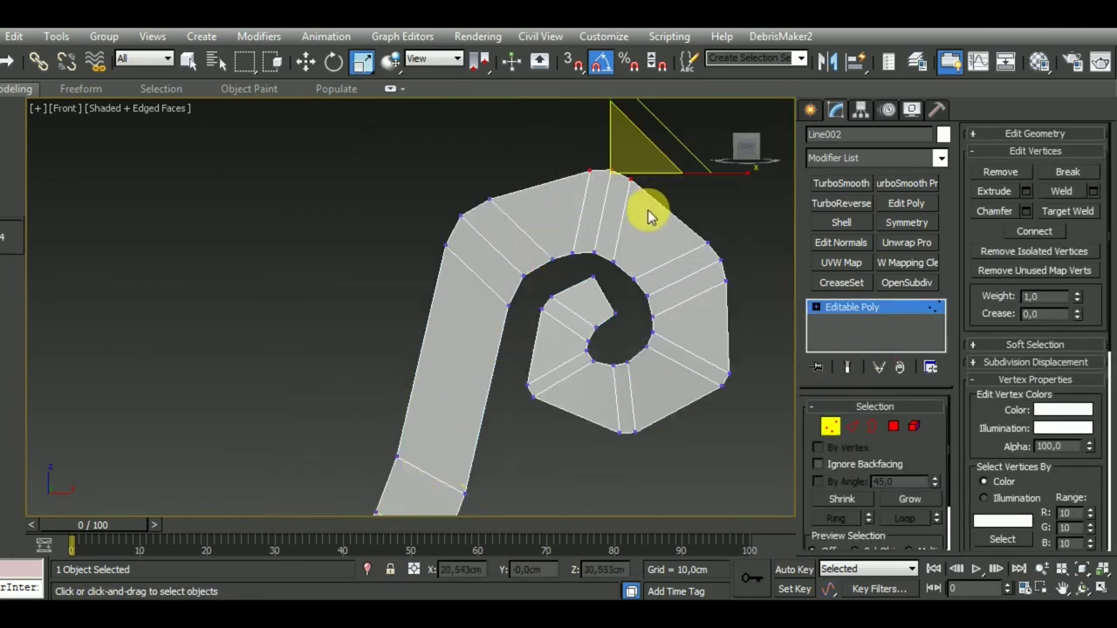
pyautogui.moveTo(649, 217); pyautogui.dragTo(616, 275, button='middle')
pyautogui.press('w')
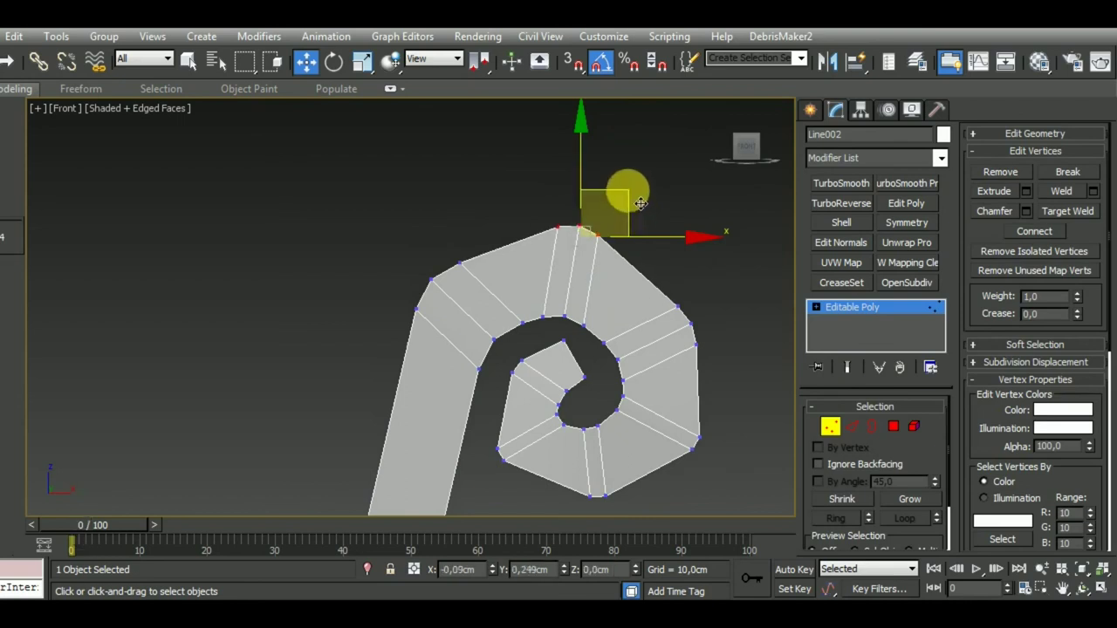
pyautogui.scroll(2, 559, 214)
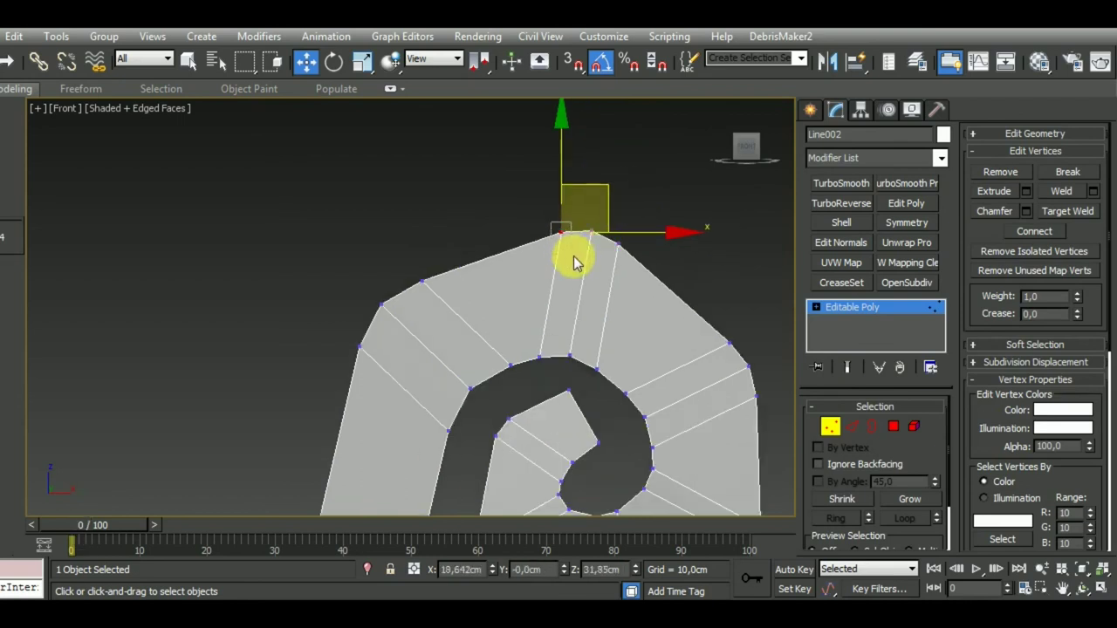
pyautogui.moveTo(619, 207)
pyautogui.mouseDown()
pyautogui.moveTo(604, 205)
pyautogui.moveTo(709, 240)
pyautogui.mouseUp()
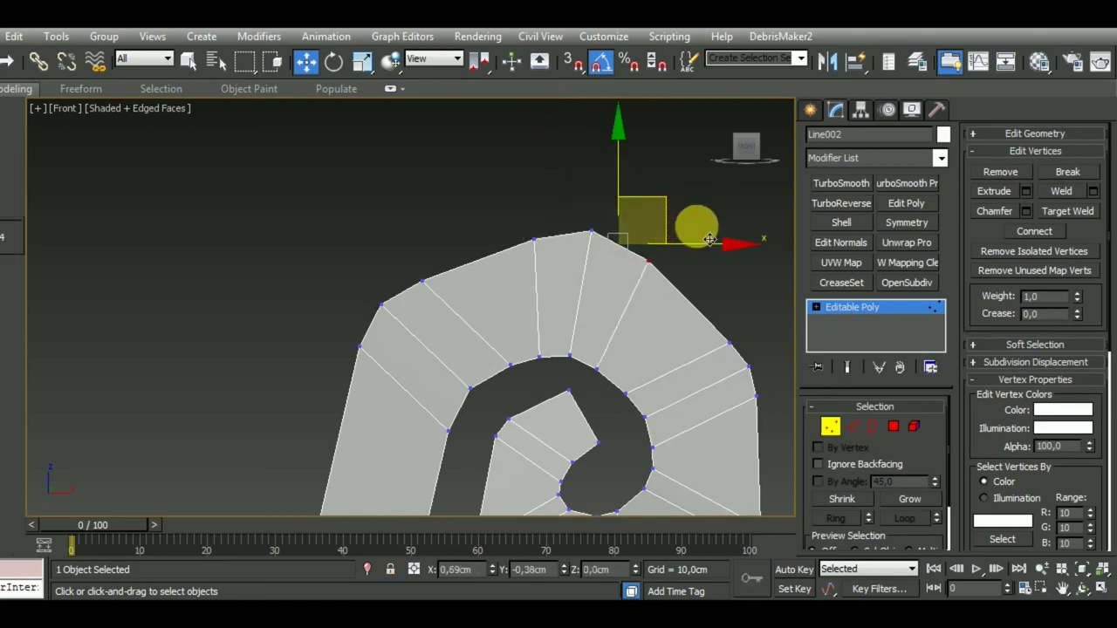
# Reposition the curl's top-left vertex and right-side vertex to round the outline
pyautogui.click(511, 250)
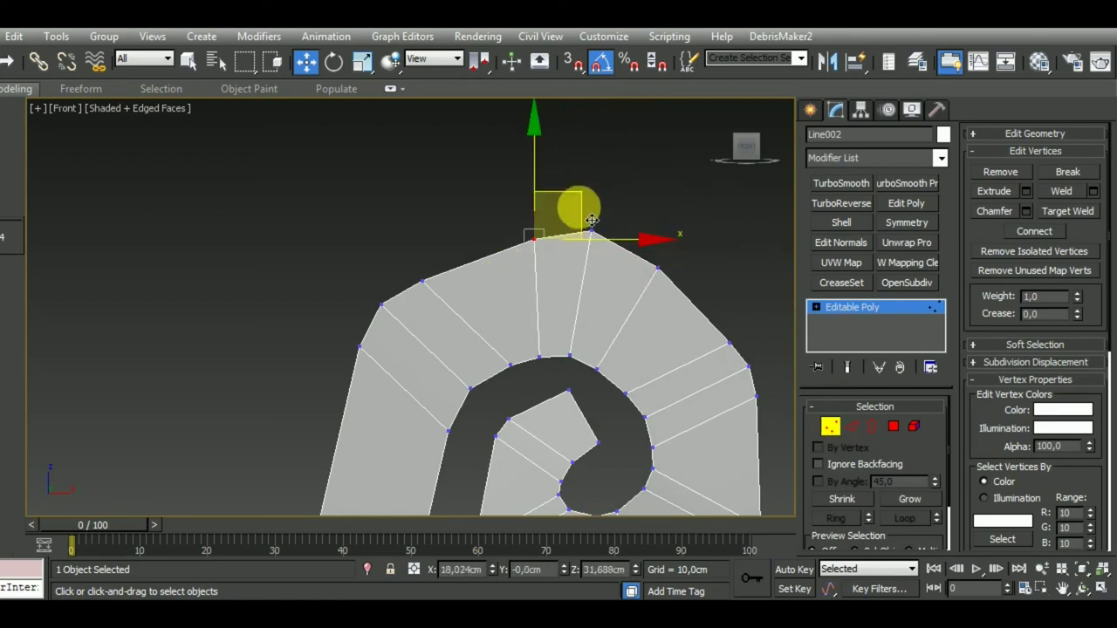
pyautogui.moveTo(579, 203); pyautogui.dragTo(574, 217)
pyautogui.moveTo(629, 358); pyautogui.dragTo(599, 262, button='middle')
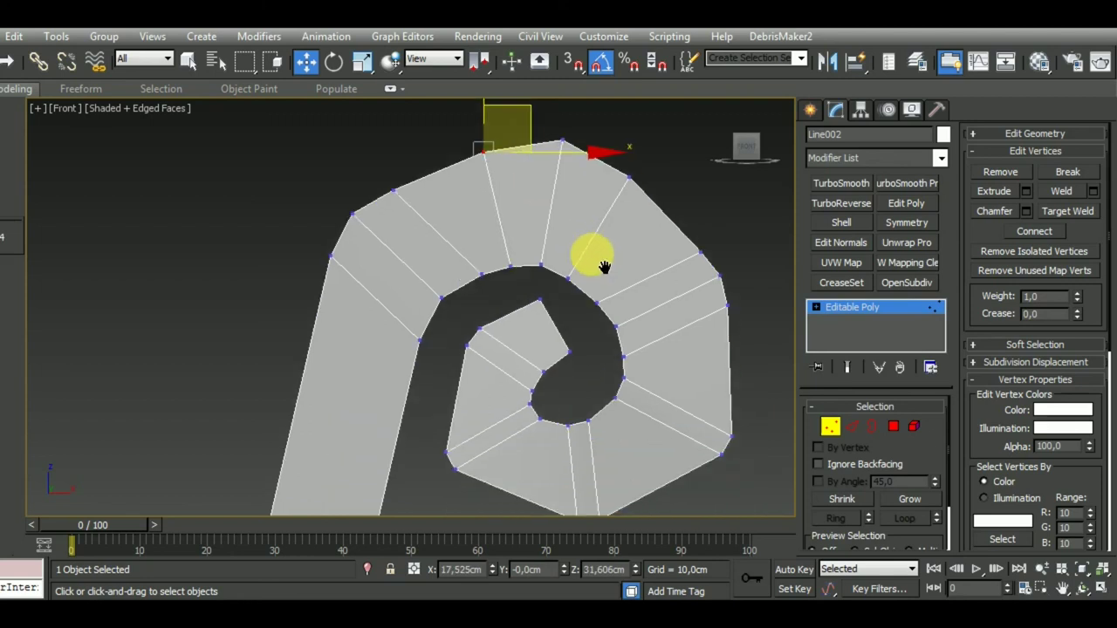
pyautogui.click(726, 300)
pyautogui.moveTo(784, 277)
pyautogui.mouseDown()
pyautogui.moveTo(793, 307)
pyautogui.moveTo(725, 227)
pyautogui.moveTo(724, 162)
pyautogui.mouseUp()
pyautogui.moveTo(512, 278); pyautogui.dragTo(549, 252, button='middle')
# Adjust the upper-left arc vertex and the left-edge vertex of the curl
pyautogui.moveTo(451, 147); pyautogui.dragTo(404, 181)
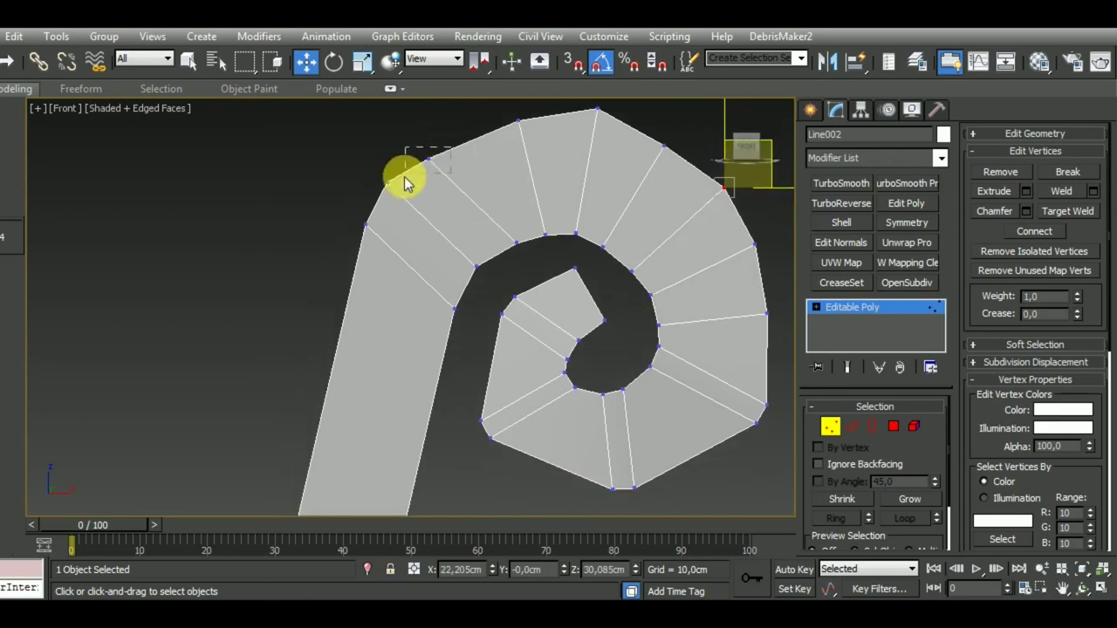
pyautogui.moveTo(419, 201); pyautogui.dragTo(418, 291, button='middle')
pyautogui.moveTo(476, 194); pyautogui.dragTo(492, 204)
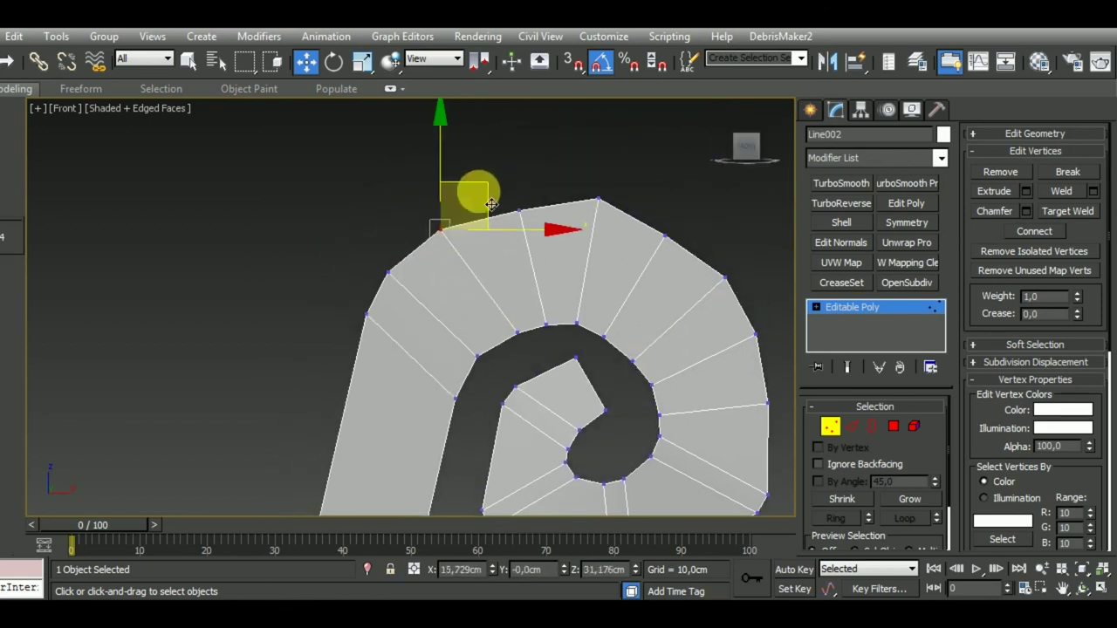
pyautogui.moveTo(392, 306); pyautogui.dragTo(324, 359)
pyautogui.moveTo(421, 286); pyautogui.dragTo(411, 318)
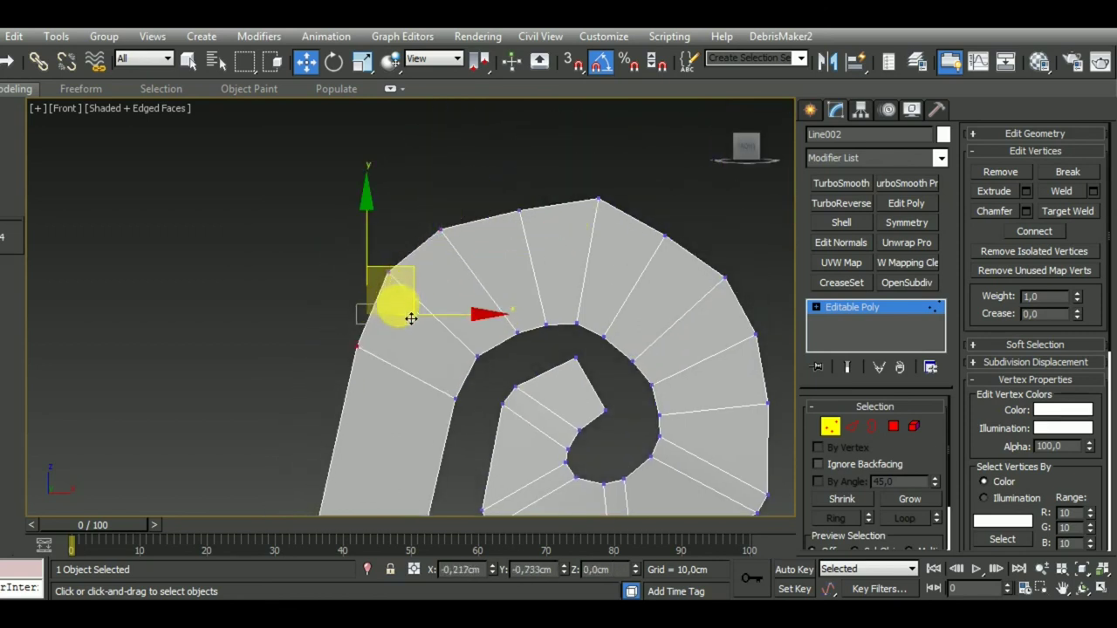
# Try moving an inner spiral vertex up, then undo the change
pyautogui.moveTo(568, 386); pyautogui.dragTo(579, 324, button='middle')
pyautogui.scroll(-3, 583, 326)
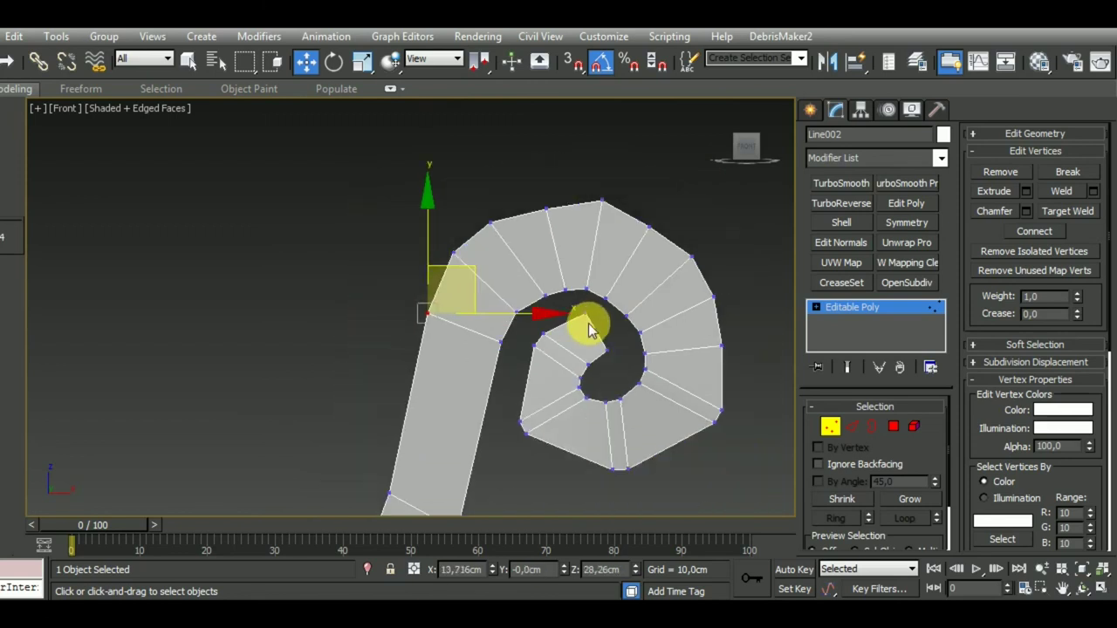
pyautogui.moveTo(549, 415); pyautogui.dragTo(511, 441)
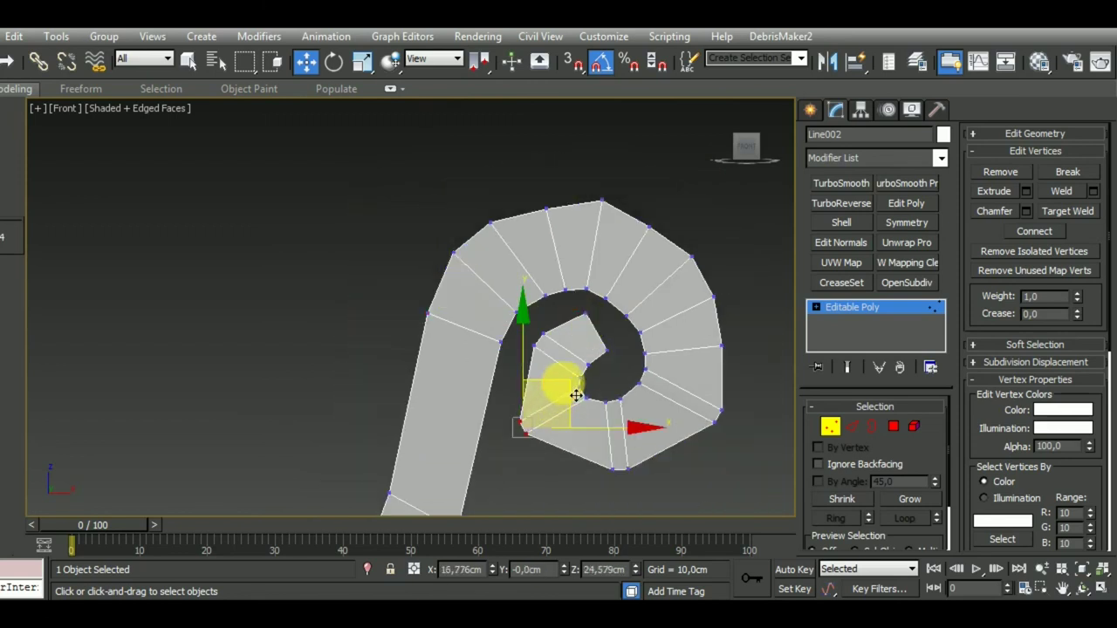
pyautogui.scroll(2, 571, 380)
pyautogui.moveTo(558, 402)
pyautogui.mouseDown()
pyautogui.moveTo(585, 312)
pyautogui.moveTo(567, 314)
pyautogui.mouseUp()
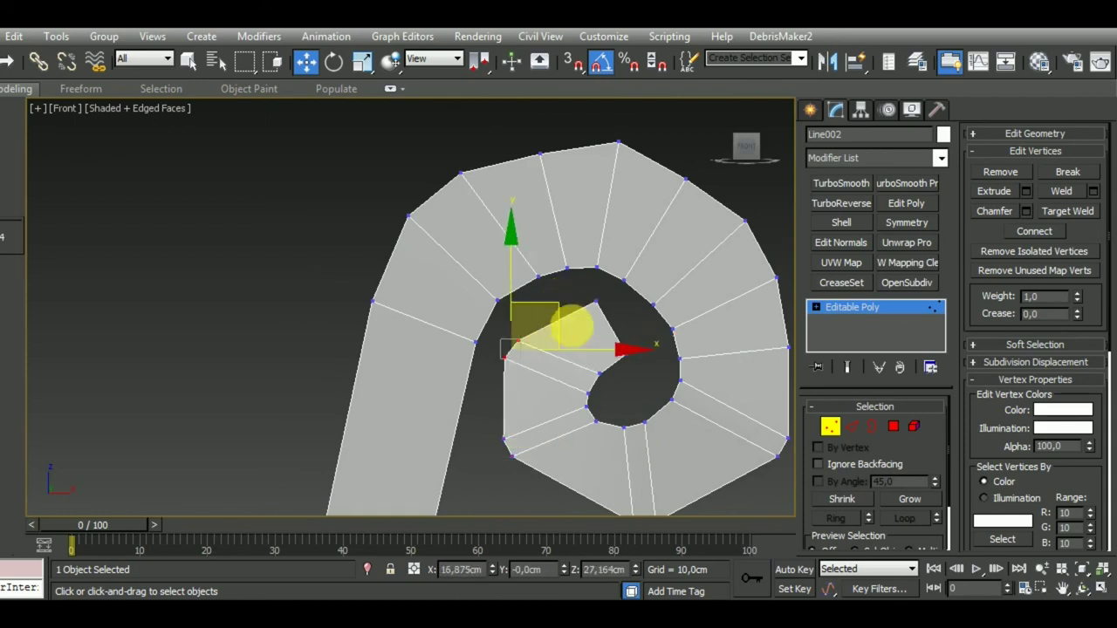
pyautogui.moveTo(568, 320); pyautogui.dragTo(571, 367, button='middle')
pyautogui.hotkey('ctrl', 'z')
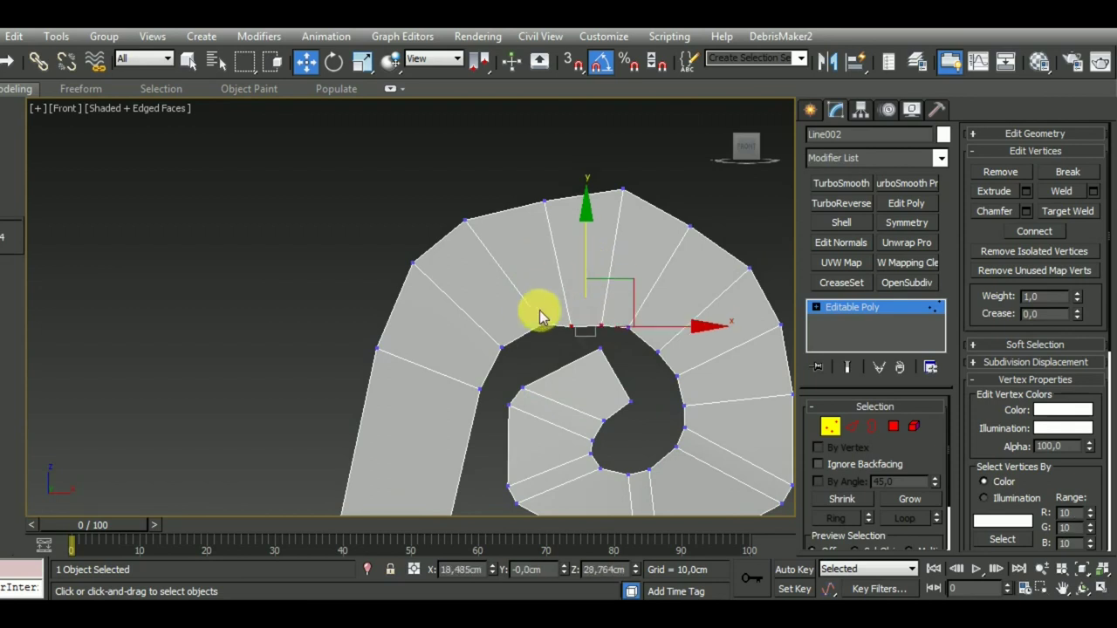
# Reposition the spiral's inner-corner and inner-ring vertices to reshape the hole
pyautogui.moveTo(512, 369)
pyautogui.mouseDown()
pyautogui.moveTo(548, 336)
pyautogui.moveTo(547, 318)
pyautogui.mouseUp()
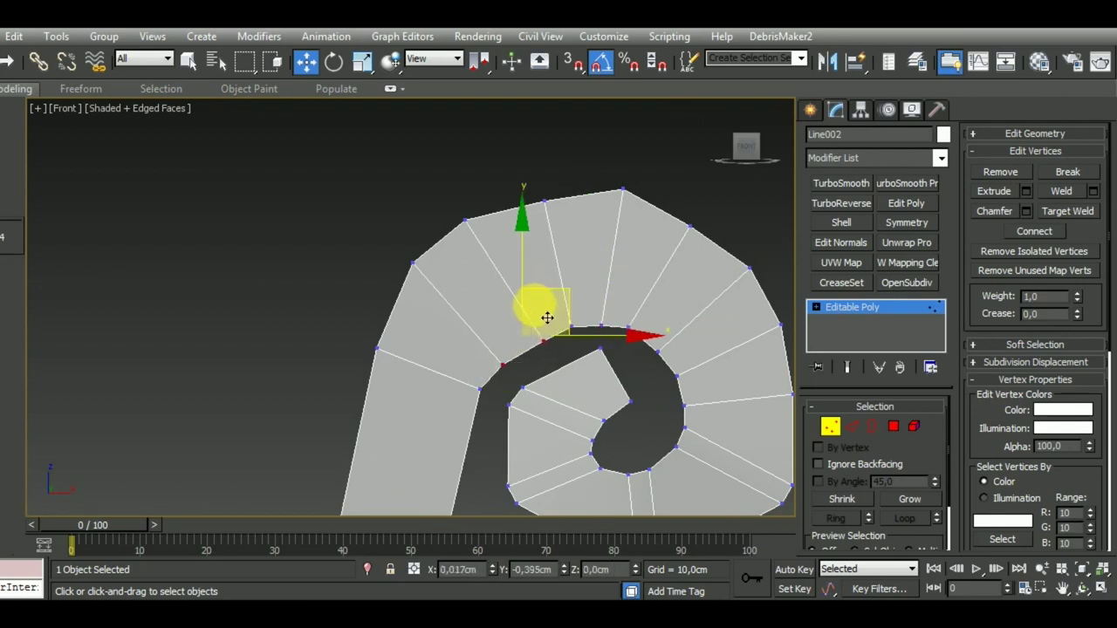
pyautogui.scroll(3, 506, 366)
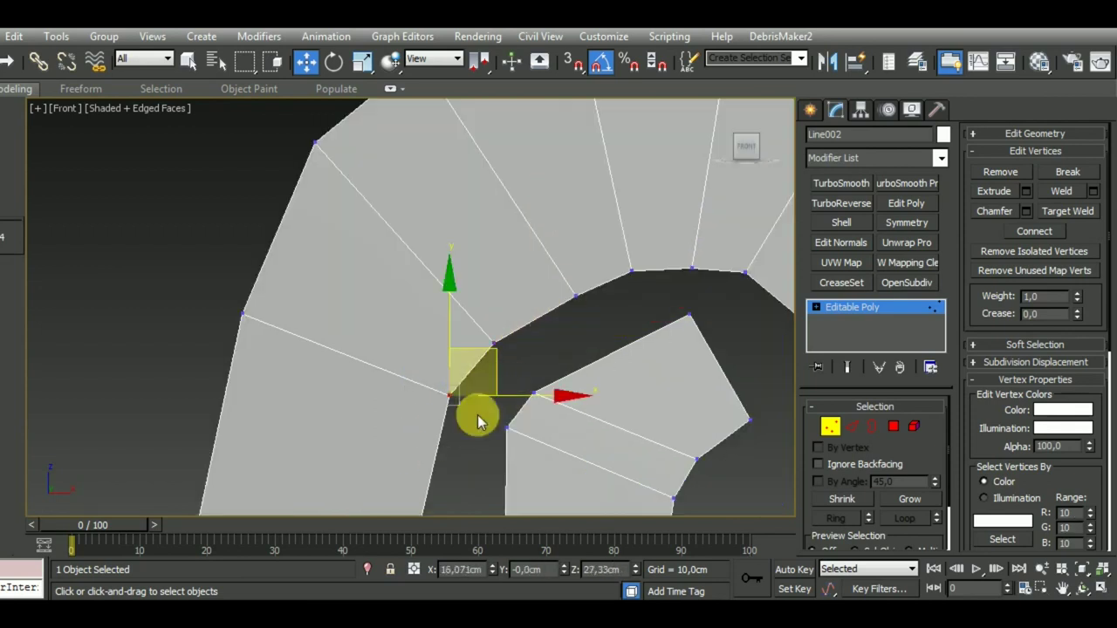
pyautogui.moveTo(506, 381); pyautogui.dragTo(531, 392)
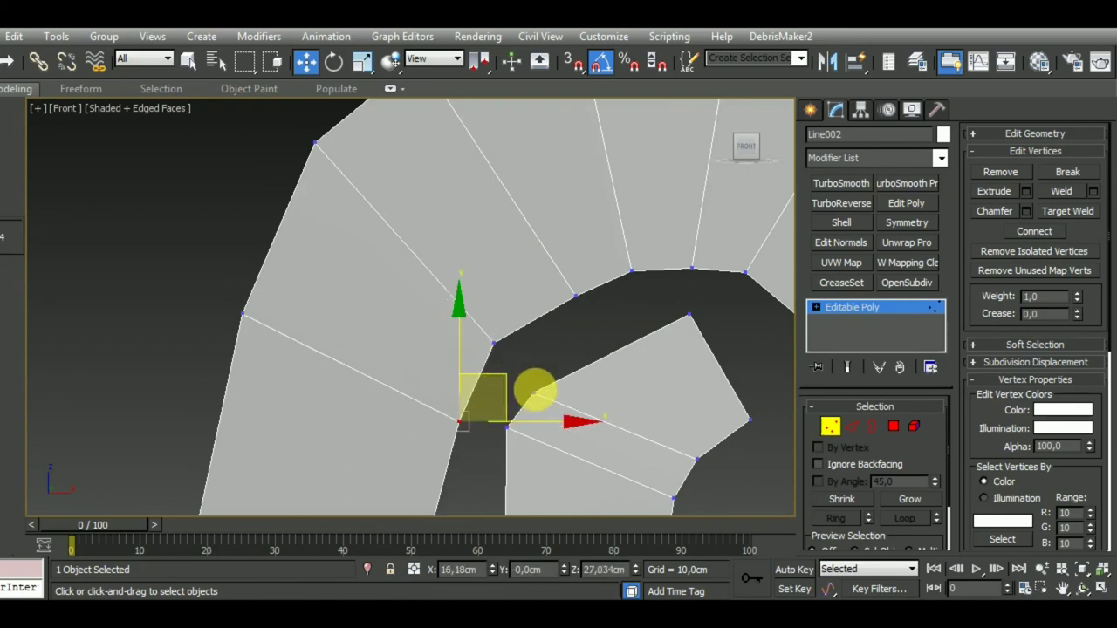
pyautogui.moveTo(524, 357); pyautogui.dragTo(510, 375, button='middle')
pyautogui.click(479, 362)
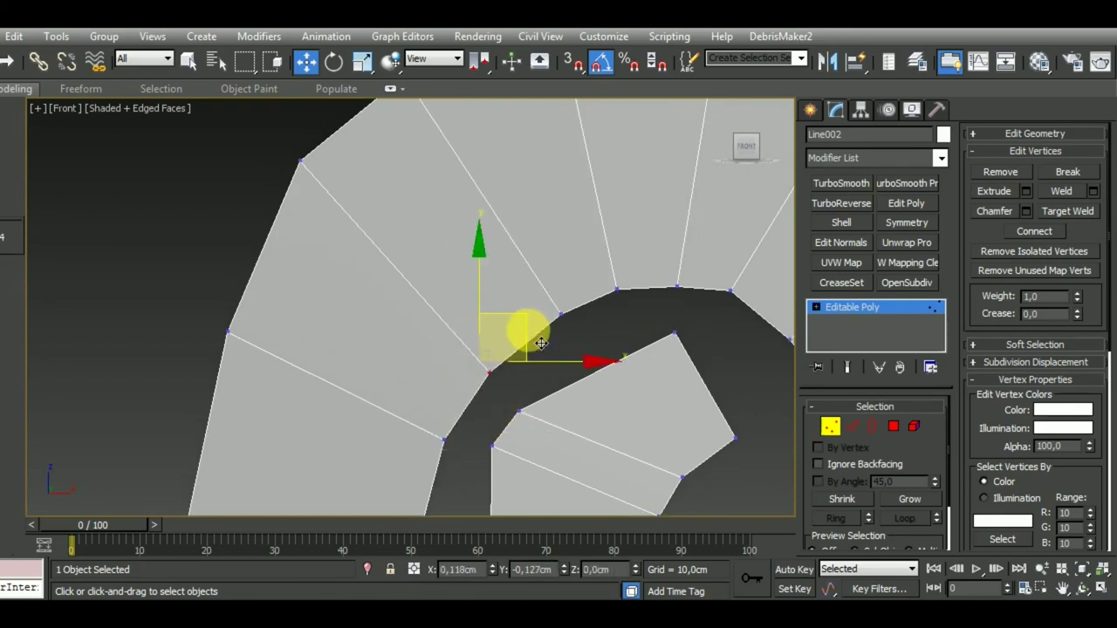
pyautogui.scroll(-2, 523, 323)
pyautogui.scroll(-2, 611, 319)
pyautogui.click(635, 360)
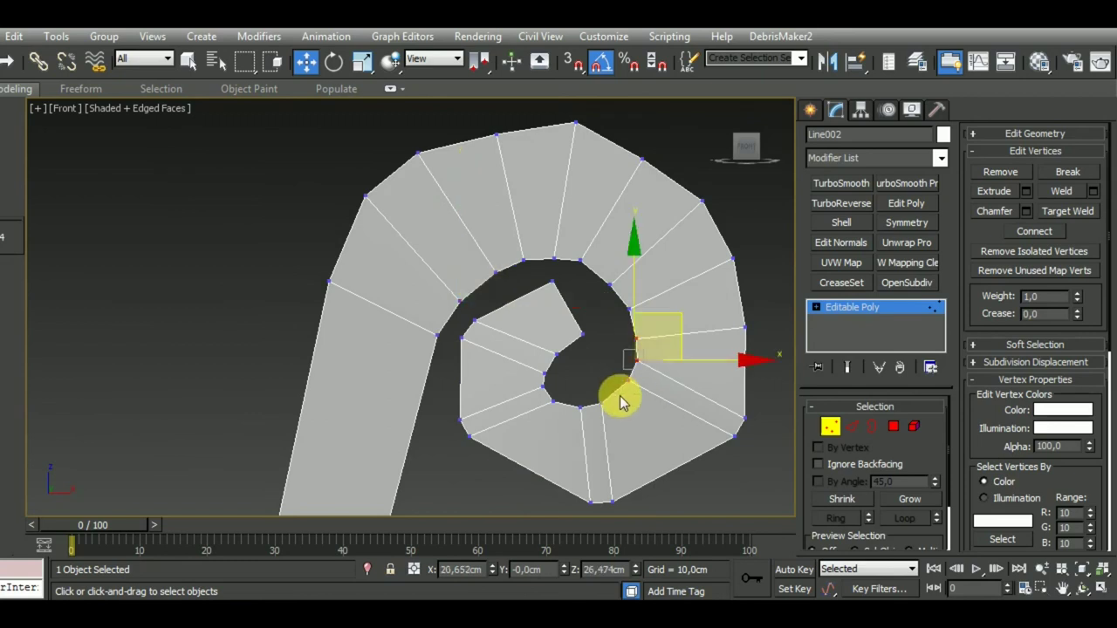
pyautogui.scroll(3, 635, 348)
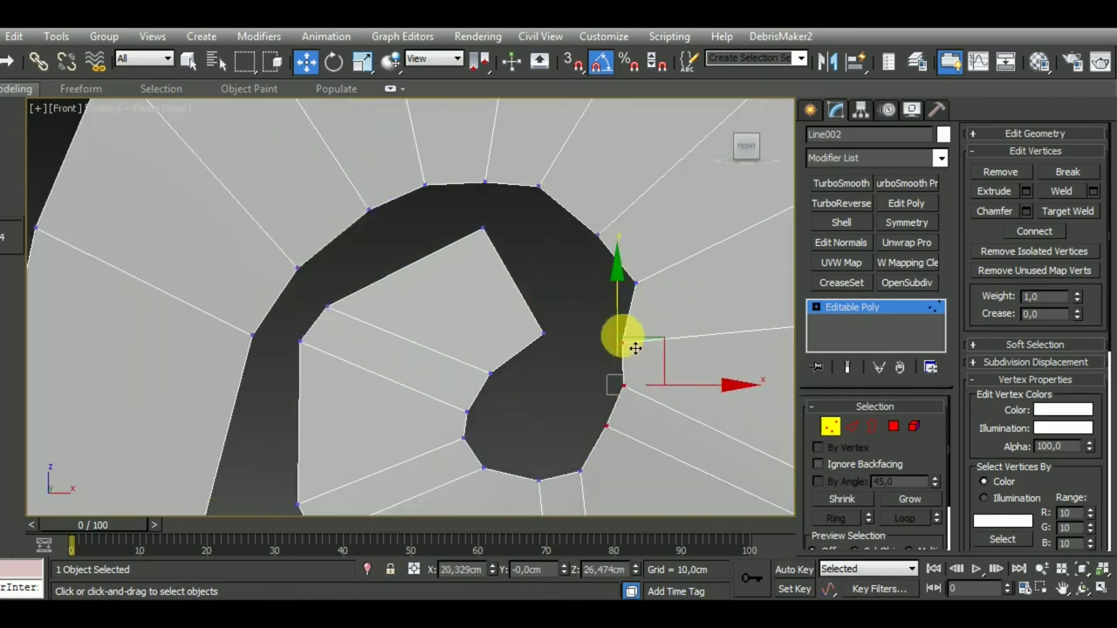
pyautogui.moveTo(625, 379)
pyautogui.mouseDown()
pyautogui.moveTo(682, 385)
pyautogui.moveTo(643, 323)
pyautogui.moveTo(589, 306)
pyautogui.moveTo(690, 242)
pyautogui.moveTo(665, 262)
pyautogui.moveTo(598, 232)
pyautogui.moveTo(670, 207)
pyautogui.moveTo(643, 217)
pyautogui.moveTo(541, 167)
pyautogui.moveTo(559, 186)
pyautogui.mouseUp()
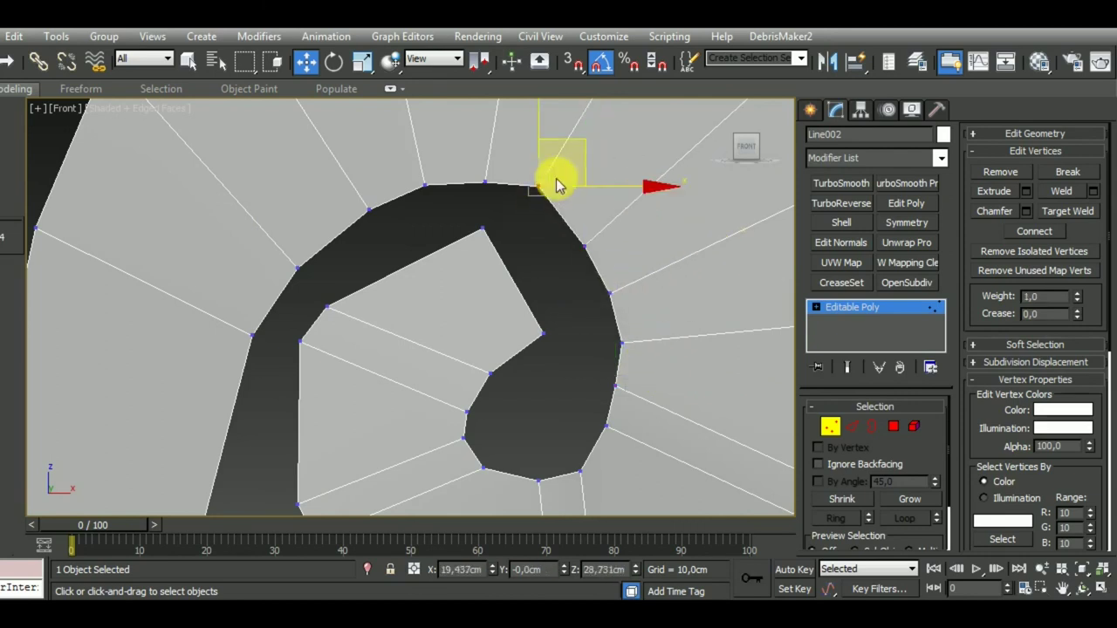
# Zoom the Front viewport in and out to check the reshaped curl
pyautogui.moveTo(591, 174); pyautogui.dragTo(605, 274, button='middle')
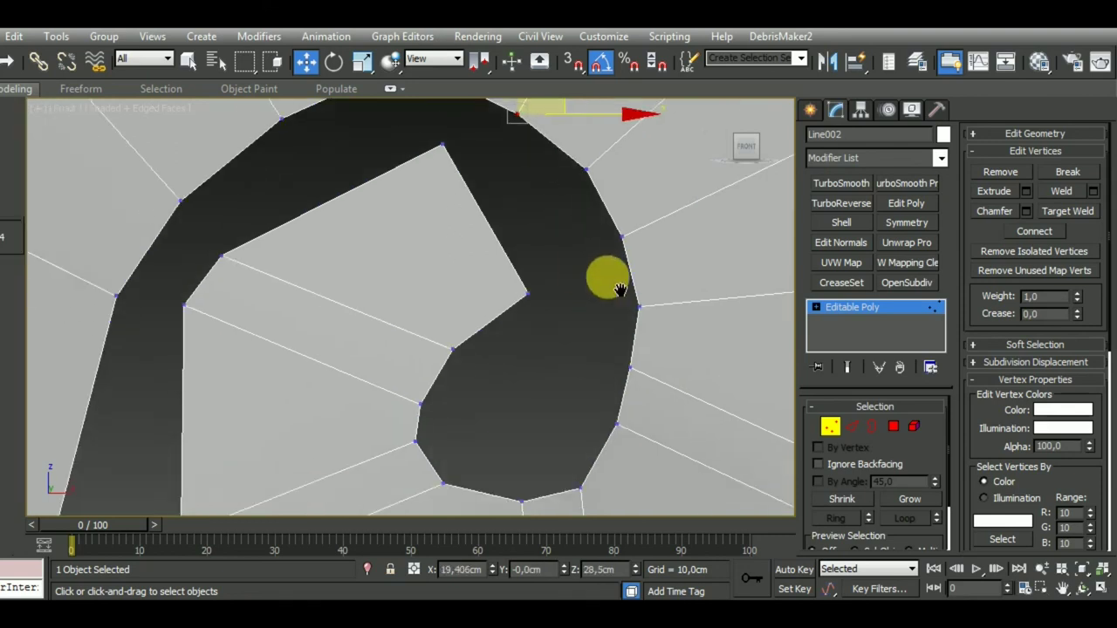
pyautogui.scroll(-3, 606, 253)
pyautogui.scroll(-2, 610, 257)
pyautogui.scroll(-3, 611, 257)
pyautogui.scroll(1, 663, 327)
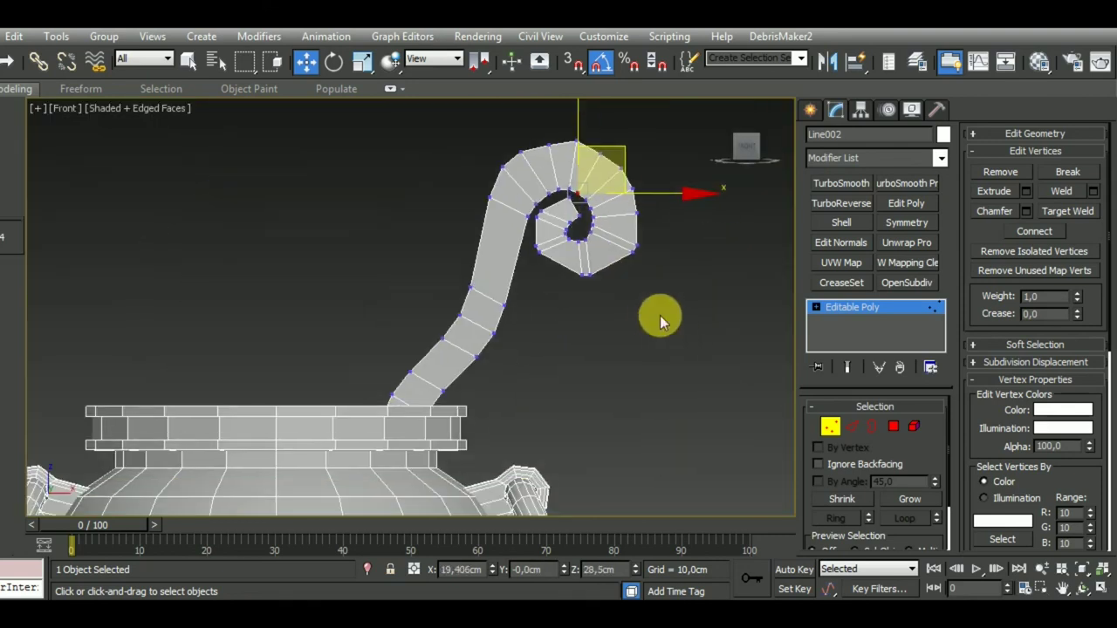
pyautogui.scroll(1, 594, 232)
pyautogui.scroll(2, 556, 250)
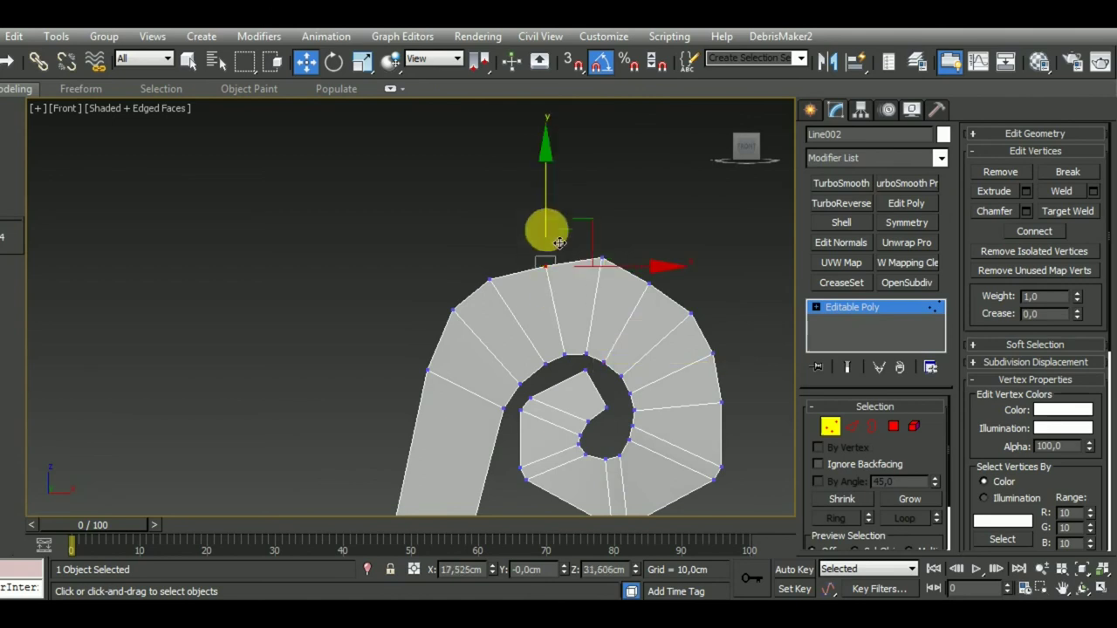
pyautogui.scroll(-2, 623, 294)
pyautogui.scroll(-3, 634, 294)
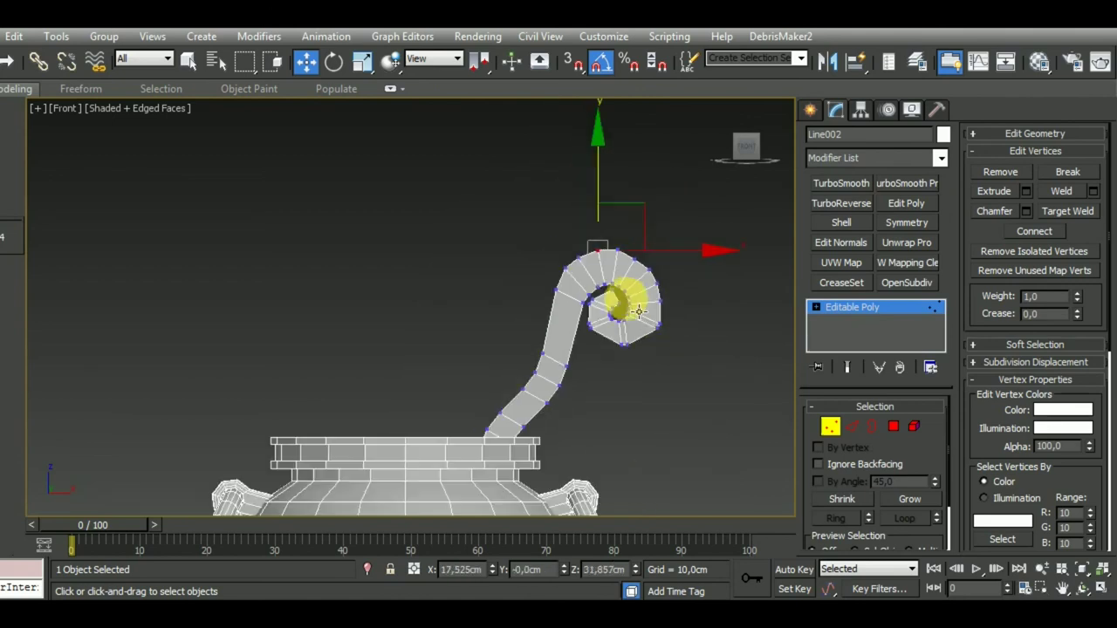
pyautogui.scroll(3, 579, 410)
pyautogui.scroll(-1, 577, 394)
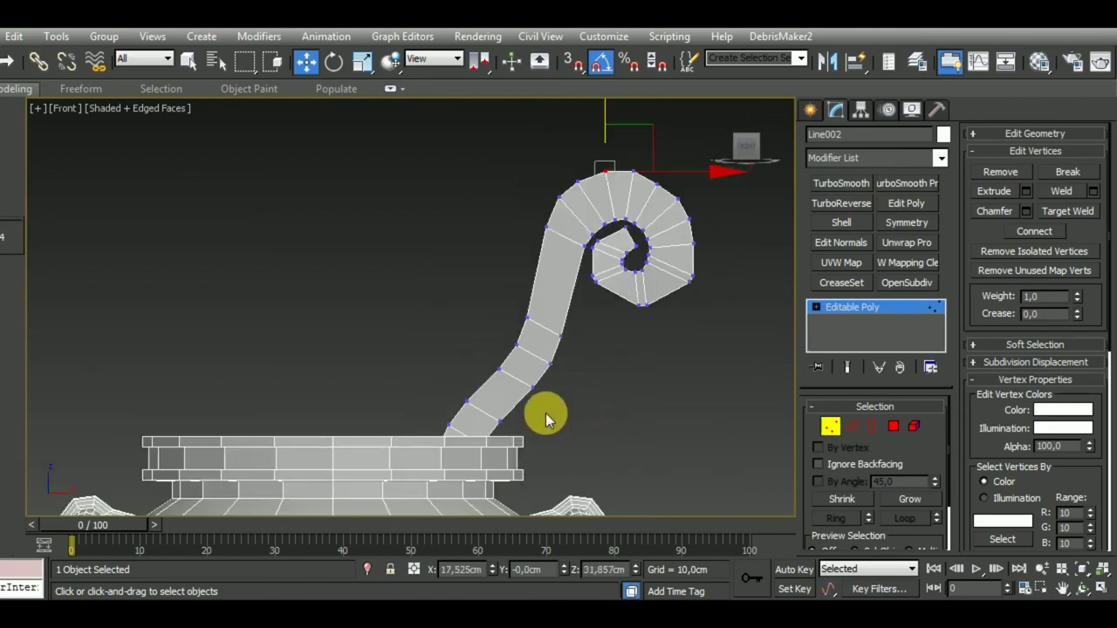
pyautogui.scroll(1, 545, 414)
pyautogui.scroll(-1, 550, 412)
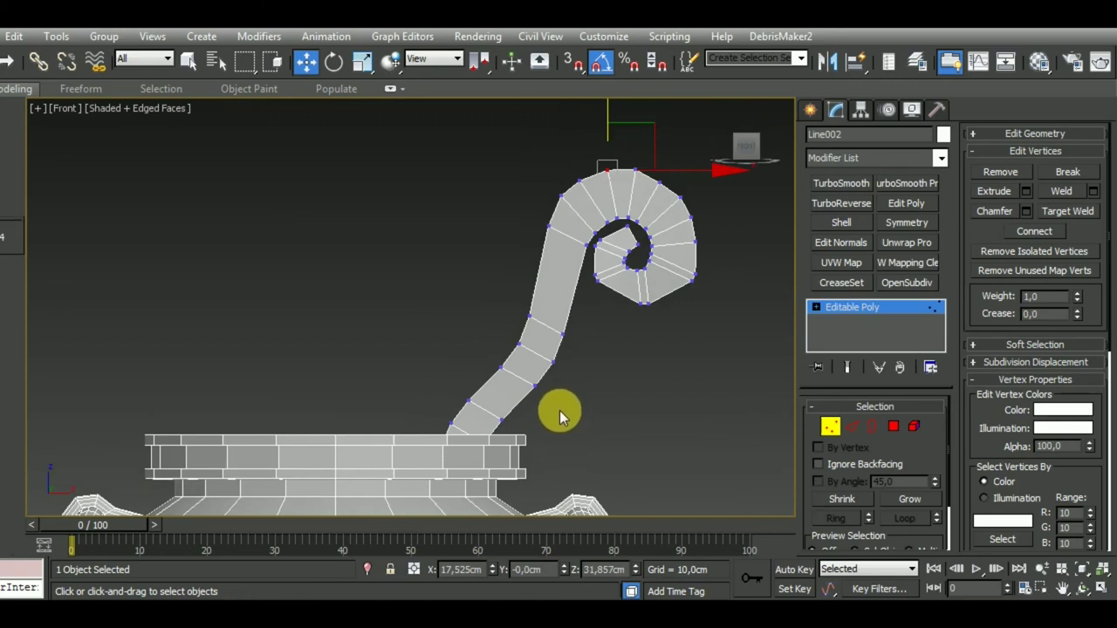
# Select and nudge the vertices at the stick's lower end
pyautogui.moveTo(582, 409)
pyautogui.mouseDown()
pyautogui.moveTo(562, 350)
pyautogui.moveTo(613, 349)
pyautogui.moveTo(504, 380)
pyautogui.mouseUp()
pyautogui.scroll(3, 559, 331)
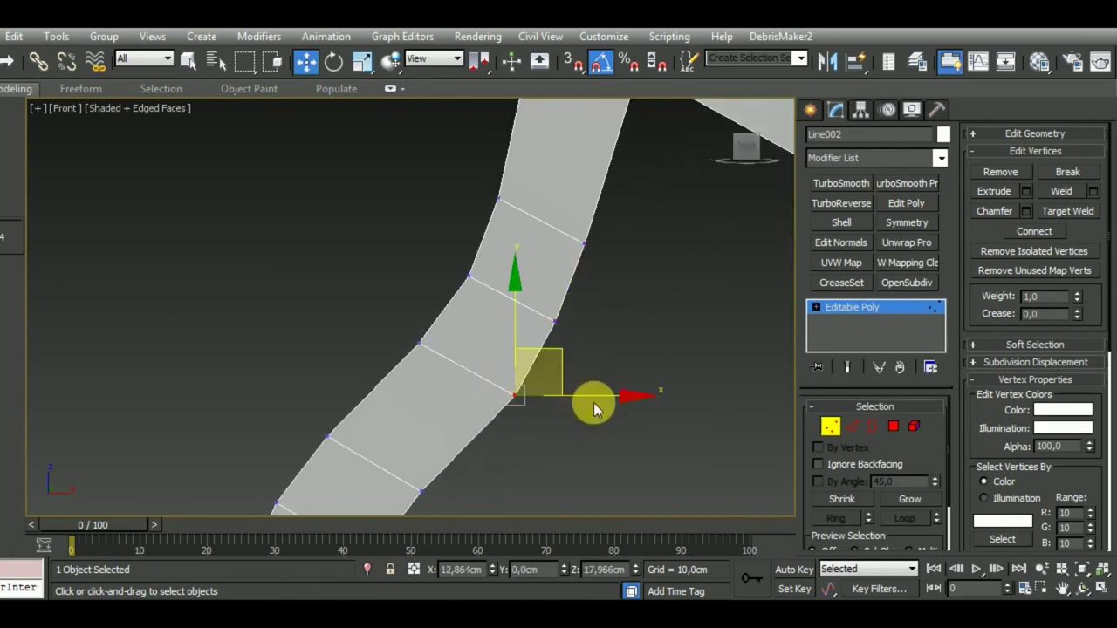
pyautogui.moveTo(573, 373); pyautogui.dragTo(549, 424)
pyautogui.moveTo(549, 424); pyautogui.dragTo(526, 452, button='middle')
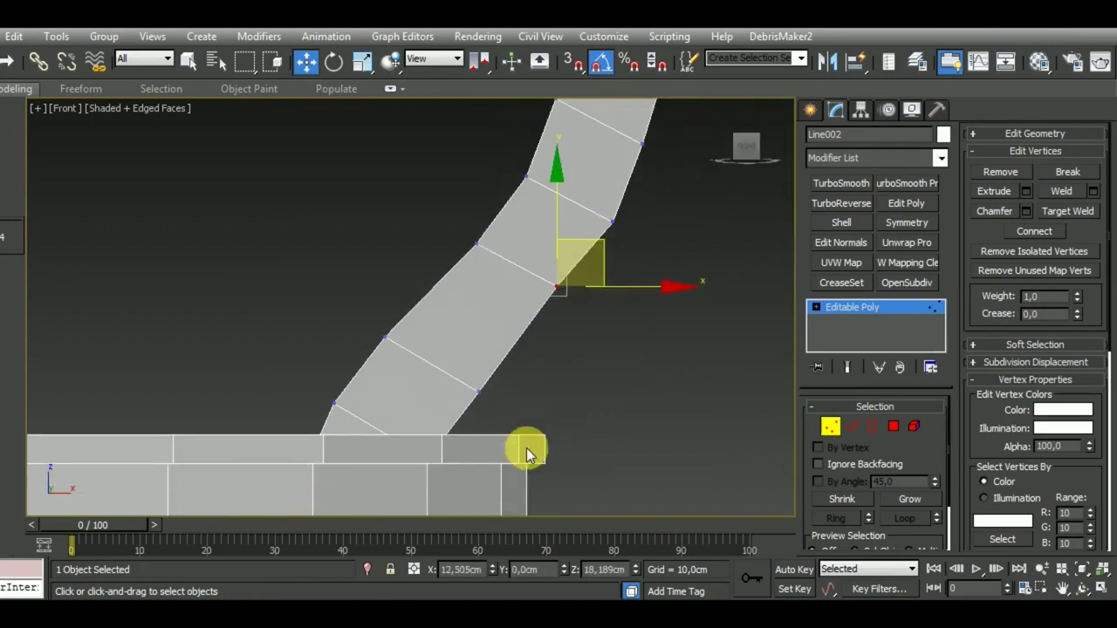
# In wireframe, push the stick's bottom vertex down into the pot, then restore shading
pyautogui.moveTo(465, 383)
pyautogui.mouseDown()
pyautogui.moveTo(475, 389)
pyautogui.moveTo(520, 362)
pyautogui.moveTo(460, 436)
pyautogui.mouseUp()
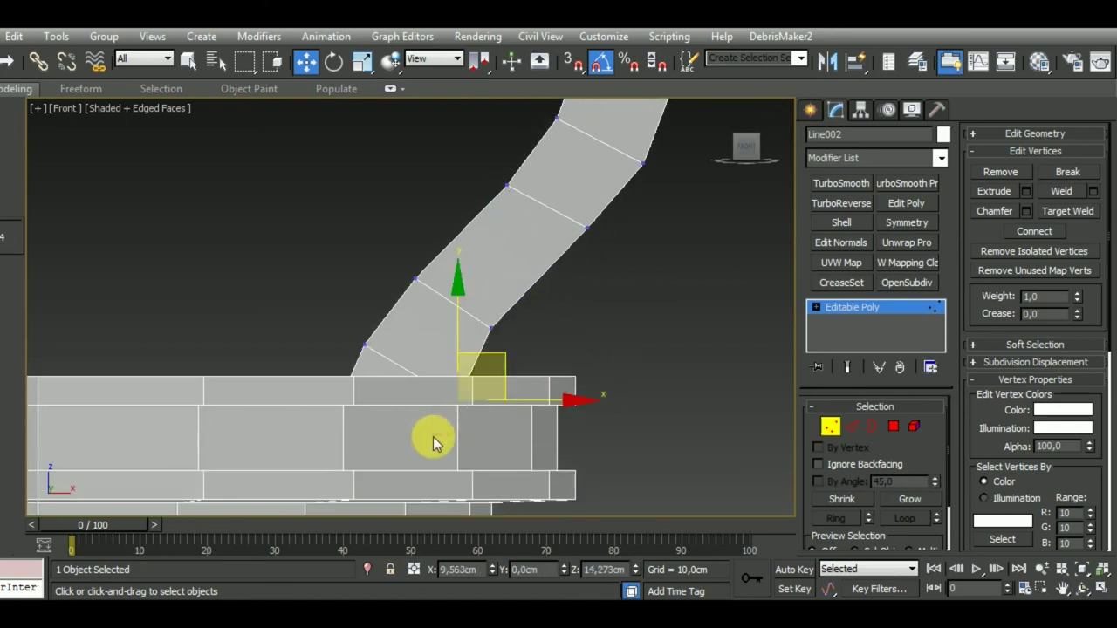
pyautogui.press('F3')
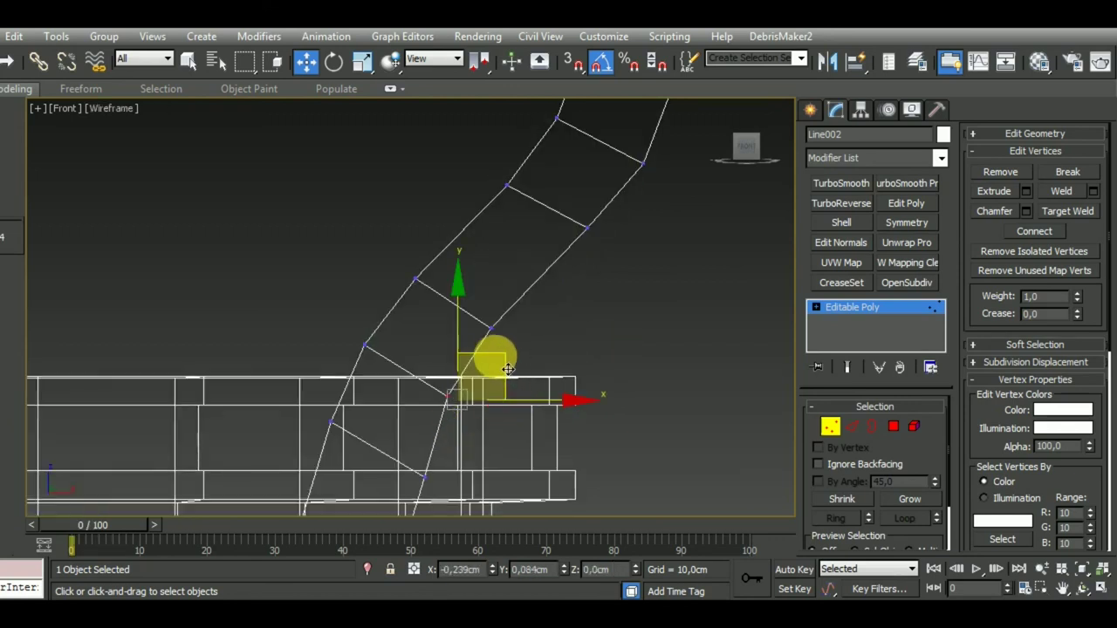
pyautogui.moveTo(503, 366)
pyautogui.mouseDown()
pyautogui.moveTo(533, 349)
pyautogui.moveTo(443, 436)
pyautogui.moveTo(543, 404)
pyautogui.moveTo(532, 402)
pyautogui.moveTo(534, 447)
pyautogui.mouseUp()
pyautogui.scroll(-2, 544, 349)
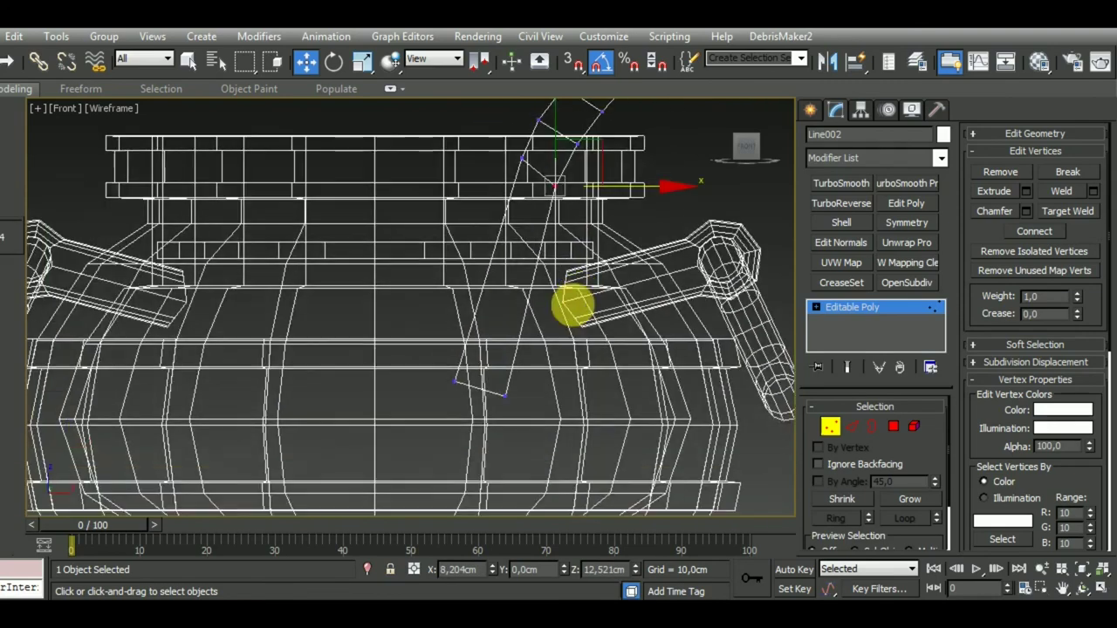
pyautogui.scroll(-2, 573, 304)
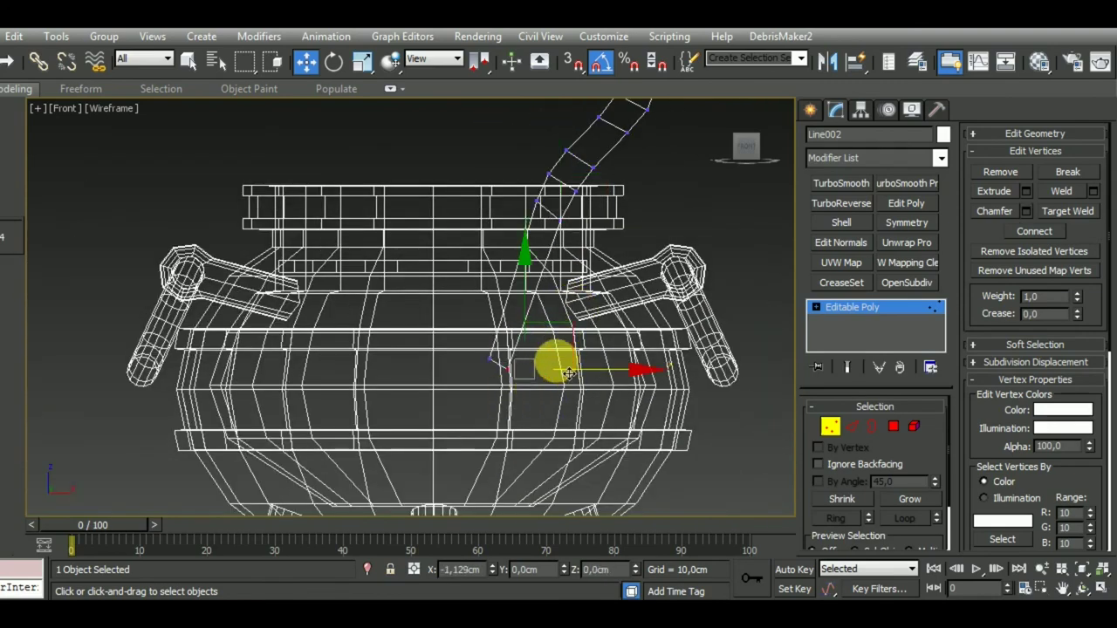
pyautogui.press('F3')
pyautogui.scroll(-1, 569, 374)
pyautogui.scroll(-1, 561, 428)
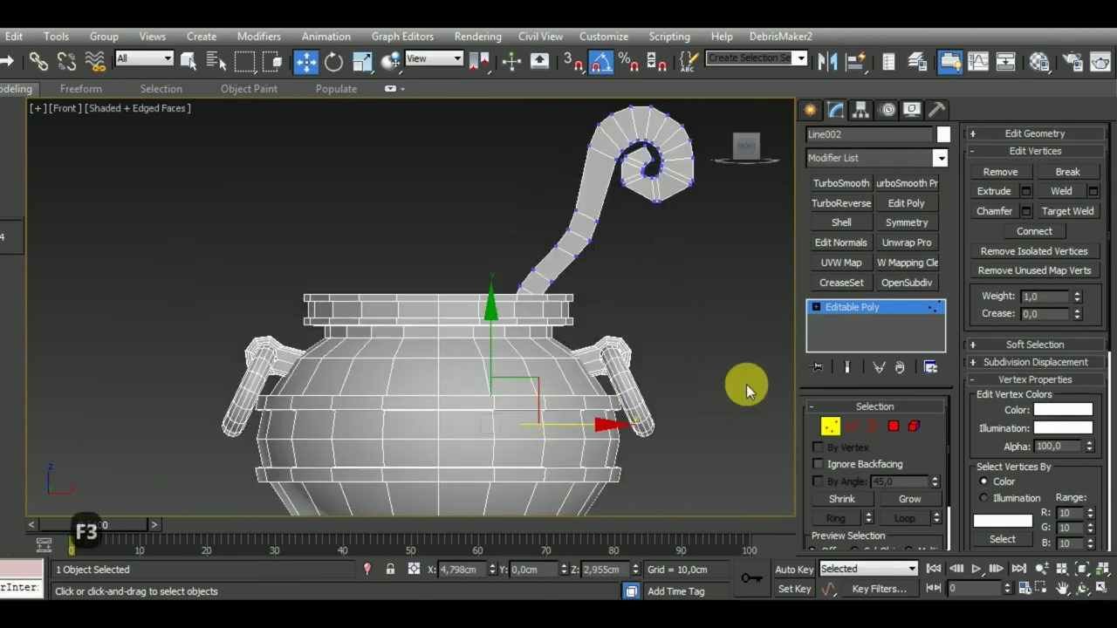
# Exit Vertex mode and recentre the view on the stick's curled top
pyautogui.click(830, 426)
pyautogui.scroll(-3, 641, 341)
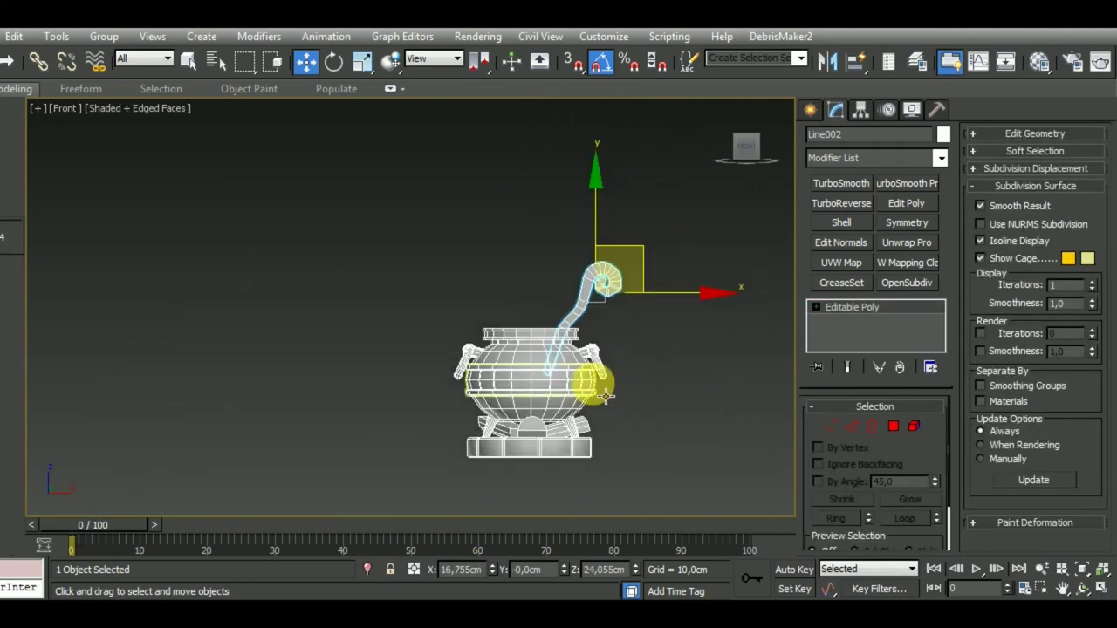
pyautogui.scroll(3, 606, 394)
pyautogui.scroll(-2, 600, 384)
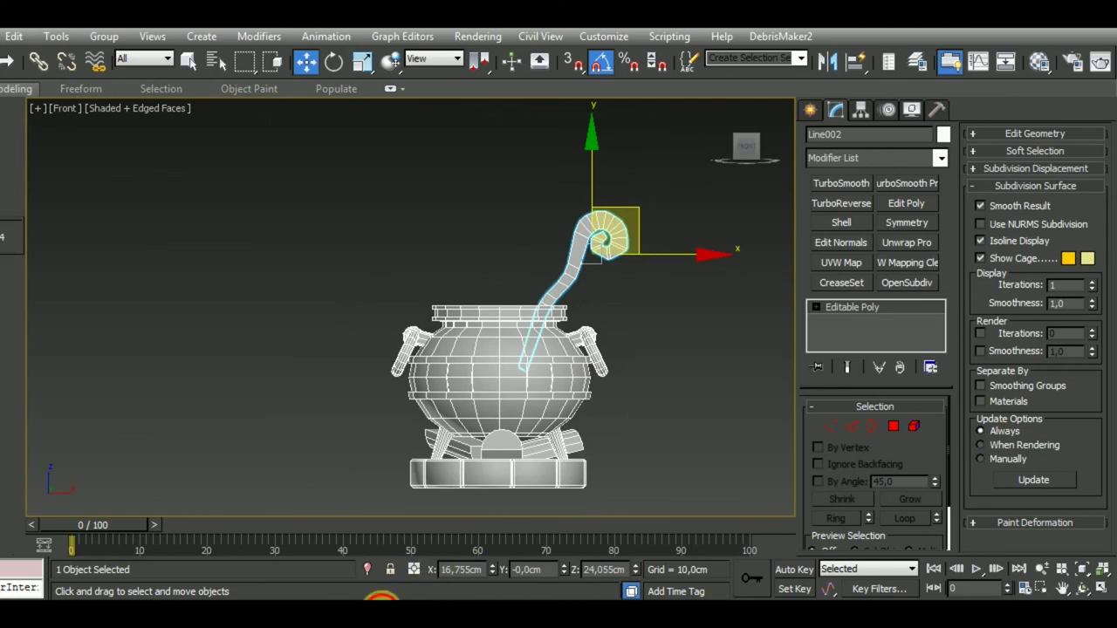
pyautogui.scroll(2, 658, 399)
pyautogui.scroll(3, 601, 306)
pyautogui.scroll(-2, 596, 297)
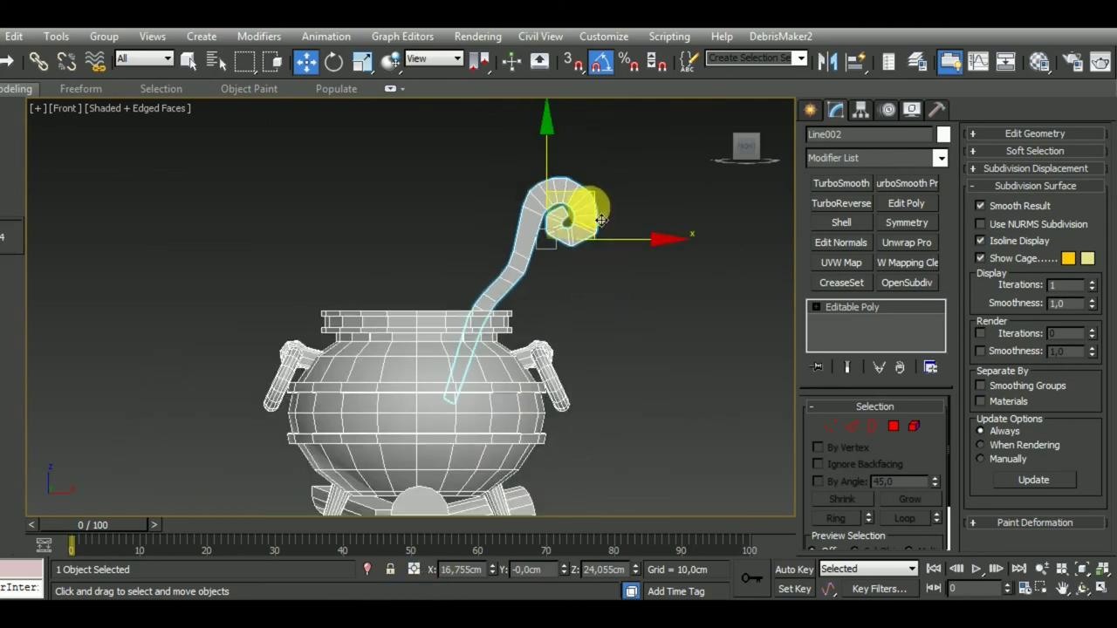
pyautogui.moveTo(588, 195); pyautogui.dragTo(592, 226, button='middle')
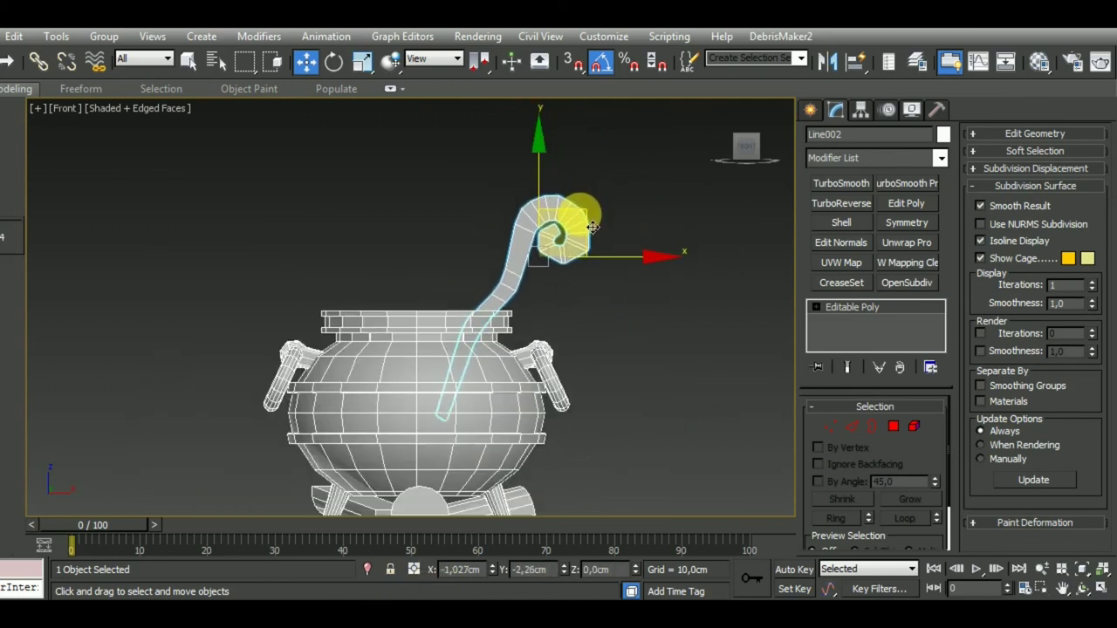
pyautogui.scroll(3, 527, 293)
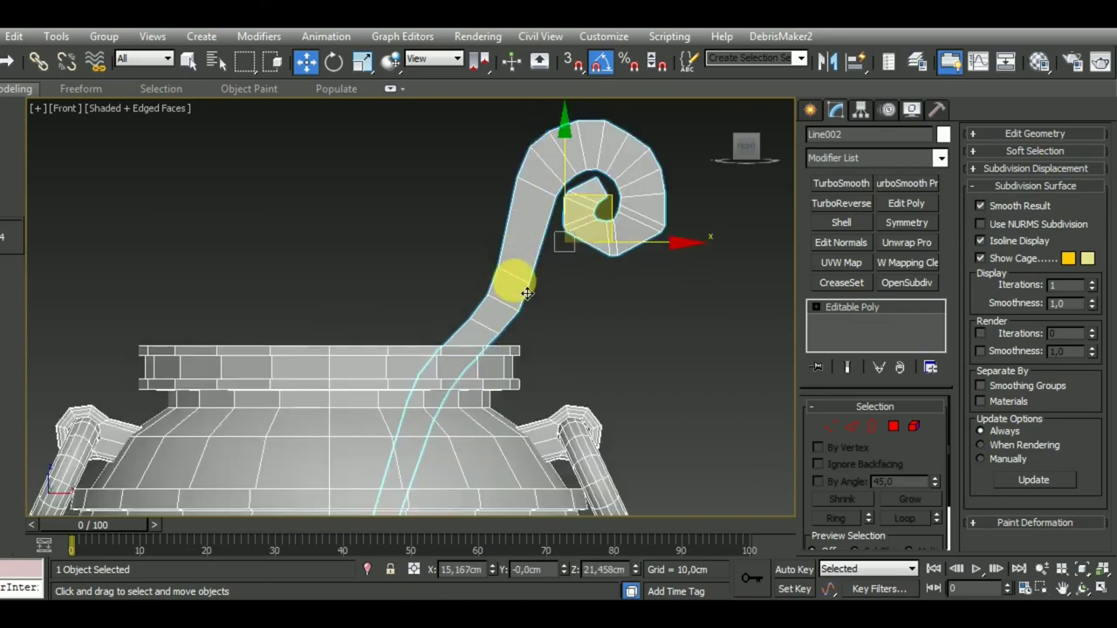
pyautogui.scroll(-2, 527, 293)
# Move Line002 down to Z 20,972 cm and left to X 14,365 cm against the rim
pyautogui.moveTo(581, 279)
pyautogui.keyDown('alt'); pyautogui.mouseDown(button='middle')
pyautogui.moveTo(573, 320)
pyautogui.moveTo(541, 299)
pyautogui.moveTo(571, 274)
pyautogui.mouseUp(button='middle'); pyautogui.keyUp('alt')
pyautogui.scroll(3, 550, 305)
pyautogui.moveTo(602, 133); pyautogui.dragTo(604, 156)
pyautogui.moveTo(689, 202); pyautogui.dragTo(660, 187)
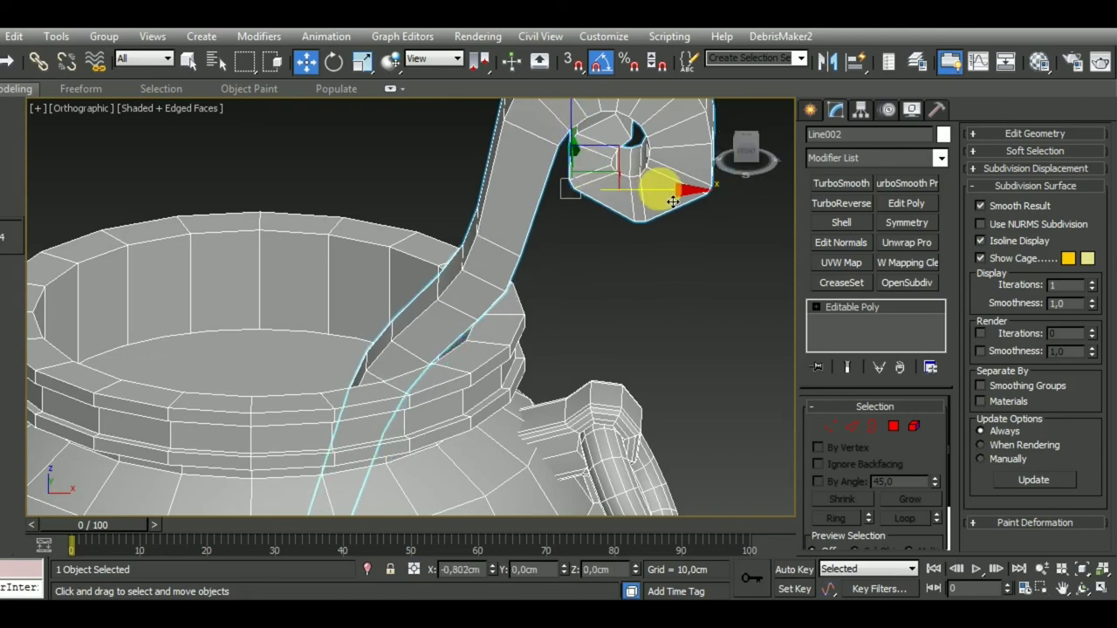
pyautogui.moveTo(661, 187)
pyautogui.keyDown('alt'); pyautogui.mouseDown(button='middle')
pyautogui.moveTo(623, 319)
pyautogui.moveTo(669, 297)
pyautogui.mouseUp(button='middle'); pyautogui.keyUp('alt')
pyautogui.scroll(-2, 669, 292)
pyautogui.scroll(-2, 664, 270)
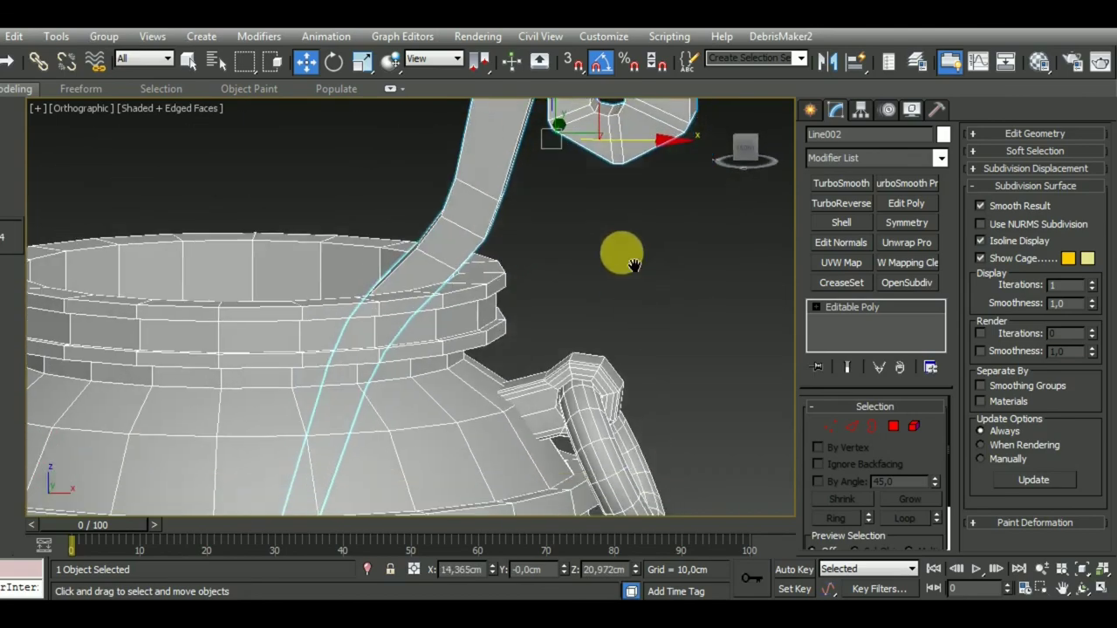
pyautogui.scroll(-4, 619, 254)
pyautogui.moveTo(611, 219)
pyautogui.mouseDown(button='middle')
pyautogui.moveTo(663, 278)
pyautogui.moveTo(610, 268)
pyautogui.mouseUp(button='middle')
# Show the Perspective view without edged faces, orbited toward the pot's opening
pyautogui.press('p')
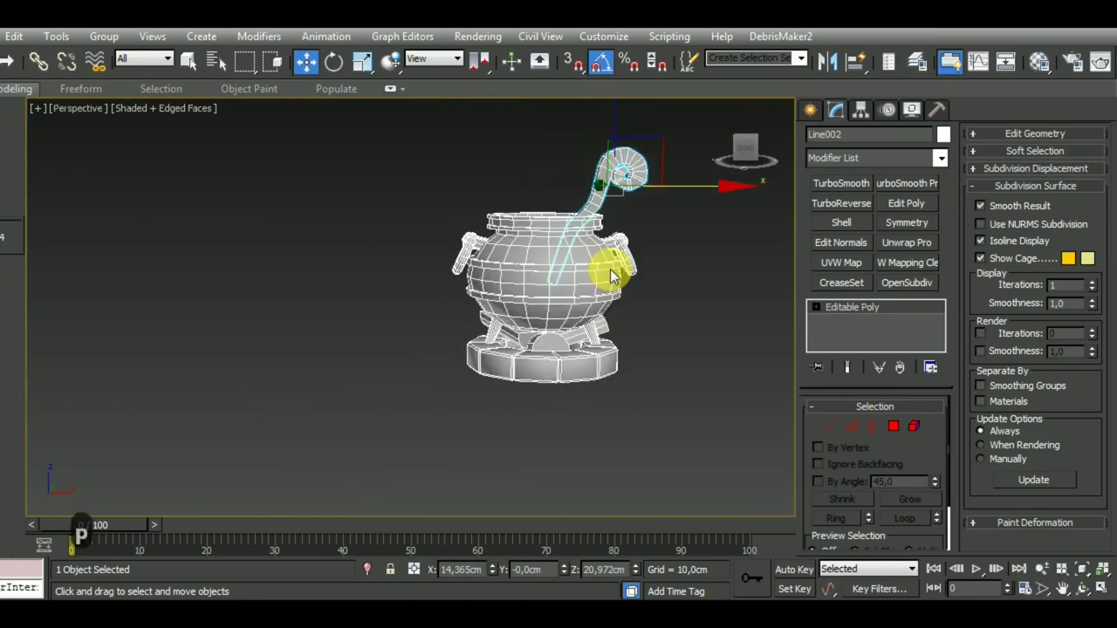
pyautogui.press('F4')
pyautogui.scroll(-2, 633, 329)
pyautogui.keyDown('alt'); pyautogui.moveTo(632, 330); pyautogui.dragTo(666, 360, button='middle'); pyautogui.keyUp('alt')
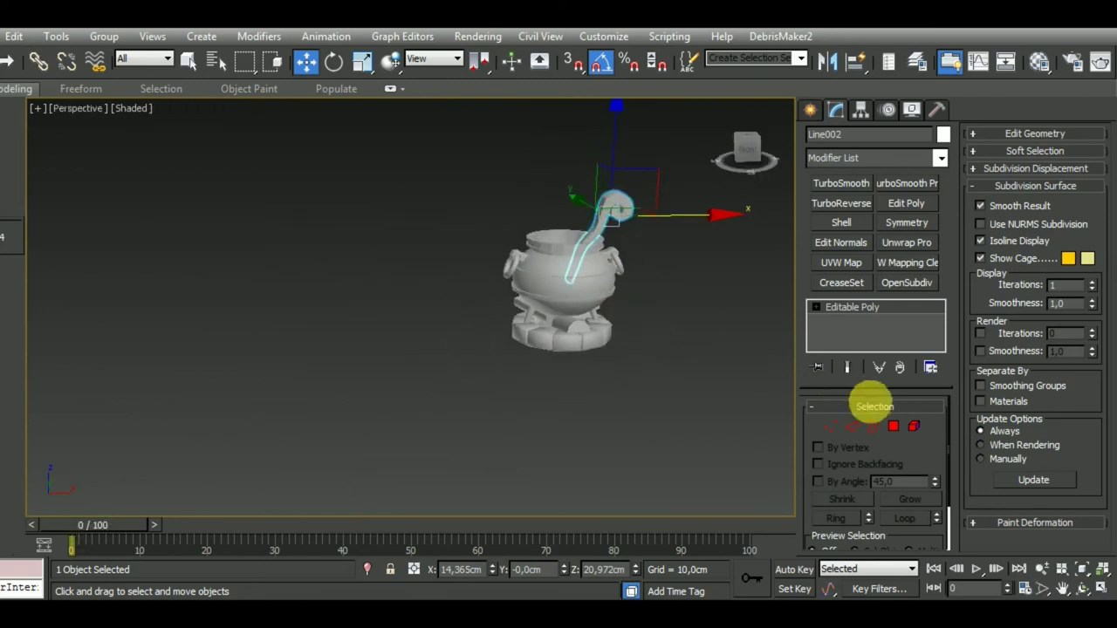
# Check the stick's and the cauldron's elements in Element mode
pyautogui.click(914, 428)
pyautogui.click(914, 427)
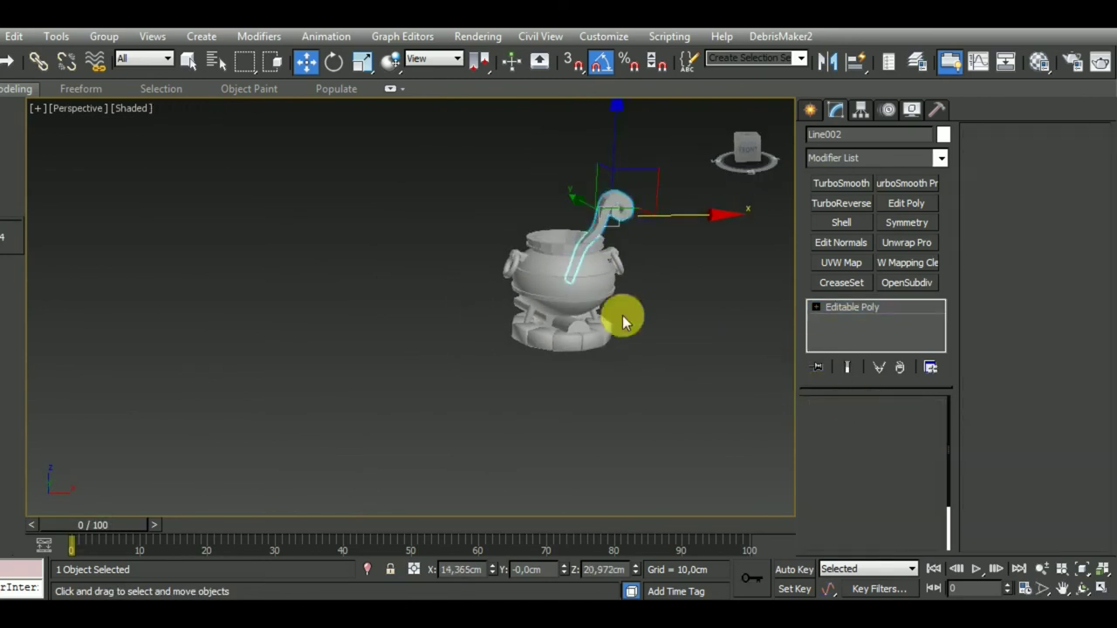
pyautogui.click(536, 250)
pyautogui.press('5')
pyautogui.click(581, 268)
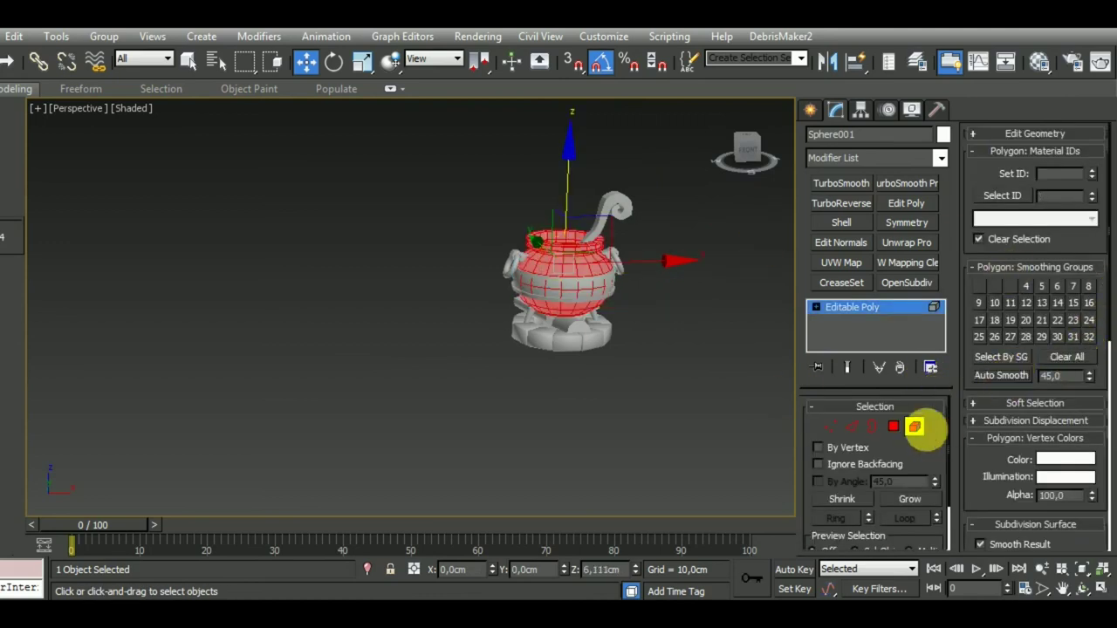
pyautogui.click(914, 428)
# Deselect everything and frame the pot with the whole stick visible
pyautogui.moveTo(658, 394); pyautogui.dragTo(549, 381, button='middle')
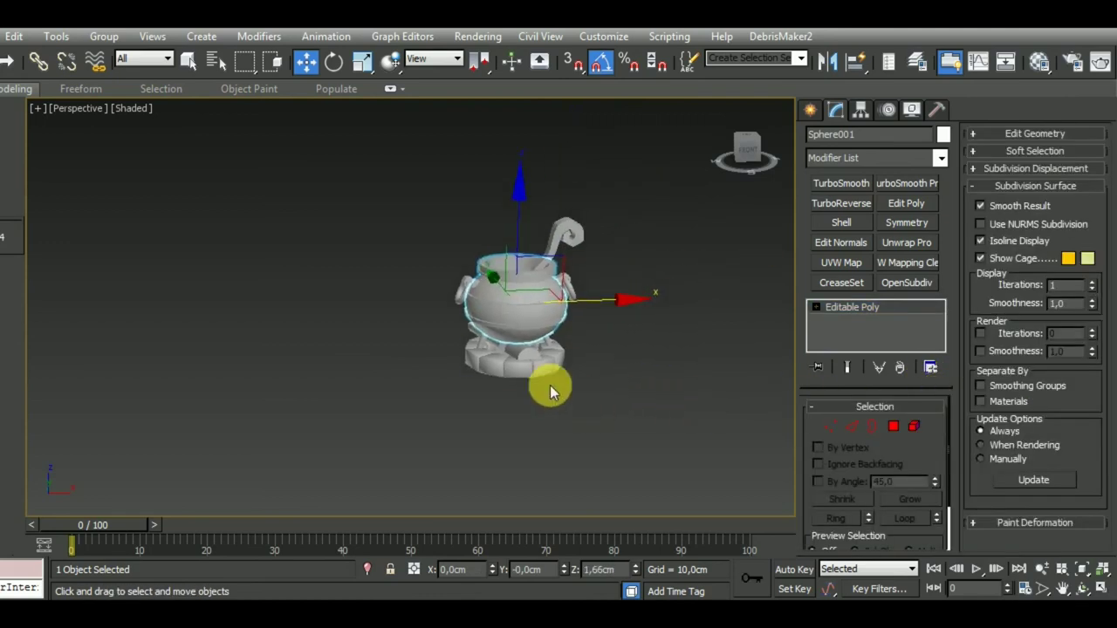
pyautogui.scroll(3, 549, 381)
pyautogui.click(653, 430)
pyautogui.moveTo(654, 429); pyautogui.dragTo(643, 454, button='middle')
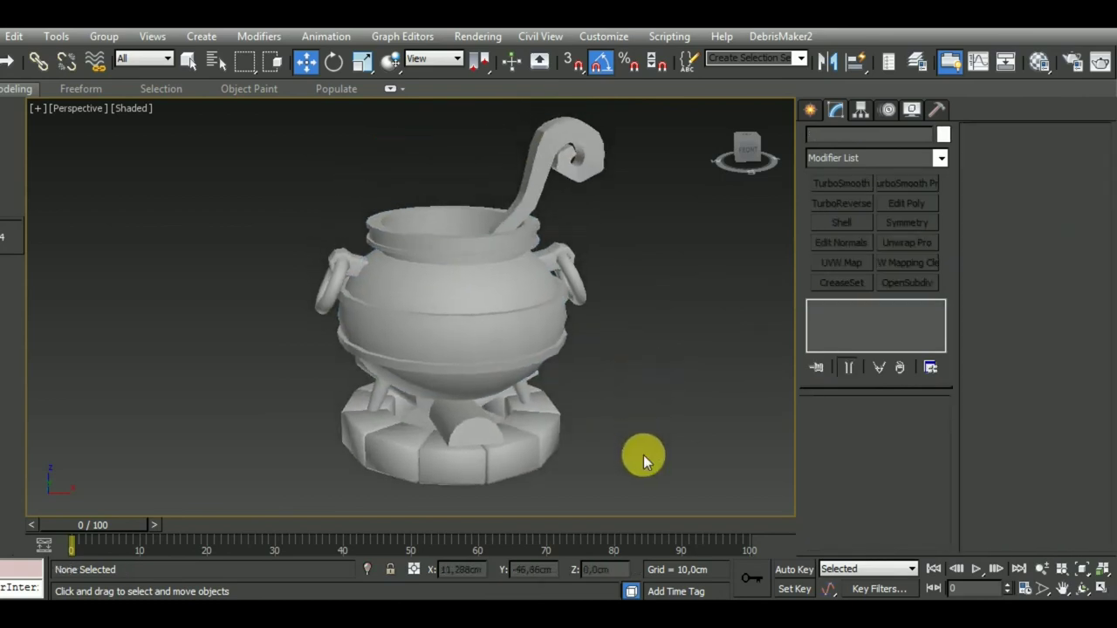
pyautogui.scroll(-2, 643, 455)
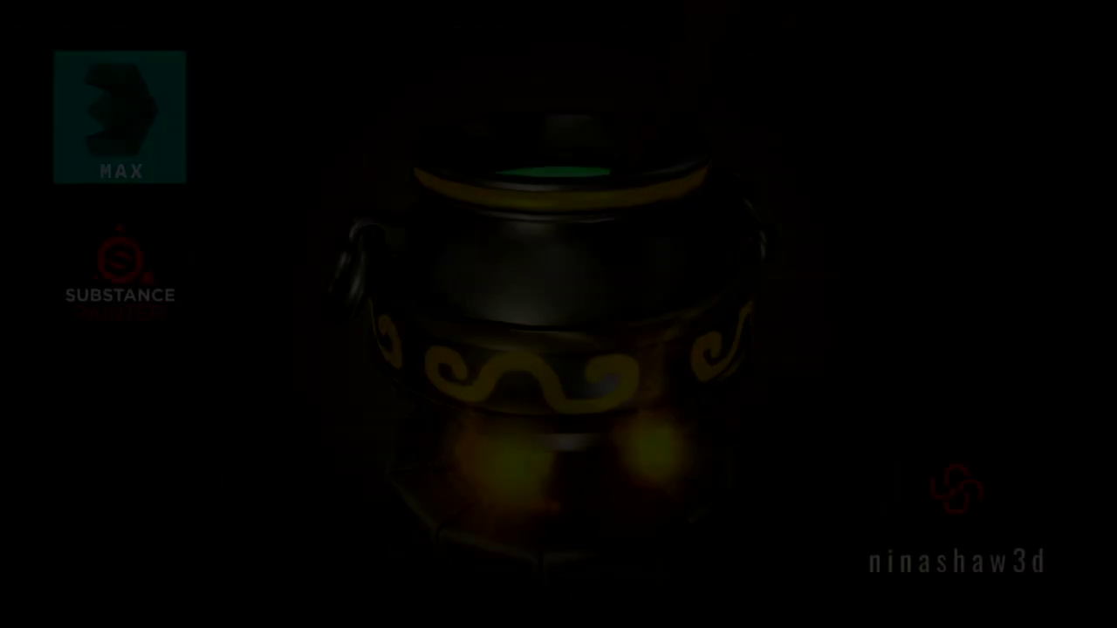